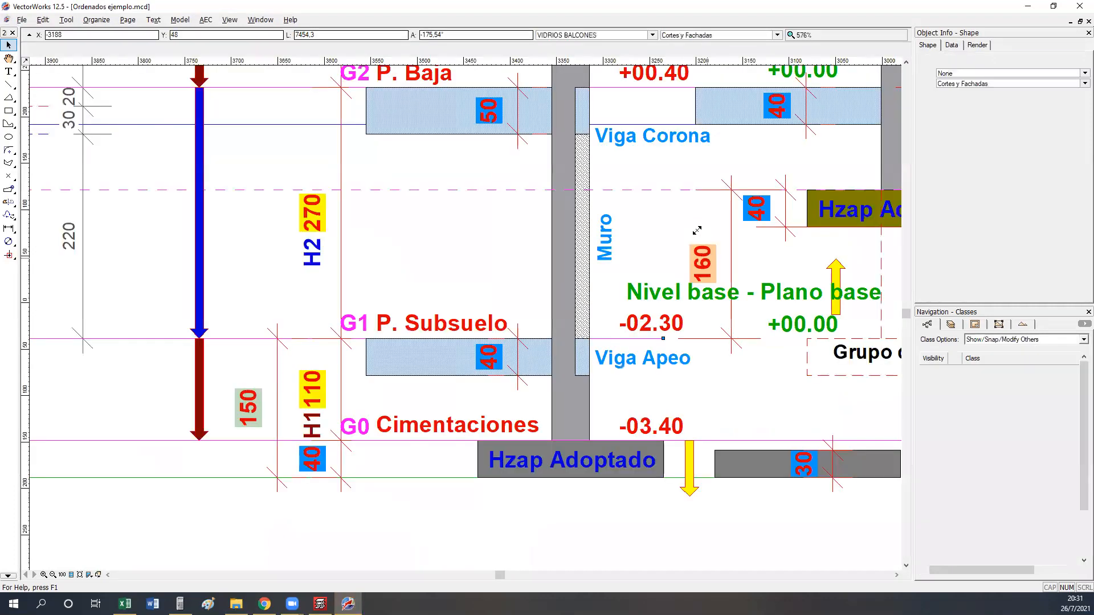
Examine the structural section's floor groups, levels, beams and footings from Cimentaciones up to P. Techo.
left_click(455, 297)
scroll(478, 373, "down", 2)
mouse_move(556, 219)
middle_mouse_down()
mouse_move(562, 338)
mouse_move(542, 335)
middle_mouse_up()
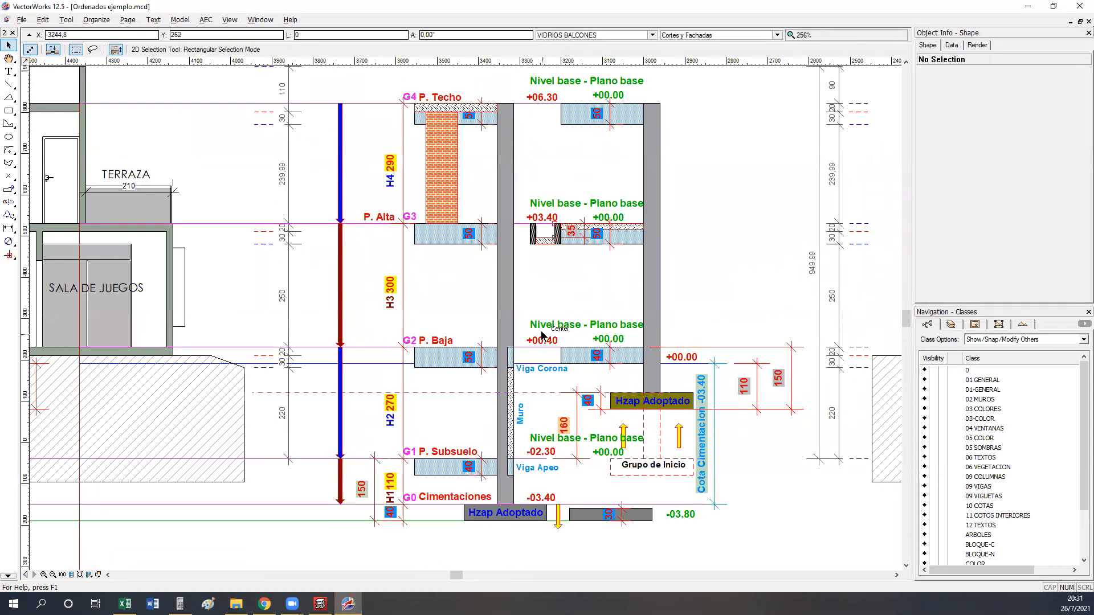
left_click_drag(543, 335, 574, 341)
middle_click_drag(558, 321, 553, 330)
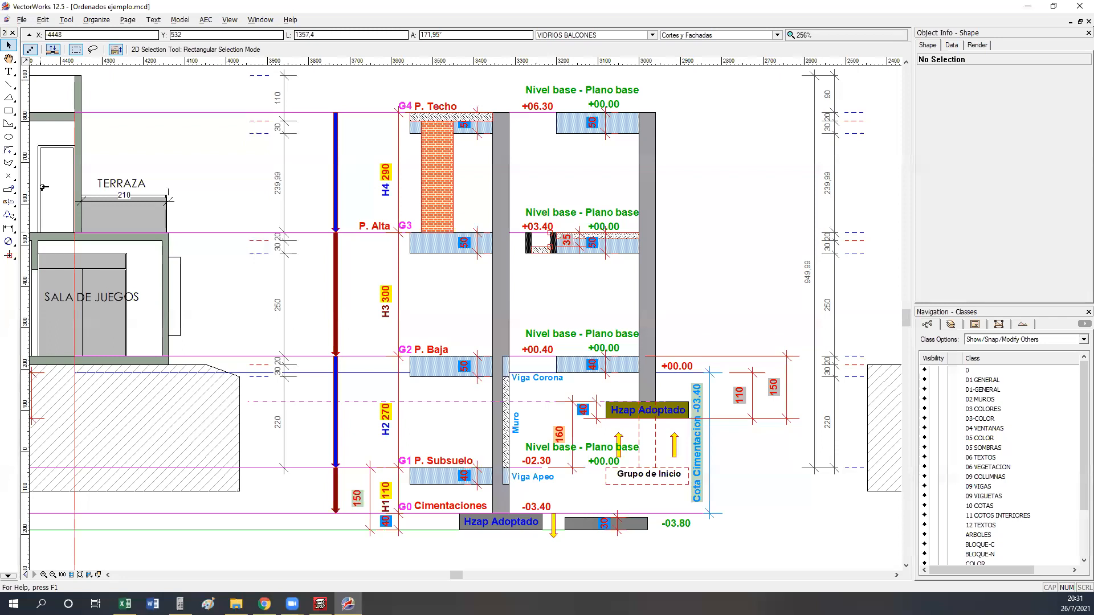
key("space")
left_click_drag(576, 271, 512, 276)
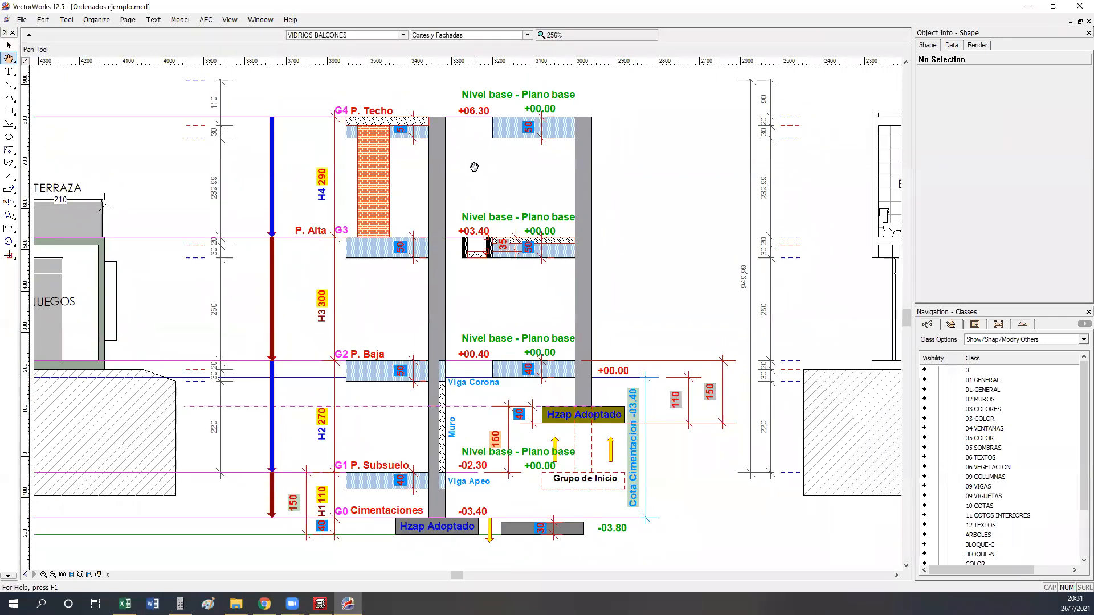
scroll(500, 241, "up", 1)
scroll(500, 241, "down", 1)
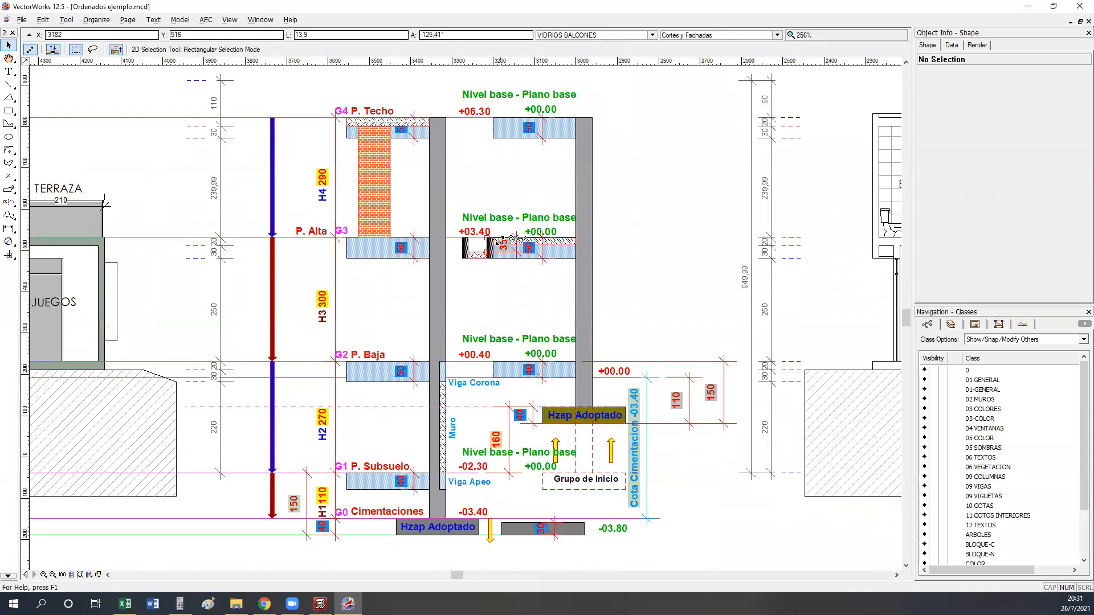
key("space")
left_click_drag(494, 252, 489, 238)
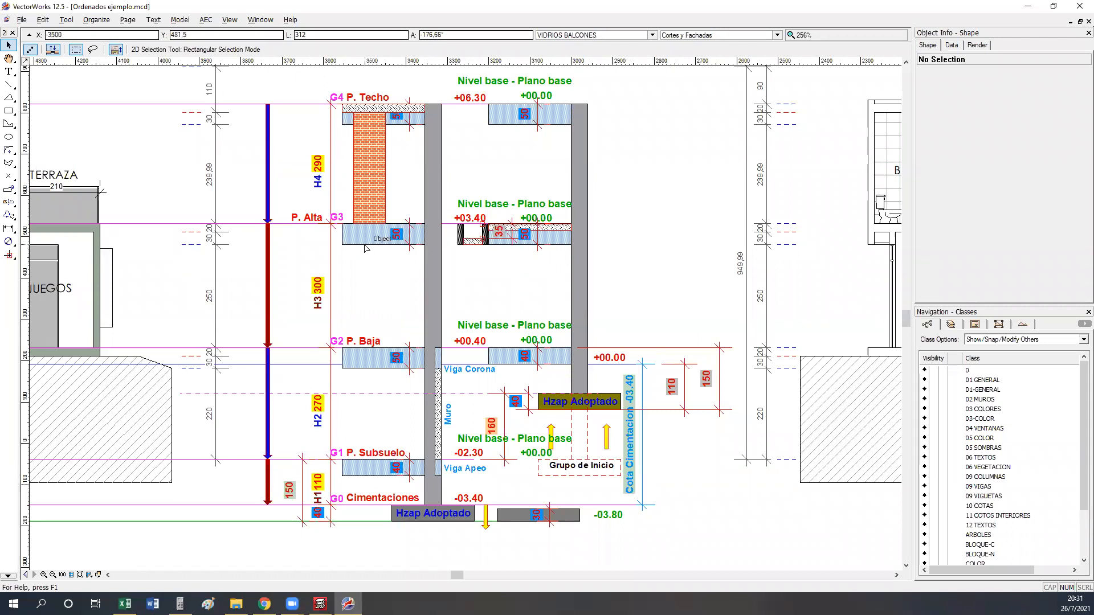
Inspect the brick wall rectangle between P. Alta and P. Techo in the section, then clear the selection.
left_click(370, 170)
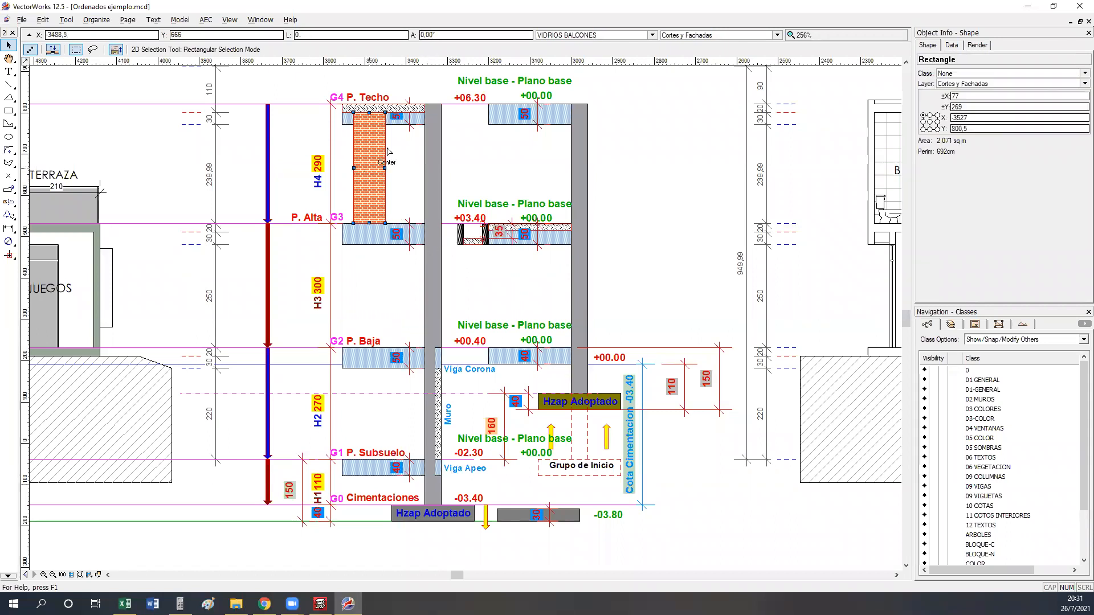
left_click(397, 88)
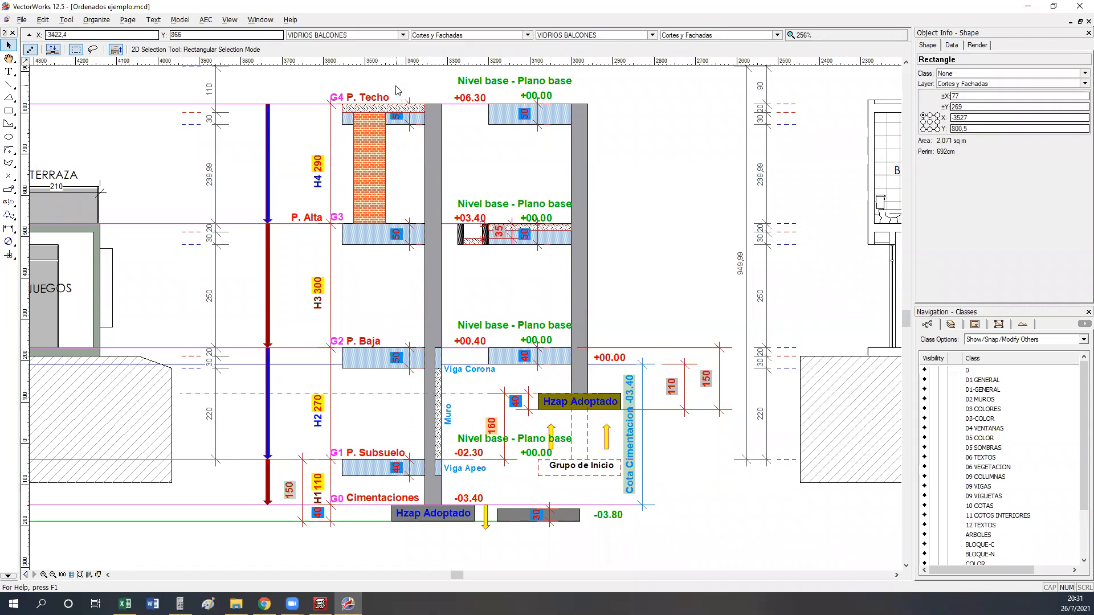
left_click(387, 135)
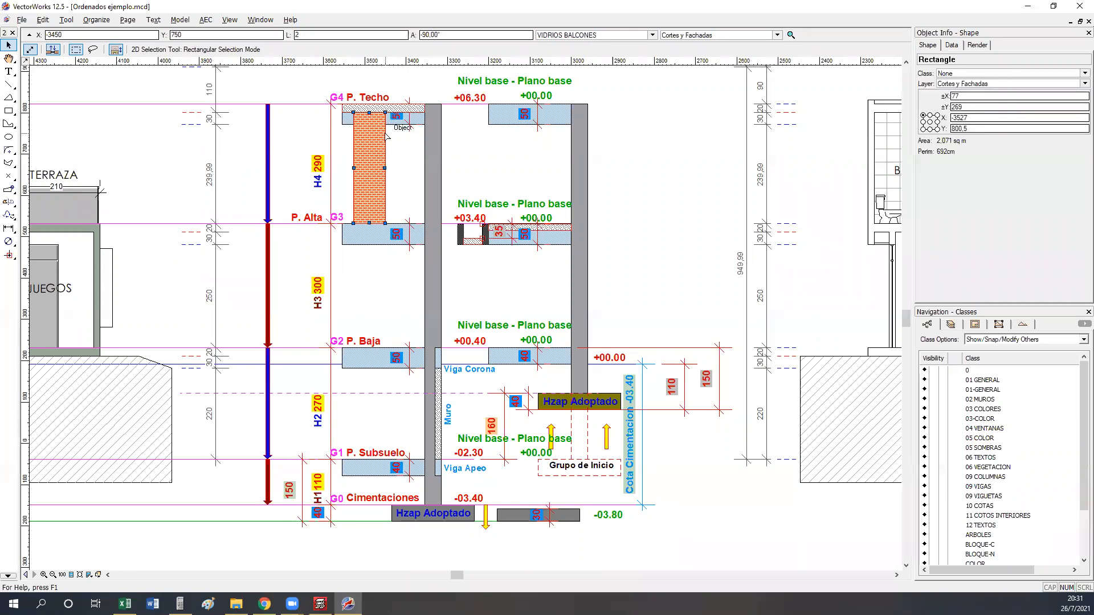
left_click(463, 162)
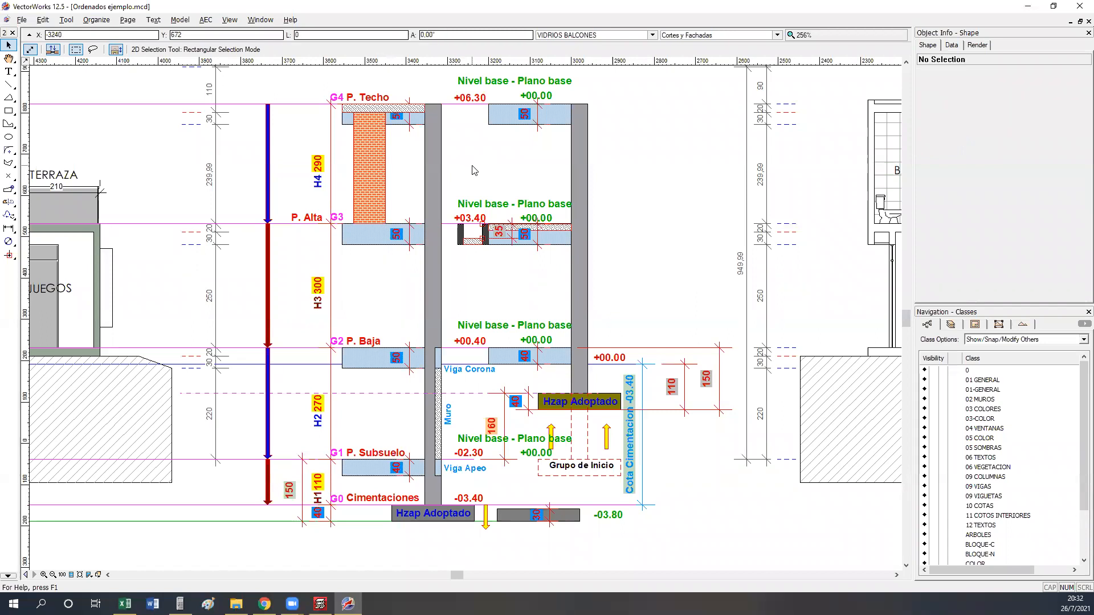
Switch to CYPECAD and view the Planta Baja group in beam entry.
left_click(320, 604)
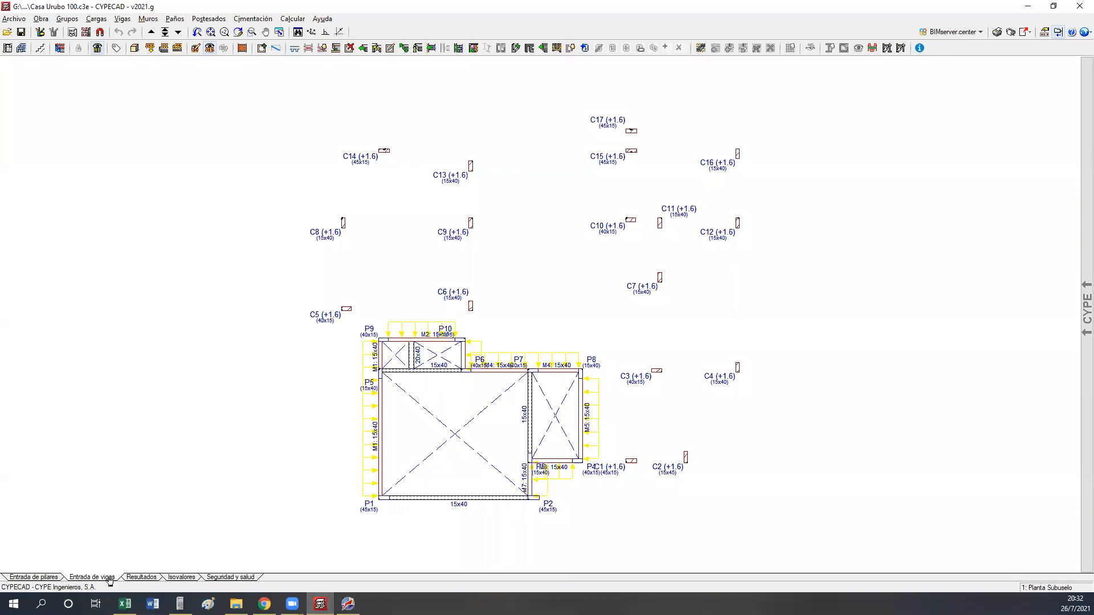
left_click(151, 32)
middle_click_drag(518, 296, 411, 313)
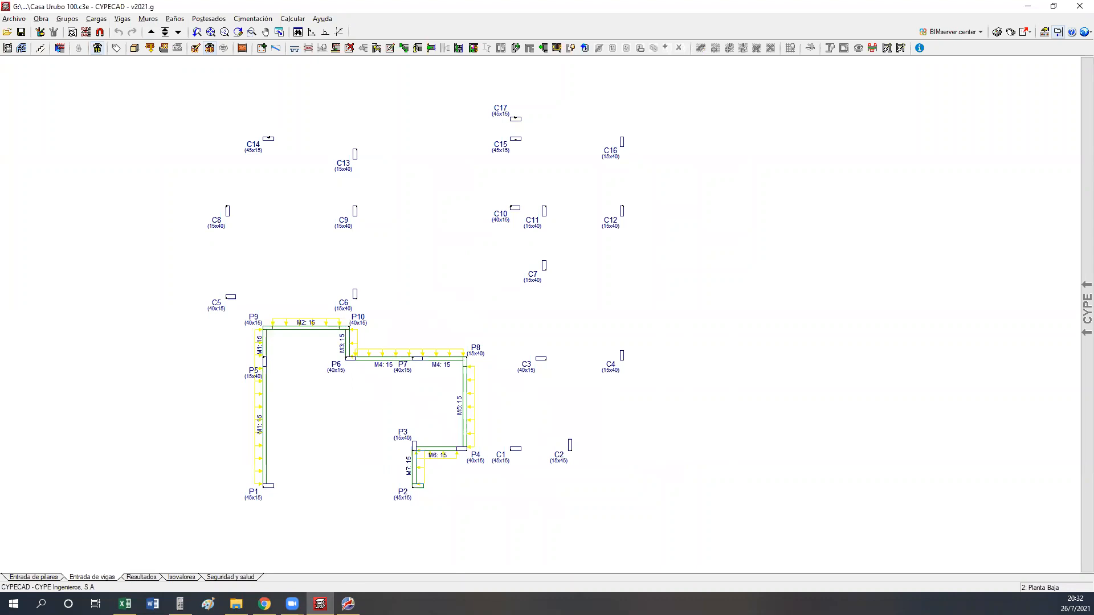
Switch to VectorWorks and make Planta Baja the active design layer, bringing its structural floor plan into view.
left_click(348, 604)
middle_click_drag(722, 277, 297, 322)
middle_click_drag(834, 267, 456, 260)
scroll(456, 260, "down", 3)
left_click(953, 326)
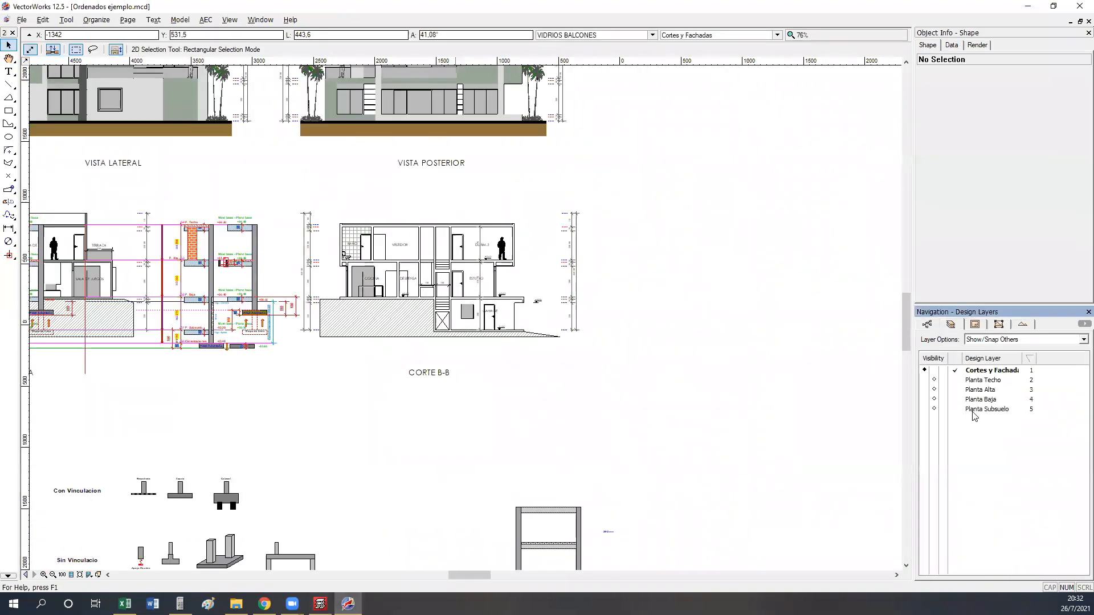
left_click(984, 400)
middle_click_drag(720, 365, 371, 435)
scroll(421, 237, "up", 4)
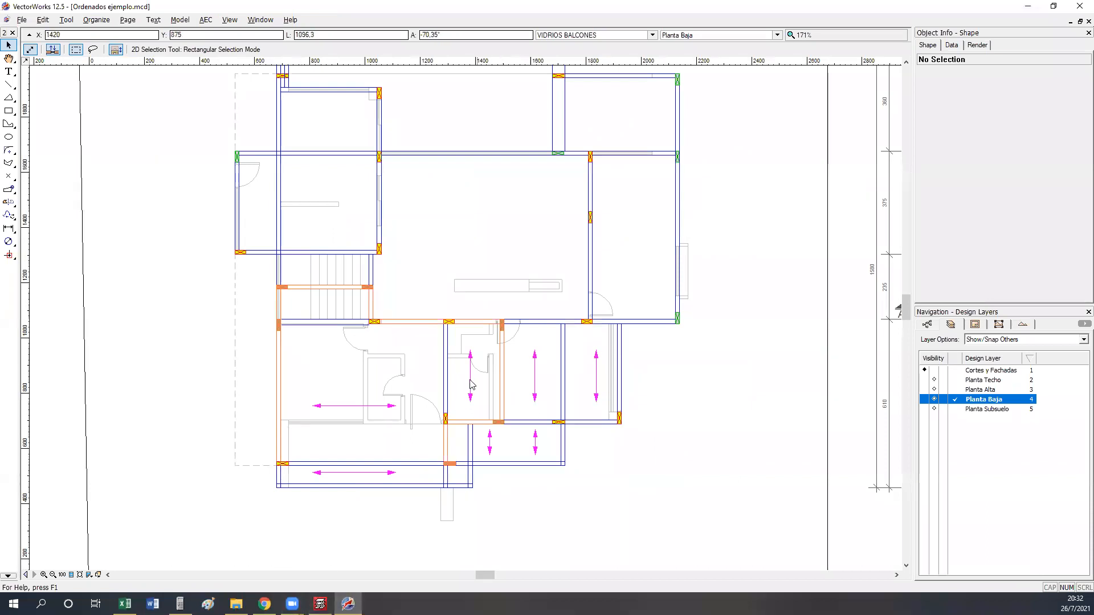
Switch to CYPECAD and examine the beams, walls and panels of the Planta Subsuelo group.
left_click(320, 604)
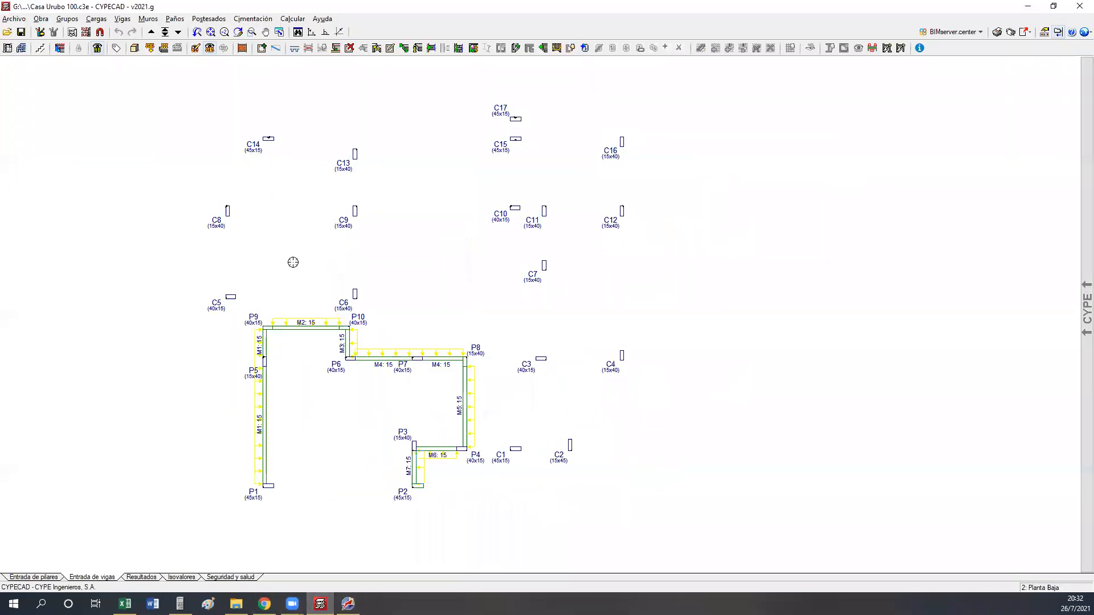
left_click(180, 33)
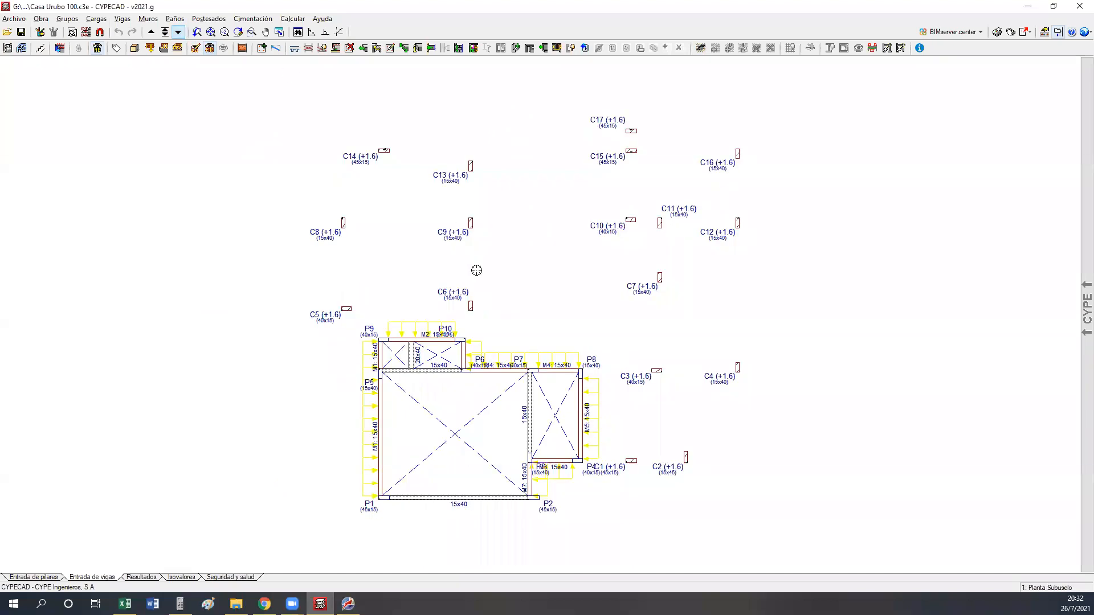
scroll(525, 430, "up", 5)
scroll(542, 410, "up", 2)
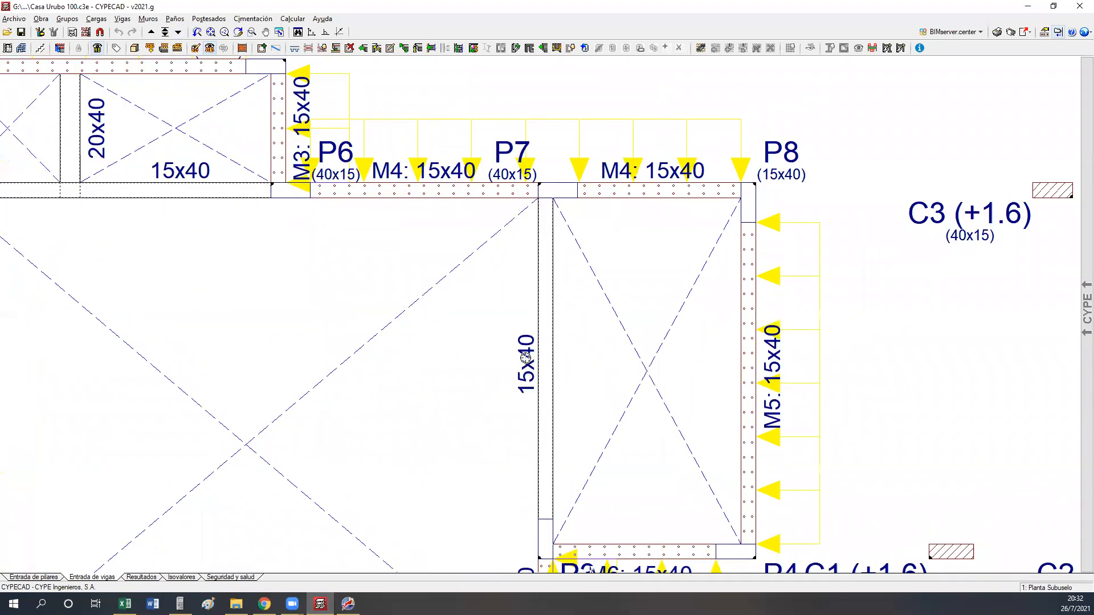
middle_click_drag(515, 364, 708, 371)
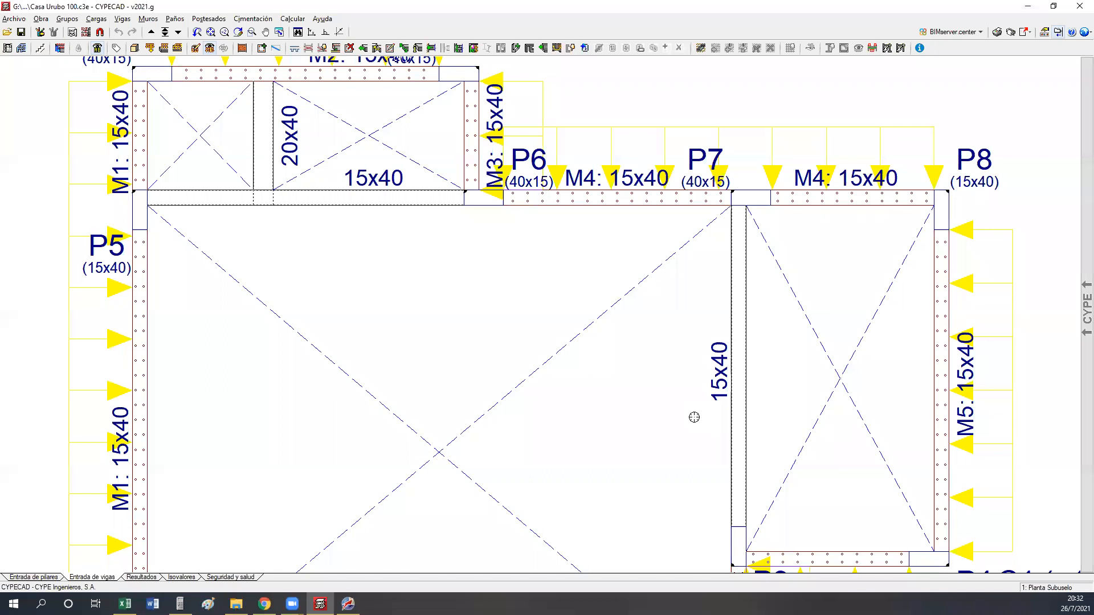
middle_click_drag(715, 399, 687, 311)
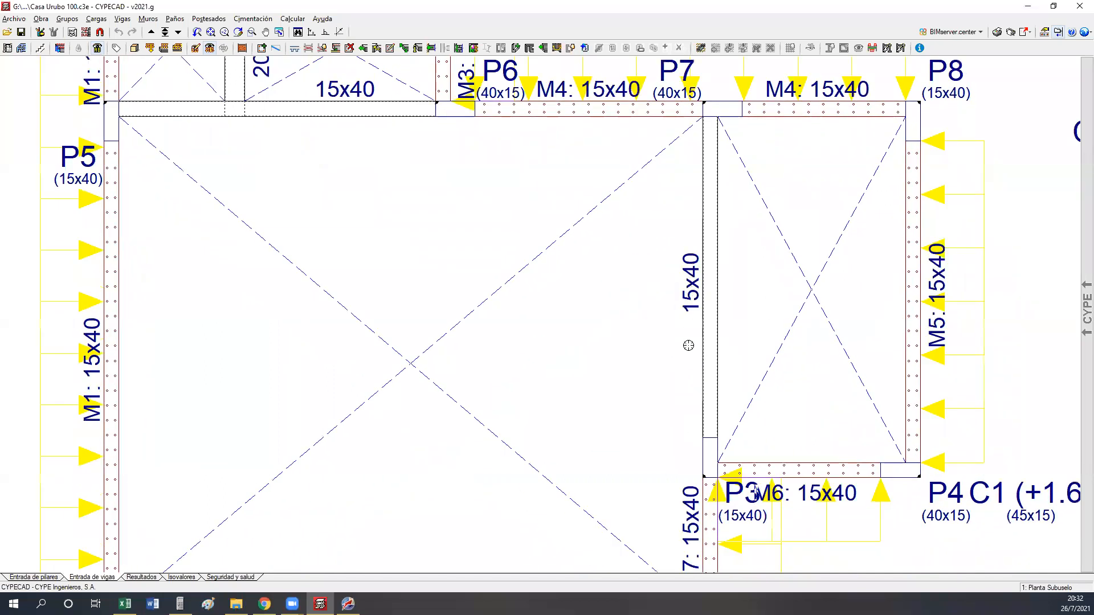
middle_click_drag(695, 349, 700, 417)
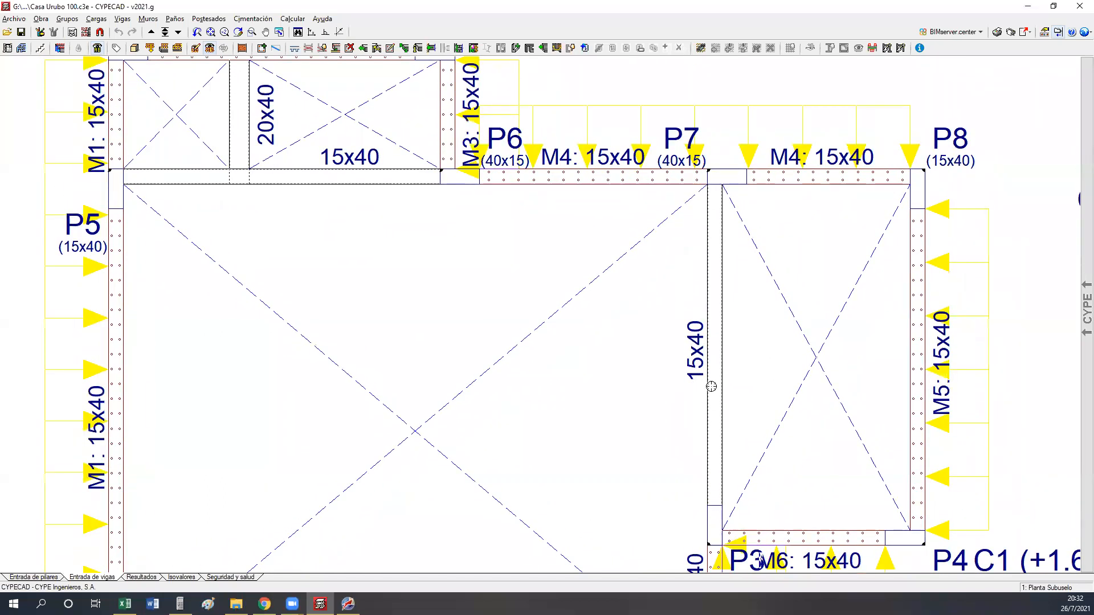
middle_click_drag(383, 306, 468, 373)
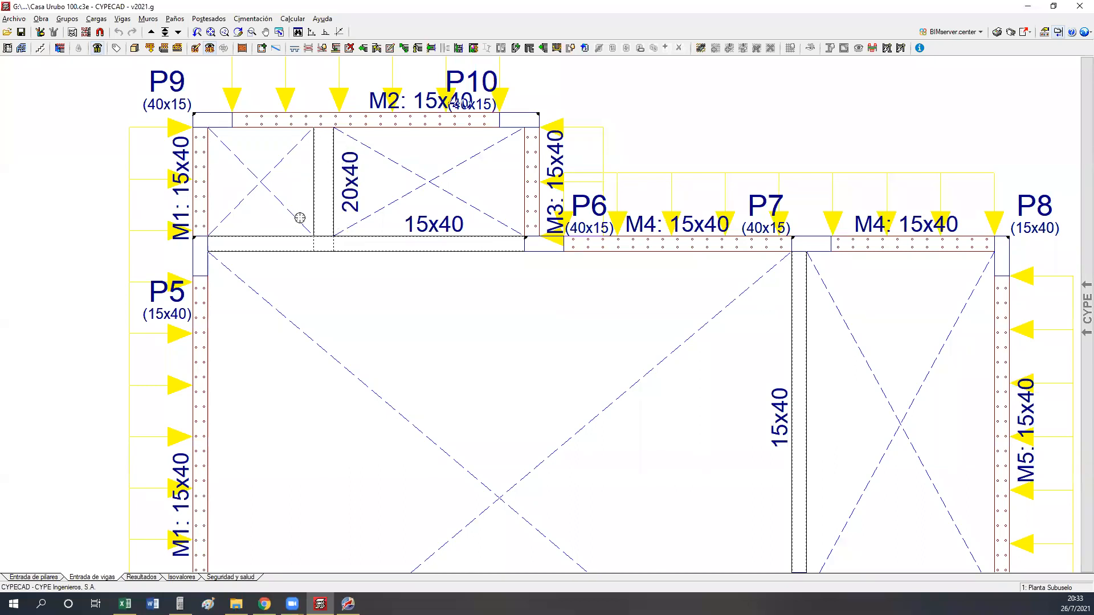
scroll(301, 222, "down", 1)
scroll(300, 222, "down", 1)
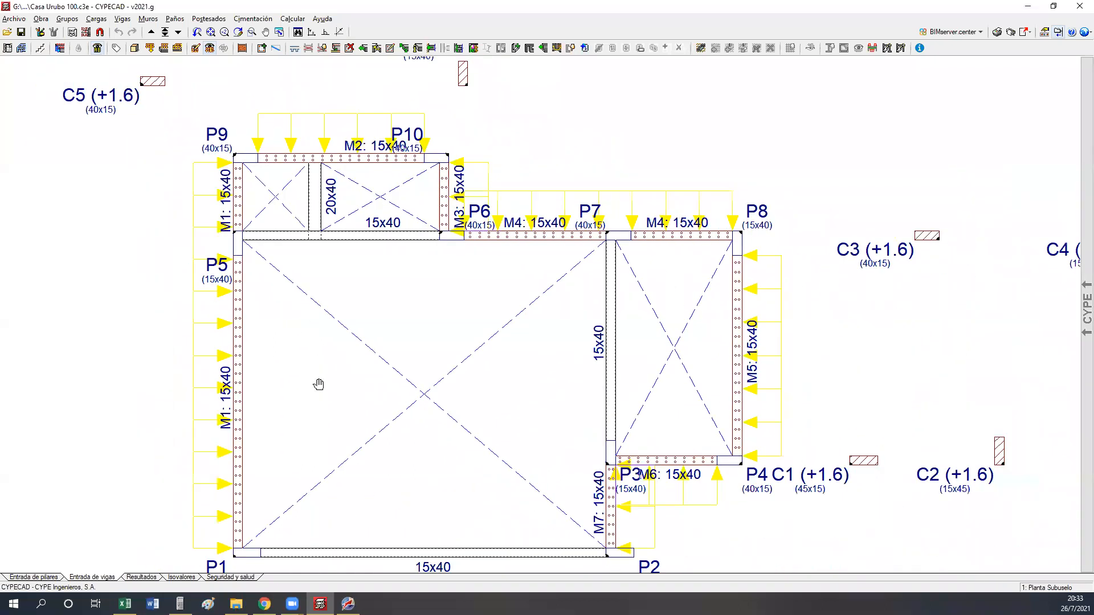
middle_click_drag(318, 384, 316, 310)
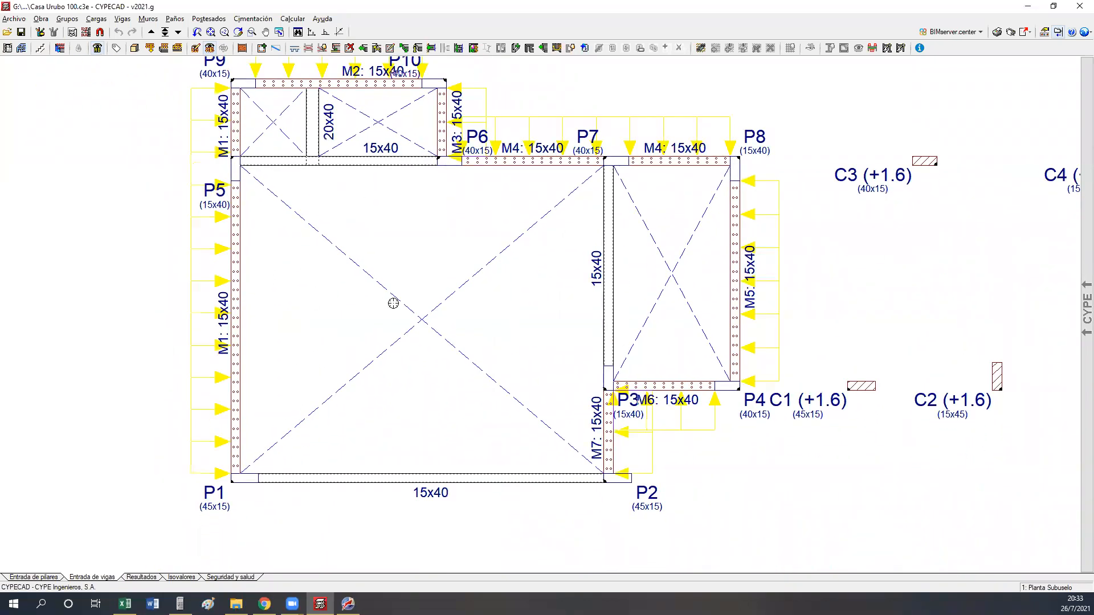
scroll(422, 491, "up", 1)
scroll(404, 515, "up", 1)
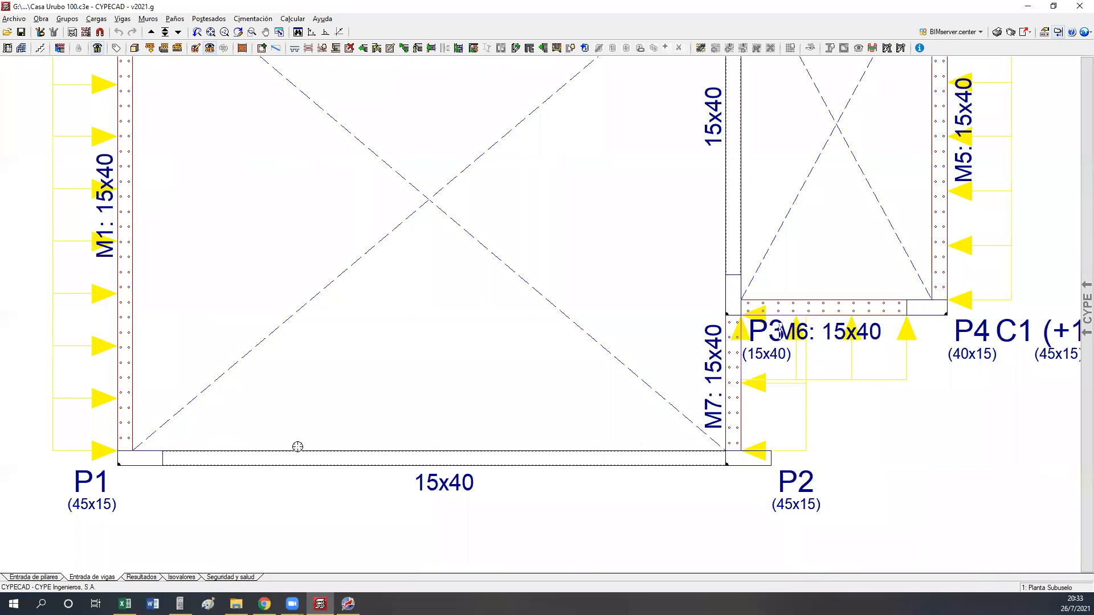
scroll(498, 466, "down", 2)
scroll(474, 367, "down", 2)
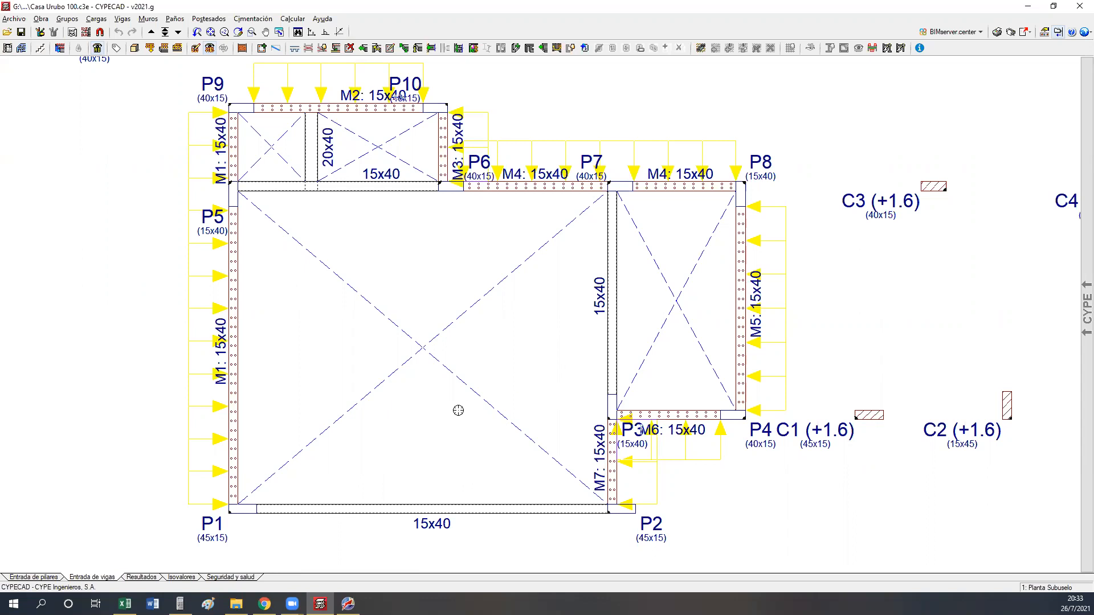
scroll(457, 410, "down", 2)
Go up to the Planta Baja group and open the project's drawing selection.
left_click(151, 32)
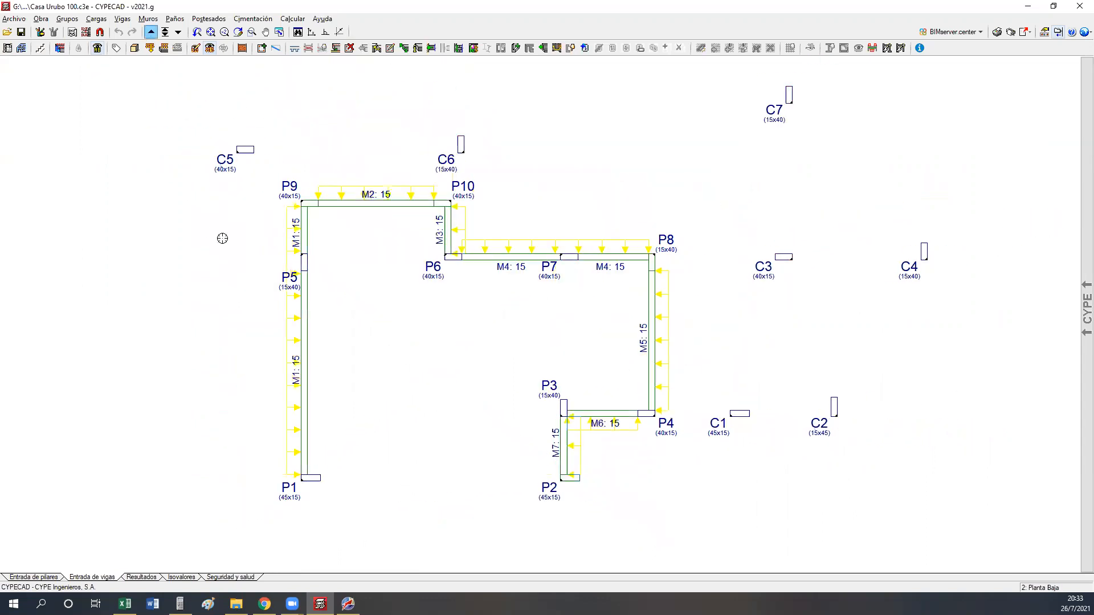
scroll(285, 392, "down", 2)
middle_click_drag(320, 309, 320, 344)
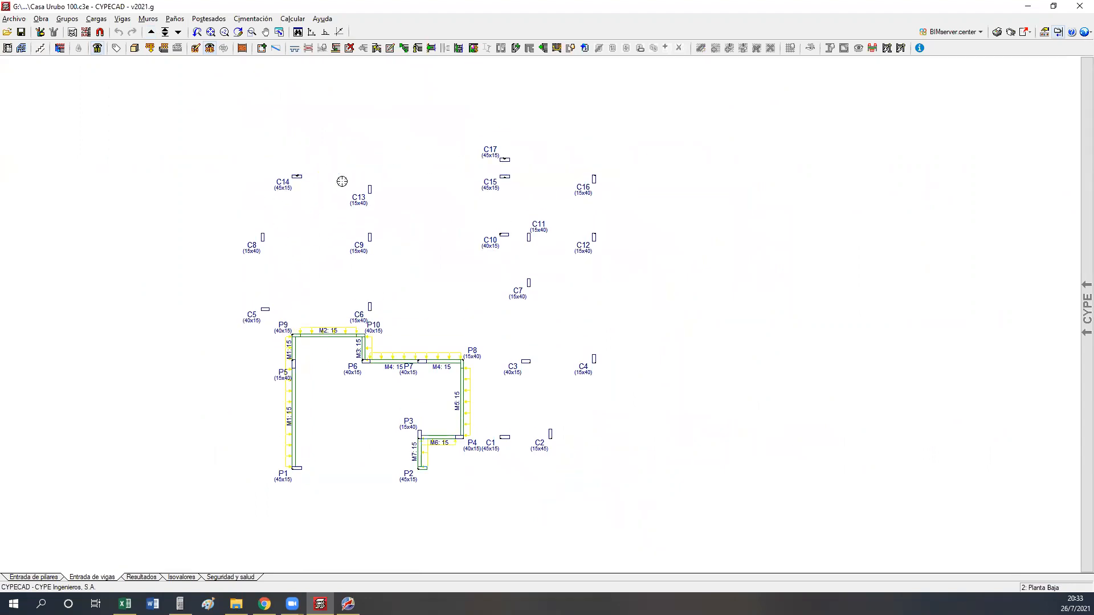
left_click(1067, 31)
left_click(1011, 31)
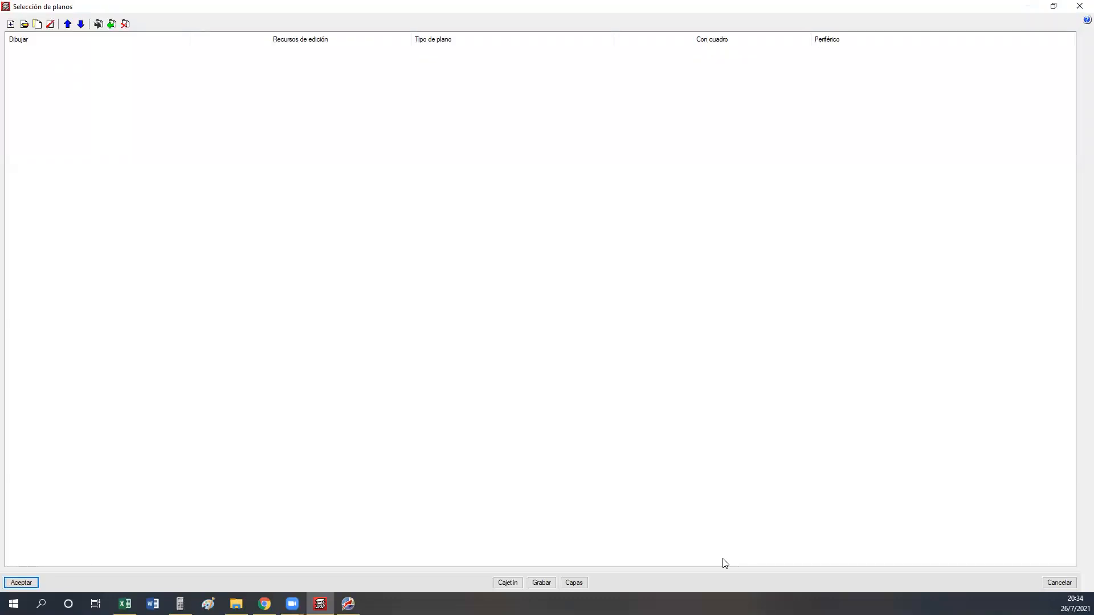
Switch to VectorWorks and review the beam and column layout of the Planta Baja plan.
left_click(349, 604)
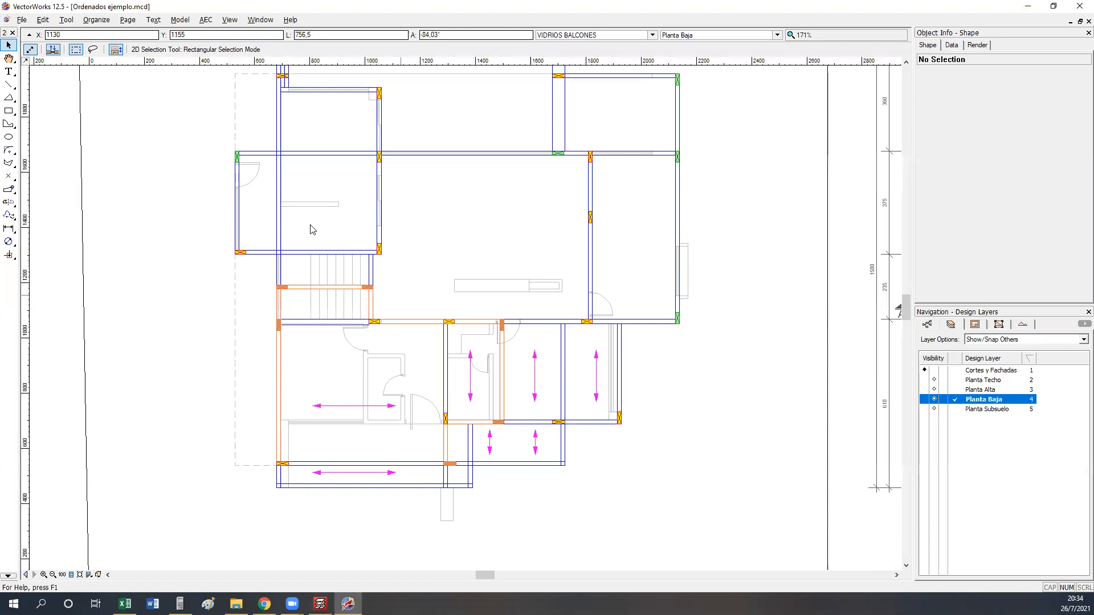
left_click(251, 20)
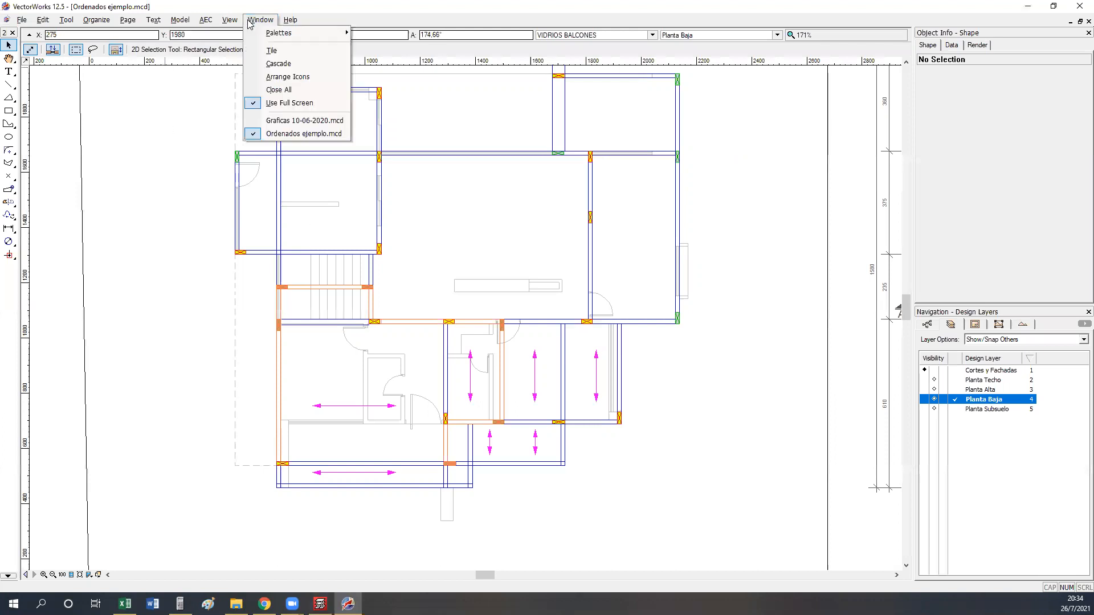
left_click(517, 216)
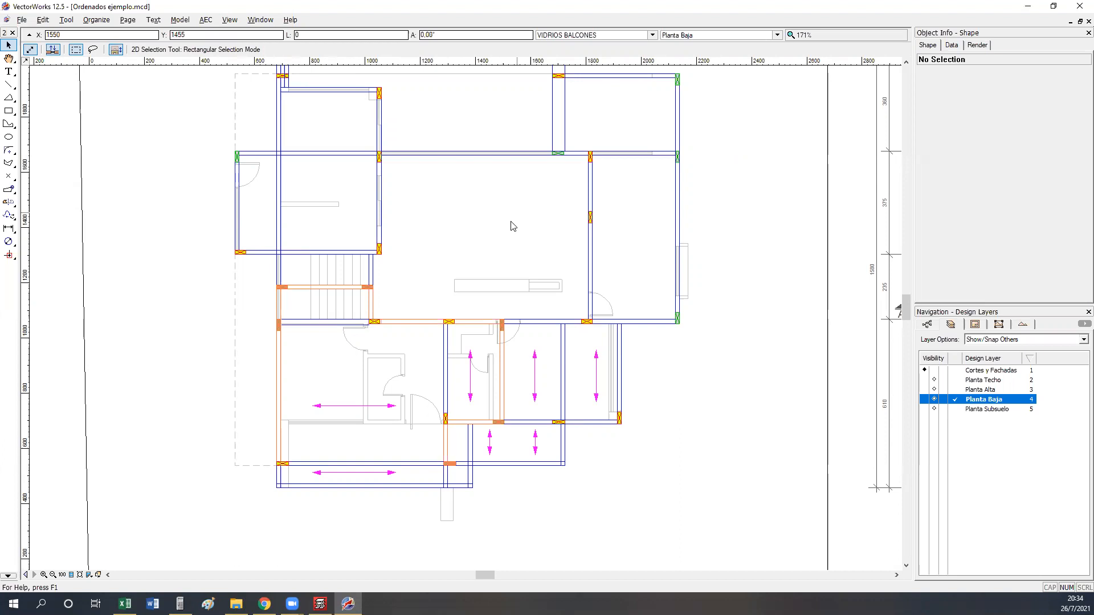
scroll(511, 239, "up", 2)
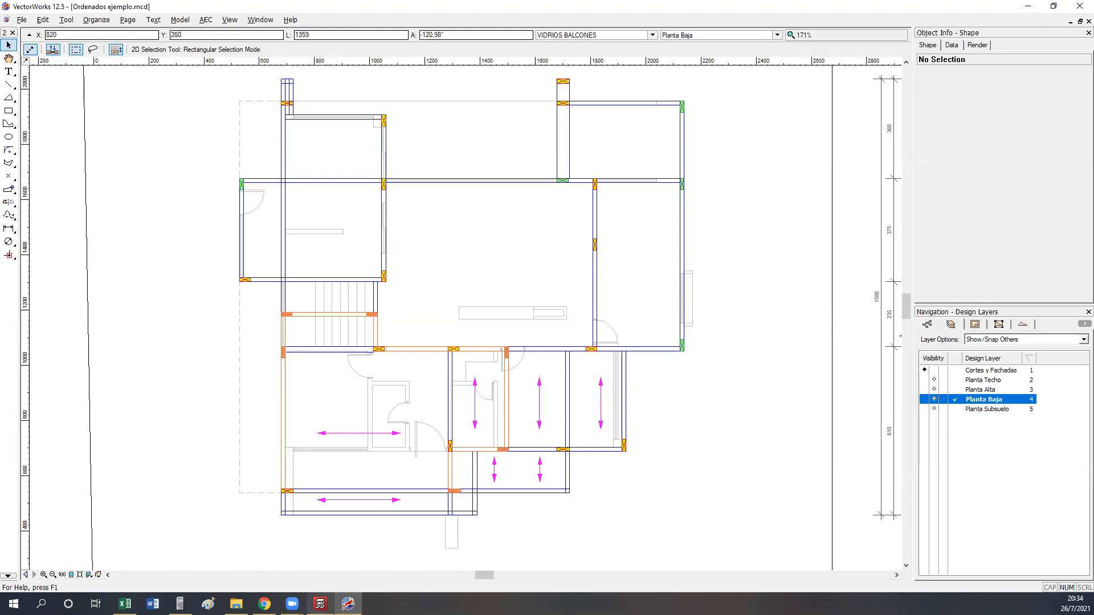
left_click(320, 604)
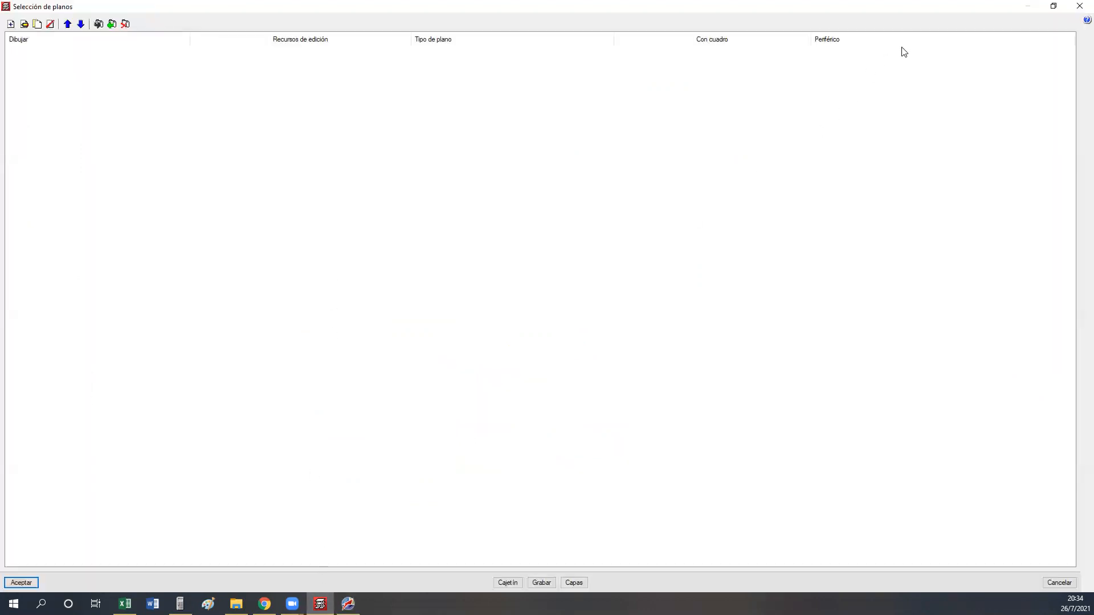
left_click(10, 23)
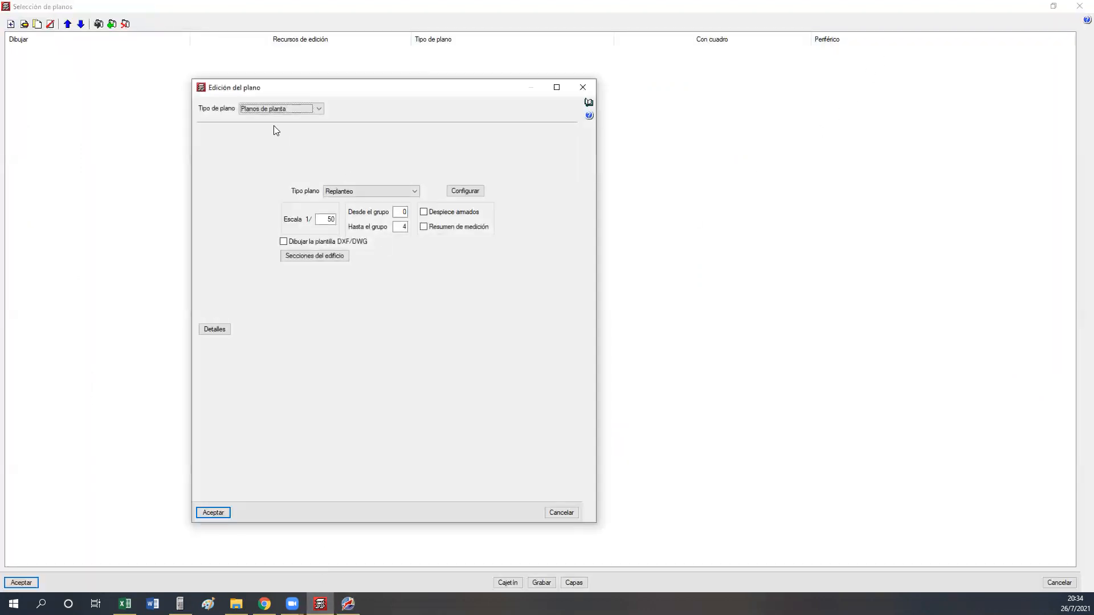
left_click(280, 109)
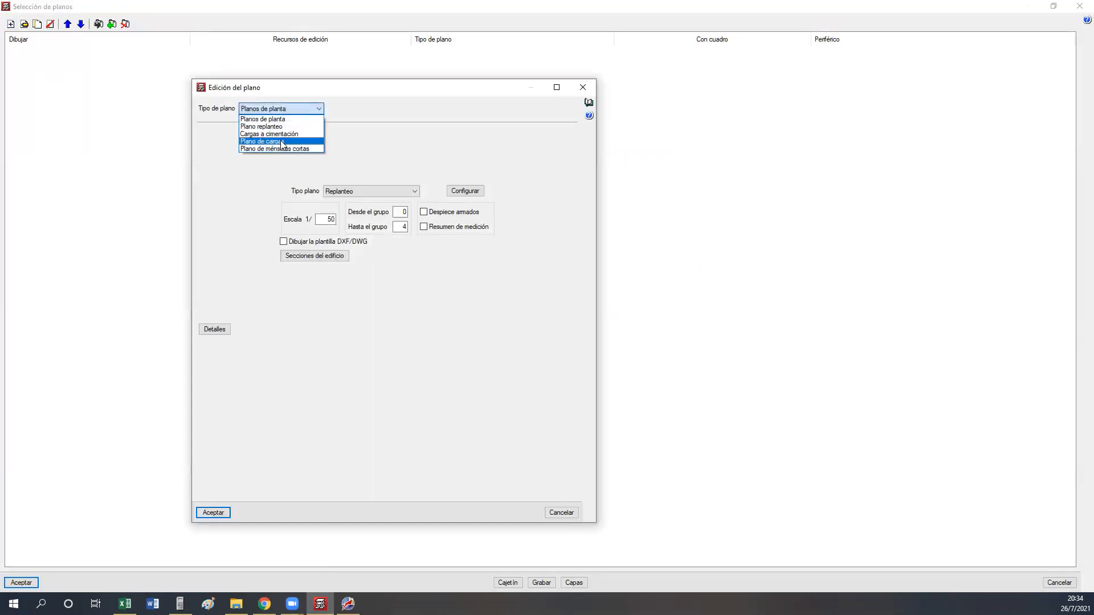
left_click(406, 135)
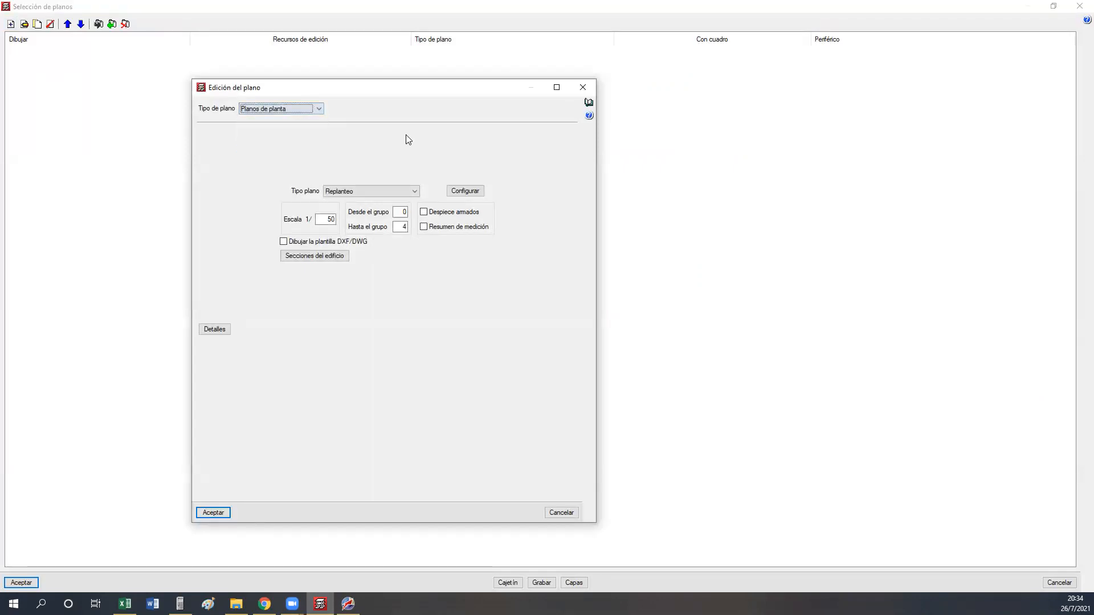
left_click(581, 88)
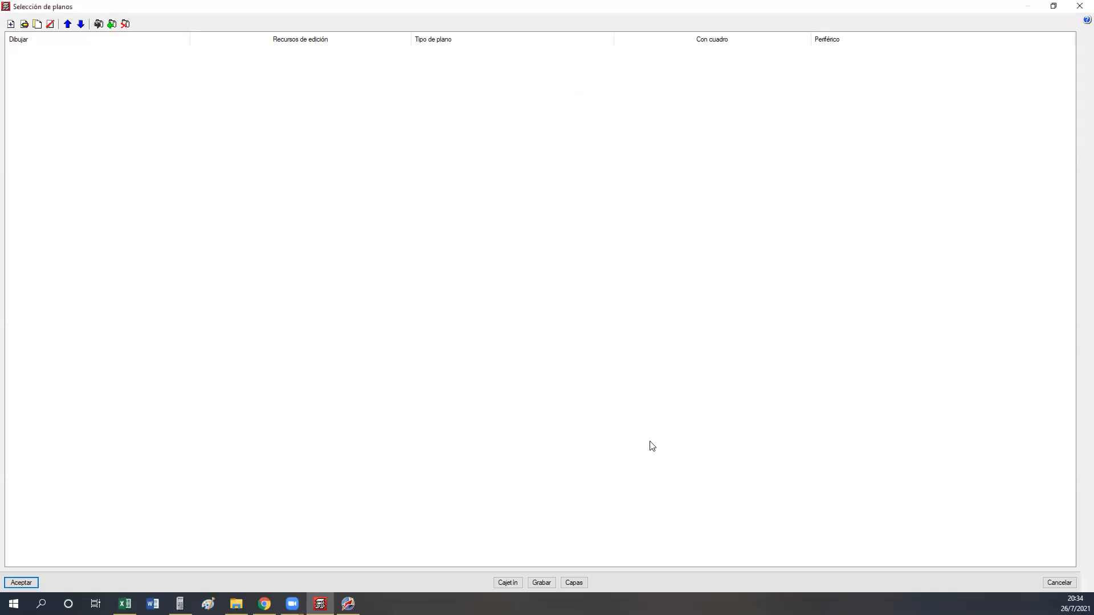
left_click(1059, 582)
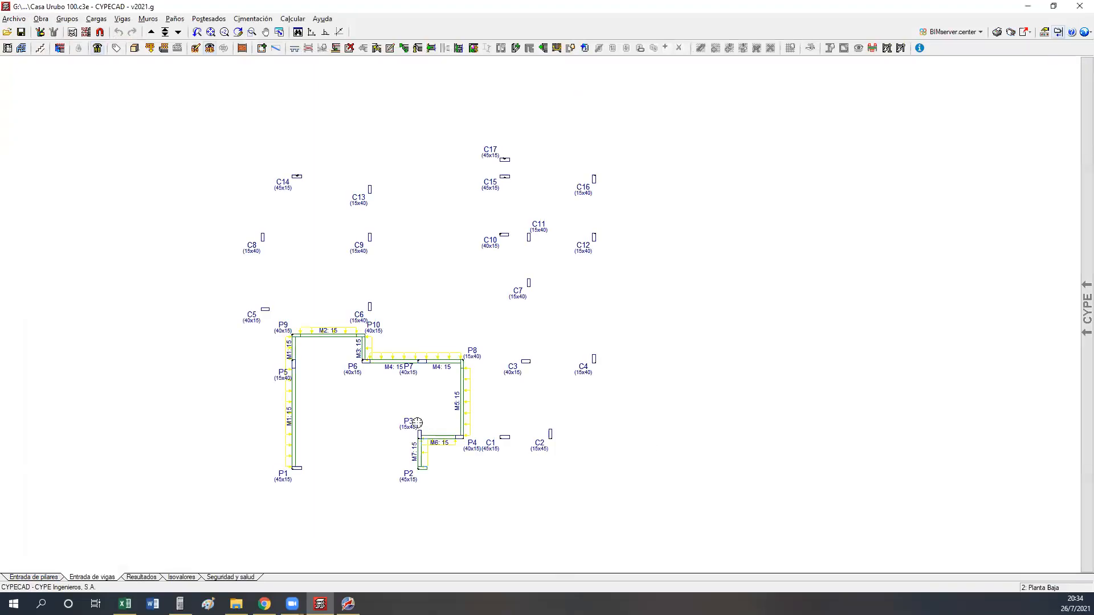
scroll(300, 387, "up", 2)
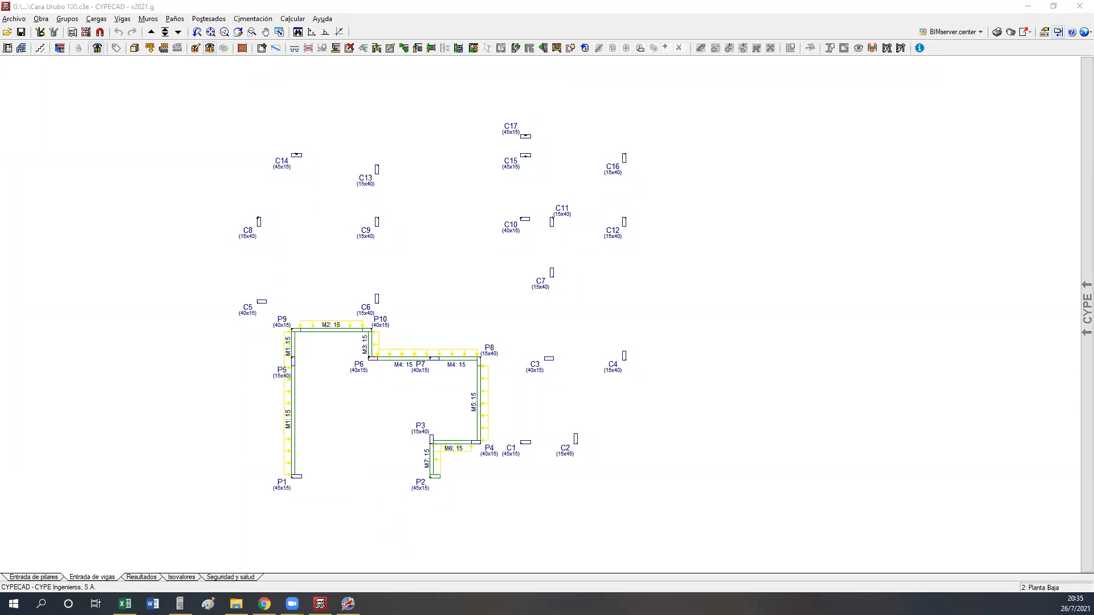
Switch to VectorWorks, show the Graficas 10-06-2020.mcd drawing, and examine the frame diagram's beam and column sections and steel ratios.
left_click(349, 604)
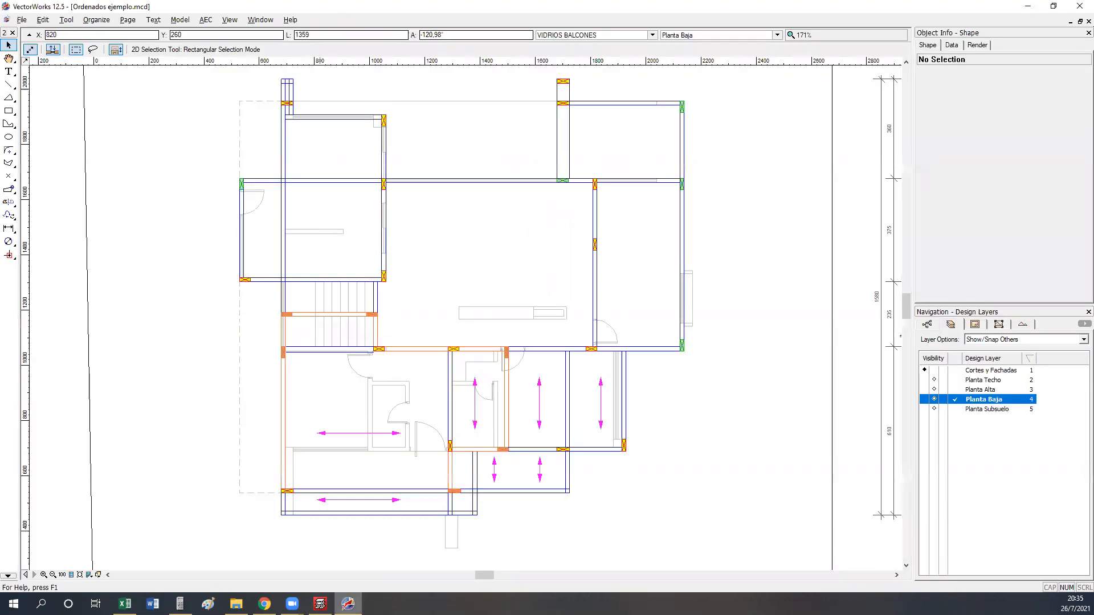
left_click(259, 20)
left_click(297, 119)
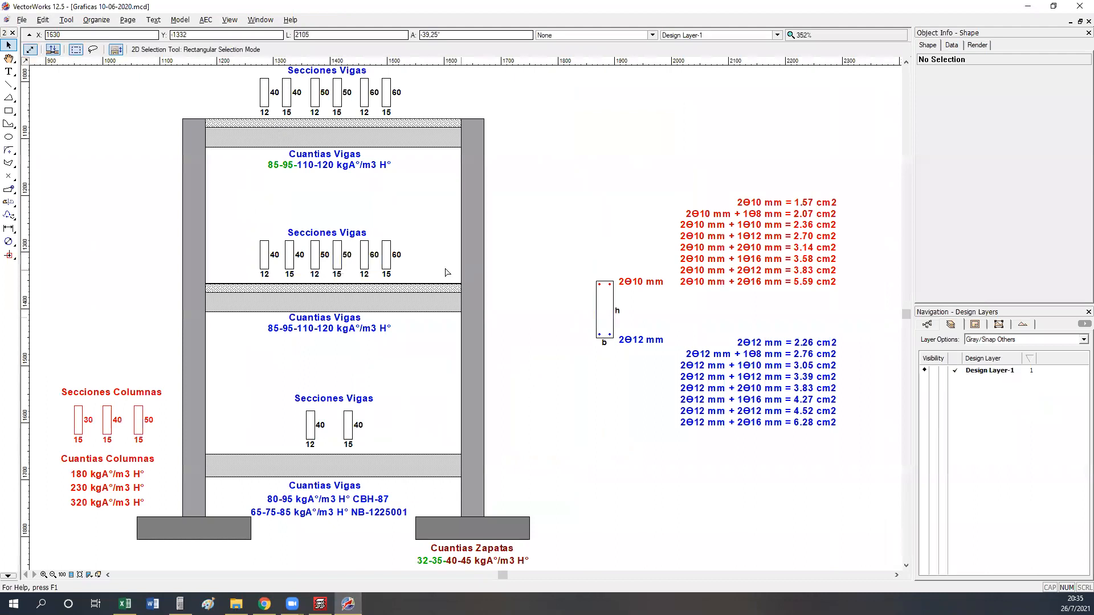
scroll(147, 305, "up", 1)
mouse_move(222, 311)
middle_mouse_down()
mouse_move(263, 277)
mouse_move(330, 176)
middle_mouse_up()
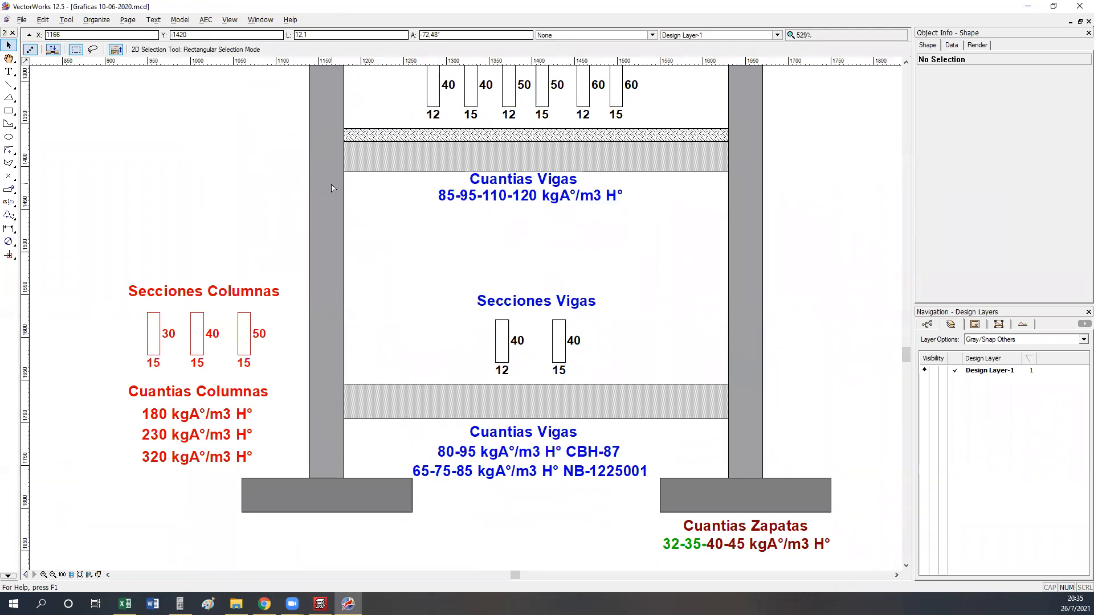
scroll(386, 178, "down", 3)
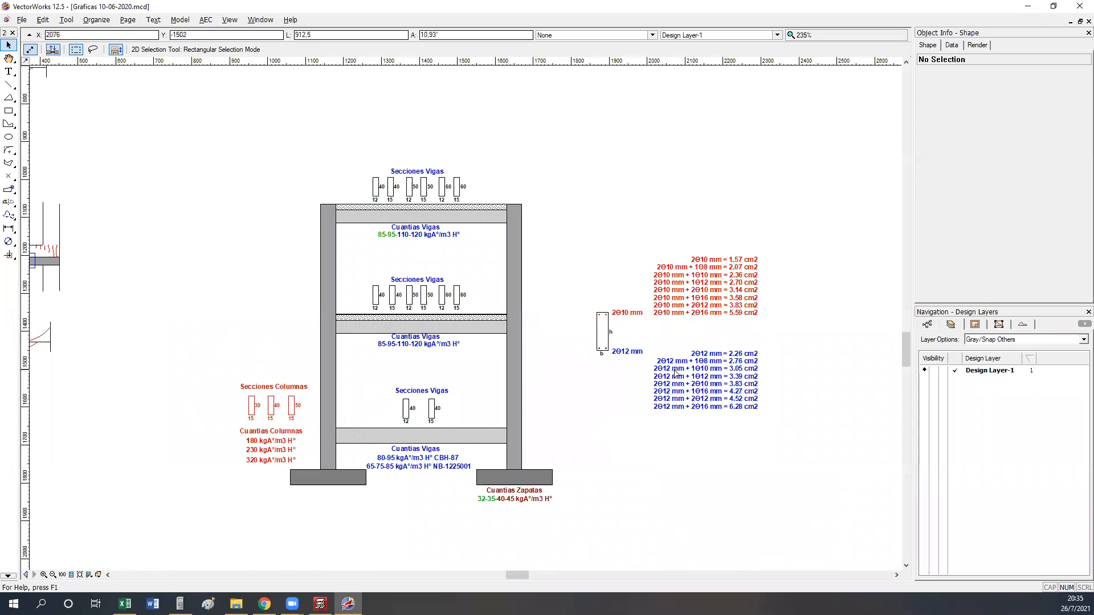
scroll(676, 368, "up", 1)
scroll(451, 411, "up", 2)
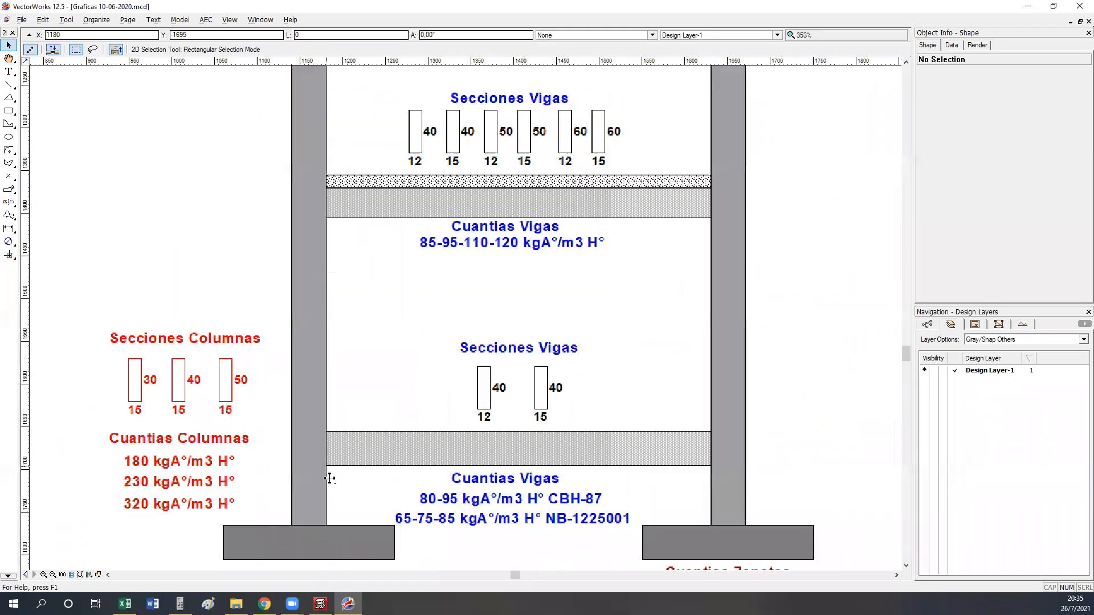
scroll(395, 439, "up", 1)
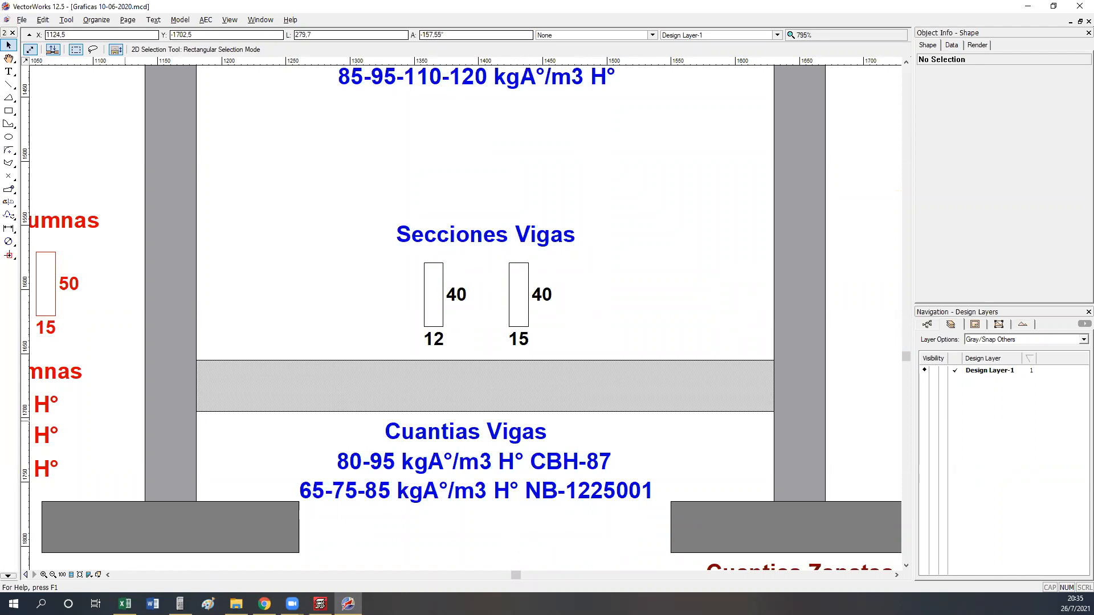
Review the frame diagram's lower storey, from the footings and lowest beam up to the intermediate beam.
key("alt+Tab")
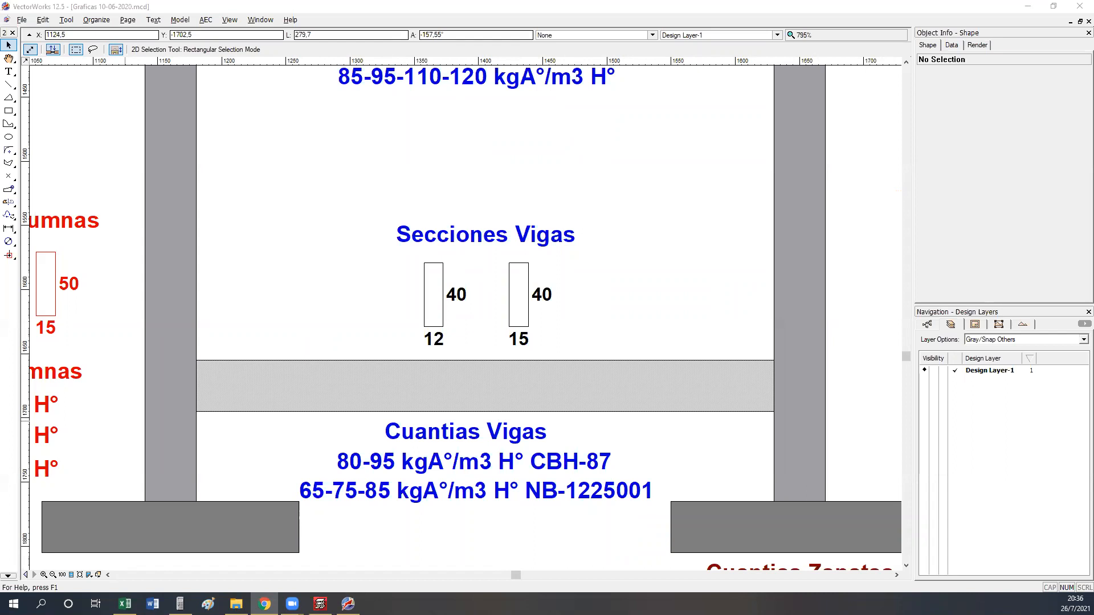
left_click(548, 310)
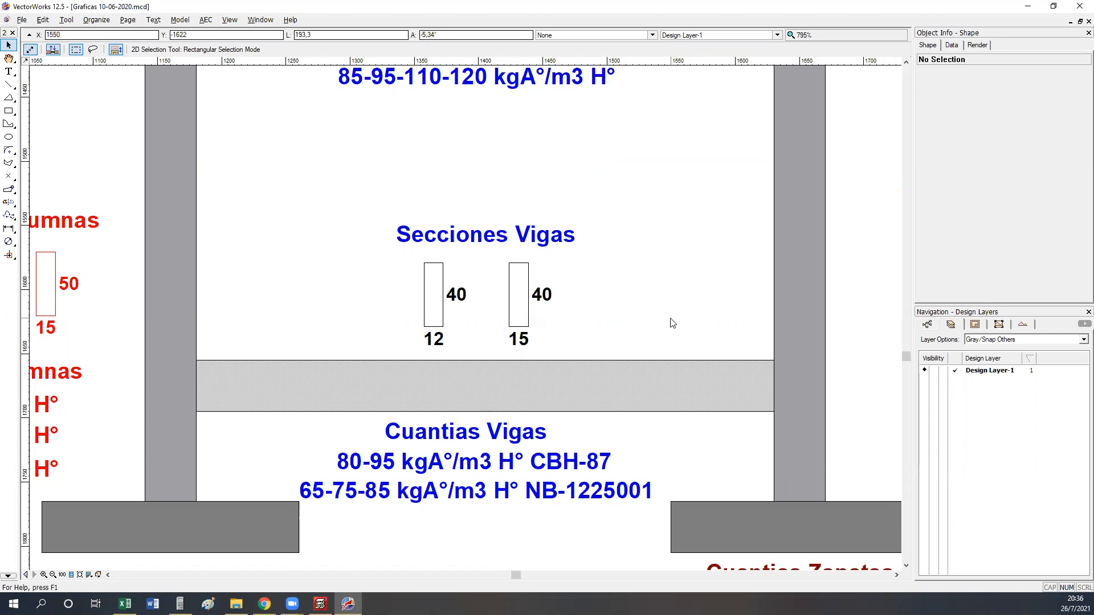
scroll(589, 318, "down", 1)
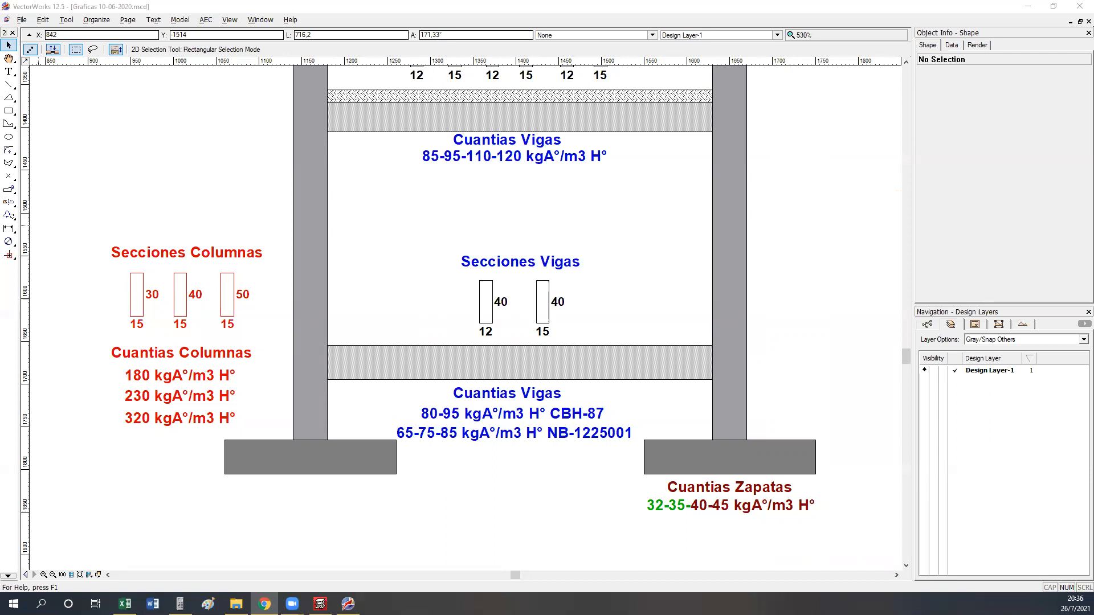
left_click(616, 231)
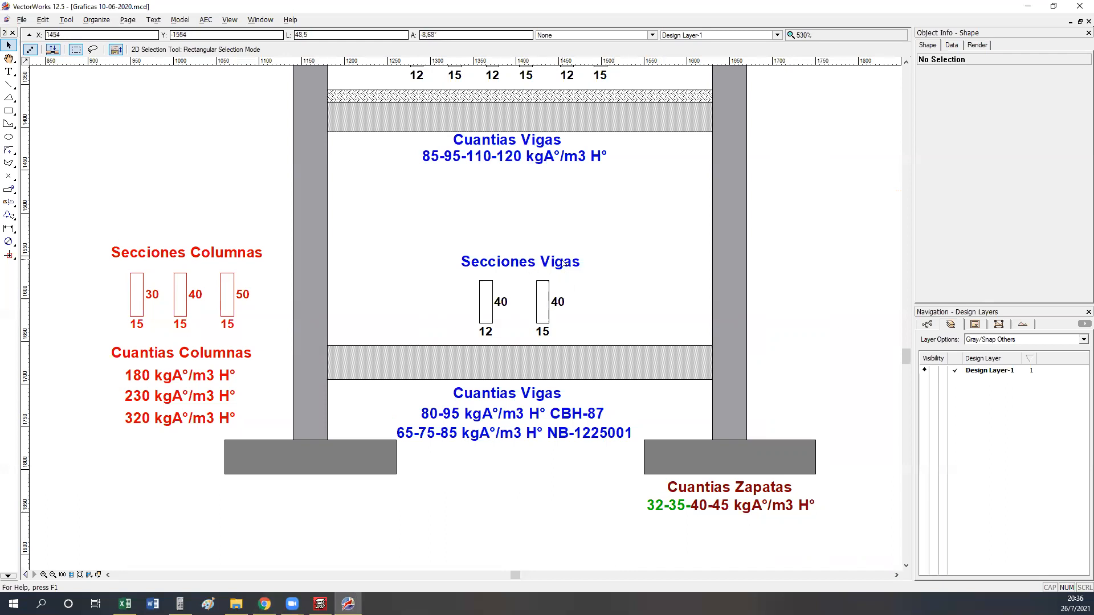
key("h")
left_click_drag(584, 308, 569, 339)
middle_click_drag(569, 339, 568, 344)
scroll(570, 343, "down", 1)
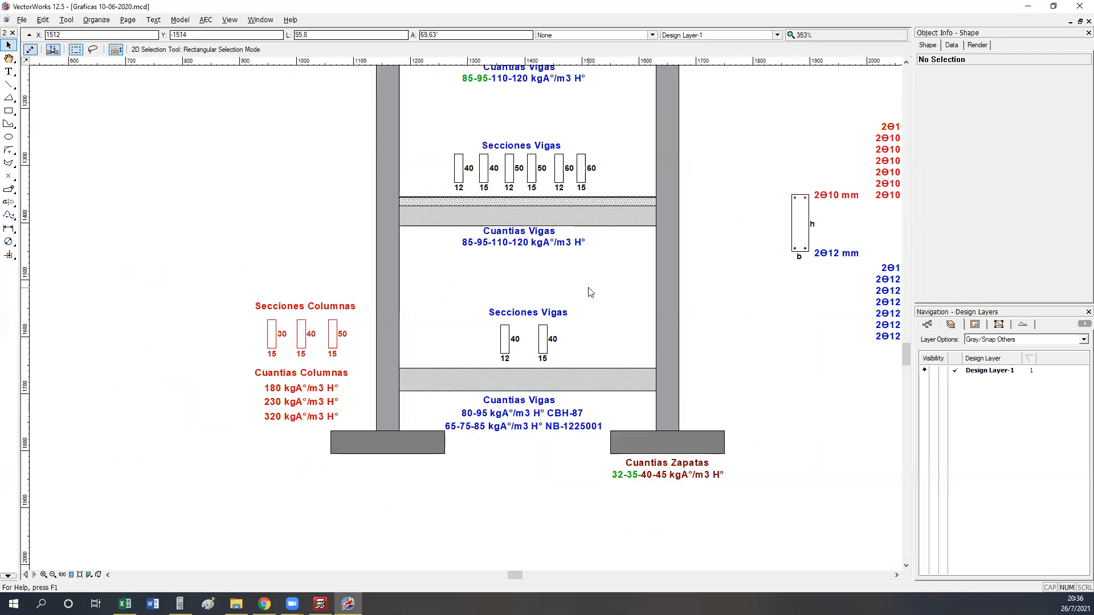
middle_click_drag(588, 286, 587, 330)
scroll(627, 427, "up", 1)
Delete the lowest beam of the frame diagram and undo the deletion.
left_click(622, 430)
key("Delete")
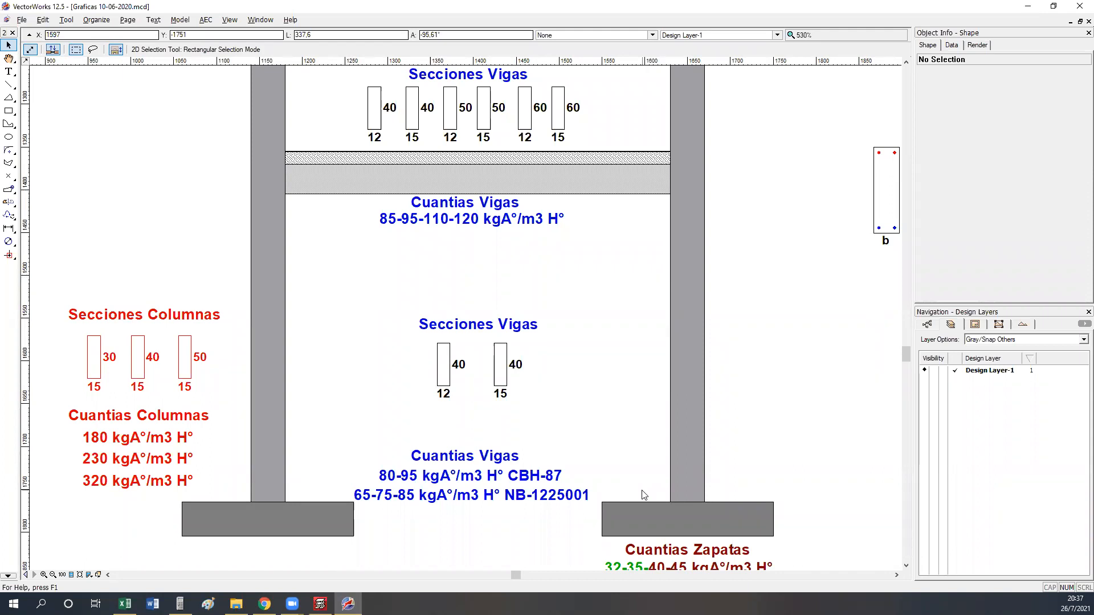
key("ctrl+z")
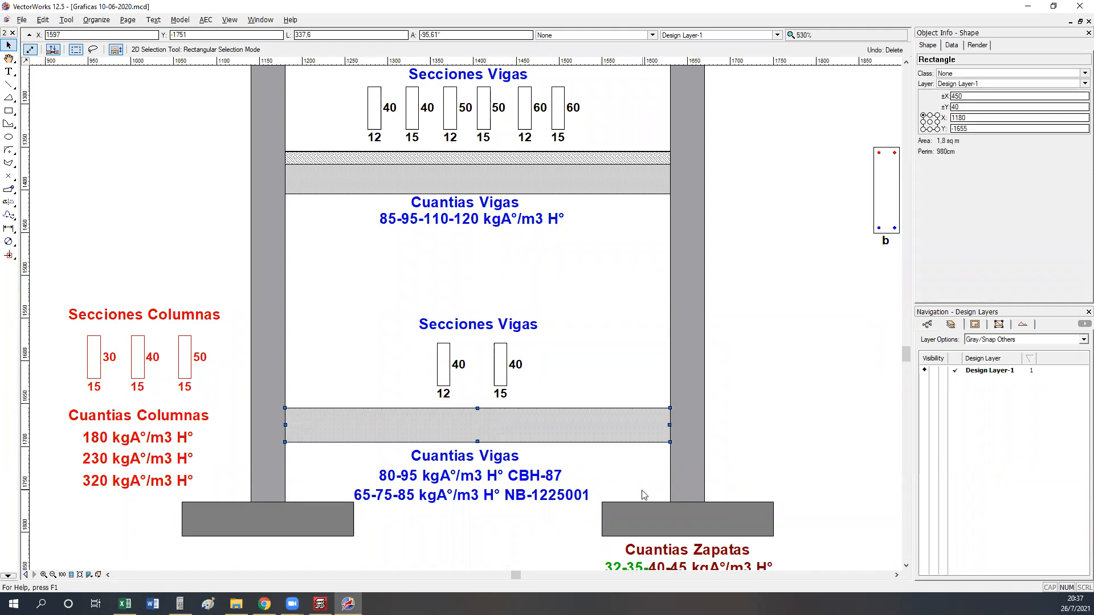
Divide 400 by 15 in the HP 49G calculator with 10 kept on the stack, and return to the frame diagram with nothing selected.
left_click(180, 604)
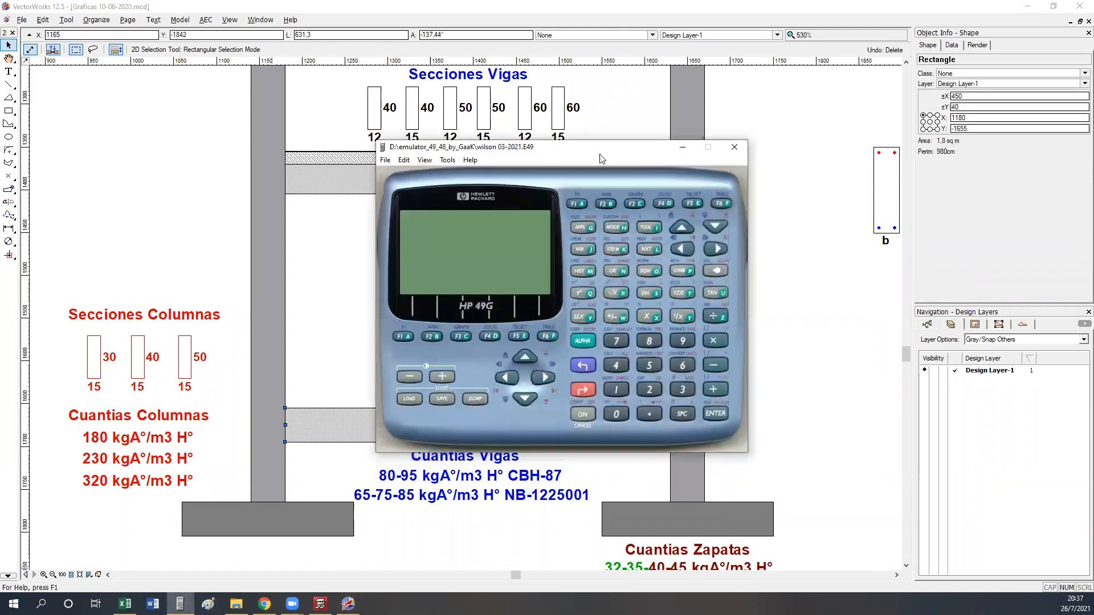
left_click_drag(603, 152, 859, 132)
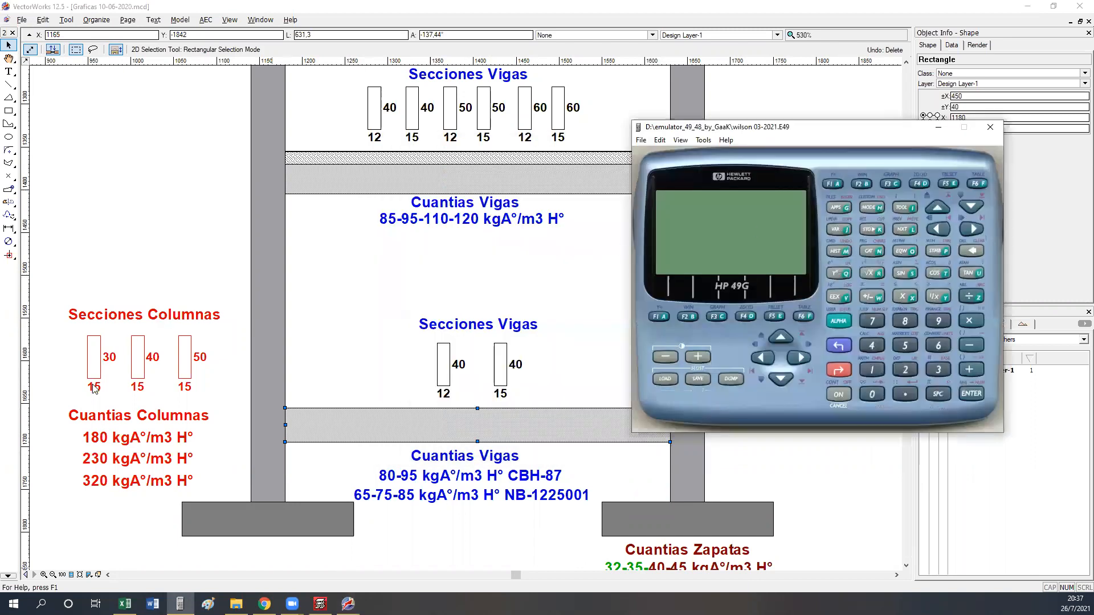
left_click(842, 395)
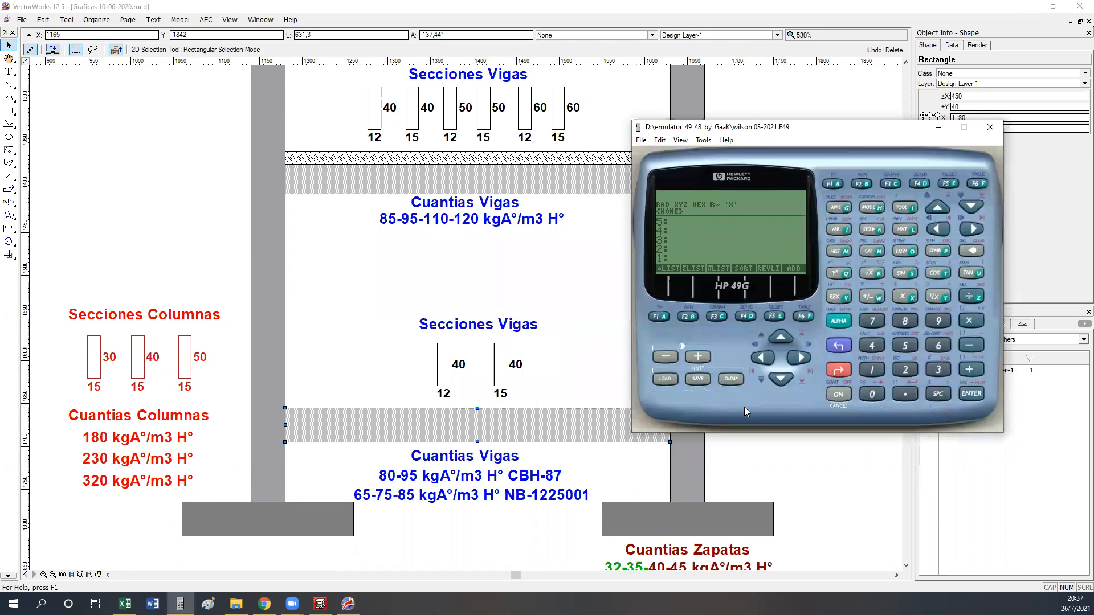
type("400")
key("Return")
type("10")
key("Return")
key("Right")
type("15")
key("slash")
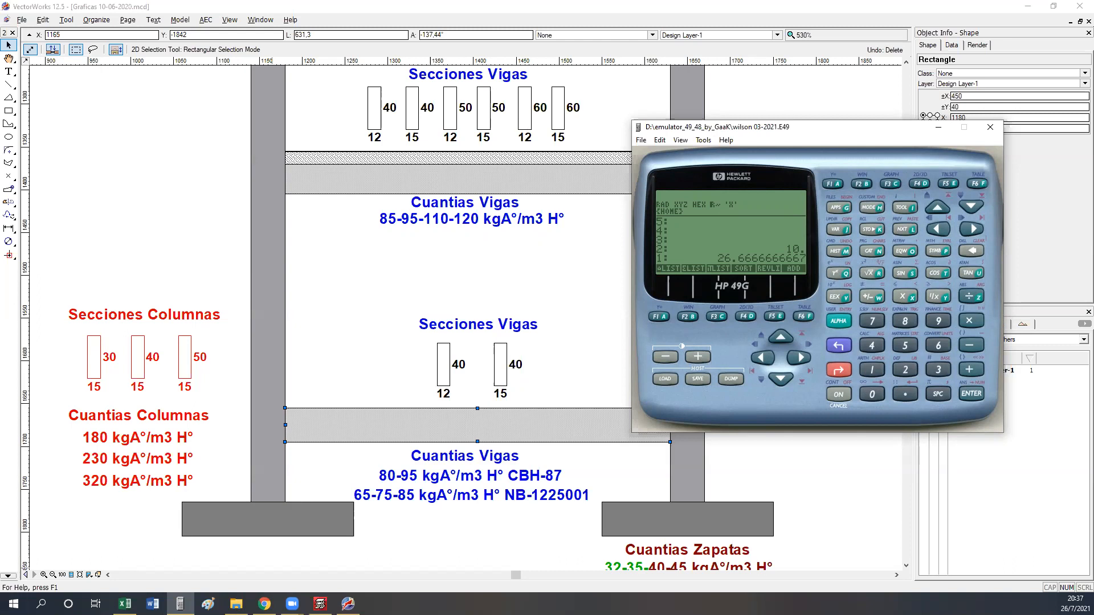
key("alt+Tab")
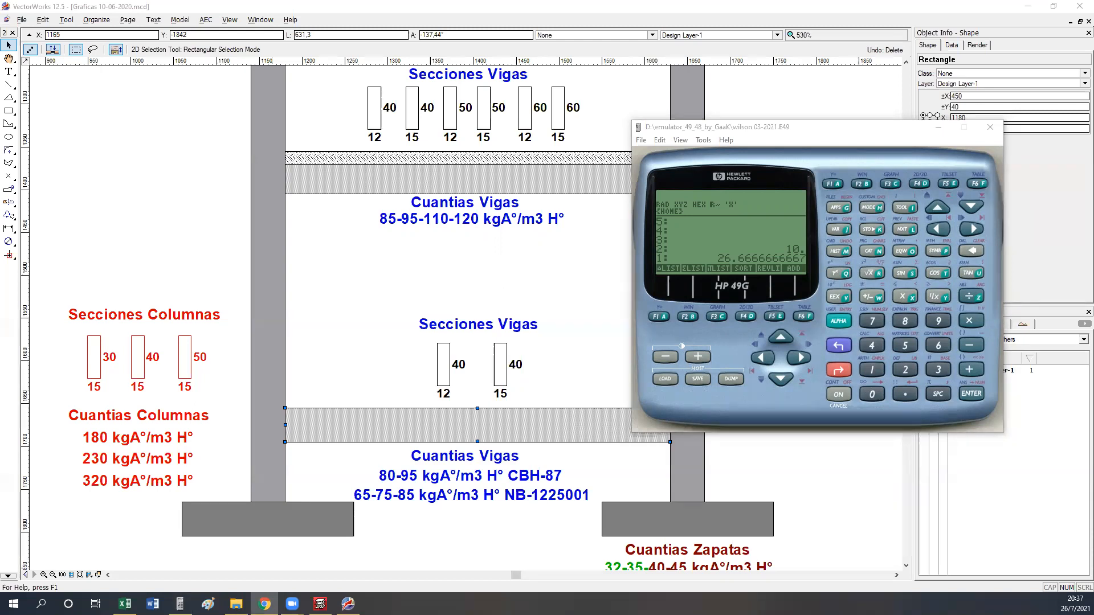
left_click(939, 127)
left_click(560, 376)
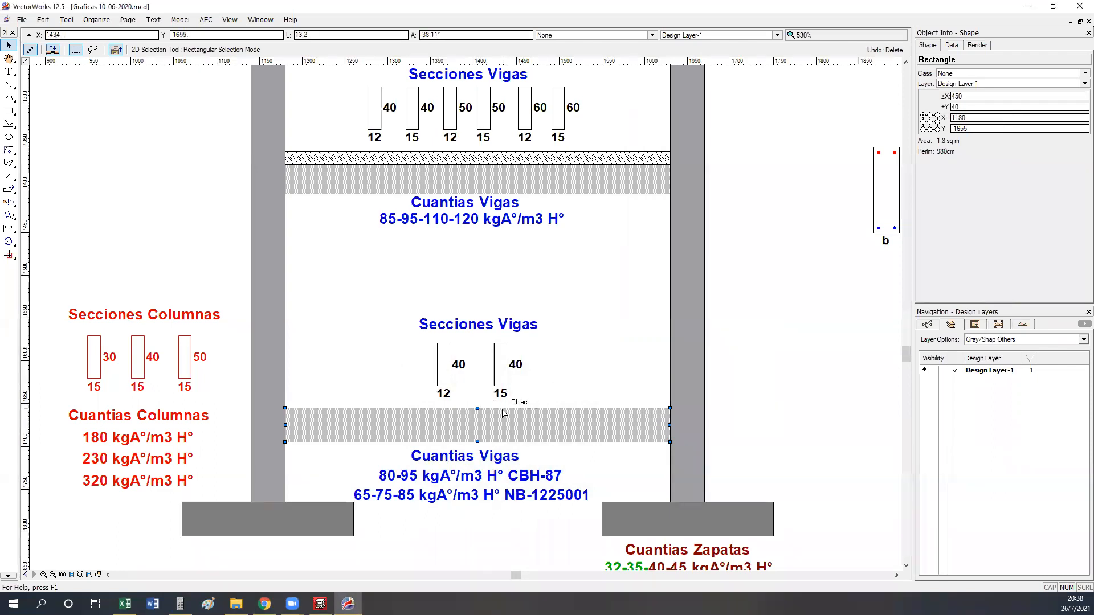
left_click(536, 391)
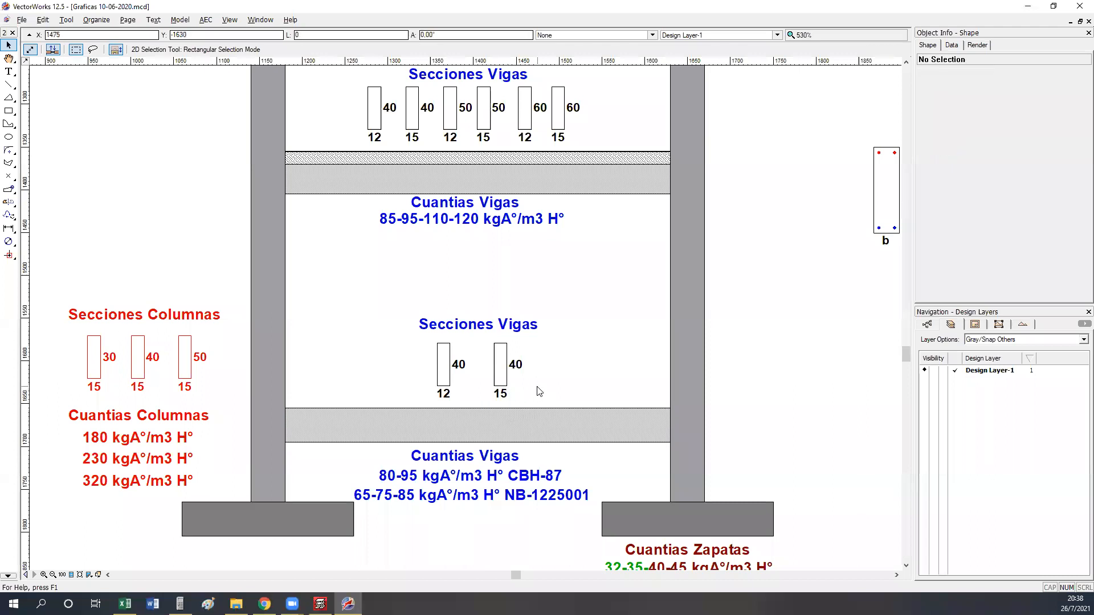
Delete the frame diagram's lowest beam and mark the clear height from footing to intermediate beam with a red double-headed arrow.
left_click(540, 437)
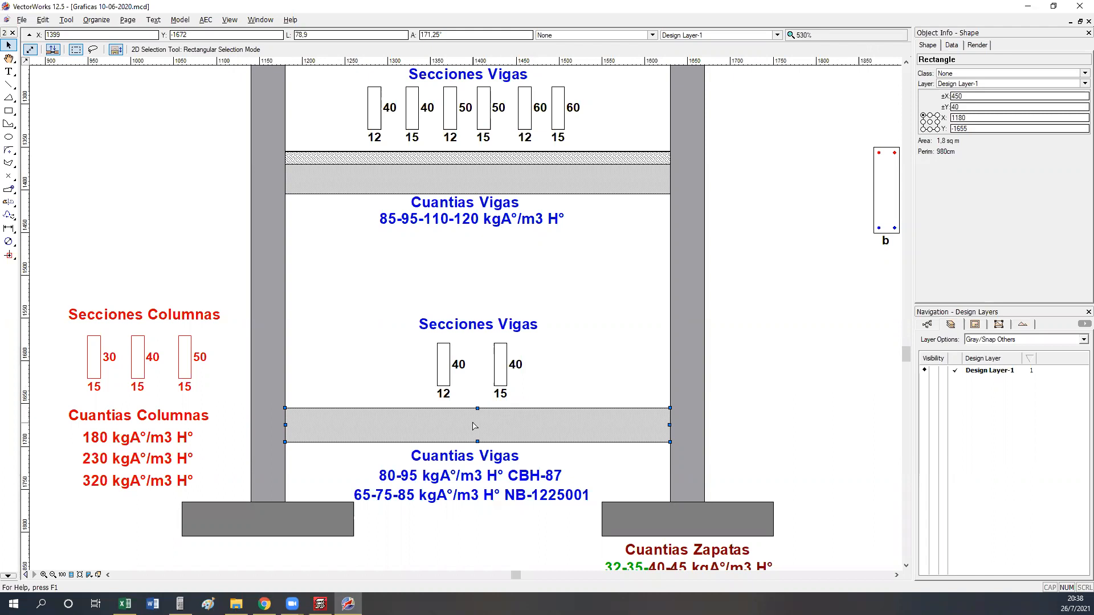
key("Delete")
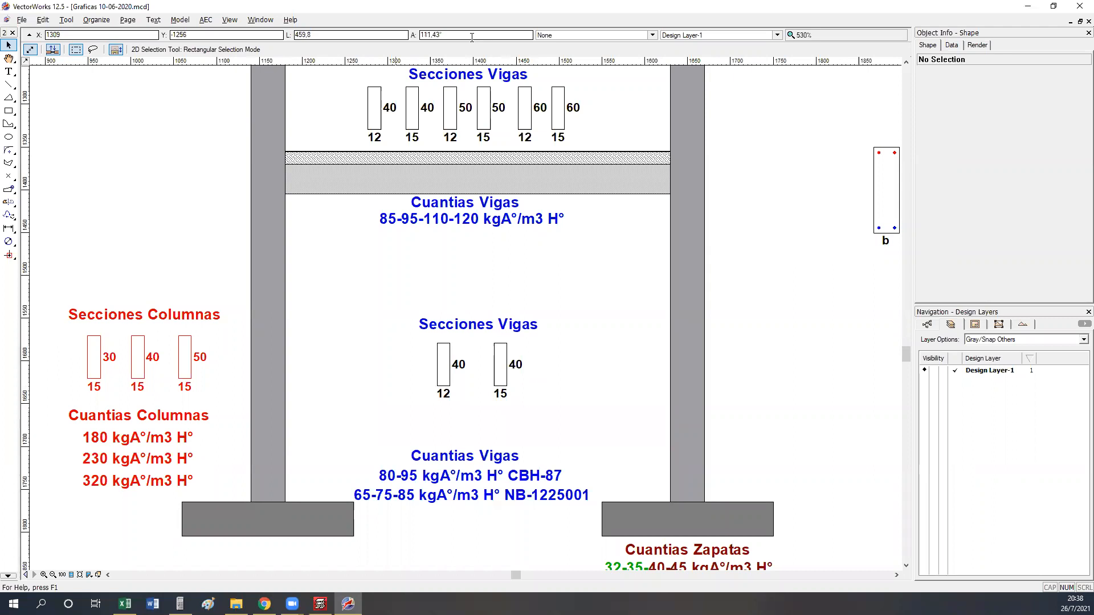
left_click_drag(655, 495, 651, 168)
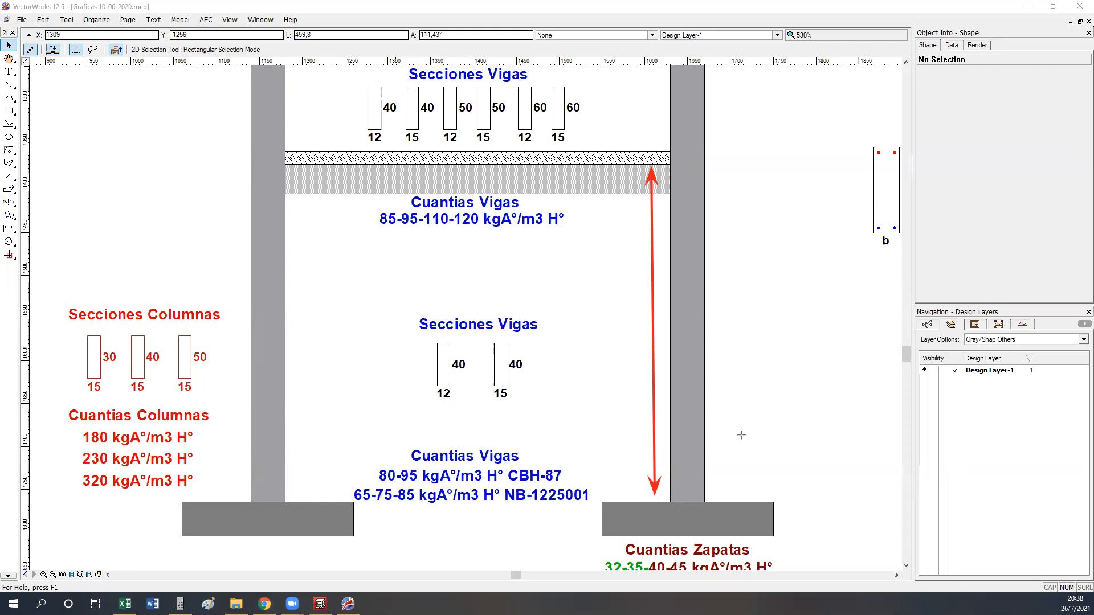
Remove the red height arrow and restore the deleted lowest beam in the frame diagram.
key("ctrl+z")
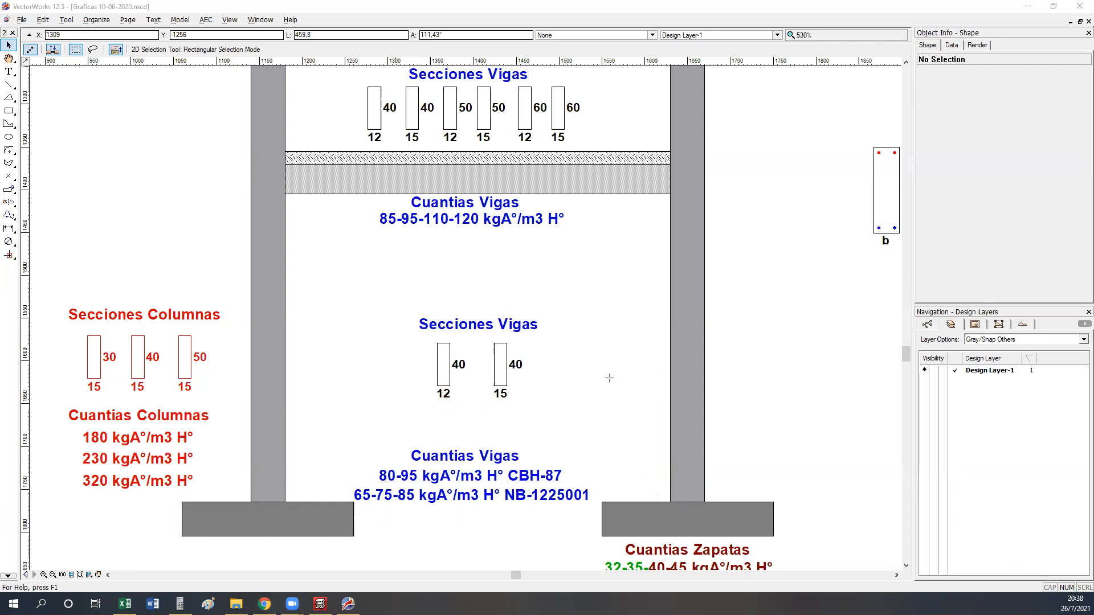
right_click(609, 378)
key("Escape")
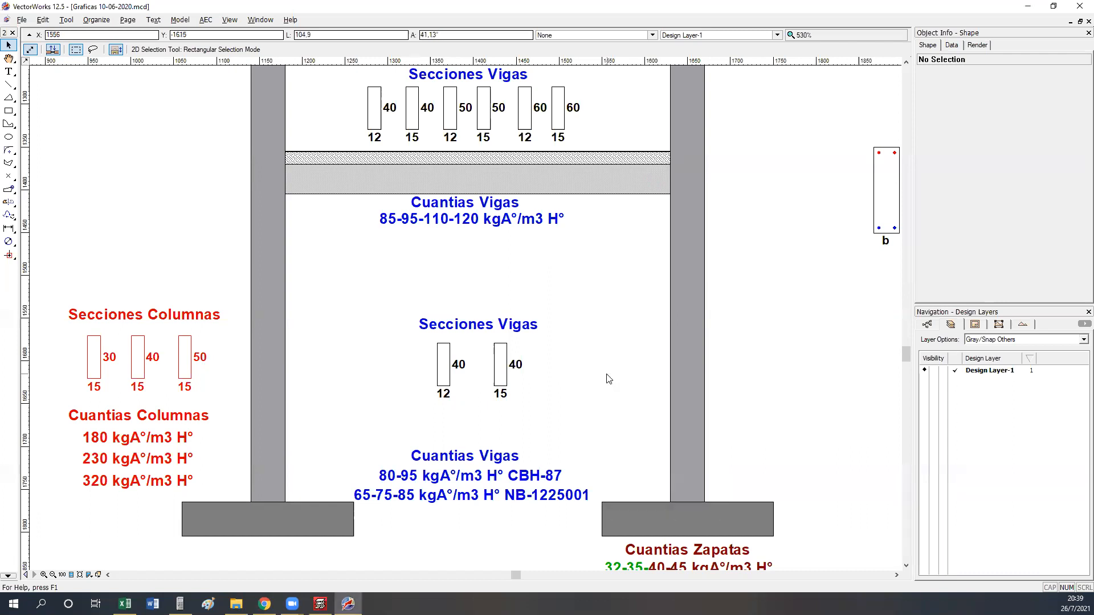
key("ctrl+z")
left_click(606, 374)
left_click(571, 428)
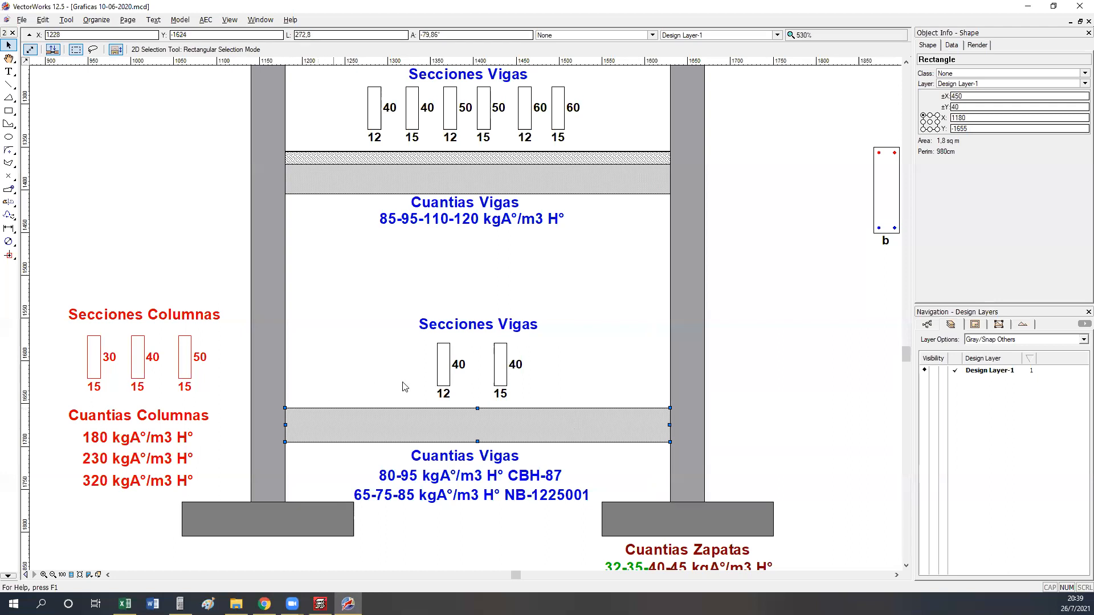
Return to the Ordenados ejemplo.mcd drawing and examine the house section around the P. Alta level, including its beams and brick wall.
left_click(260, 19)
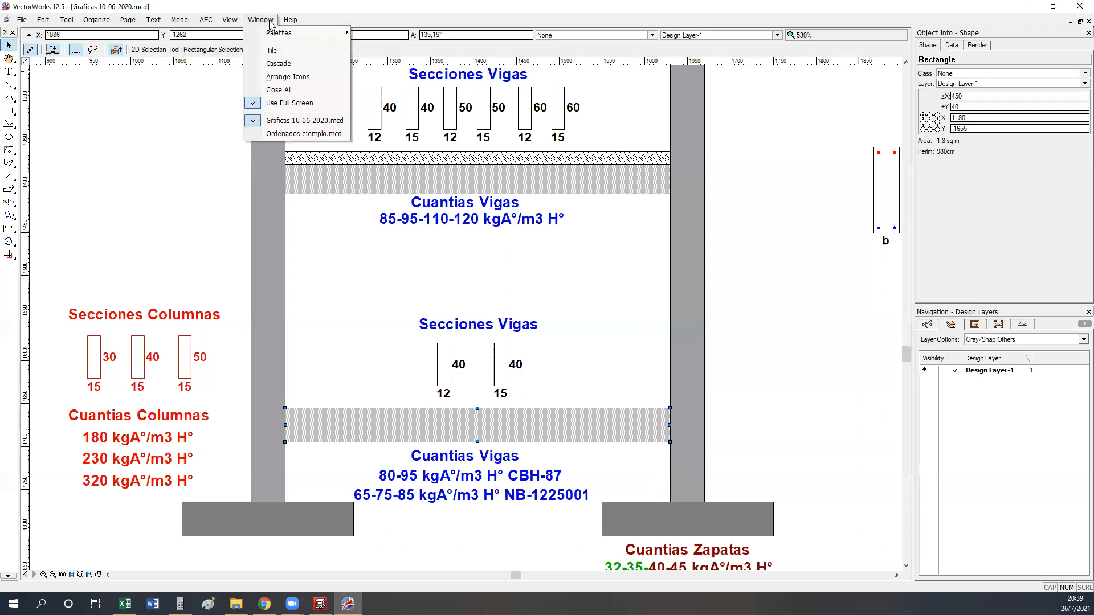
left_click(296, 136)
middle_click_drag(614, 309, 807, 317)
middle_click_drag(428, 329, 650, 314)
middle_click_drag(419, 548, 462, 405)
scroll(458, 402, "up", 4)
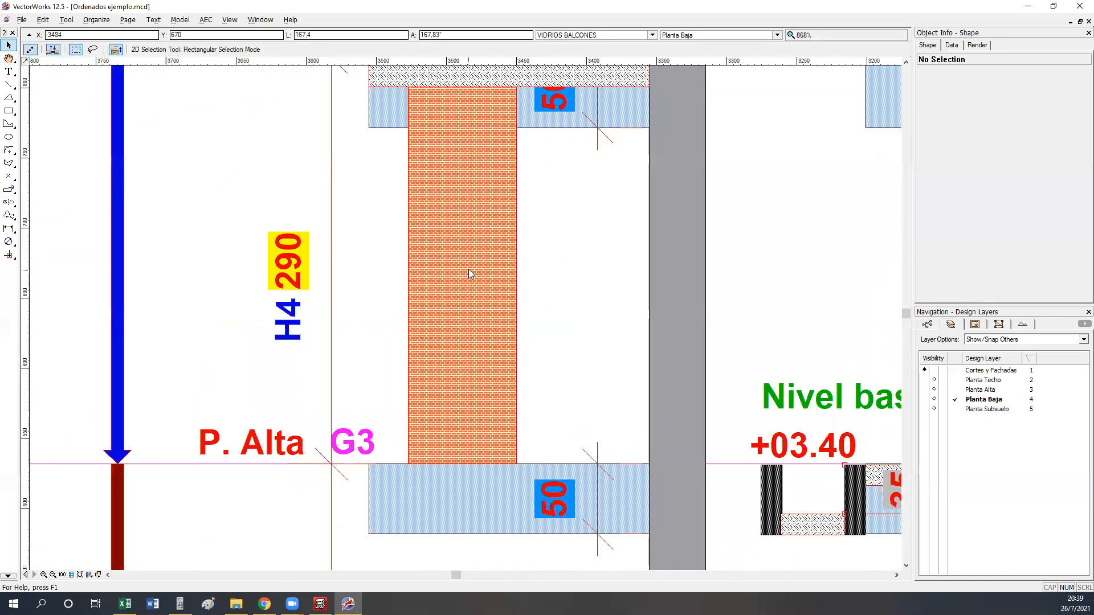
Examine the brick wall between the P. Alta and P. Techo levels, and switch to the Graficas 10-06-2020.mcd drawing.
middle_click_drag(469, 271, 469, 309)
left_click(469, 234)
right_click(467, 260)
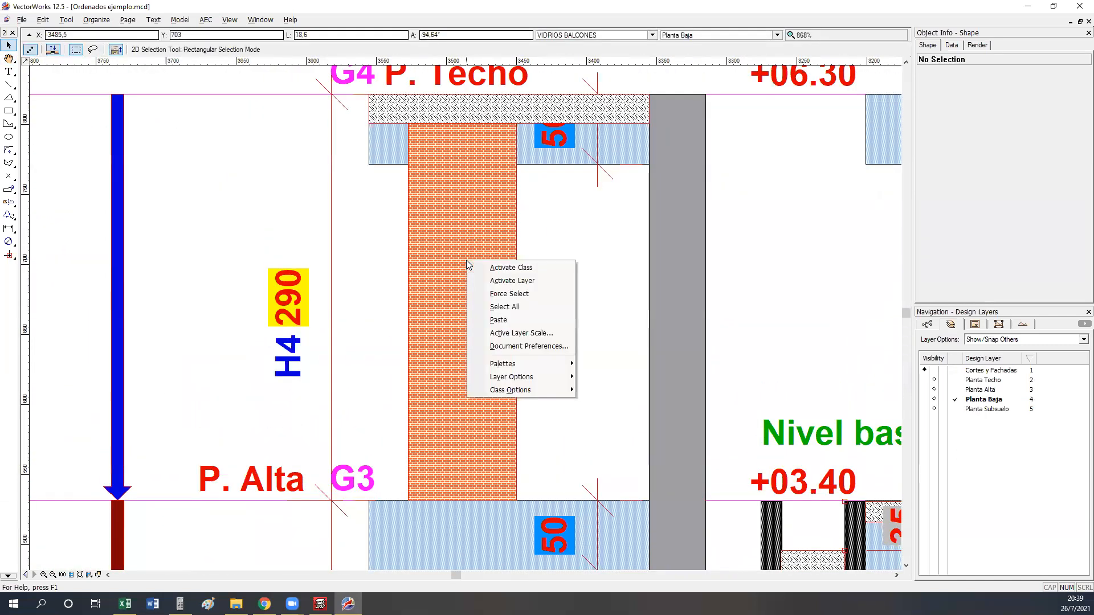
left_click(433, 298)
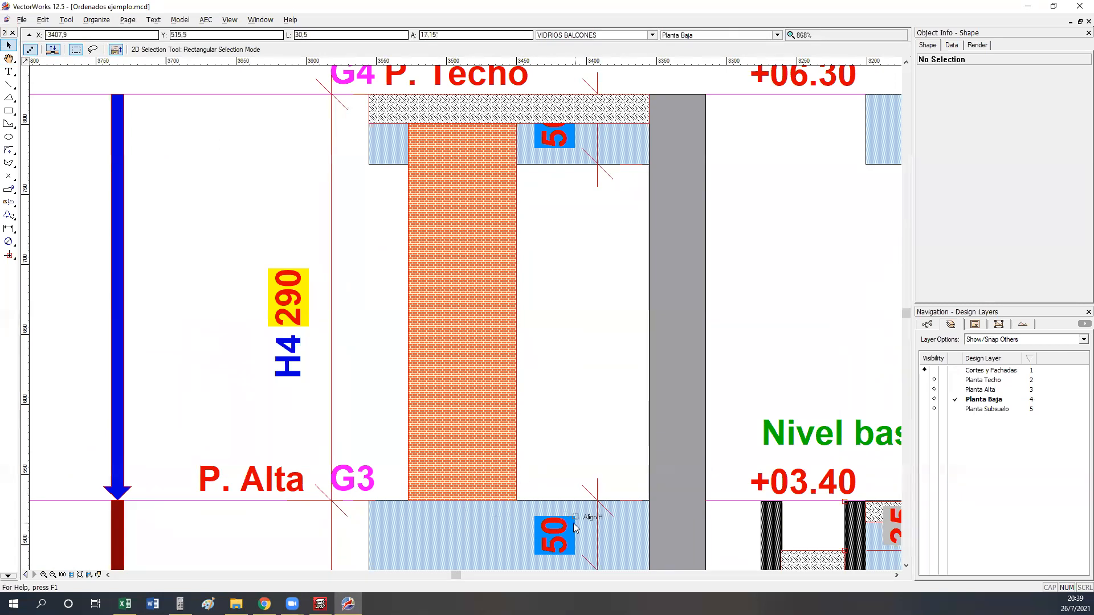
left_click(263, 19)
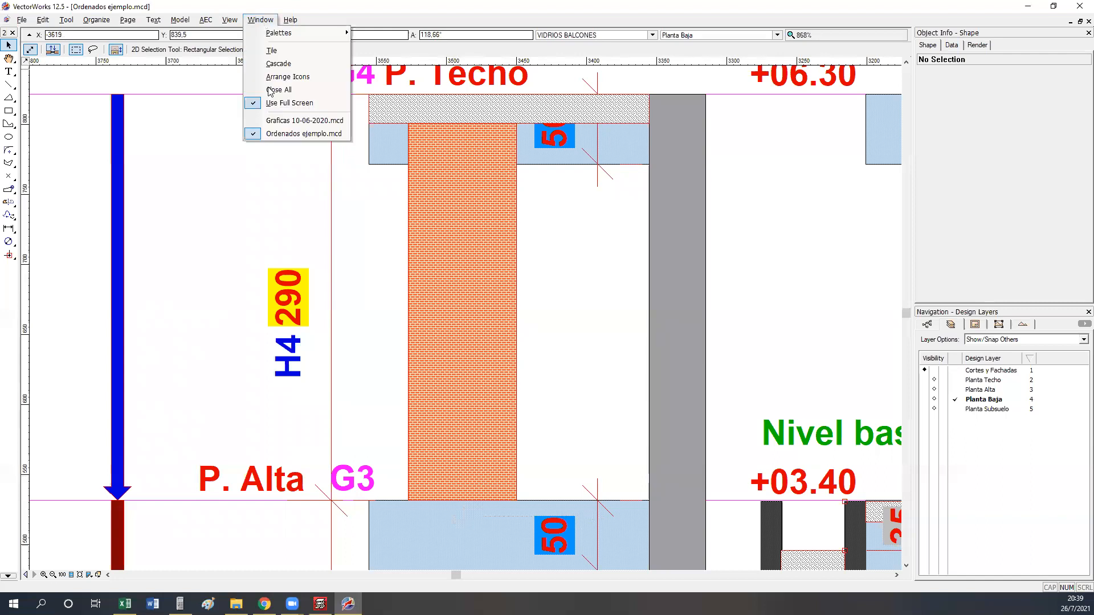
left_click(272, 121)
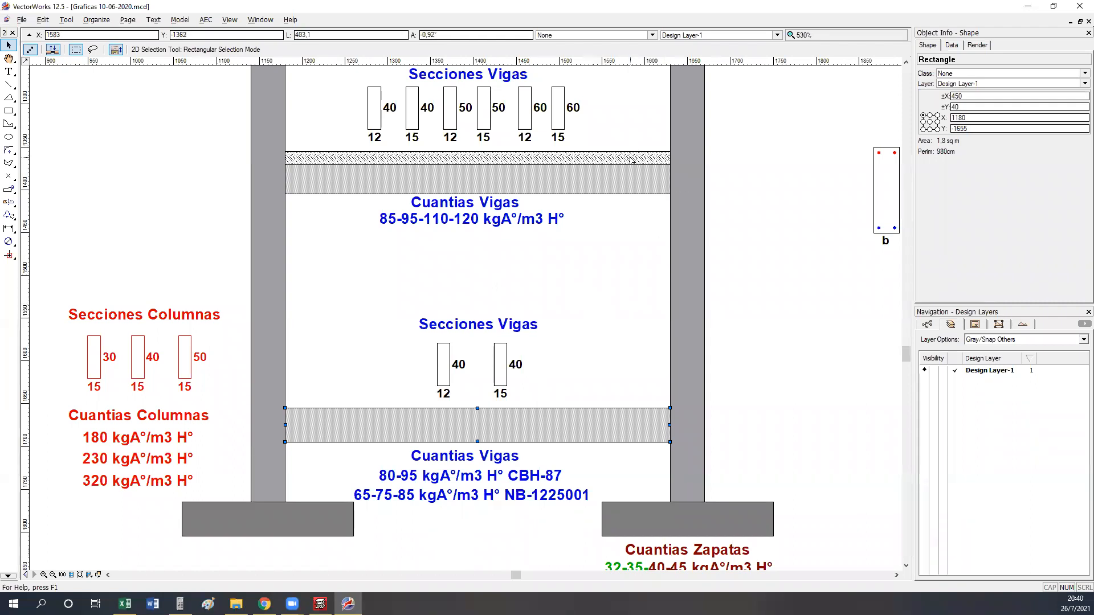
Clear the HP 49G calculator's stack, subtract 50 from 300, multiply 2.5 by 0.3, and put the calculator away.
left_click(179, 604)
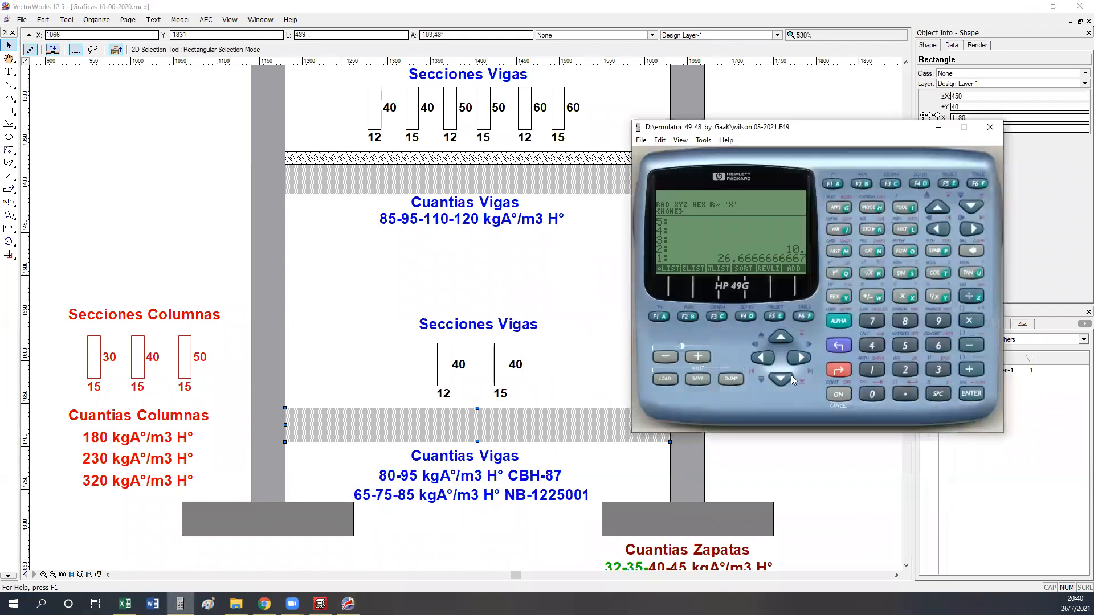
key("BackSpace")
key("BackSpace")
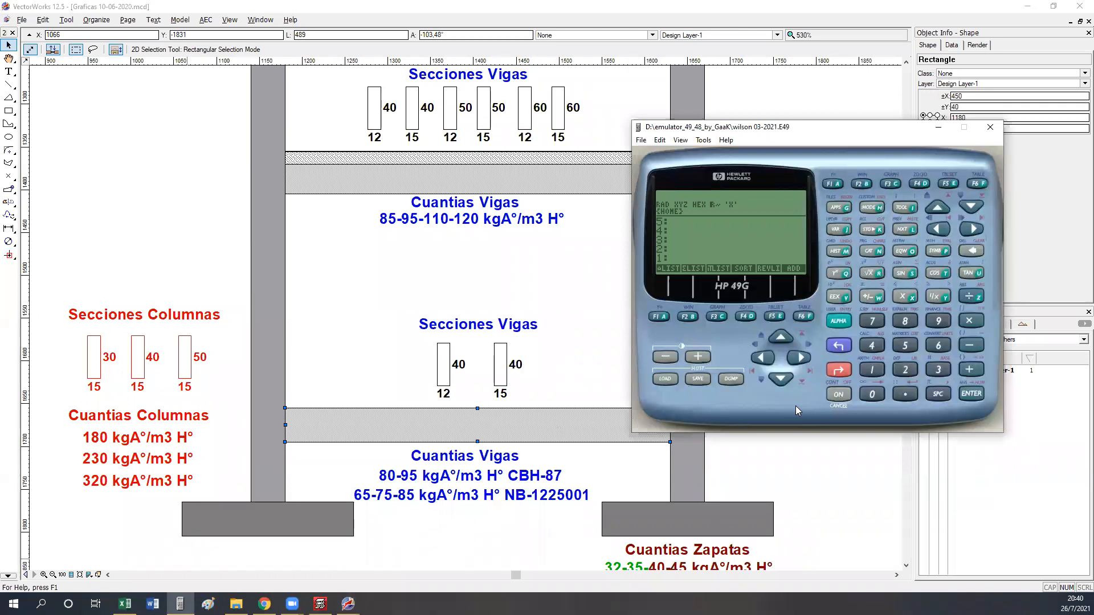
type("300")
key("Return")
type("50")
key("minus")
type("2.5")
type(".3")
key("asterisk")
left_click(938, 127)
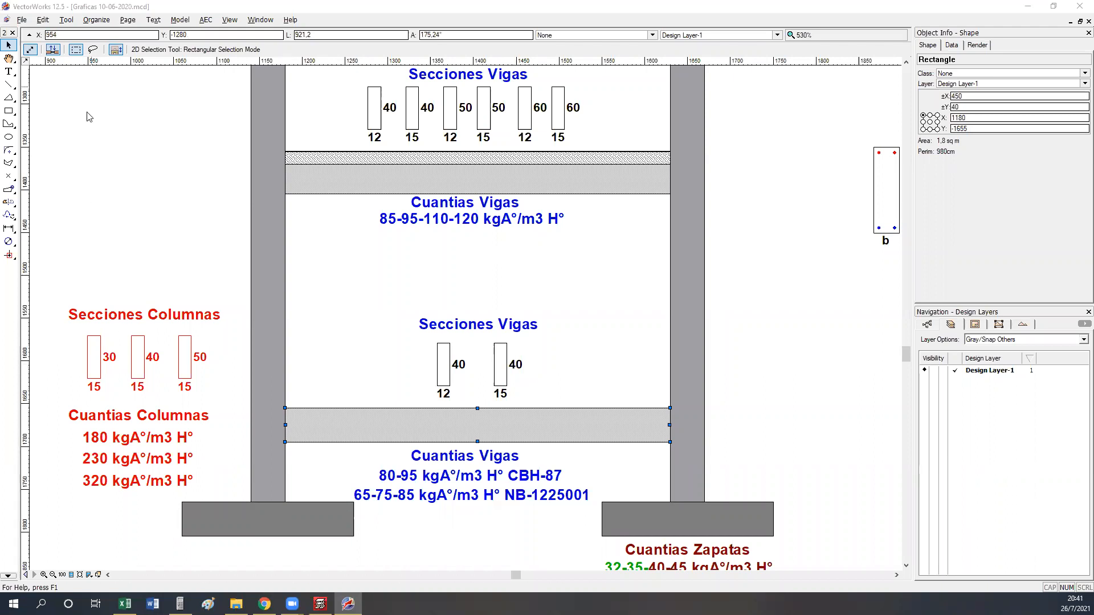
Show the Attributes and snapping constraints palettes, and return to the Ordenados ejemplo.mcd drawing.
key("ctrl+shift+a")
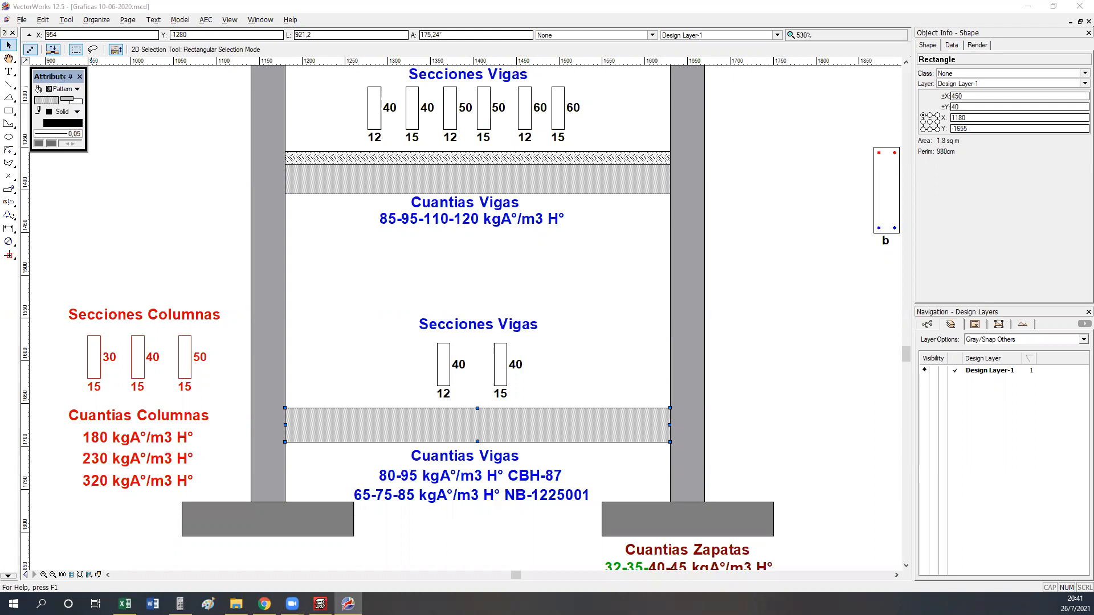
left_click_drag(0, 122, 110, 69)
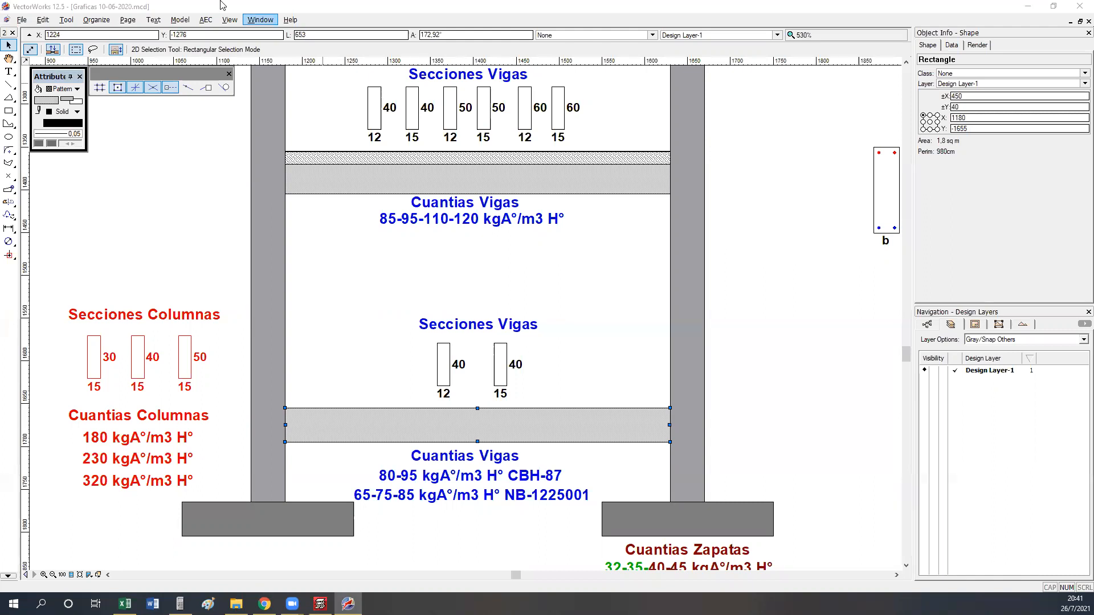
left_click(260, 20)
left_click(264, 133)
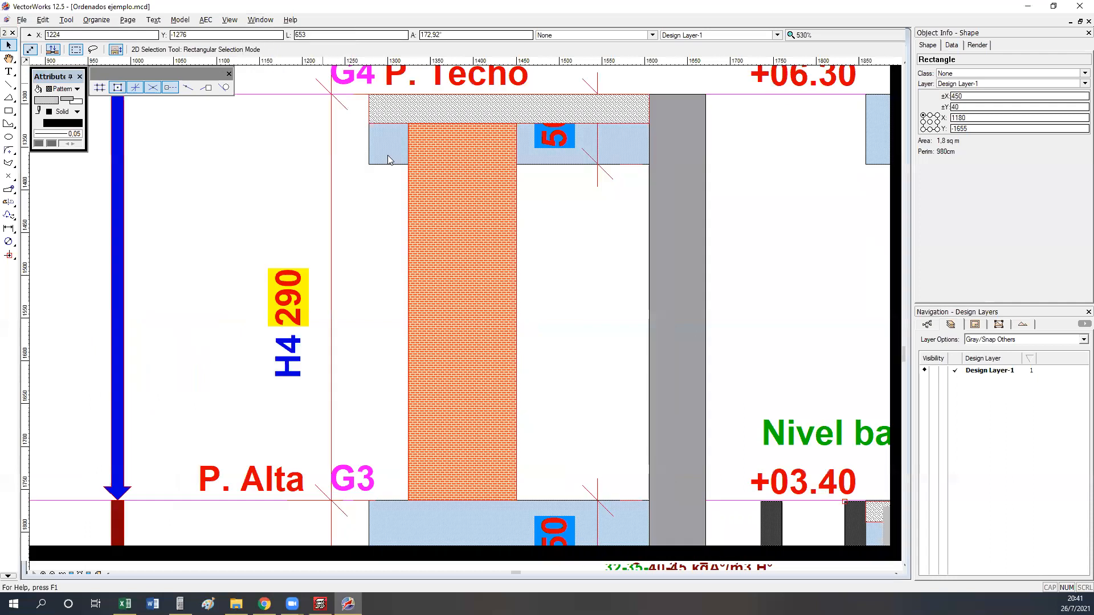
Examine the beam and column layout of the structural plan with Planta Baja as the active layer.
scroll(387, 313, "down", 4)
scroll(387, 313, "down", 6)
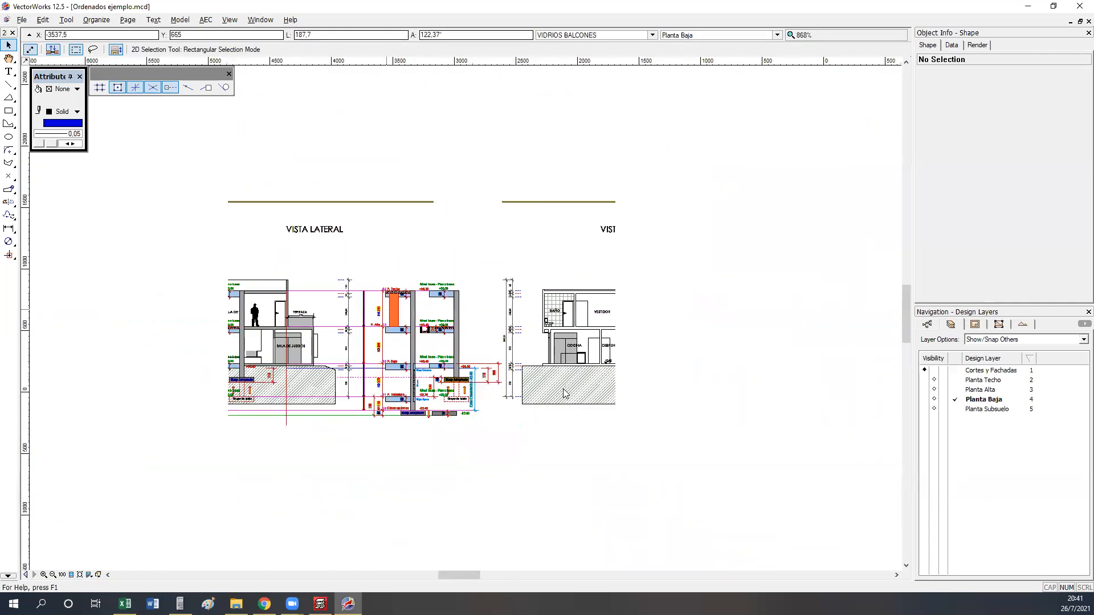
scroll(393, 212, "up", 3)
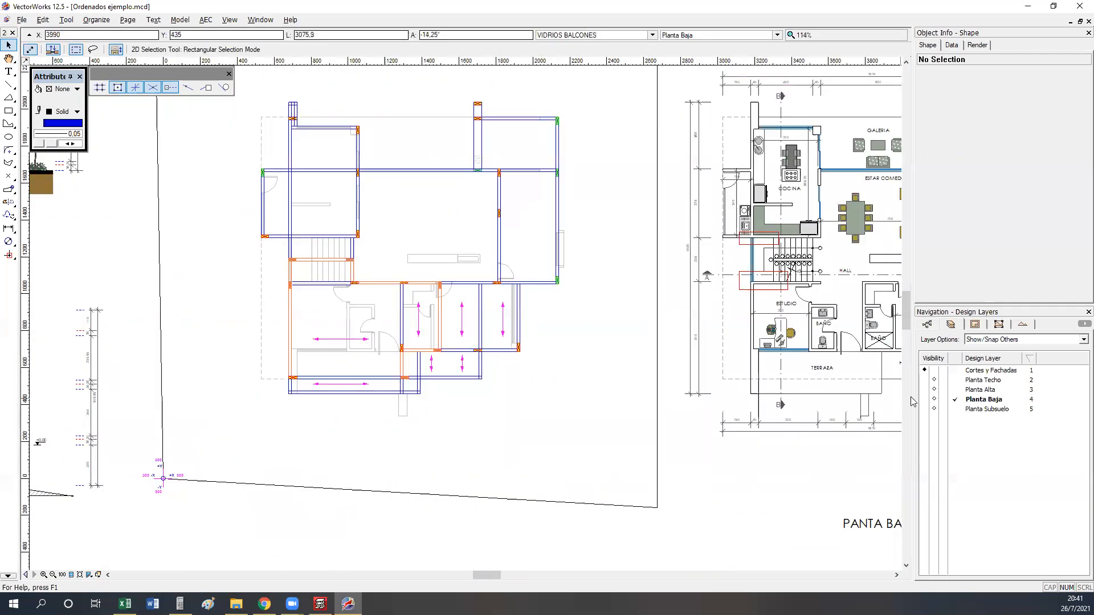
double_click(980, 391)
double_click(981, 400)
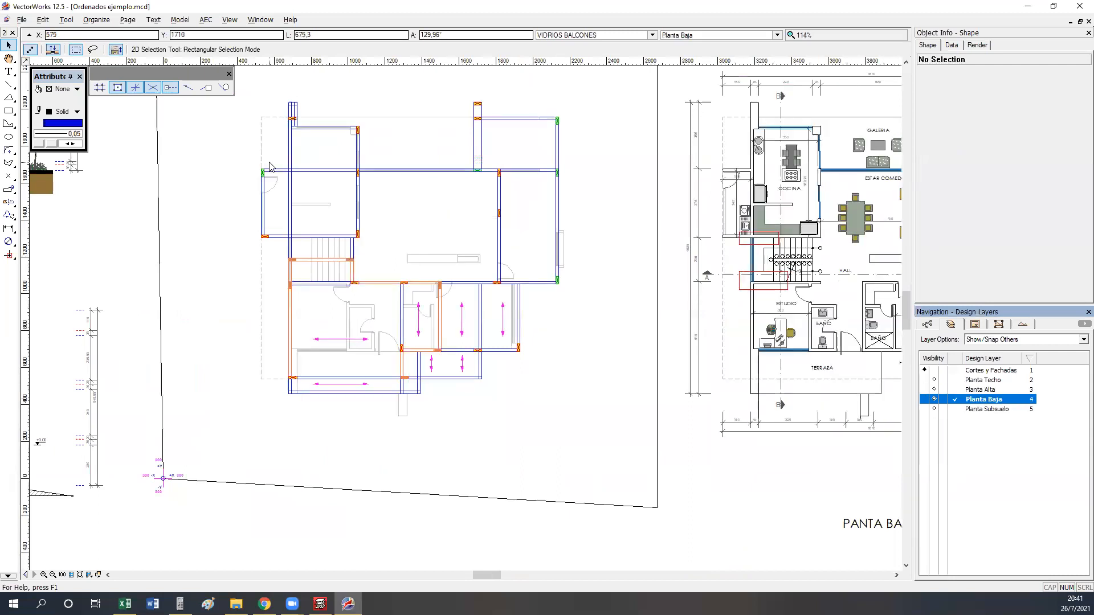
scroll(327, 185, "up", 4)
scroll(321, 153, "up", 8)
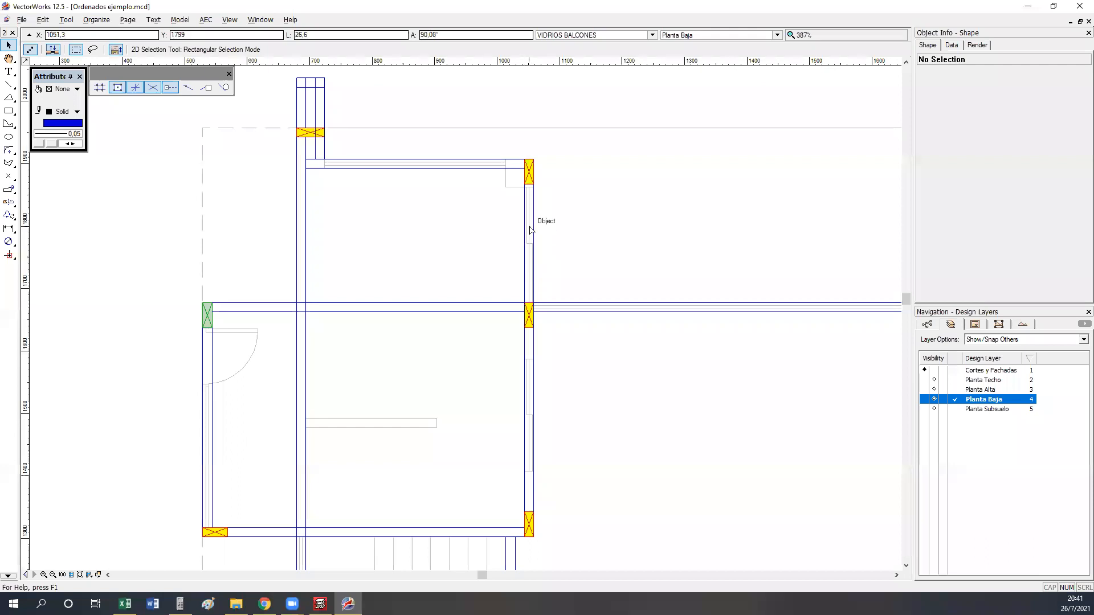
scroll(530, 230, "down", 8)
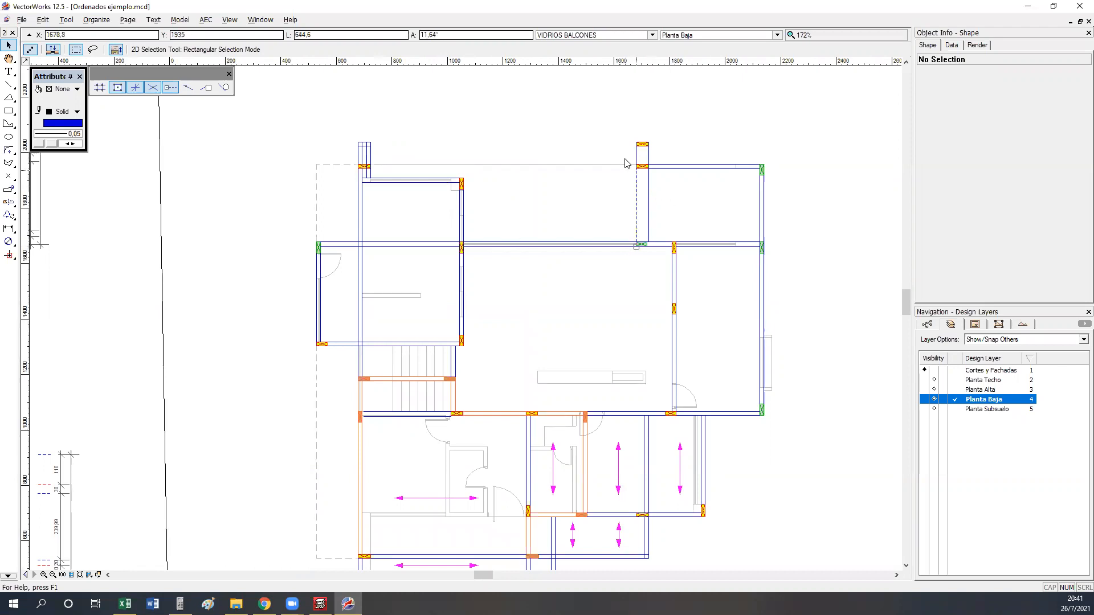
Switch to the Graficas 10-06-2020.mcd drawing and examine the b by h beam section with its rebar area lists.
left_click(260, 19)
left_click(267, 123)
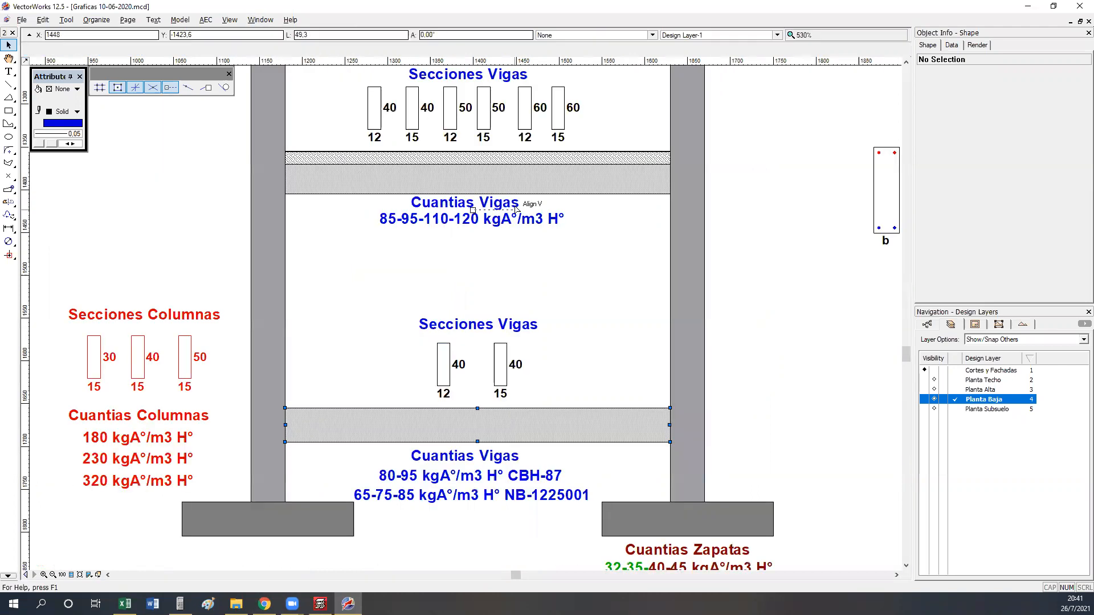
left_click(521, 369)
mouse_move(744, 336)
middle_mouse_down()
mouse_move(576, 372)
mouse_move(303, 399)
middle_mouse_up()
middle_click_drag(637, 276, 632, 334)
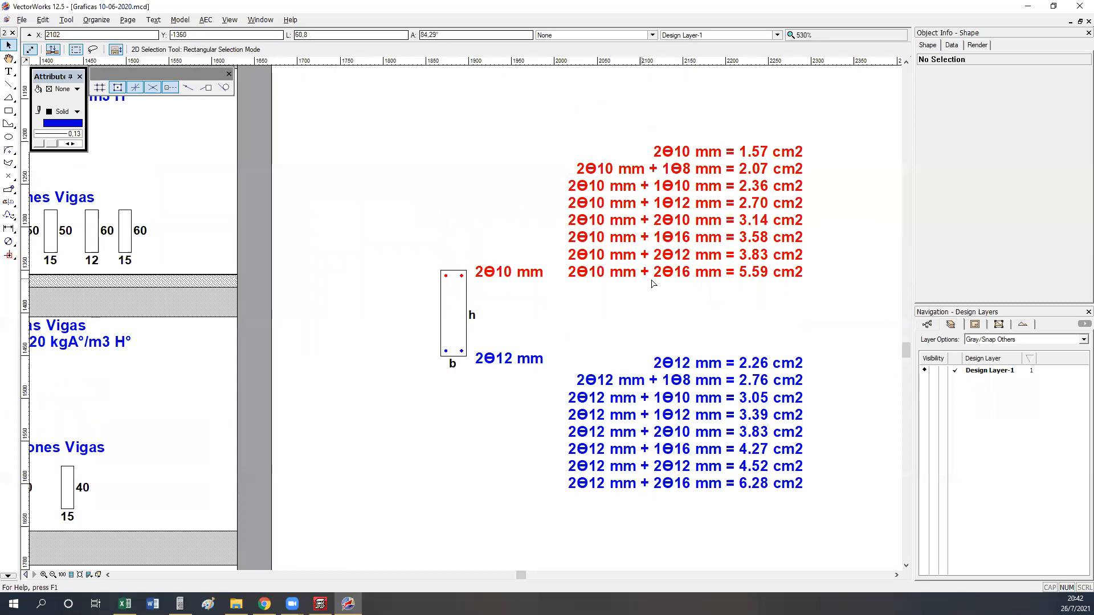
Highlight the beam section's red upper rebar combinations to review them, and leave nothing selected.
mouse_move(399, 100)
left_mouse_down()
mouse_move(845, 489)
mouse_move(848, 536)
mouse_move(422, 322)
mouse_move(416, 307)
left_mouse_up()
left_click(851, 556)
left_click(399, 111)
left_click_drag(398, 108, 392, 516)
mouse_move(405, 332)
left_mouse_down()
mouse_move(747, 469)
mouse_move(842, 521)
mouse_move(410, 324)
left_mouse_up()
left_click(838, 518)
left_click(409, 320)
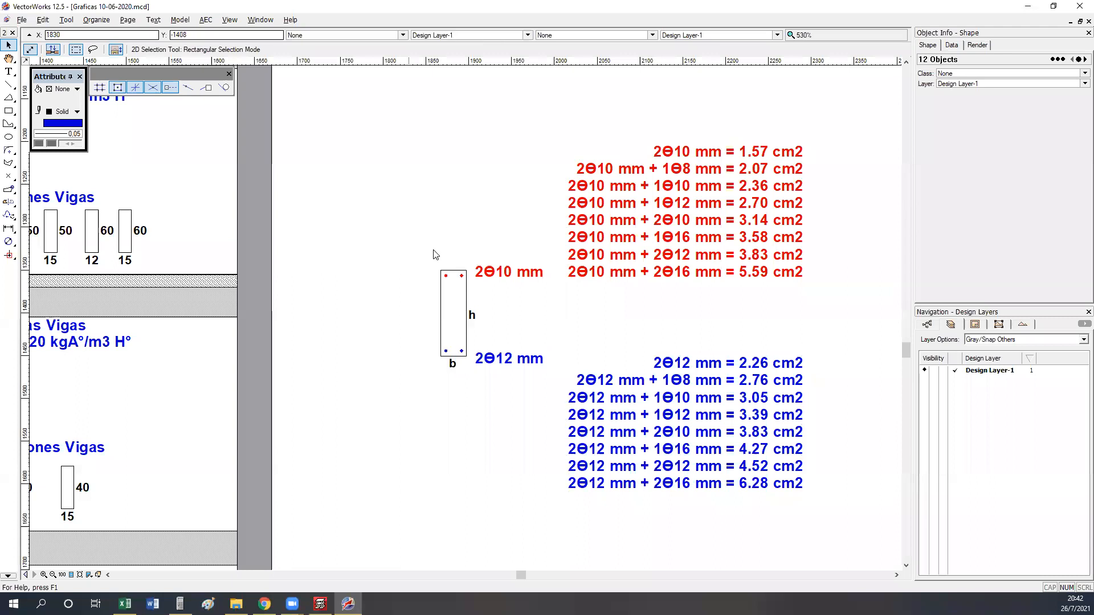
left_click_drag(397, 93, 831, 332)
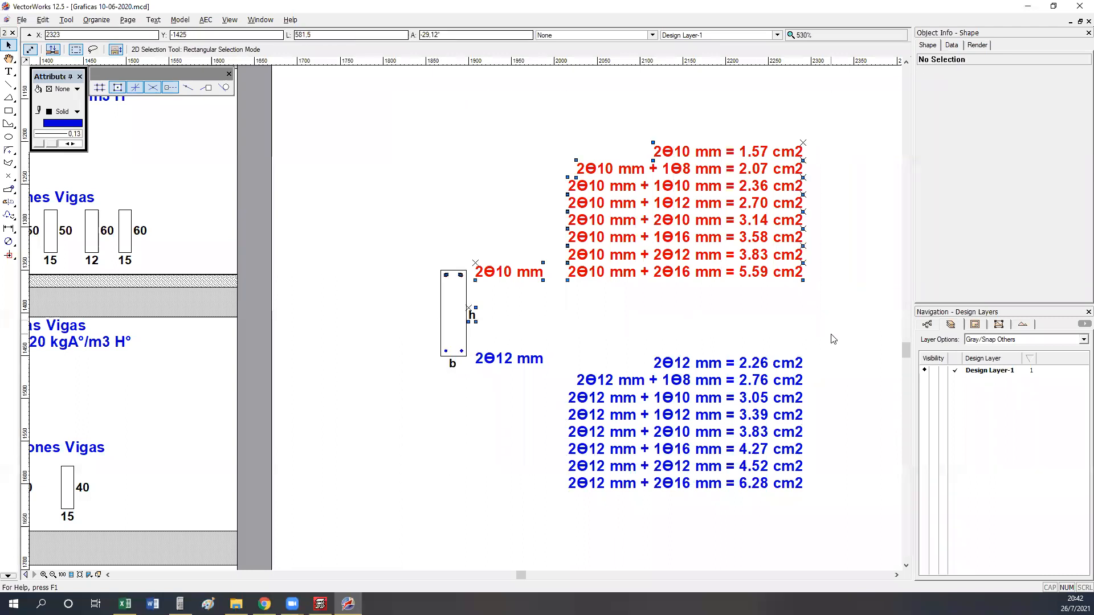
left_click(832, 334)
Examine the 12x40 and 15x40 section options and the steel ratios of the frame diagram's lowest beam.
scroll(679, 318, "down", 1)
middle_click_drag(364, 351, 524, 290)
scroll(401, 406, "up", 2)
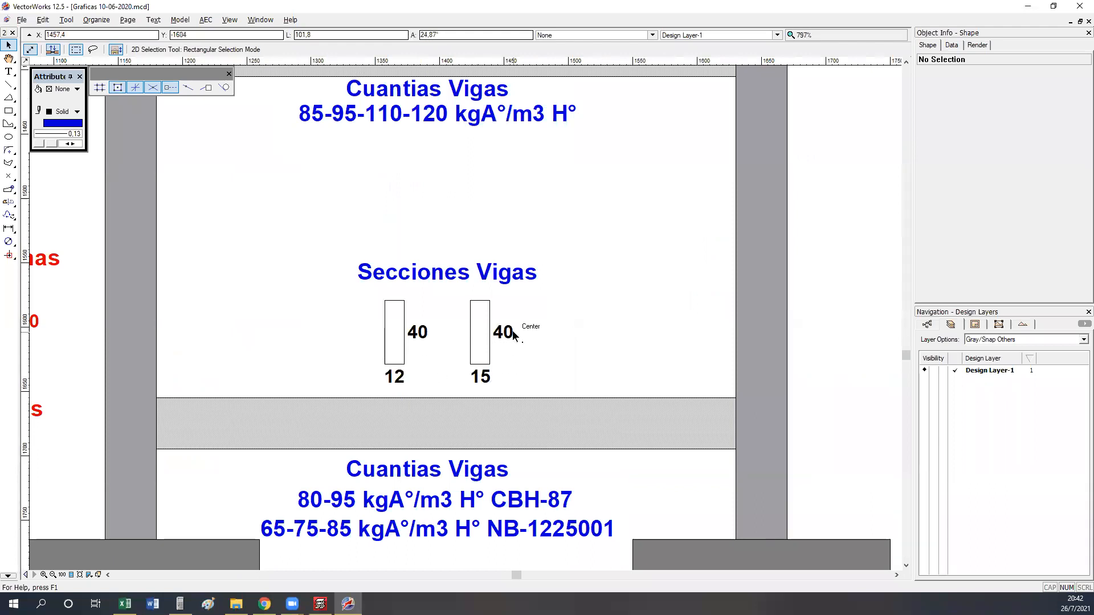
middle_click_drag(455, 383, 478, 310)
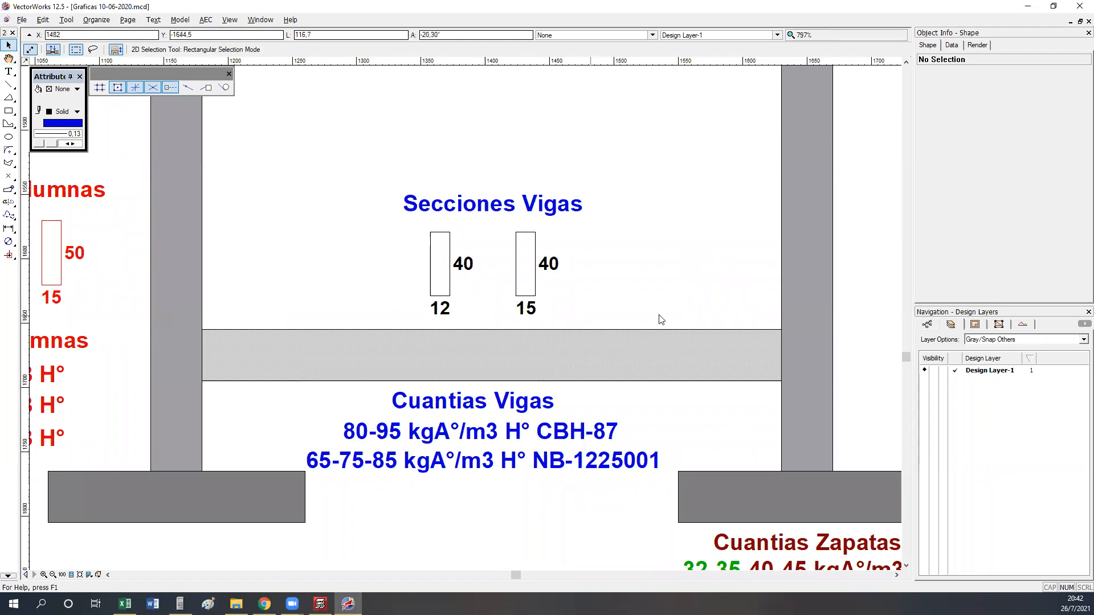
middle_click_drag(869, 439, 591, 393)
Move the footing above the Cuantias Zapatas label 80 cm inward, flush with the column's outer face.
left_click(632, 455)
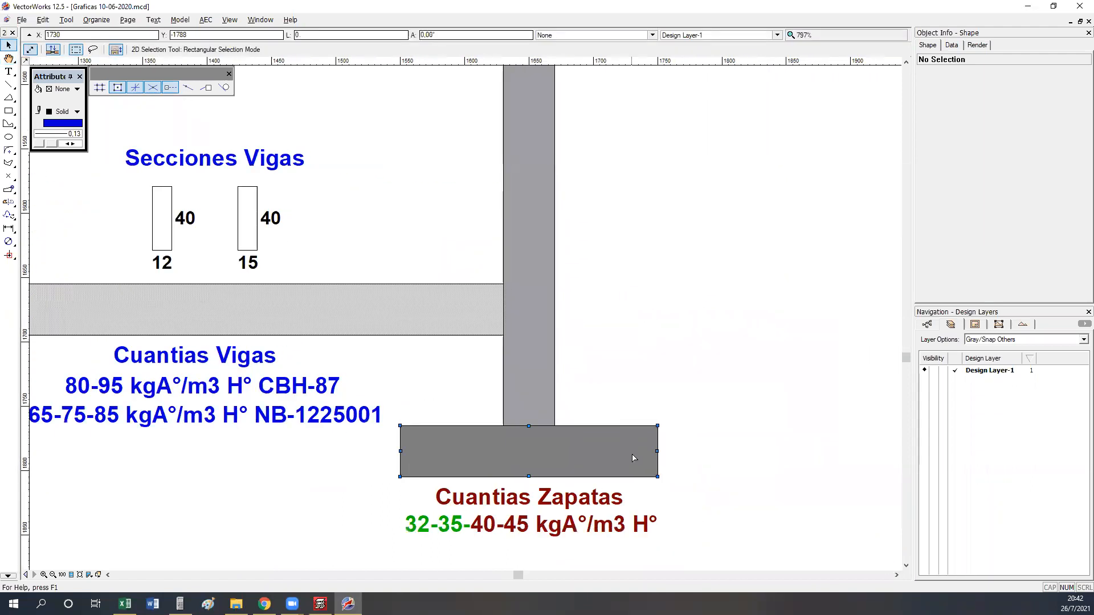
left_click_drag(654, 454, 544, 451)
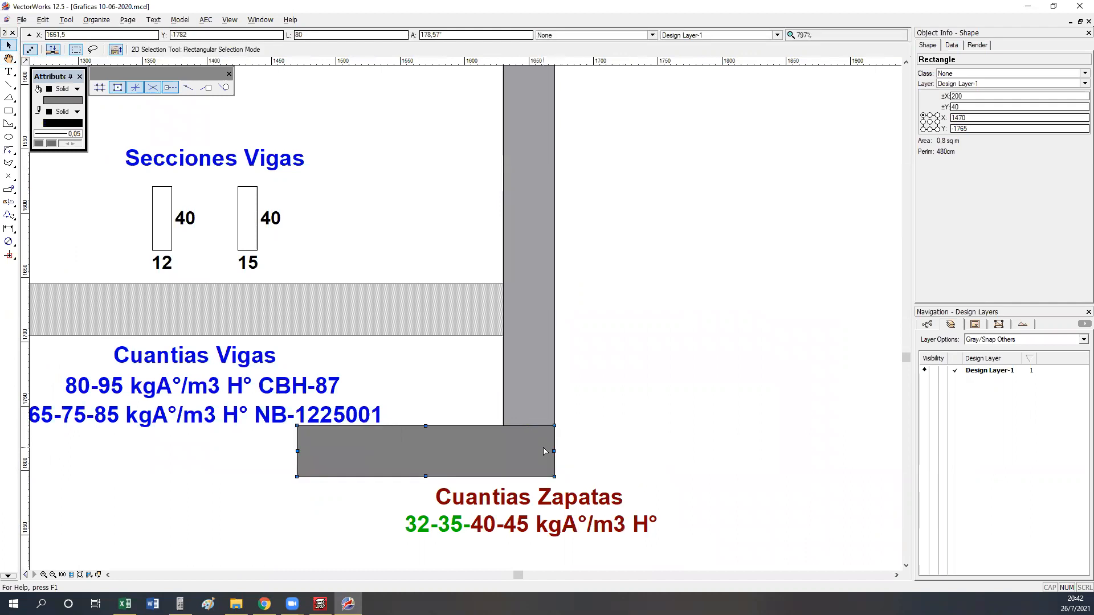
mouse_move(561, 446)
middle_mouse_down()
mouse_move(605, 455)
mouse_move(902, 427)
middle_mouse_up()
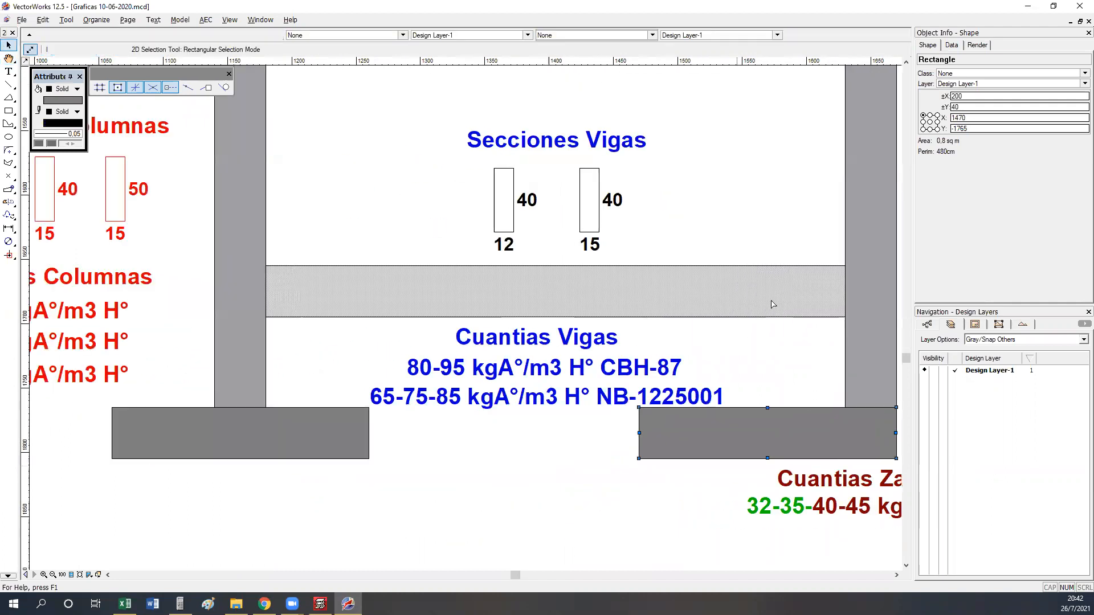
middle_click_drag(469, 298, 369, 281)
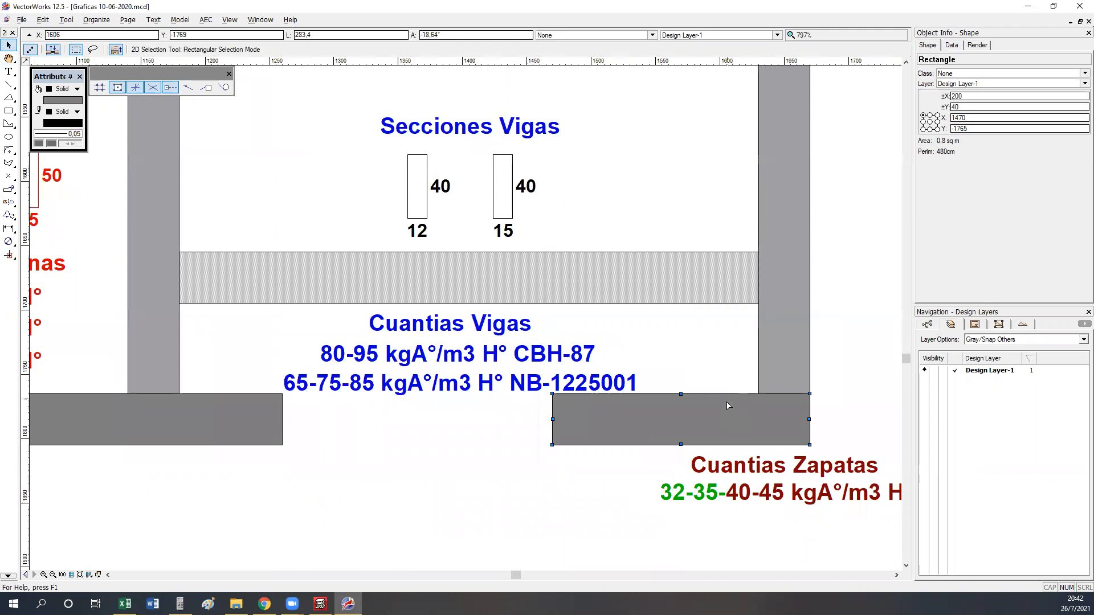
Move the shifted footing back so it is centred under its column, and leave it deselected.
left_click(681, 393)
left_click_drag(681, 393, 785, 397)
left_click(719, 381)
Review the frame diagram's lowest beam together with the footing above the Cuantias Zapatas label.
scroll(632, 352, "down", 3)
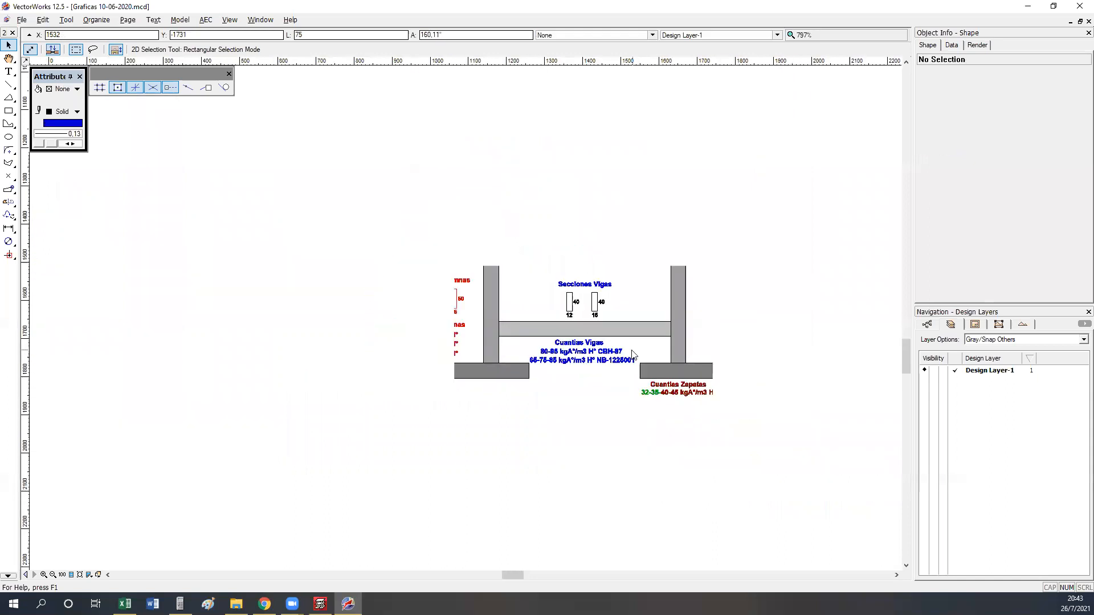
scroll(658, 325, "up", 2)
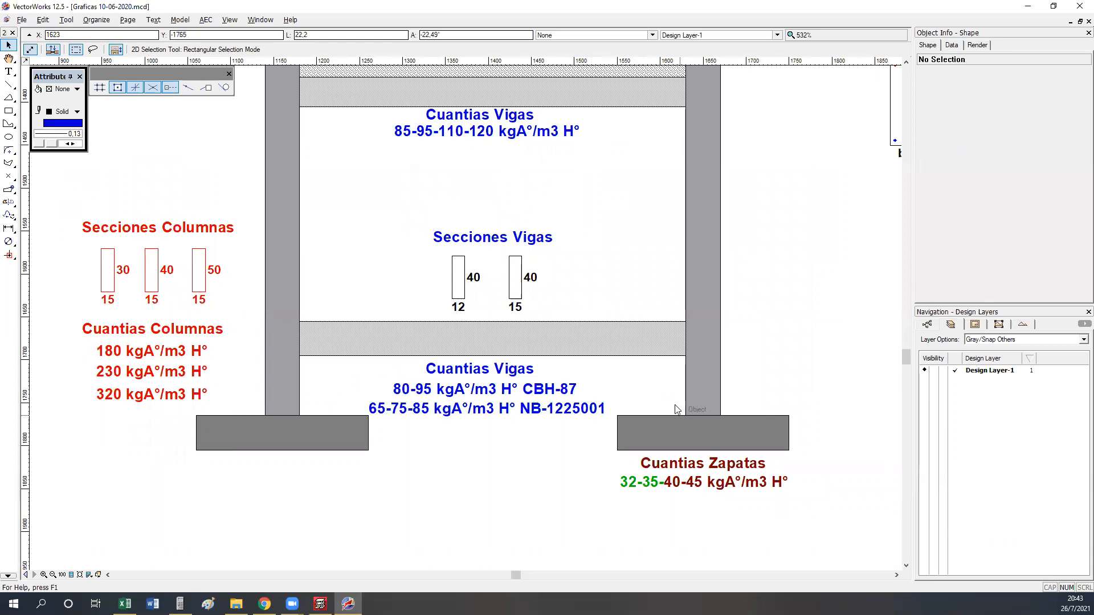
left_click(663, 345)
left_click(781, 398)
left_click(696, 444)
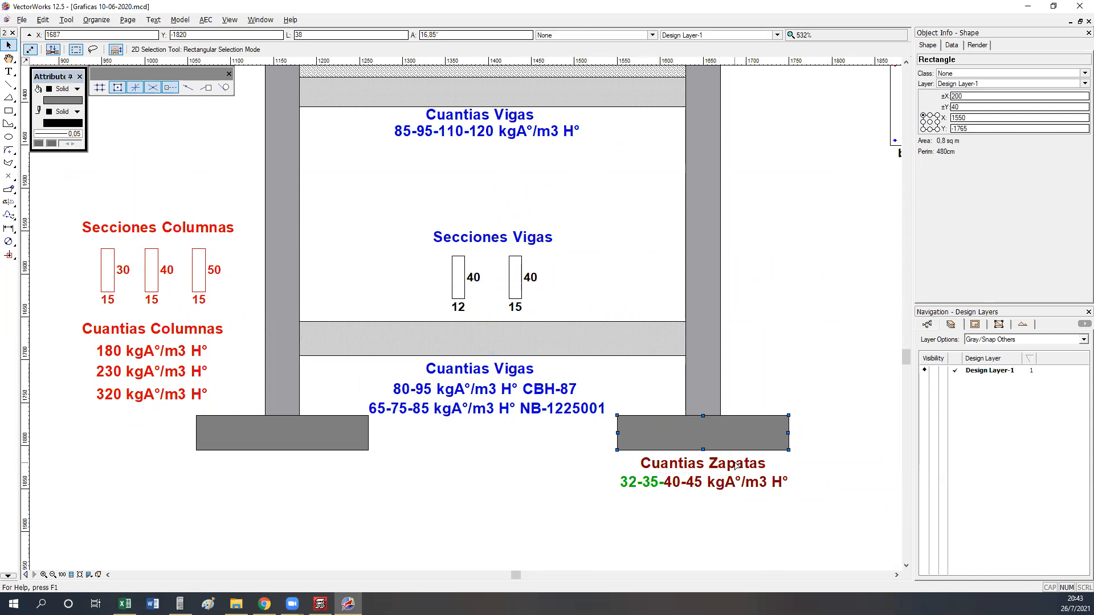
Compare the lowest beam's steel ratios for the CBH-87 and NB-1225001 codes, selecting each text in turn.
left_click(577, 238)
scroll(515, 281, "up", 1)
middle_click_drag(448, 353, 493, 279)
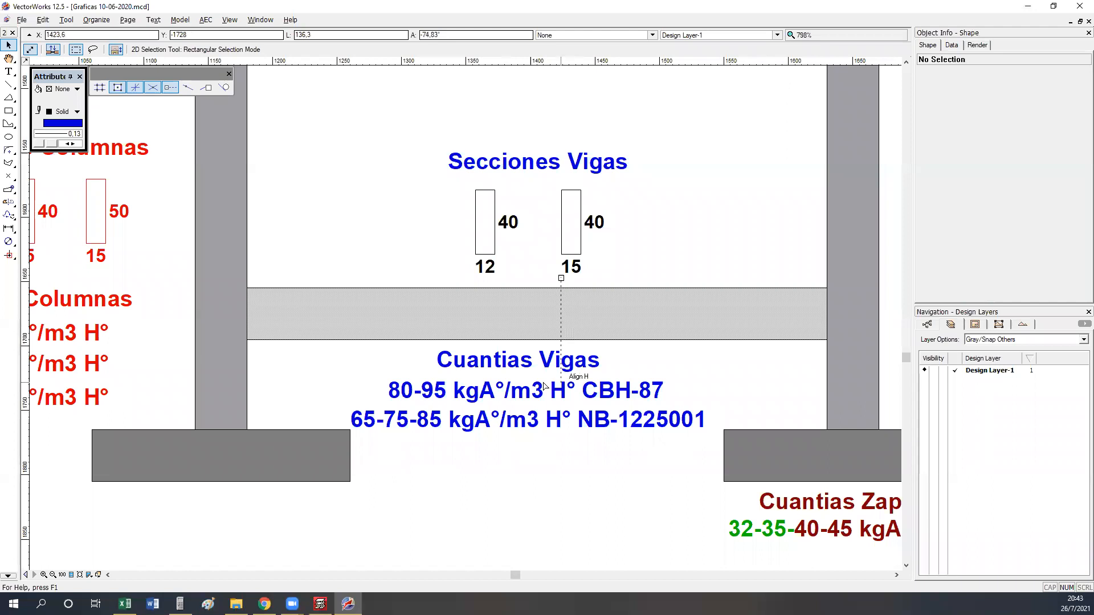
middle_click_drag(538, 455, 547, 391)
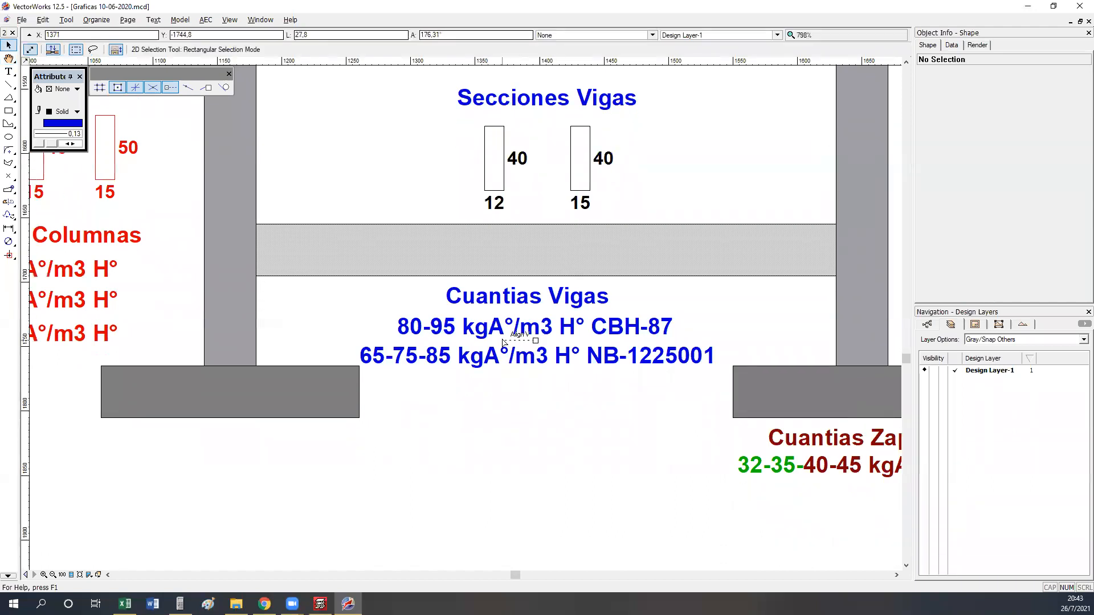
left_click(630, 335)
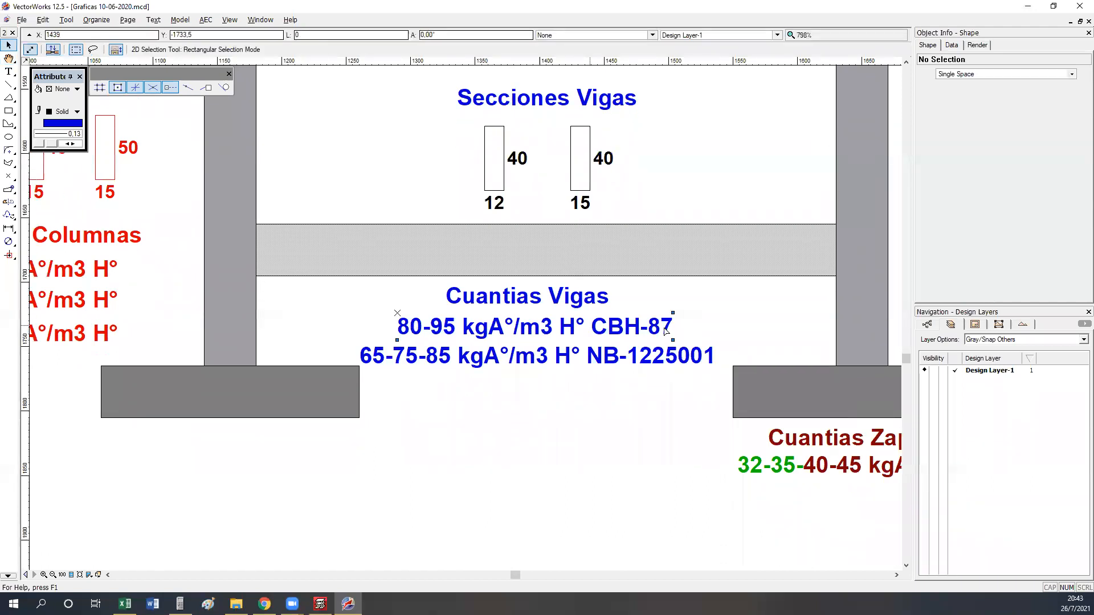
left_click(617, 364)
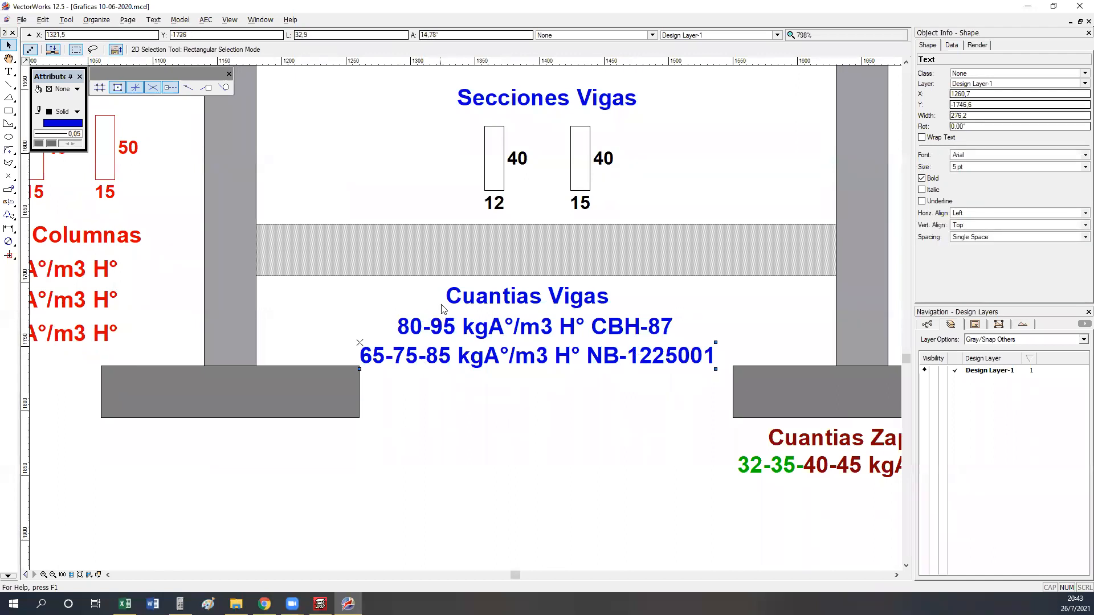
Examine the upper beam's 12 and 15 cm wide section options and its Cuantias Vigas steel ratios.
middle_click_drag(447, 326, 452, 554)
middle_click_drag(500, 289, 511, 471)
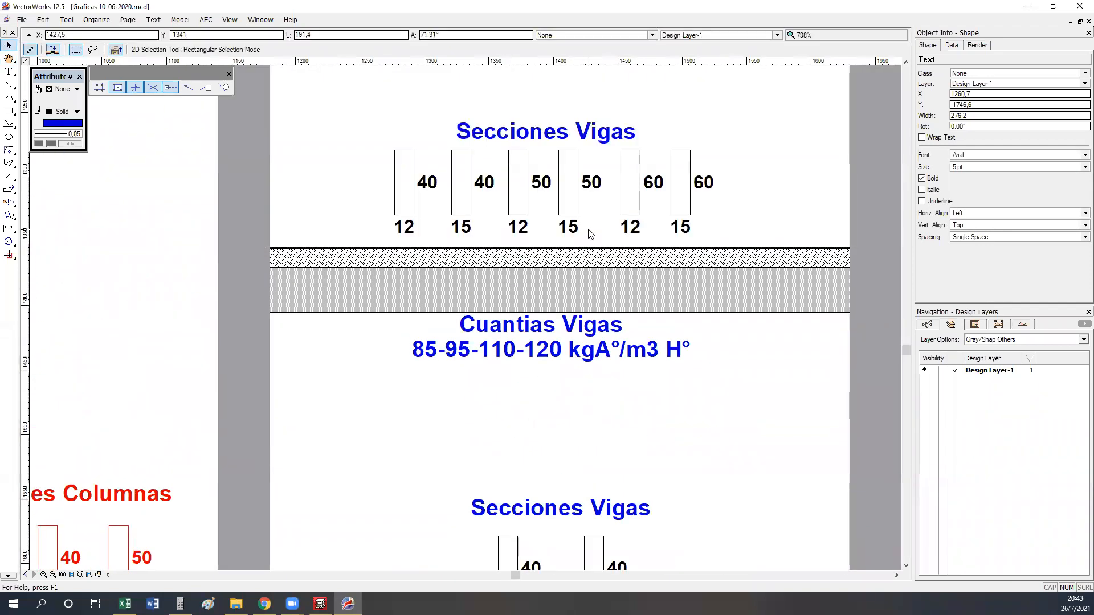
scroll(589, 234, "up", 3)
middle_click_drag(567, 367, 554, 333)
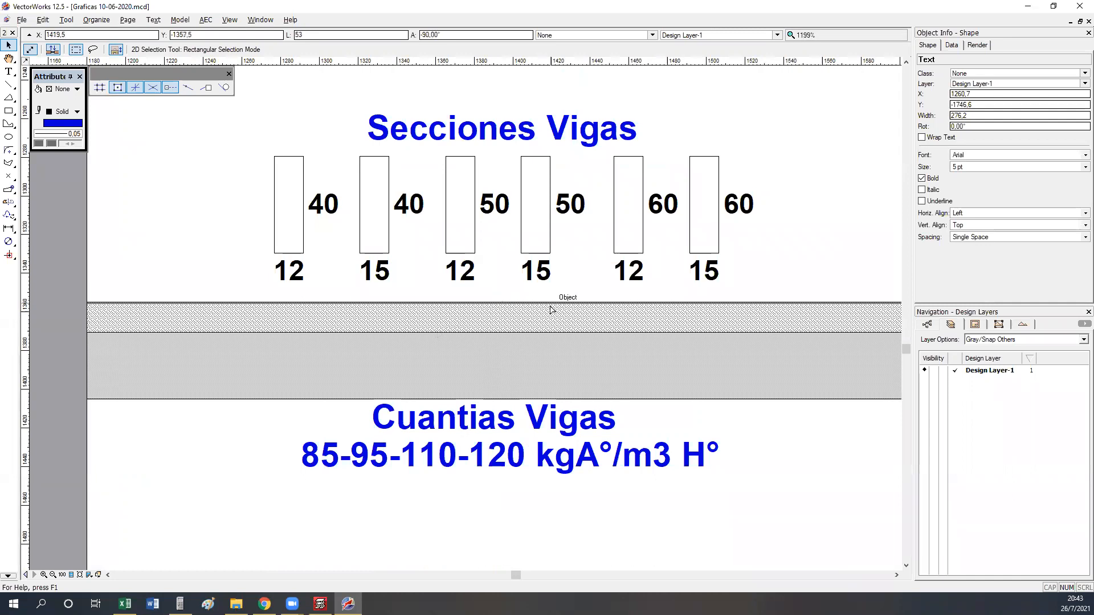
scroll(391, 291, "down", 1)
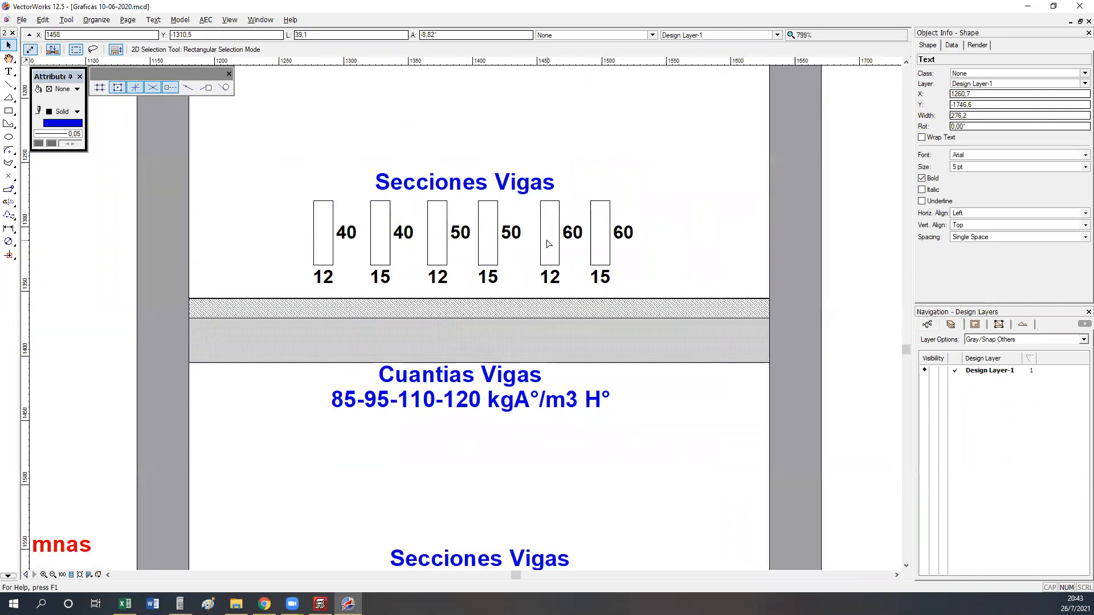
Compare the 40, 50 and 60 cm deep section options above the middle beam with the steel ratios below it.
scroll(547, 241, "up", 1)
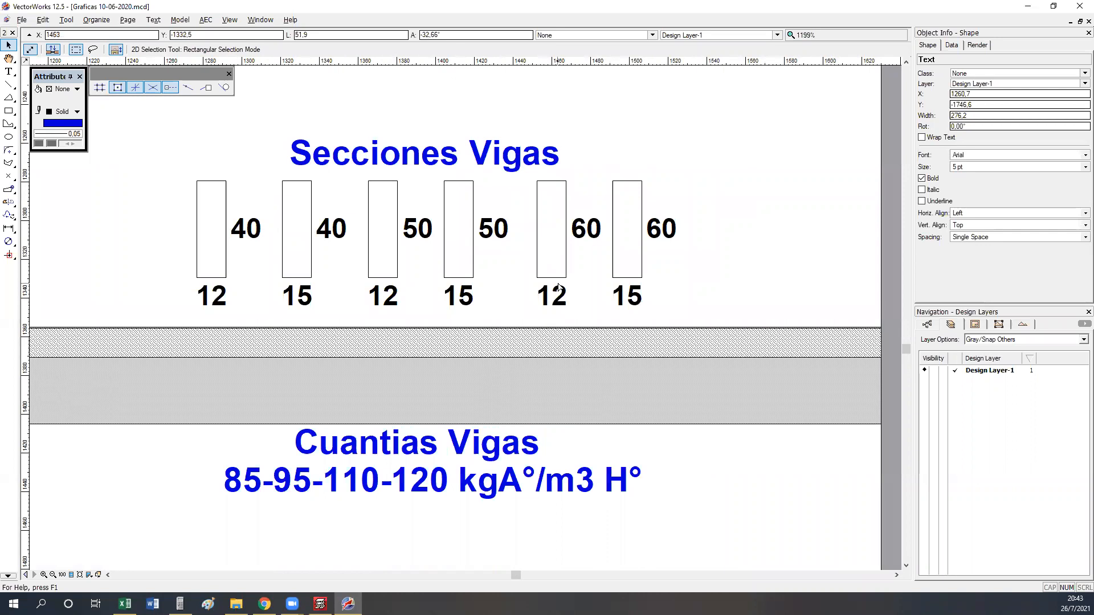
scroll(559, 288, "down", 1)
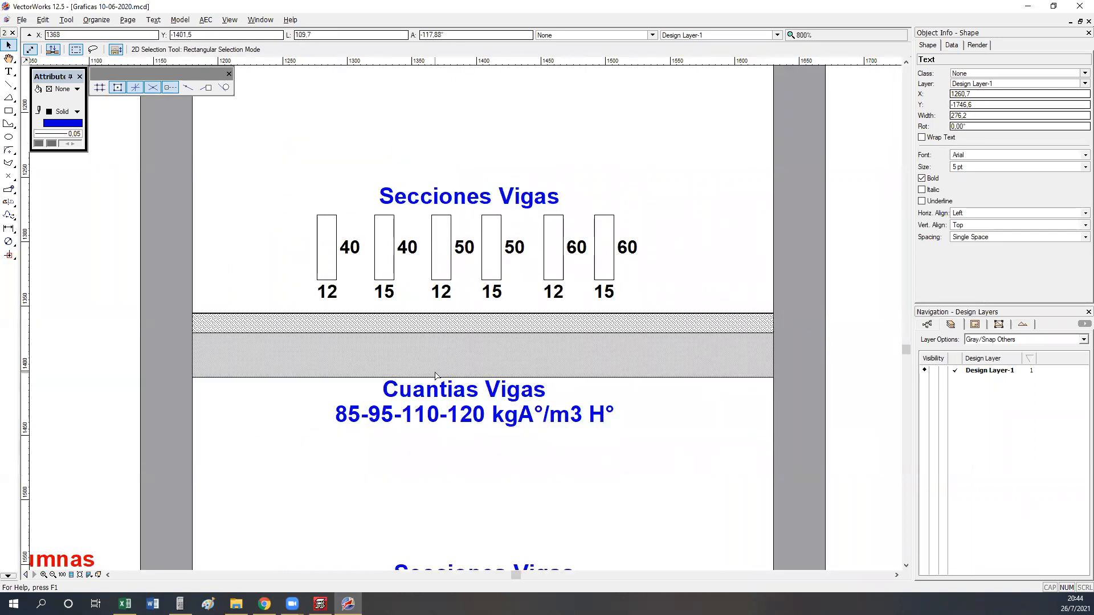
scroll(436, 375, "up", 1)
middle_click_drag(437, 307, 379, 339)
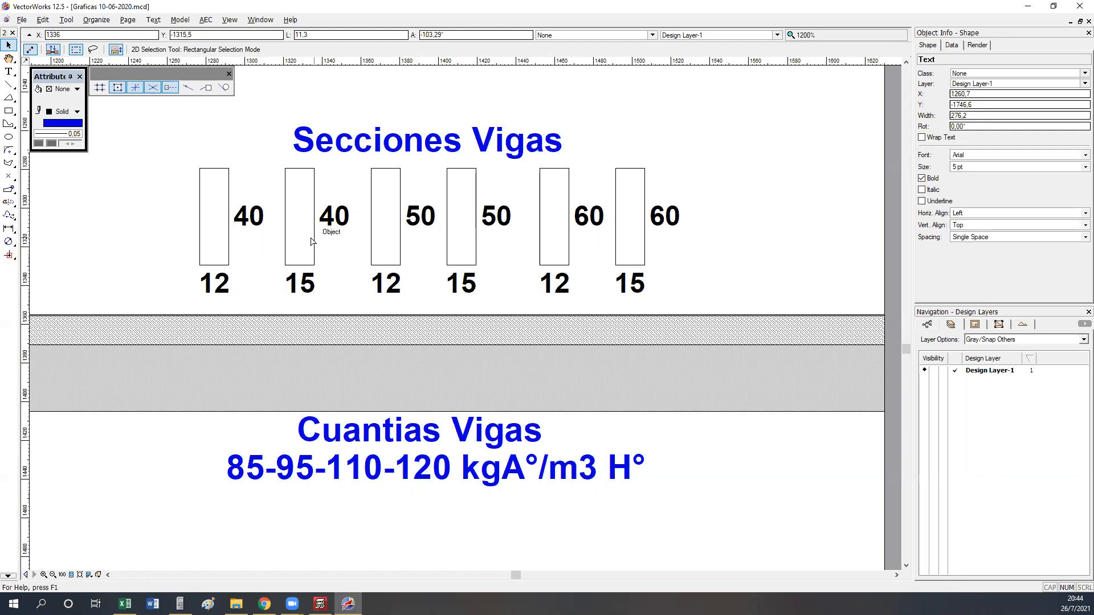
Switch to CYPECAD, open the recent project Montero 100, and close its calculation error report.
left_click(321, 604)
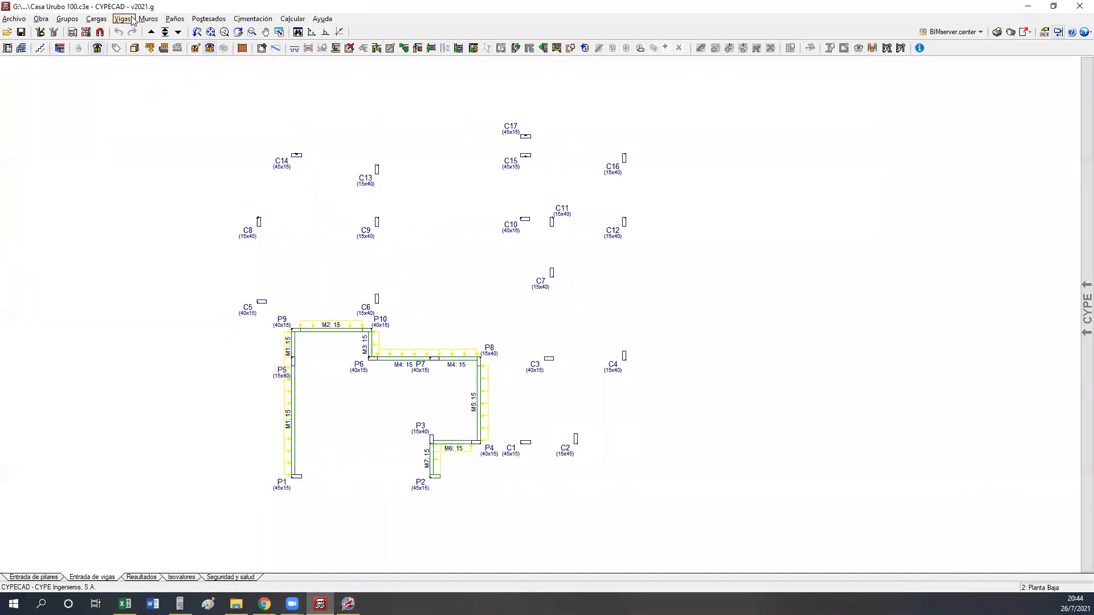
left_click(7, 32)
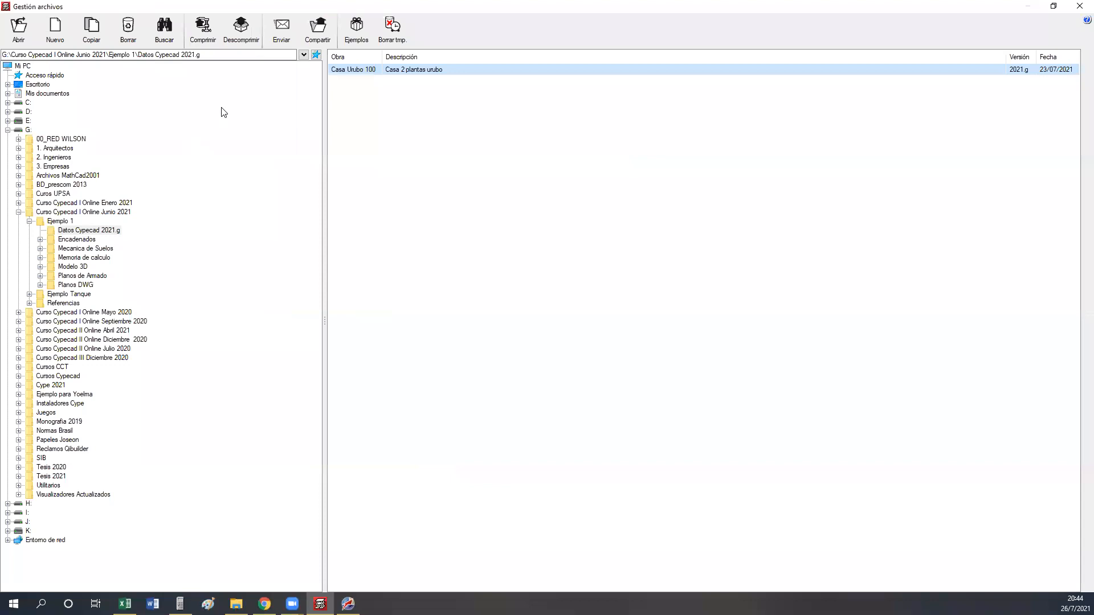
left_click(1080, 6)
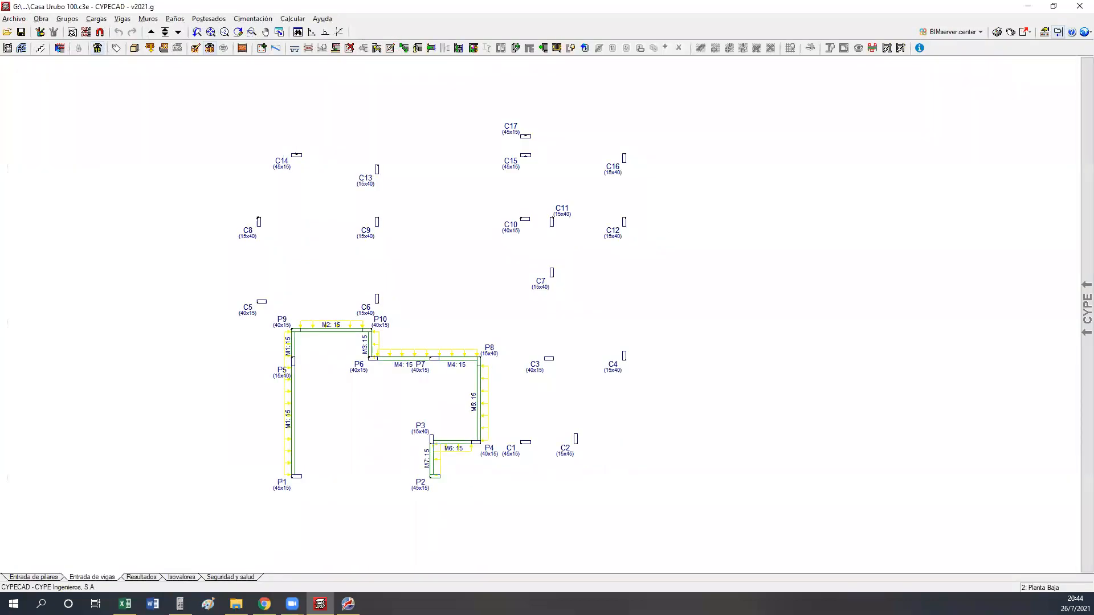
left_click(13, 18)
mouse_move(50, 183)
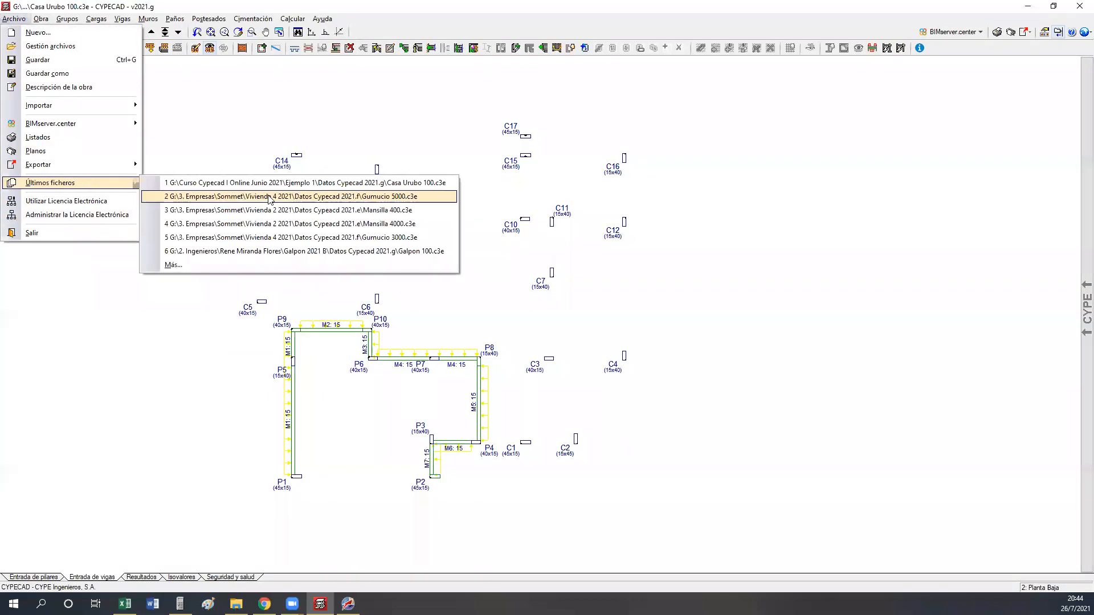
left_click(236, 264)
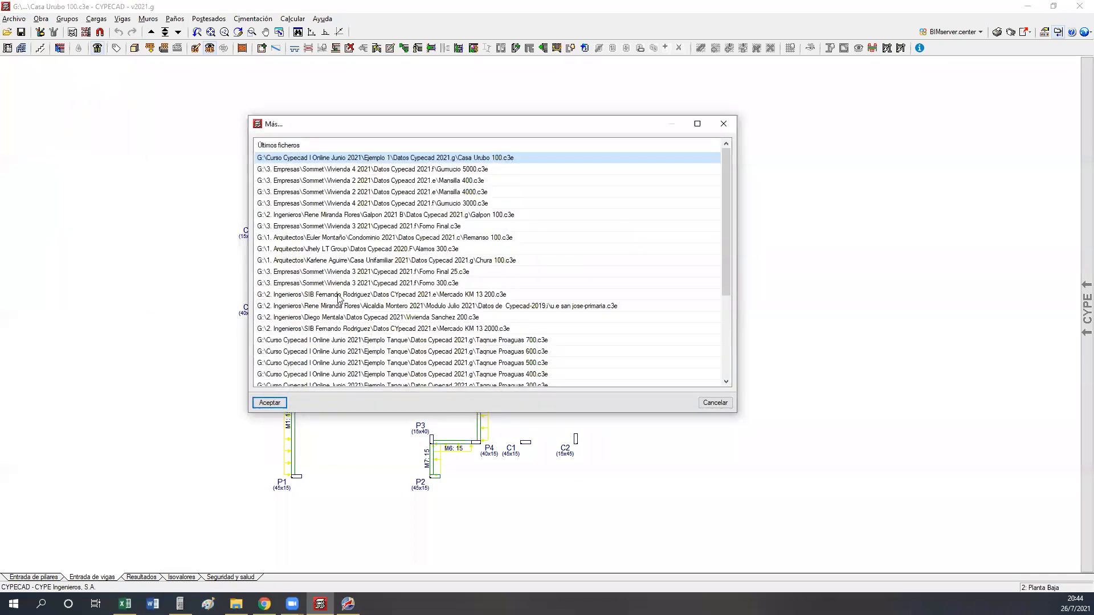
scroll(335, 309, "down", 4)
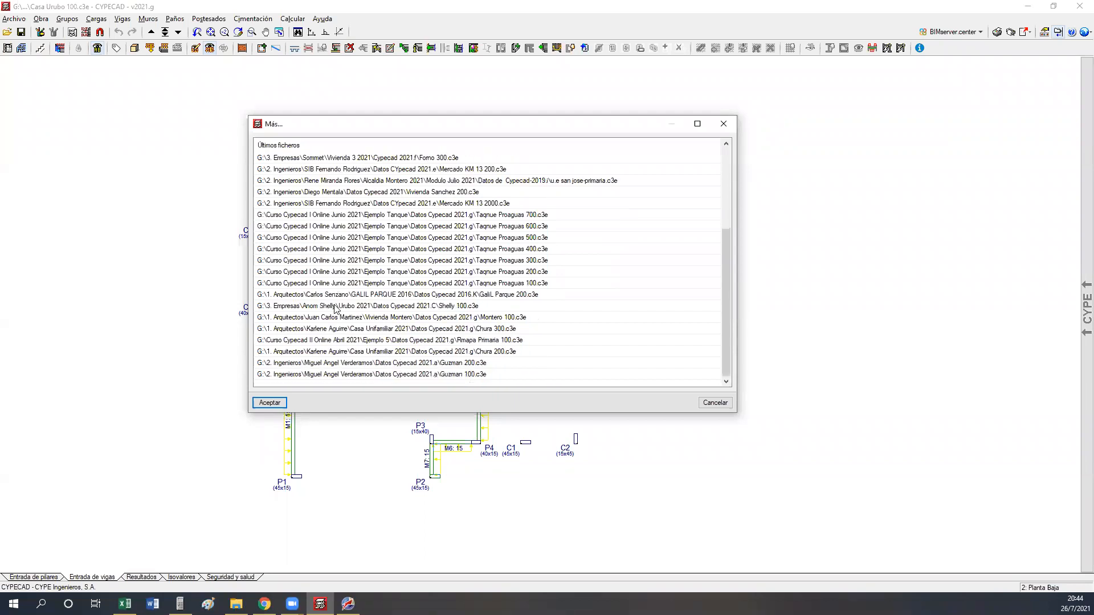
double_click(340, 318)
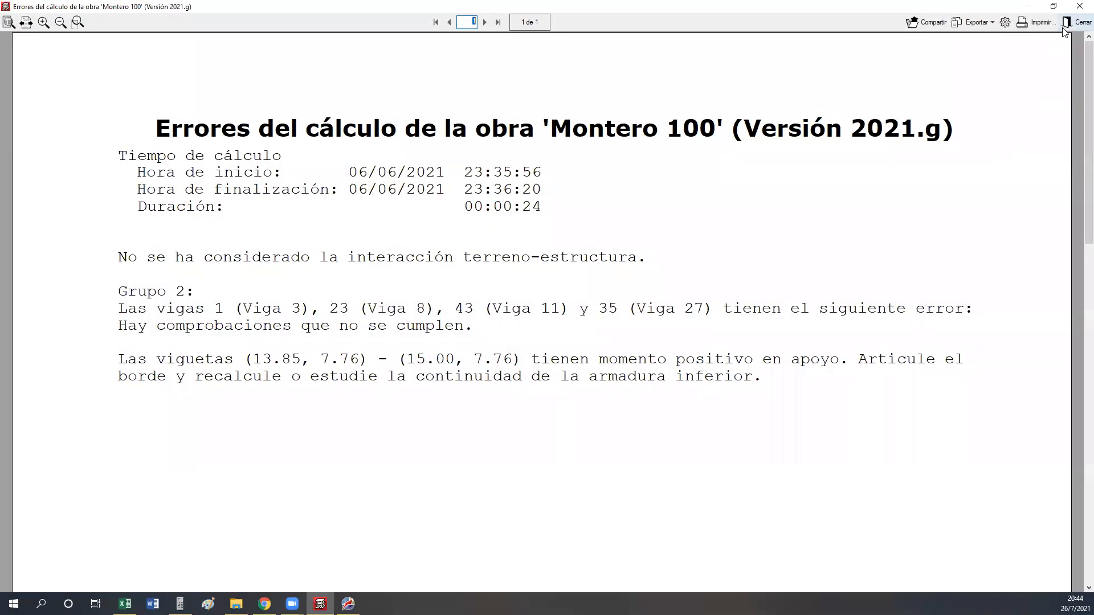
left_click(1077, 22)
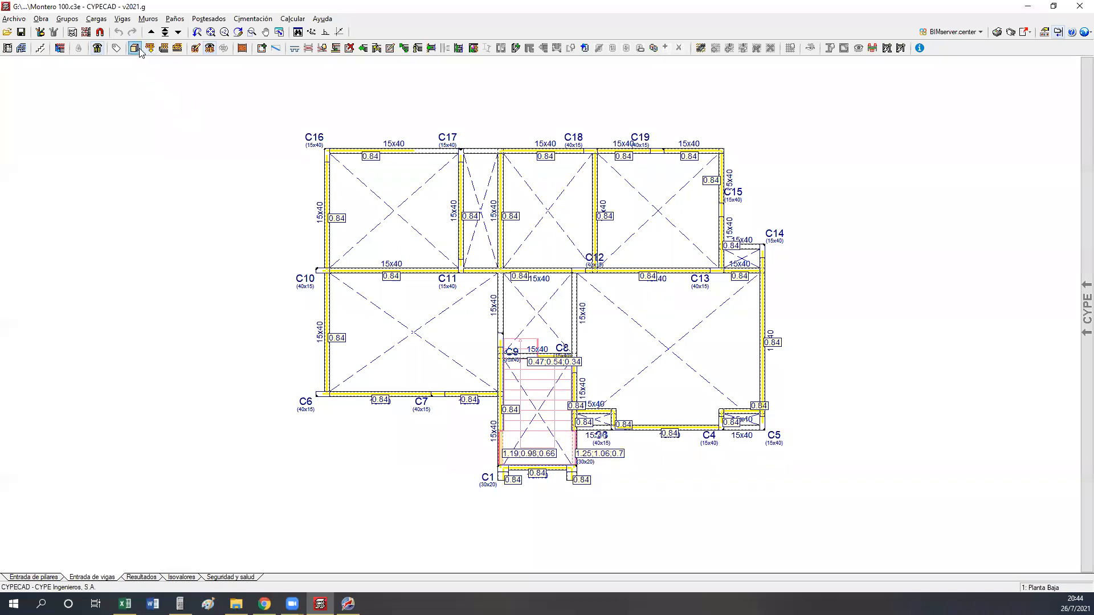
Inspect the building's beams, columns and footings in the 3D view from several angles, and close the view.
left_click(136, 49)
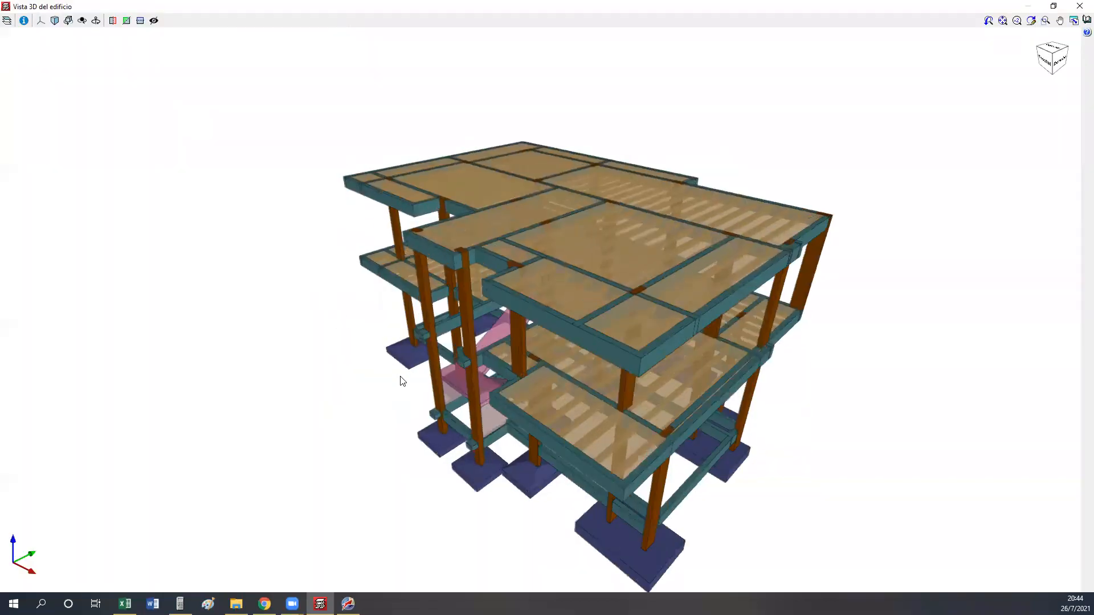
left_click_drag(401, 377, 519, 346)
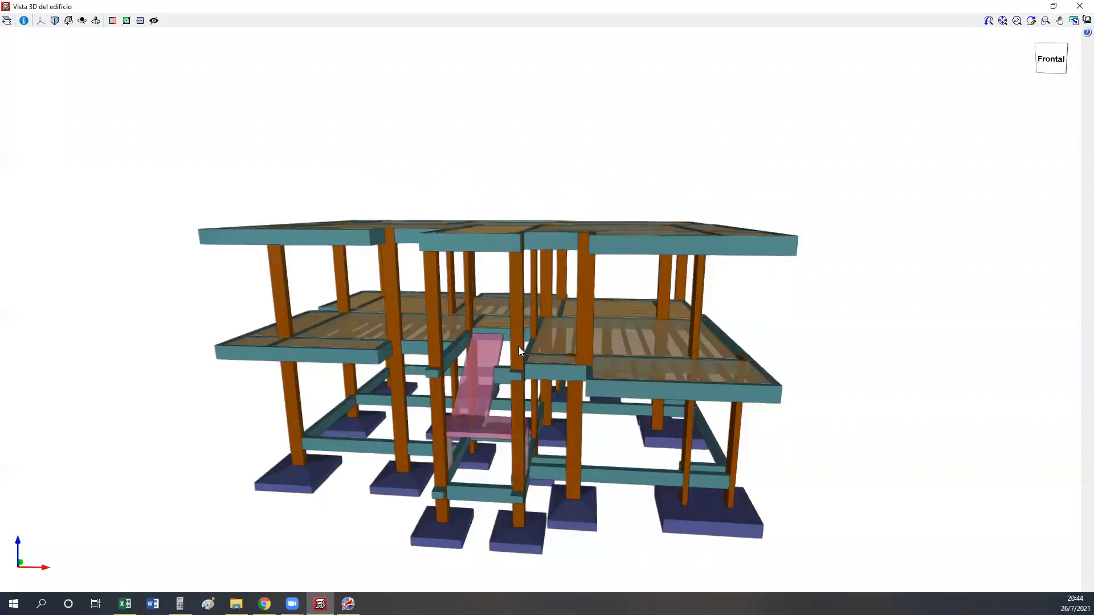
scroll(315, 343, "up", 3)
mouse_move(311, 367)
left_mouse_down()
mouse_move(426, 394)
mouse_move(823, 361)
mouse_move(501, 379)
mouse_move(325, 367)
mouse_move(745, 350)
mouse_move(402, 369)
mouse_move(571, 371)
left_mouse_up()
scroll(312, 397, "up", 4)
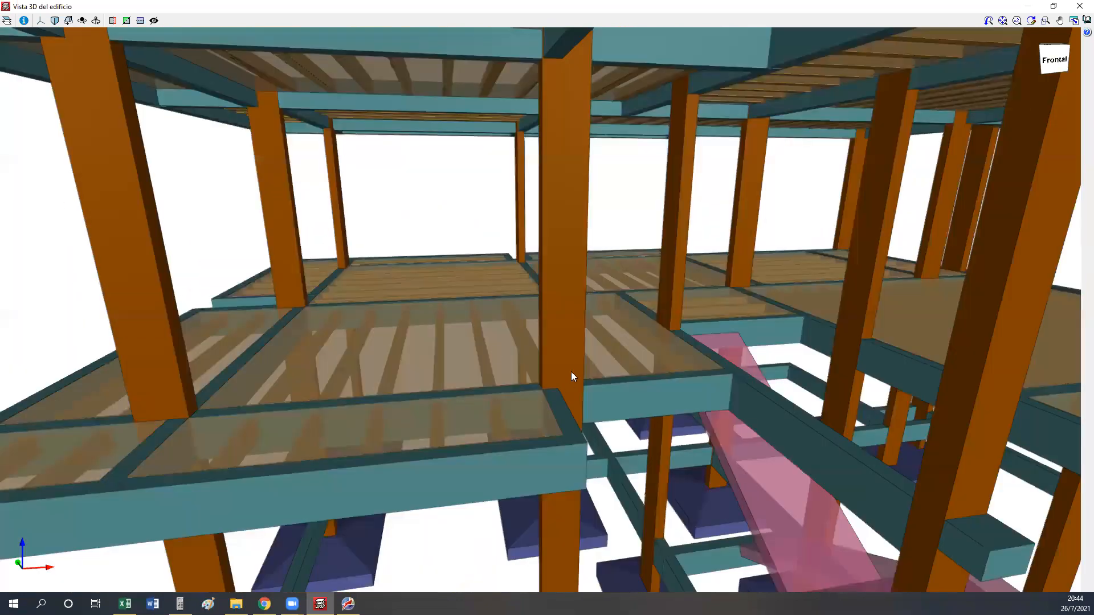
mouse_move(279, 312)
left_mouse_down()
mouse_move(610, 317)
mouse_move(273, 323)
left_mouse_up()
middle_click_drag(701, 374, 273, 362)
left_click_drag(401, 372, 263, 366)
left_click(1079, 6)
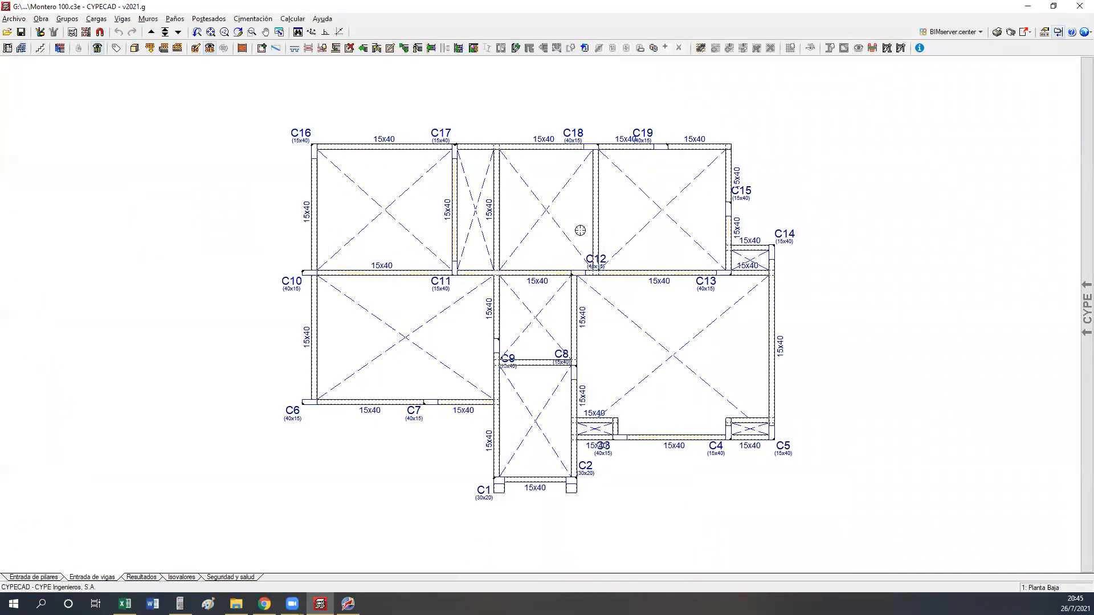
Hide the loads on the plan and examine the 15x40 beams of Planta Baja and Planta Alta.
left_click(210, 48)
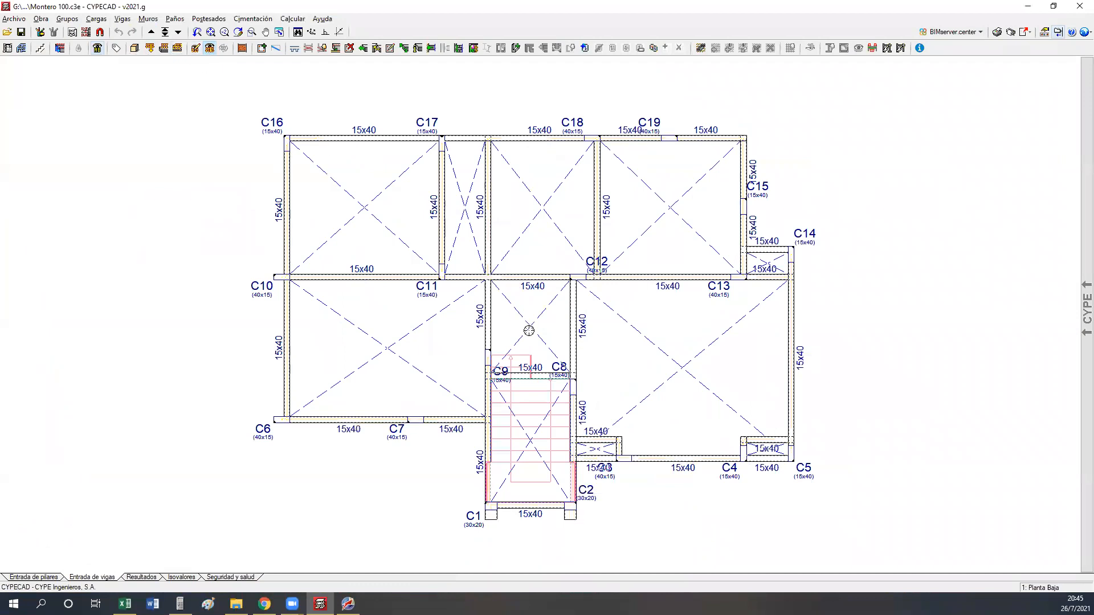
scroll(662, 320, "up", 3)
scroll(679, 283, "up", 1)
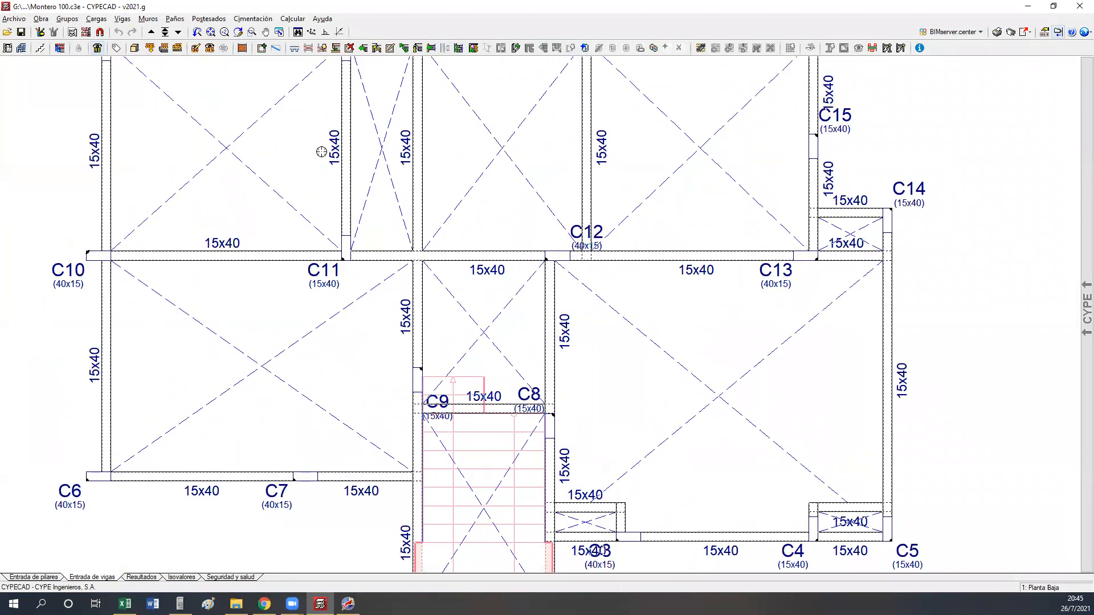
left_click(151, 32)
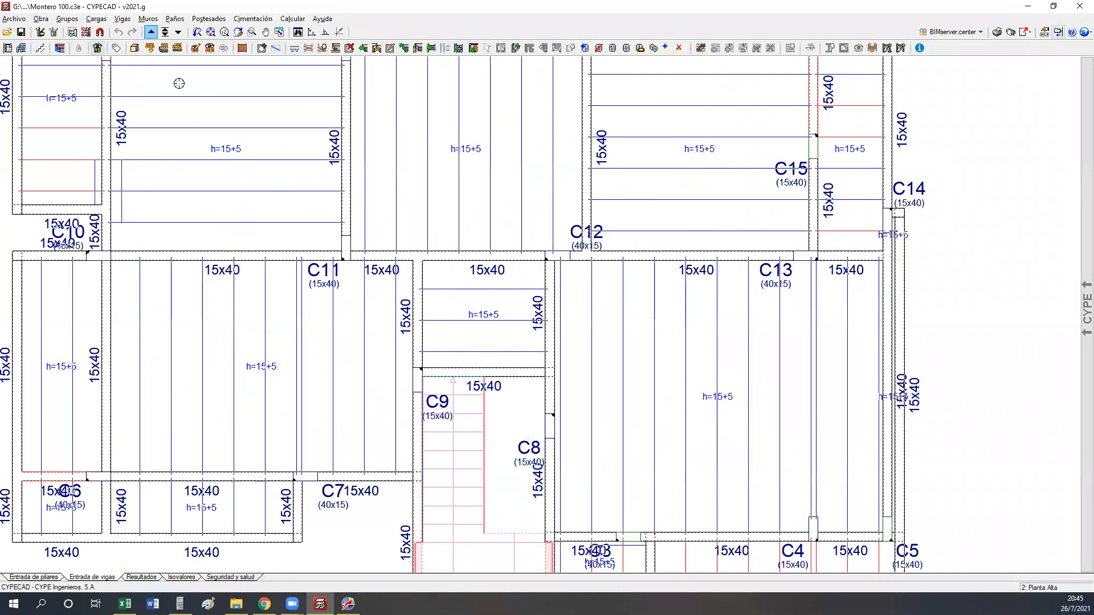
scroll(719, 267, "up", 1)
scroll(719, 267, "up", 3)
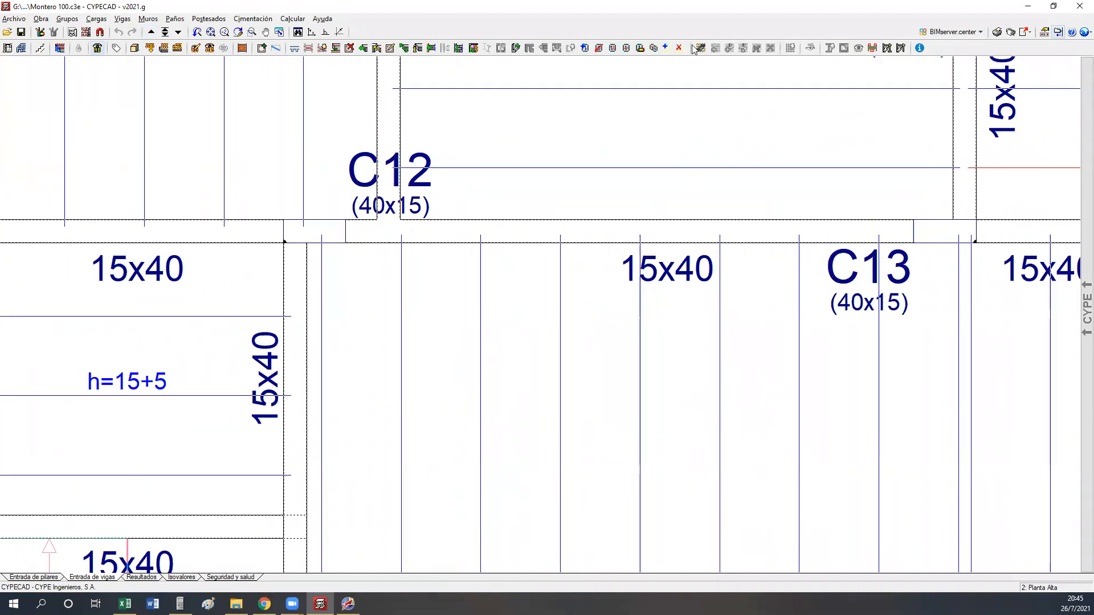
left_click_drag(576, 206, 745, 321)
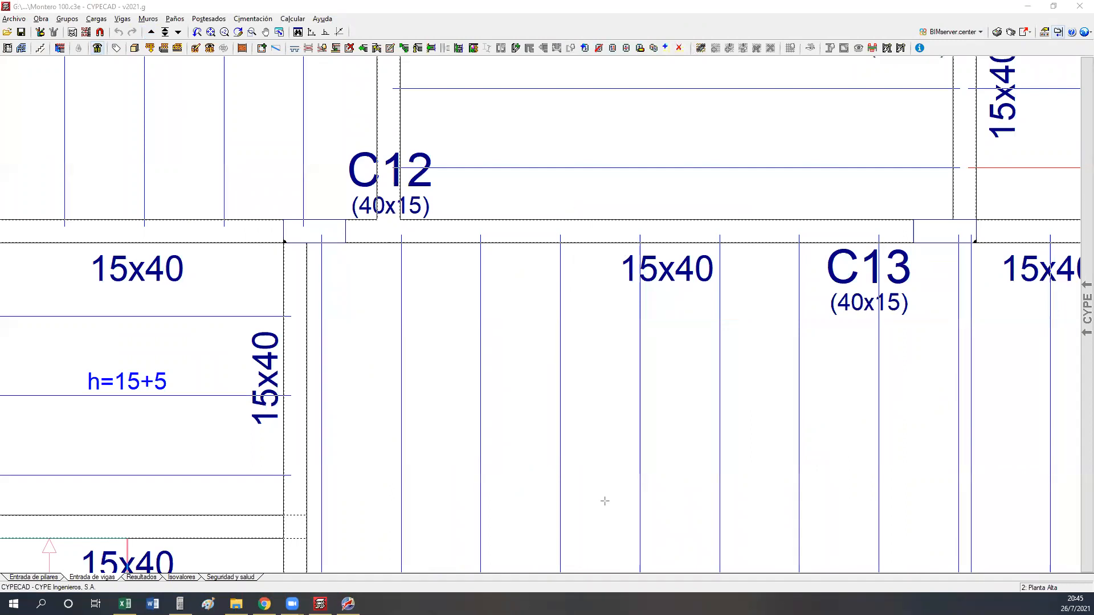
scroll(572, 289, "down", 3)
middle_click_drag(479, 126, 516, 273)
middle_click_drag(487, 202, 702, 285)
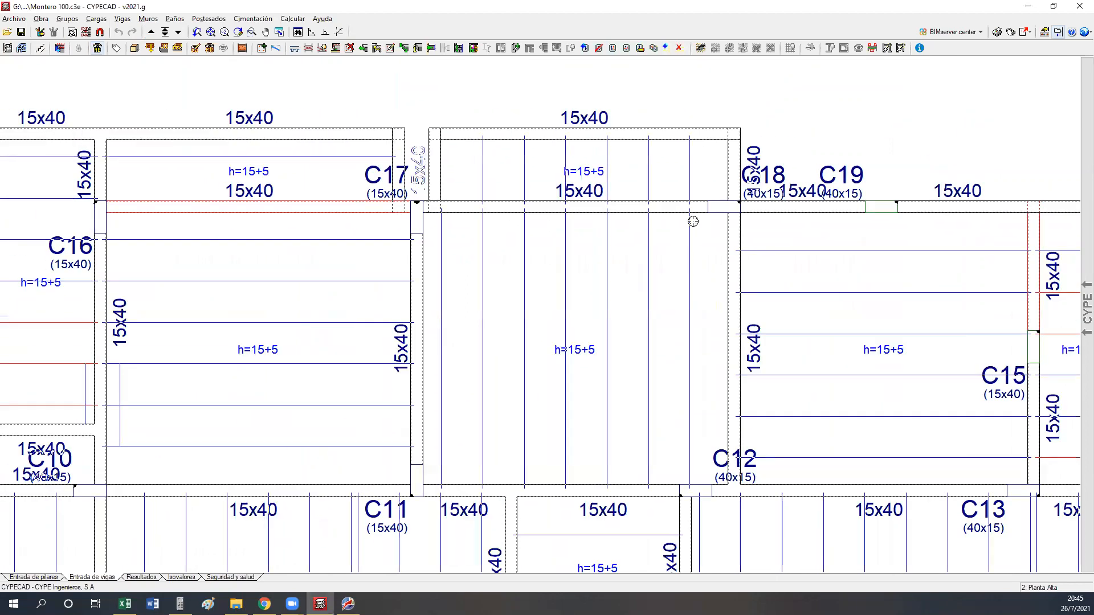
Reopen the recent project Casa Urubo 100.
left_click(17, 19)
mouse_move(60, 188)
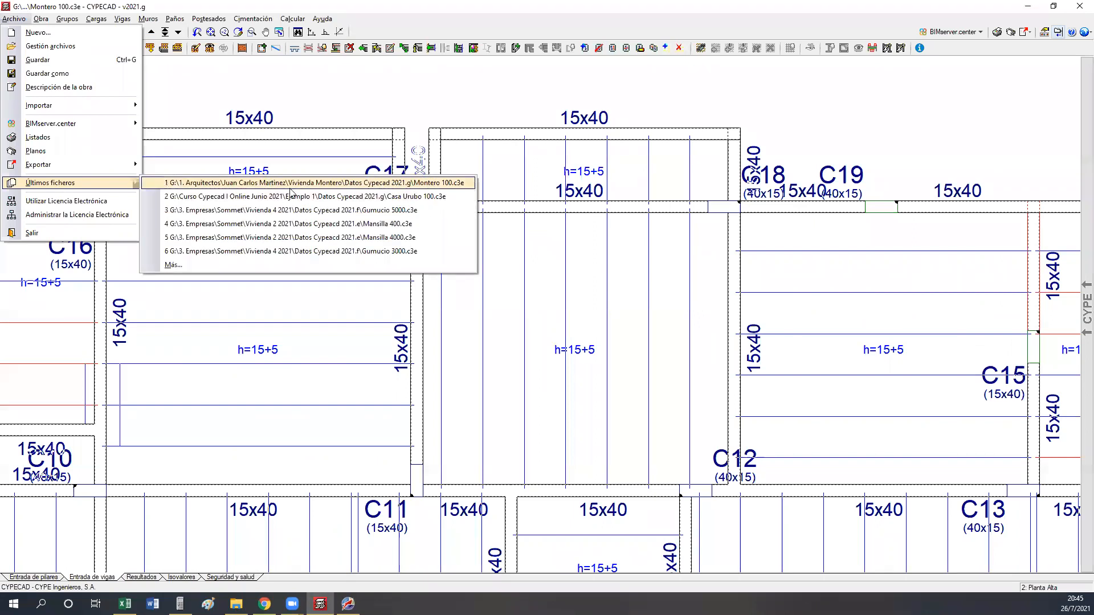
left_click(291, 197)
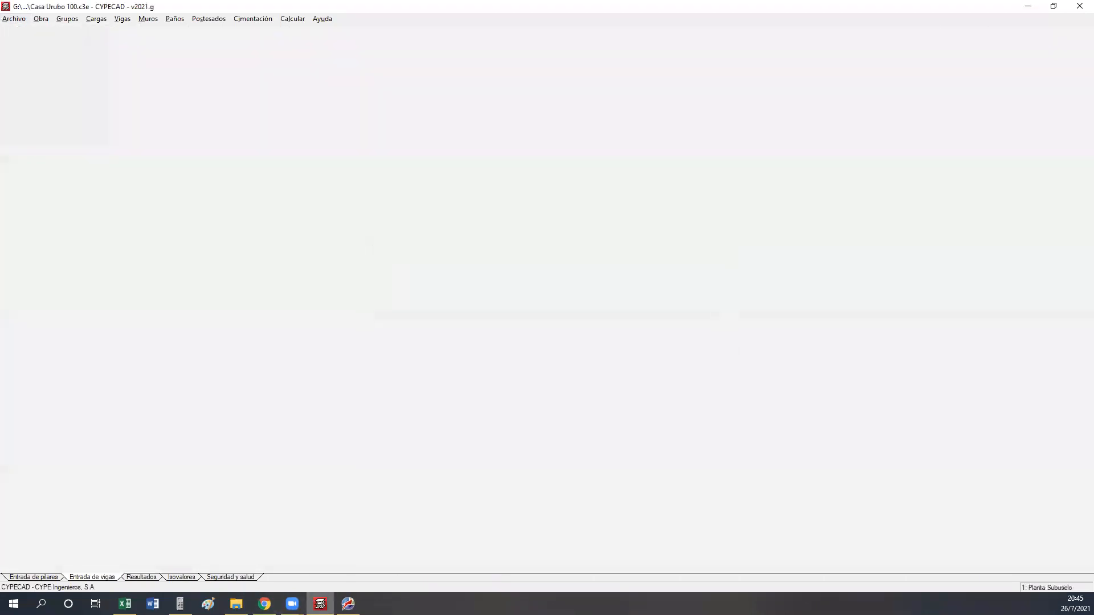
Return to the VectorWorks frame diagram and examine the top beam's section options and Cuantias Vigas steel ratios.
left_click(348, 604)
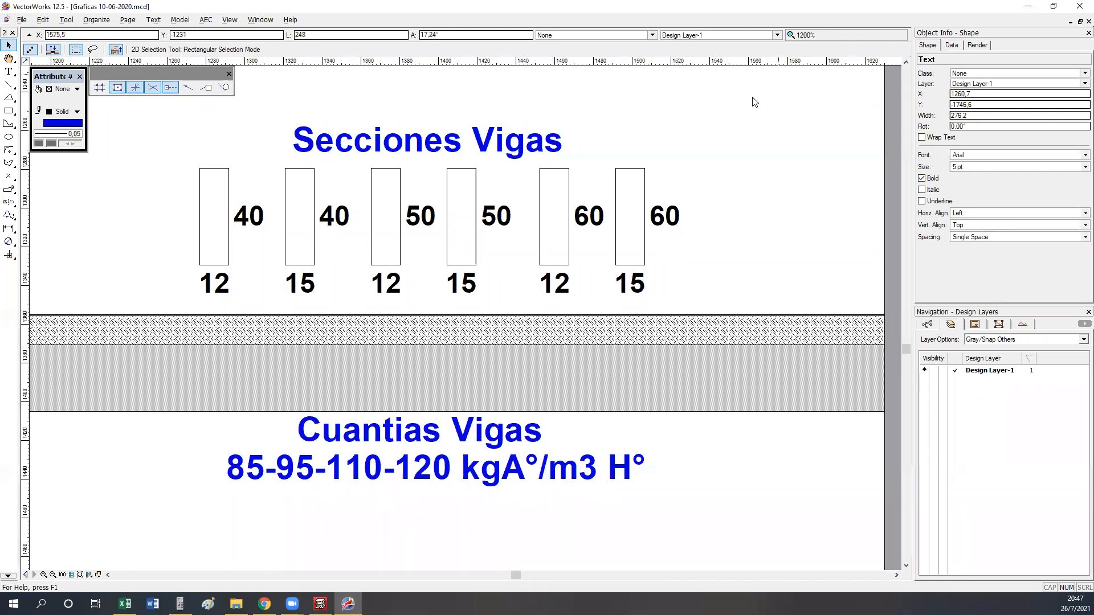
left_click(320, 604)
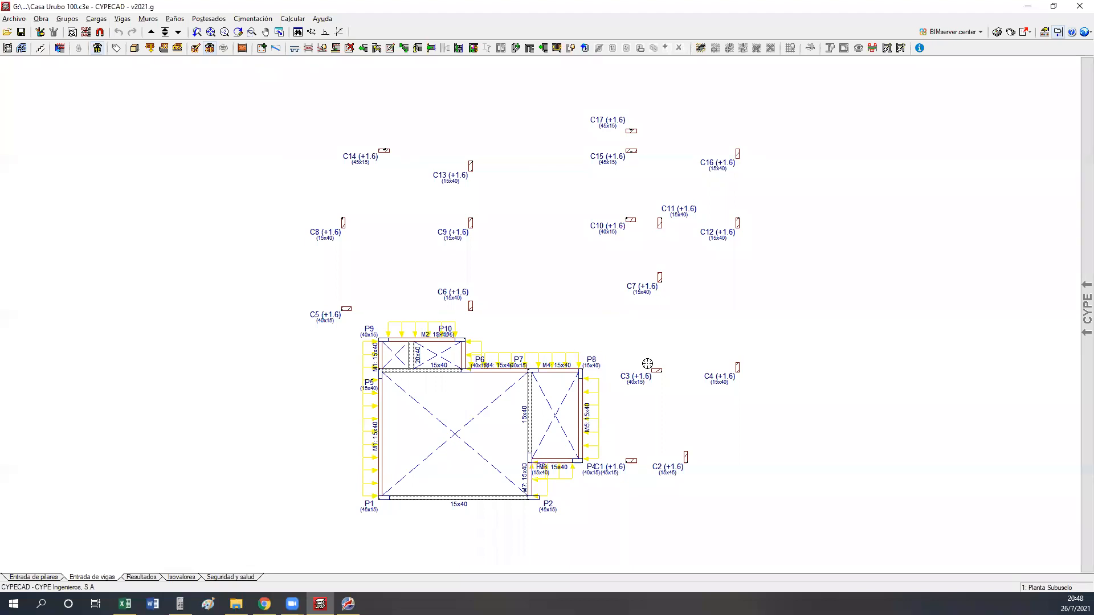
left_click(348, 604)
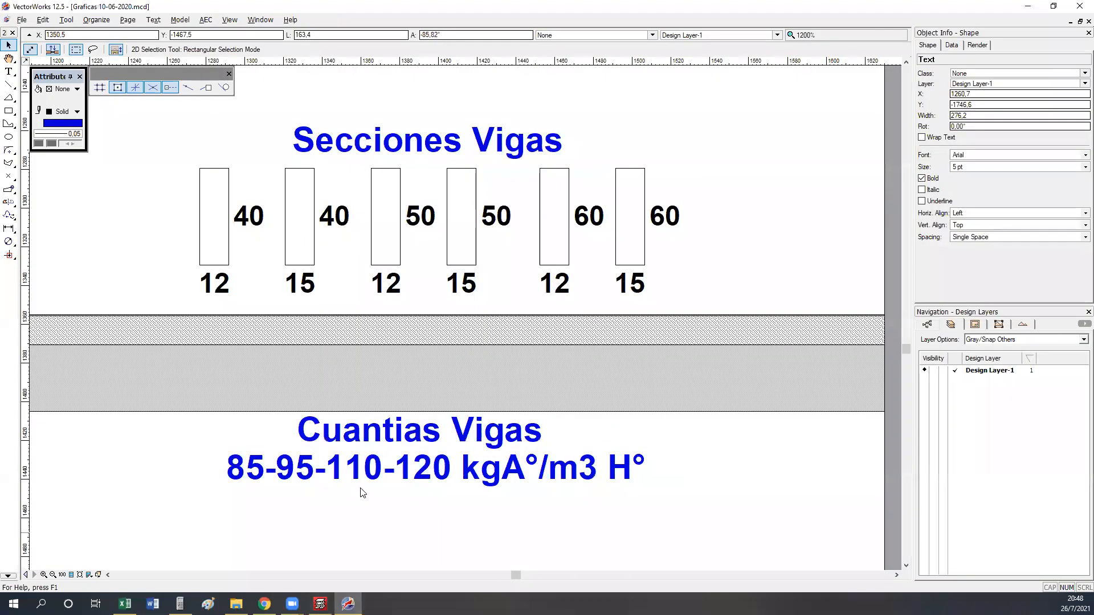
scroll(479, 345, "down", 1)
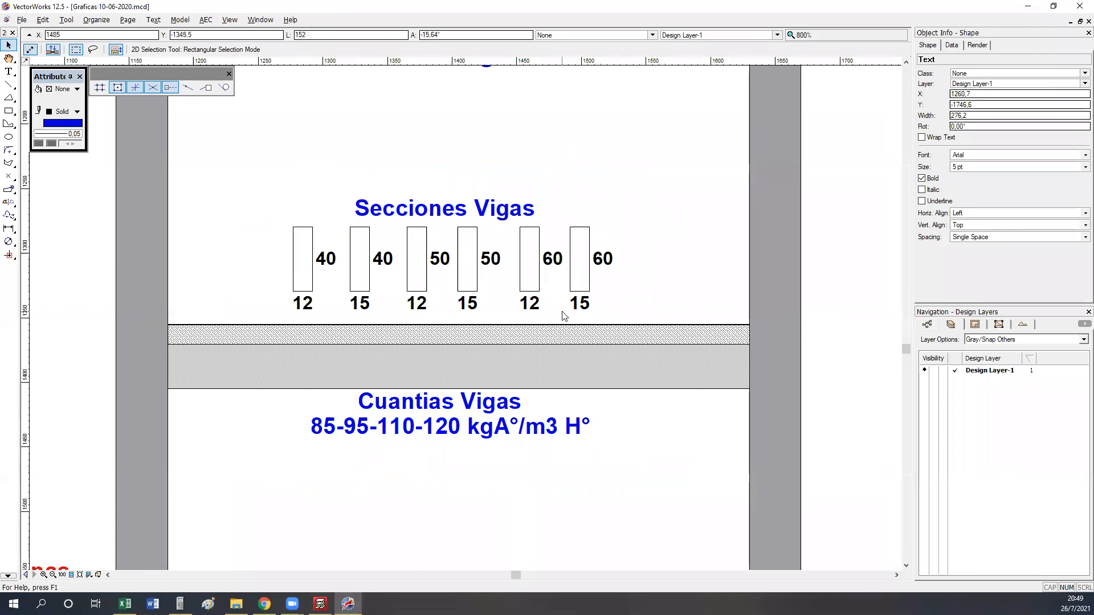
left_click_drag(531, 203, 546, 416)
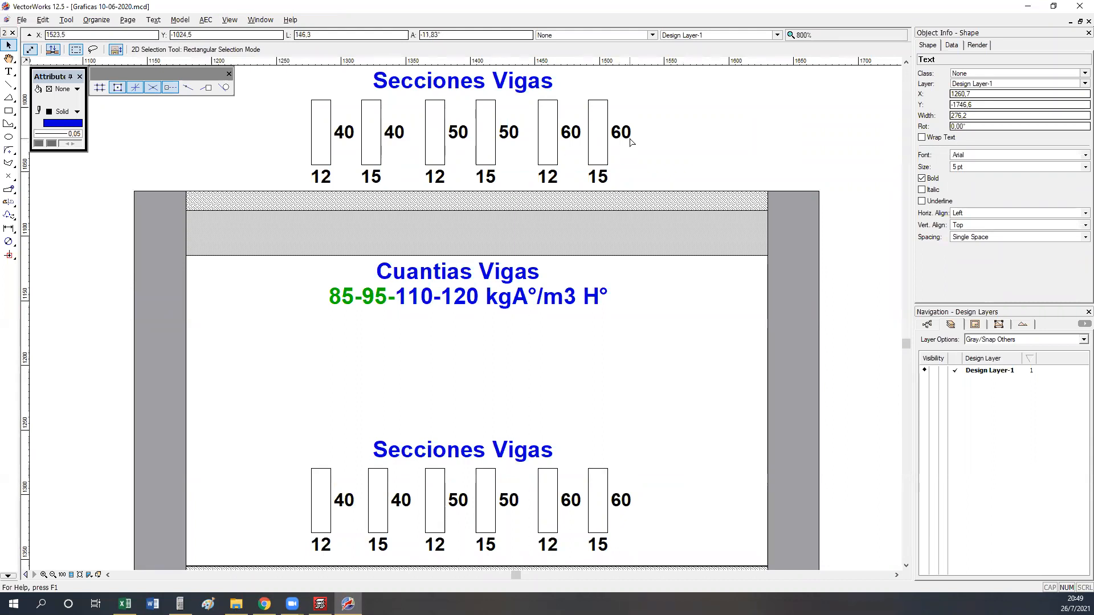
scroll(631, 142, "down", 1)
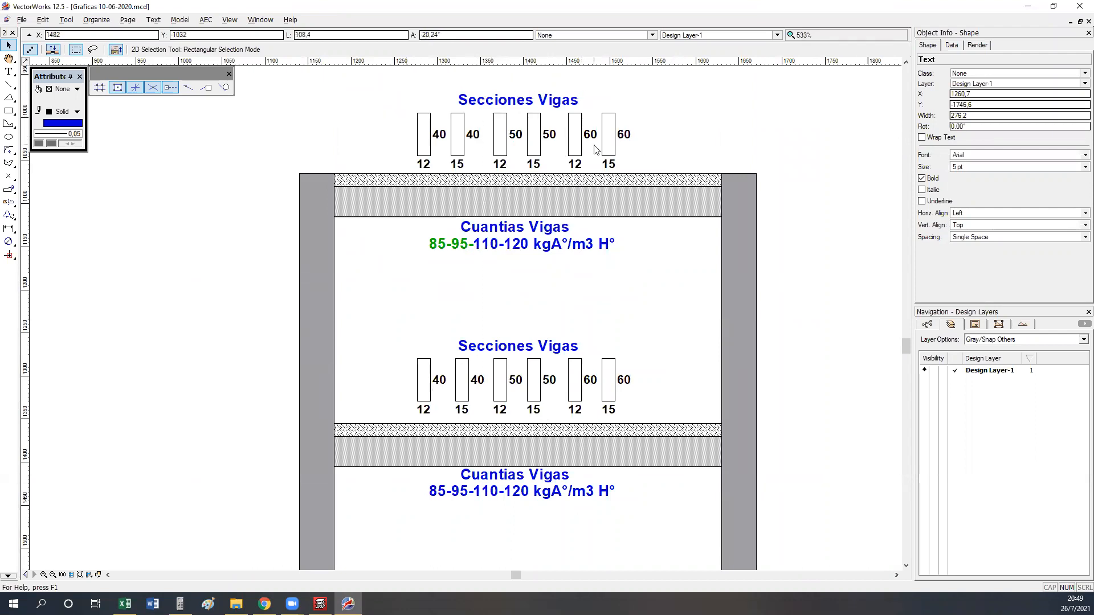
scroll(556, 173, "up", 2)
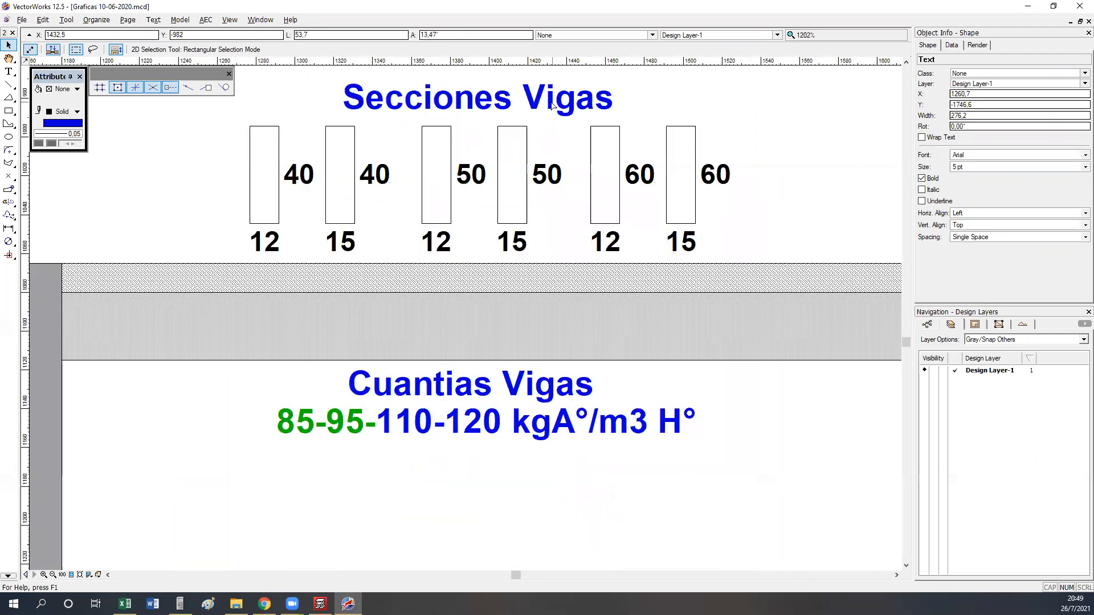
scroll(507, 253, "down", 1)
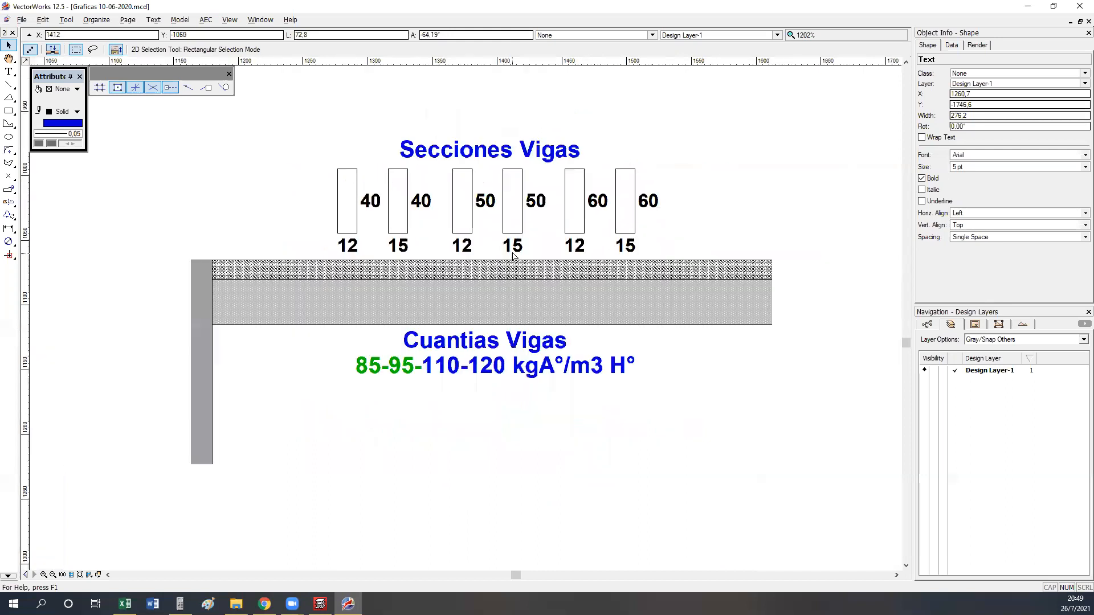
Compare the section options and steel ratios of the middle beam with those of the top beam.
middle_click_drag(428, 486, 432, 285)
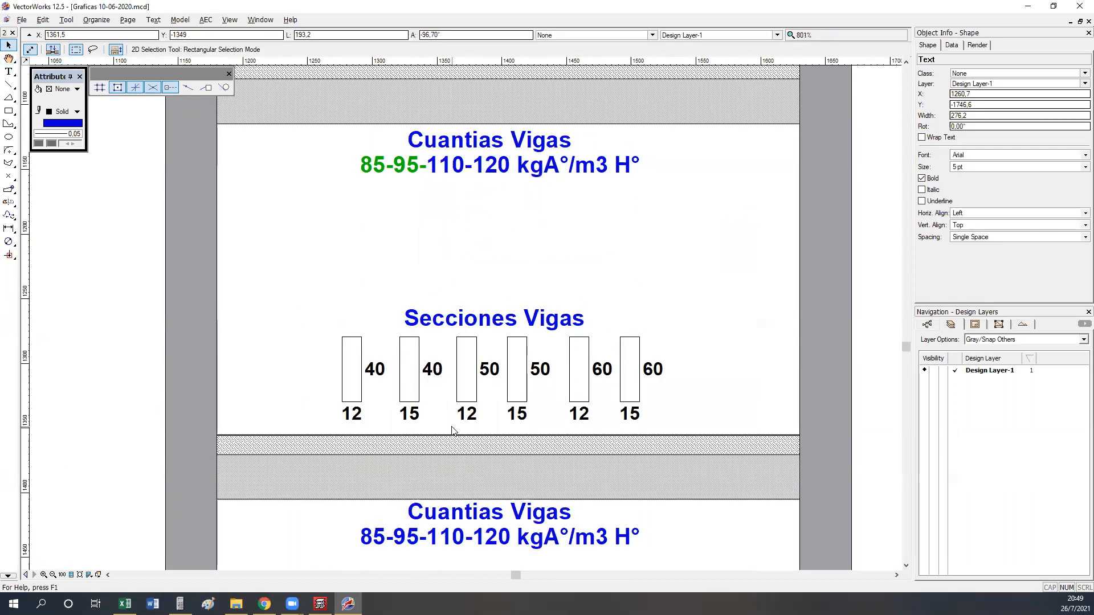
middle_click_drag(498, 283, 480, 497)
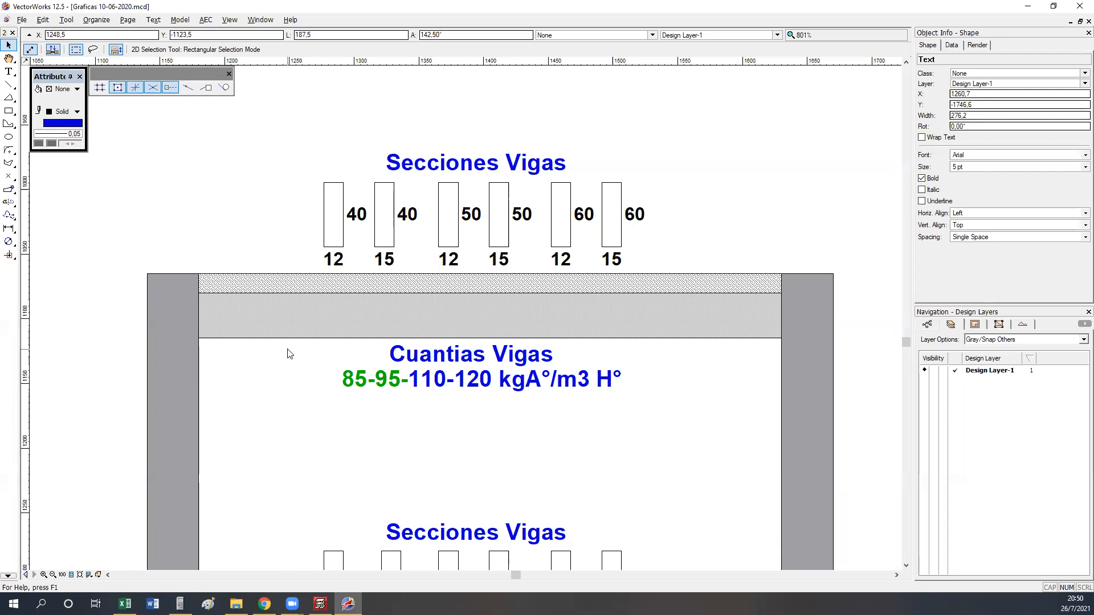
mouse_move(318, 373)
middle_mouse_down()
mouse_move(354, 252)
mouse_move(354, 199)
middle_mouse_up()
middle_click_drag(432, 371, 419, 268)
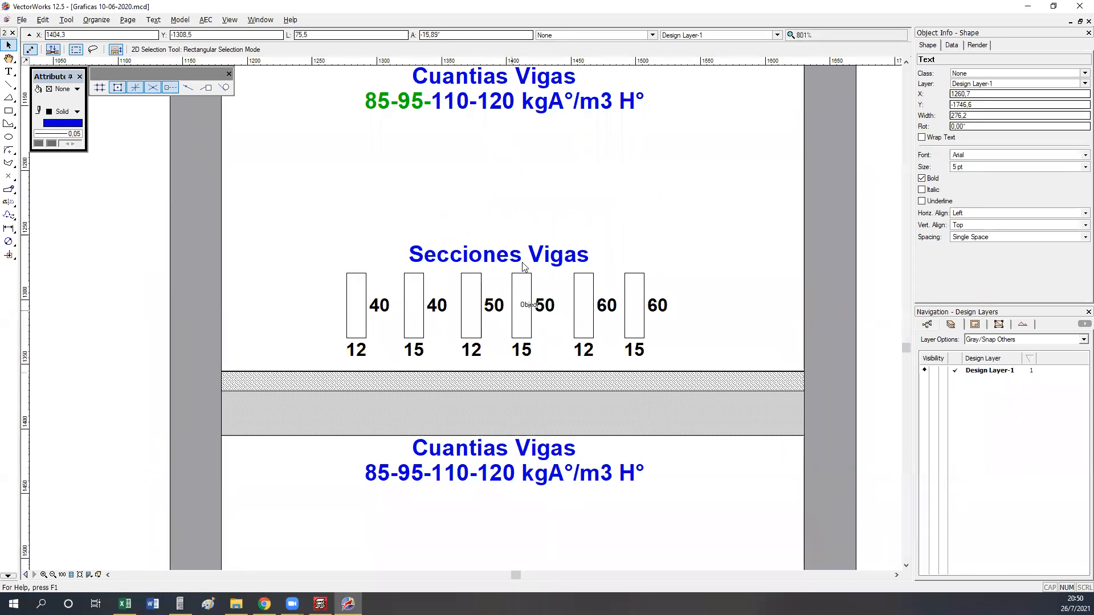
scroll(515, 314, "up", 3)
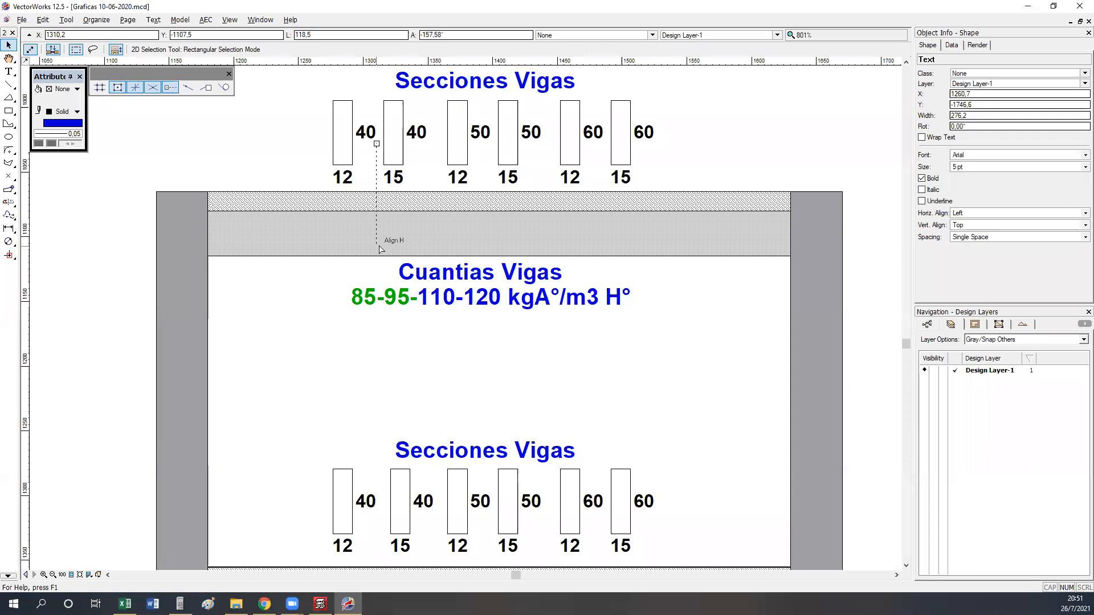
Examine the Secciones Columnas options and Cuantias Columnas steel ratios beside the frame, declining the autosave request.
left_click(447, 344)
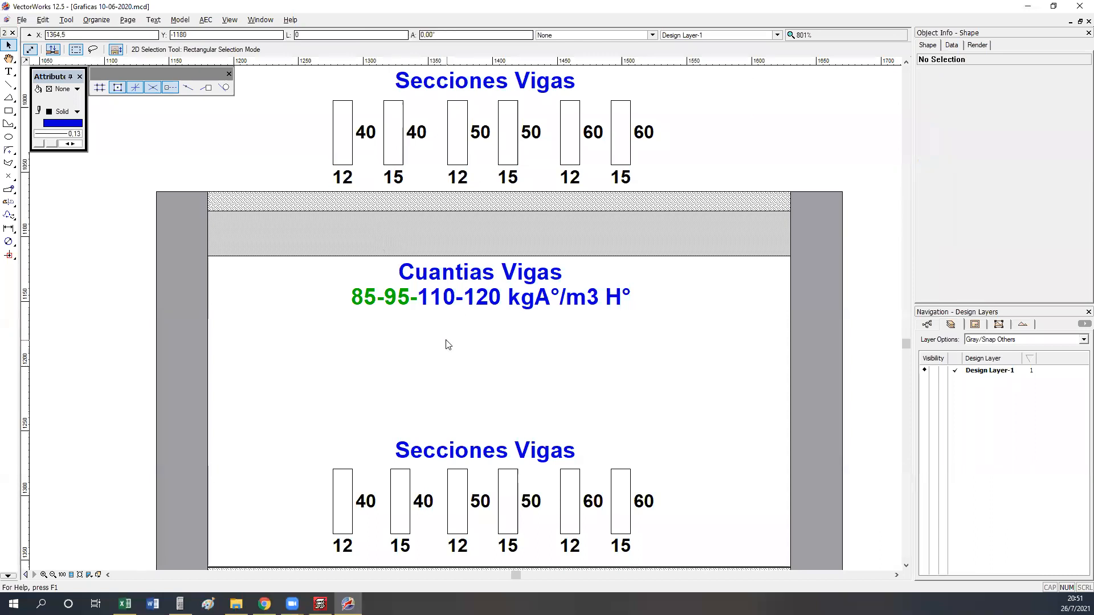
scroll(448, 344, "down", 1)
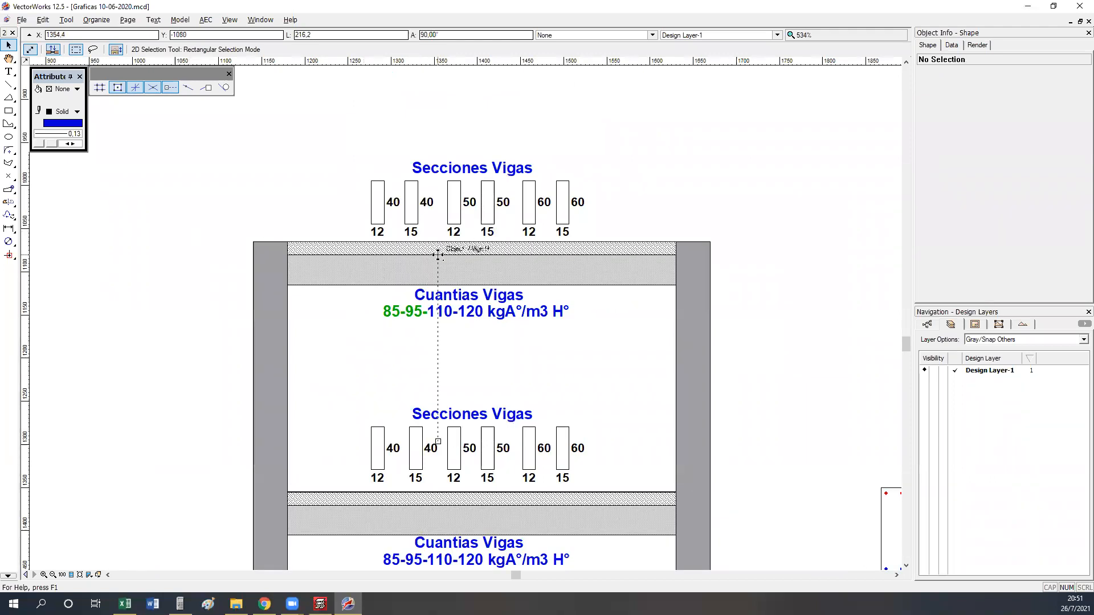
middle_click_drag(477, 383, 510, 264)
middle_click_drag(456, 489, 680, 238)
scroll(366, 495, "up", 1)
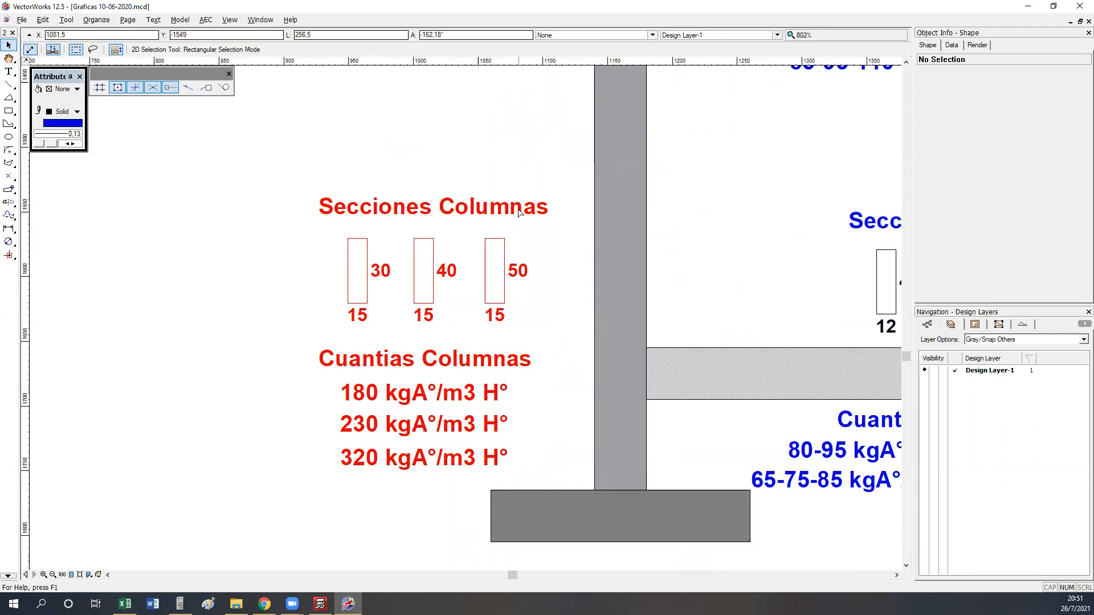
middle_click_drag(411, 321, 373, 393)
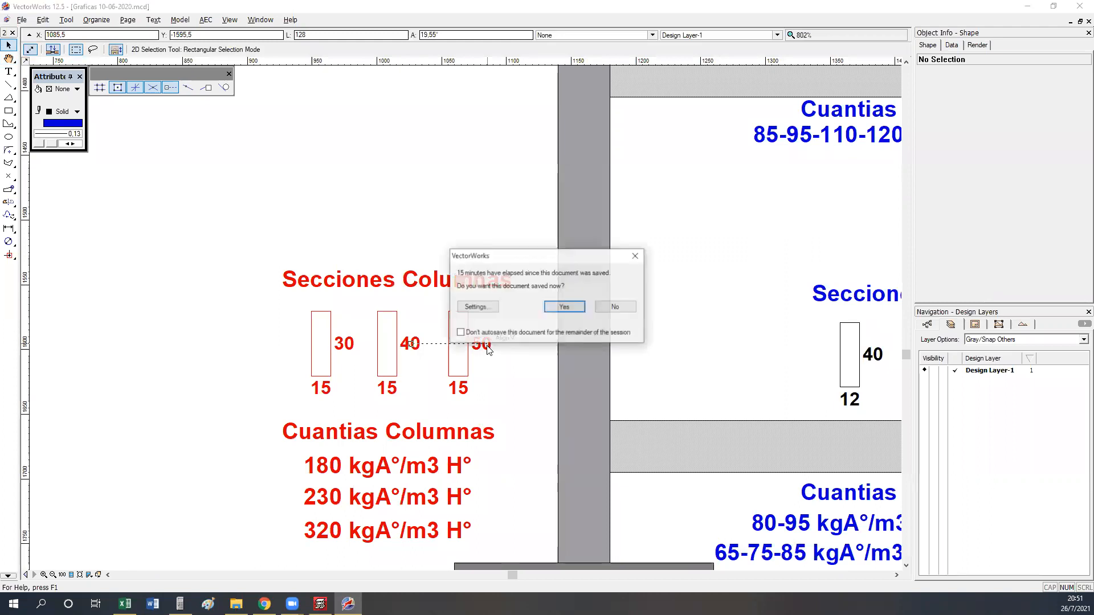
left_click(605, 304)
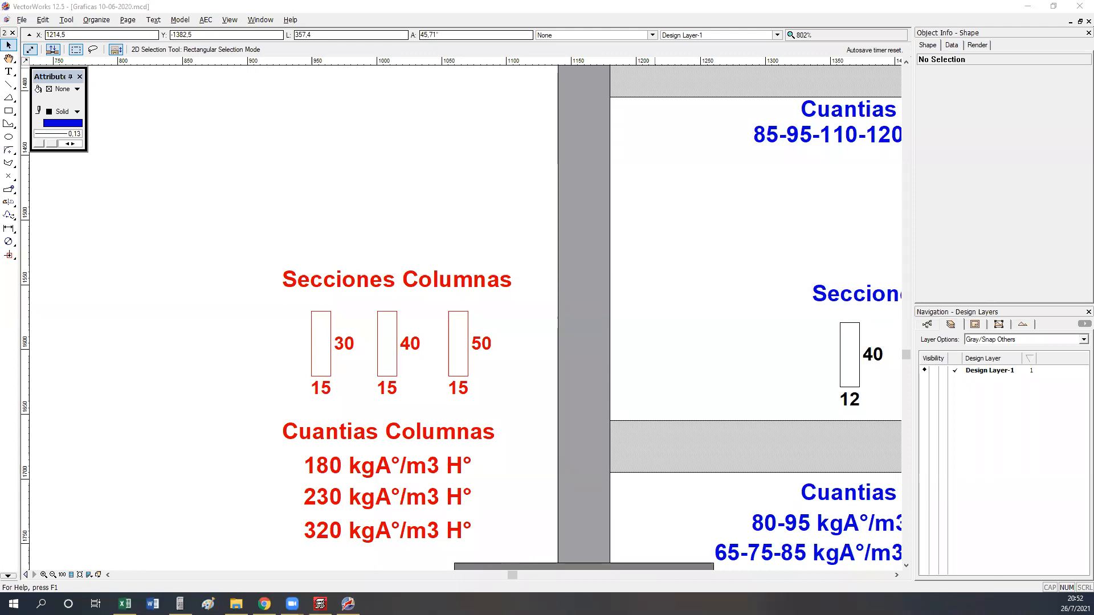
left_click(503, 238)
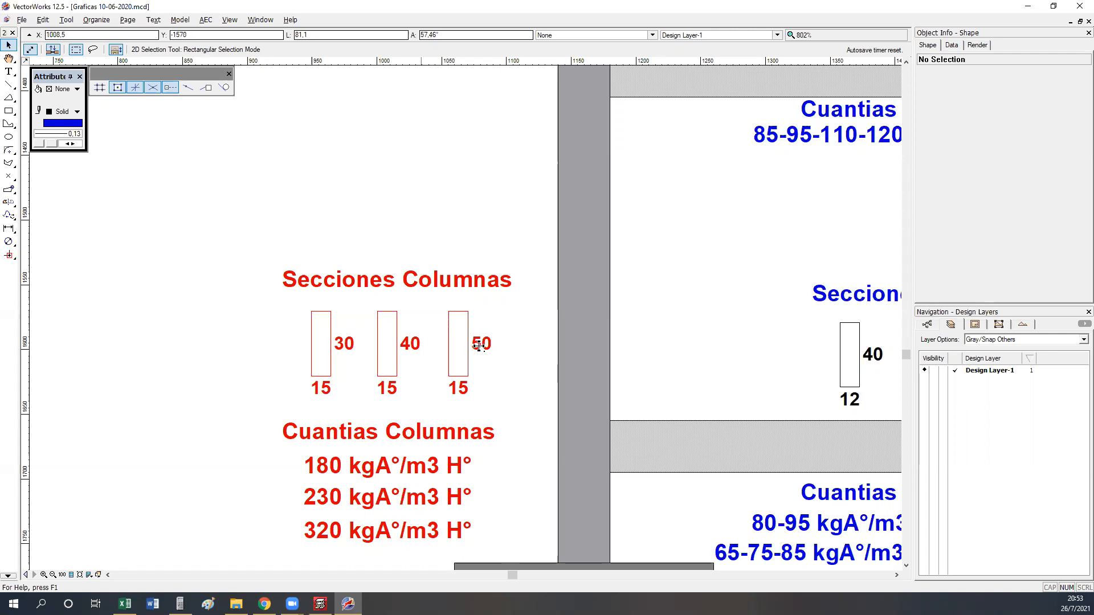
Examine the steel areas of the 10 mm and 12 mm bar combinations listed next to the beam cross-section.
scroll(471, 290, "down", 4)
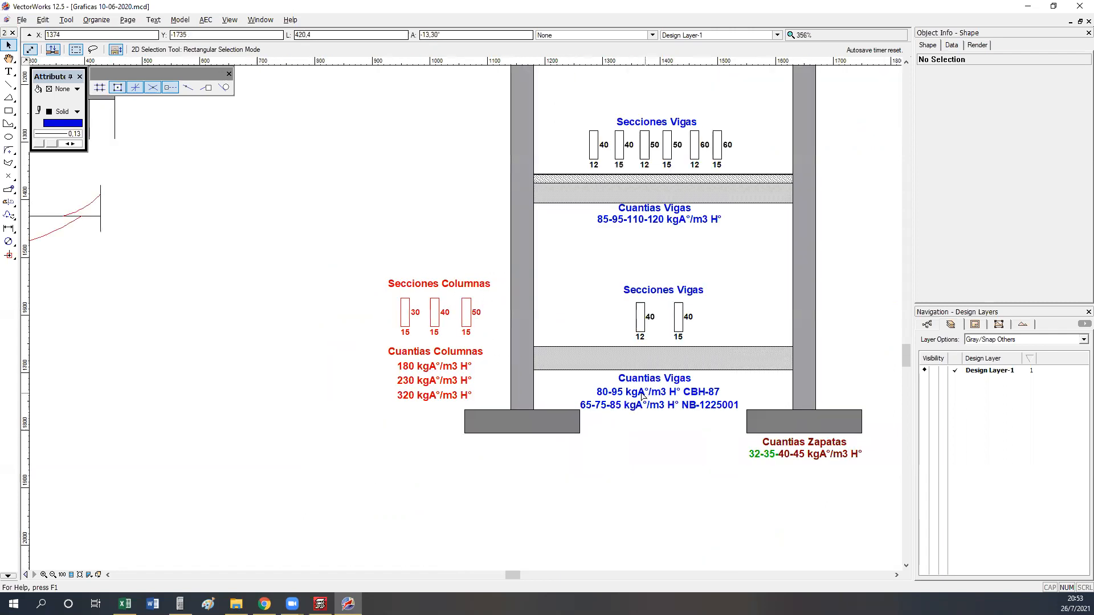
scroll(509, 395, "up", 3)
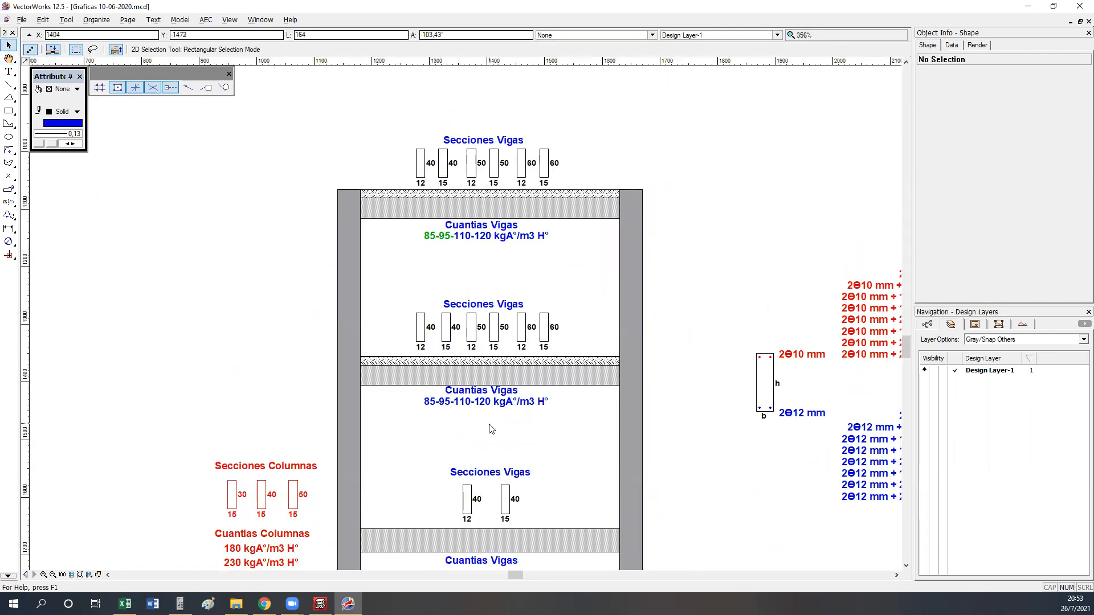
middle_click_drag(536, 264, 235, 227)
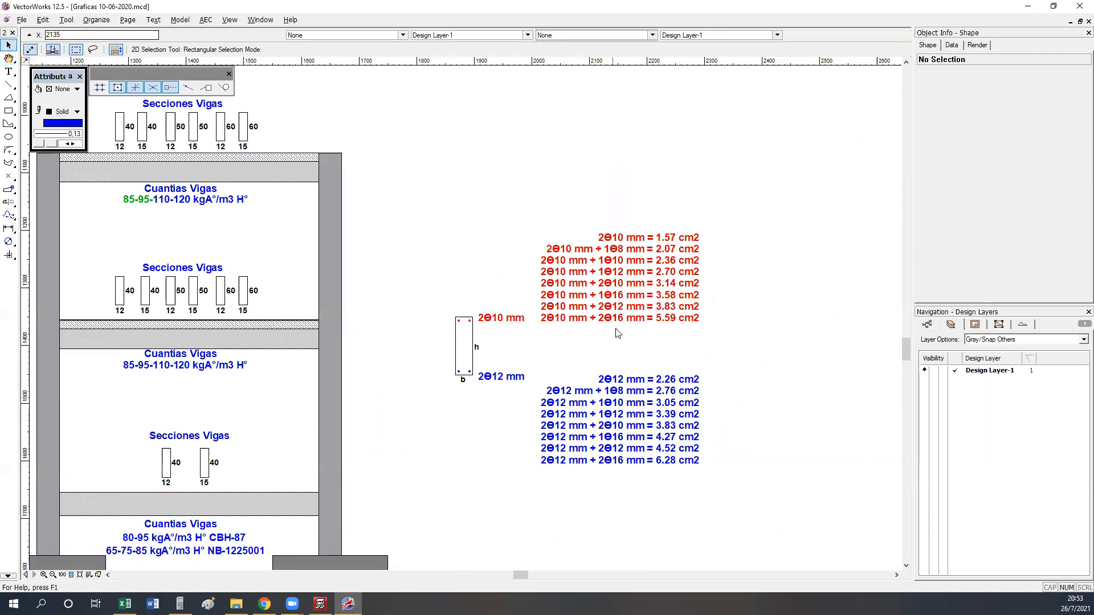
scroll(662, 331, "up", 1)
scroll(607, 429, "up", 1)
scroll(608, 428, "down", 1)
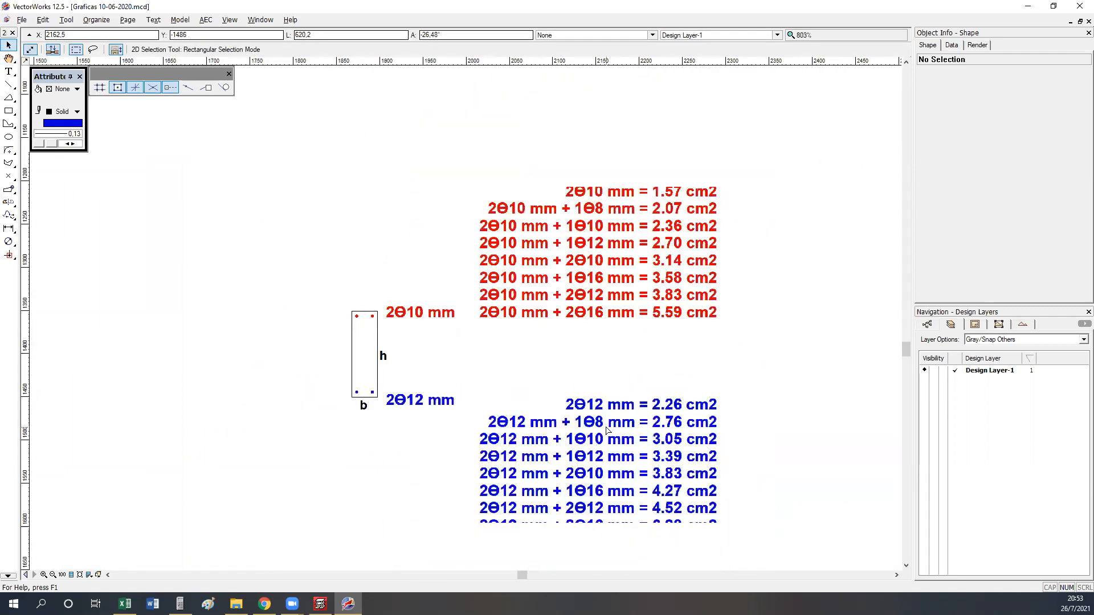
scroll(577, 255, "down", 3)
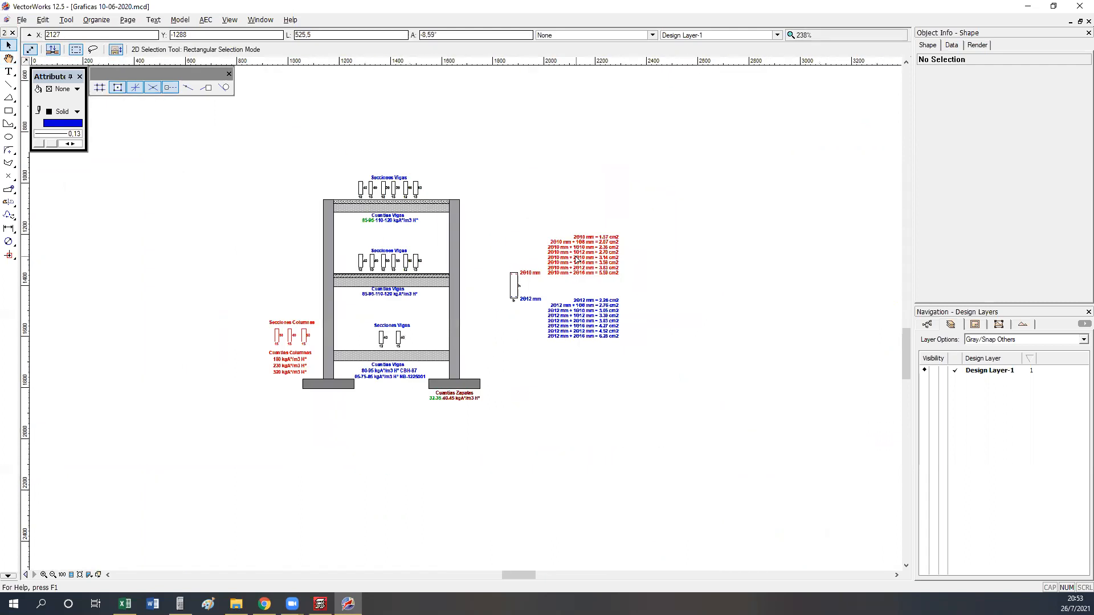
Examine the 15x40 beam reinforcement diagram, including its bar areas and the NB1225001 and CHB87 steel areas.
middle_click_drag(335, 280, 873, 395)
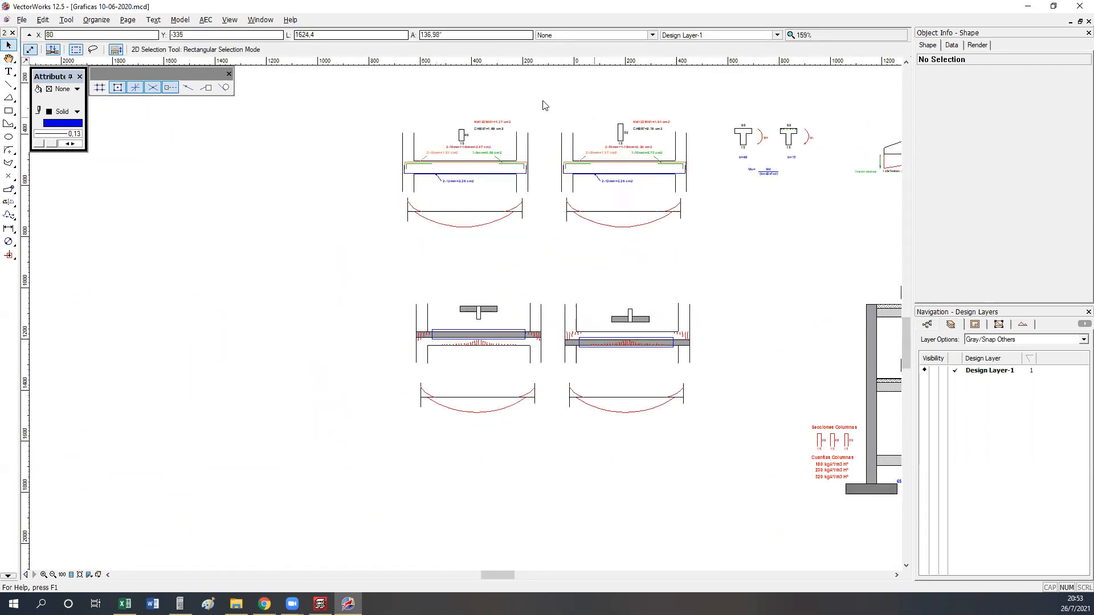
scroll(379, 188, "up", 4)
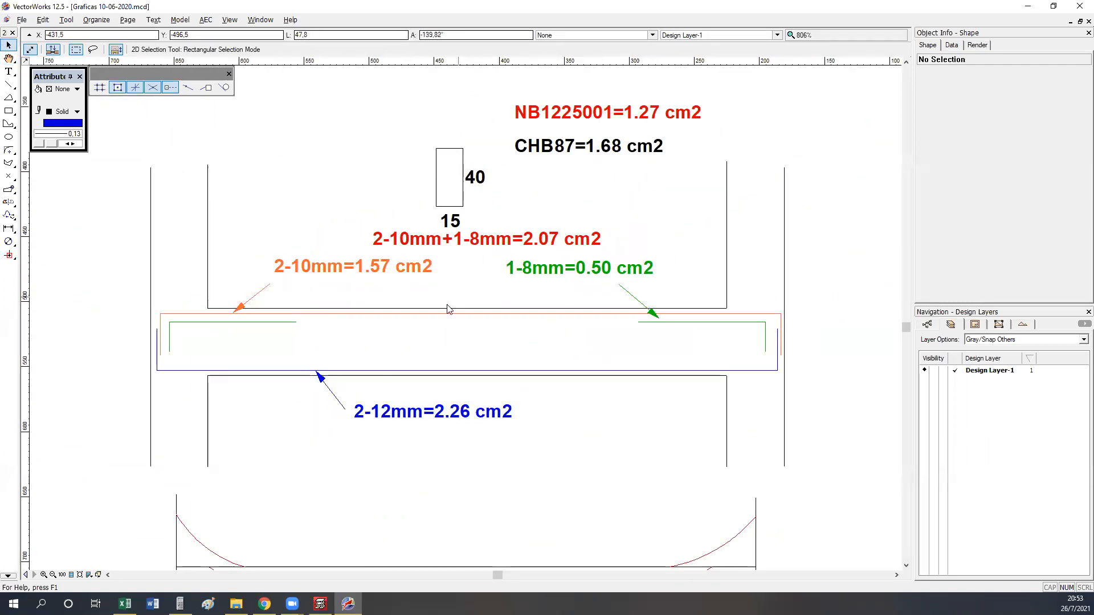
scroll(383, 354, "down", 1)
mouse_move(515, 276)
middle_mouse_down()
mouse_move(446, 300)
mouse_move(546, 308)
middle_mouse_up()
mouse_move(526, 382)
middle_mouse_down()
mouse_move(708, 391)
mouse_move(1018, 364)
middle_mouse_up()
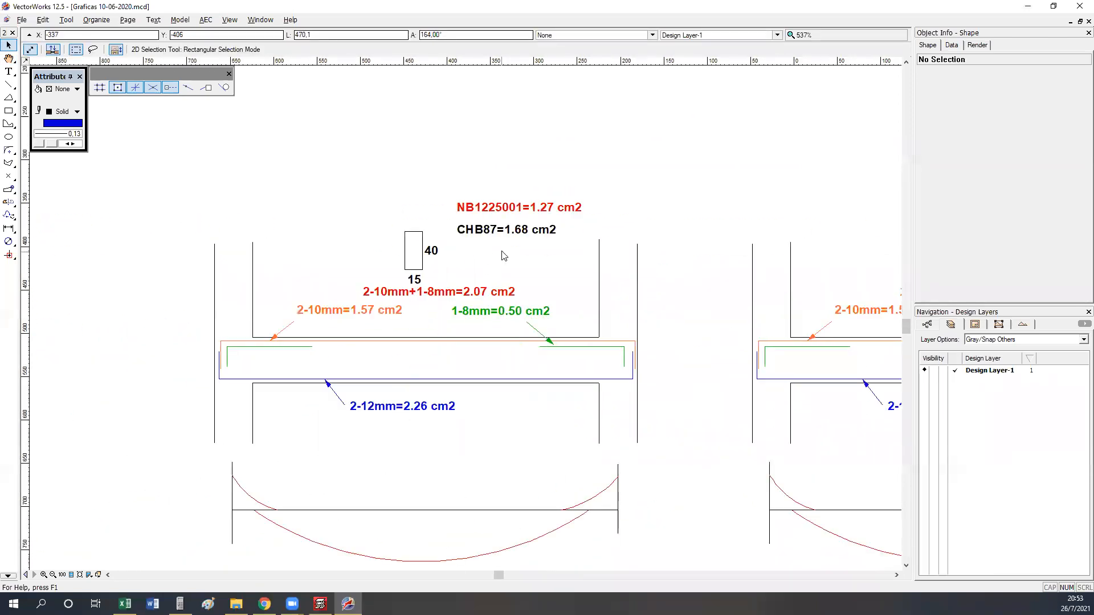
scroll(303, 302, "up", 2)
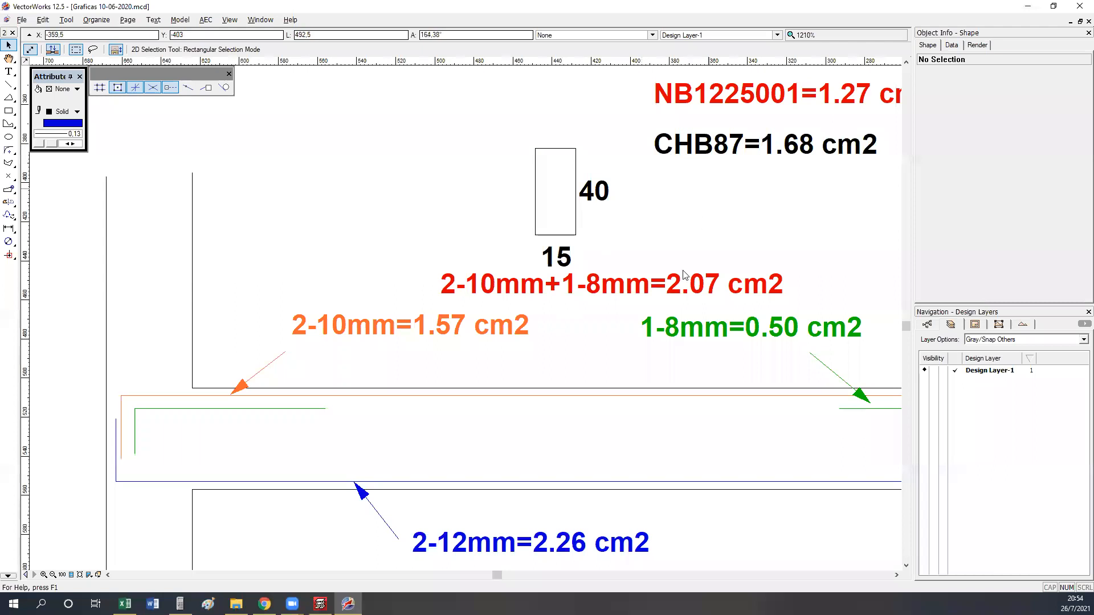
scroll(309, 315, "down", 2)
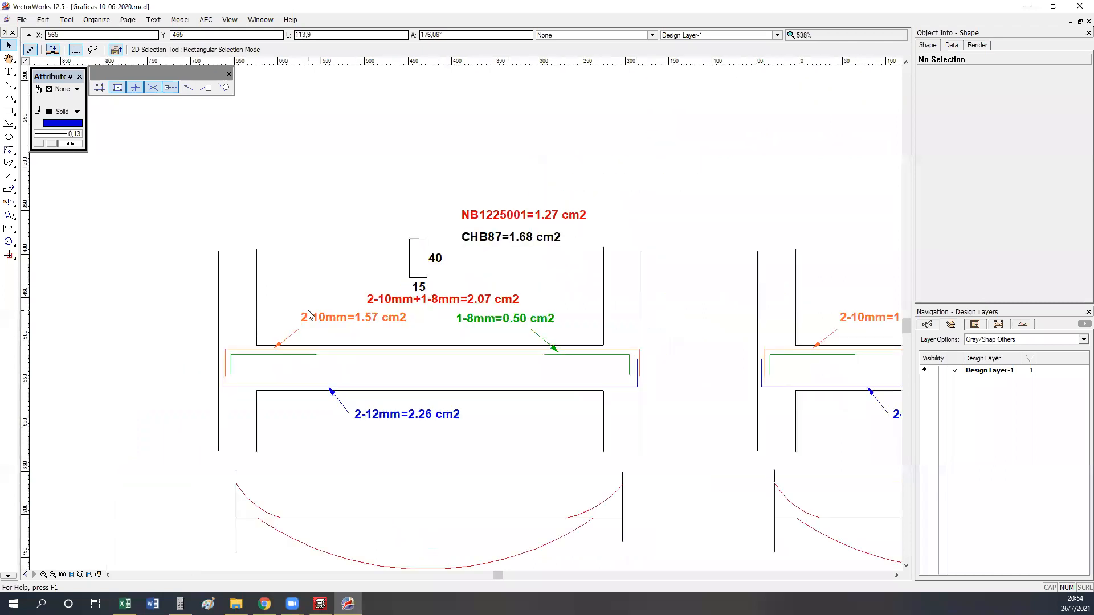
Return to the frame diagram and examine the middle beam's section options and Cuantias Vigas ratios.
scroll(326, 270, "down", 2)
middle_click_drag(746, 454, 181, 249)
scroll(524, 464, "up", 3)
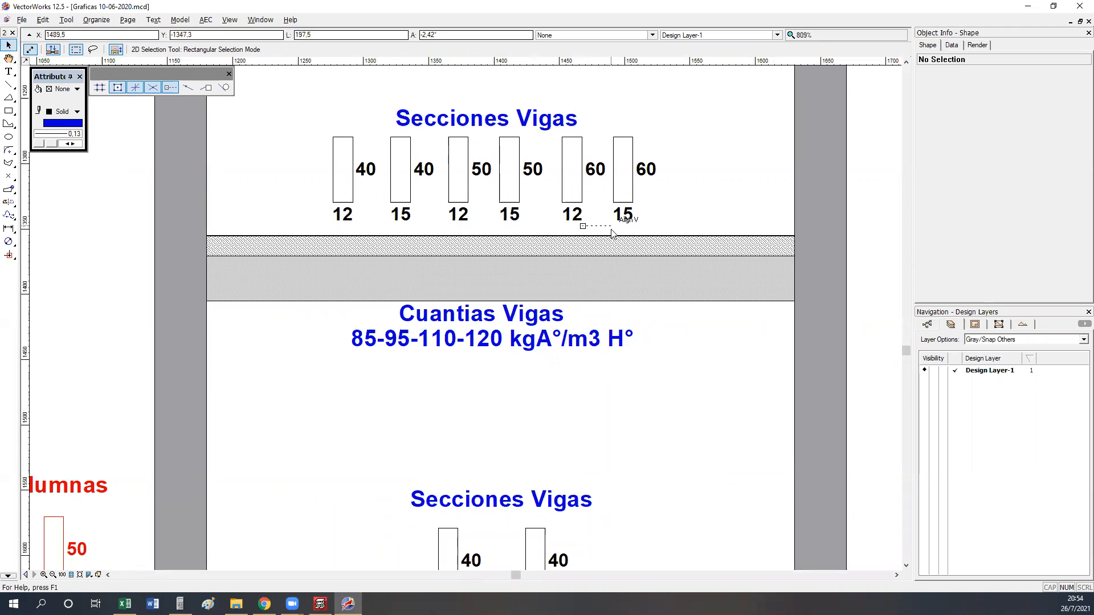
scroll(603, 303, "down", 5)
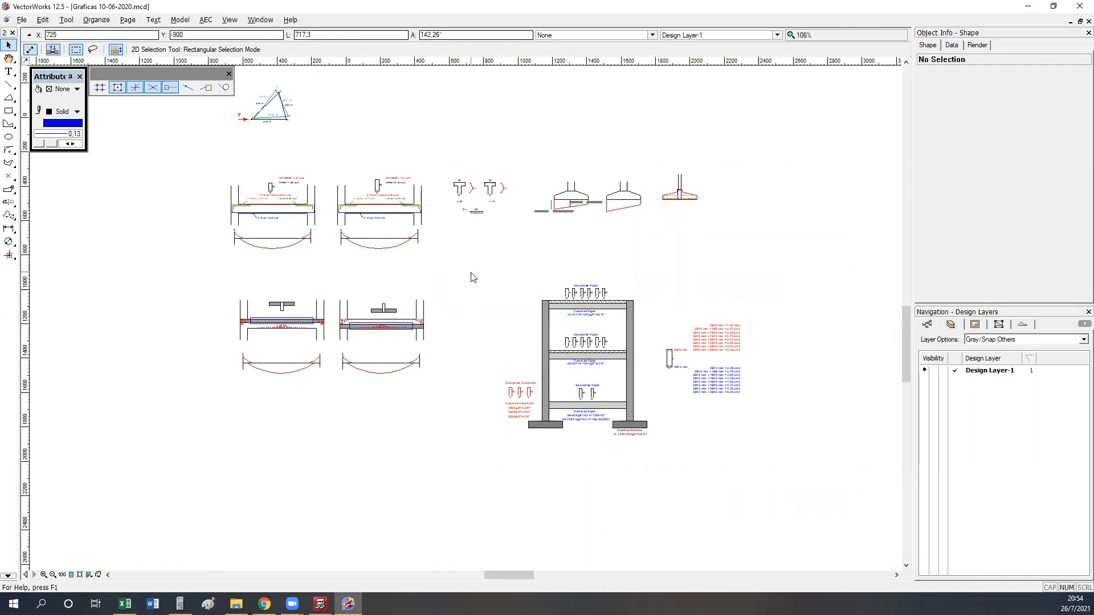
scroll(587, 342, "up", 5)
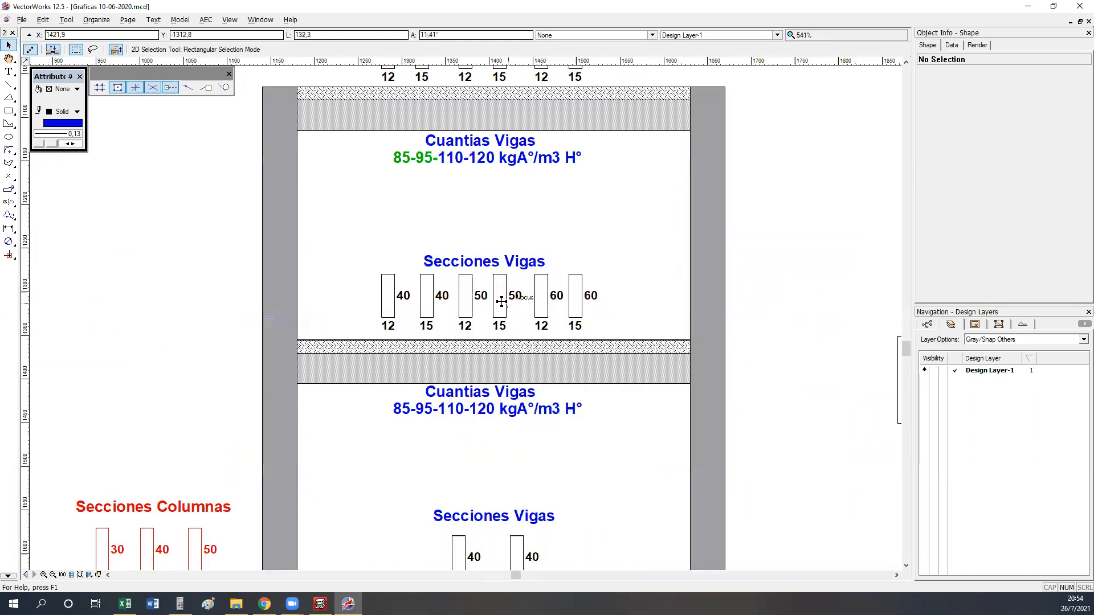
Compare the beam section options and steel ratios at the top, middle and foundation levels of the frame with the column options.
middle_click_drag(562, 211, 562, 363)
mouse_move(513, 336)
middle_mouse_down()
mouse_move(499, 184)
mouse_move(513, 93)
middle_mouse_up()
middle_click_drag(506, 340, 506, 264)
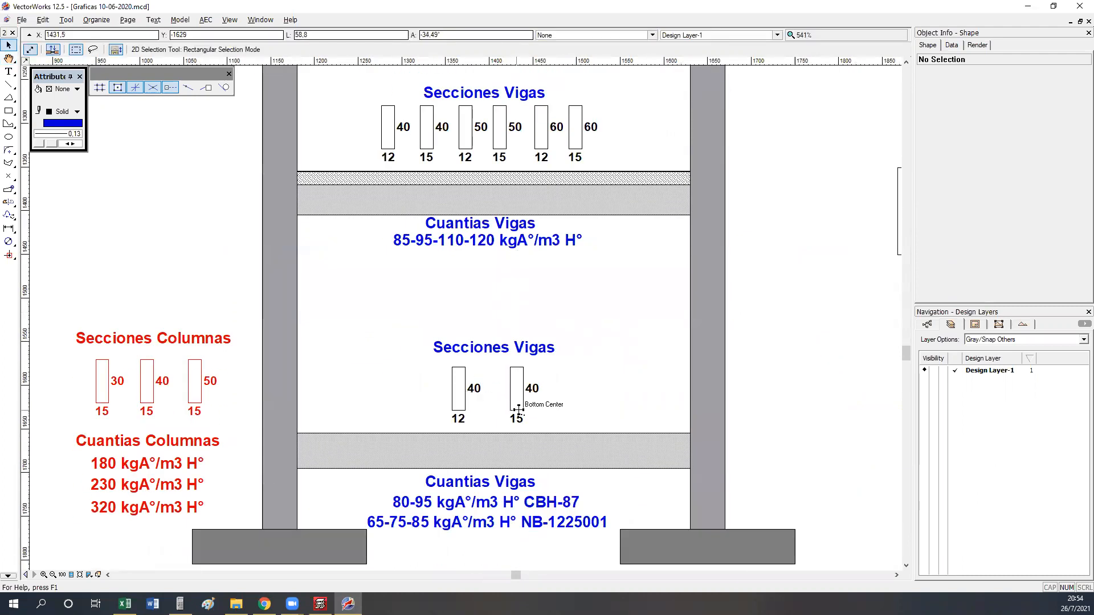
middle_click_drag(408, 146, 387, 299)
middle_click_drag(523, 222, 546, 340)
middle_click_drag(468, 325, 513, 224)
middle_click_drag(455, 422, 596, 235)
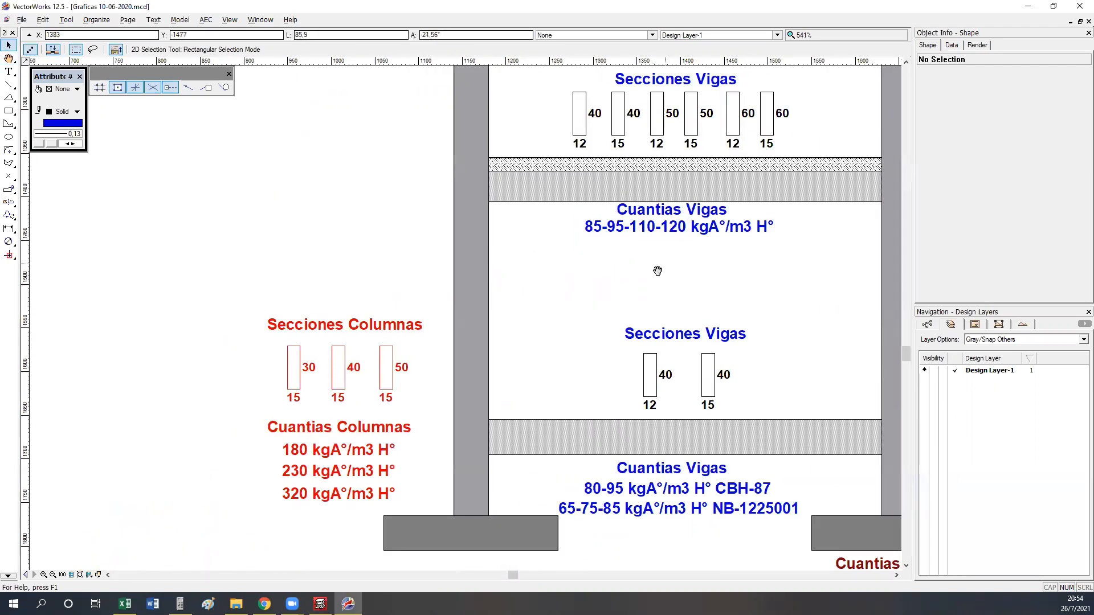
middle_click_drag(654, 274, 509, 402)
middle_click_drag(554, 259, 531, 405)
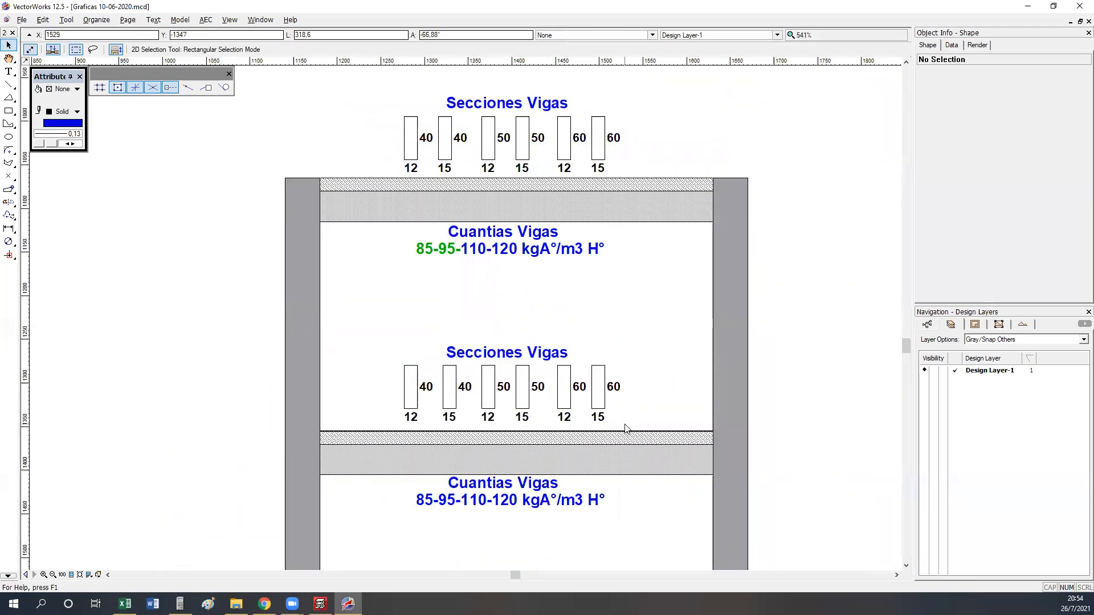
middle_click_drag(593, 440, 542, 288)
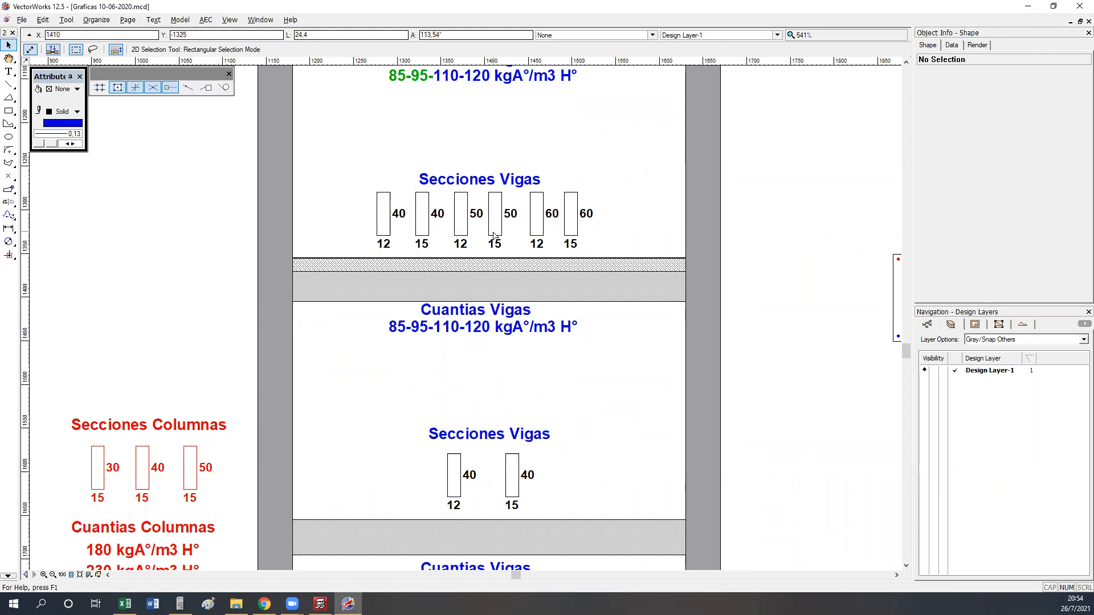
Single out the 15x50 rectangle and its dimension labels among the middle beam's section options, and clear the selection.
left_click(497, 249)
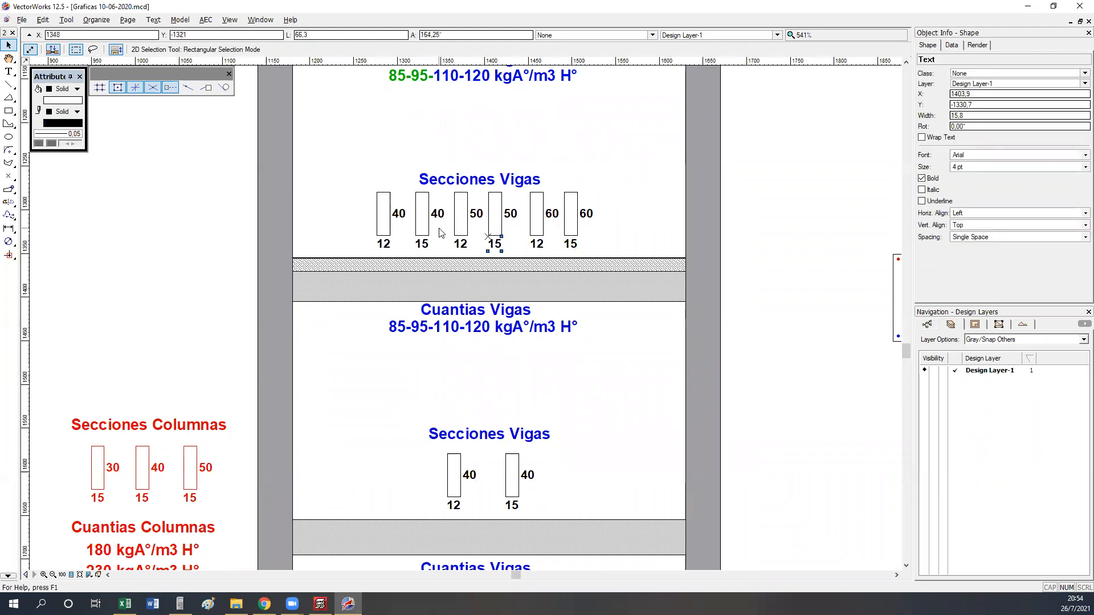
left_click(517, 225)
scroll(517, 224, "up", 3)
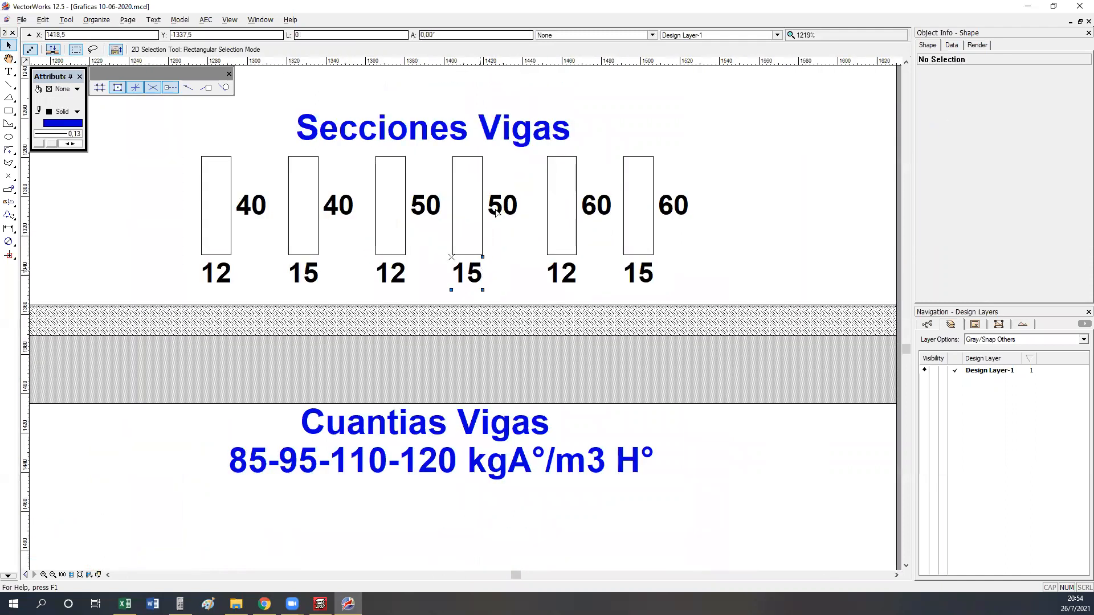
left_click(498, 214)
left_click(477, 239)
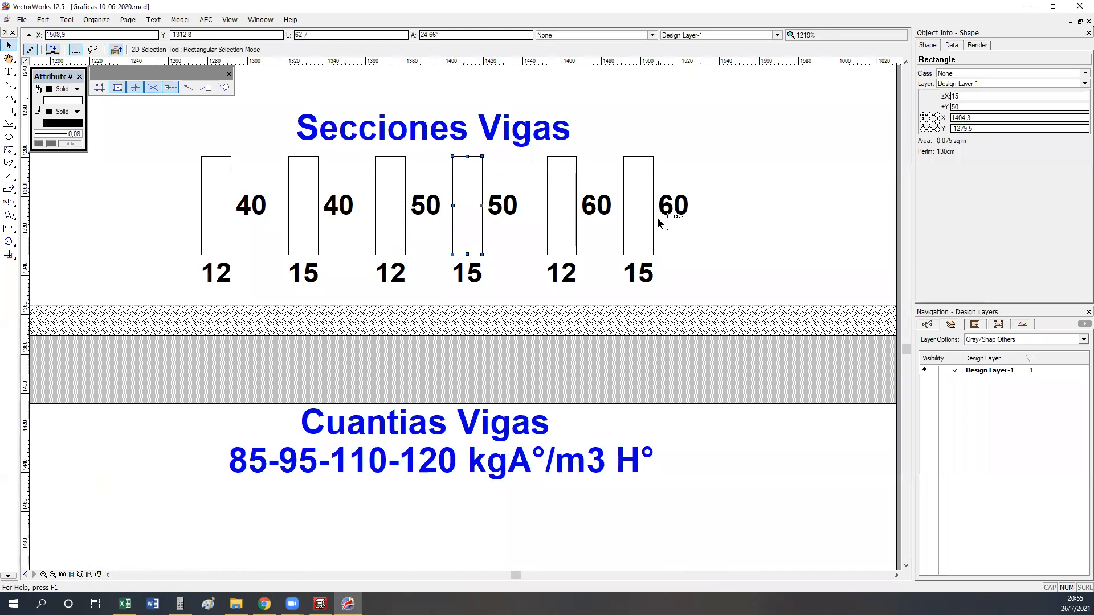
left_click(775, 249)
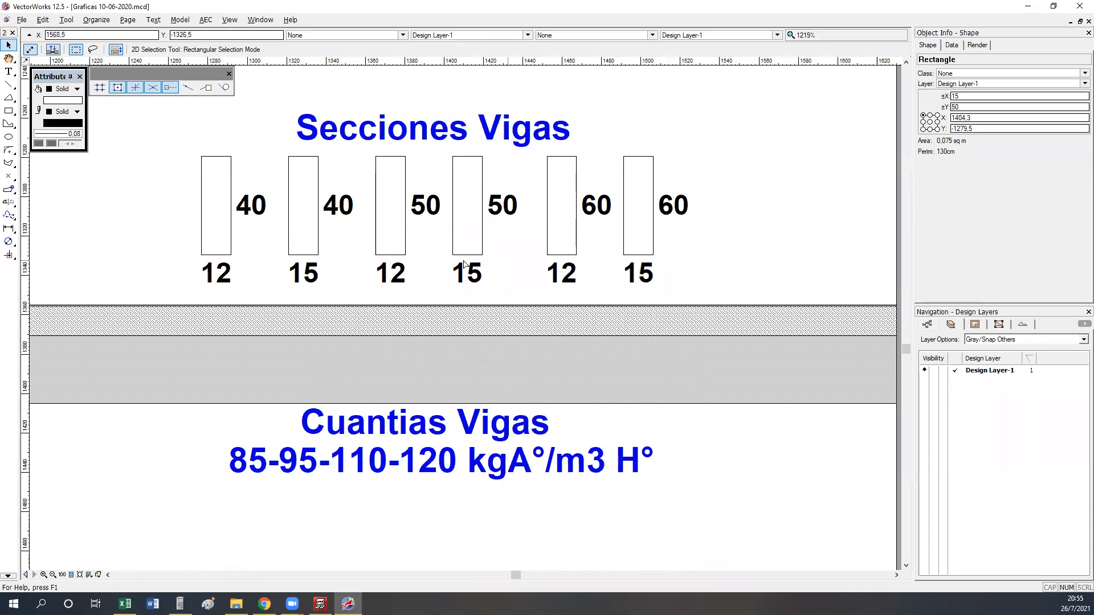
Highlight all six section options of the middle beam together with their dimension labels, and clear the selection.
scroll(464, 262, "down", 1)
left_click_drag(251, 176, 684, 302)
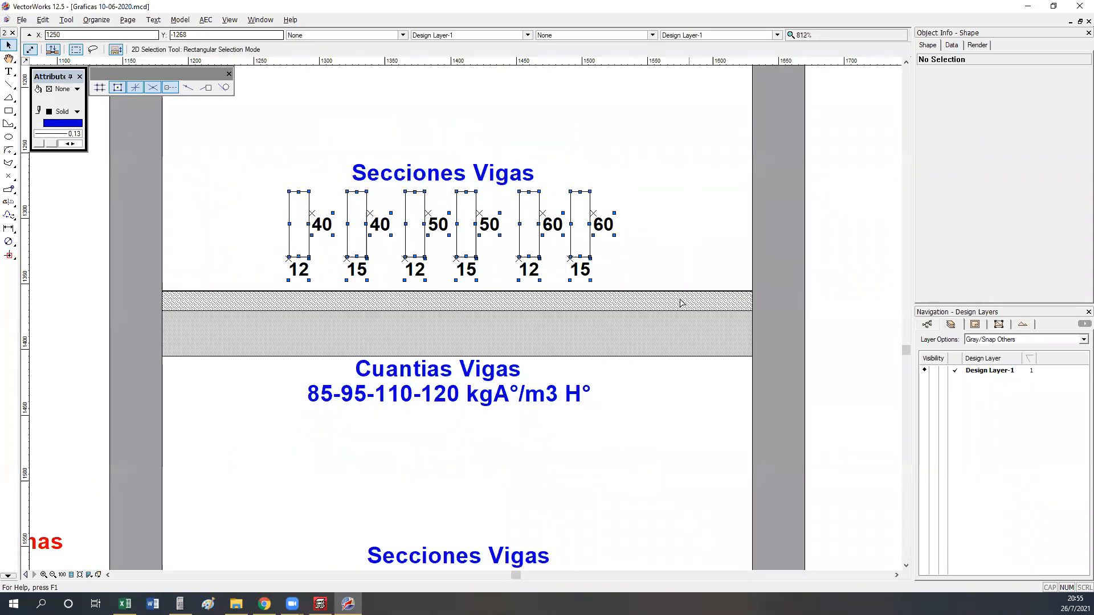
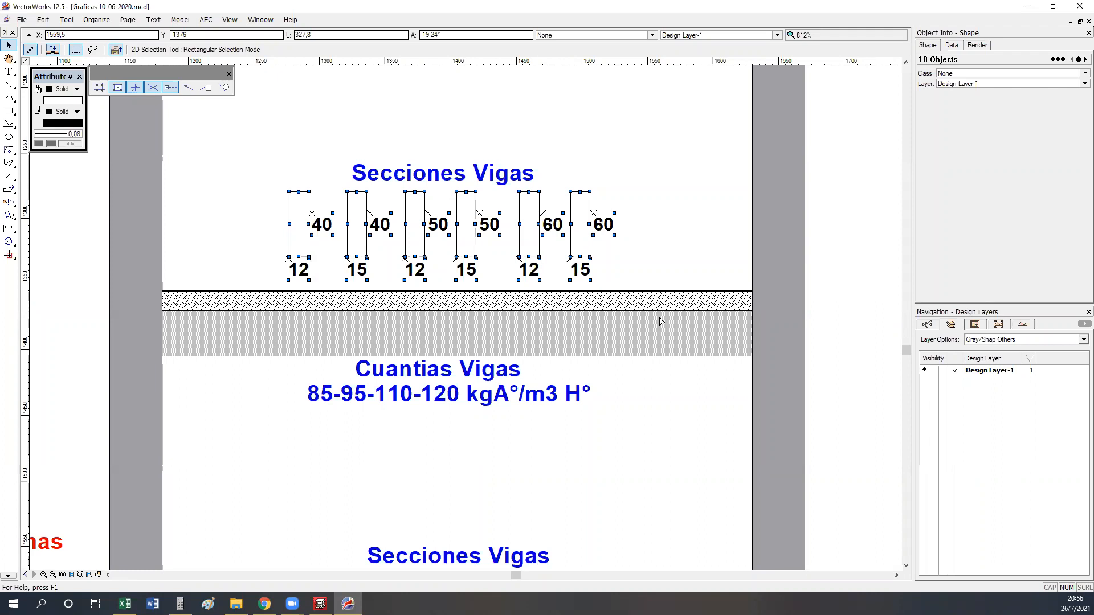
left_click(586, 102)
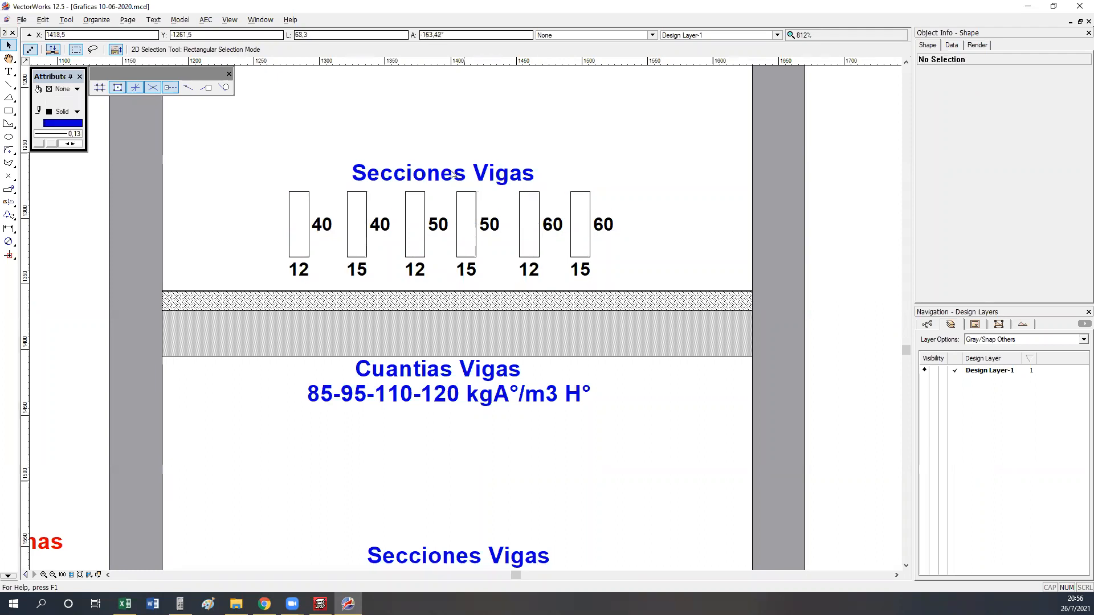
Single out the 12x40, 15x40 and 12x50 section options of the middle beam one after another.
left_click_drag(271, 177, 316, 268)
left_click_drag(339, 185, 367, 268)
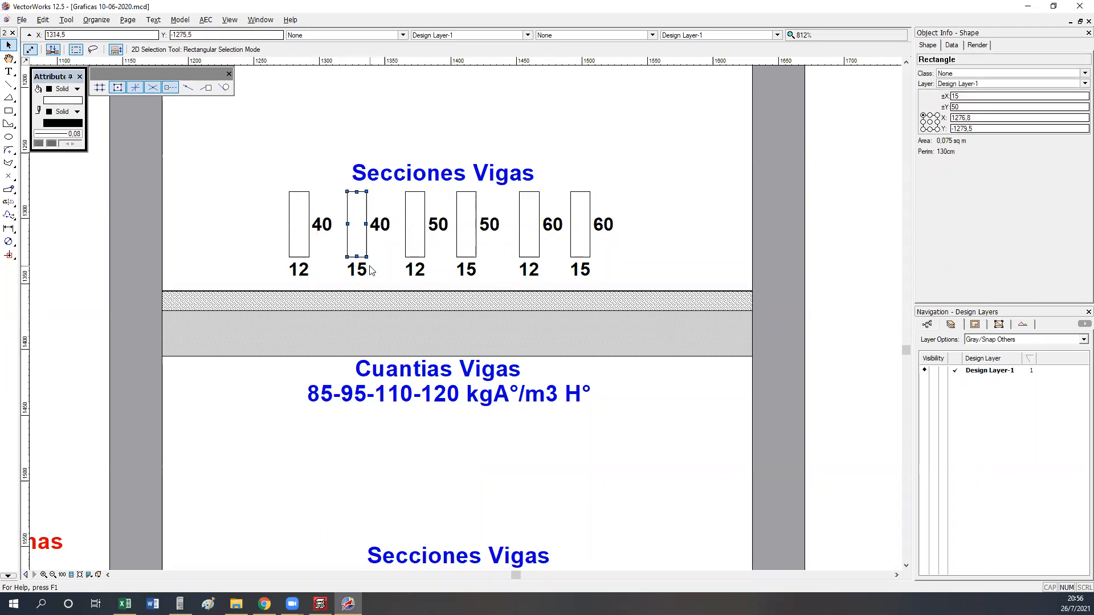
left_click_drag(399, 188, 434, 273)
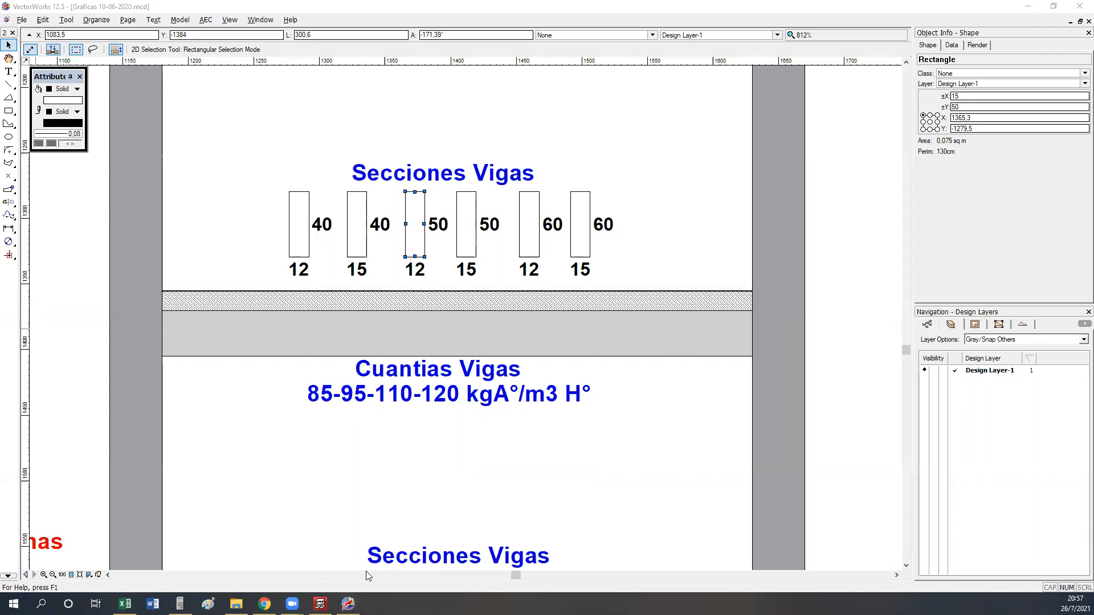
Open the HP 49G calculator, divide 300 by 15, and put the calculator away again.
left_click(180, 604)
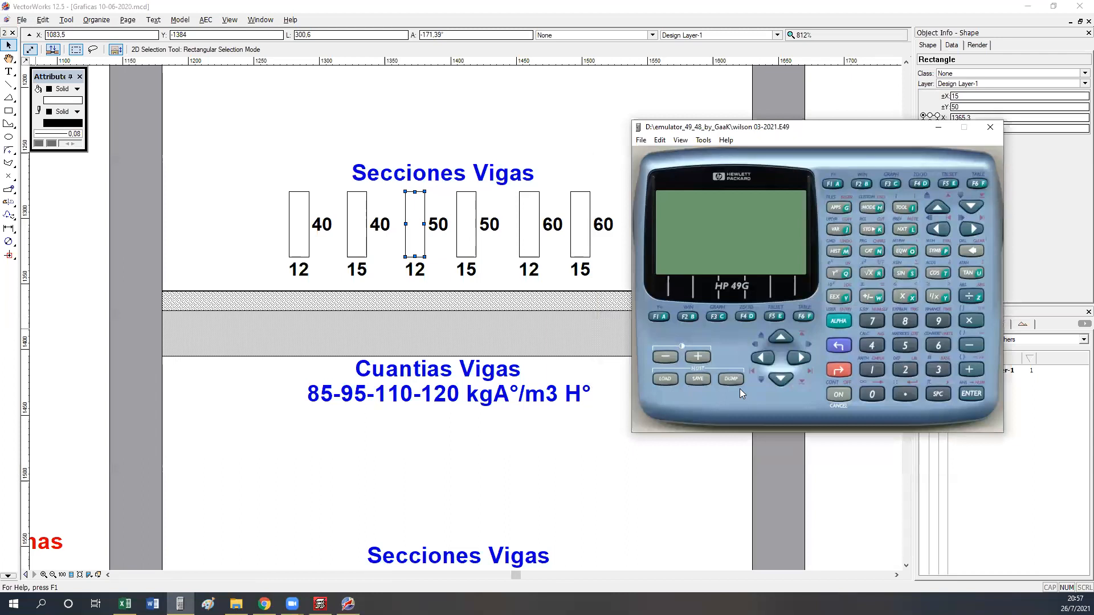
key("Escape")
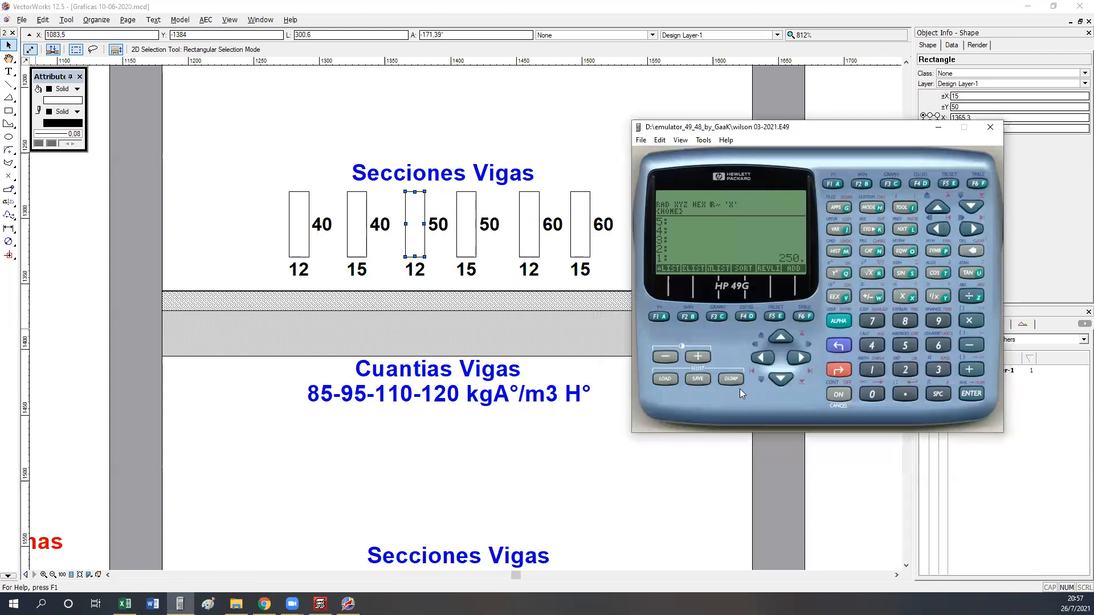
key("BackSpace")
type("3")
key("Return")
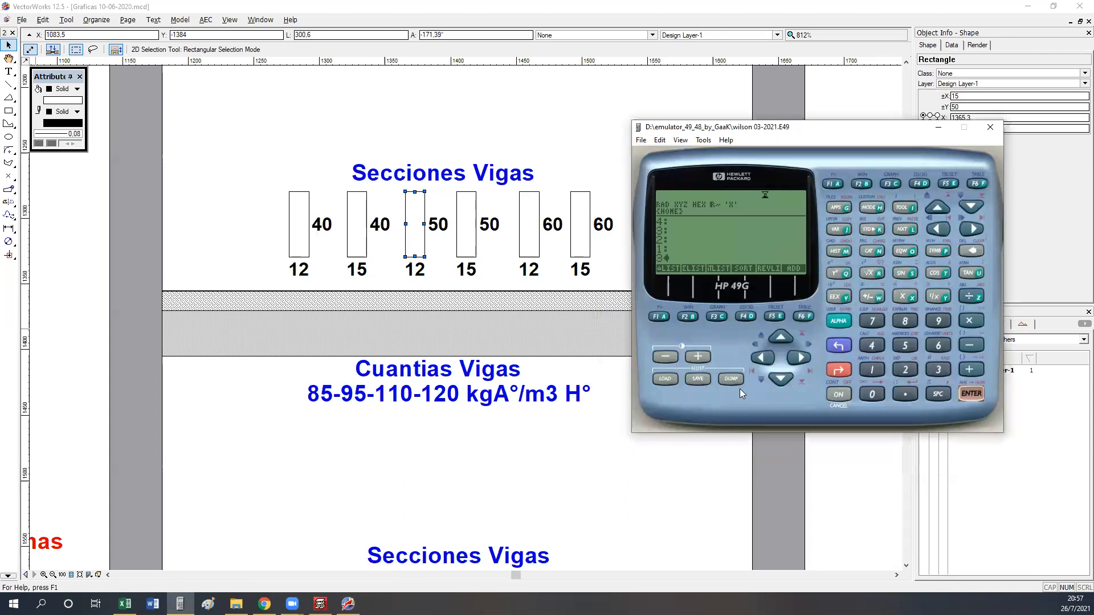
key("BackSpace")
type("3200")
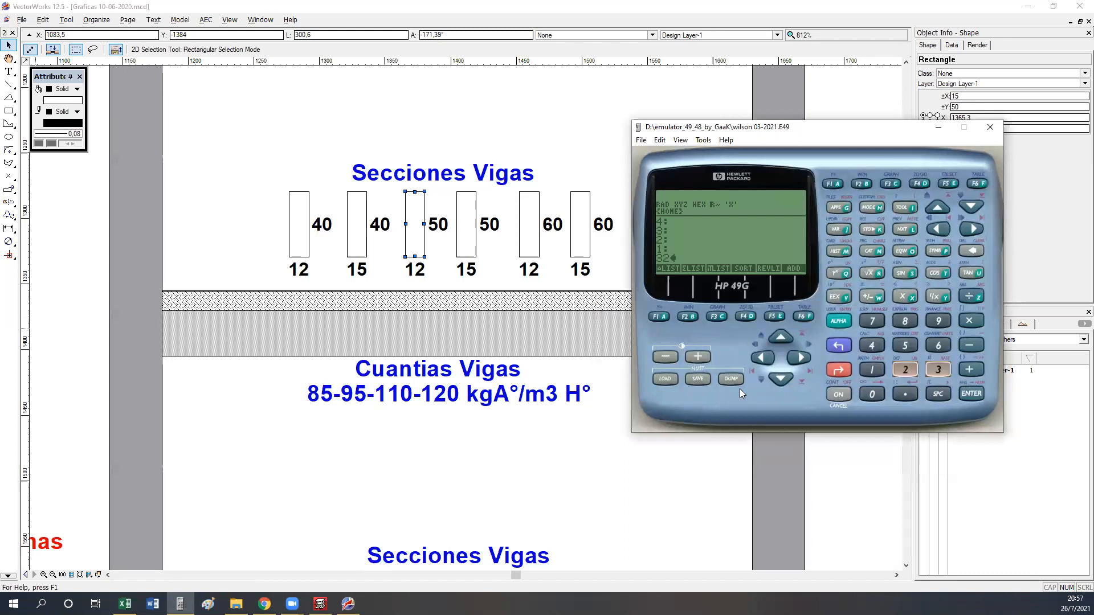
key("BackSpace")
key("BackSpace")
key("BackSpace")
type("00")
key("Return")
type("15")
key("Return")
key("slash")
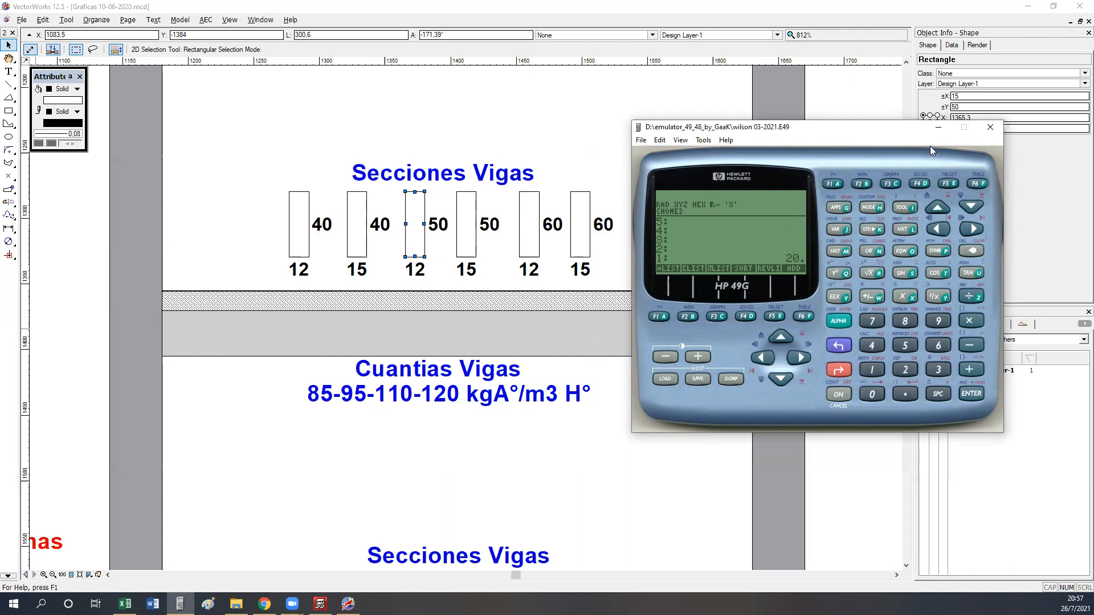
left_click(940, 128)
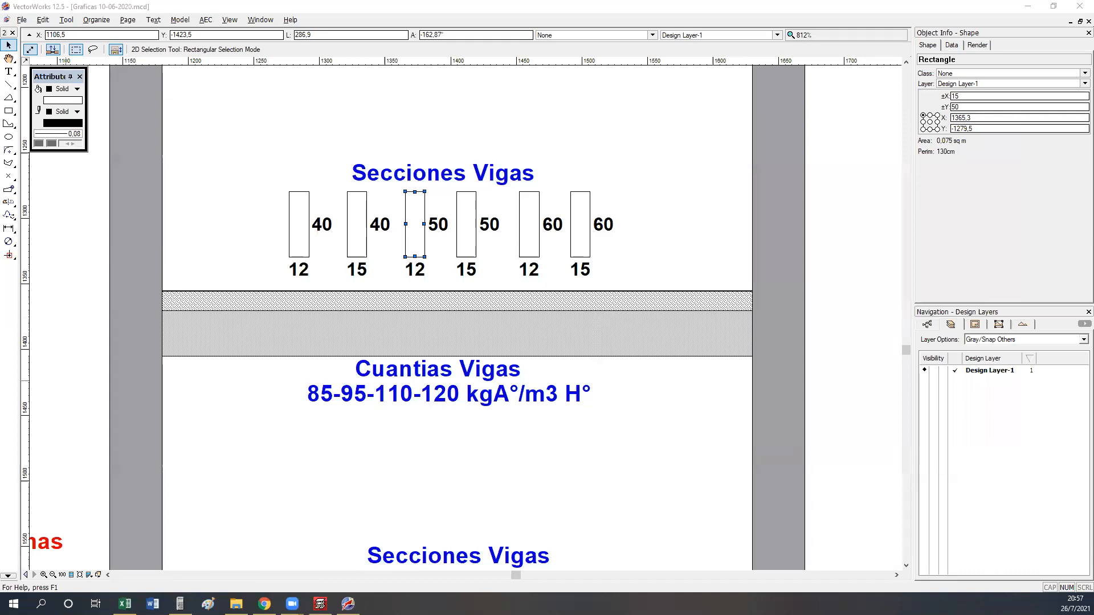
Clear the section selection and review the beam section options and steel ratios at the frame's upper levels.
left_click(512, 444)
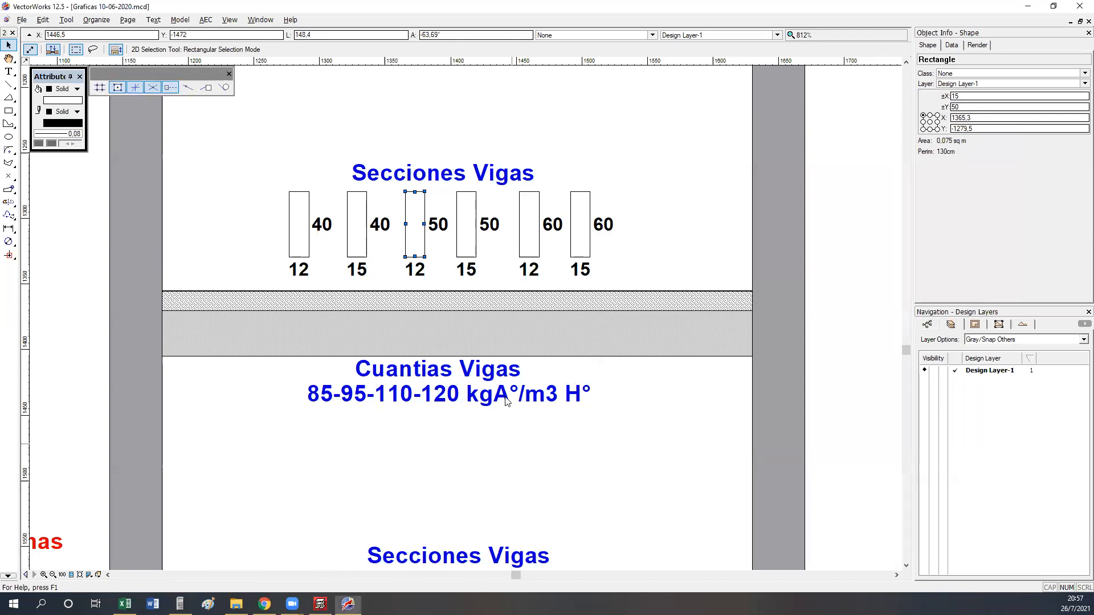
left_click(413, 285)
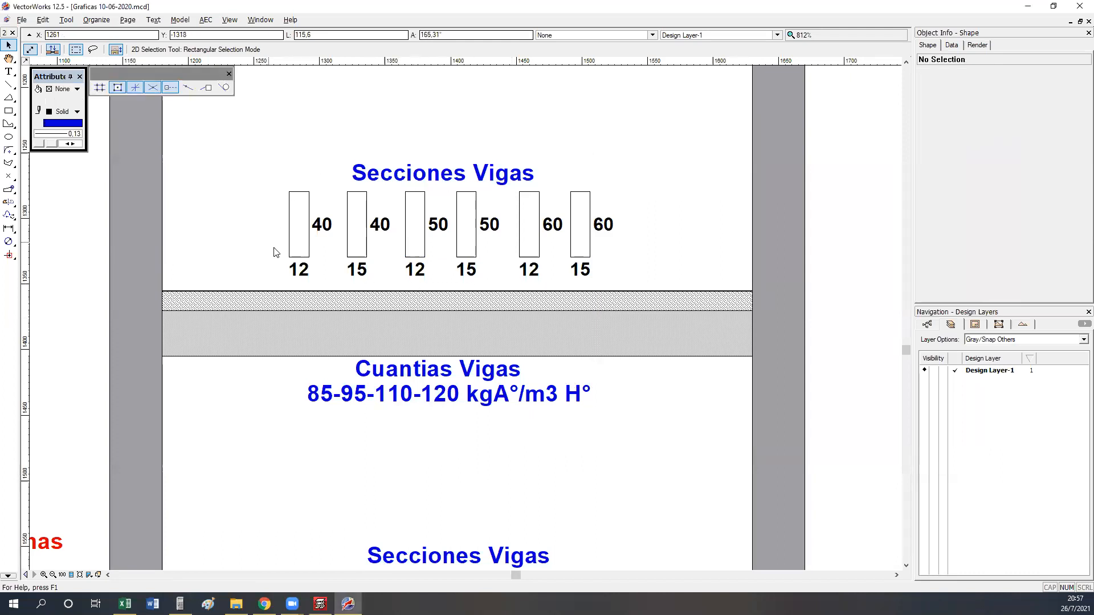
middle_click_drag(69, 320, 369, 265)
scroll(252, 479, "down", 3)
middle_click_drag(84, 241, 628, 320)
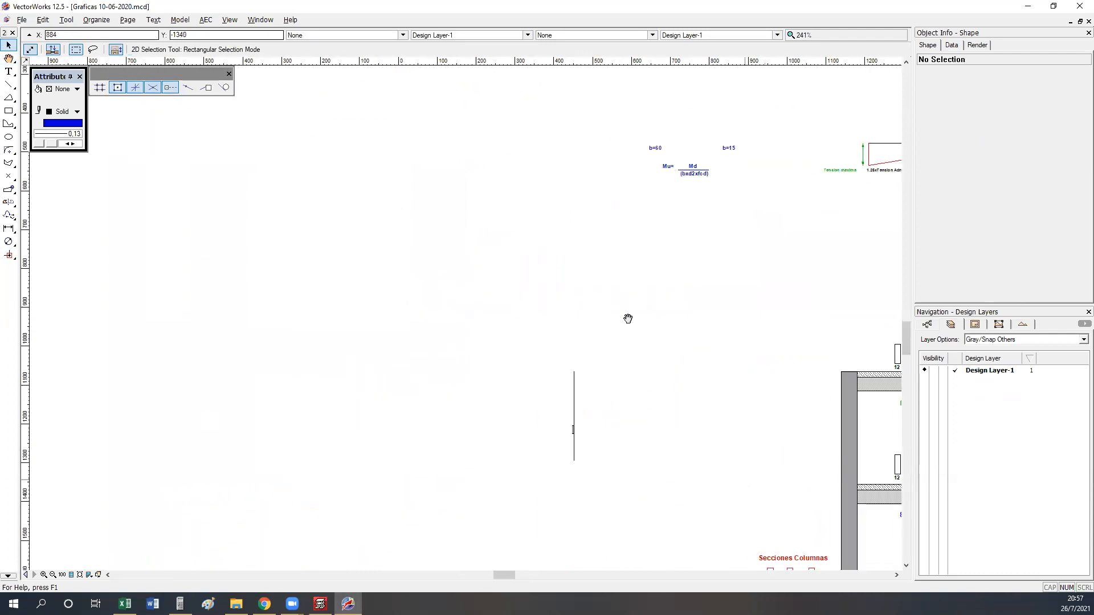
middle_click_drag(510, 127, 519, 209)
middle_click_drag(740, 483, 325, 405)
scroll(511, 506, "up", 2)
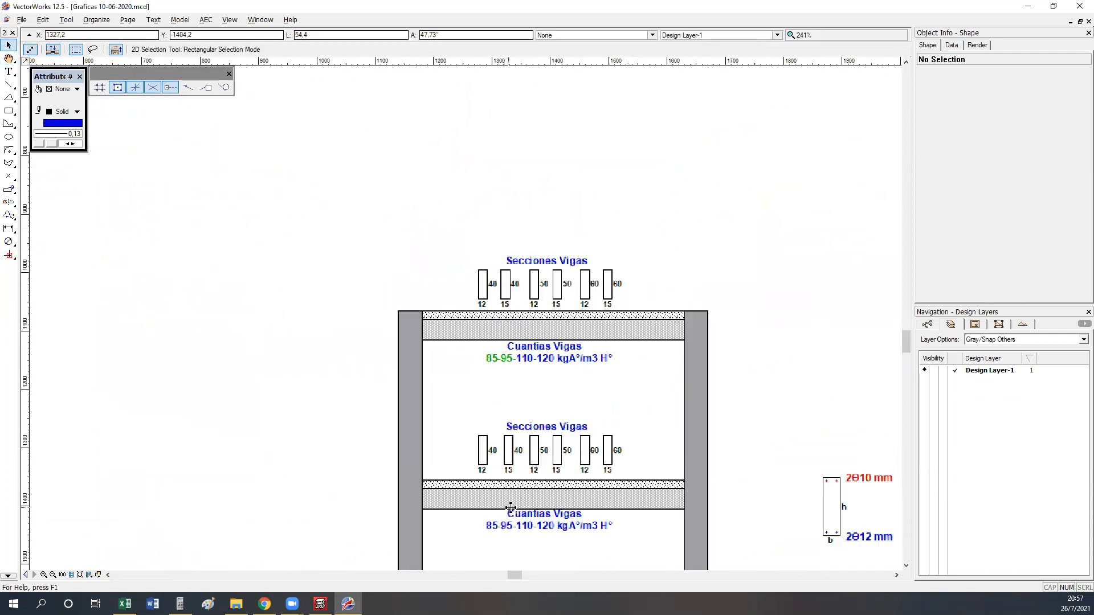
Switch to CYPECAD and show the Planta Baja layer of the Encadenados 100 template instead of Planta Subsuelo.
left_click(320, 604)
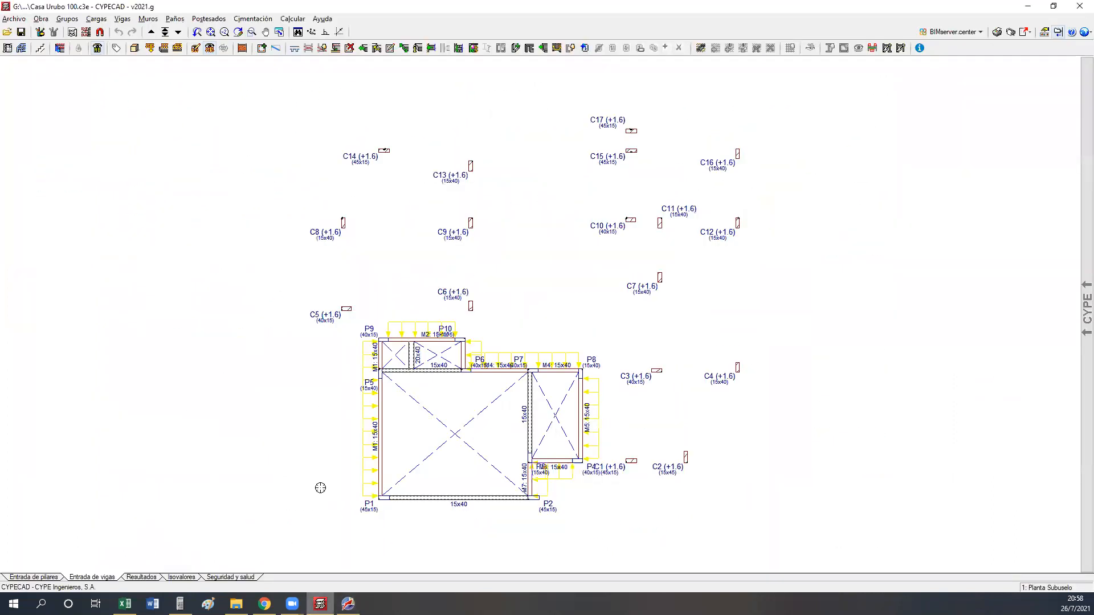
middle_click_drag(451, 369, 401, 382)
scroll(302, 366, "up", 3)
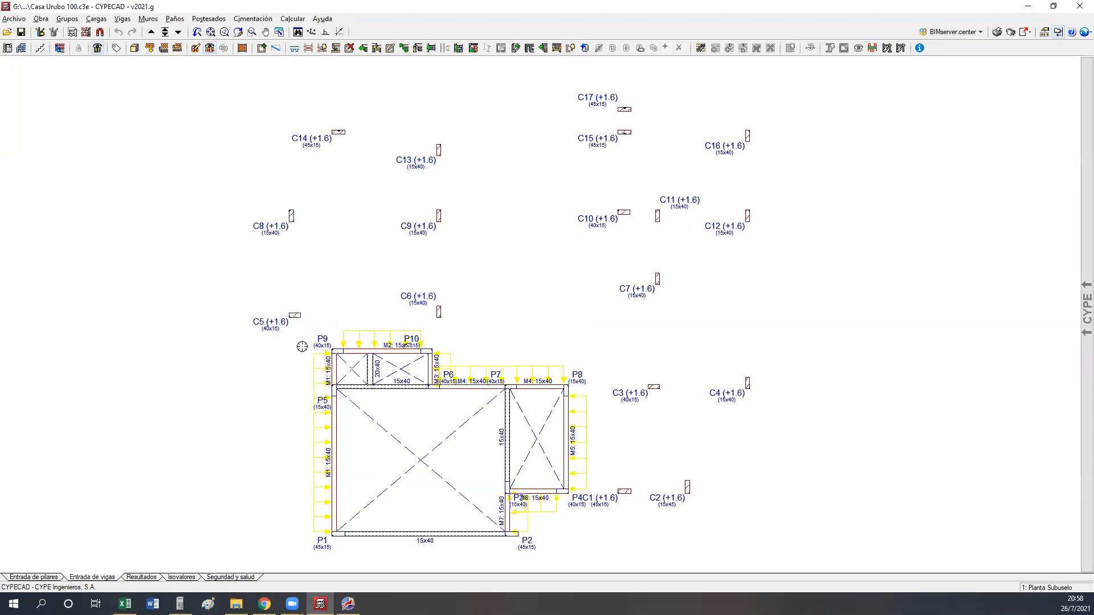
middle_click_drag(514, 182, 513, 193)
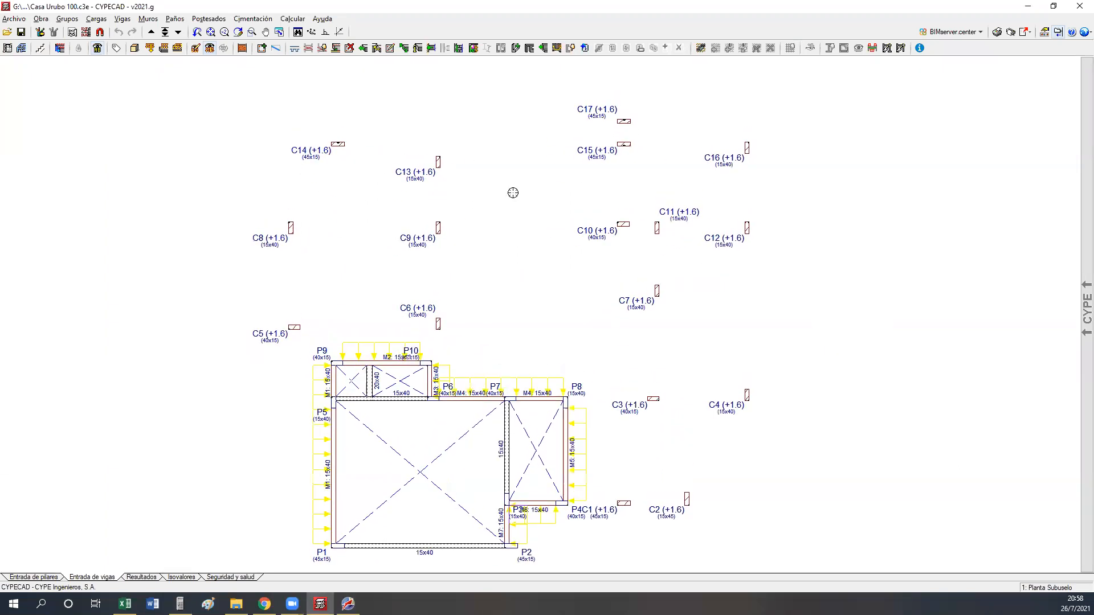
left_click(73, 32)
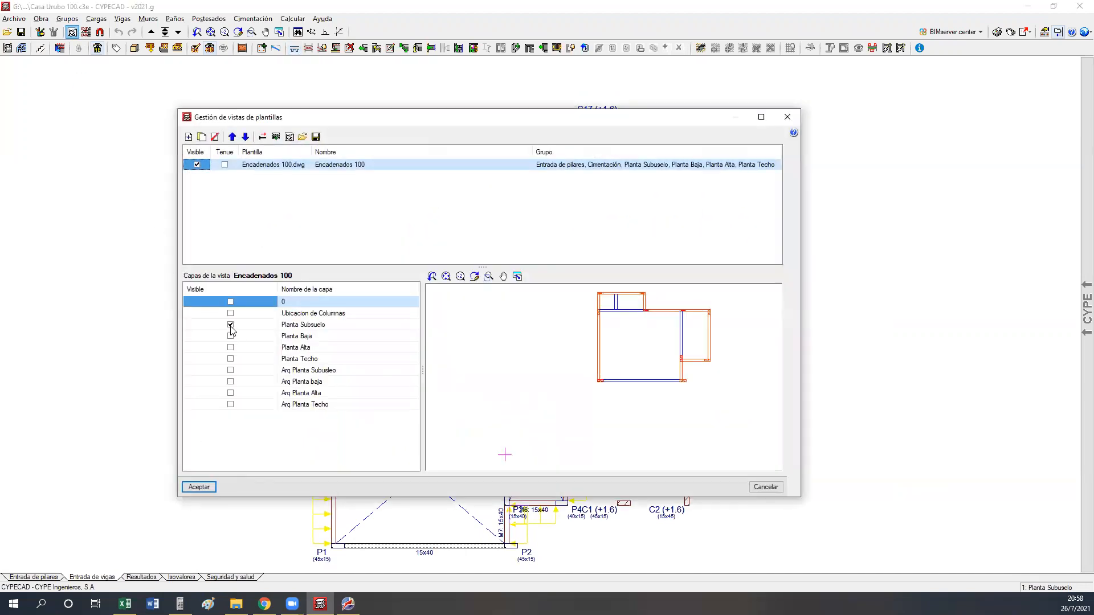
left_click(230, 325)
left_click(230, 347)
left_click(230, 336)
left_click(230, 348)
left_click(205, 486)
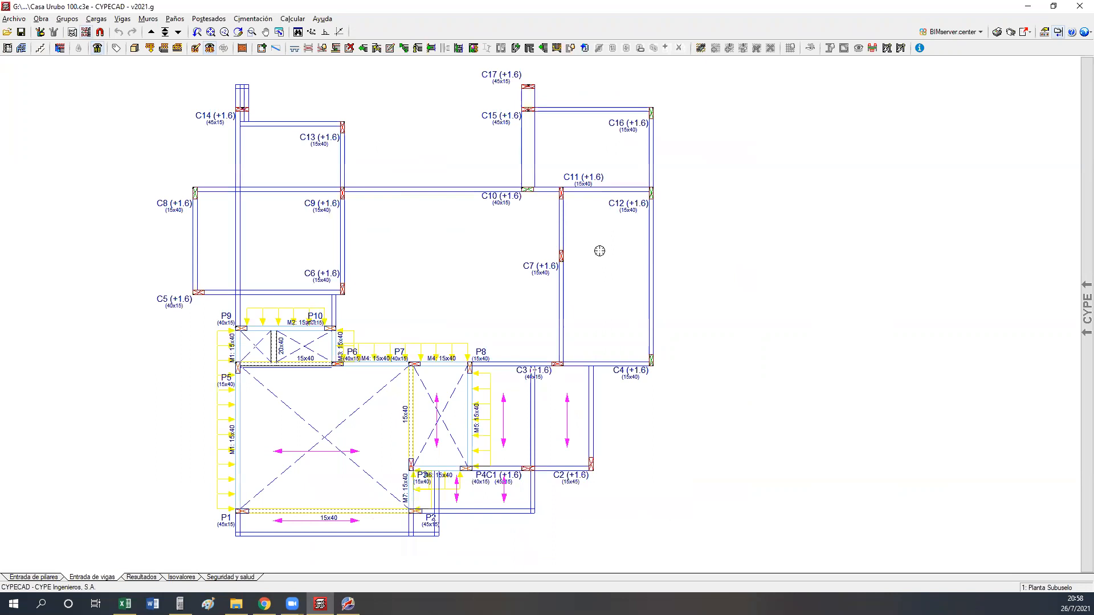
Examine the ground-floor beam layout between the columns across the whole plan, including the spans and slab directions.
middle_click_drag(565, 418, 581, 316)
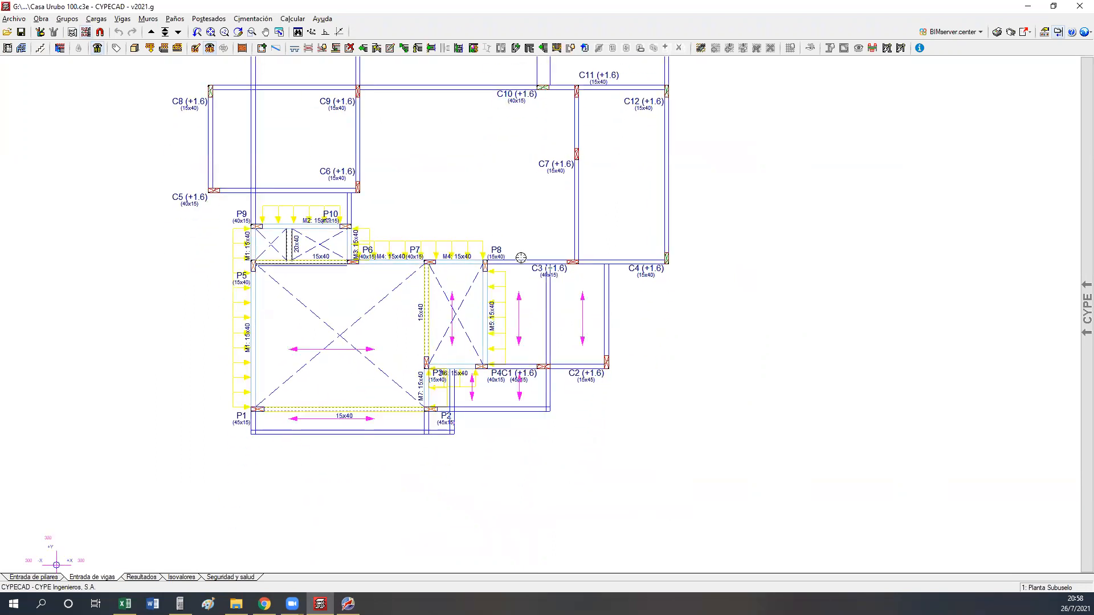
scroll(400, 412, "up", 4)
middle_click_drag(458, 406, 564, 366)
scroll(278, 439, "up", 2)
scroll(278, 438, "down", 3)
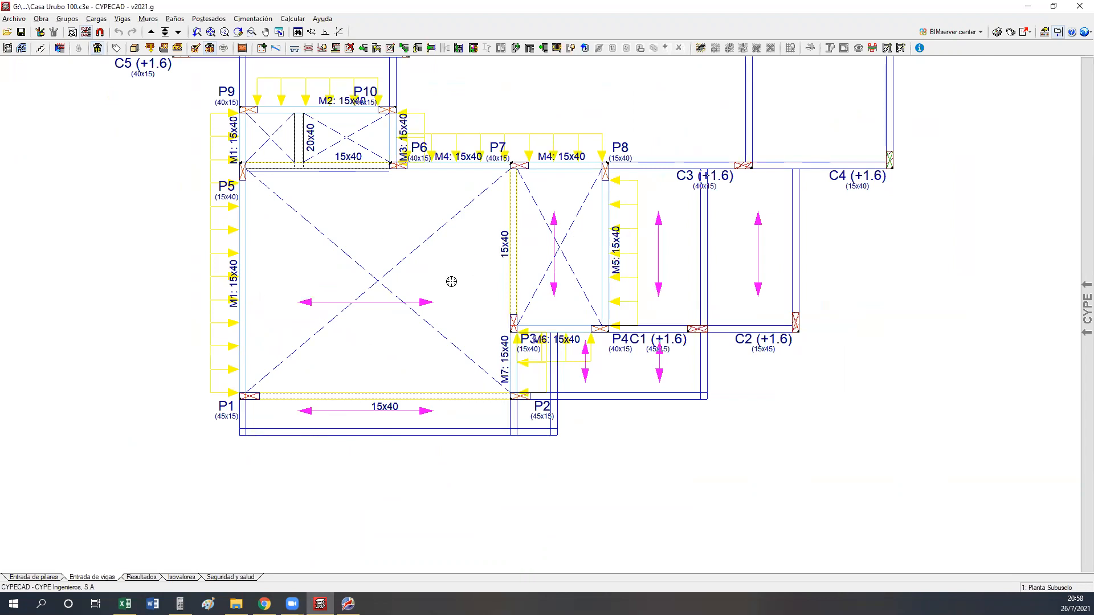
middle_click_drag(542, 219, 475, 599)
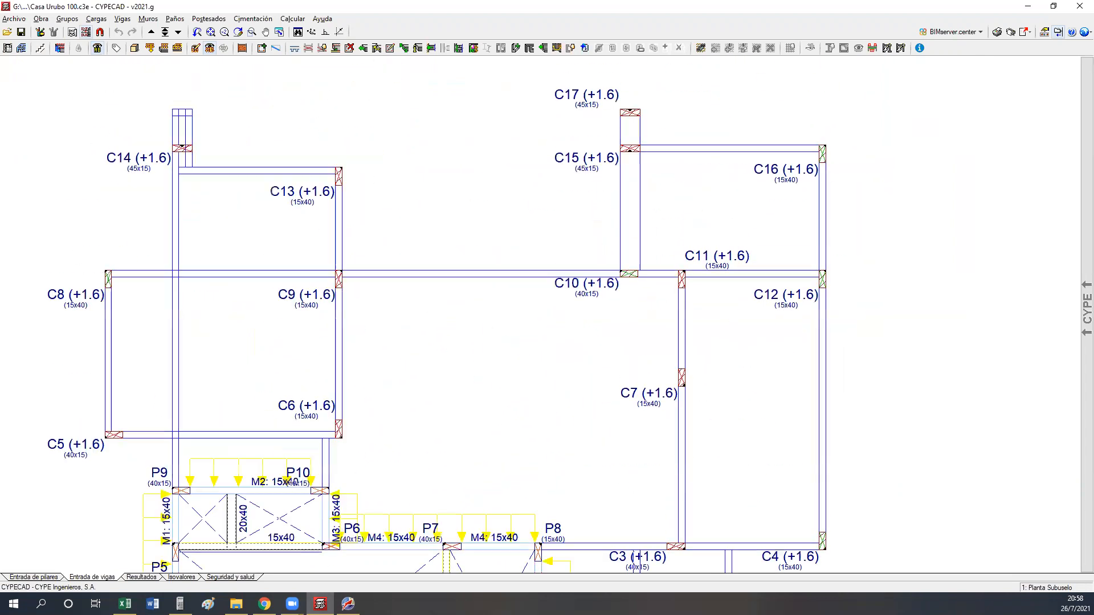
scroll(495, 527, "down", 2)
middle_click_drag(504, 324, 534, 82)
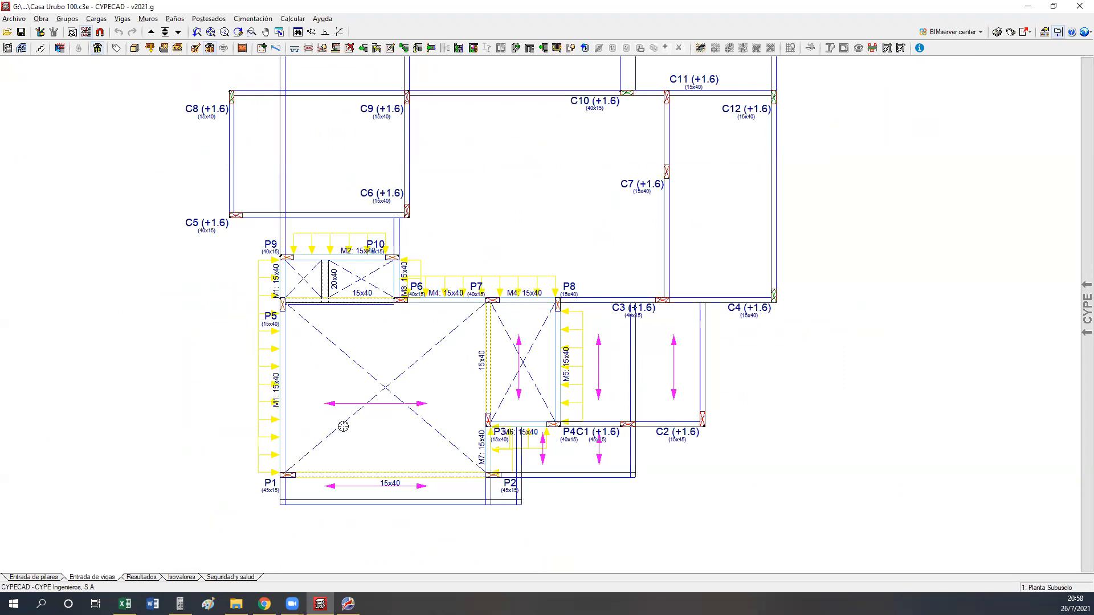
scroll(463, 529, "up", 1)
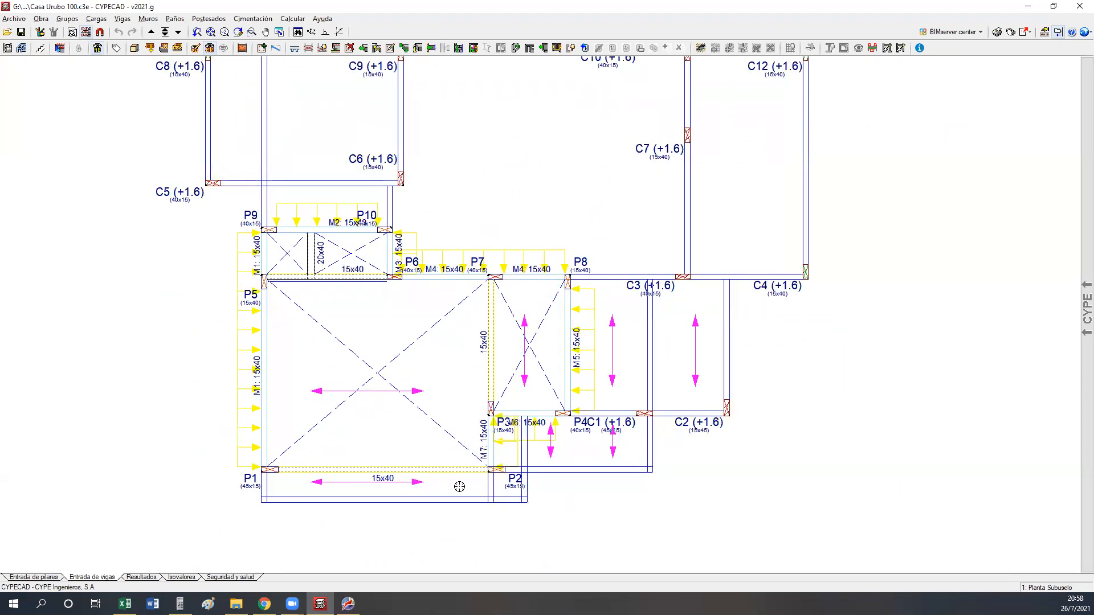
Switch to VectorWorks and compare the middle beam's section options with those of the foundation beam.
left_click(349, 604)
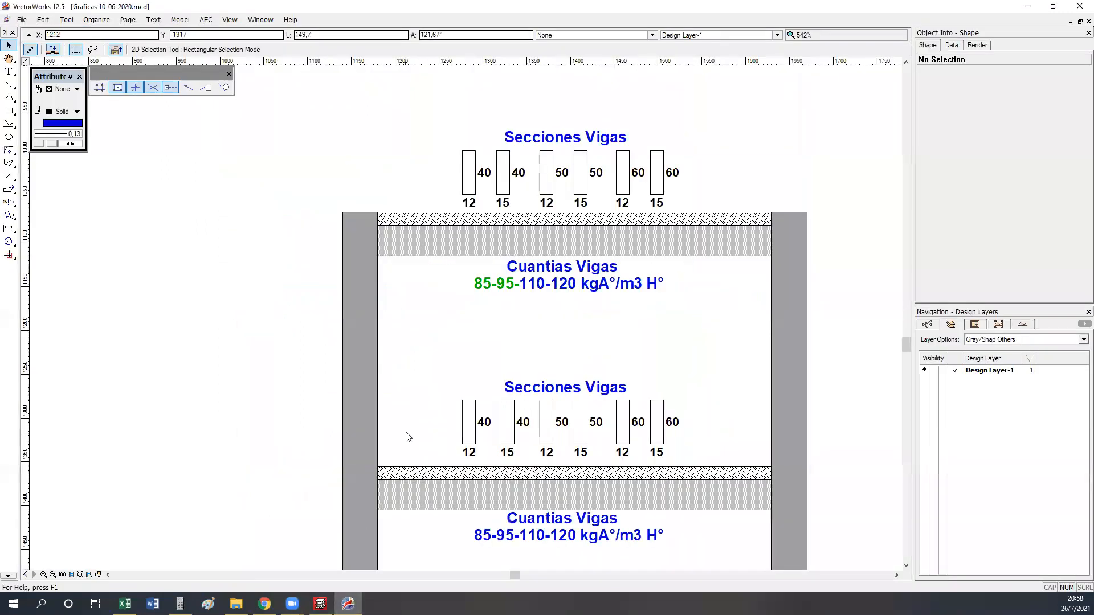
scroll(408, 437, "down", 3)
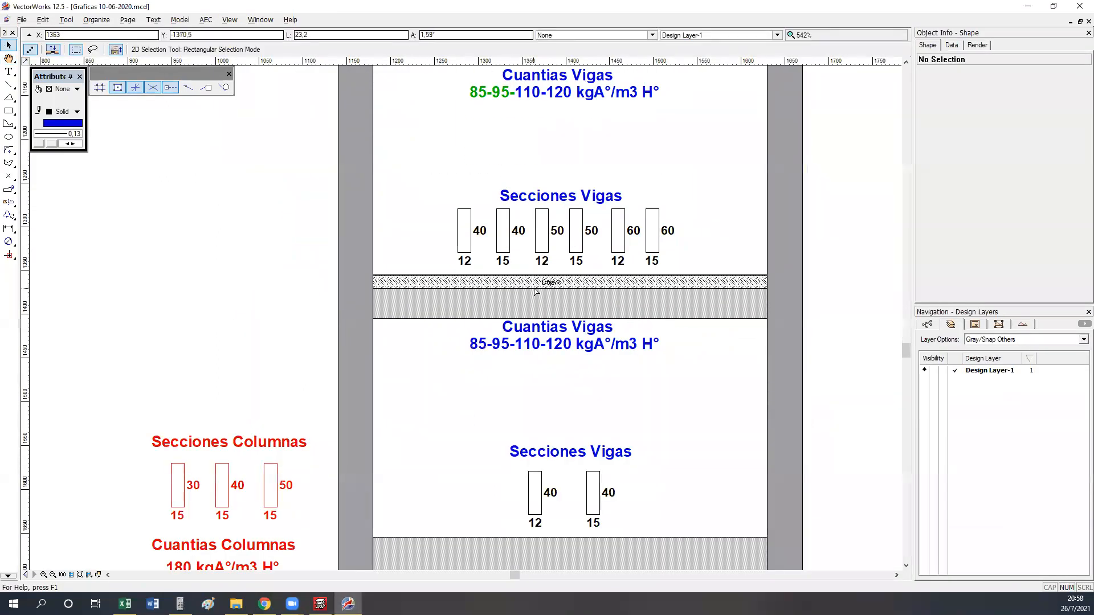
scroll(586, 243, "up", 1)
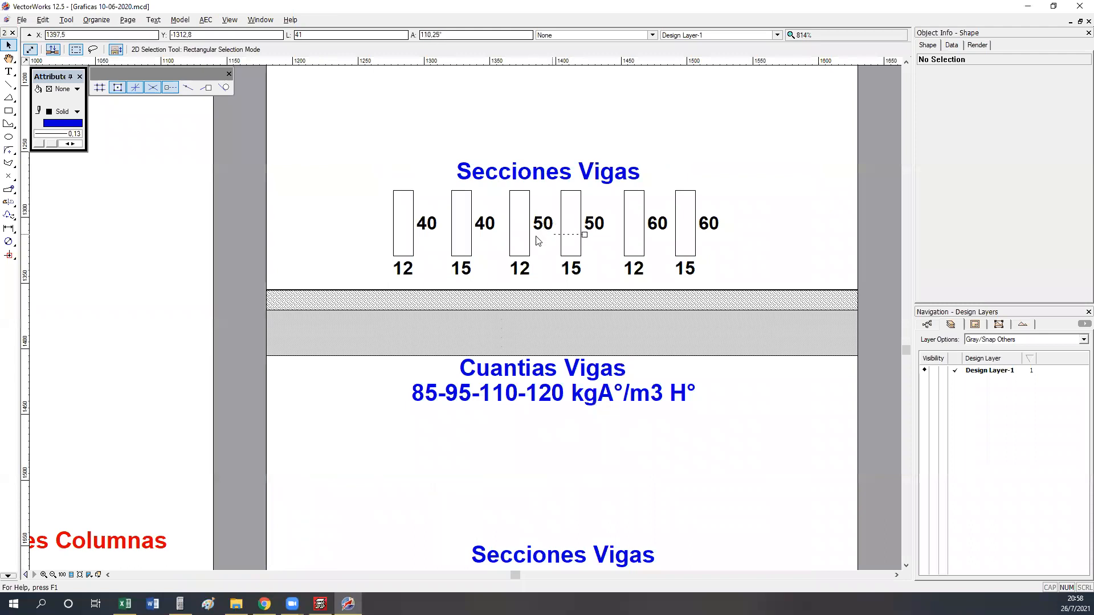
middle_click_drag(520, 460, 503, 199)
middle_click_drag(519, 412, 520, 322)
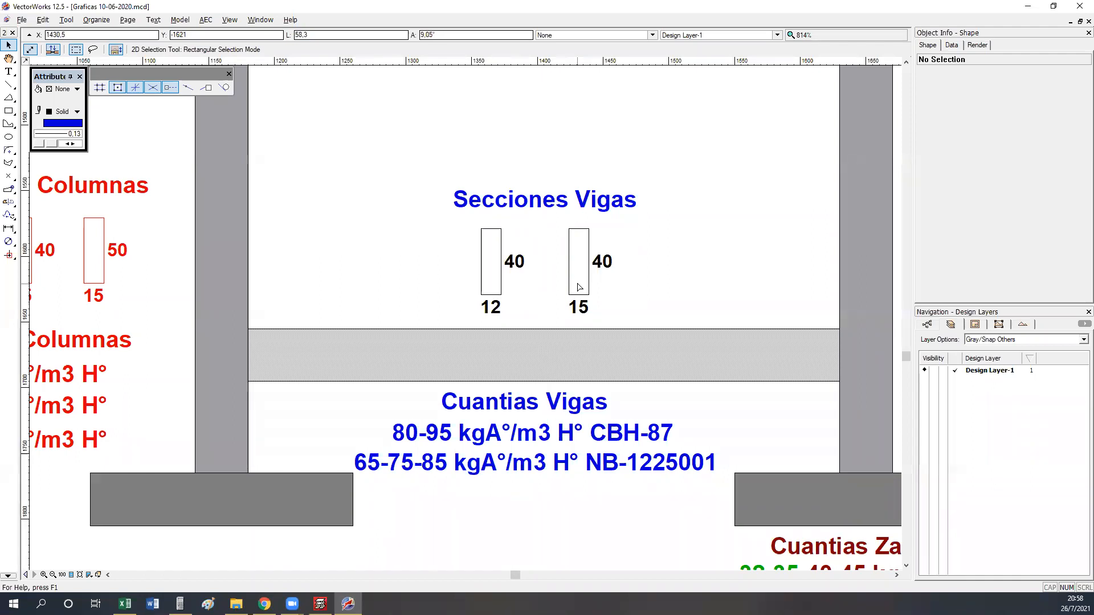
Switch back to CYPECAD and define the current beam as a dropped beam, 15 cm wide and 40 cm deep.
left_click(349, 604)
scroll(574, 271, "down", 3)
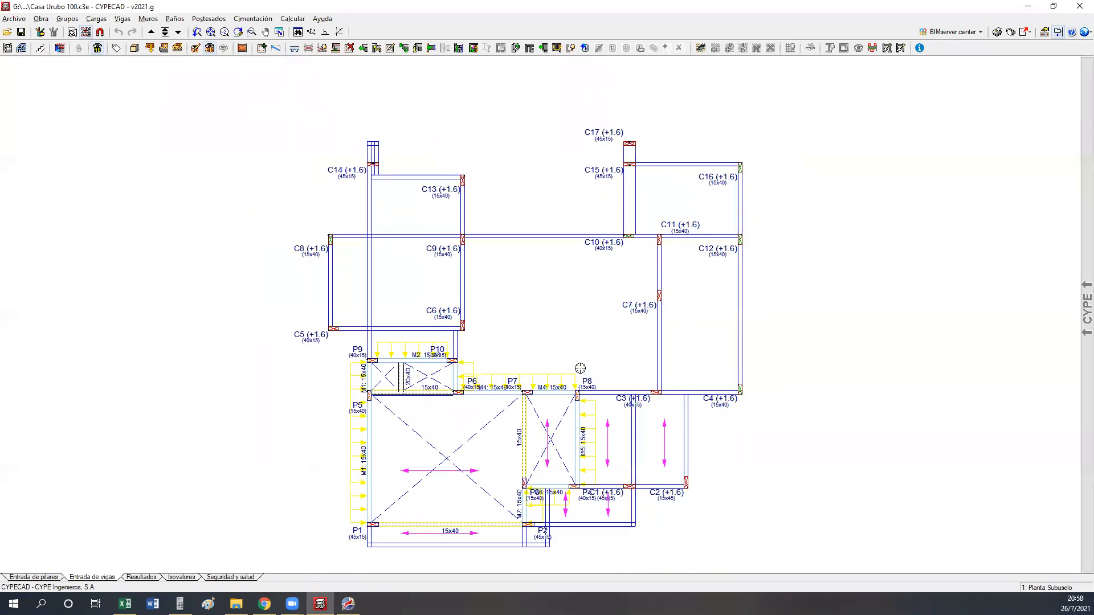
middle_click_drag(580, 360, 541, 353)
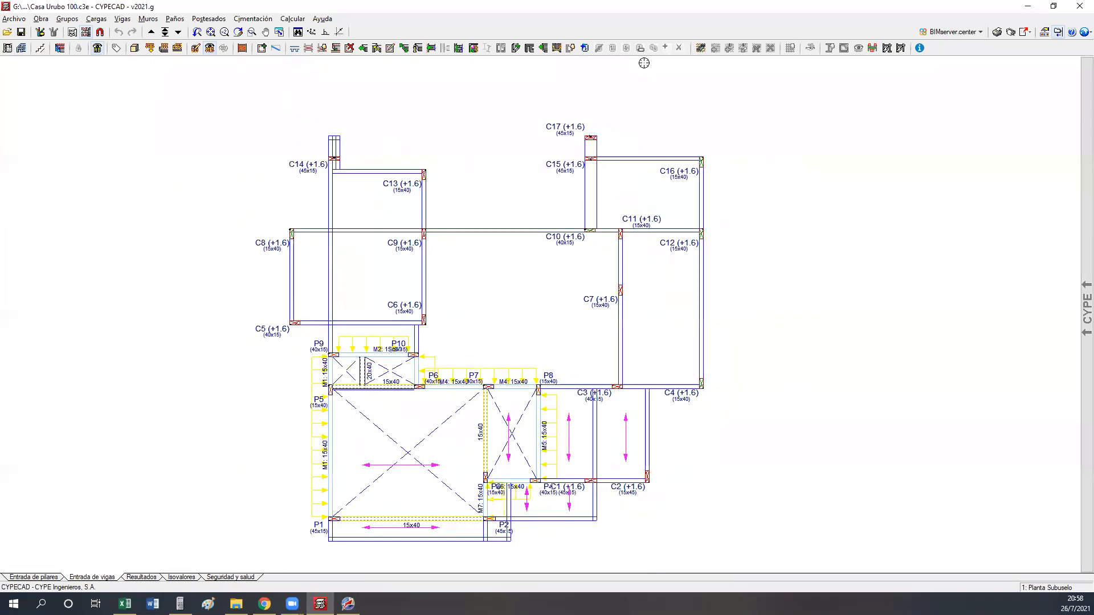
left_click_drag(214, 106, 748, 379)
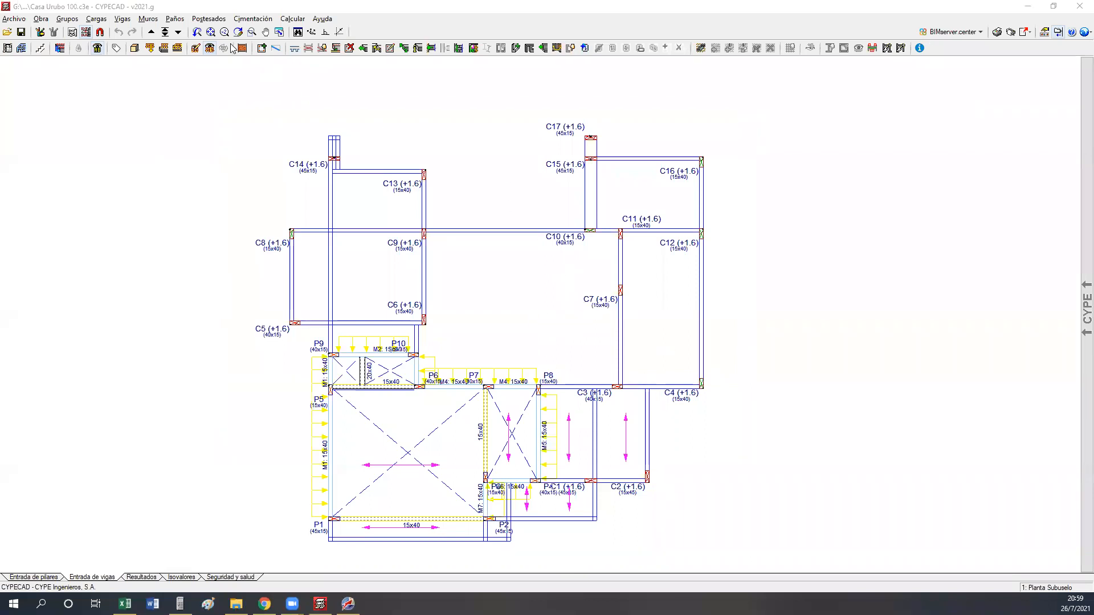
left_click(122, 19)
left_click(126, 33)
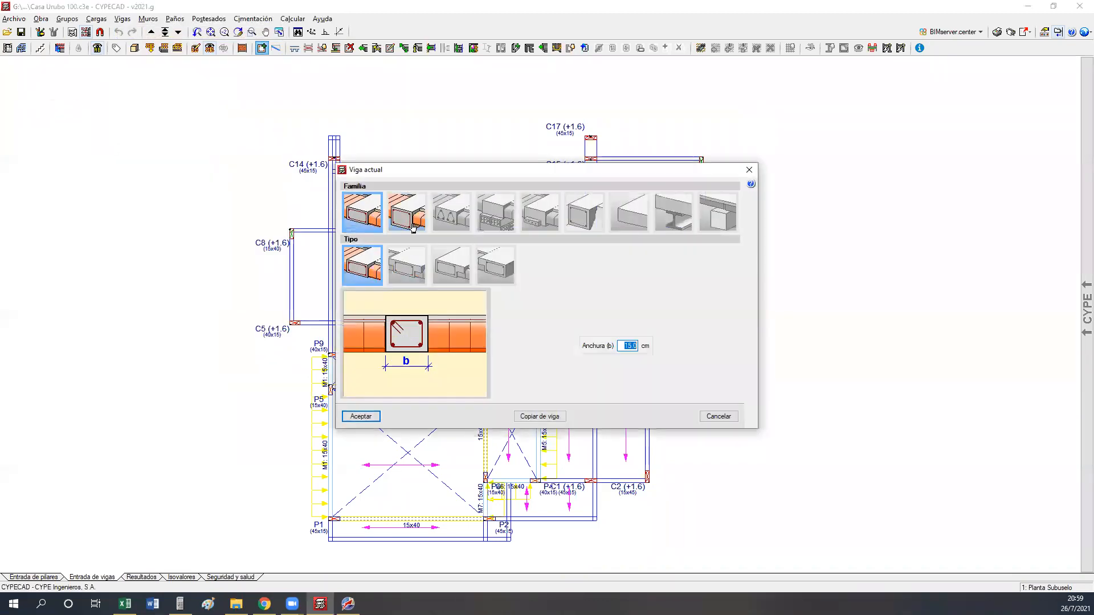
left_click(406, 221)
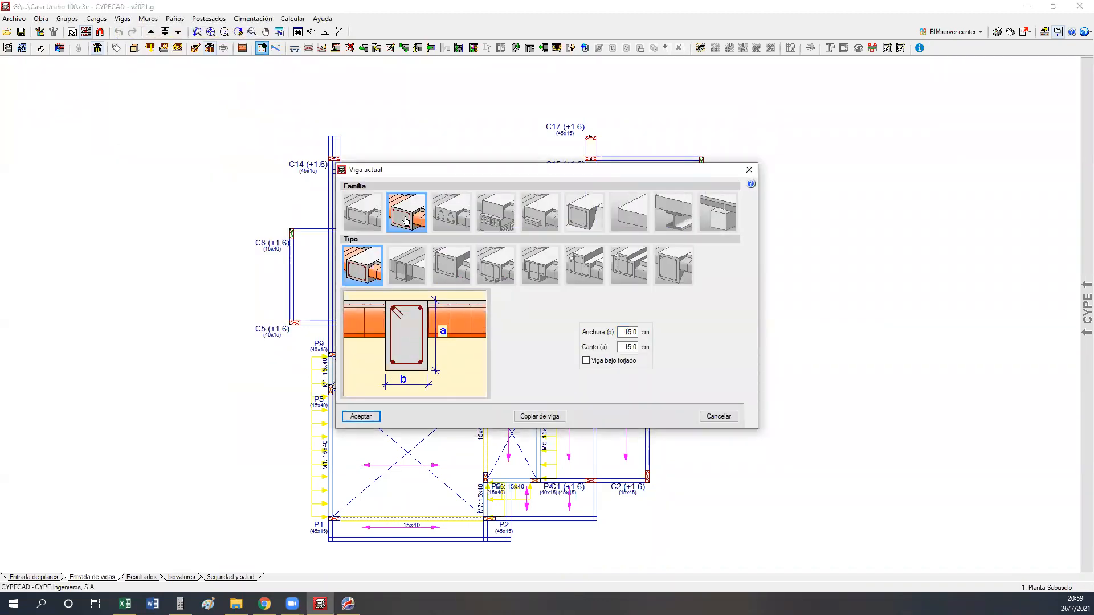
left_click(625, 347)
double_click(624, 346)
type("40")
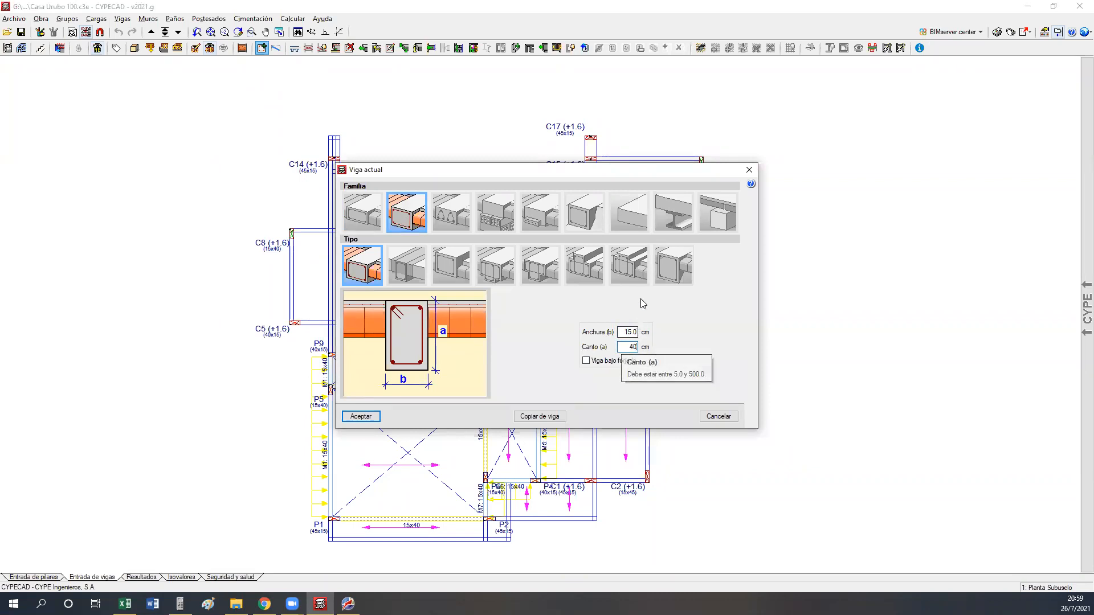
left_click(362, 417)
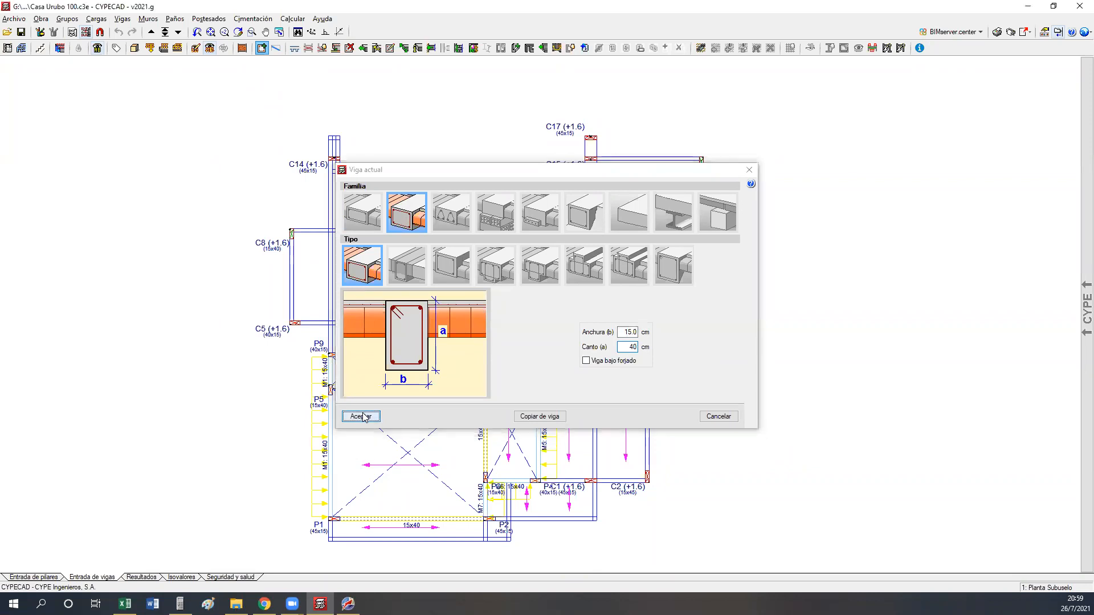
Go up one floor group to Planta Baja with beam entry active.
scroll(267, 302, "up", 3)
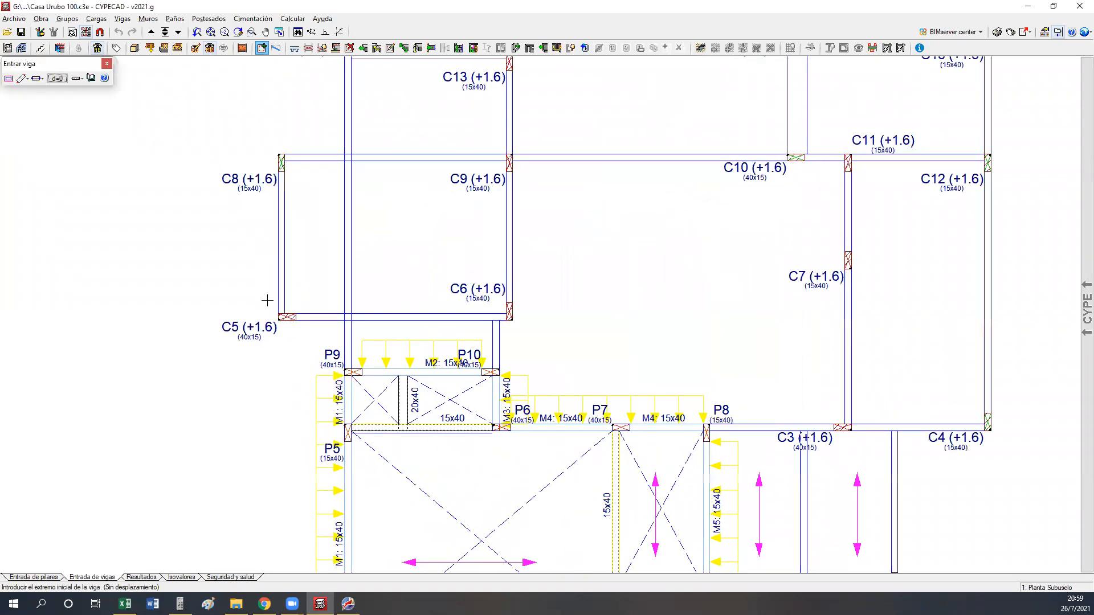
scroll(267, 300, "up", 1)
scroll(268, 300, "down", 1)
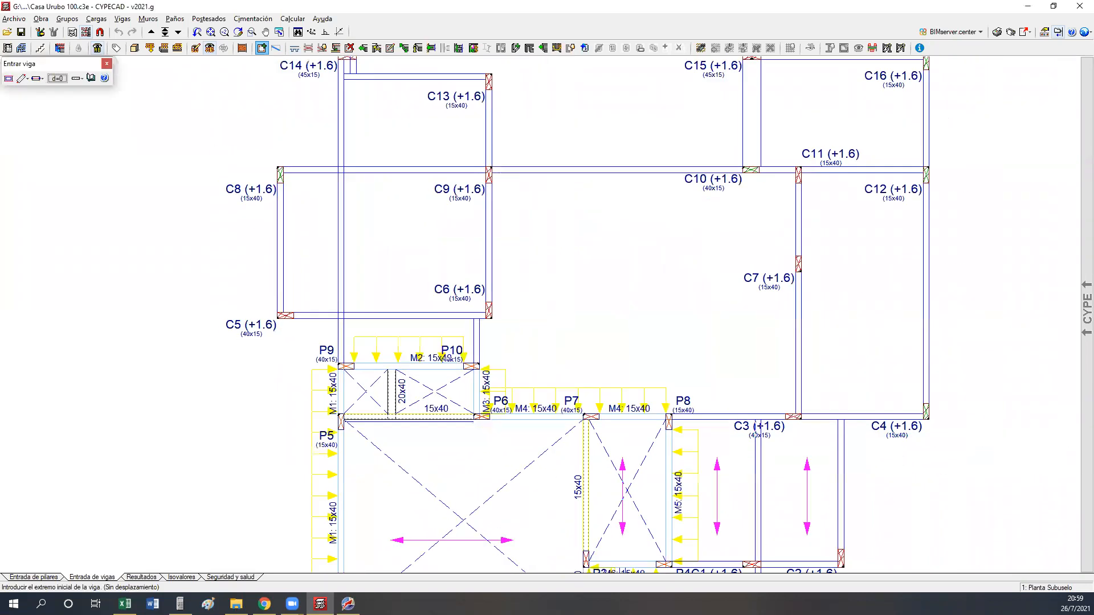
left_click(152, 33)
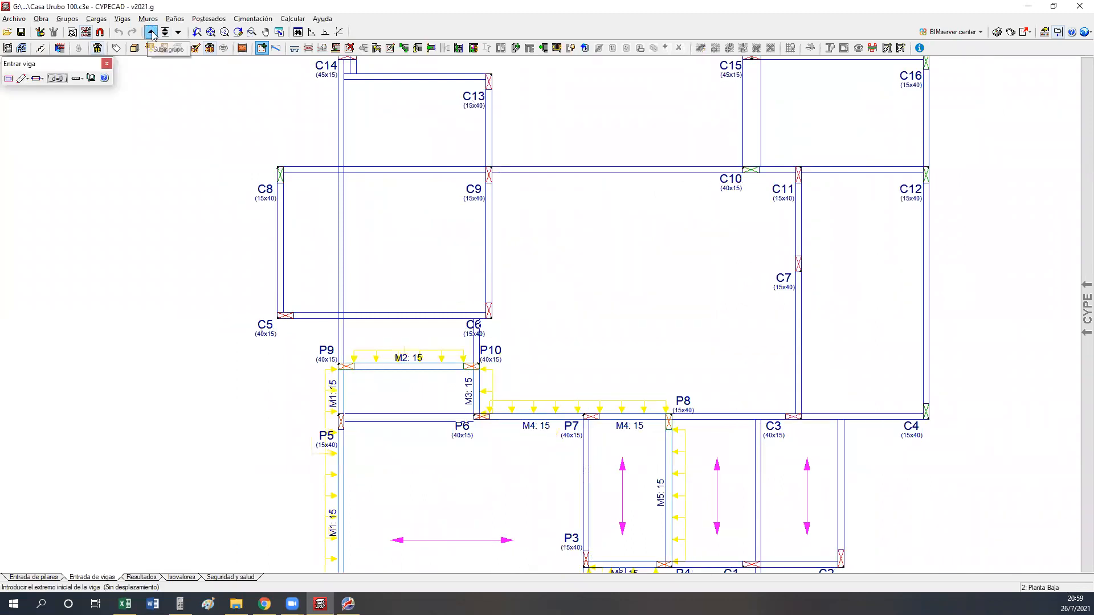
scroll(254, 260, "down", 1)
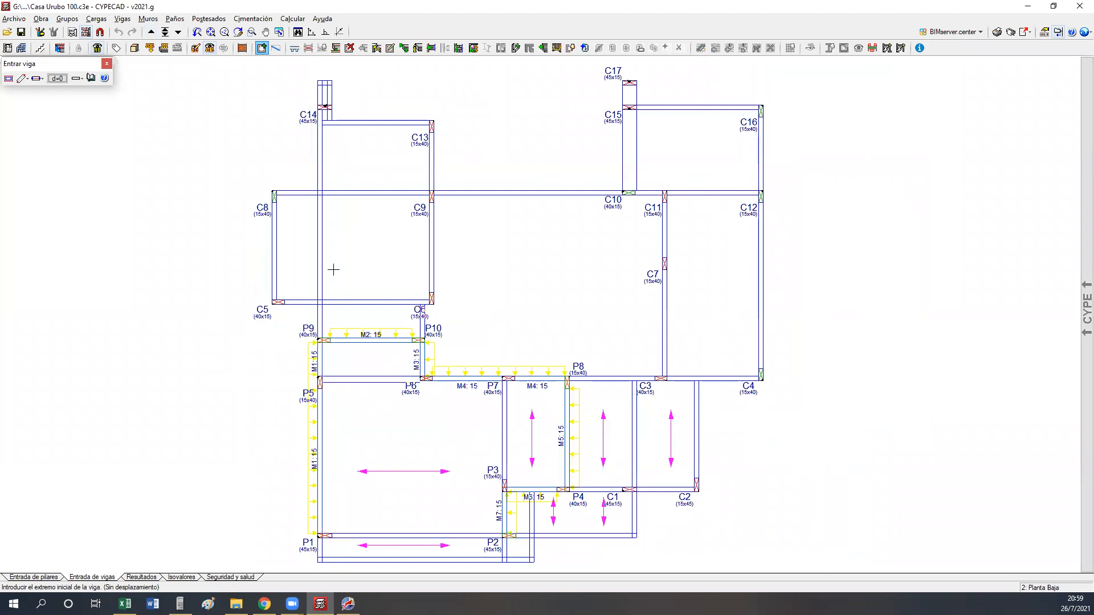
scroll(299, 337, "up", 1)
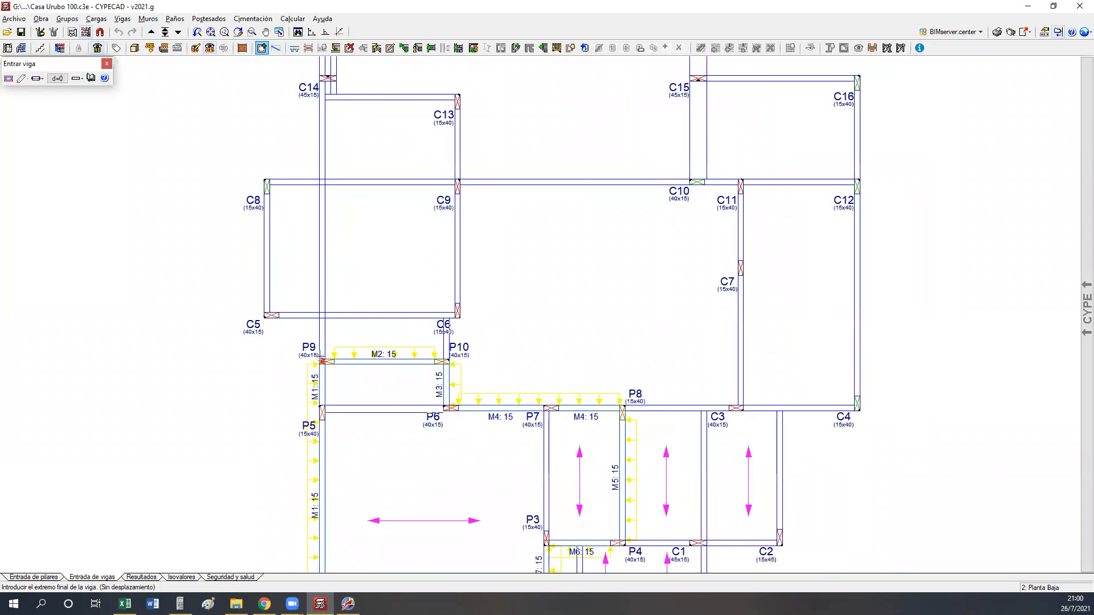
left_click(267, 183)
middle_click_drag(294, 161, 307, 210)
scroll(306, 209, "up", 3)
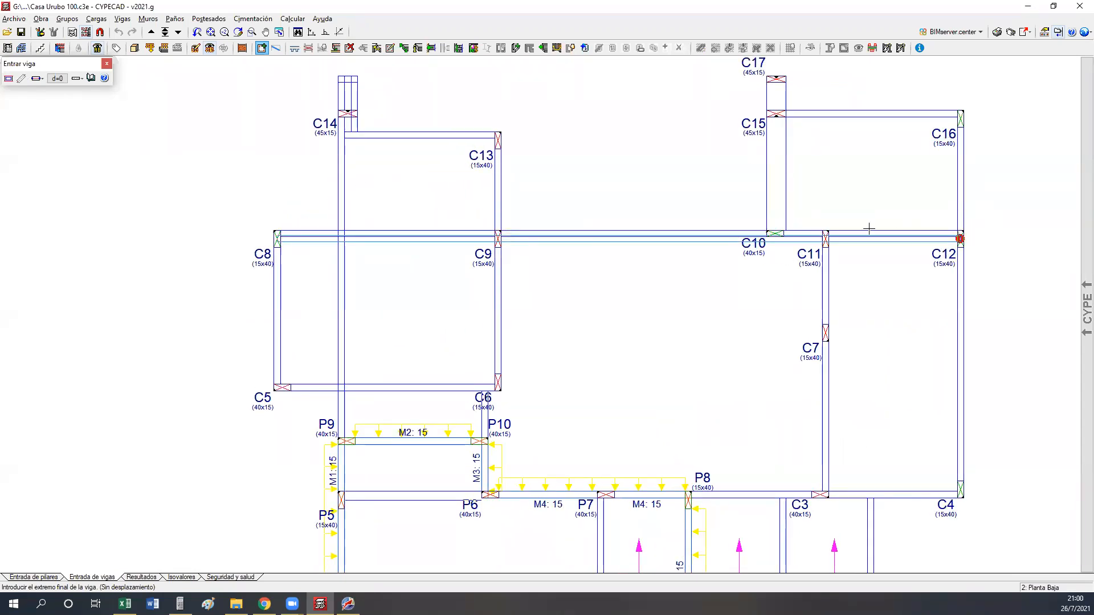
scroll(825, 229, "up", 2)
scroll(756, 234, "down", 1)
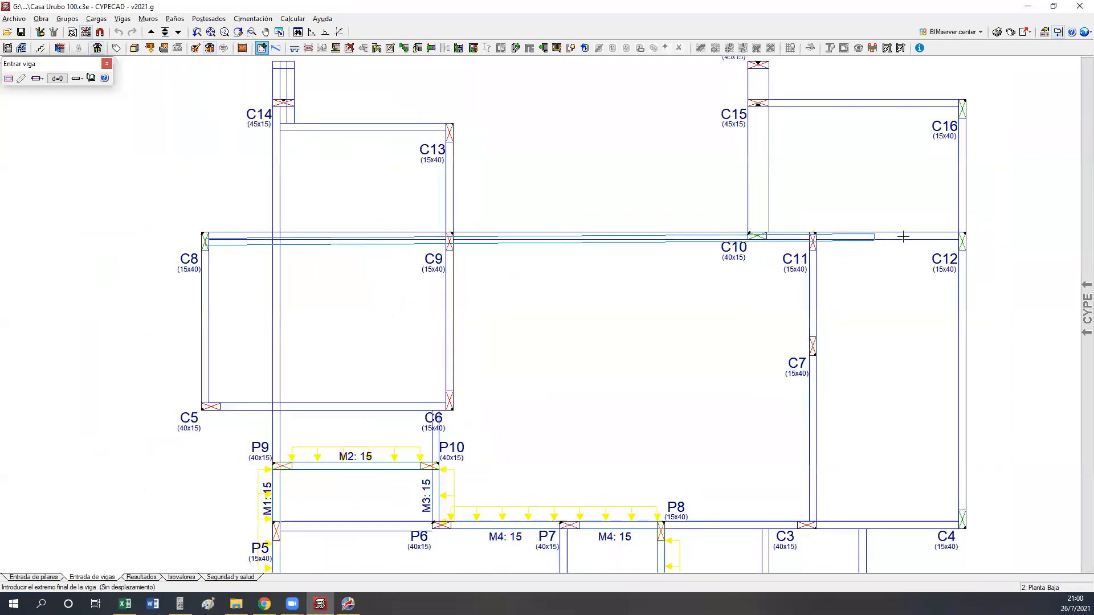
left_click(963, 235)
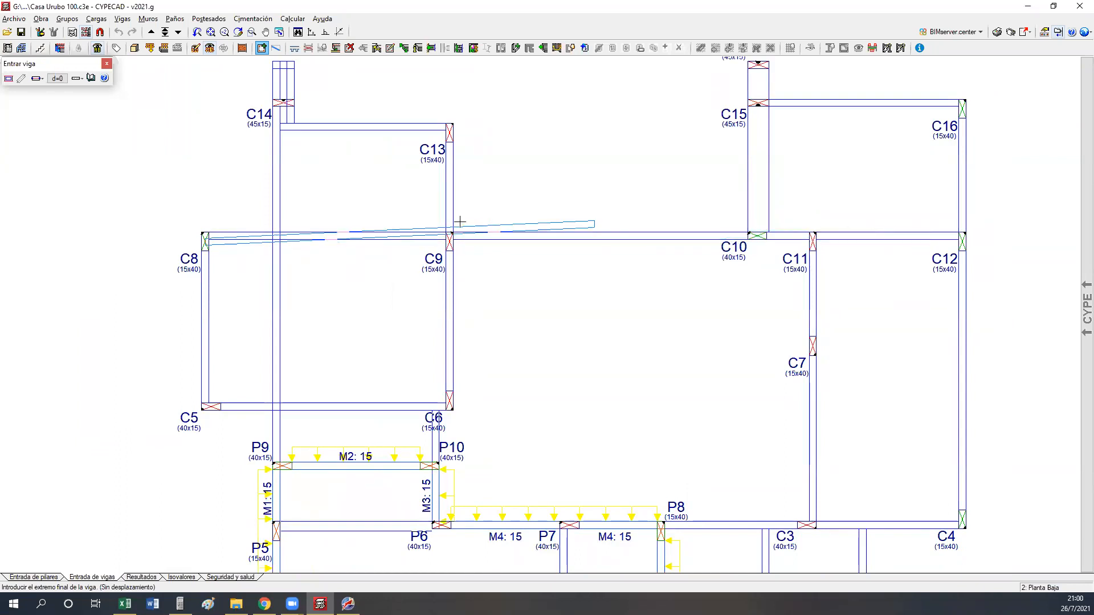
right_click(404, 229)
left_click(206, 233)
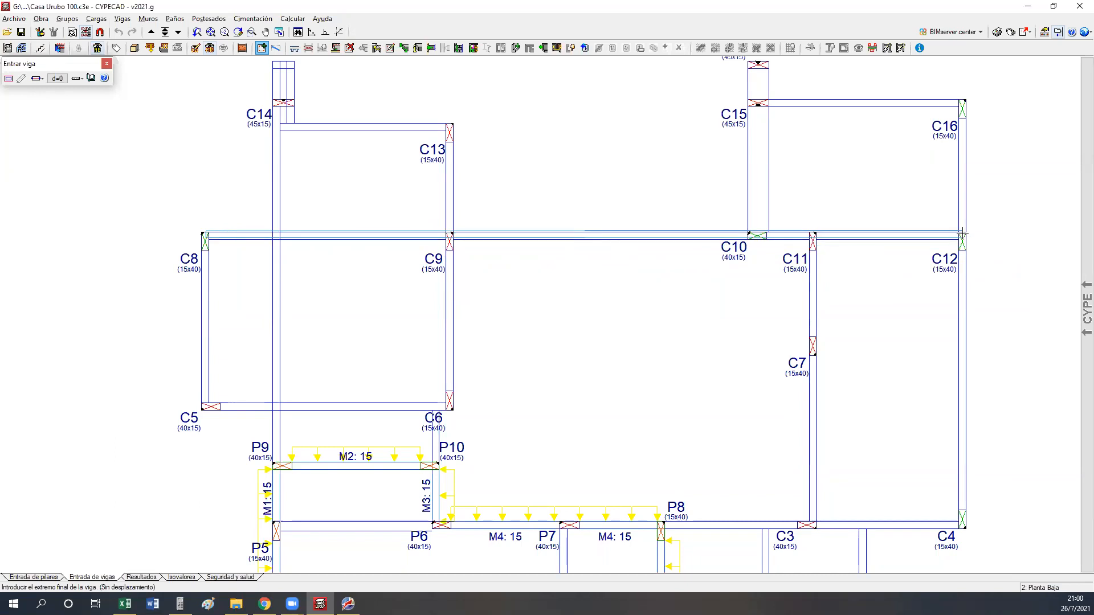
left_click(962, 232)
Enter the 15x40 beams span by span along the line C8, C9, C10, C11 and C12.
scroll(249, 246, "up", 2)
left_click(181, 242)
left_click(510, 244)
left_click(509, 241)
left_click(919, 235)
left_click(917, 238)
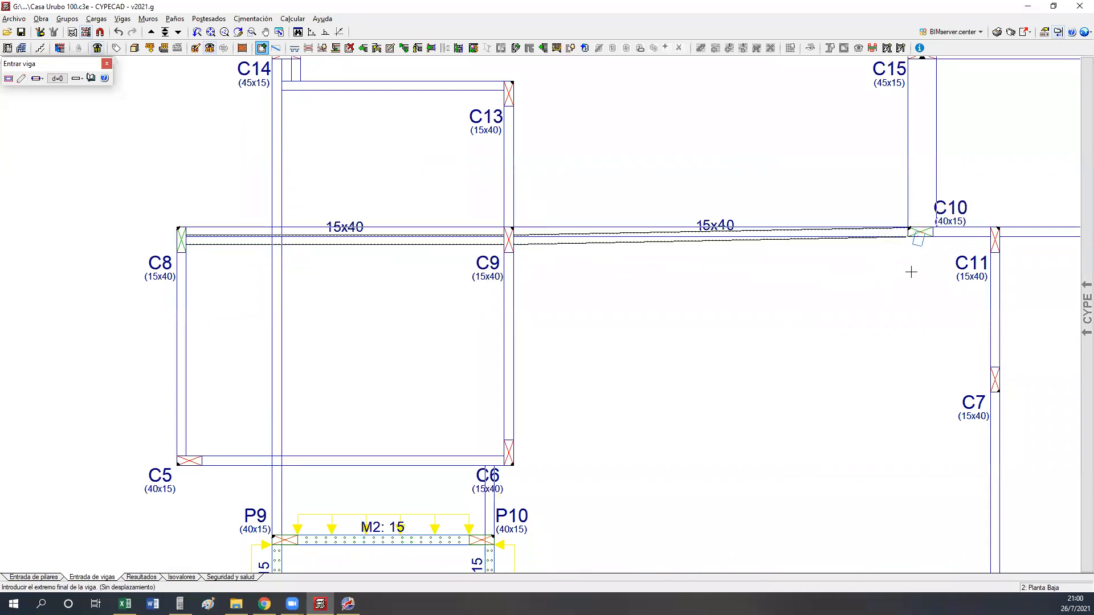
middle_click_drag(911, 272, 520, 250)
left_click(611, 219)
left_click(611, 219)
left_click(821, 218)
Enter the 15x40 beam from column C13 through C9 to C6.
scroll(823, 218, "down", 1)
scroll(823, 219, "down", 1)
middle_click_drag(241, 103, 281, 100)
scroll(250, 170, "up", 1)
left_click(489, 110)
left_click(489, 423)
Enter 15x40 beams from column C5 to C6 and from C8 to C5.
middle_click_drag(406, 419, 423, 352)
middle_click_drag(347, 331, 410, 338)
left_click(292, 369)
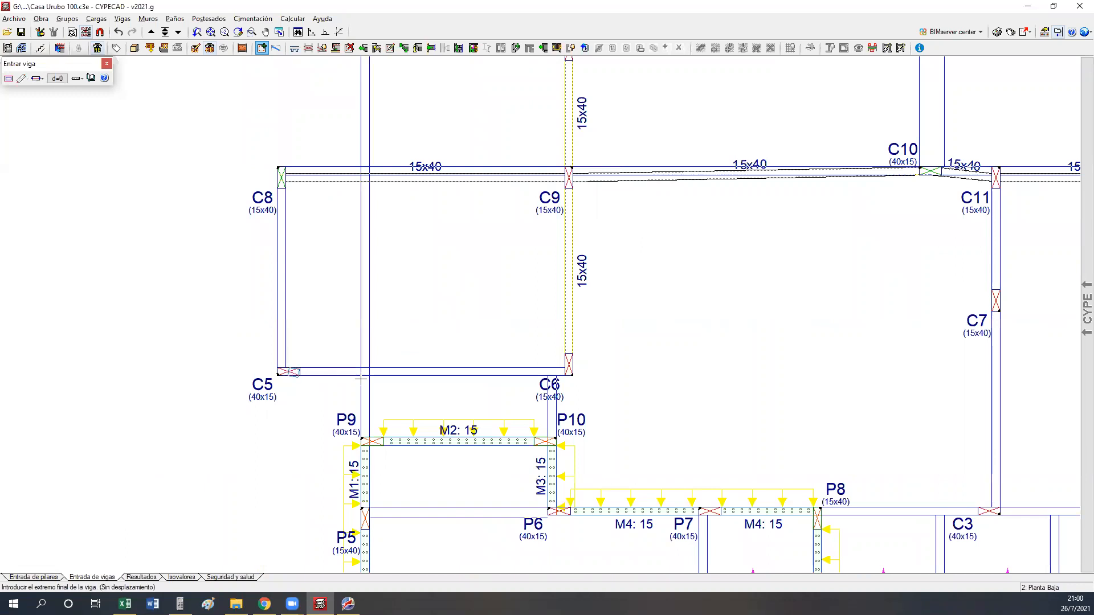
left_click(569, 363)
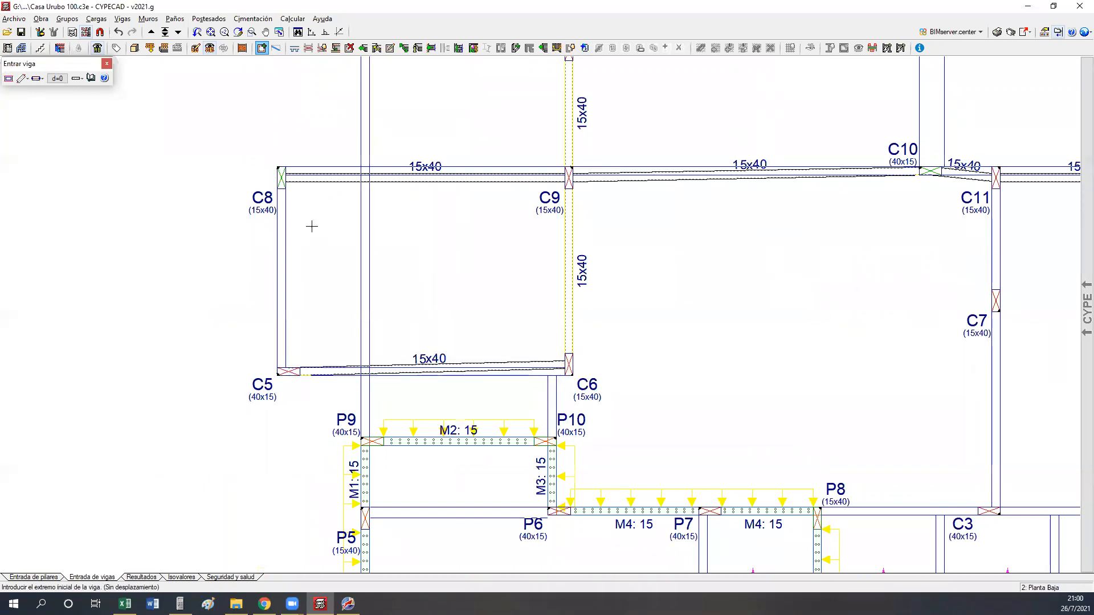
left_click(281, 177)
left_click(289, 372)
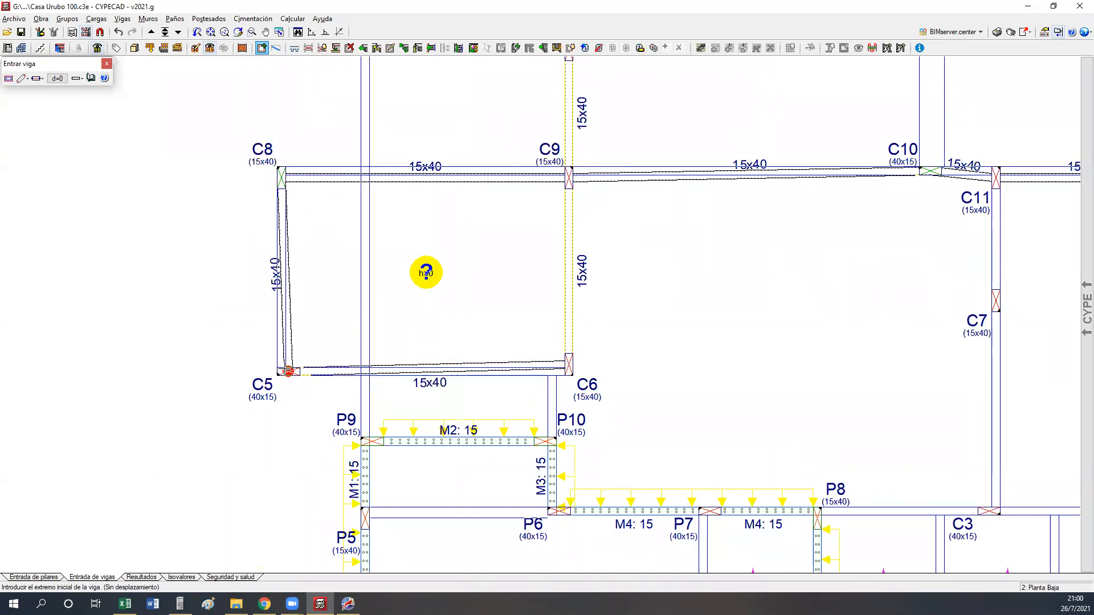
Enter 15x40 beams from column P9 to C14 and from P10 to the C5–C6 beam.
left_click(426, 273)
middle_click_drag(427, 273, 428, 452)
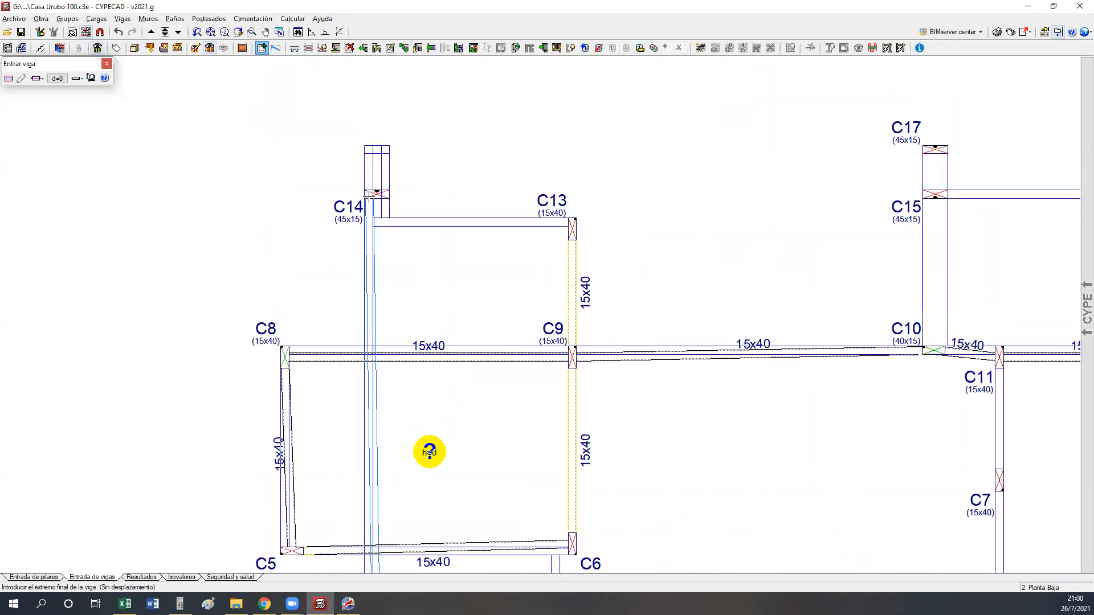
left_click(368, 195)
middle_click_drag(513, 548, 518, 312)
scroll(538, 386, "up", 1)
scroll(575, 368, "up", 2)
left_click(557, 396)
left_click(557, 220)
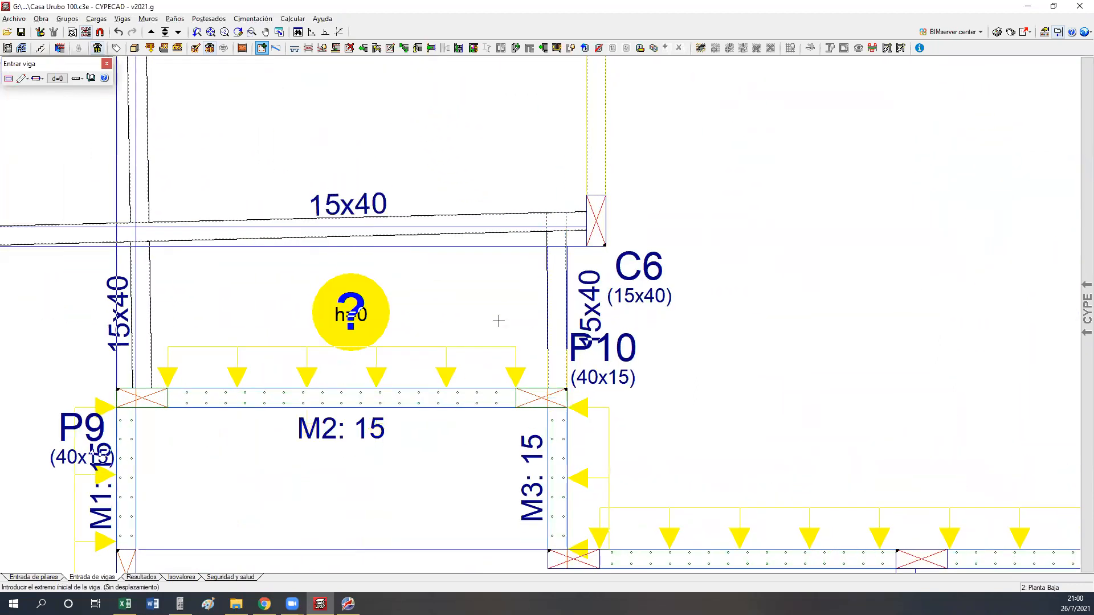
Enter the 15x40 beams from column C3 to C7 and from C7 to C11.
scroll(499, 321, "down", 3)
middle_click_drag(673, 325, 349, 340)
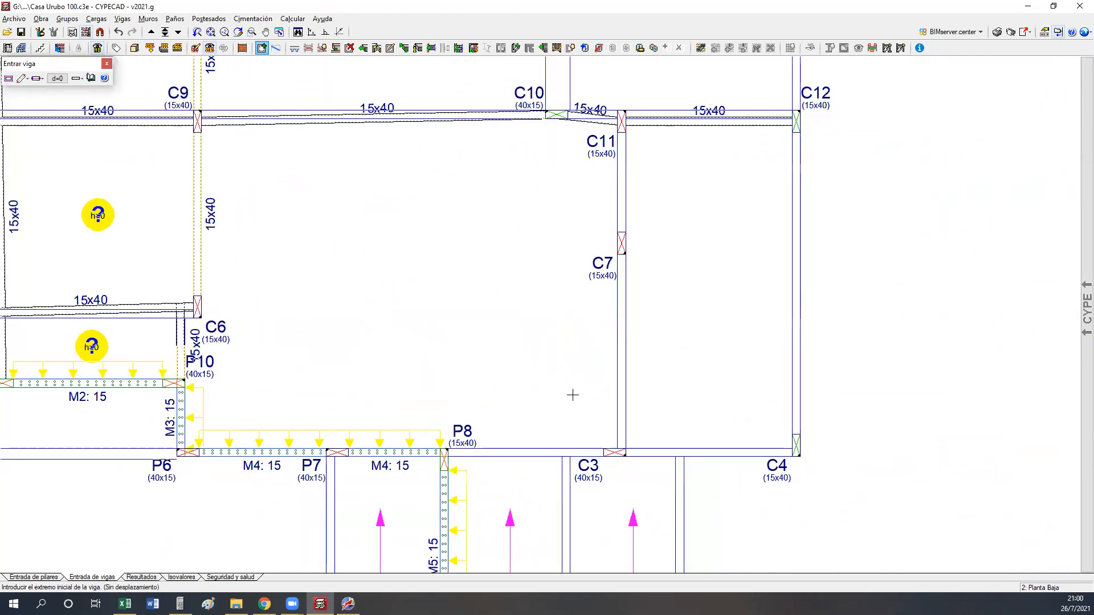
left_click(608, 455)
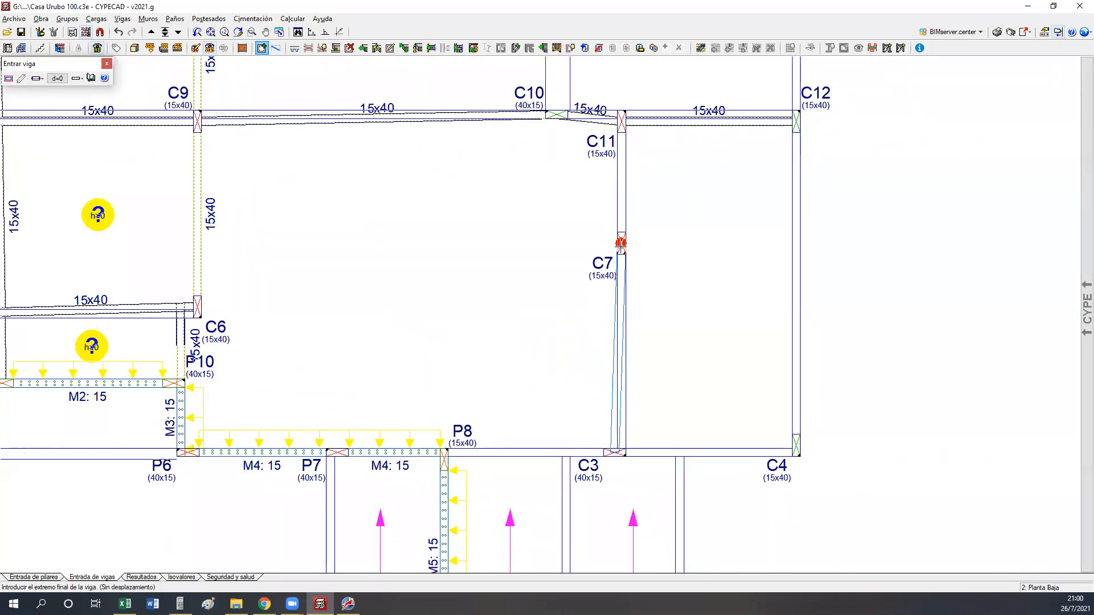
left_click(631, 245)
left_click(622, 243)
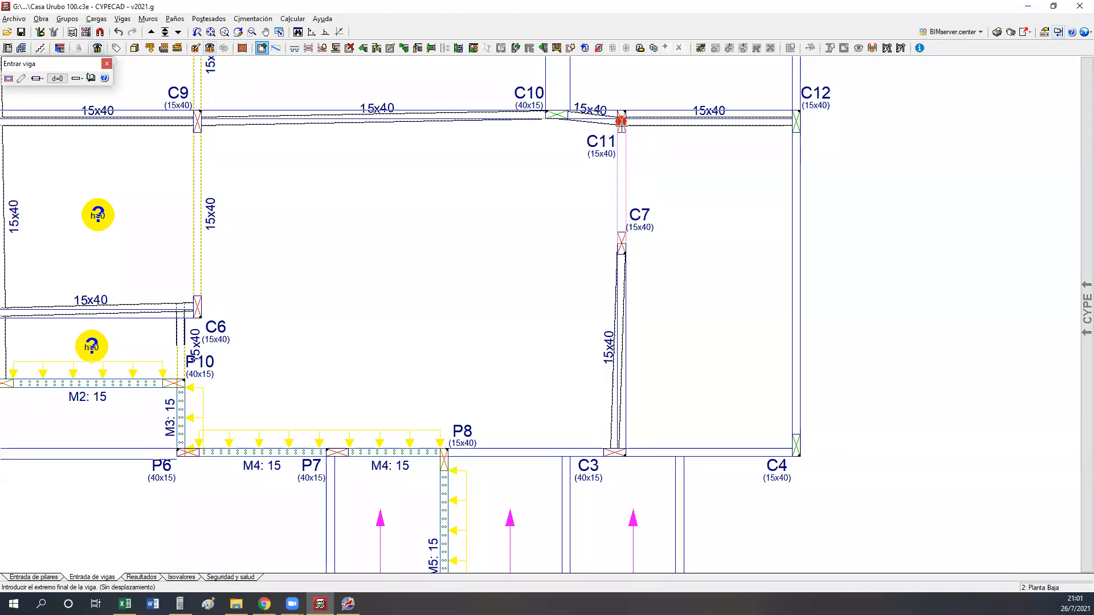
left_click(621, 121)
Enter the 15x40 beams from column C4 to C12, from C12 to C16 and from C16 to C15.
left_click(796, 442)
middle_click_drag(788, 433, 762, 614)
left_click(772, 326)
left_click(778, 329)
left_click(776, 180)
left_click(776, 169)
left_click(534, 165)
Enter a 15x40 beam from the P9–C14 beam to column C13.
middle_click_drag(283, 264, 723, 340)
scroll(432, 224, "up", 5)
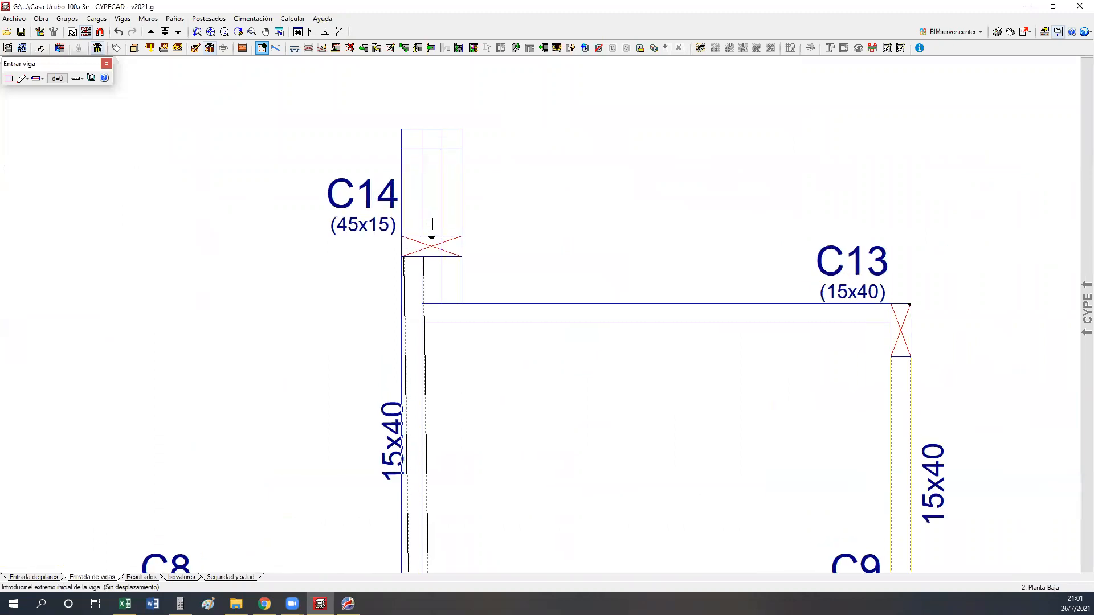
scroll(432, 224, "up", 1)
left_click(411, 321)
left_click(933, 366)
Enter the short 15x40 beams of the overhang at C14, running from the C13 beam to the outer edge and back to the column.
left_click(453, 324)
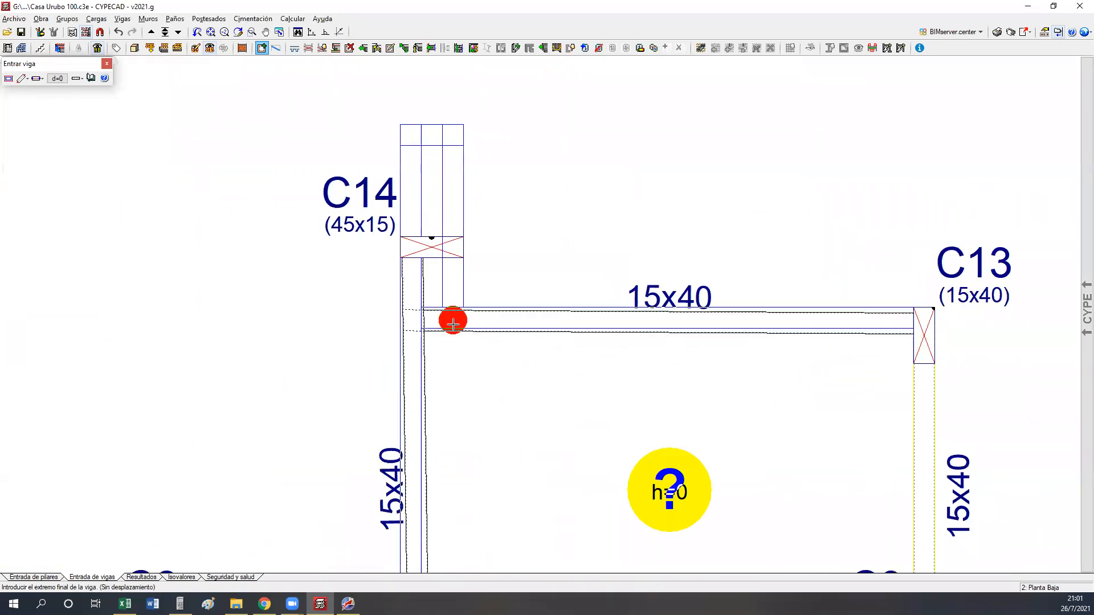
left_click(451, 134)
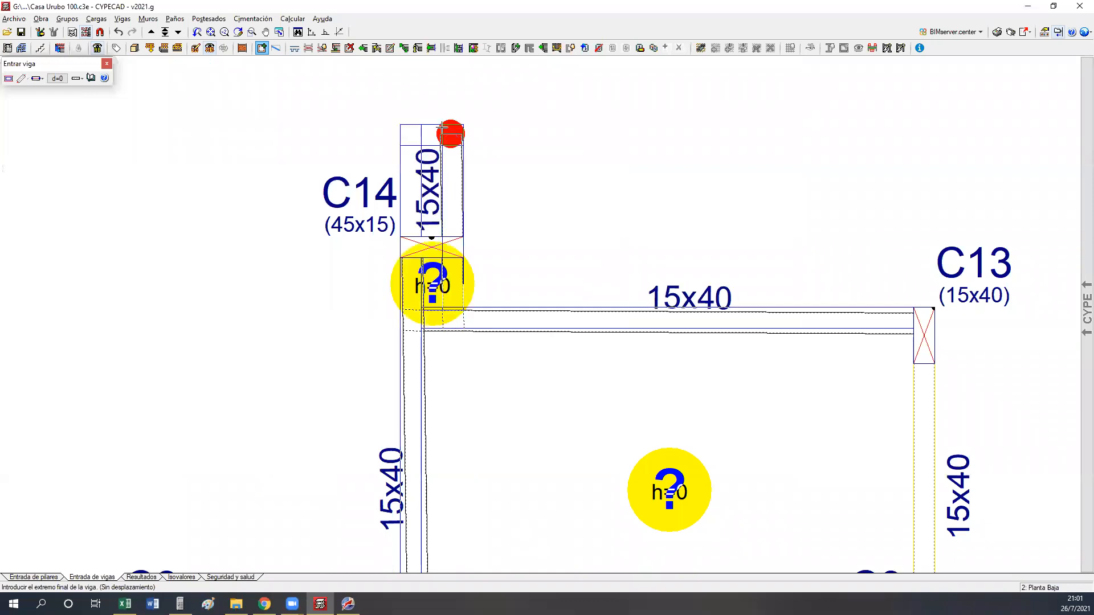
left_click(412, 115)
left_click(416, 115)
left_click(408, 245)
Set the current beam to 45 cm wide and 25 cm deep and enter it from column C17 through C15 to C10.
scroll(384, 245, "down", 5)
scroll(384, 247, "down", 2)
middle_click_drag(543, 366, 475, 371)
scroll(769, 274, "up", 7)
middle_click_drag(644, 237, 613, 326)
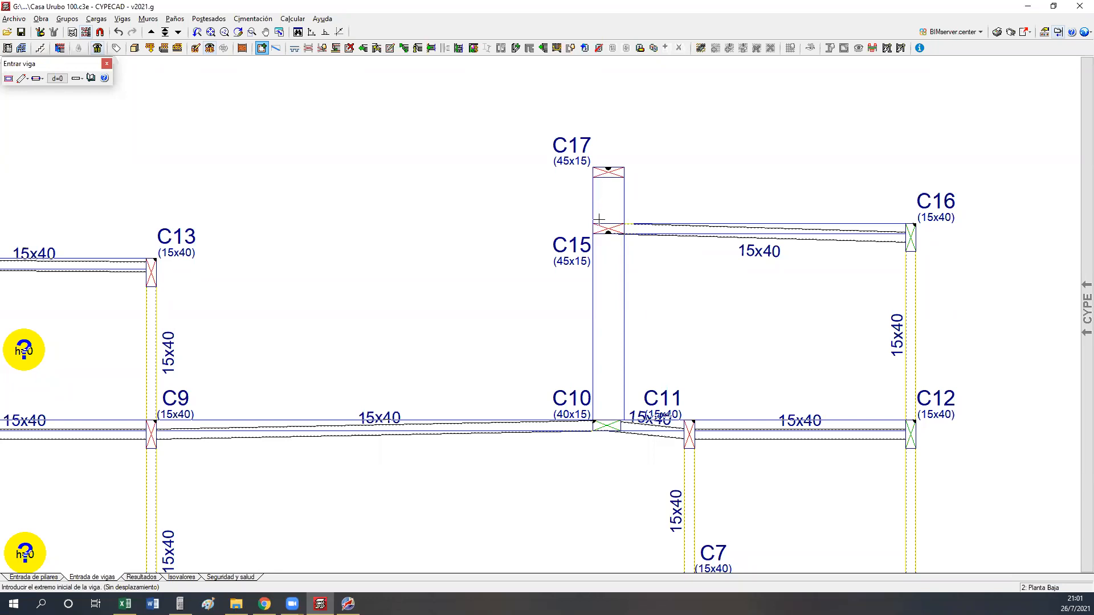
right_click(474, 211)
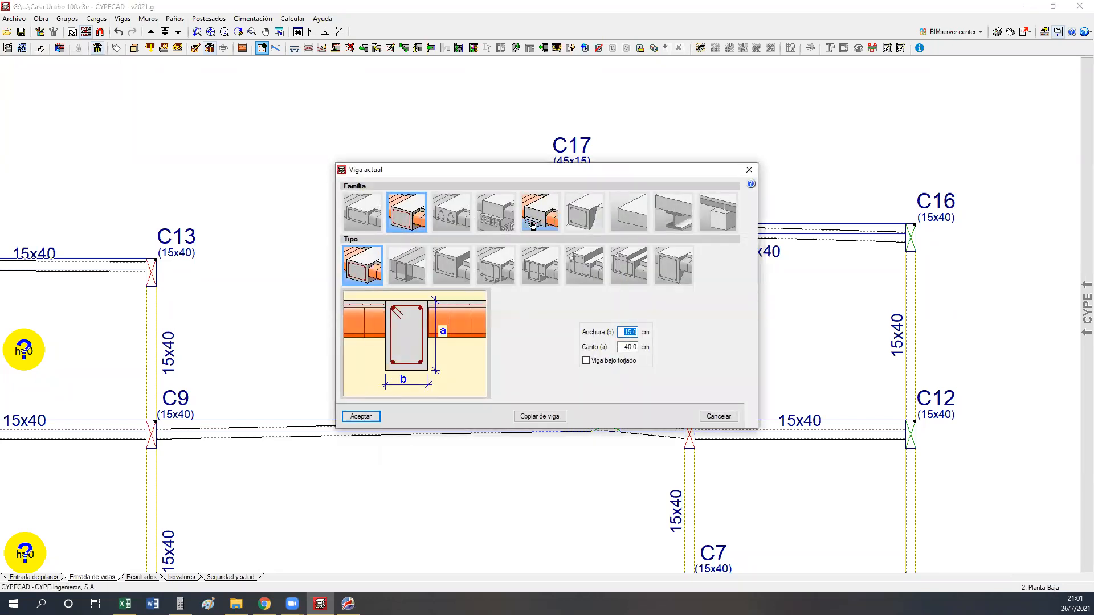
type("45")
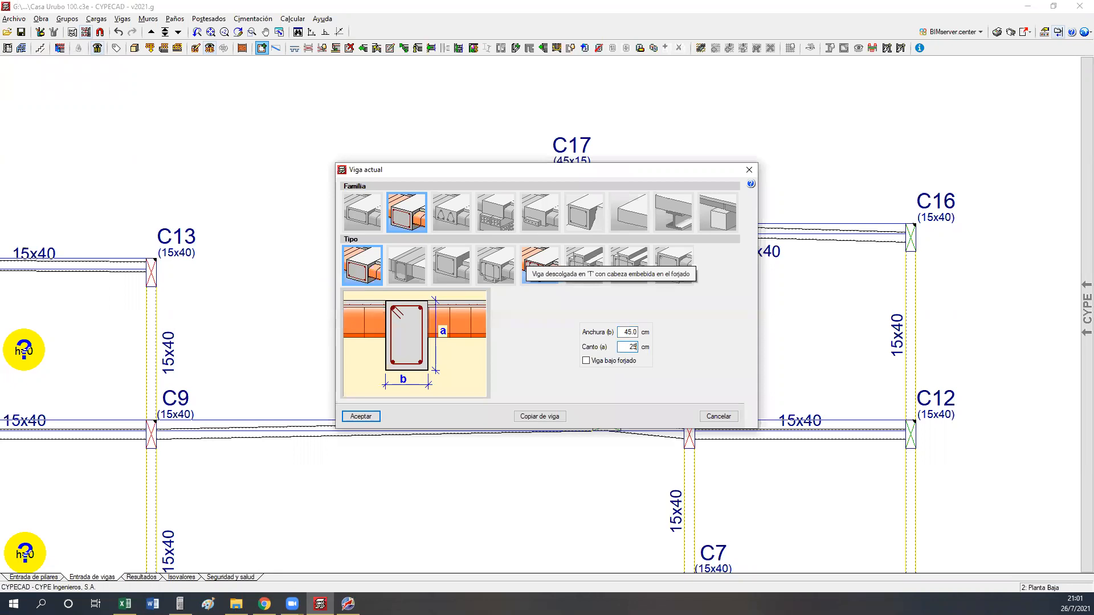
left_click(359, 416)
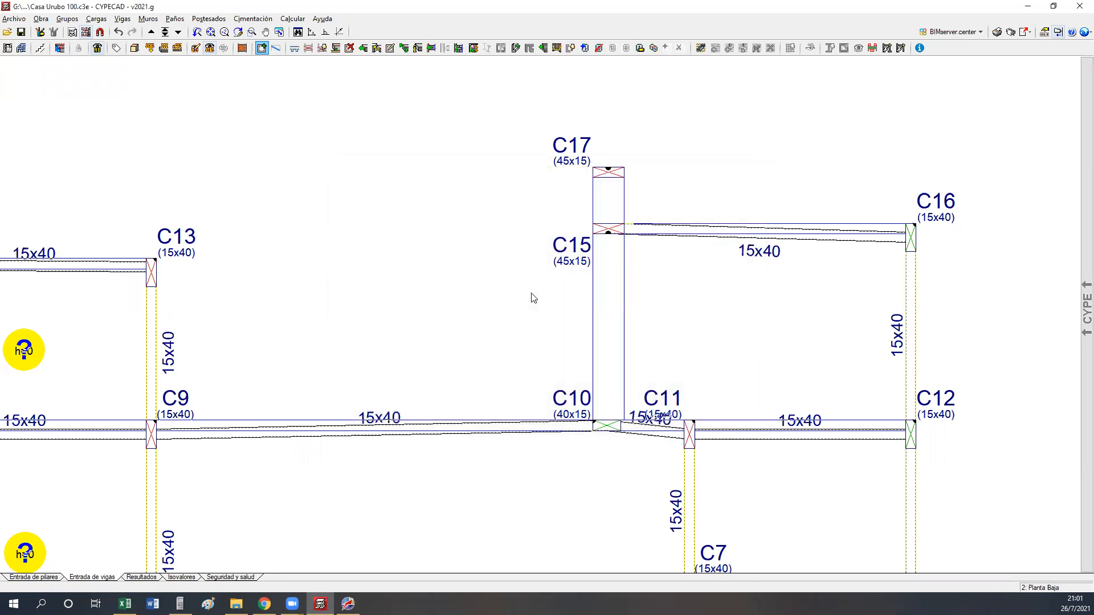
left_click(608, 172)
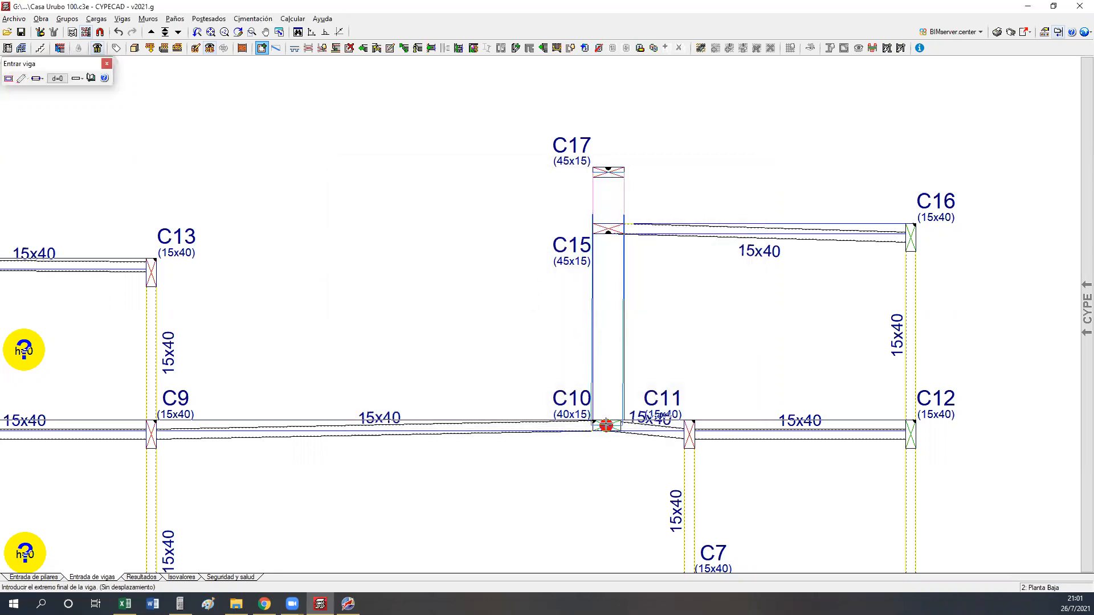
left_click(606, 426)
Set the current beam to 15 cm wide and 50 cm deep and enter it from P1 to P2 and from P7 to P3.
scroll(318, 368, "down", 6)
middle_click_drag(357, 469, 477, 99)
scroll(605, 373, "up", 4)
middle_click_drag(650, 402, 789, 286)
middle_click_drag(556, 185, 542, 244)
middle_click_drag(788, 431, 788, 433)
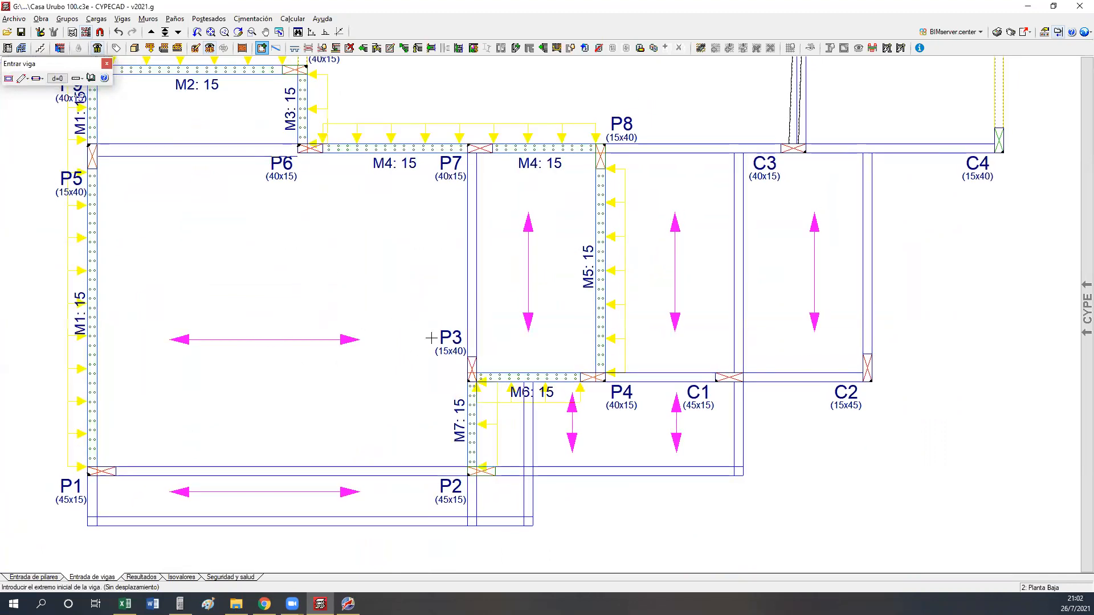
right_click(400, 235)
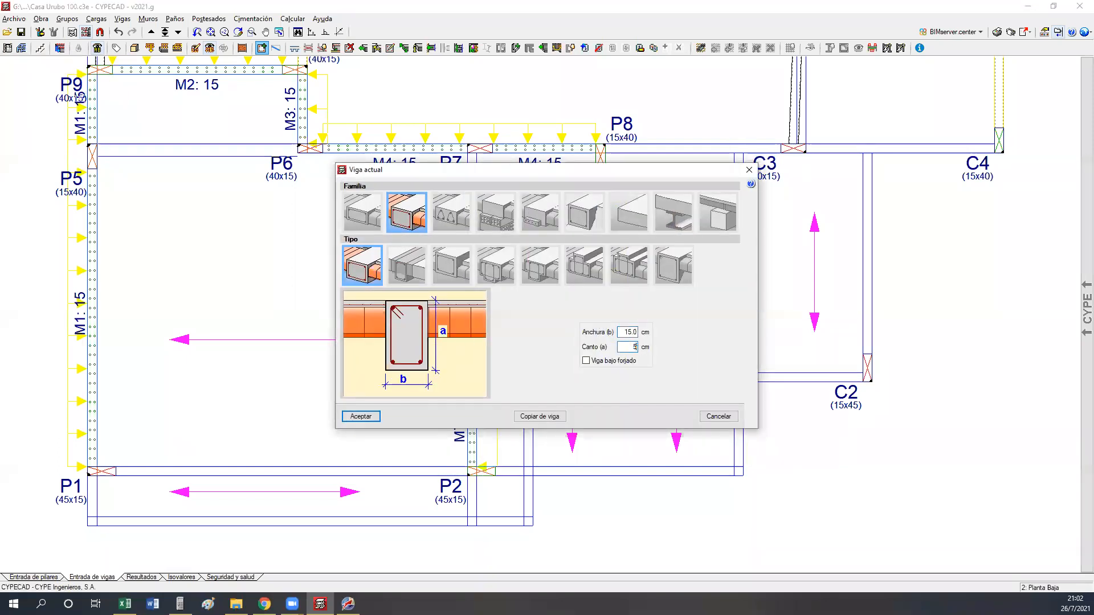
left_click(345, 419)
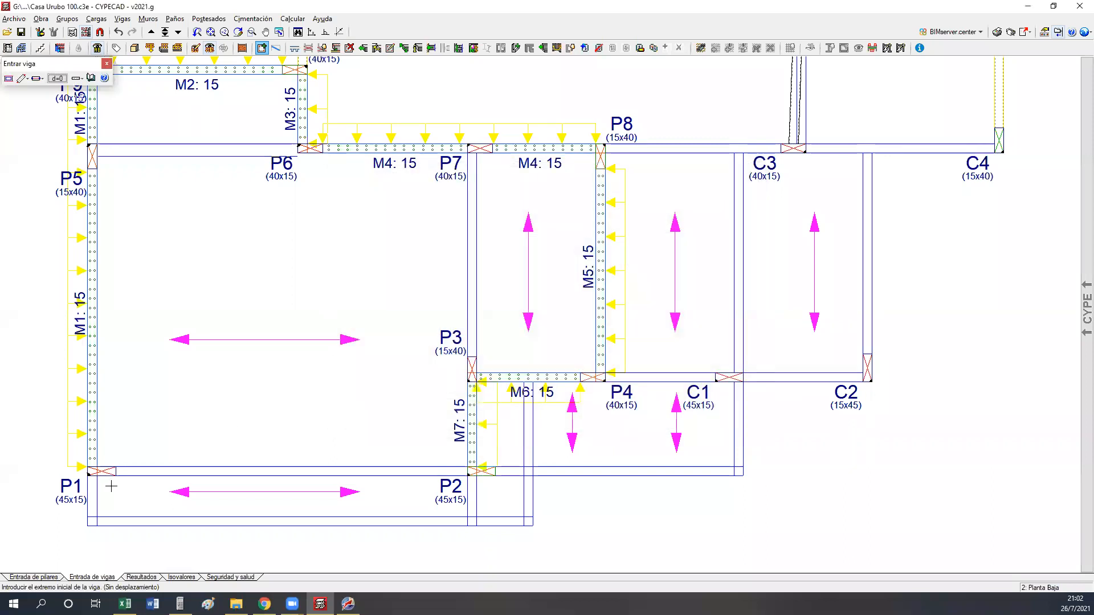
left_click(100, 471)
left_click(477, 479)
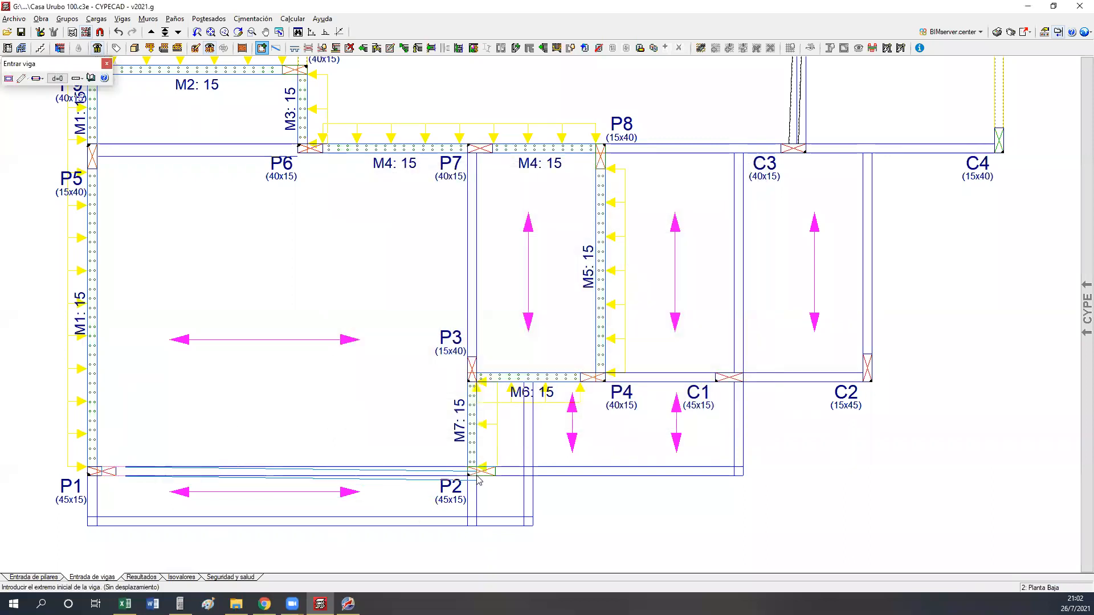
left_click(477, 151)
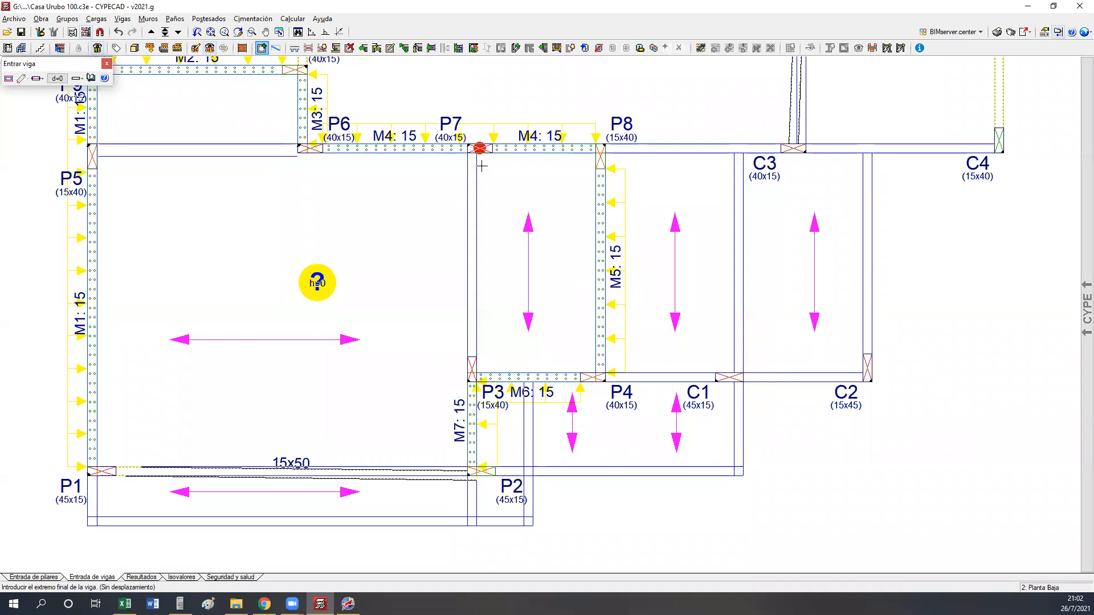
left_click(471, 369)
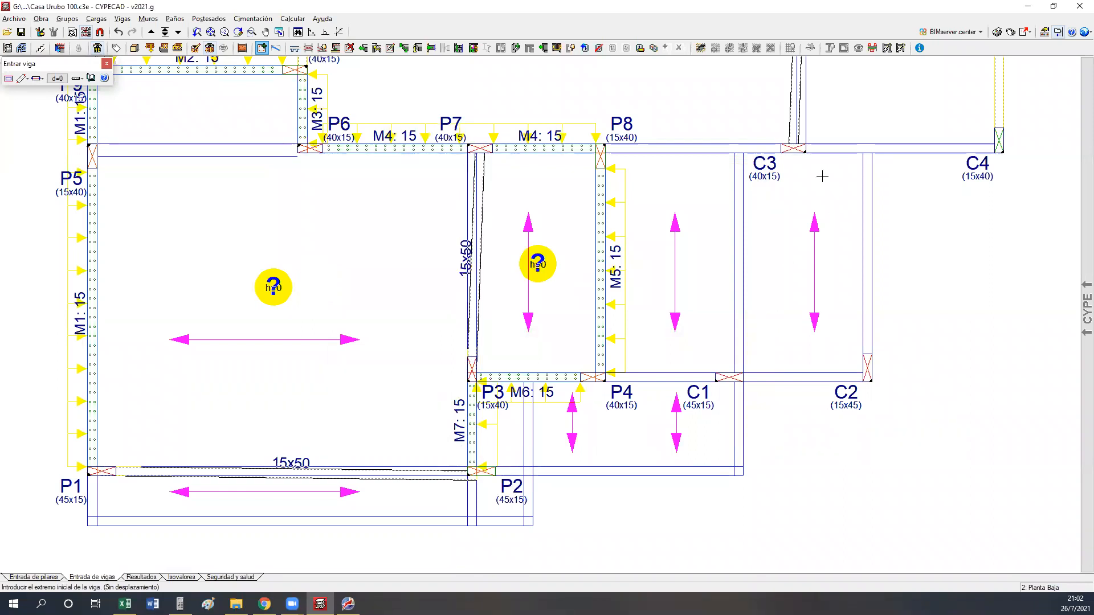
Enter the 15x50 beams from column P8 to C3 and from C3 to C4.
left_click(600, 148)
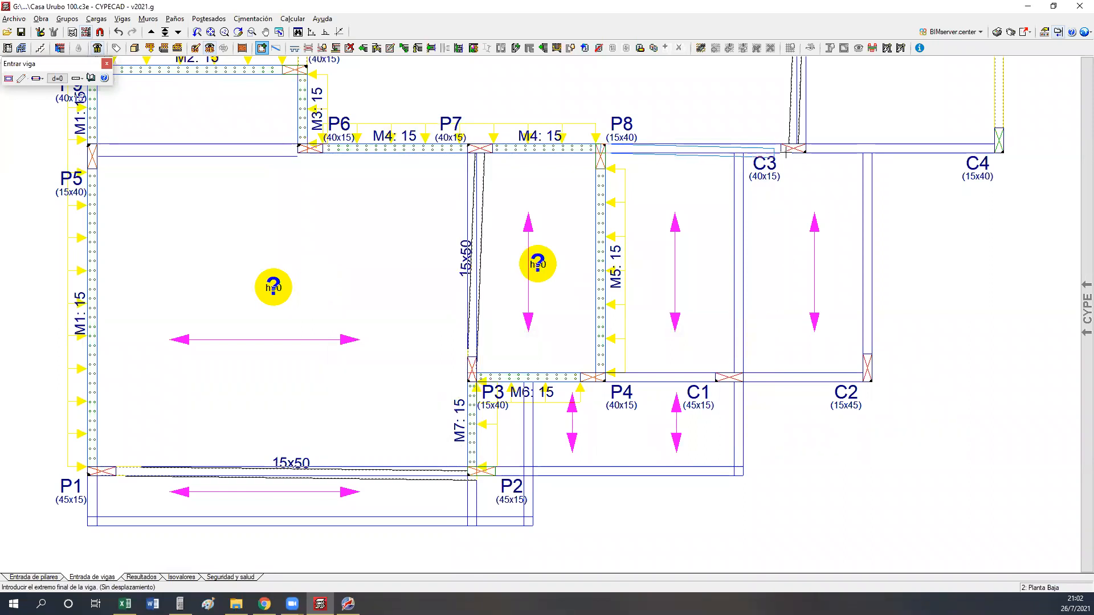
left_click(792, 148)
left_click(795, 148)
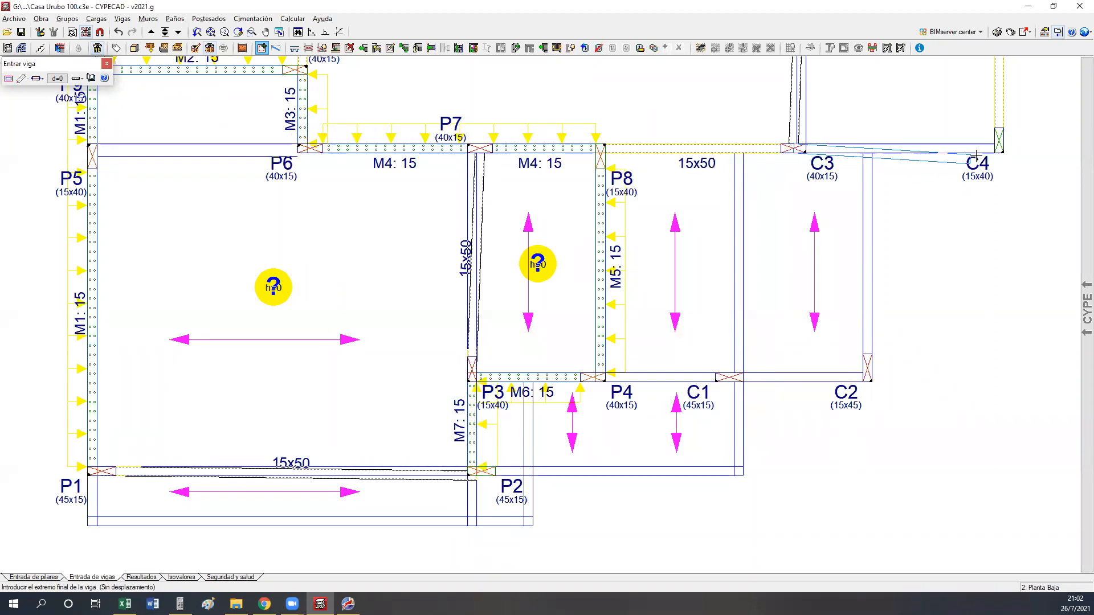
left_click(974, 166)
Enter 15x50 beams from the C3–C4 beam to column C2 and from C2 through C1 to P4.
left_click(867, 149)
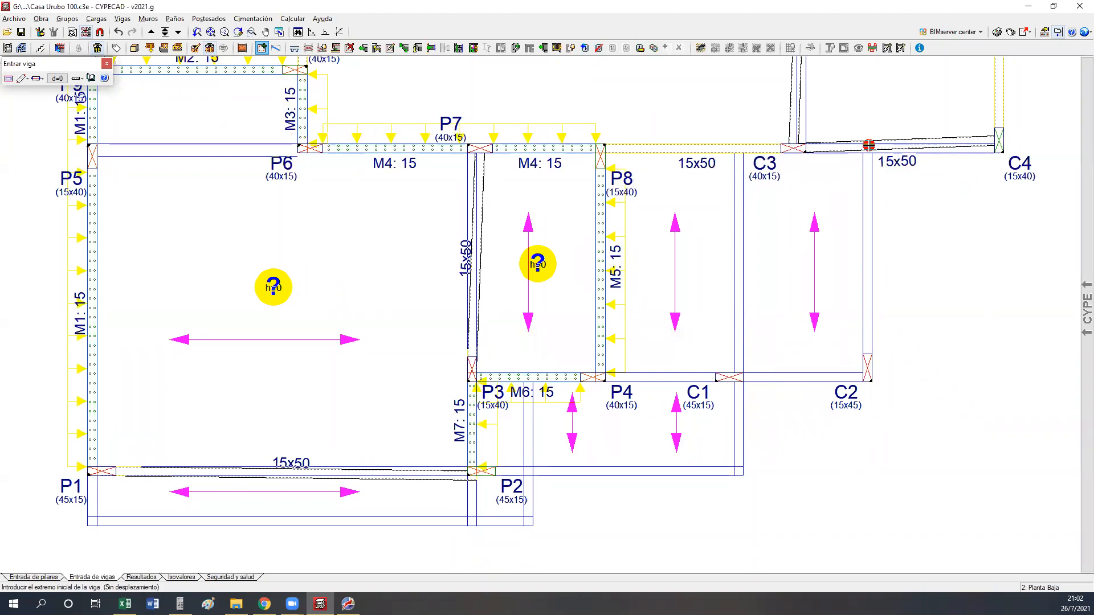
left_click(852, 416)
left_click(864, 376)
left_click(588, 392)
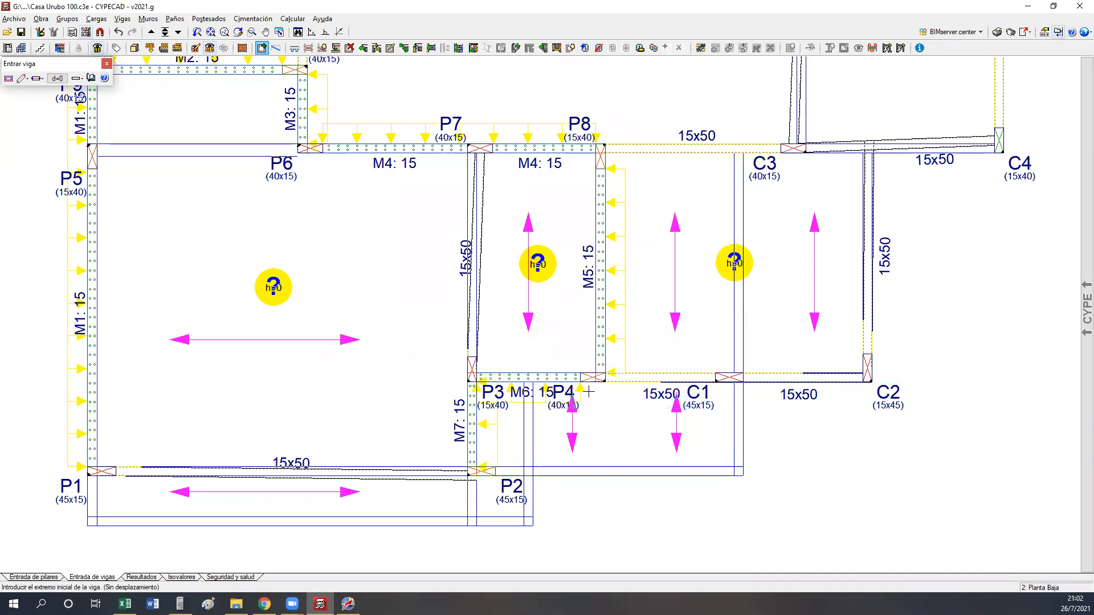
Enter 15x50 beams from the P8–C3 beam through C1 to the outer corner below it, and from that corner to P2.
left_click(736, 148)
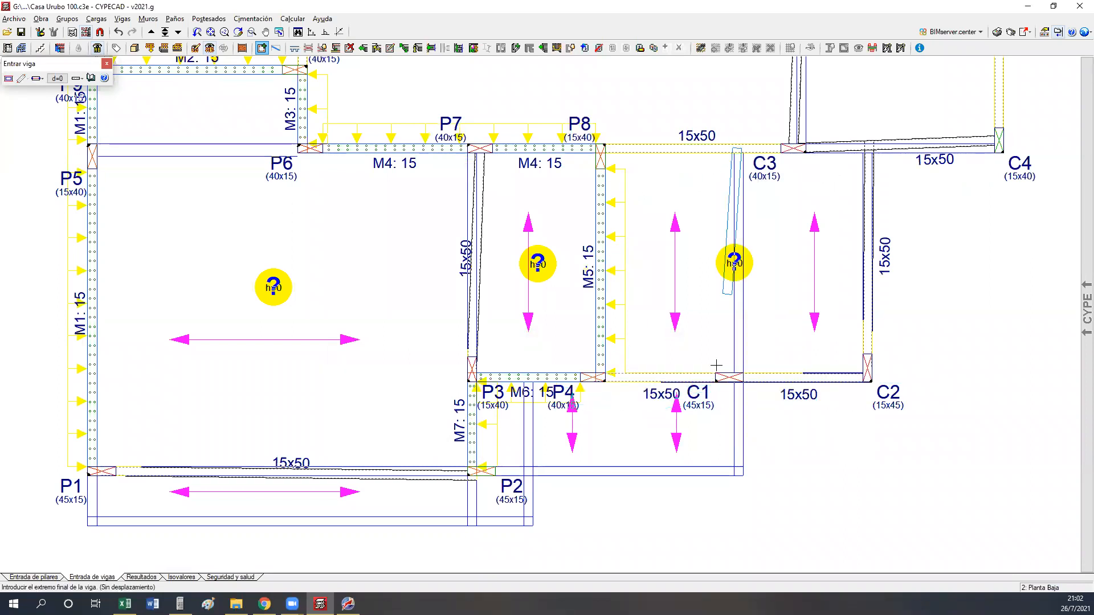
left_click(736, 470)
scroll(736, 471, "up", 2)
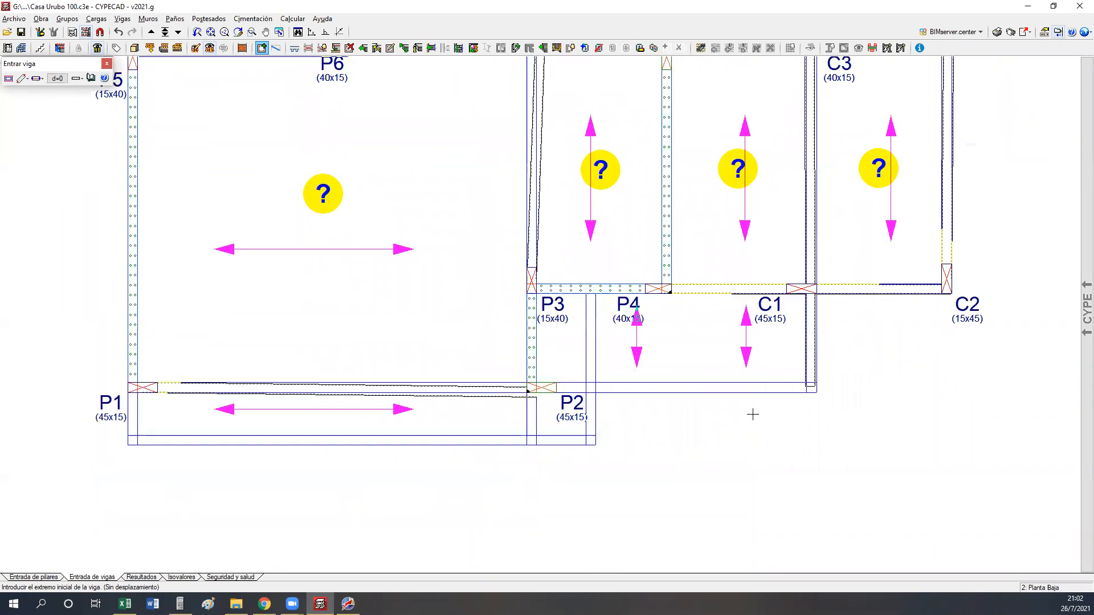
left_click(826, 379)
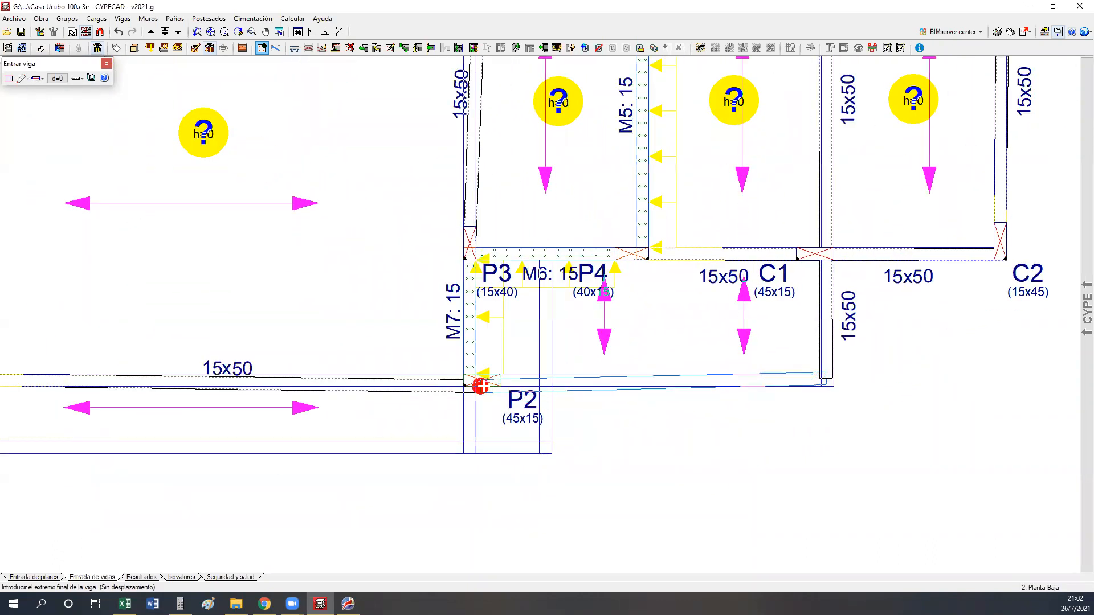
left_click(482, 380)
Enter 15x50 beams down to the plan's lower edge, one from wall M6 between P3 and P4 and one from P2.
left_click(546, 252)
left_click(544, 451)
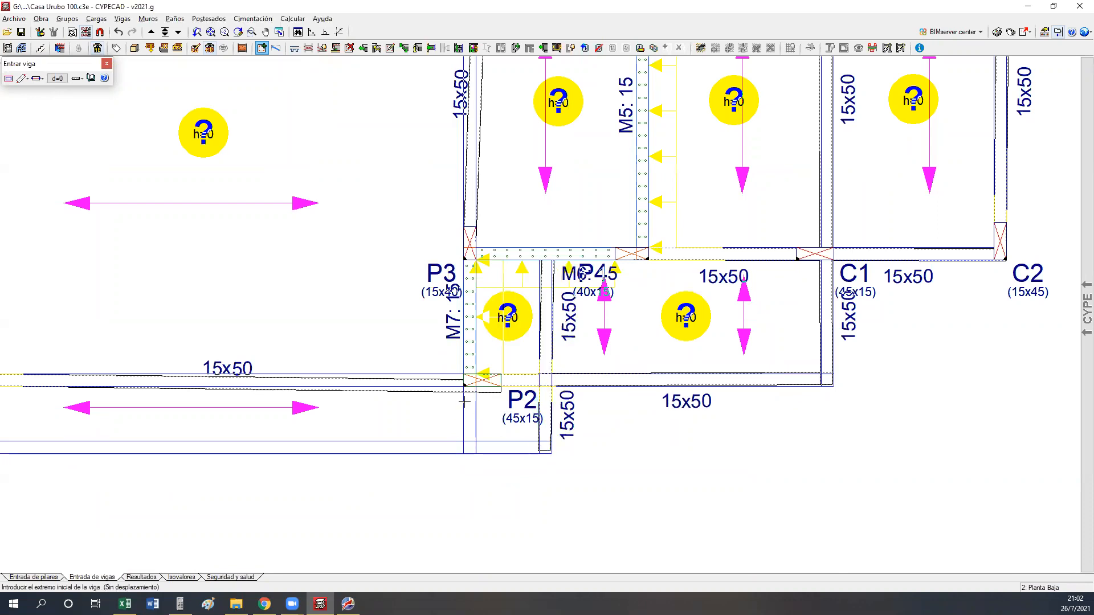
left_click(469, 380)
left_click(471, 452)
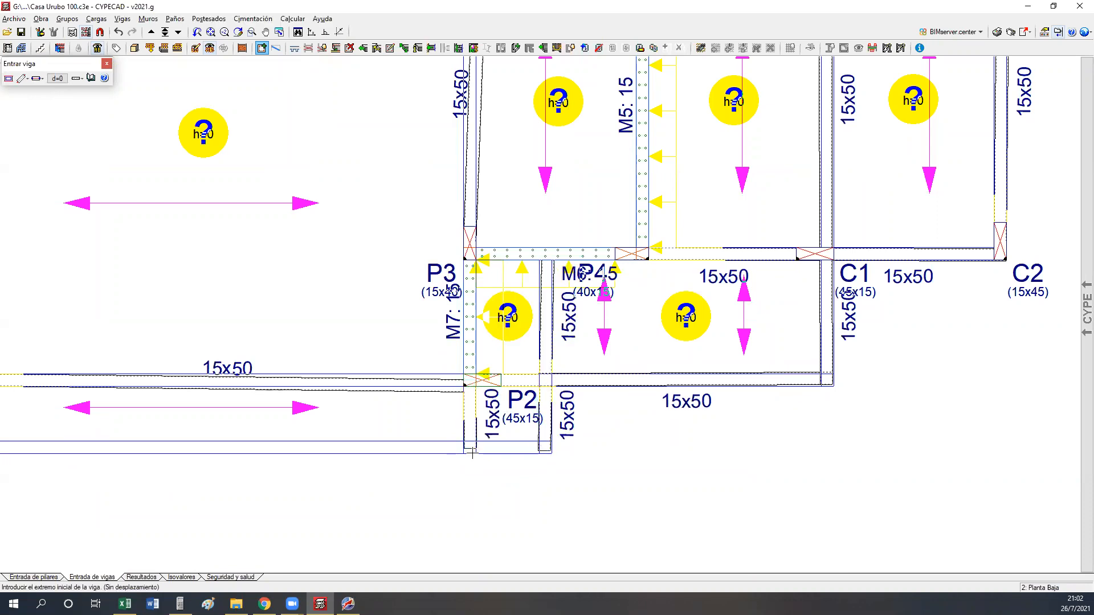
Enter 15x50 beams along the plan's lower edge to the corner below P1 and from that corner up to P1.
left_click(544, 451)
left_click(469, 448)
left_click(470, 449)
middle_click_drag(381, 455, 876, 477)
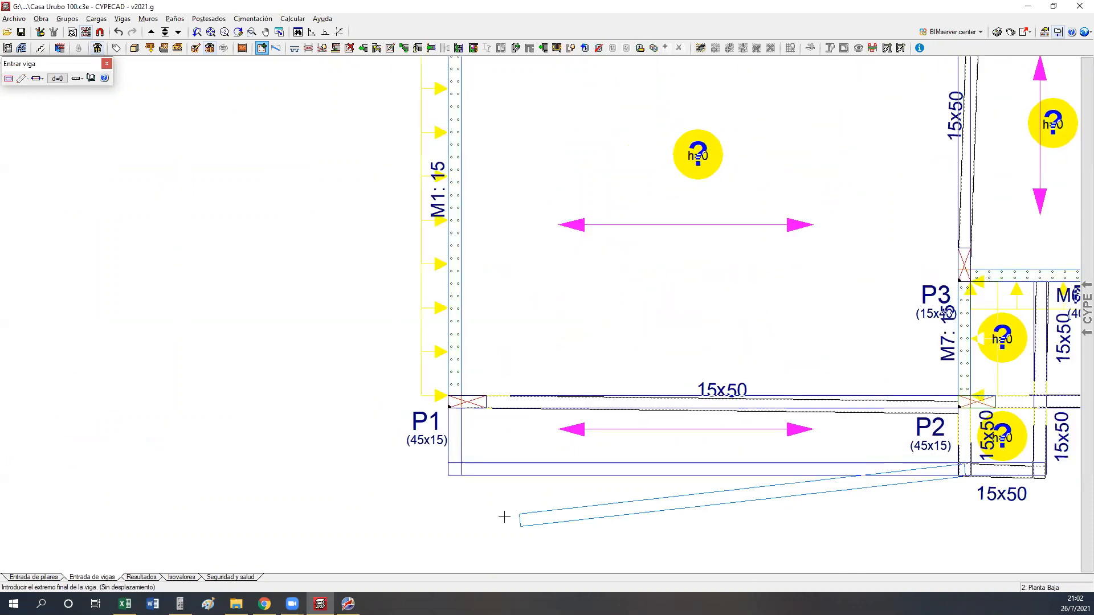
left_click(454, 471)
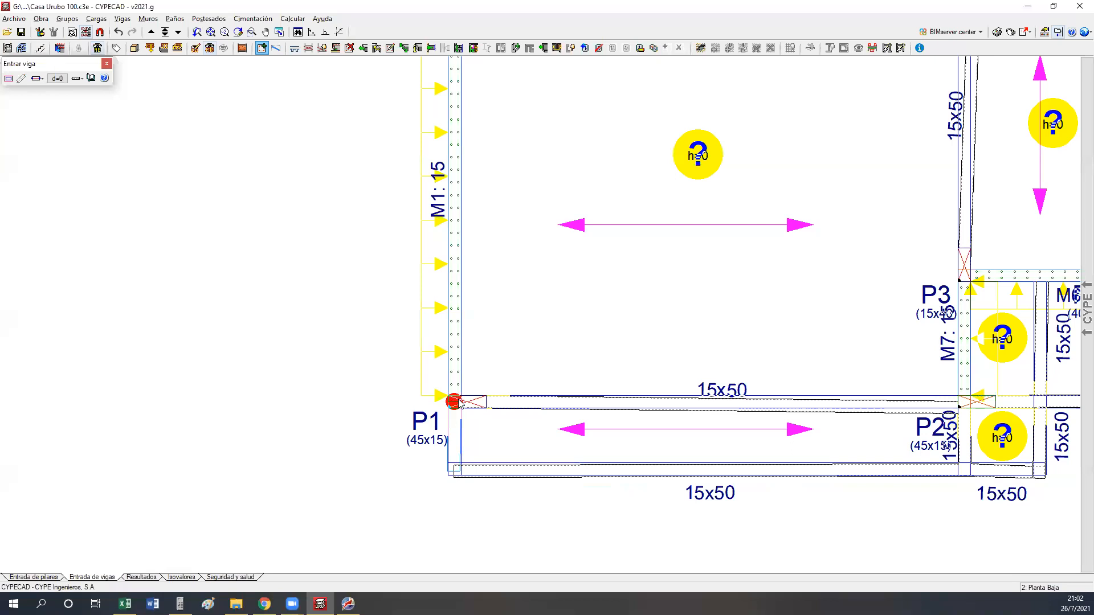
scroll(452, 396, "down", 3)
scroll(432, 431, "down", 3)
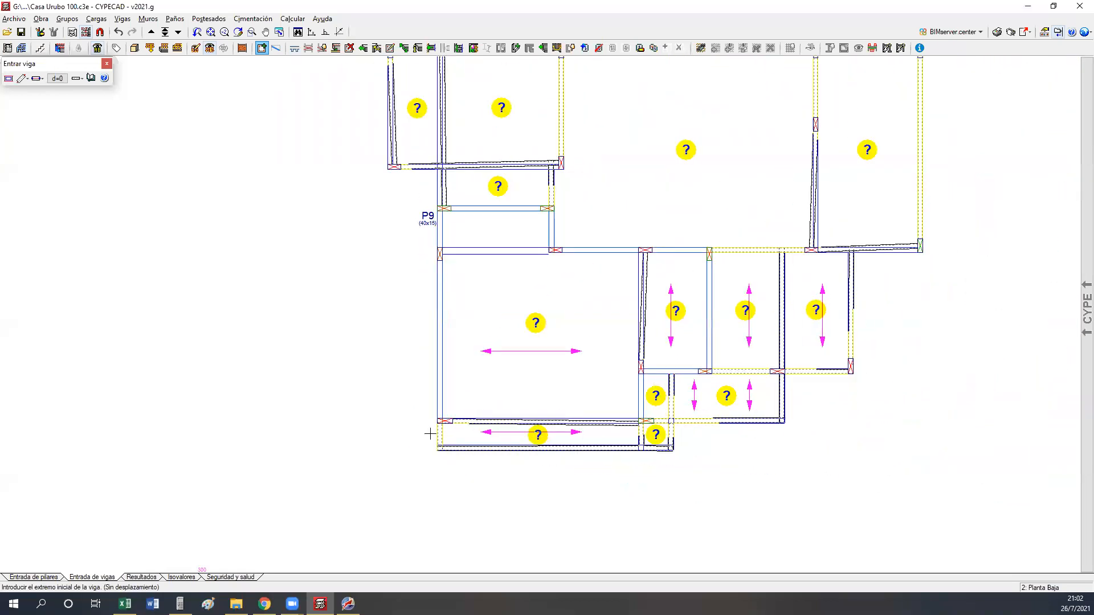
middle_click_drag(519, 311, 418, 342)
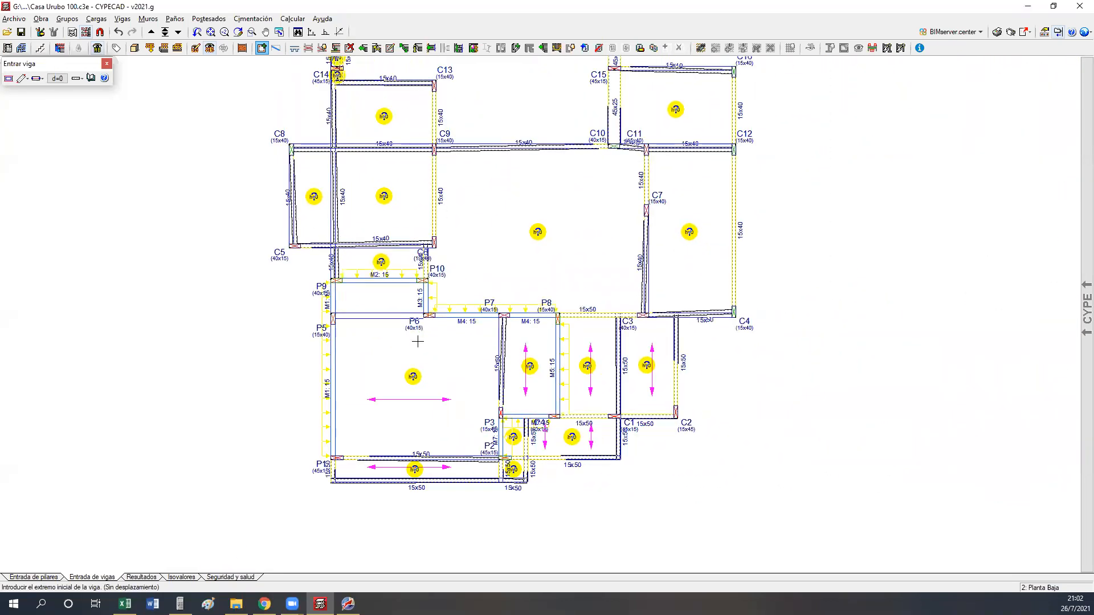
middle_click_drag(552, 172, 510, 237)
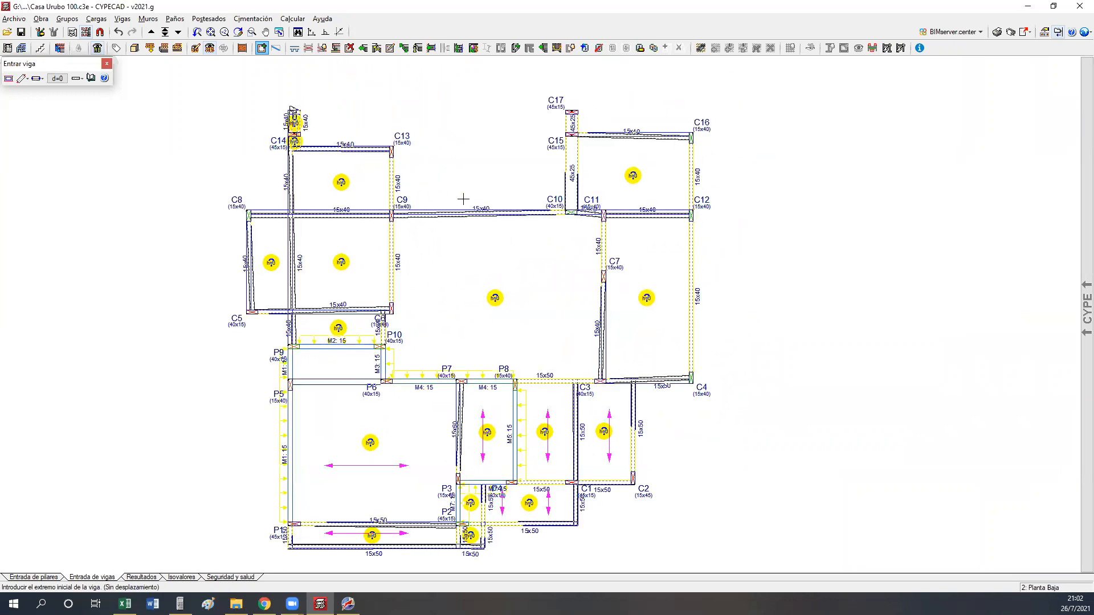
scroll(500, 173, "up", 6)
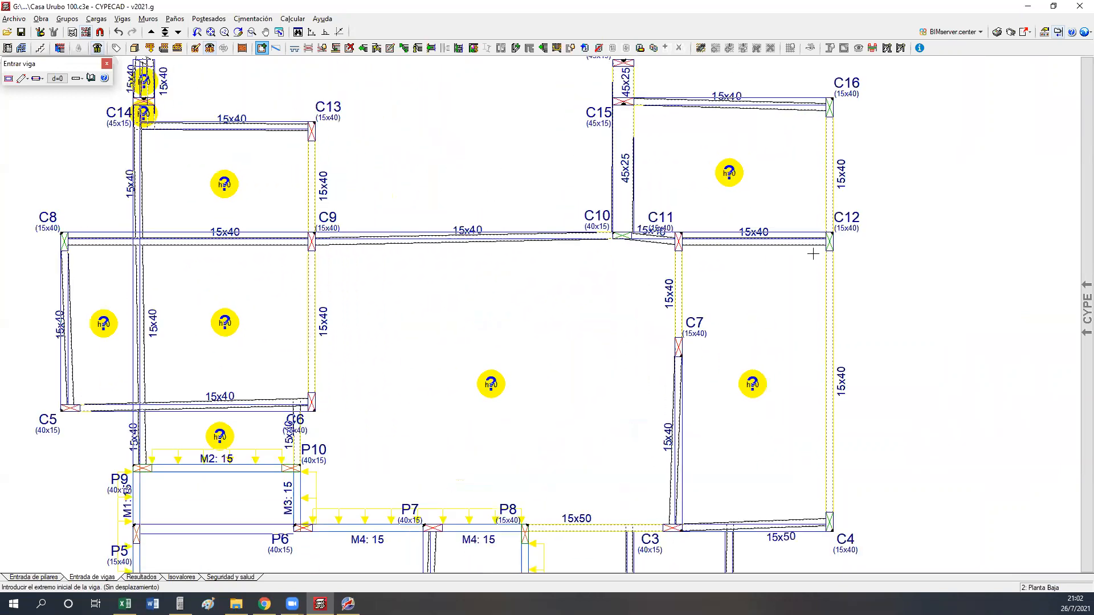
scroll(721, 202, "up", 1)
middle_click_drag(687, 193, 641, 496)
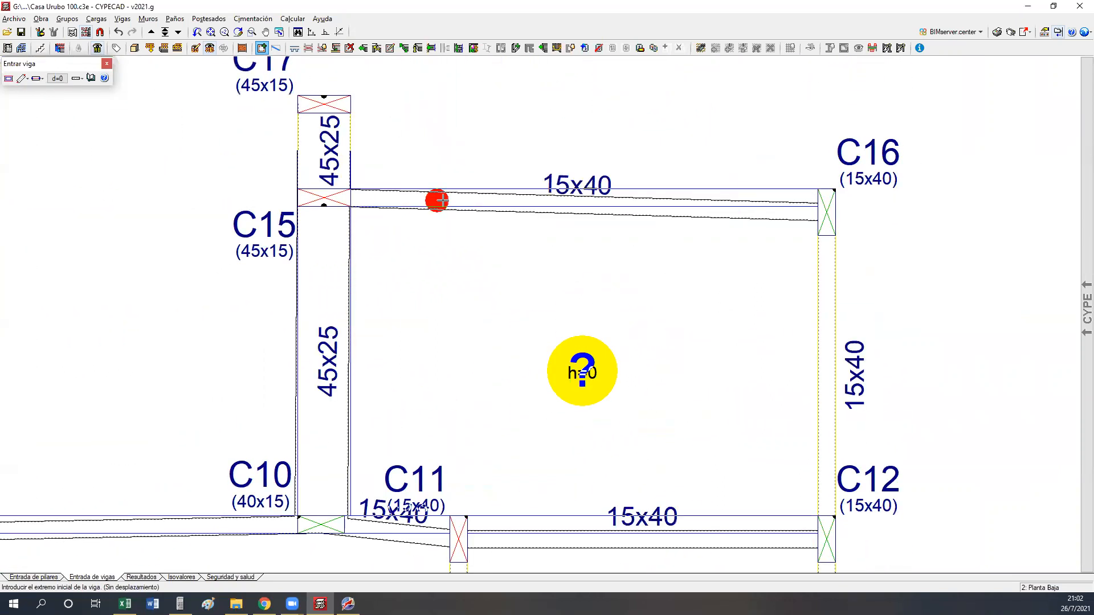
left_click(8, 78)
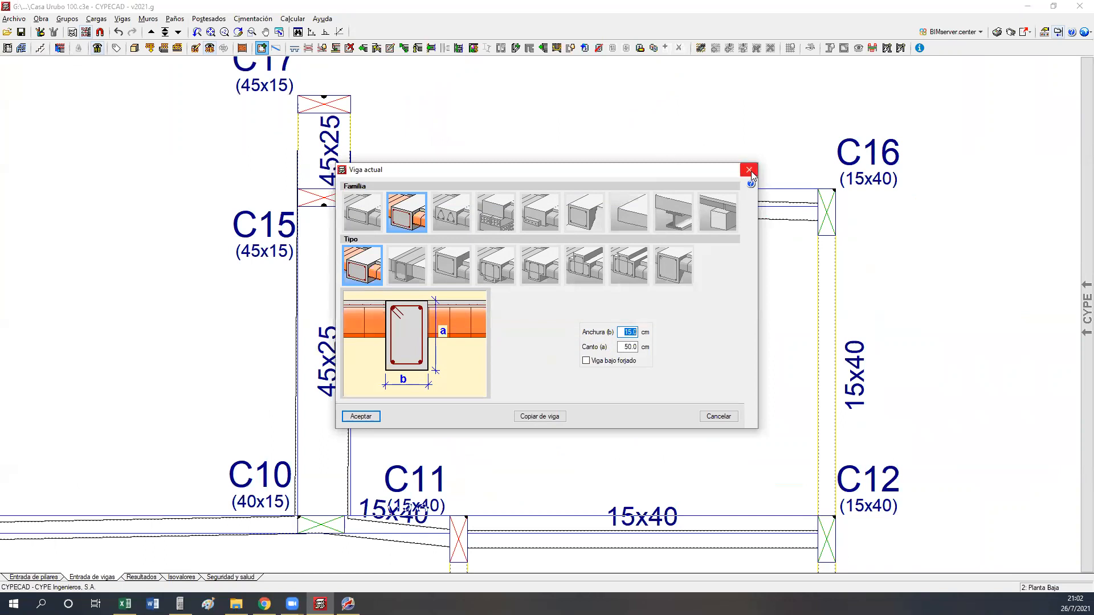
left_click(745, 174)
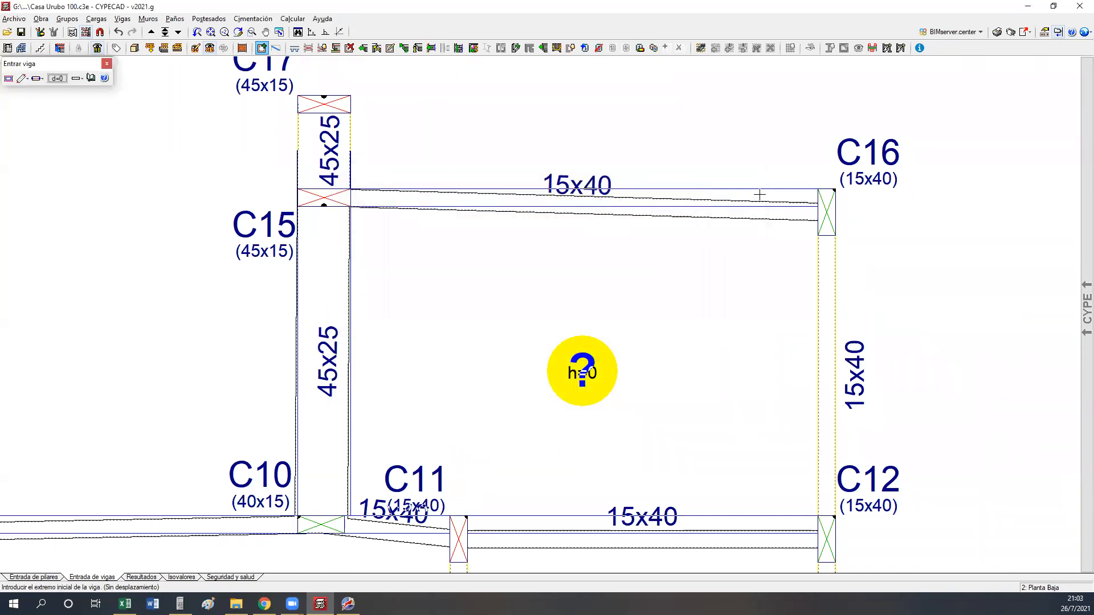
Start the Ajustar beam command and activate template snapping with the nearest-point (Más cercano) capture.
left_click(122, 18)
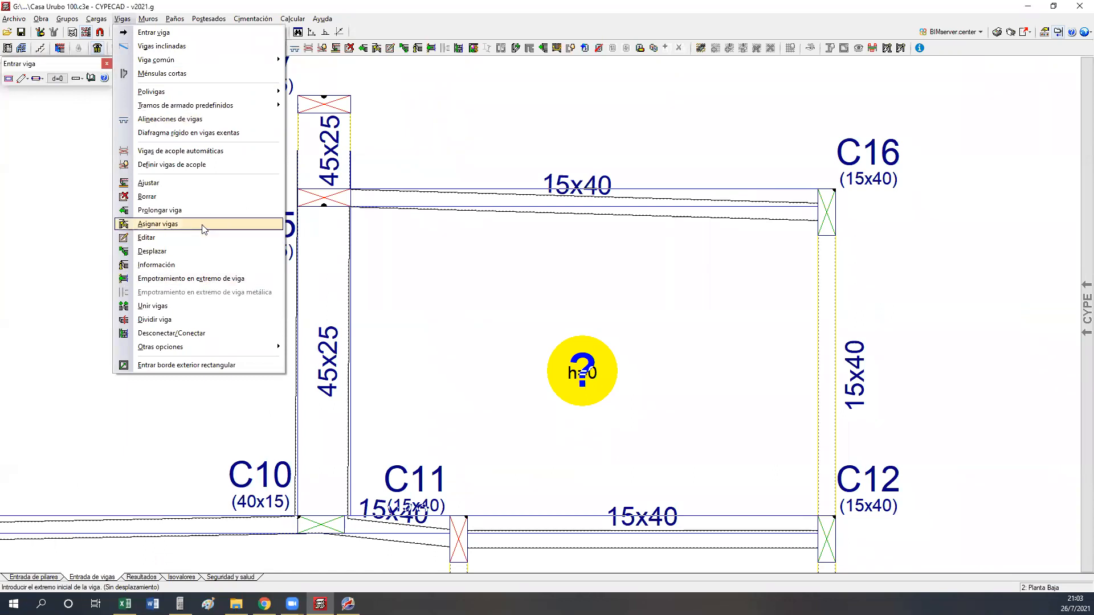
left_click(172, 188)
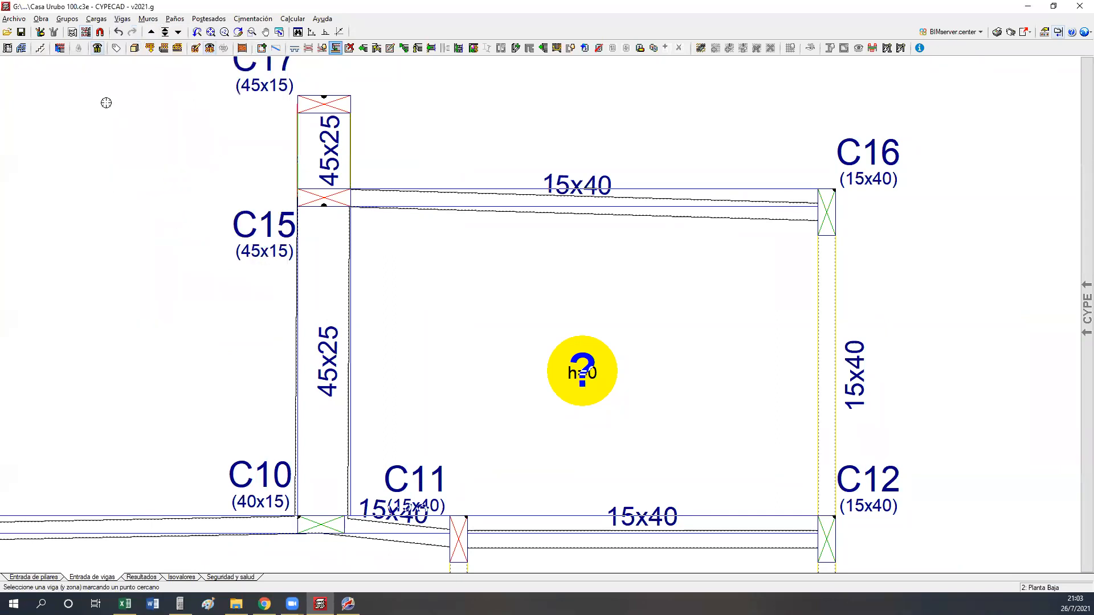
left_click(123, 19)
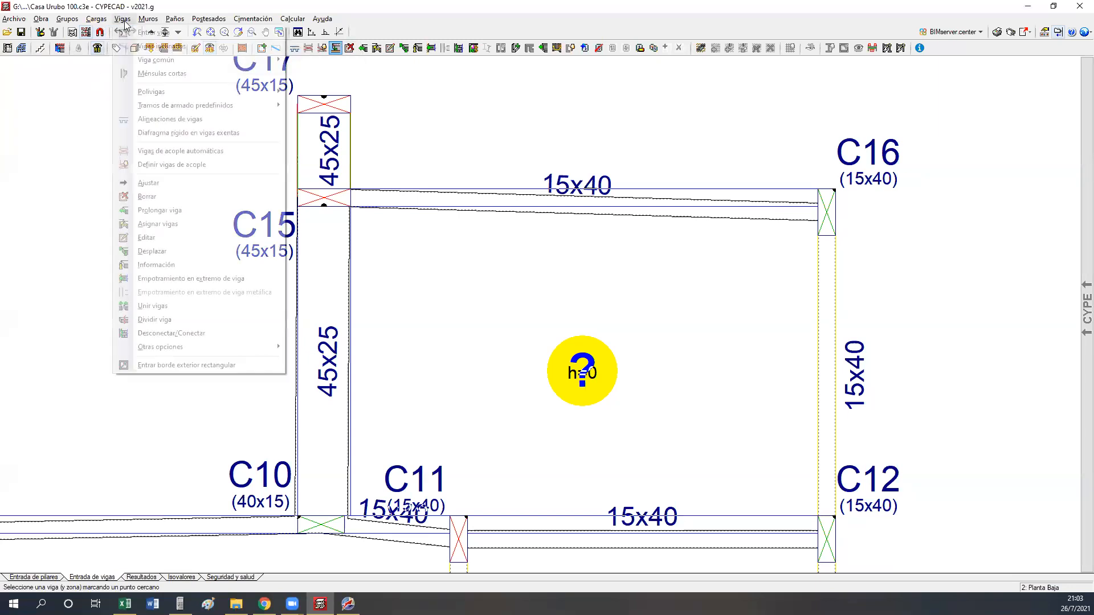
left_click(132, 187)
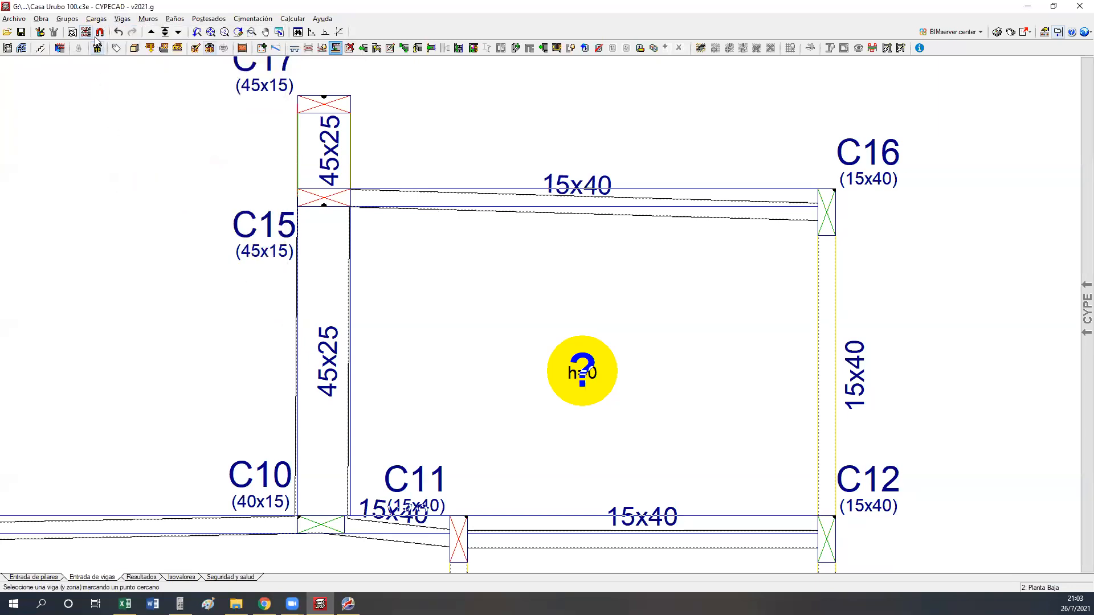
left_click(100, 32)
left_click(479, 256)
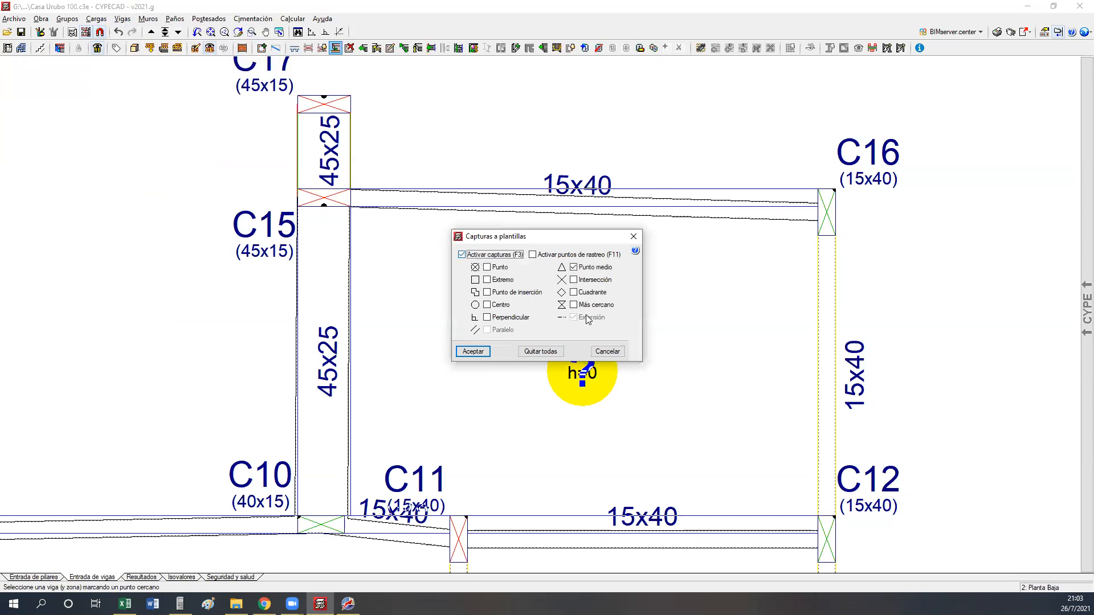
left_click(587, 268)
left_click(573, 306)
left_click(473, 352)
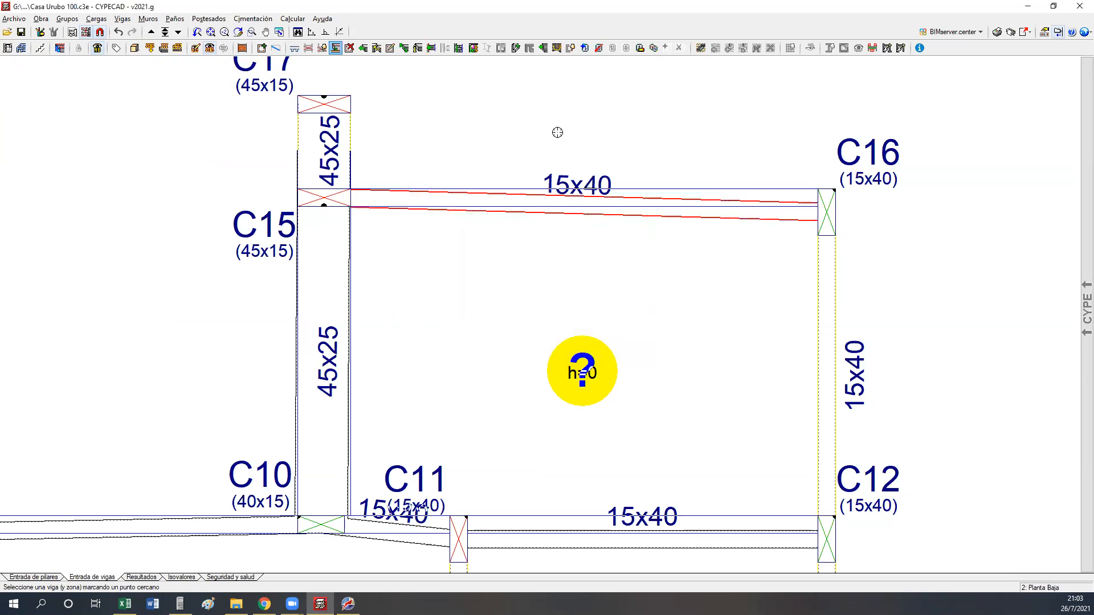
Adjust the C15–C16 beam and the 45x25 beams between C17, C15 and C10 to their template lines.
left_click(549, 172)
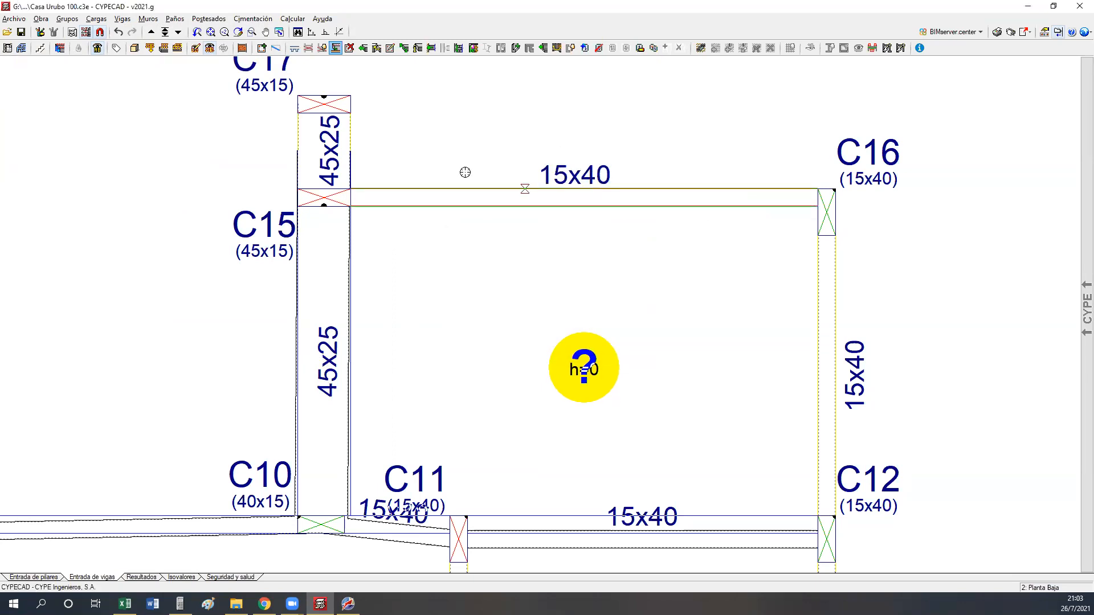
left_click(291, 275)
scroll(291, 275, "down", 1)
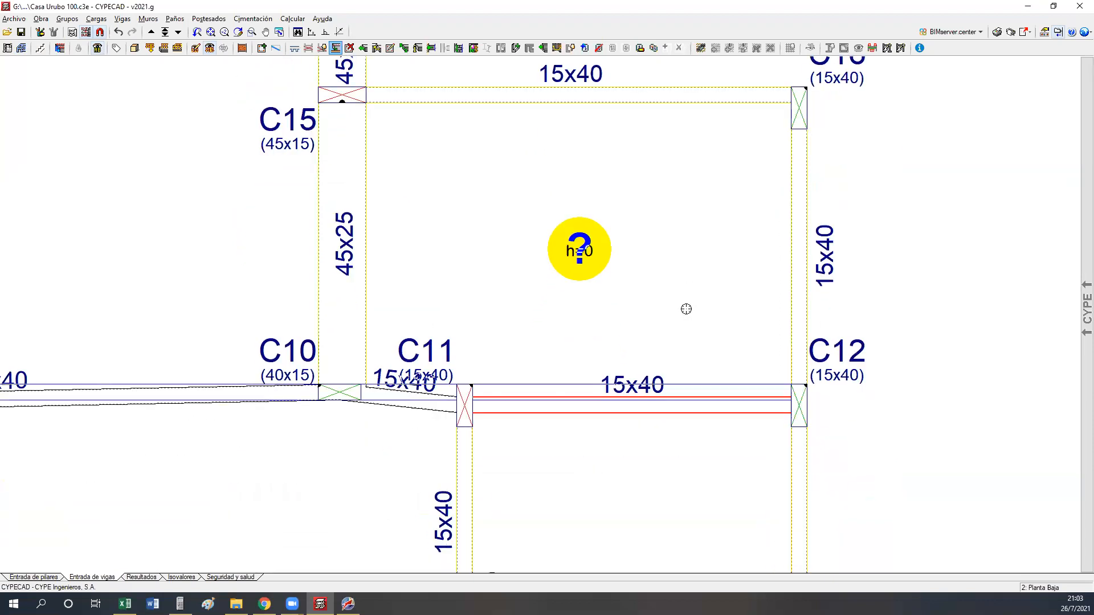
Adjust the 15x40 beam row from C12 through C11, C10 and C9 to C8 to the template lines.
scroll(686, 310, "down", 3)
middle_click_drag(773, 407, 784, 296)
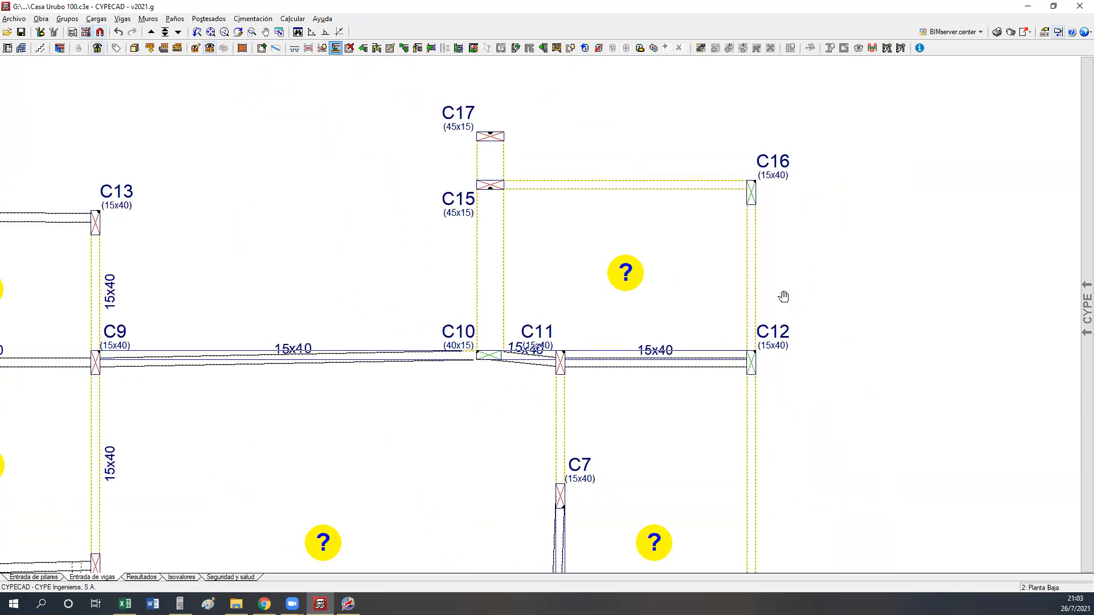
scroll(597, 221, "up", 1)
scroll(597, 221, "up", 1)
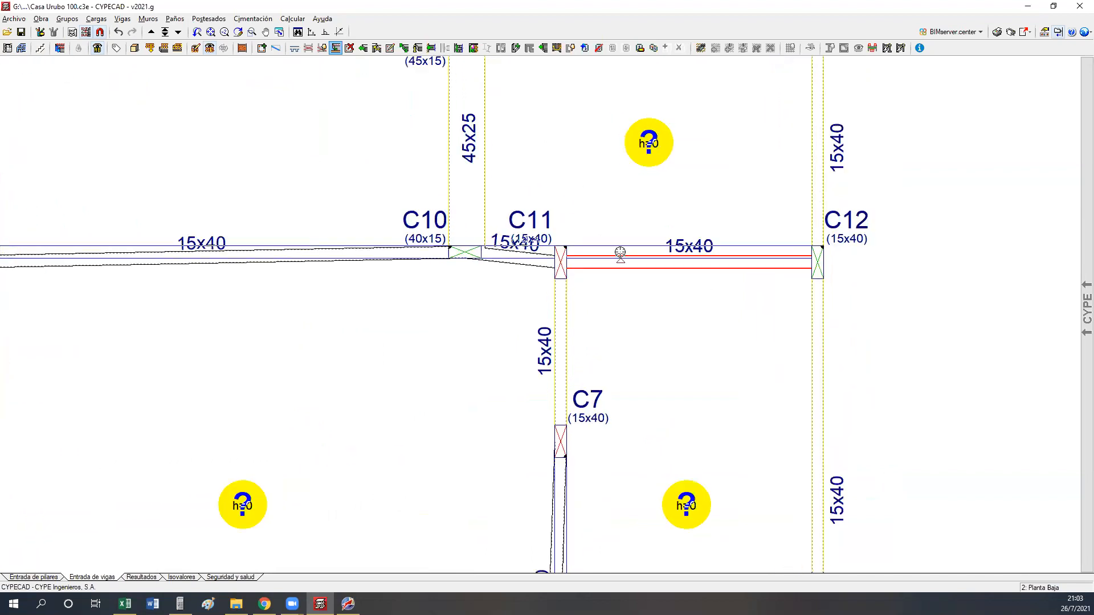
left_click(523, 235)
left_click(353, 237)
middle_click_drag(351, 236, 1015, 276)
left_click(459, 280)
Adjust the C14–C13 beam and the vertical 15x40 beams running past C14 to the template lines.
scroll(463, 284, "down", 2)
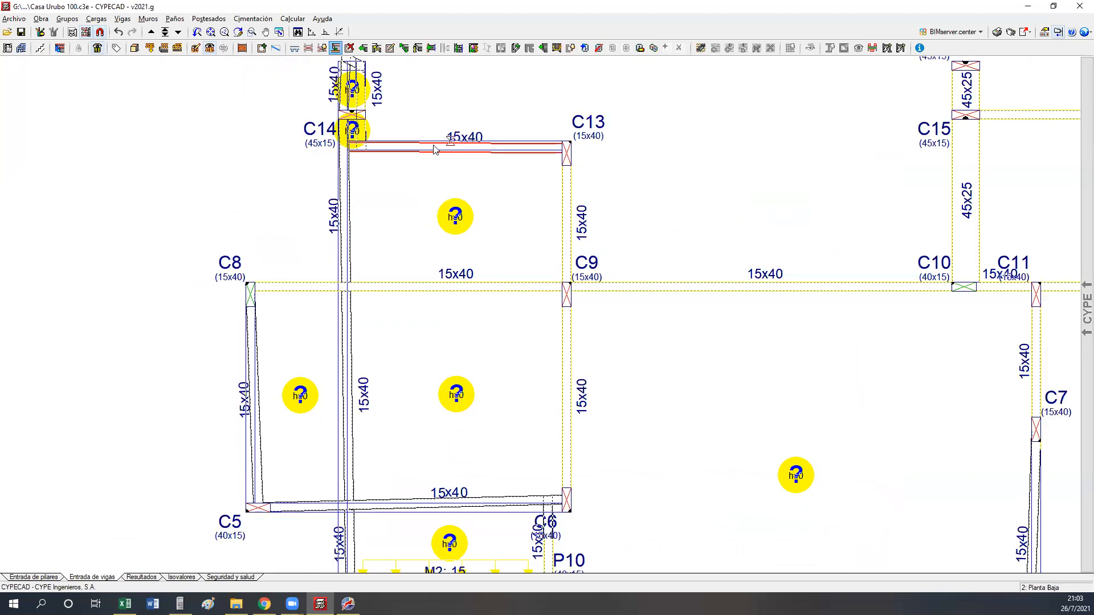
left_click(450, 139)
left_click(331, 219)
middle_click_drag(330, 212, 341, 317)
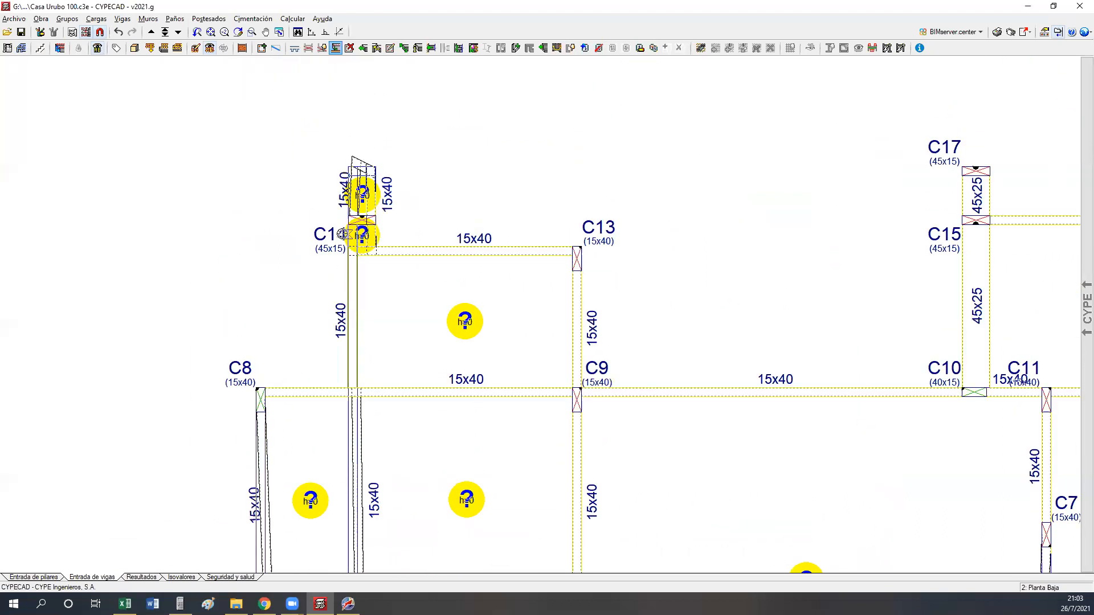
scroll(345, 234, "up", 3)
left_click(341, 188)
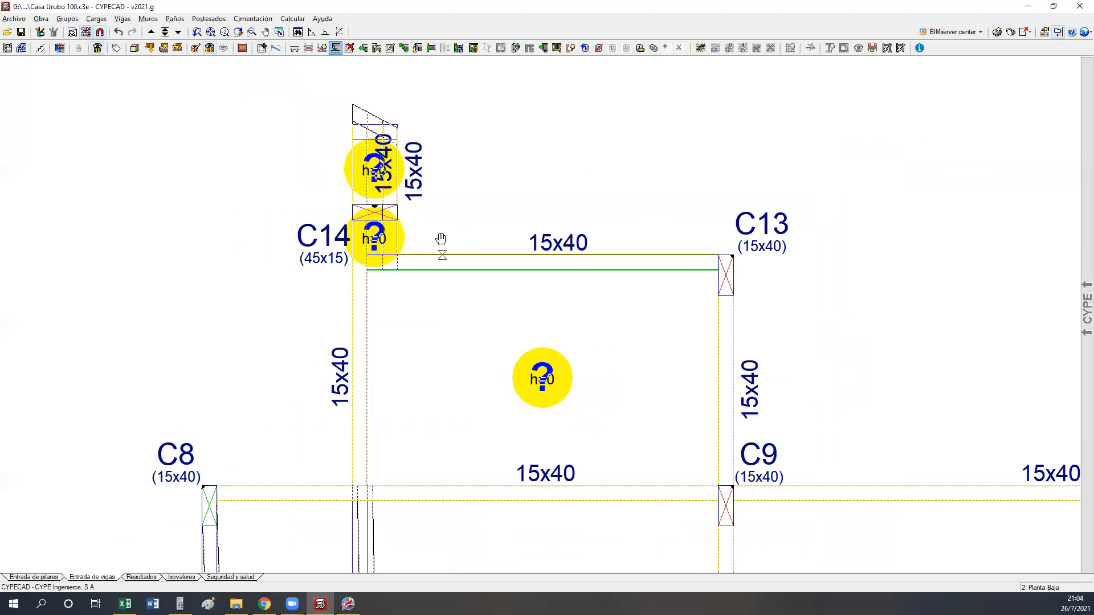
middle_click_drag(367, 104, 383, 204)
scroll(384, 204, "up", 4)
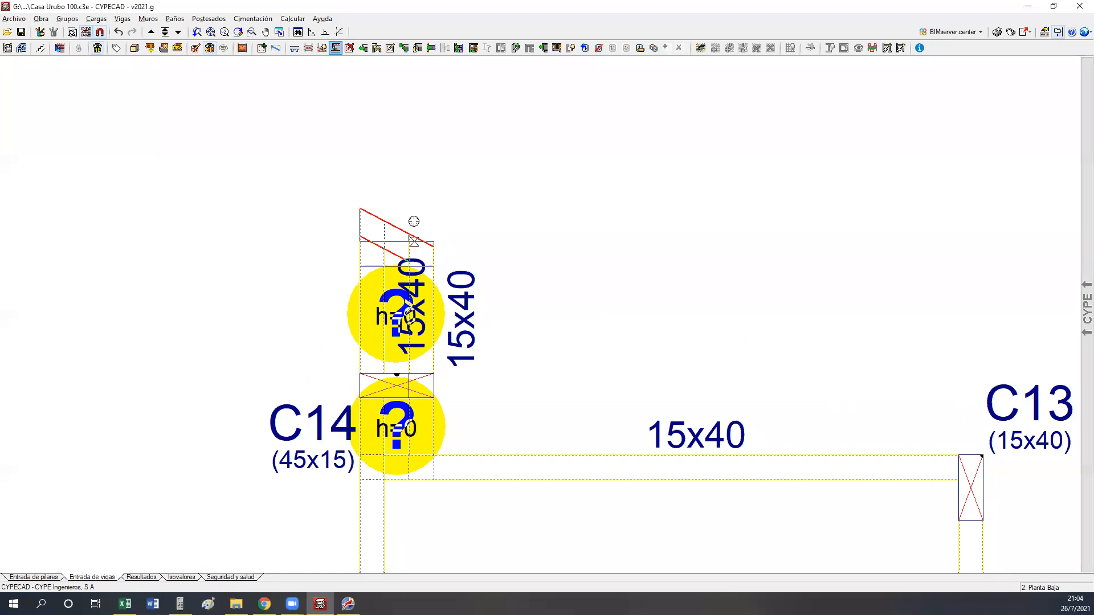
Adjust the vertical beam down to P9 and the C5–C6, C8–C5 and C6–P10 beams to their template lines.
scroll(357, 175, "down", 4)
middle_click_drag(310, 275, 300, 2)
left_click(344, 284)
middle_click_drag(330, 143, 346, 5)
scroll(347, 268, "up", 1)
left_click(367, 266)
left_click(328, 234)
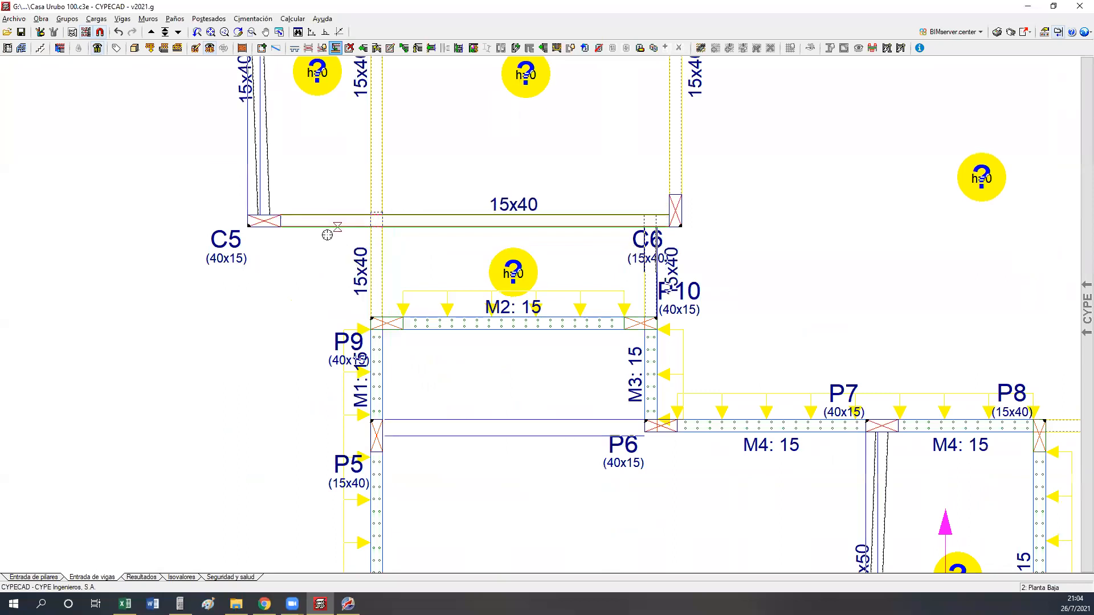
left_click(242, 193)
left_click(662, 289)
Adjust the 15x40 beam C7–C3 and the 15x50 beam C3–C4 to their template lines.
scroll(661, 289, "down", 2)
middle_click_drag(662, 289, 187, 384)
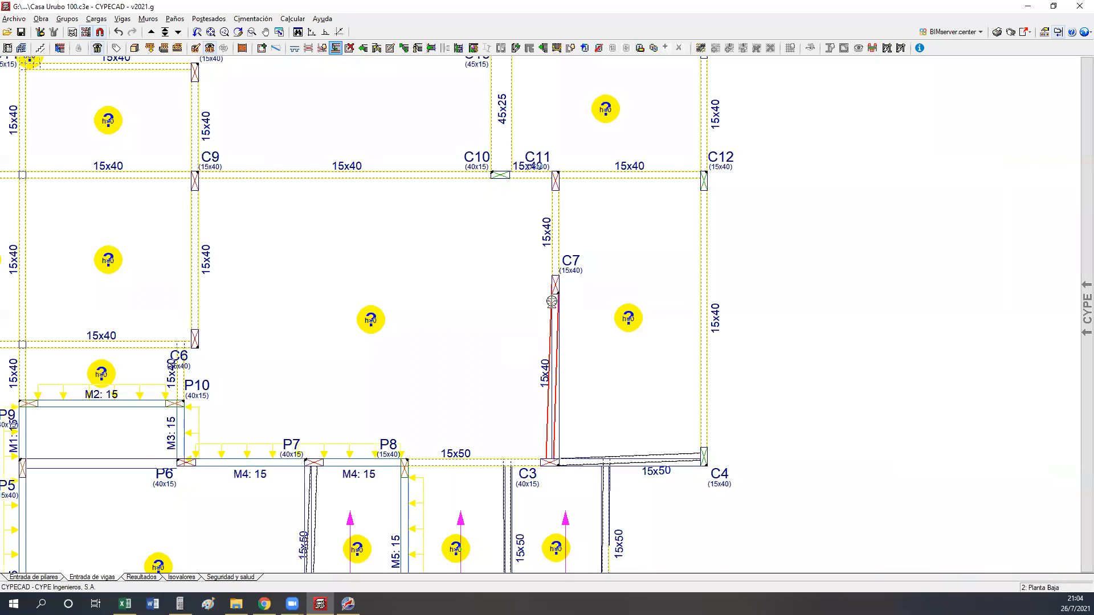
scroll(552, 302, "up", 1)
middle_click_drag(569, 392, 709, 136)
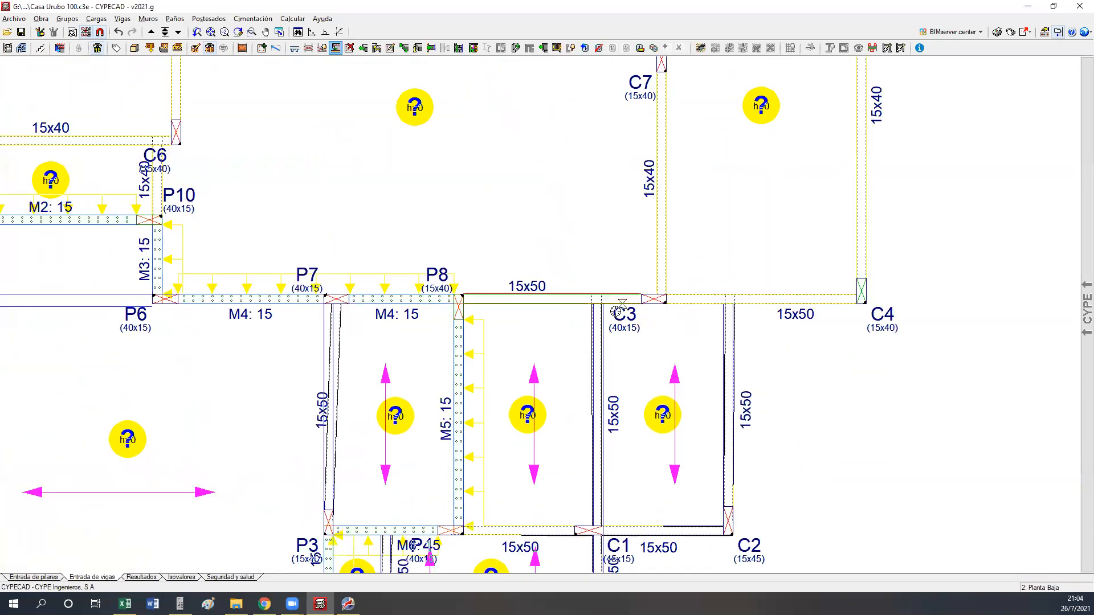
Adjust the P4–C1–C2 beams, the vertical beams at C1 and C2, and the beam from P2 to the corner below C1.
middle_click_drag(526, 382, 612, 209)
scroll(744, 383, "up", 3)
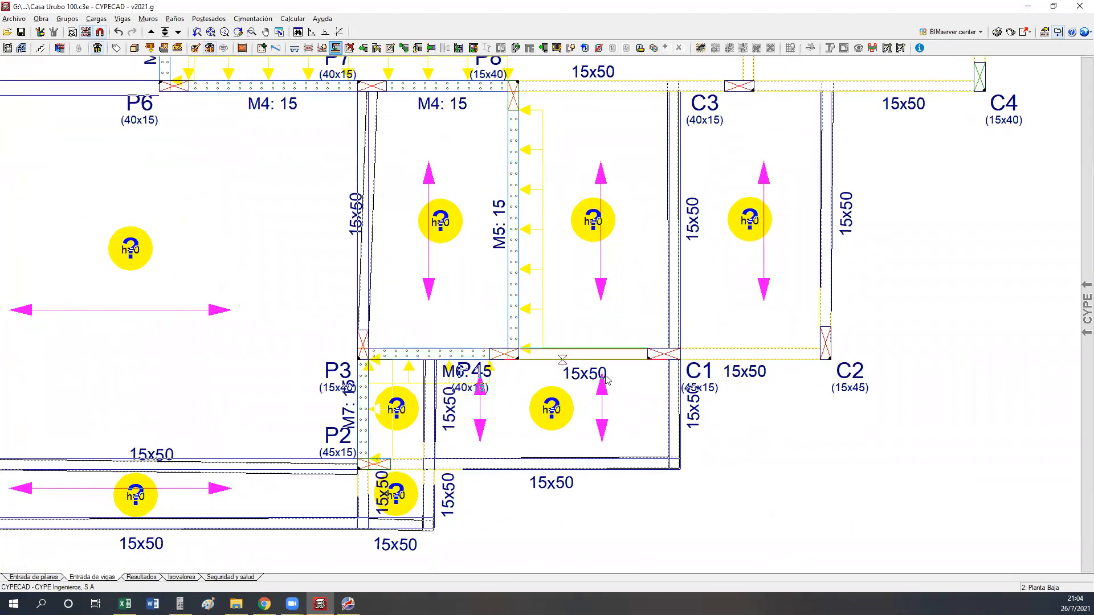
left_click(832, 308)
left_click(676, 288)
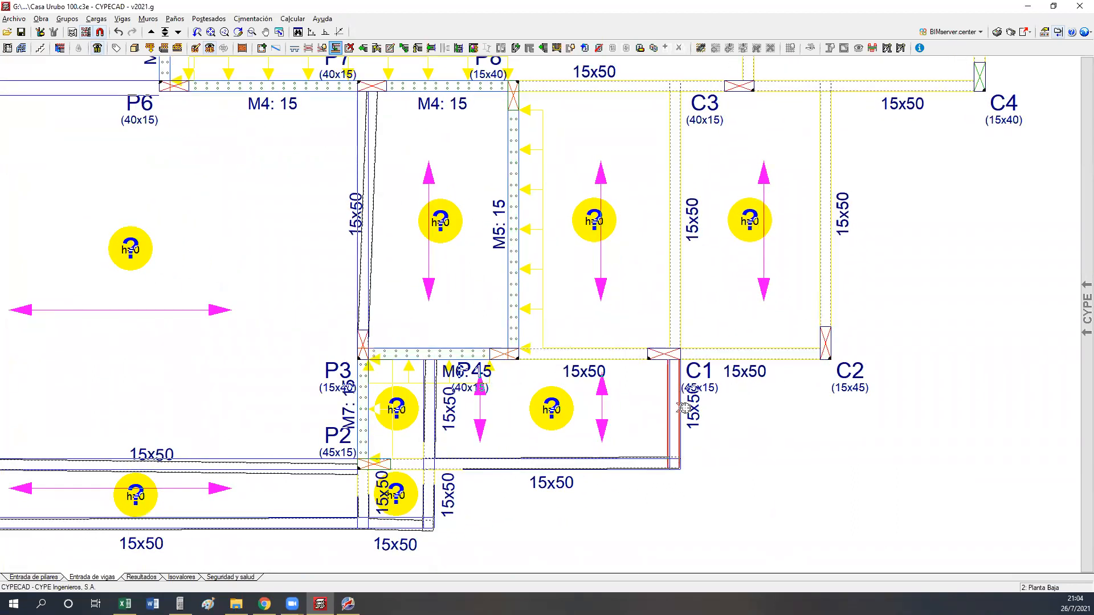
left_click(627, 469)
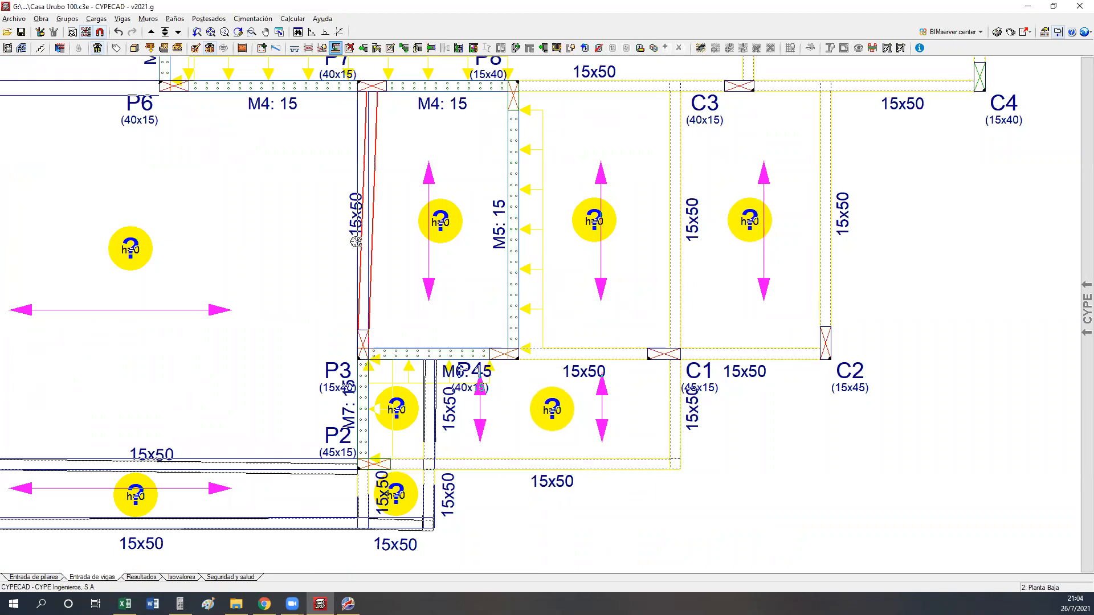
Adjust the P7–P3 beam and the short 15x50 lower-edge beam just below P2 to their template lines.
left_click(358, 244)
middle_click_drag(367, 491, 707, 381)
left_click(742, 433)
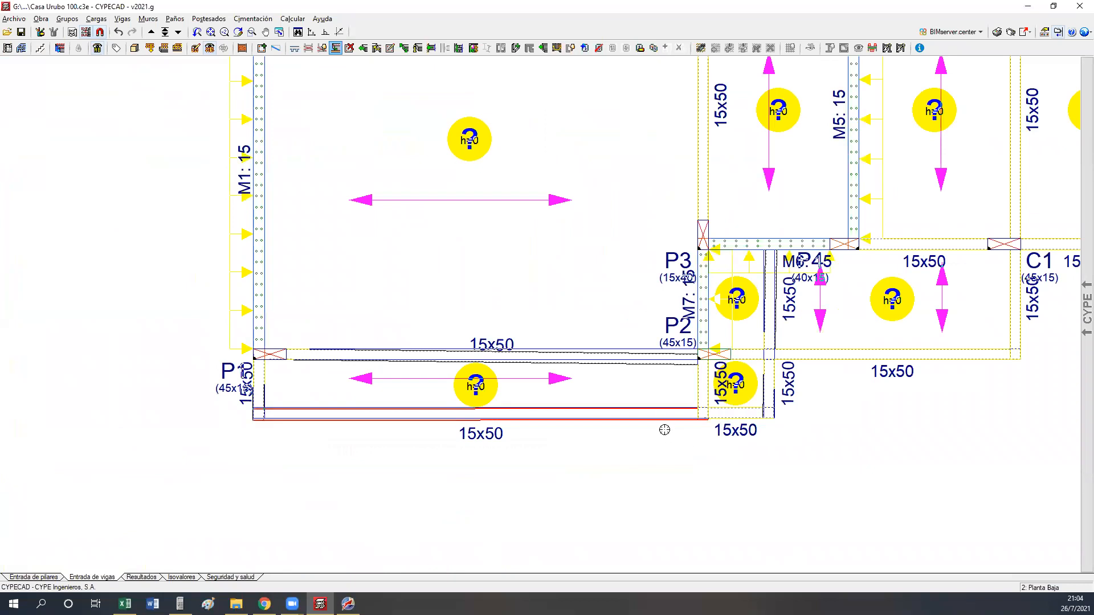
Adjust the long 15x50 lower-edge beam, the vertical beams below wall M6 and below P1, and the P1–P2 beam to their template lines.
left_click(665, 419)
left_click(786, 326)
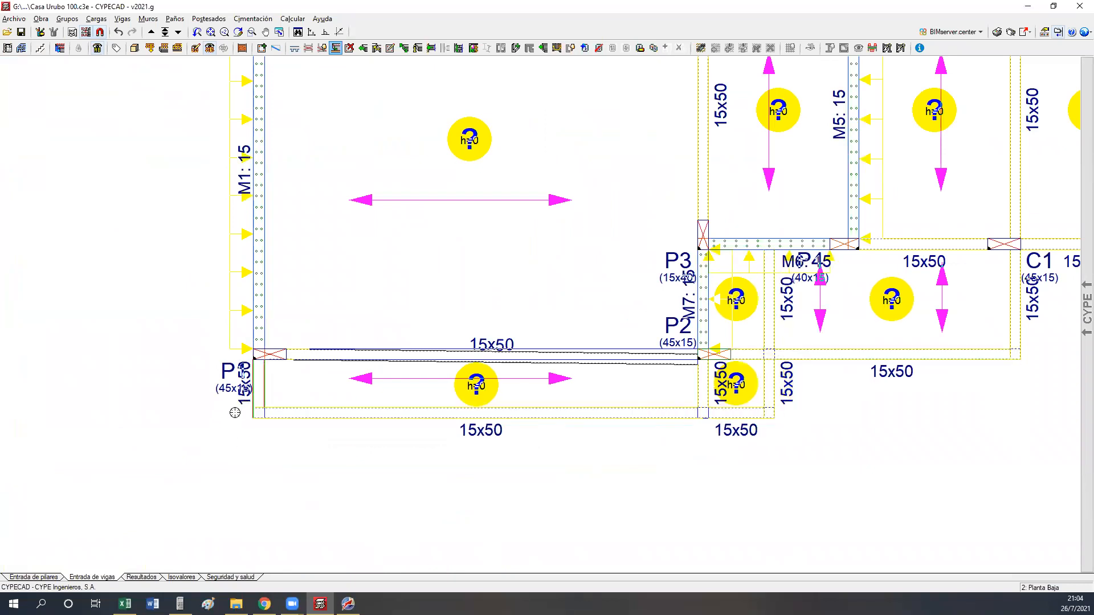
scroll(235, 412, "down", 3)
scroll(362, 427, "up", 3)
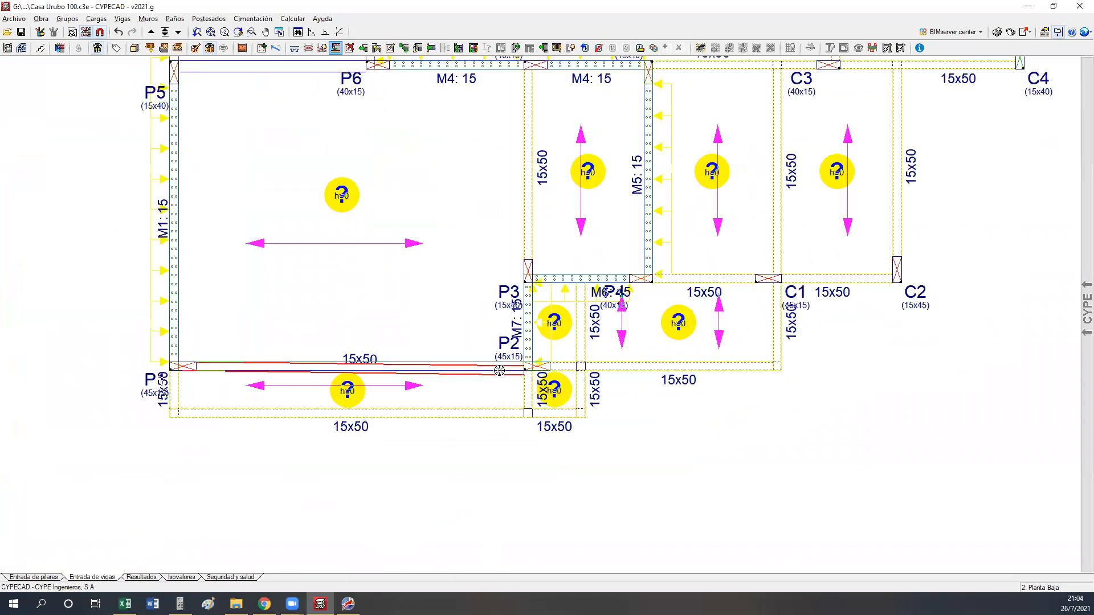
left_click(496, 377)
scroll(483, 391, "down", 3)
middle_click_drag(471, 304, 444, 425)
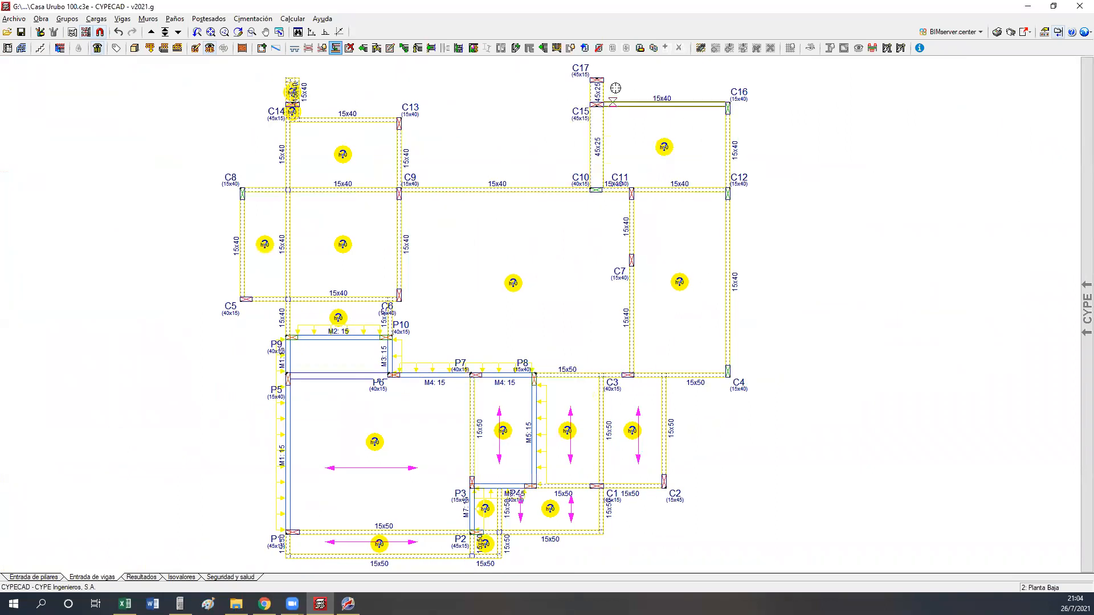
Delete the slab panels below C14–C13, between C8 and C5, between C9 and C6, and above wall M2 to leave openings.
left_click(175, 19)
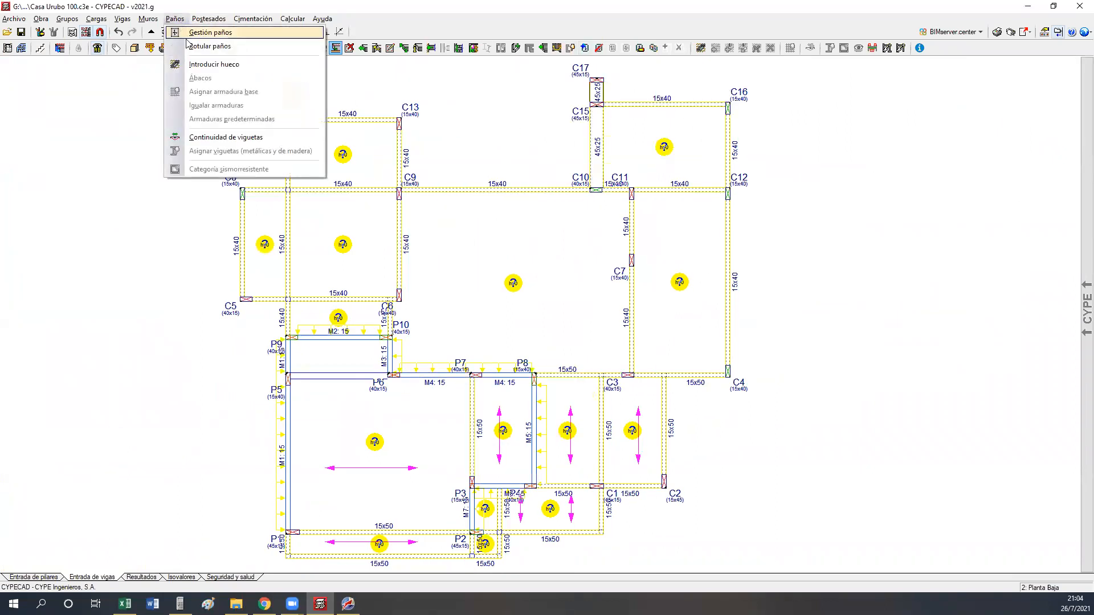
left_click(210, 33)
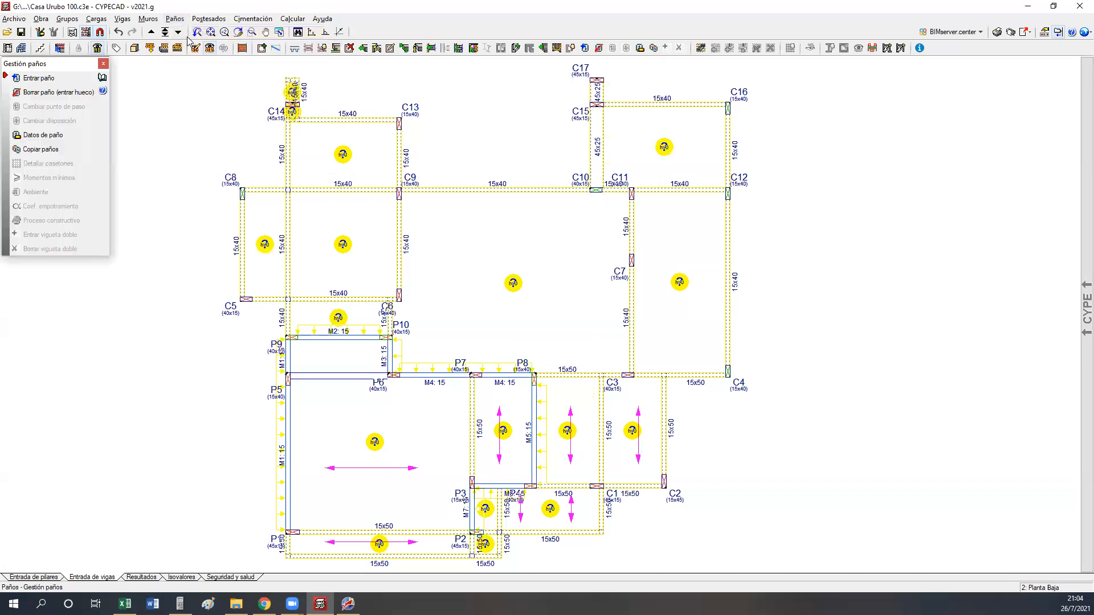
left_click(55, 92)
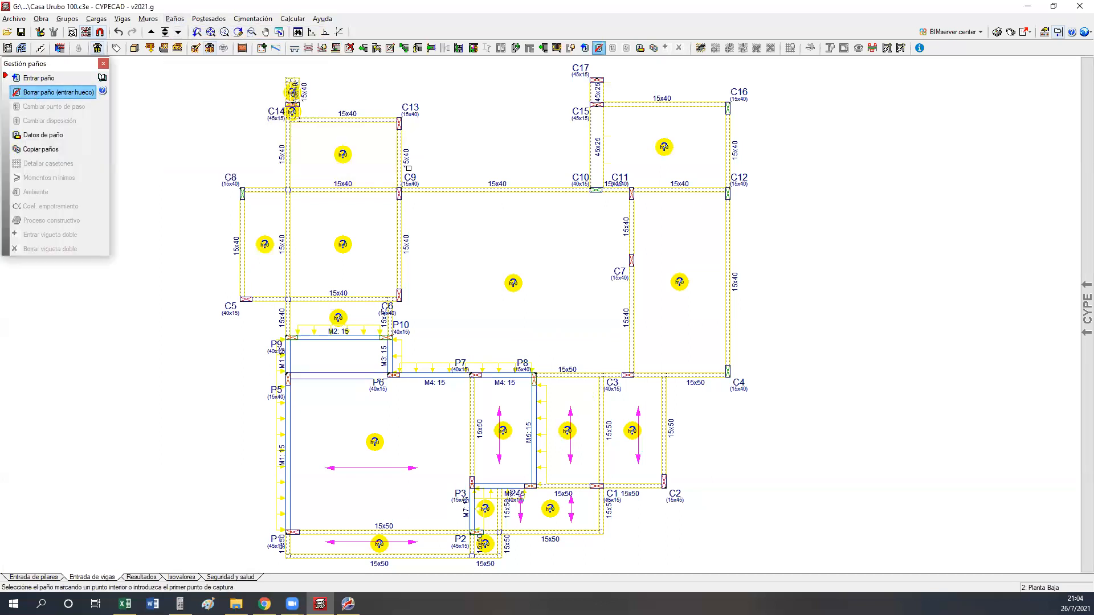
left_click(335, 169)
left_click(265, 245)
left_click(342, 245)
left_click(338, 317)
Delete the large central slab panel, the panel between C7, C12 and C4, and the C15–C16 panel to leave openings.
left_click(606, 309)
left_click(664, 274)
left_click(659, 163)
middle_click_drag(668, 334, 639, 339)
right_click(687, 330)
middle_click_drag(426, 367, 525, 221)
scroll(513, 320, "up", 2)
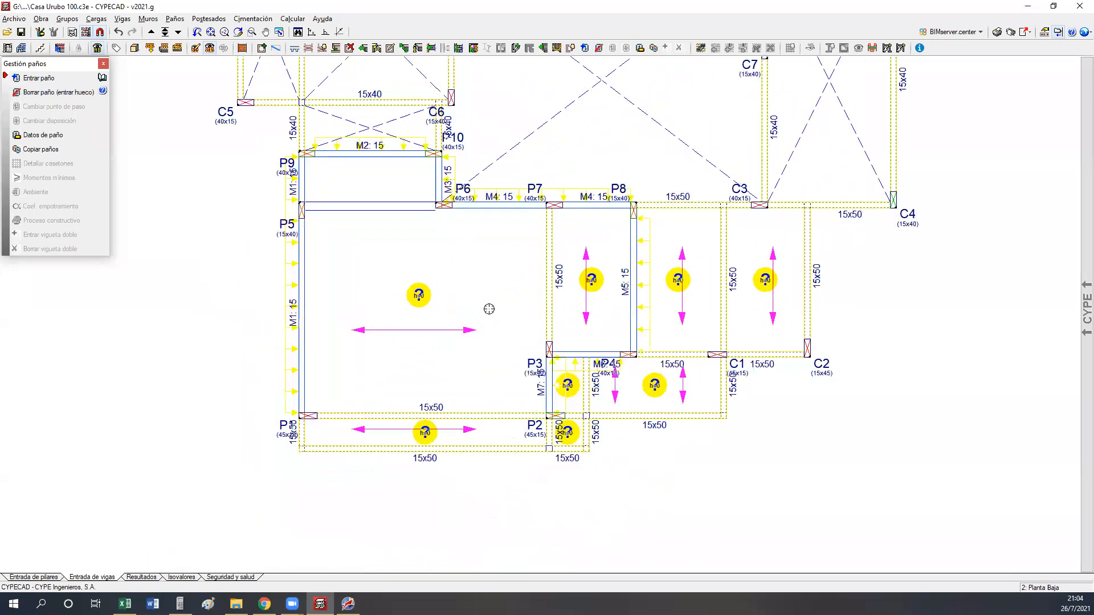
Save the job and inspect the beams and slab panels in the 3D building view.
left_click(22, 32)
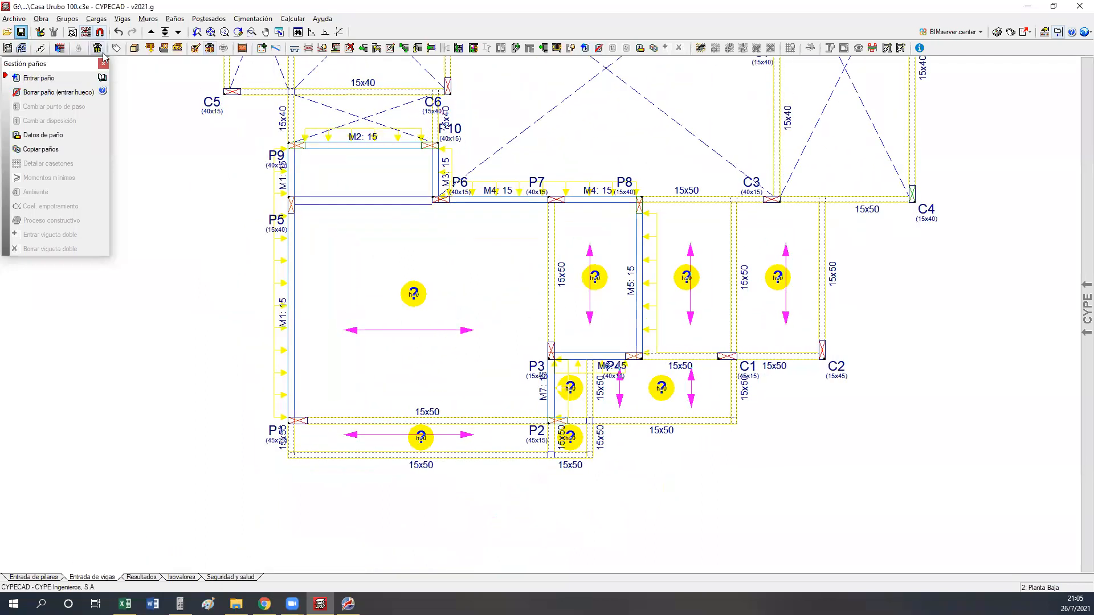
left_click(135, 48)
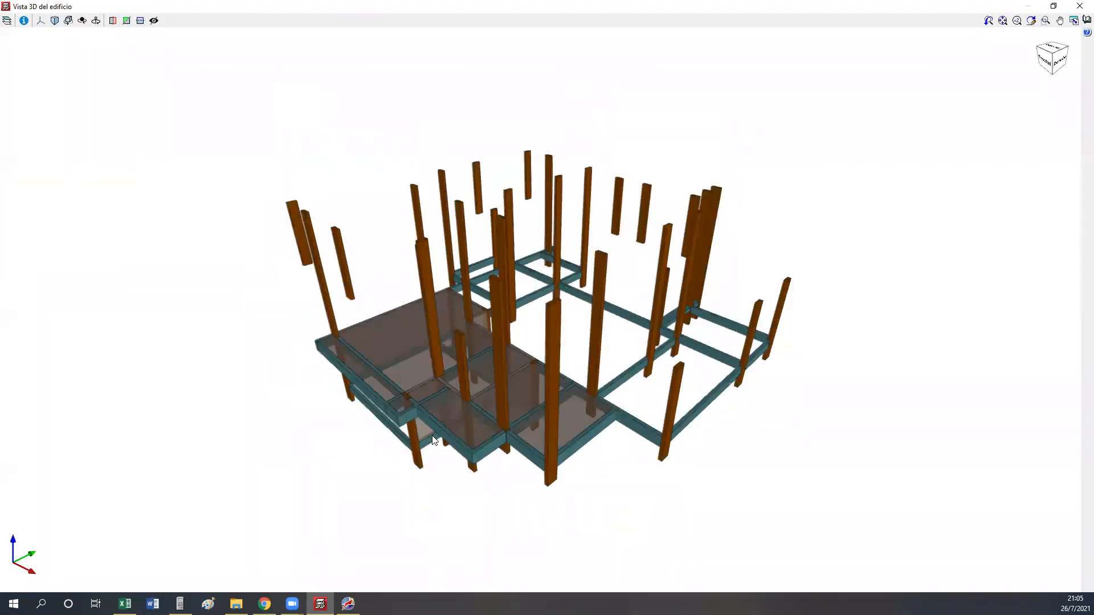
scroll(432, 433, "up", 5)
left_click_drag(432, 433, 501, 376)
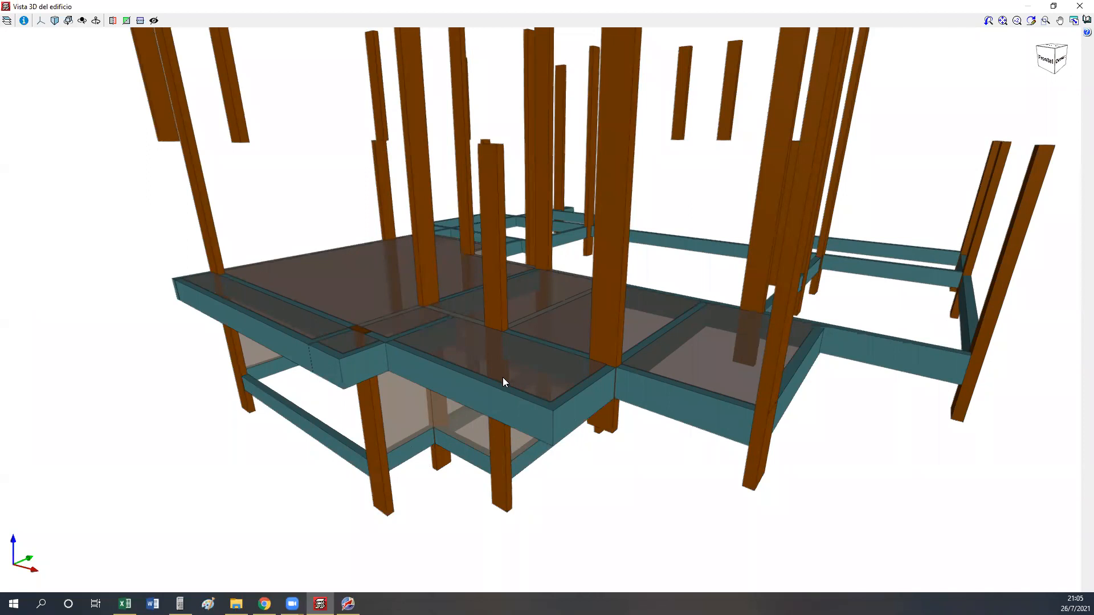
left_click(1079, 7)
Delete the C10–C11 and C11–C12 beams.
middle_click_drag(650, 265, 487, 535)
middle_click_drag(550, 250, 674, 331)
scroll(789, 310, "up", 4)
middle_click_drag(708, 242, 536, 237)
left_click(349, 48)
left_click(683, 257)
left_click(546, 277)
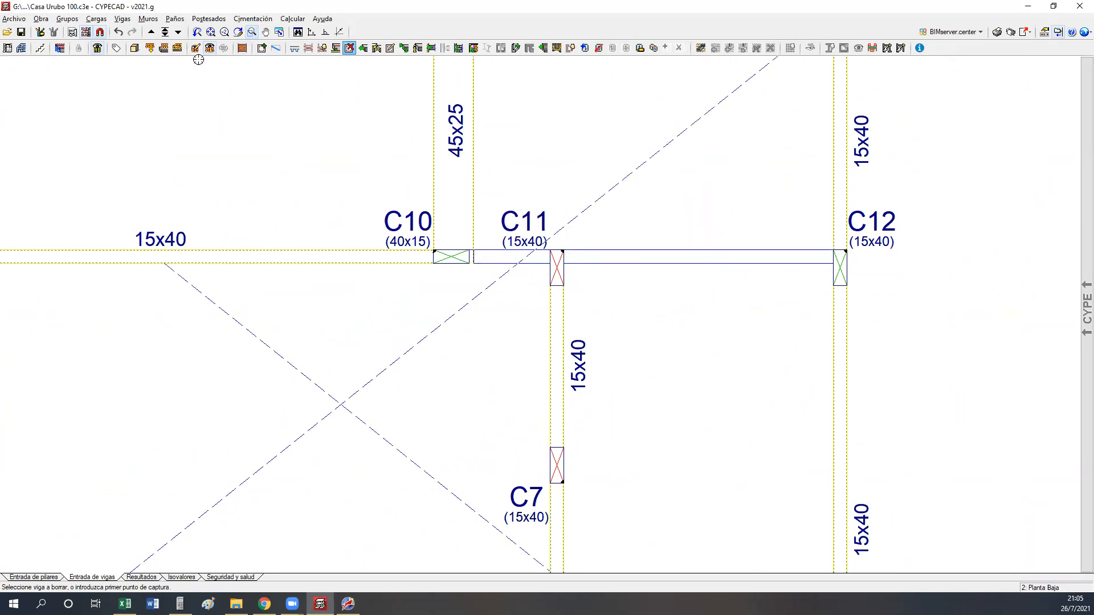
Enter new C10–C11 and C11–C12 beams using the 15x40 section copied from the beam reaching C10.
left_click(261, 48)
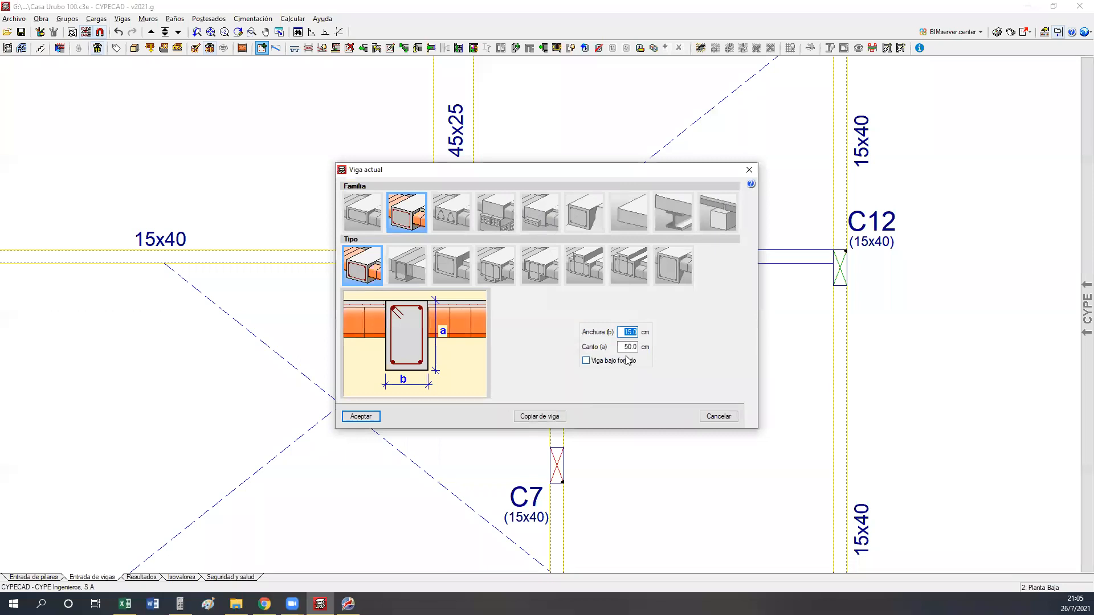
left_click(539, 417)
left_click(225, 262)
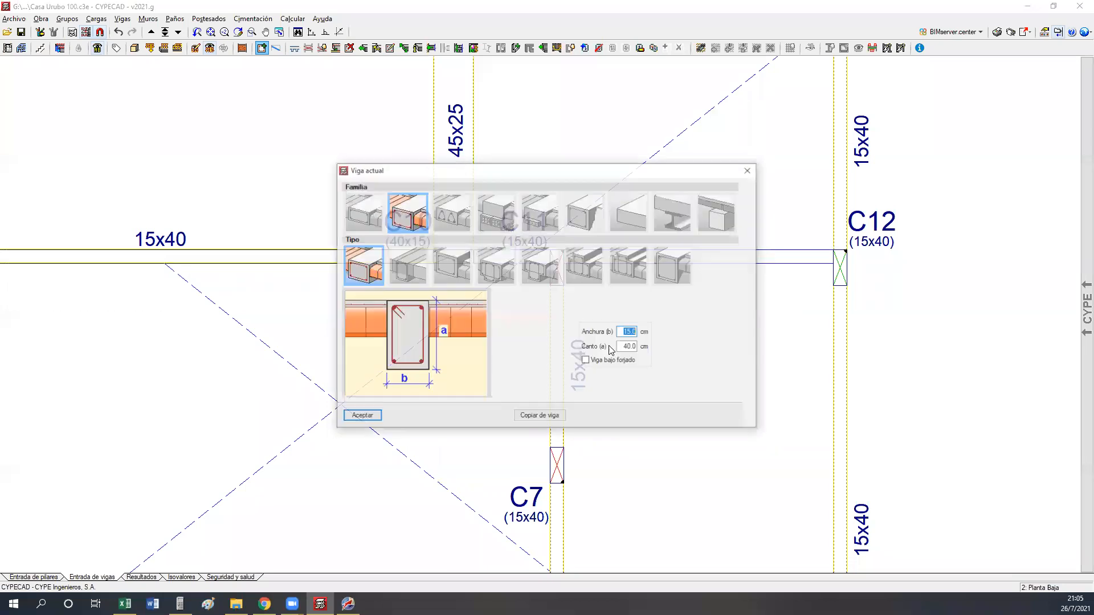
left_click(349, 416)
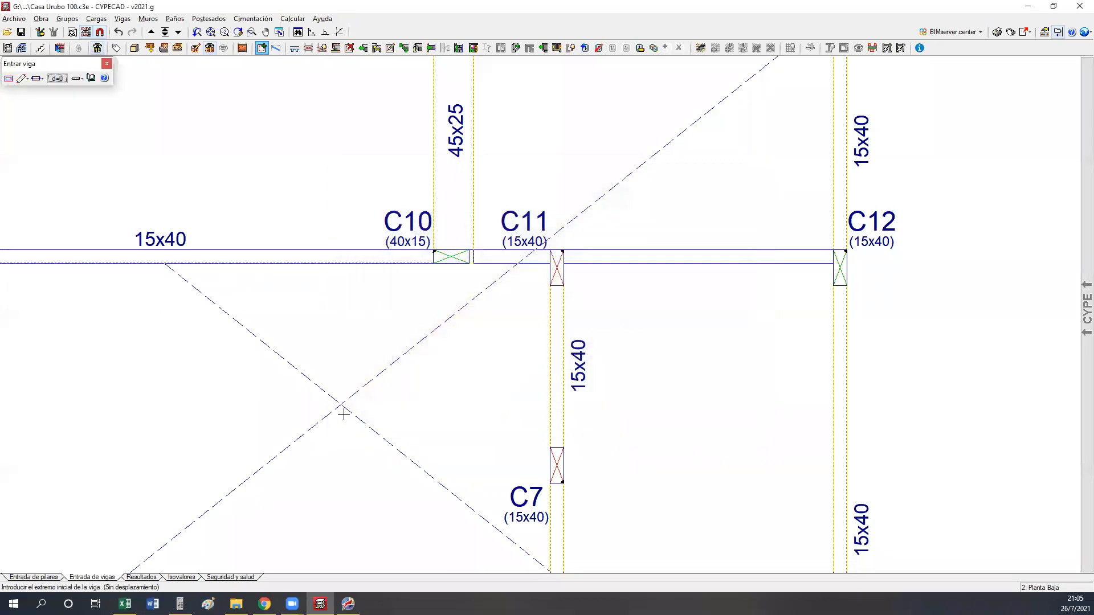
left_click(443, 256)
left_click(556, 267)
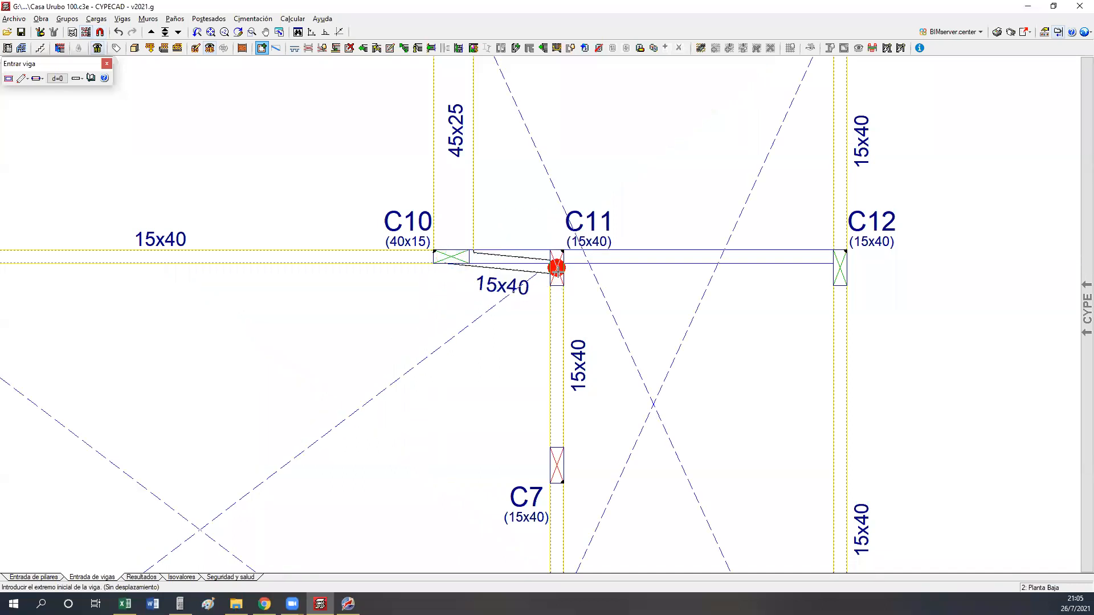
left_click(838, 255)
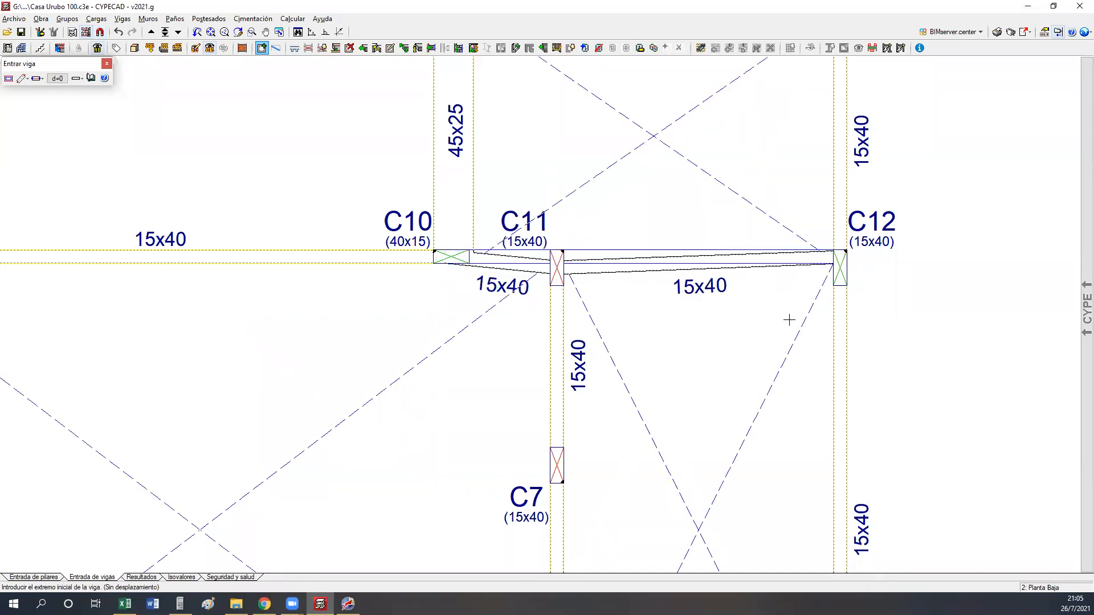
scroll(682, 195, "up", 7)
right_click(682, 196)
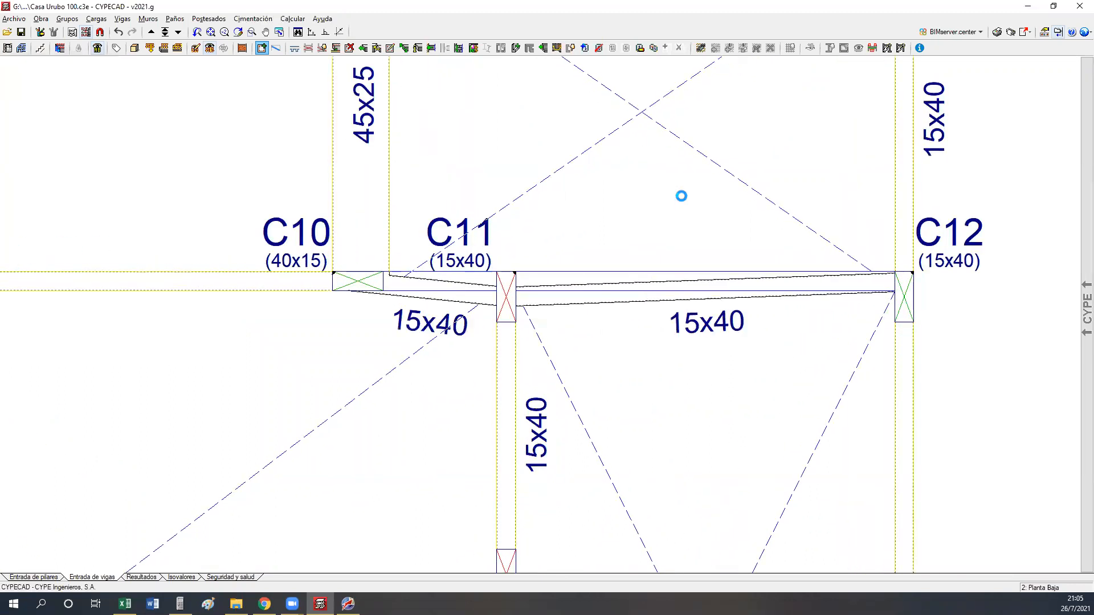
left_click(750, 170)
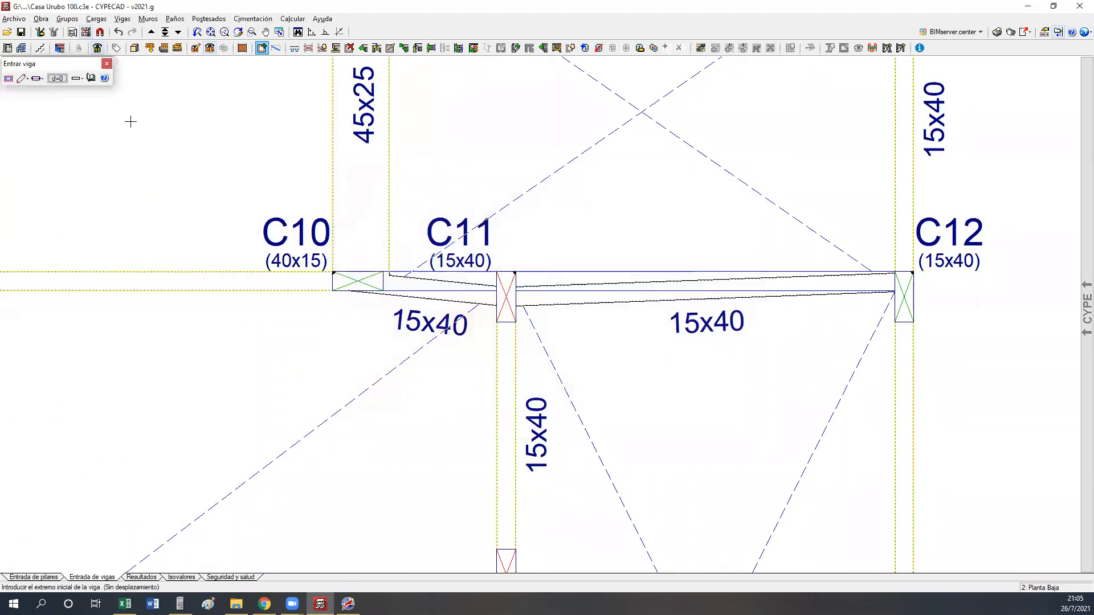
Turn off the Pilares labels in the visible references.
left_click(96, 48)
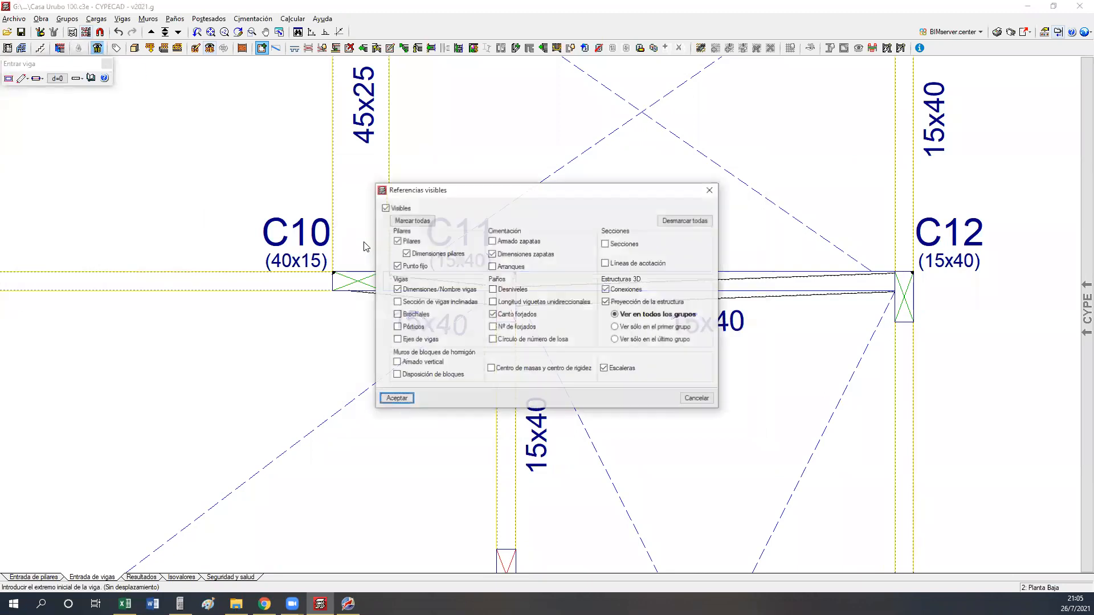
left_click(397, 241)
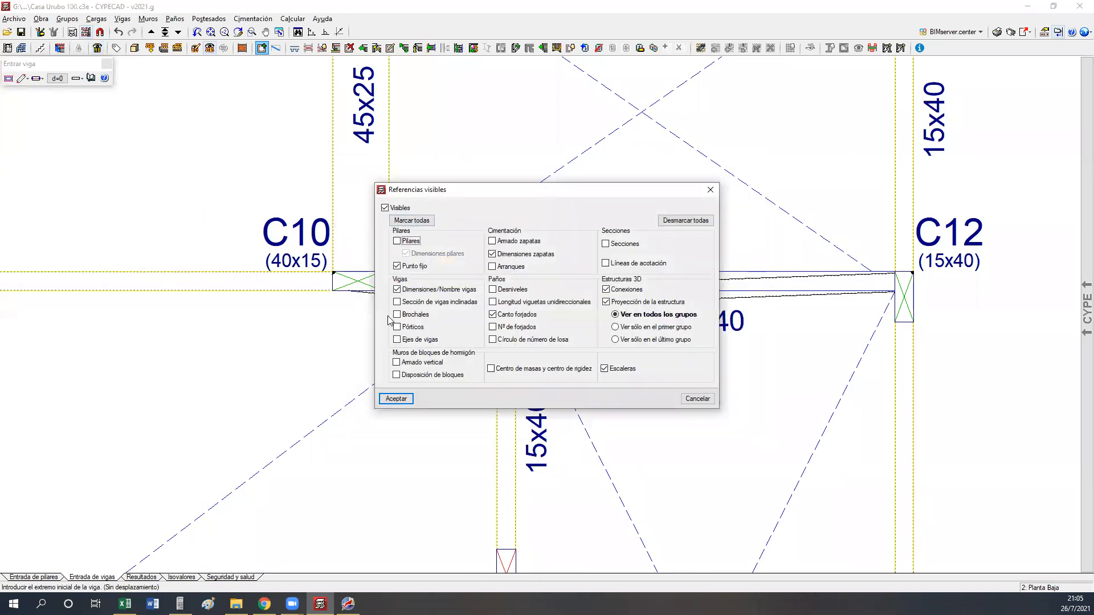
left_click(396, 398)
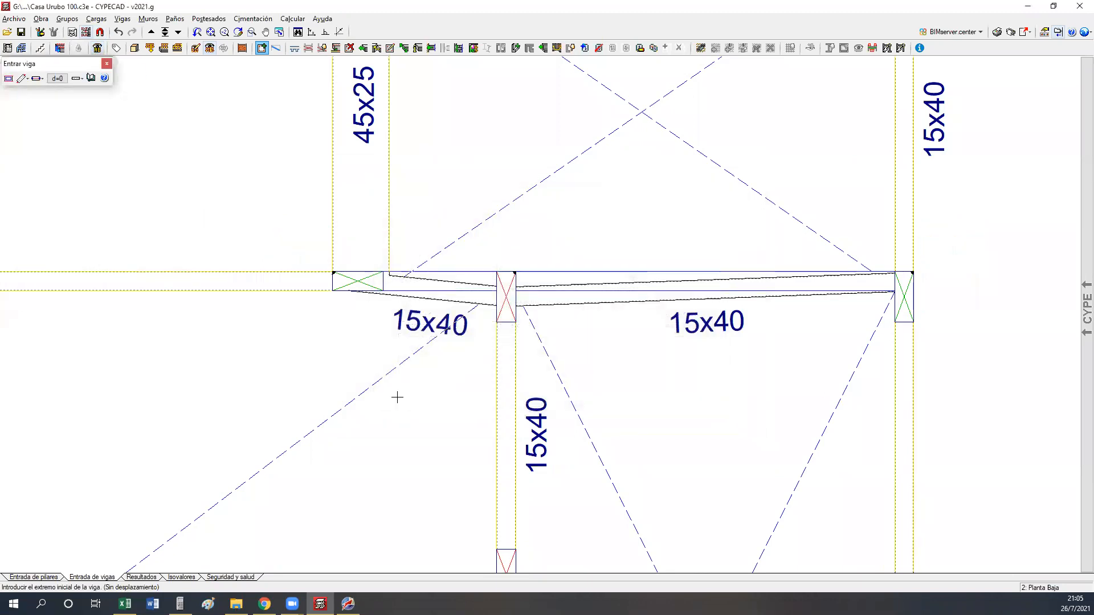
scroll(397, 397, "up", 1)
scroll(887, 433, "up", 1)
middle_click_drag(874, 427, 818, 461)
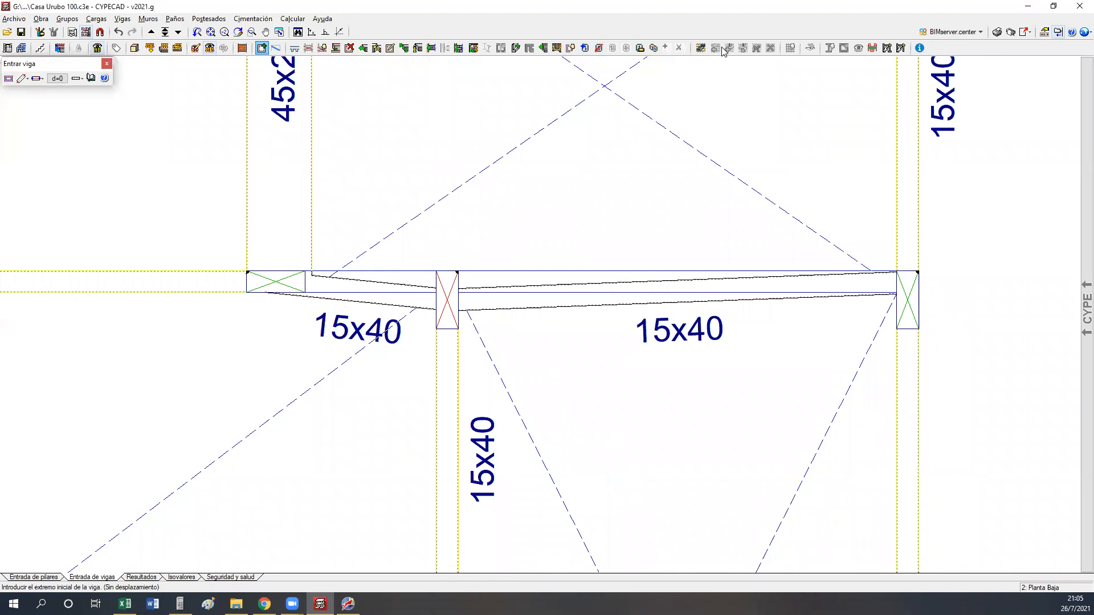
left_click_drag(551, 178, 564, 267)
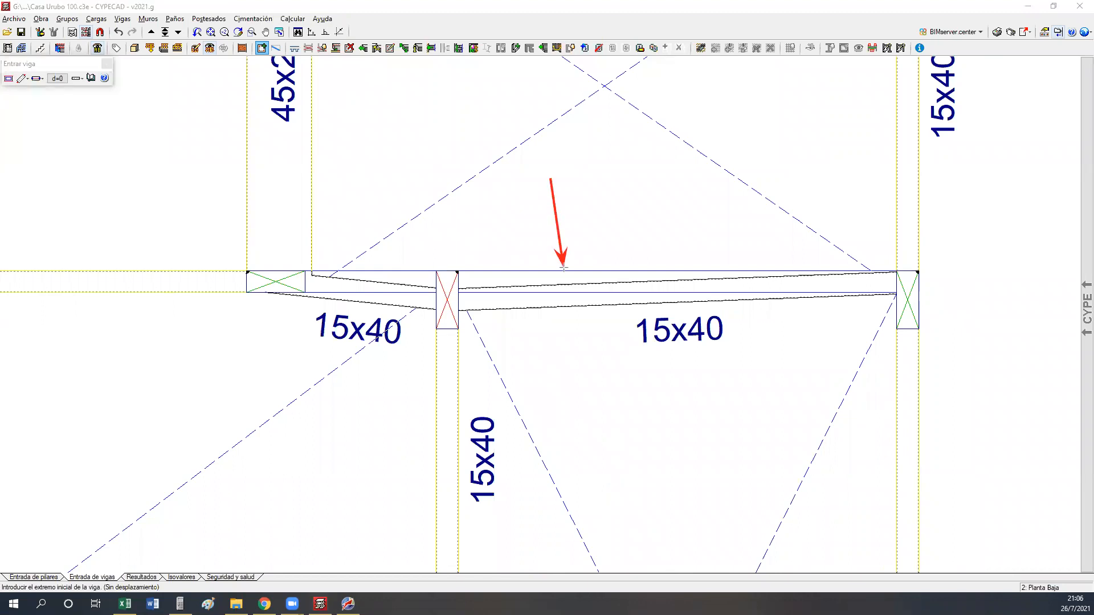
left_click_drag(362, 167, 373, 266)
Activate the template captures with the Más cercano snap.
left_click(99, 33)
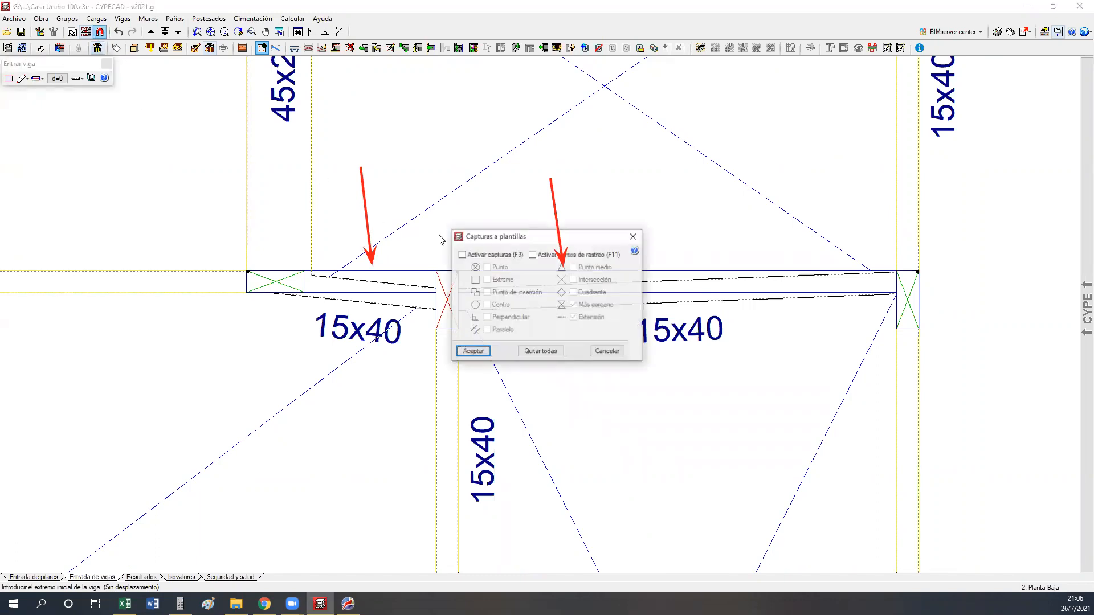
left_click(512, 256)
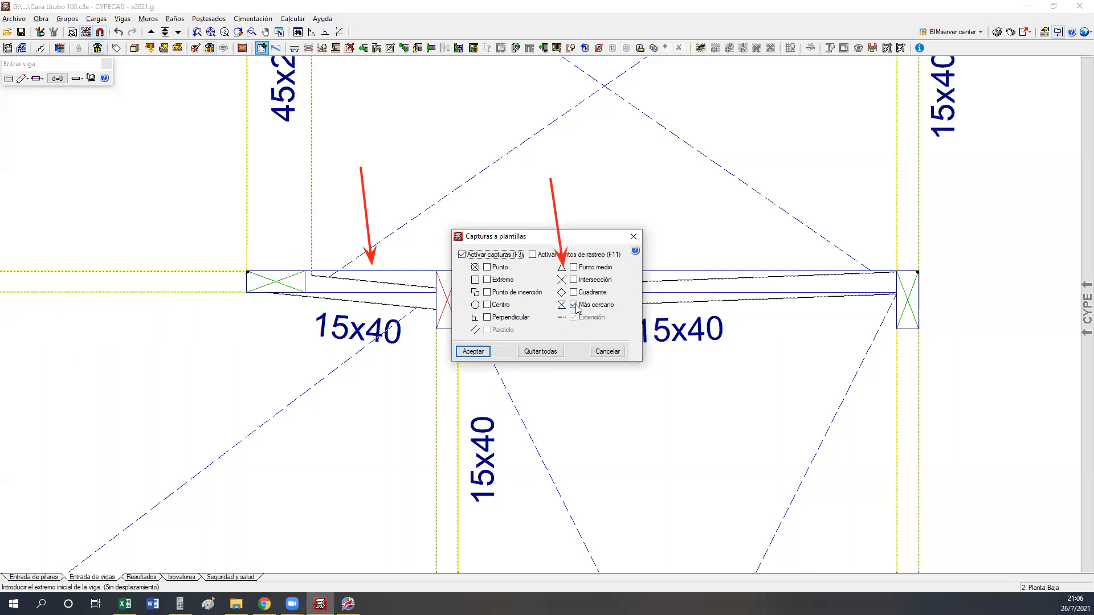
left_click_drag(598, 242, 755, 105)
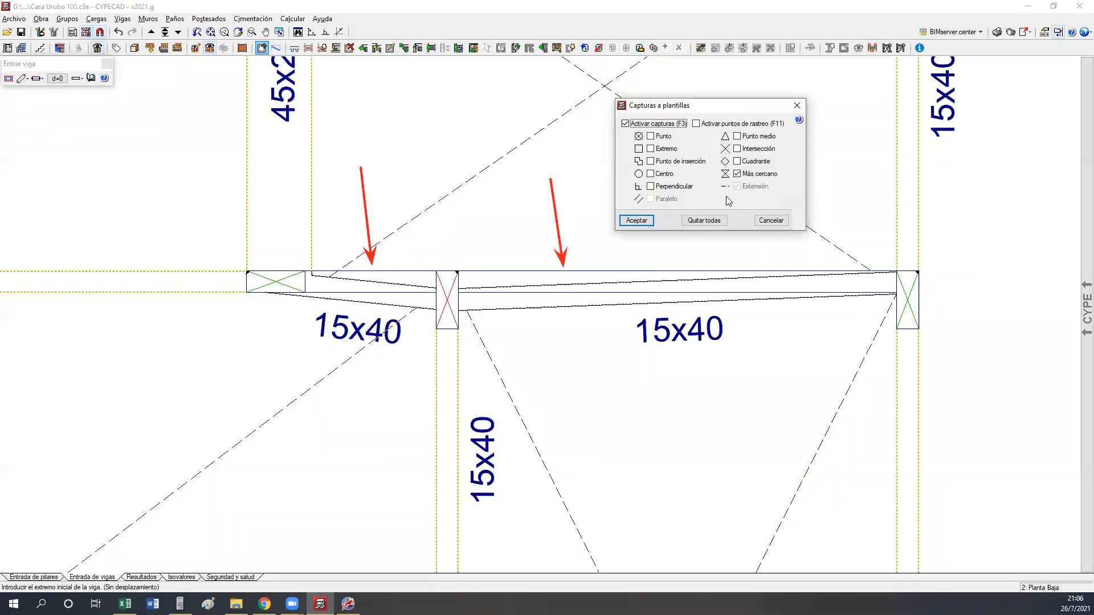
left_click(630, 220)
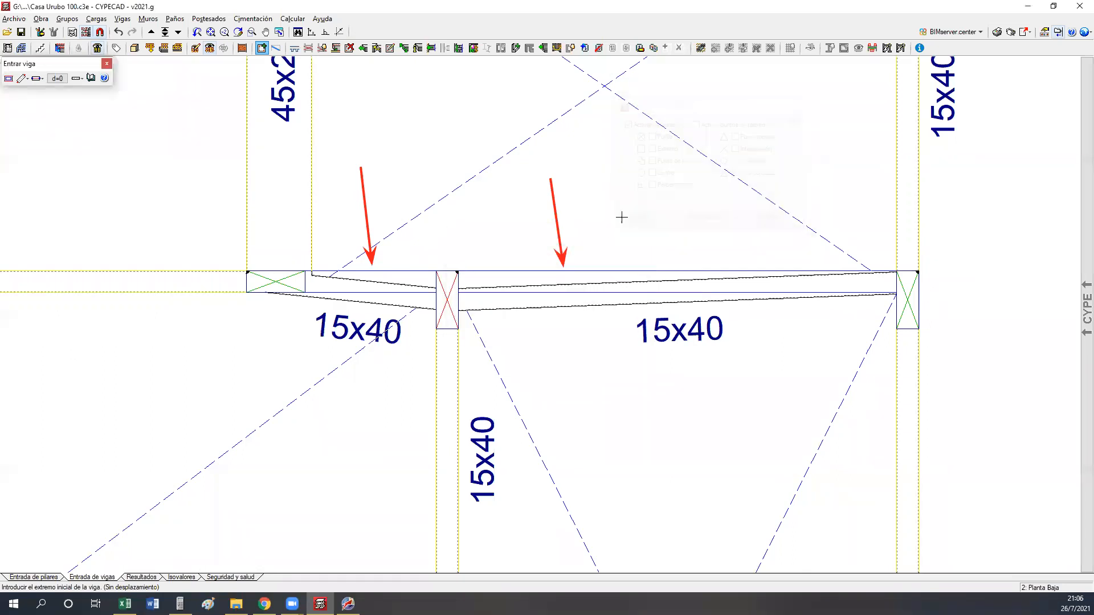
Adjust the C11–C12 beam and the C10–C11 beam to the upper template line.
left_click(122, 19)
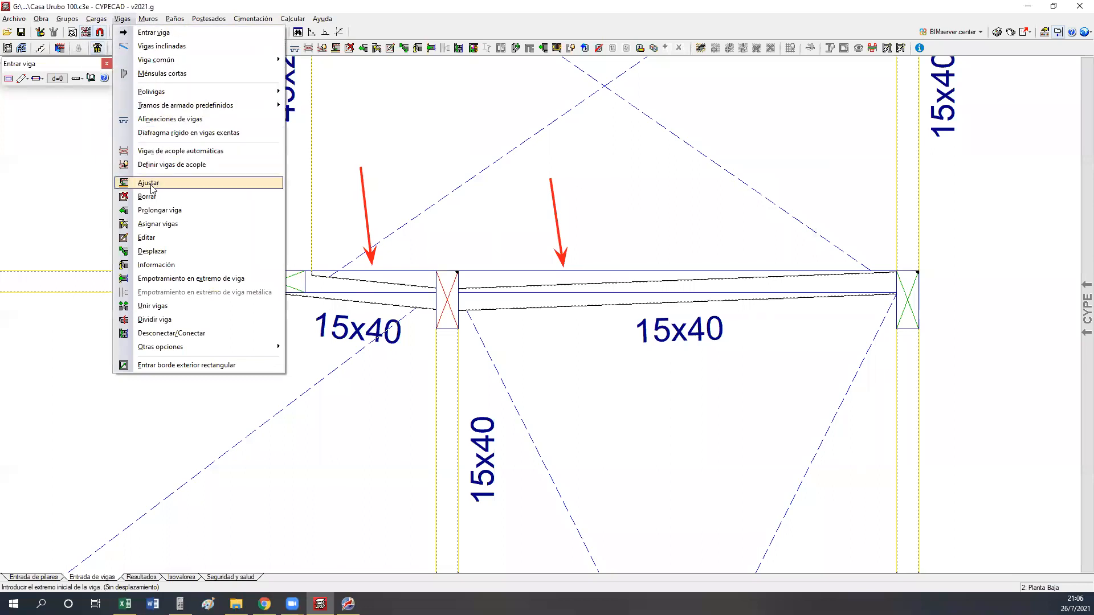
left_click(149, 182)
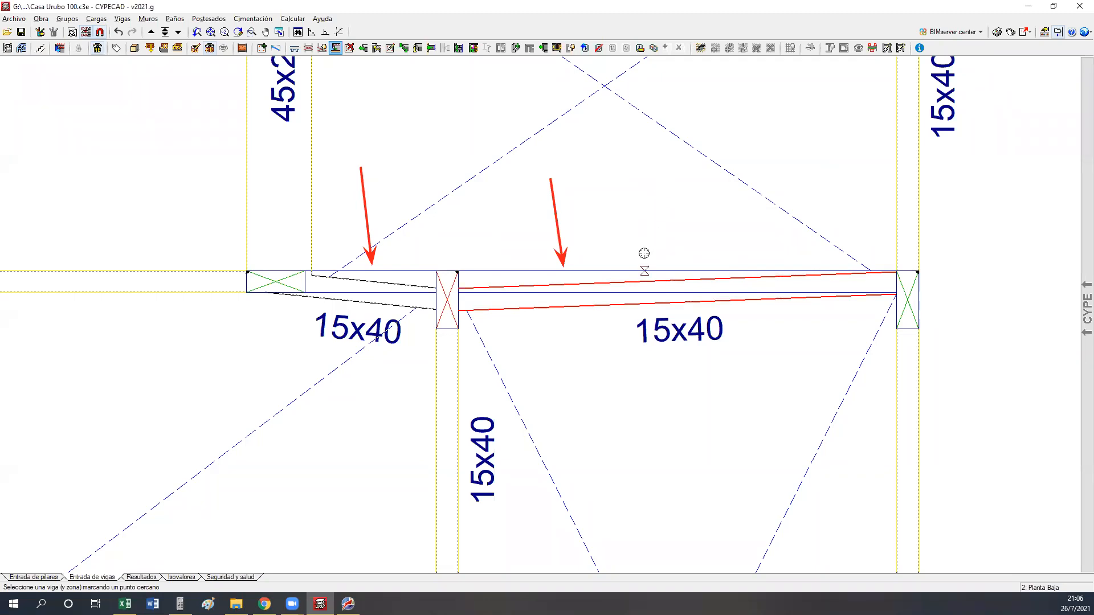
scroll(642, 251, "up", 3)
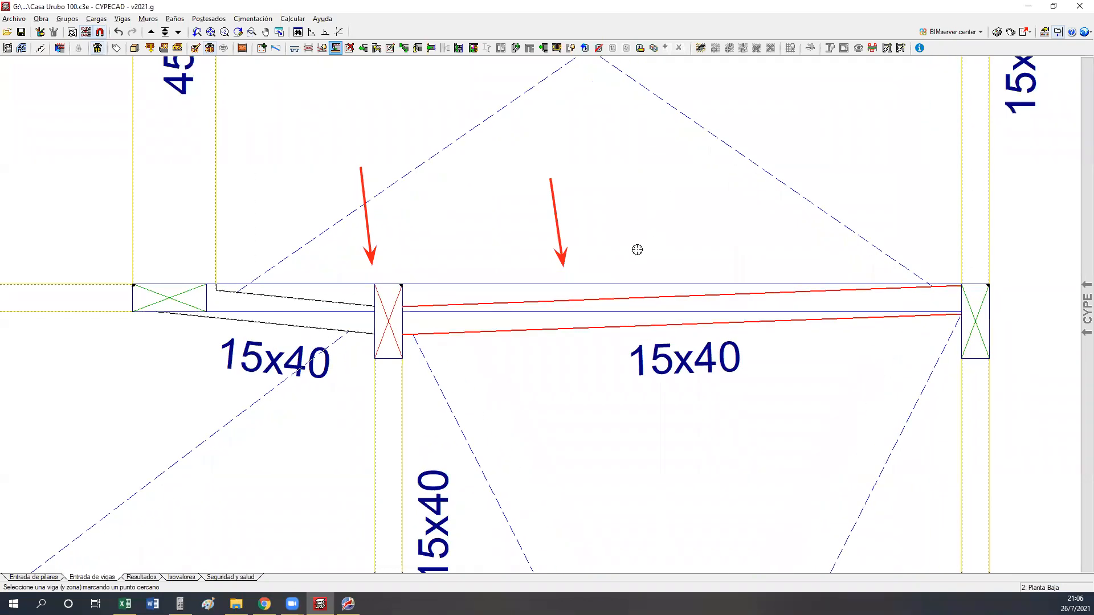
middle_click_drag(655, 215, 672, 193)
scroll(587, 259, "down", 1)
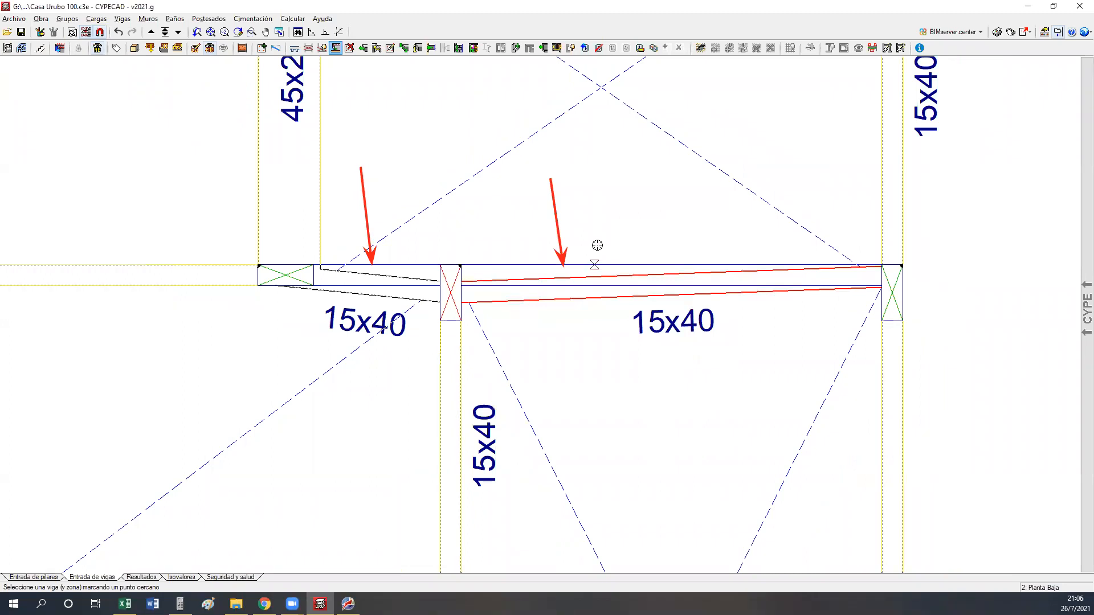
middle_click_drag(597, 245, 593, 249)
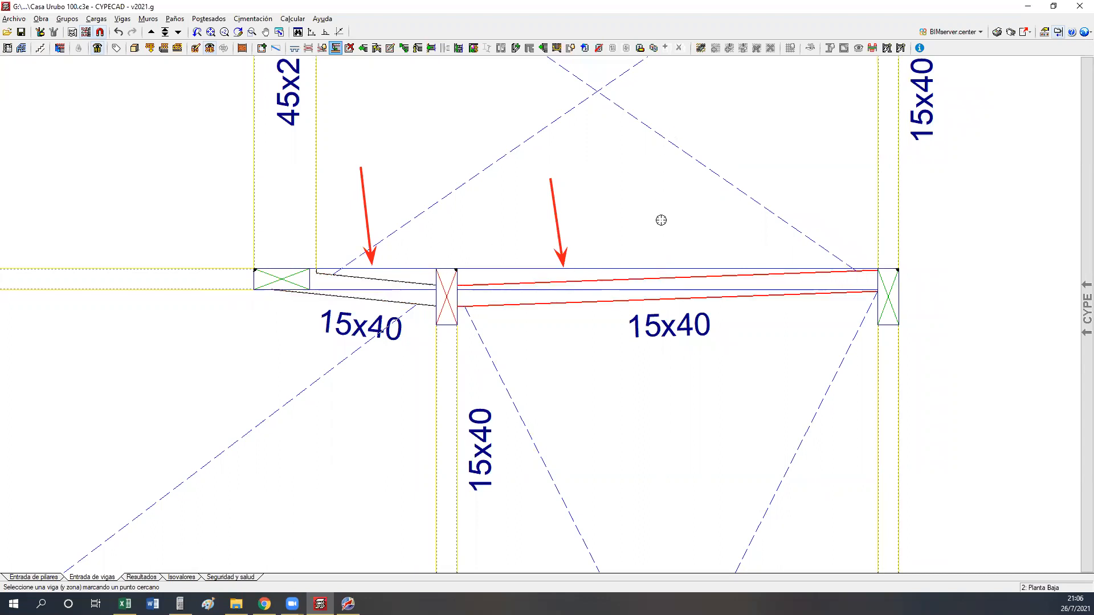
left_click(661, 250)
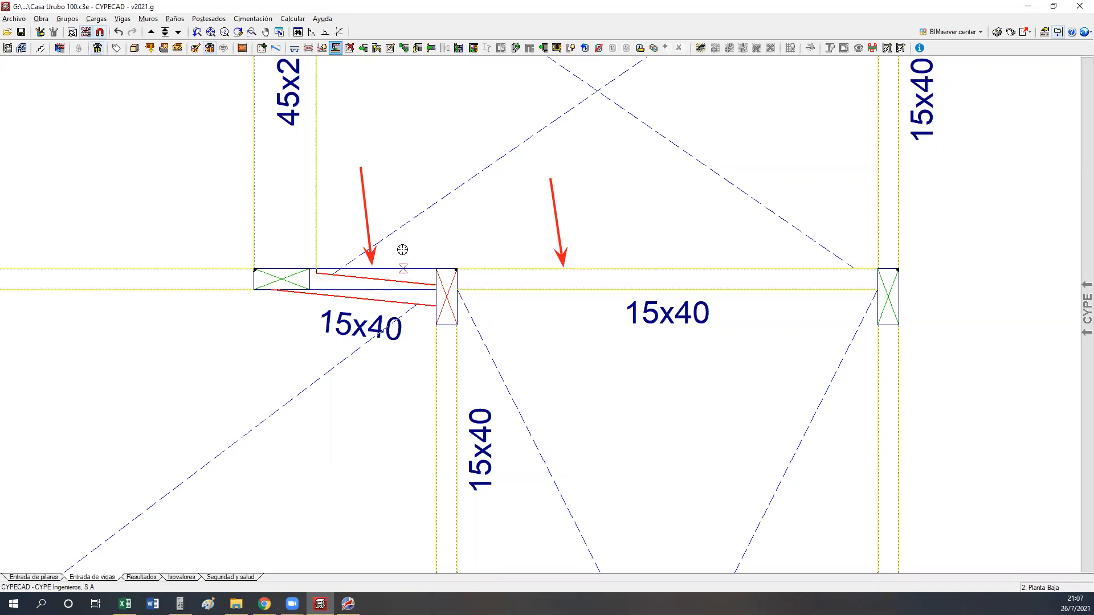
left_click(402, 249)
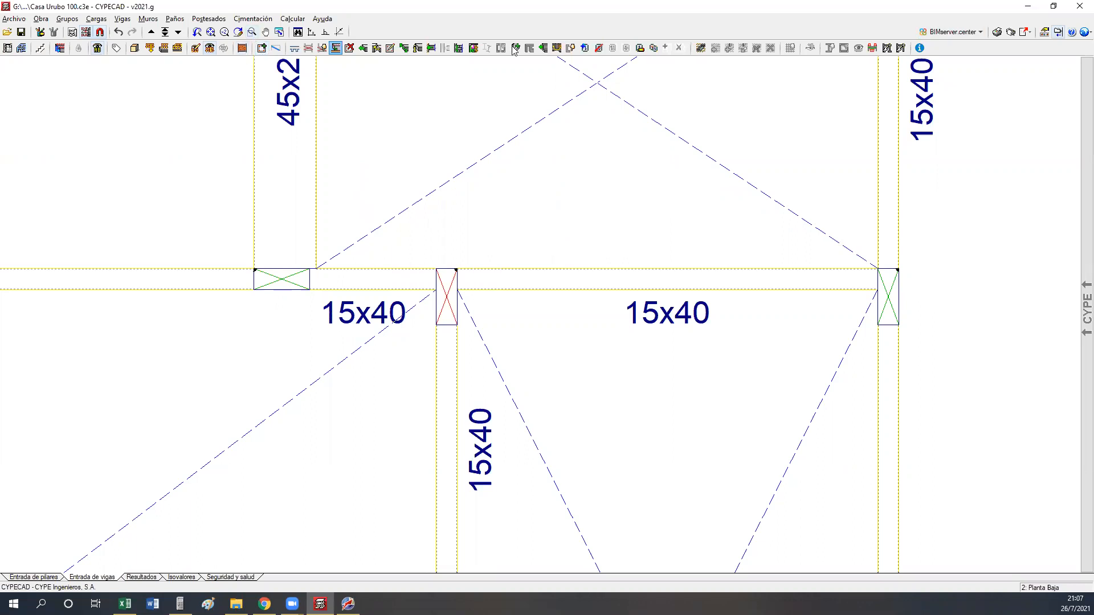
left_click_drag(880, 268, 272, 268)
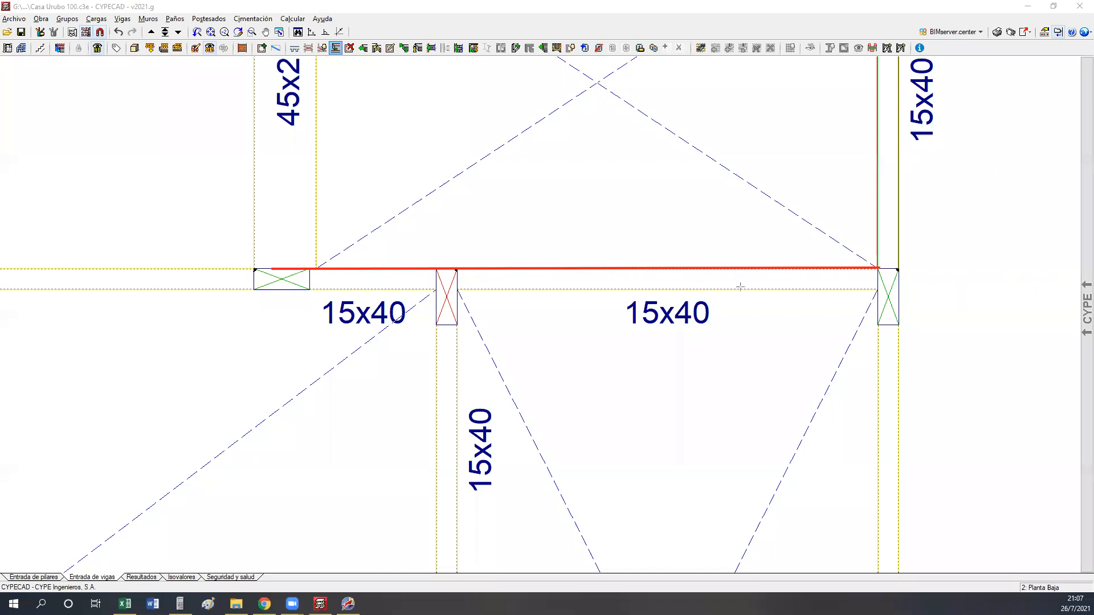
left_click(748, 268)
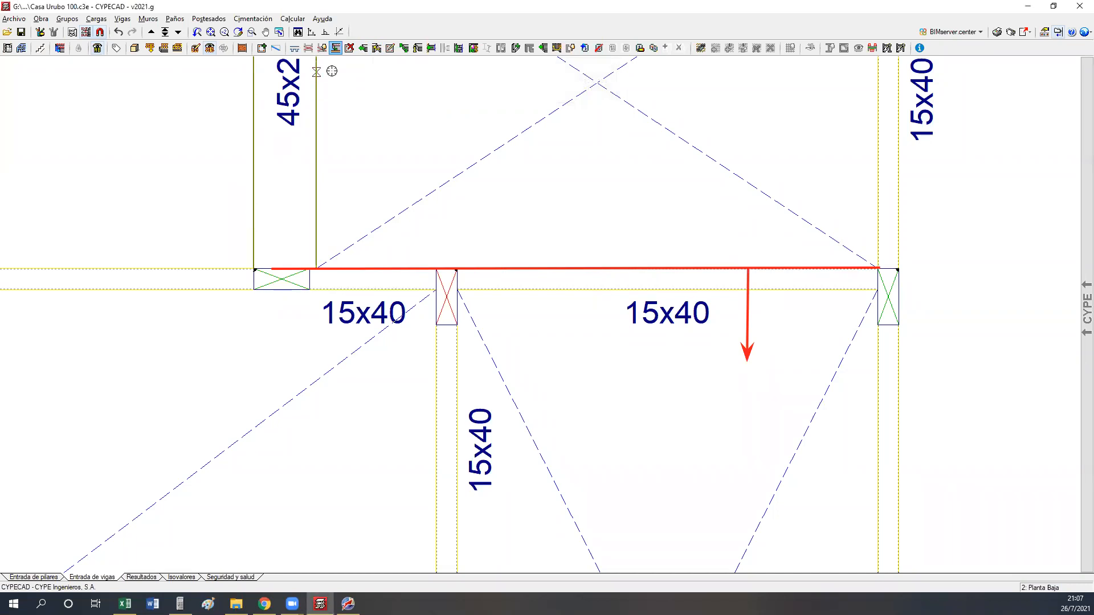
left_click(377, 48)
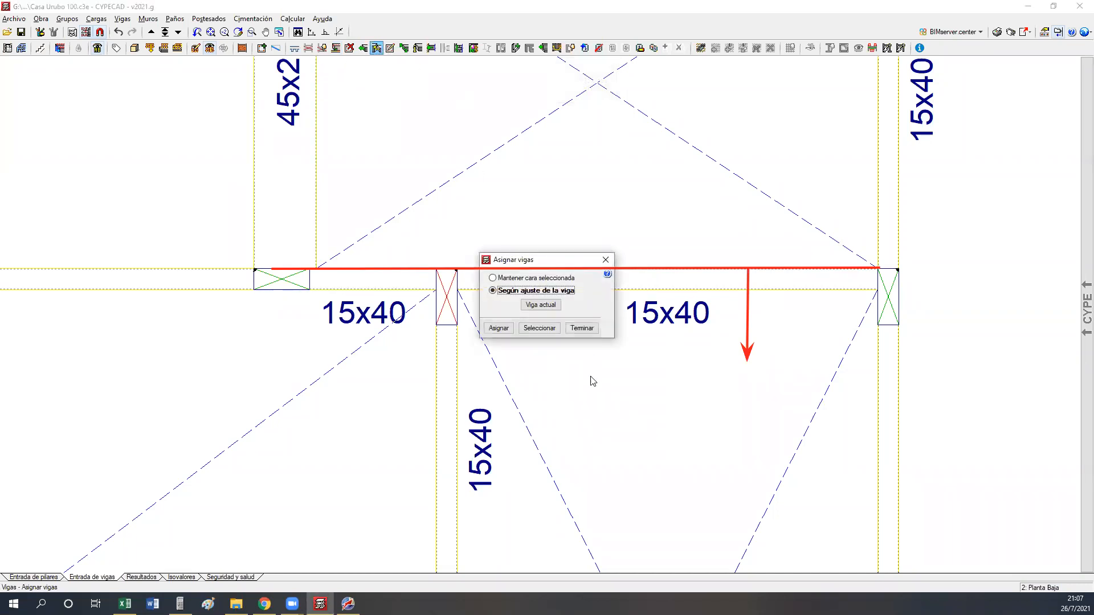
left_click(607, 260)
Edit the C11–C12 beam and the C10–C11 beam, setting the width of each to 20 cm.
left_click(389, 48)
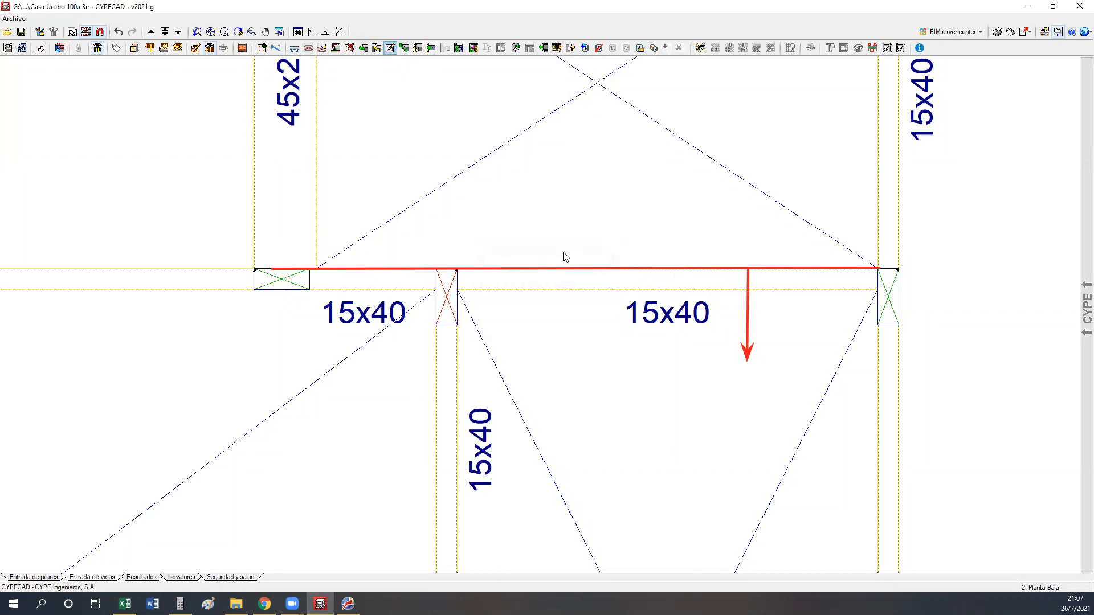
left_click(626, 290)
type("20")
left_click(369, 417)
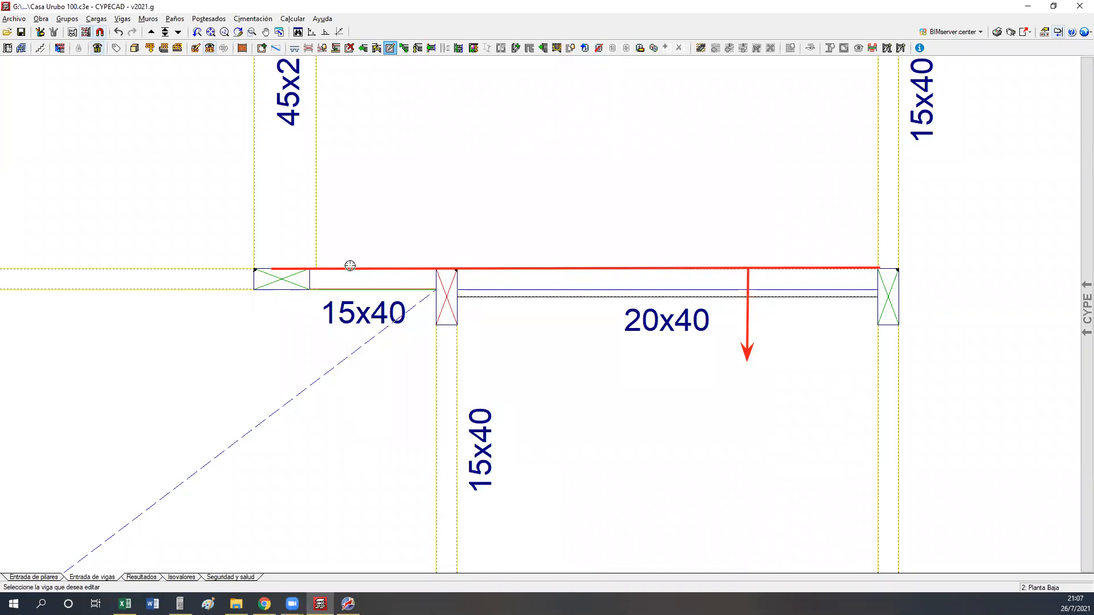
left_click(342, 290)
type("20")
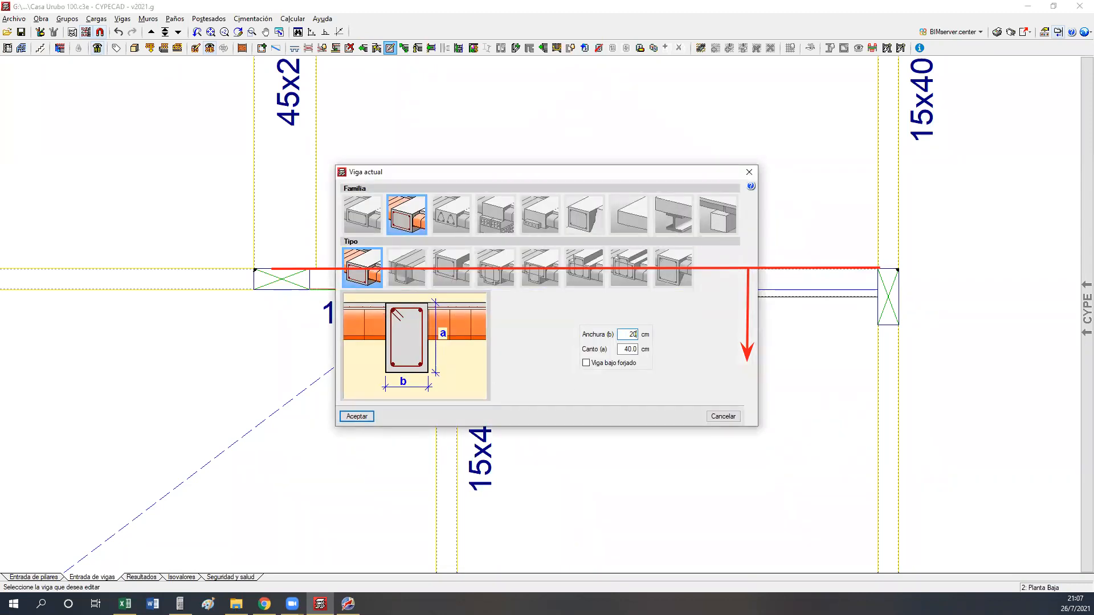
left_click(356, 416)
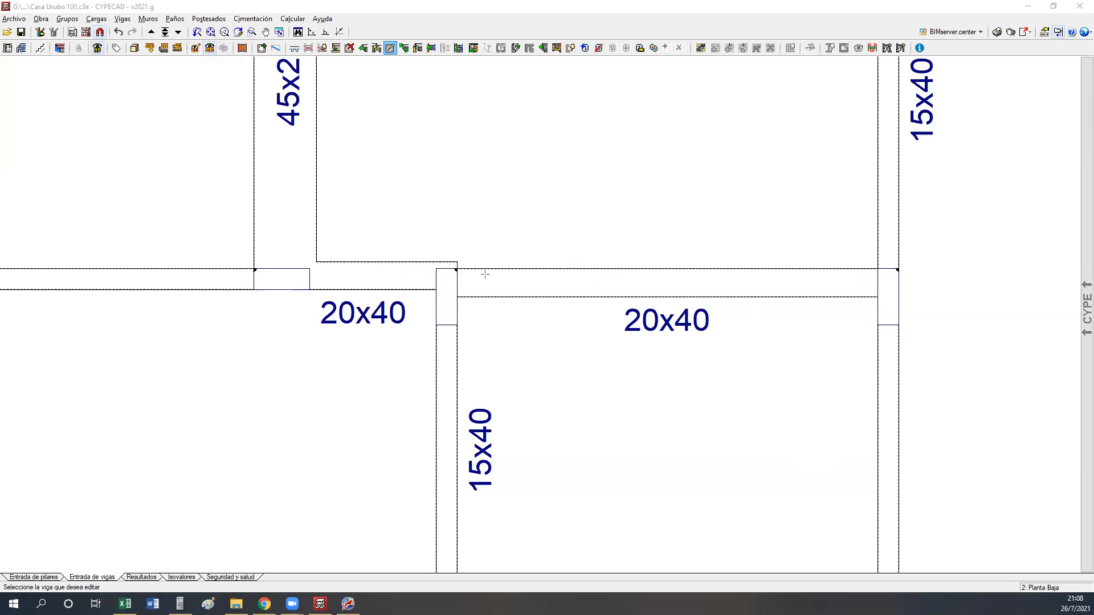
Copy the 15x40 section from the beam reaching C10 and start assigning it with the Según ajuste de la viga option.
left_click(377, 48)
left_click(477, 288)
left_click(536, 328)
left_click(163, 278)
left_click(501, 326)
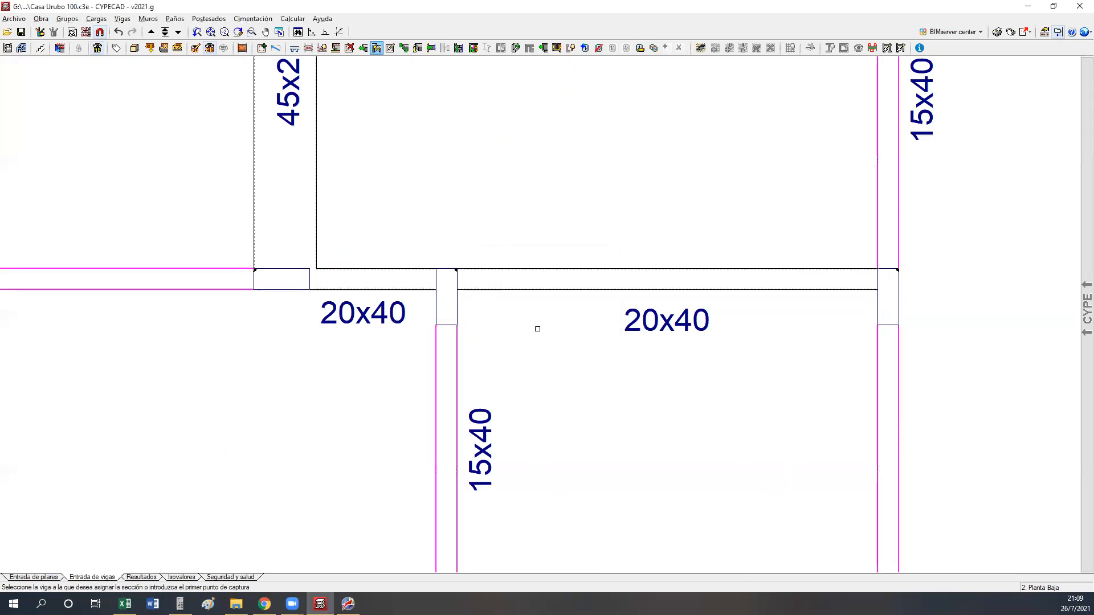
Assign the 15x40 section to the two adjoining 20x40 horizontal beams and save the project.
left_click(537, 329)
left_click(575, 334)
scroll(581, 332, "down", 4)
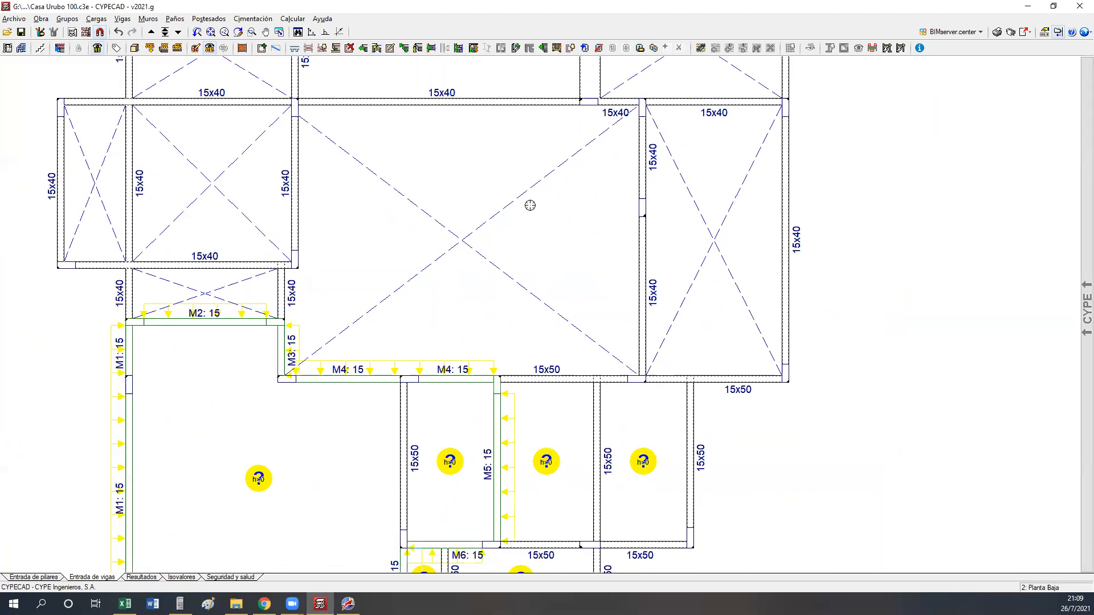
left_click(20, 38)
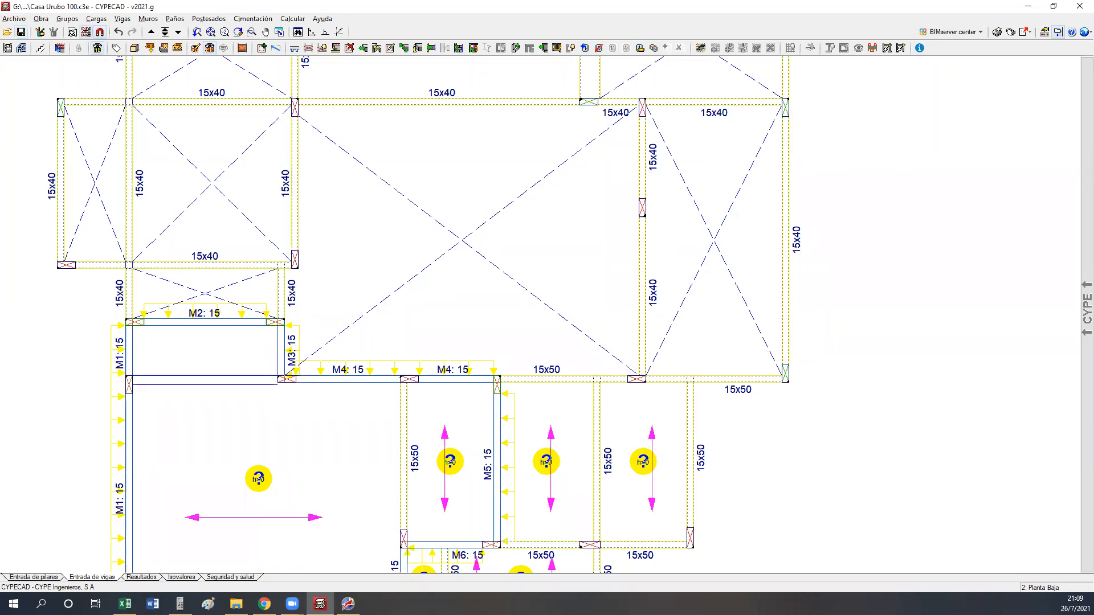
Draw a beam from the column below wall M3 to the column on wall M1, copying its section from the 15x50 beam.
scroll(144, 418, "up", 3)
scroll(143, 417, "up", 1)
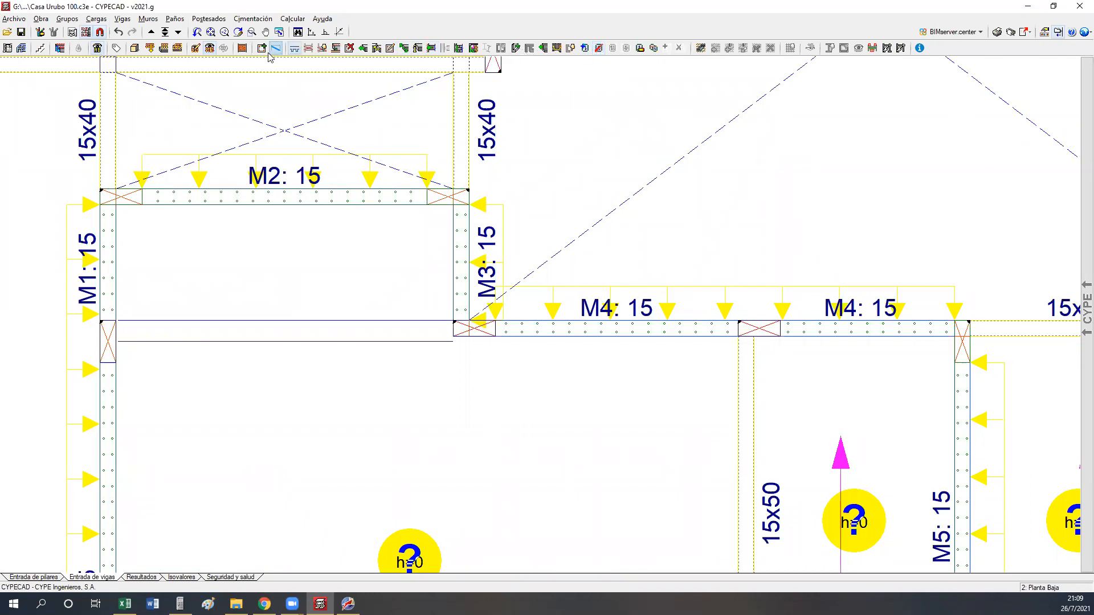
left_click(122, 19)
left_click(132, 33)
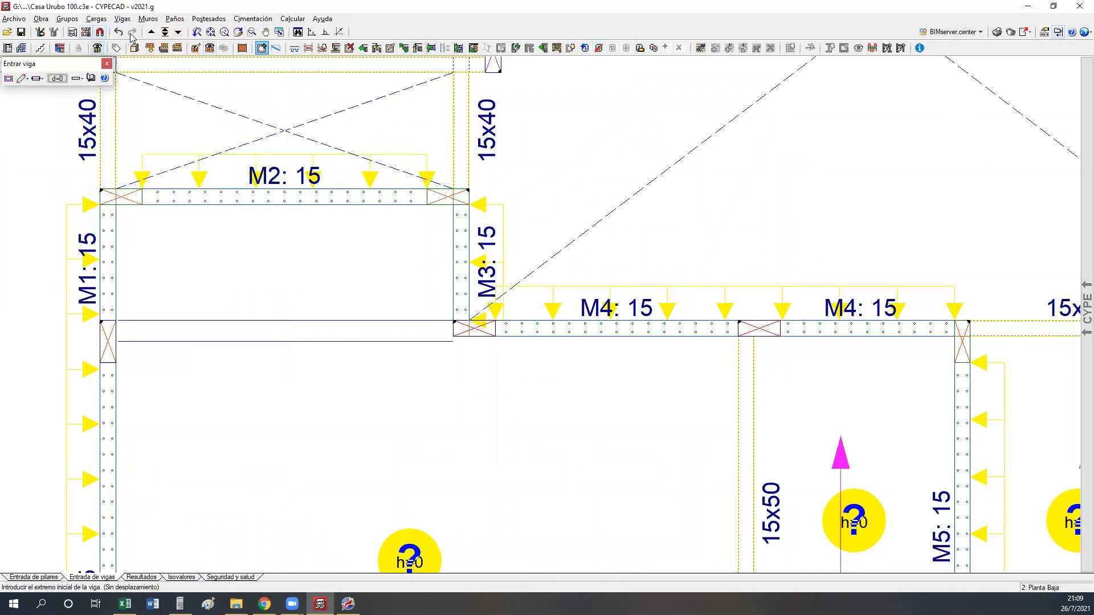
left_click(7, 79)
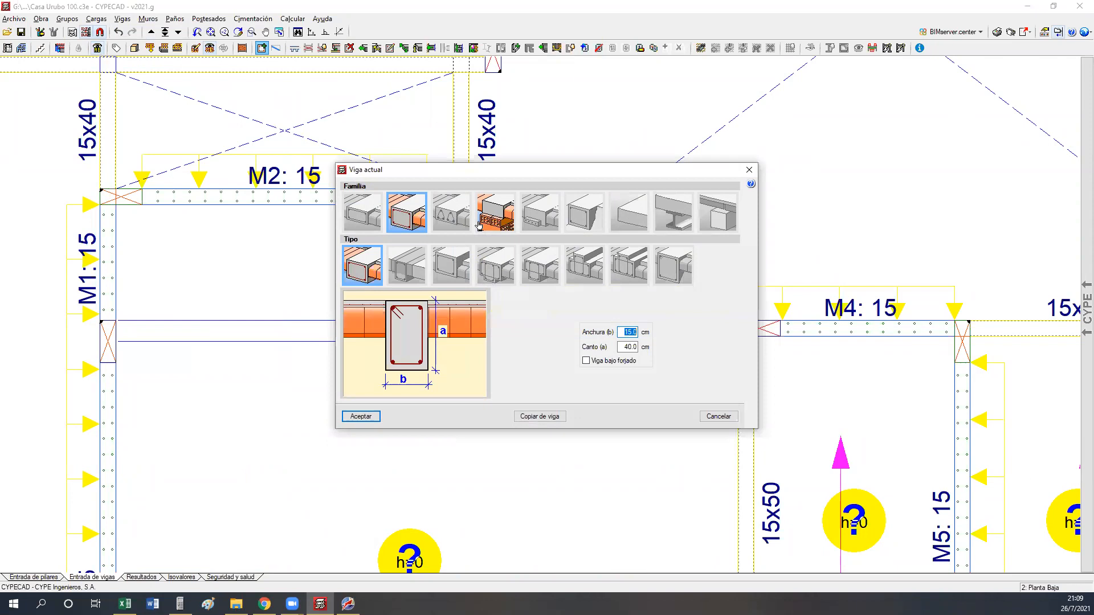
left_click(547, 420)
scroll(504, 320, "down", 3)
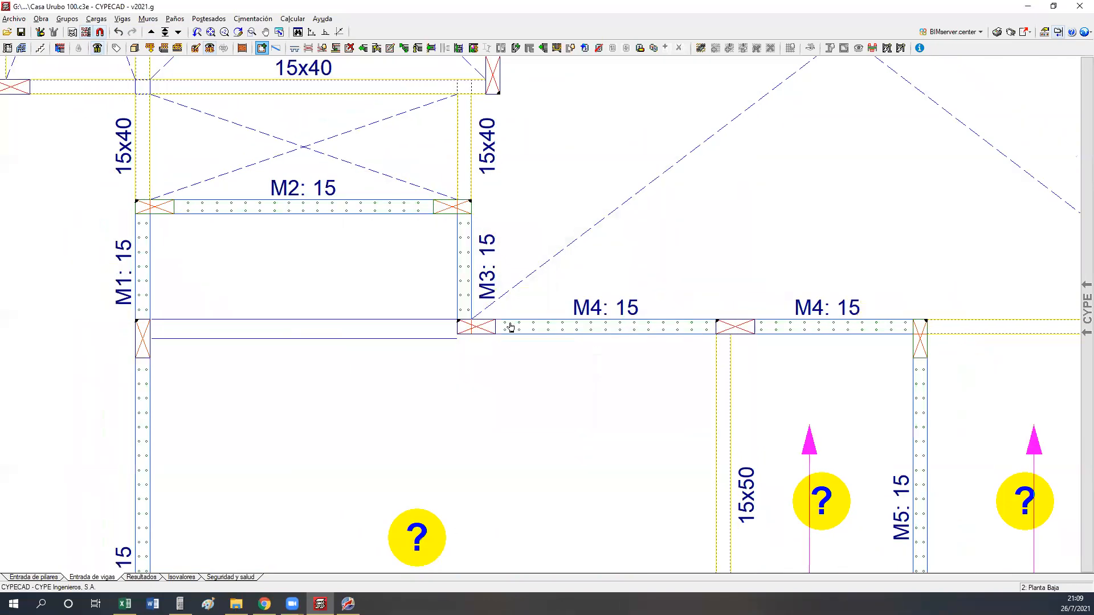
left_click(689, 450)
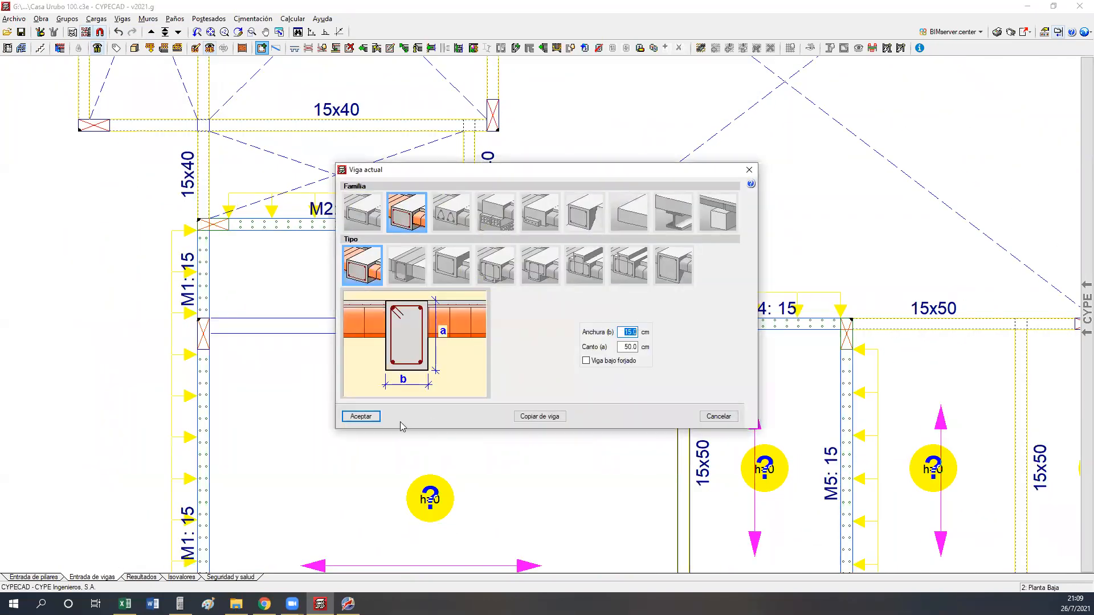
left_click(360, 418)
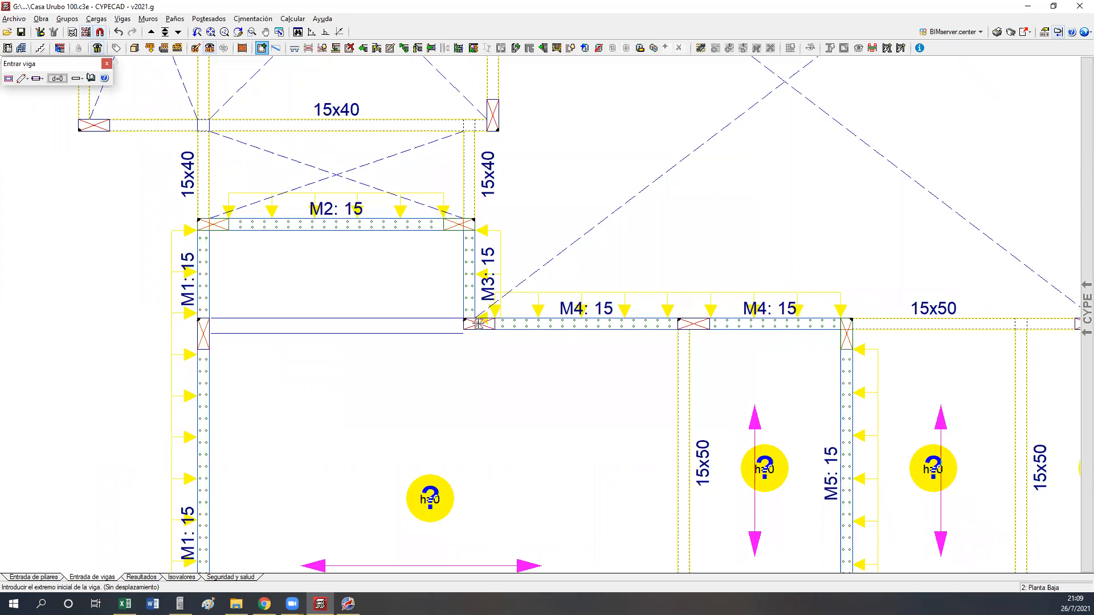
left_click(478, 322)
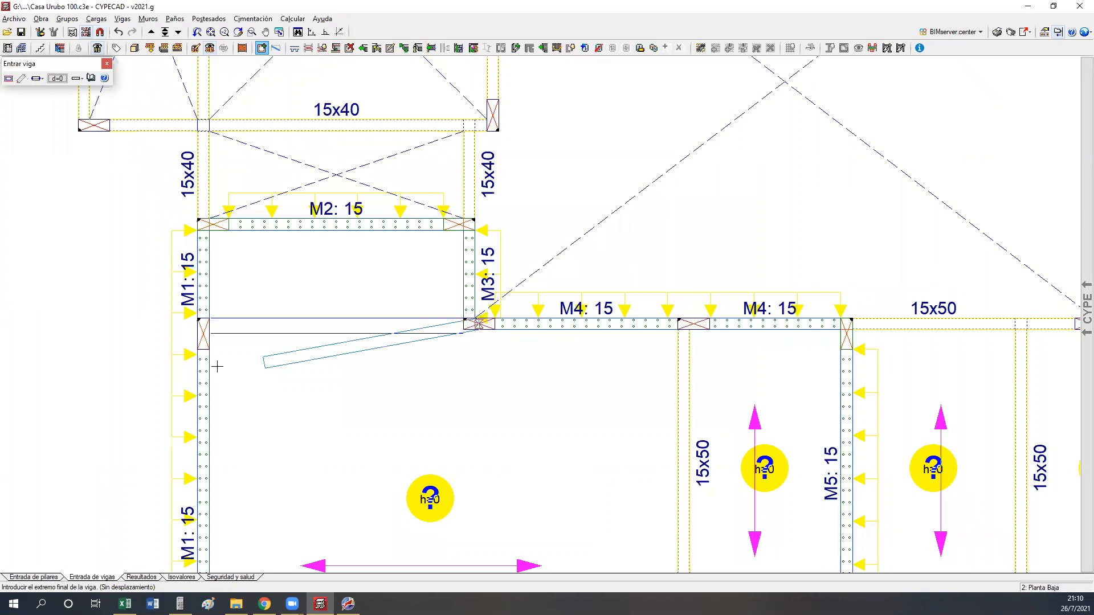
left_click(202, 326)
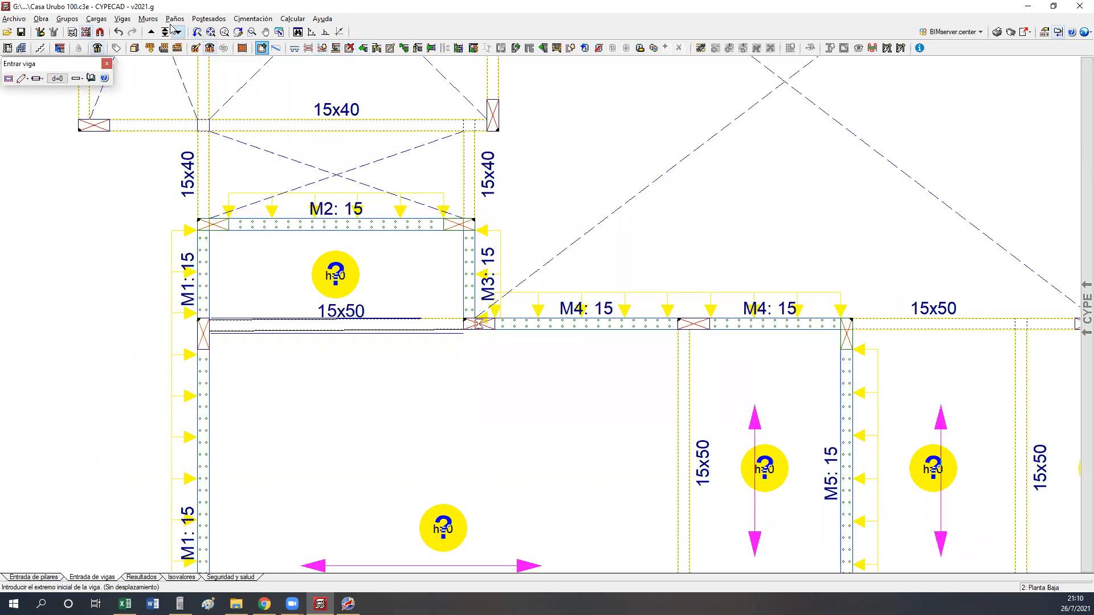
Adjust the new 15x50 beam between walls M1 and M3 so it aligns with the column faces.
left_click(122, 19)
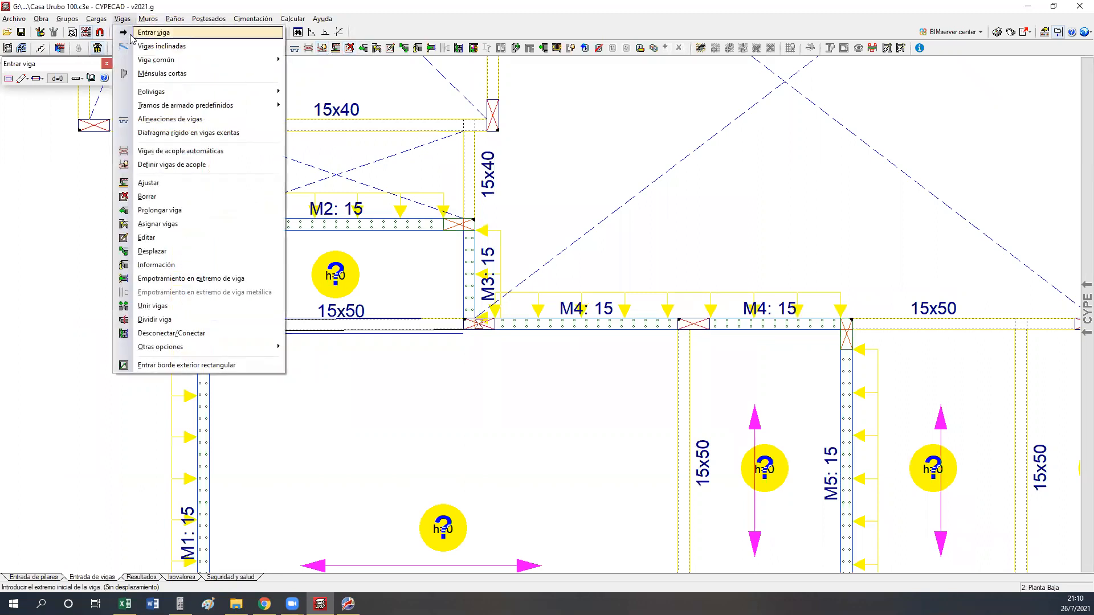
left_click(150, 183)
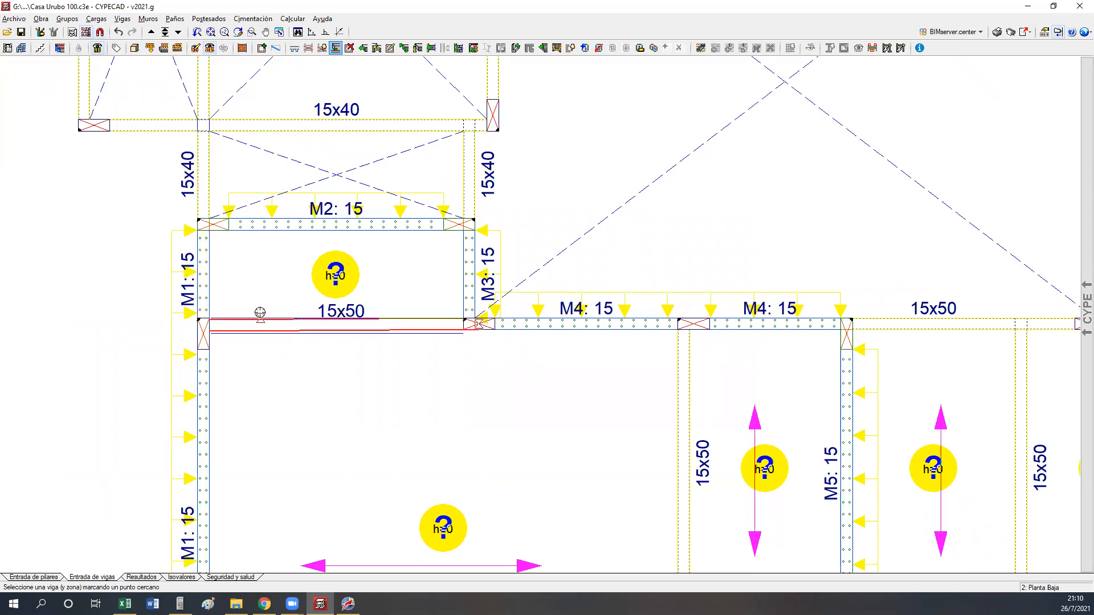
left_click(260, 314)
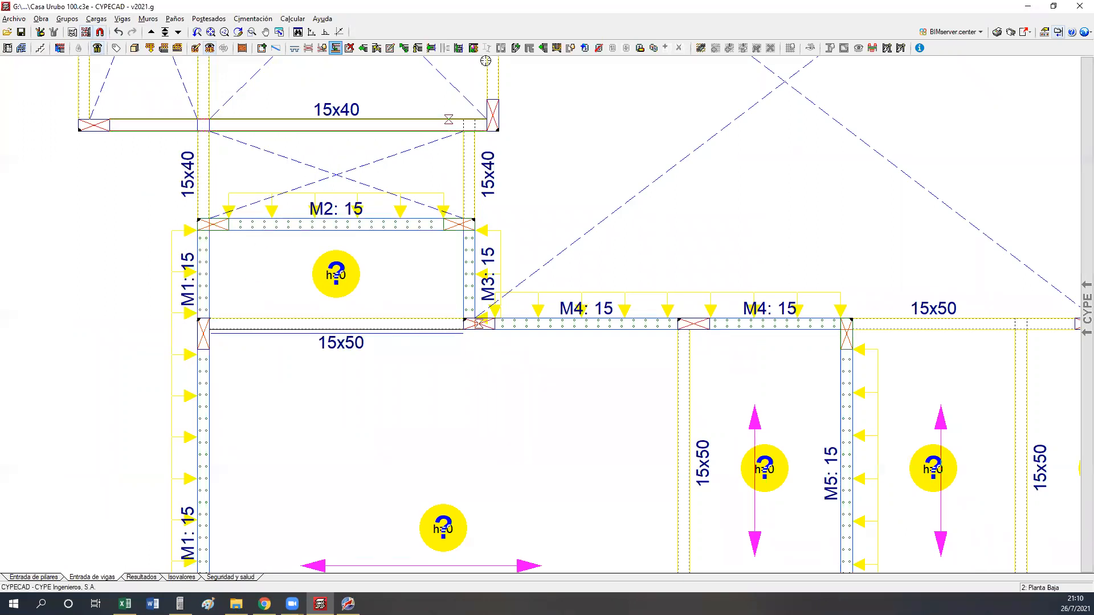
Turn the panel enclosed by walls M1, M2, M3 and the new 15x50 beam into an opening.
left_click(598, 48)
left_click(354, 264)
right_click(354, 264)
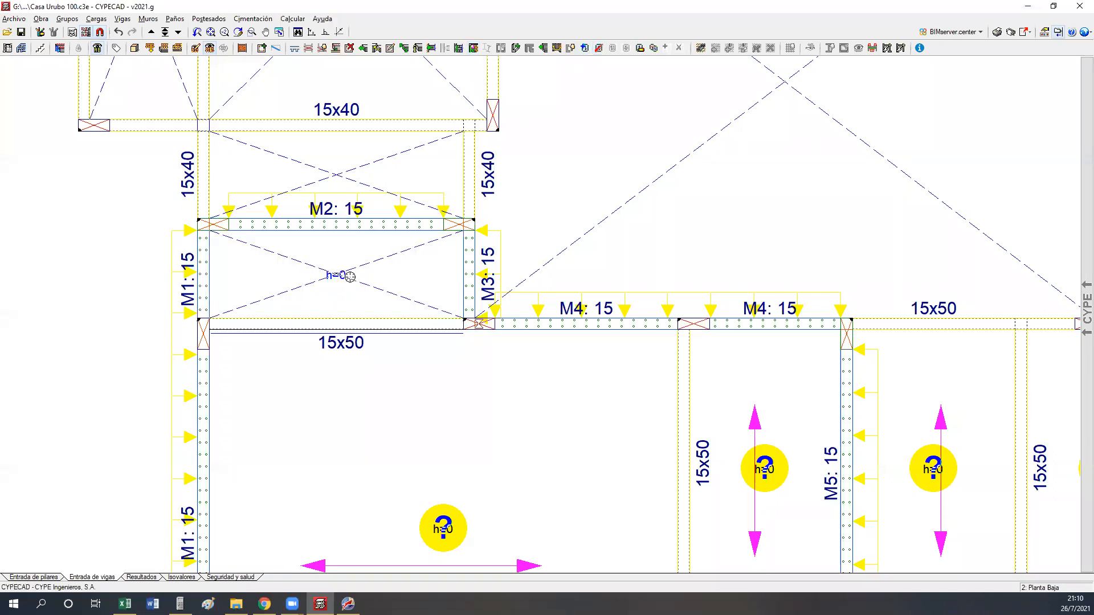
Open the 3D view of the building and examine the ground-floor beams, columns and basement walls from several sides.
scroll(315, 291, "down", 2)
scroll(316, 291, "down", 1)
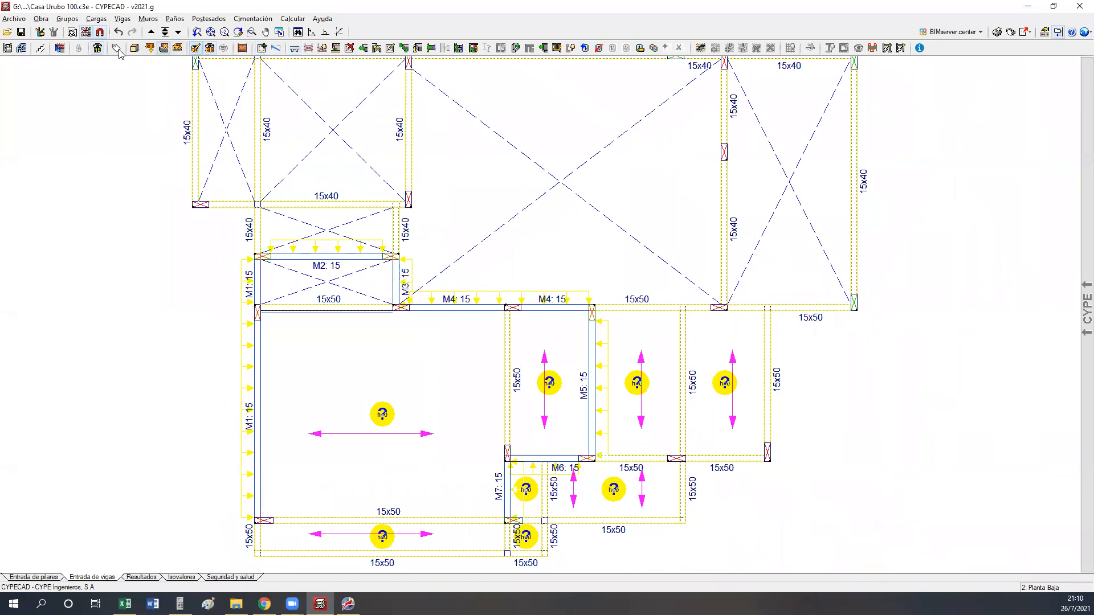
left_click(135, 49)
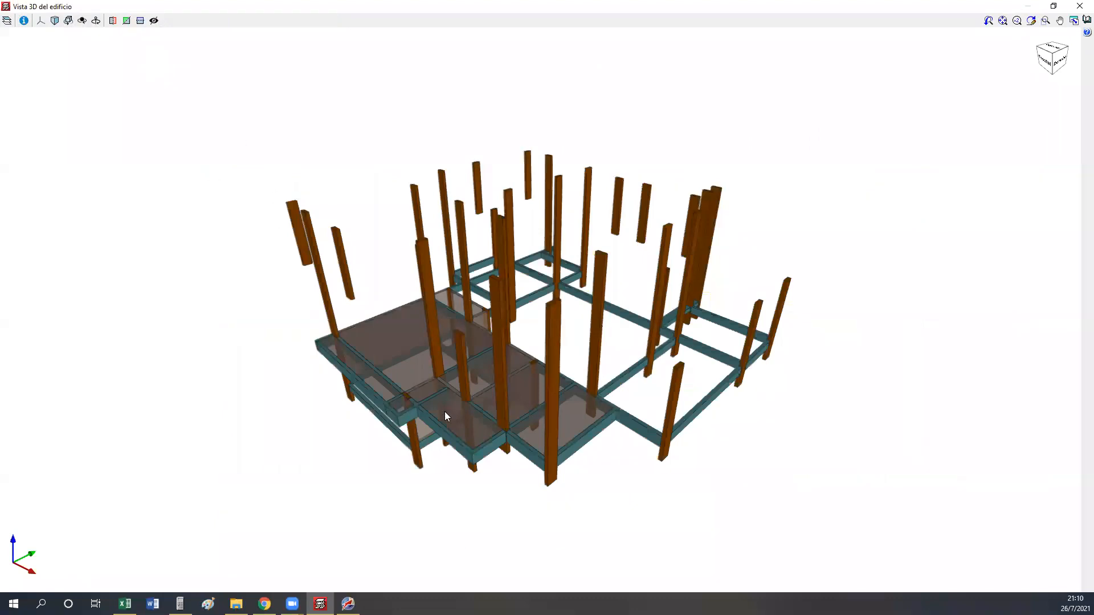
scroll(447, 416, "up", 5)
middle_click_drag(445, 411, 632, 431)
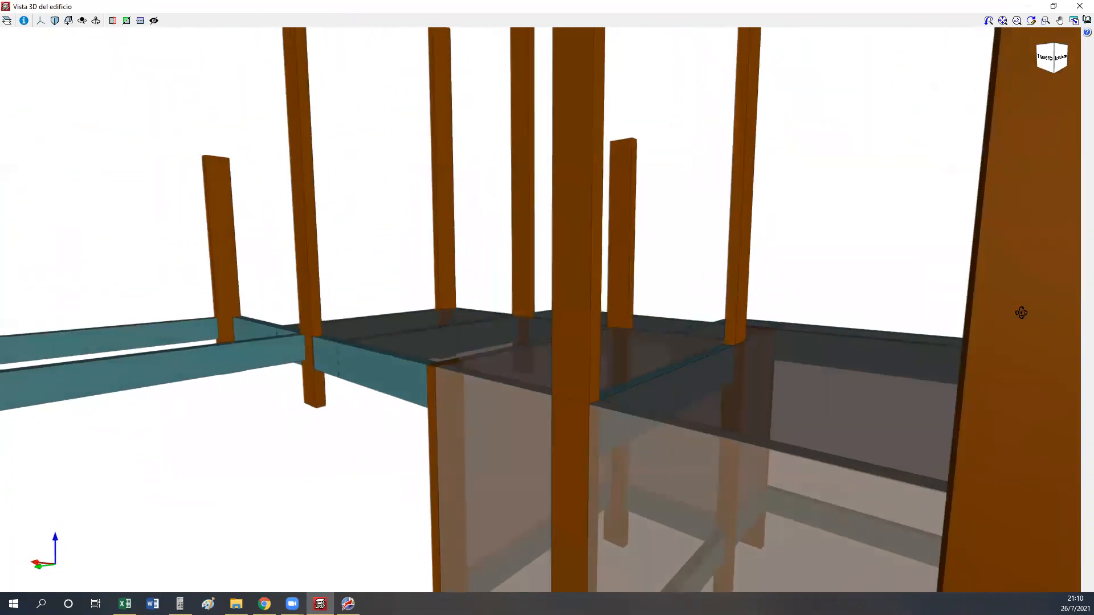
middle_click_drag(543, 442, 469, 271)
scroll(539, 262, "down", 5)
middle_click_drag(510, 367, 573, 415)
scroll(507, 382, "up", 2)
left_click_drag(329, 375, 430, 401)
scroll(160, 360, "up", 1)
mouse_move(163, 360)
middle_mouse_down()
mouse_move(9, 345)
mouse_move(1078, 543)
middle_mouse_up()
middle_click_drag(474, 417, 427, 408)
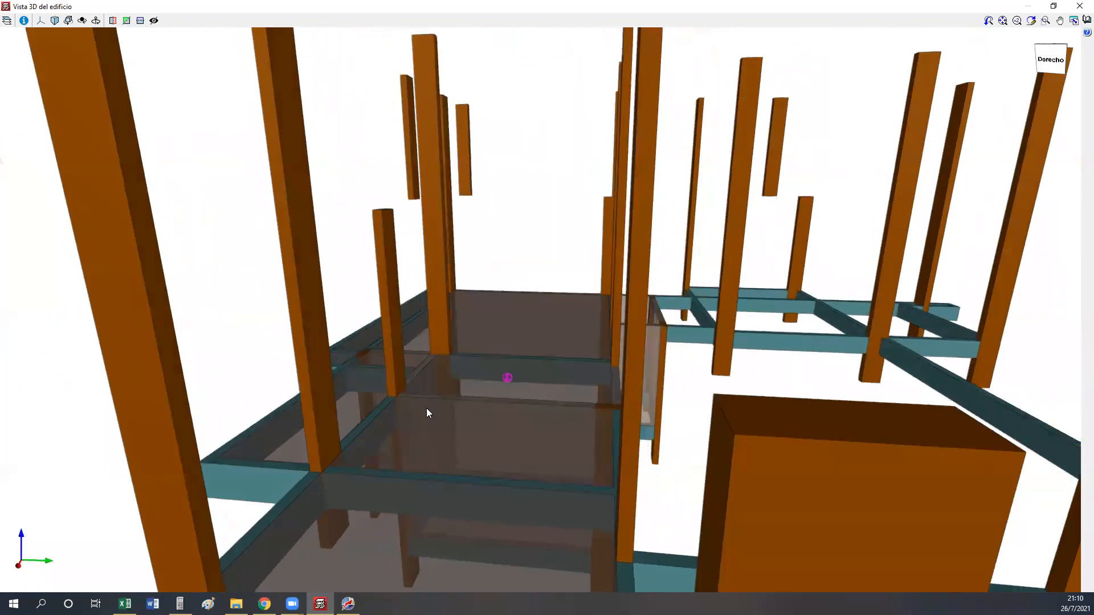
Examine the corner column in the 3D view where the exterior beam meets the basement walls.
middle_click_drag(483, 431, 340, 374)
scroll(437, 369, "up", 4)
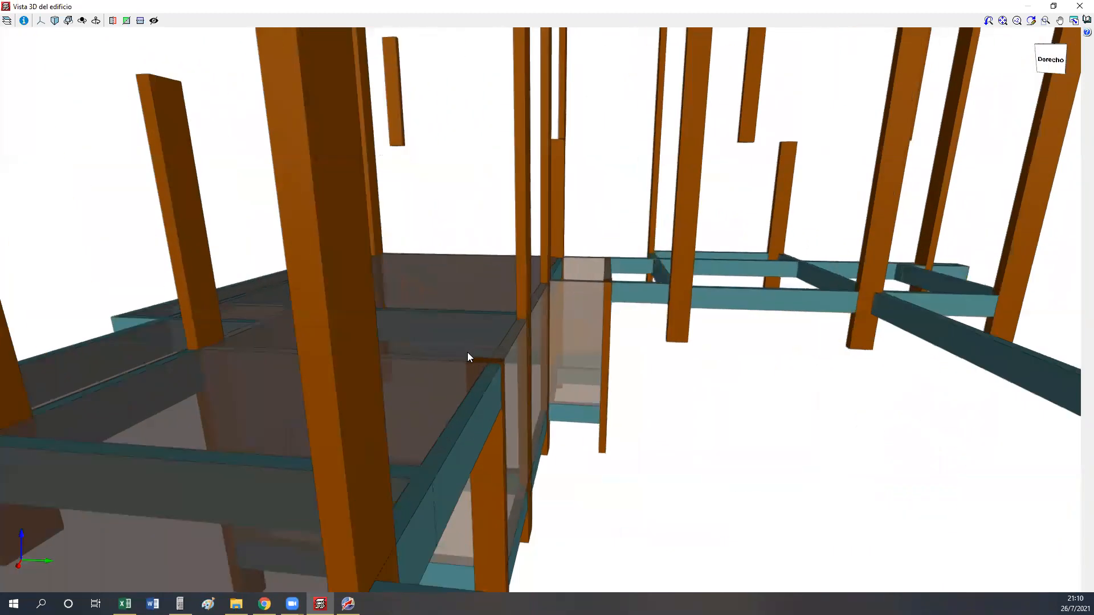
left_click_drag(550, 383, 468, 416)
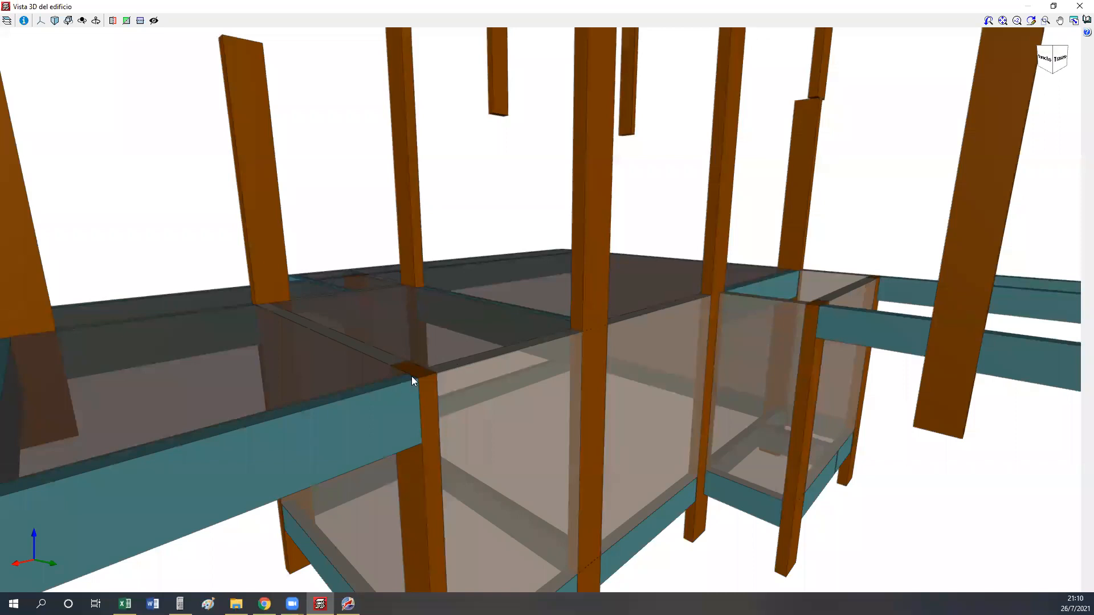
scroll(536, 330, "up", 3)
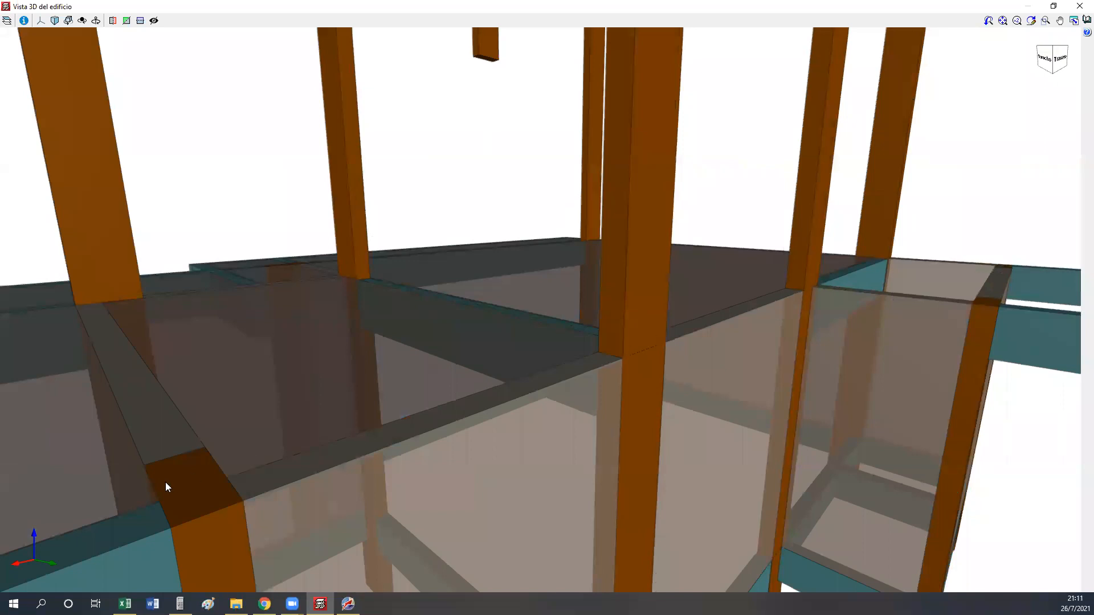
middle_click_drag(232, 484, 234, 288)
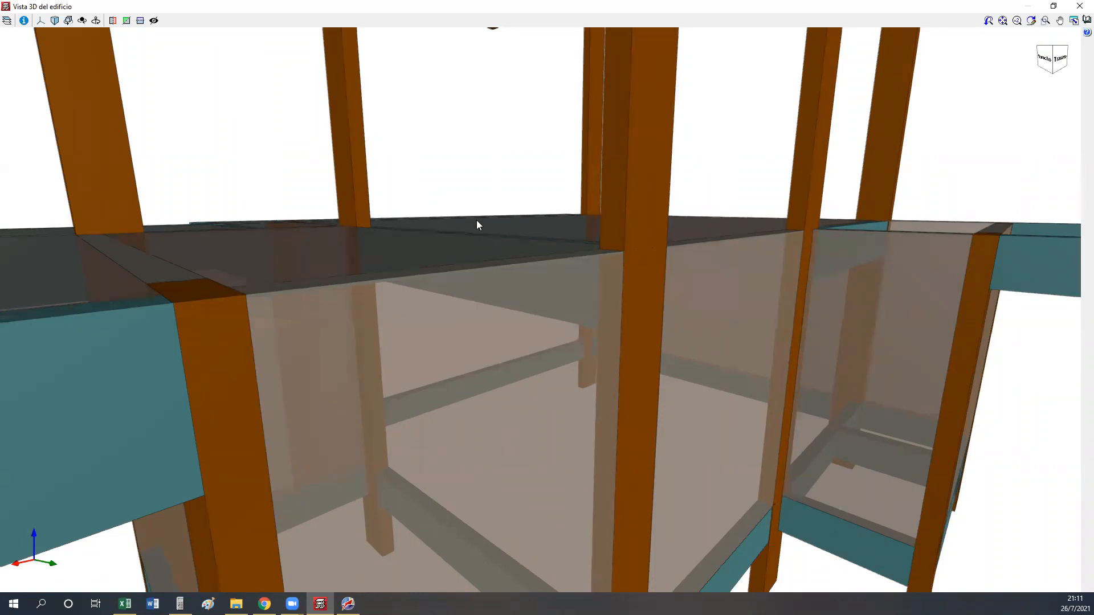
scroll(475, 219, "down", 3)
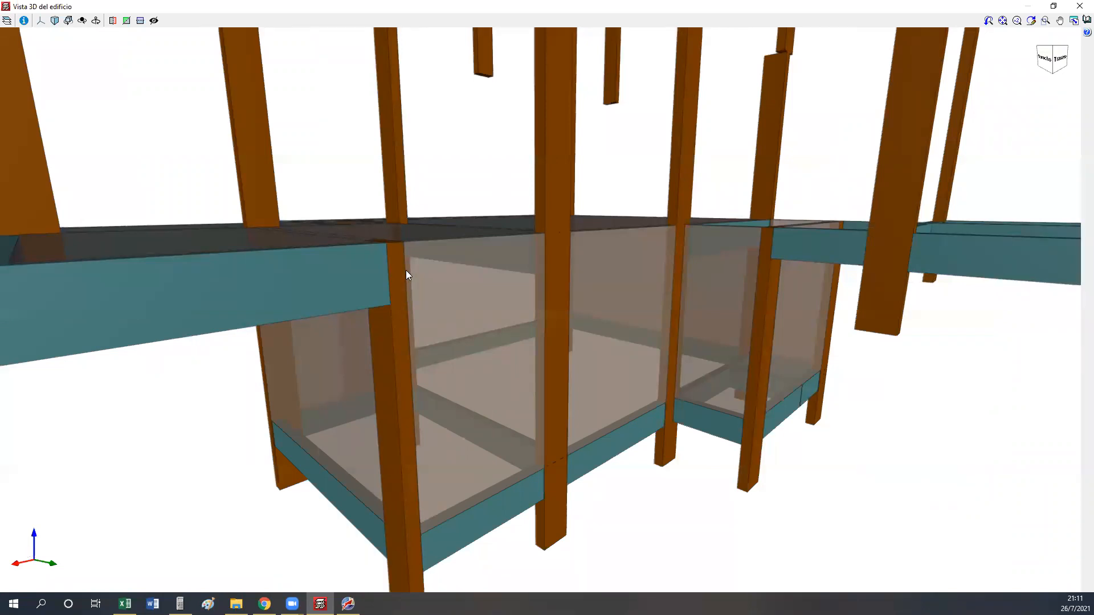
middle_click_drag(517, 269, 542, 292)
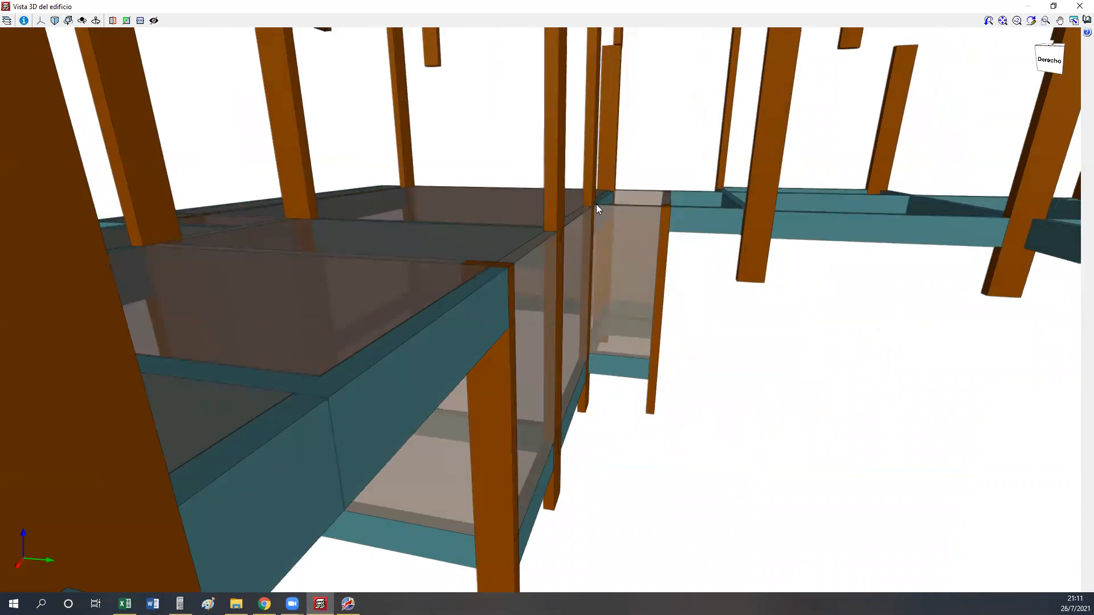
middle_click_drag(485, 299, 447, 214)
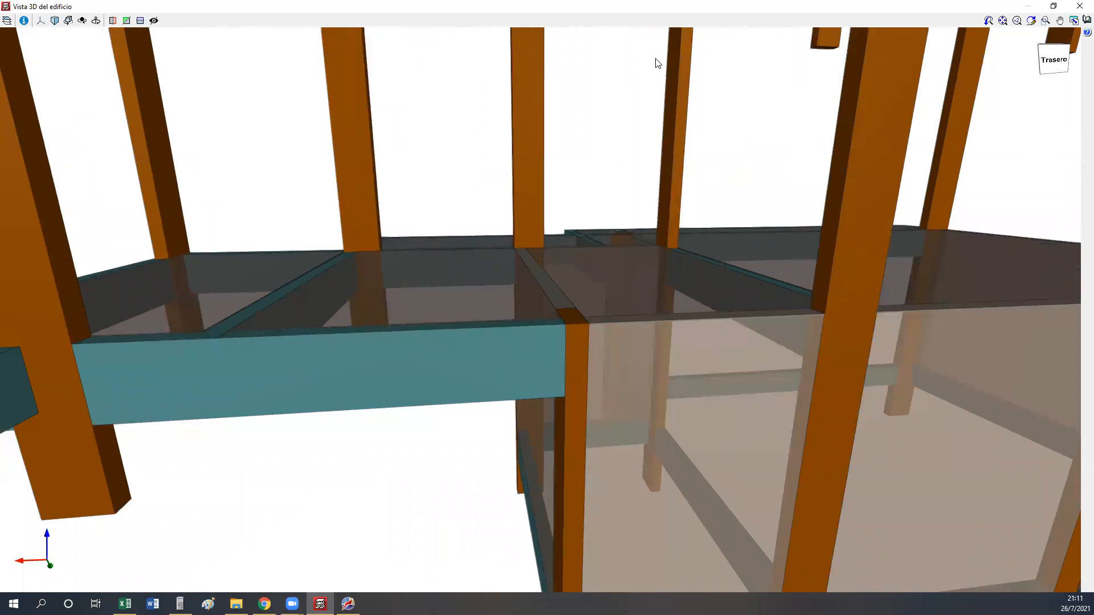
Mark up the 3D view with red lines showing the beam's depth and its continuation along both adjoining wall tops.
left_click(541, 326)
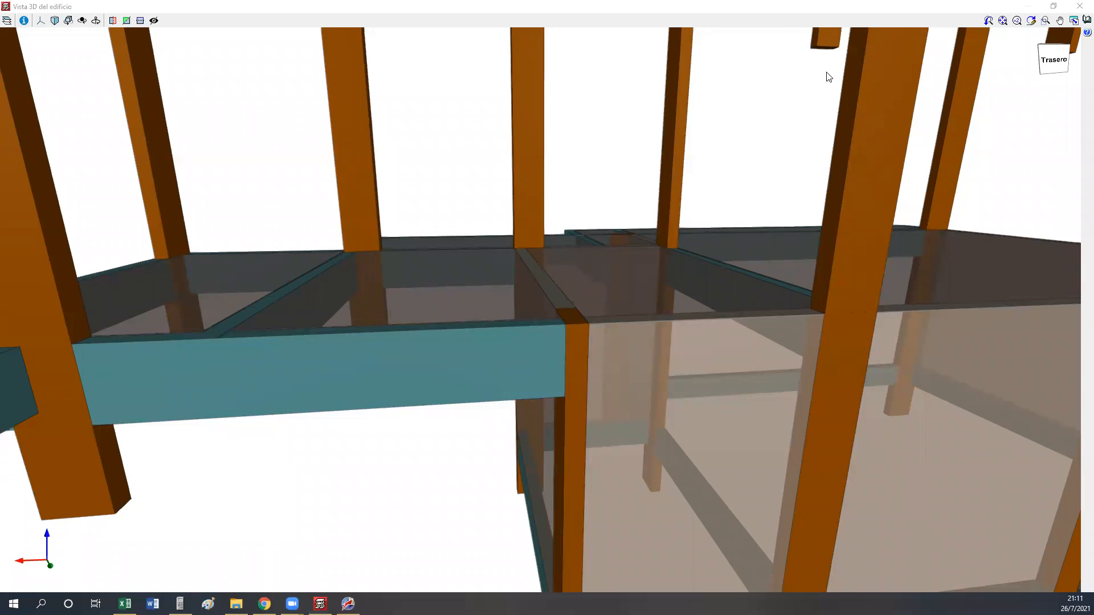
left_click_drag(539, 328, 534, 396)
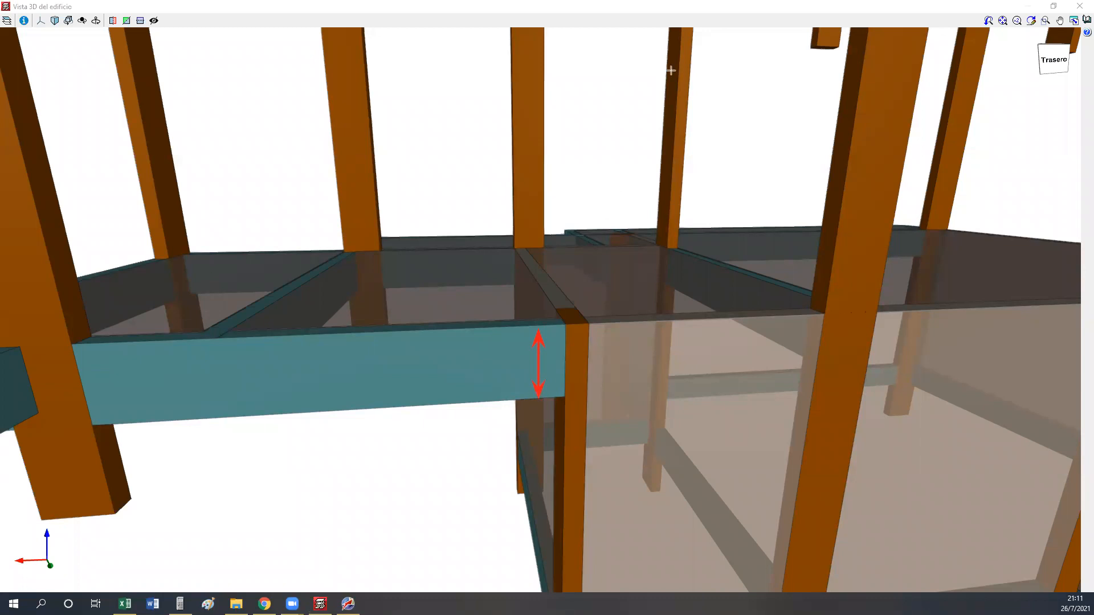
left_click(582, 391)
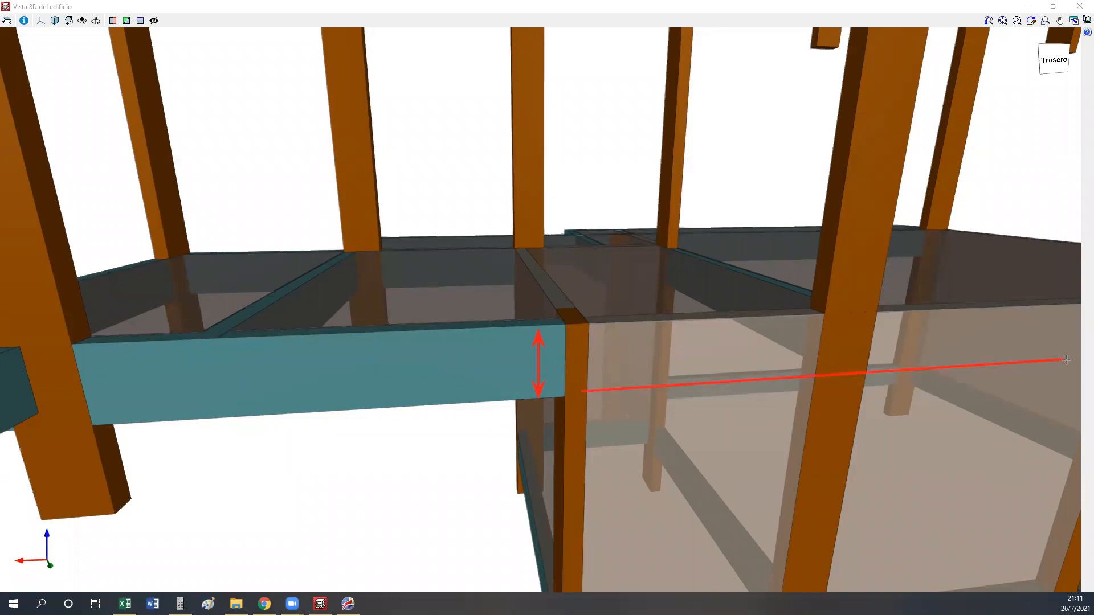
left_click(1075, 361)
left_click(591, 323)
left_click(1075, 304)
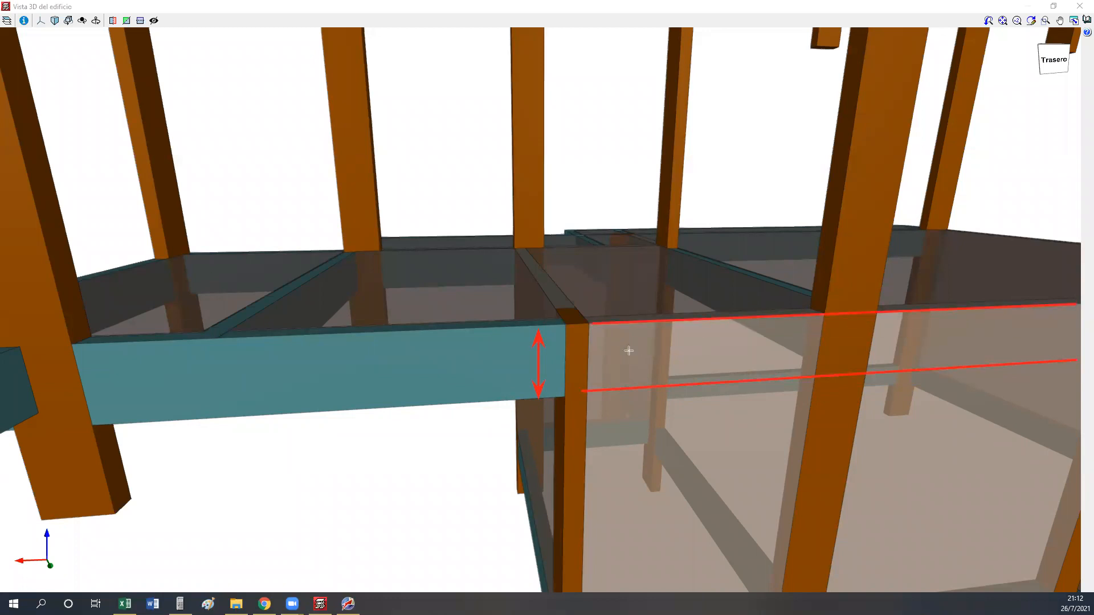
left_click(587, 315)
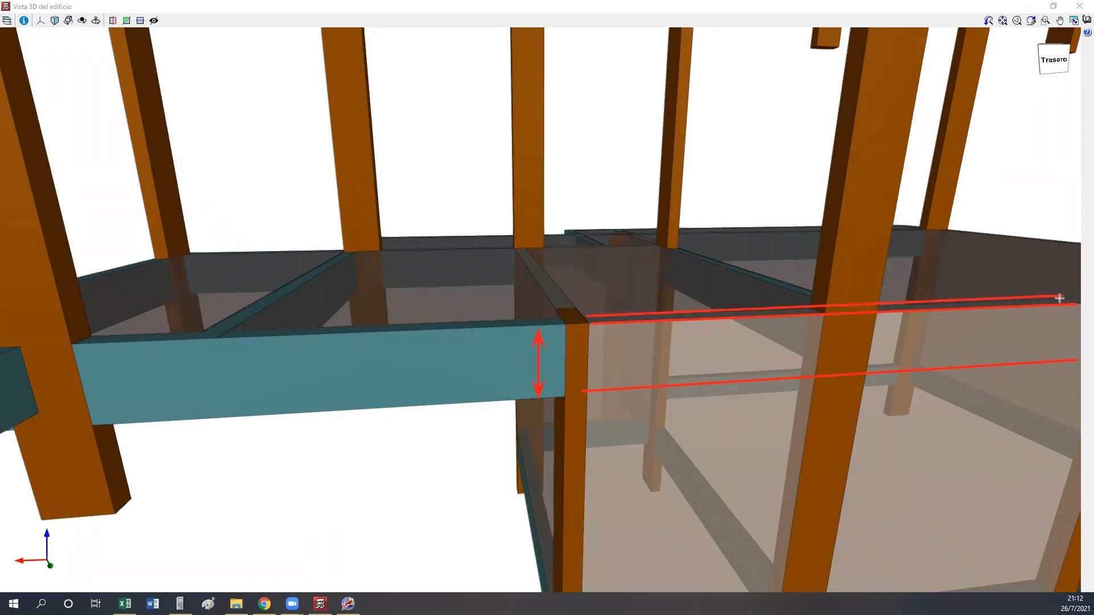
left_click(1060, 297)
left_click_drag(563, 326, 515, 252)
left_click_drag(588, 320, 526, 248)
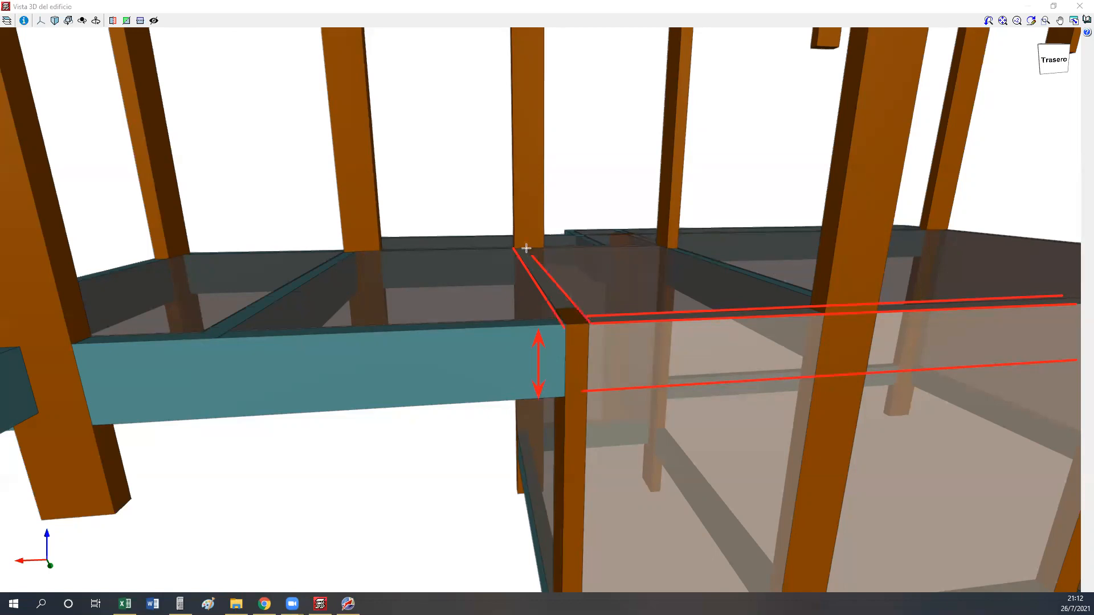
left_click_drag(565, 398, 509, 299)
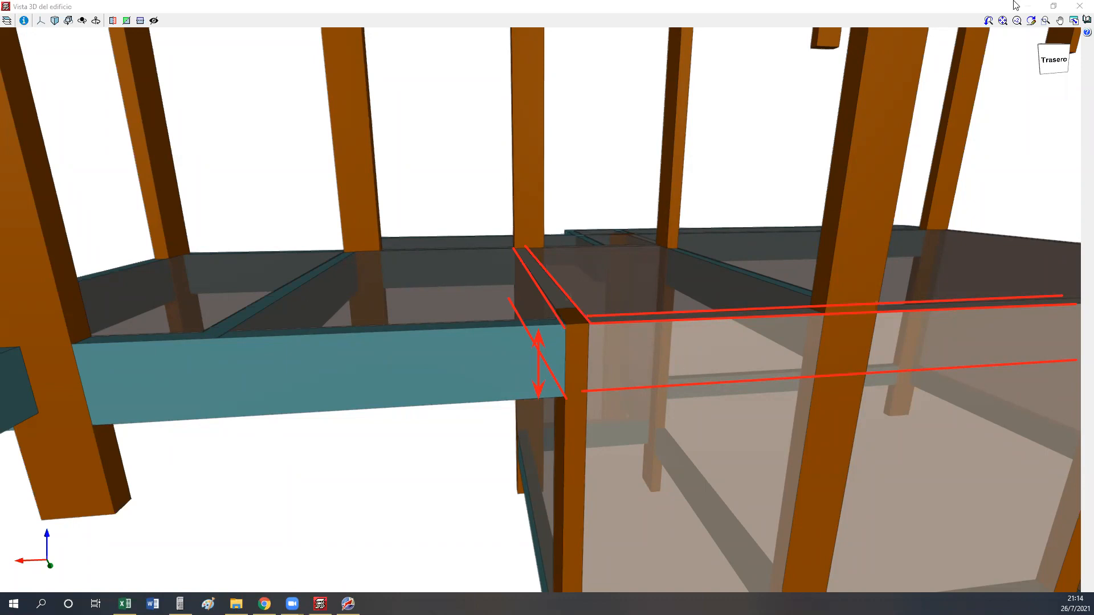
Examine the narrow walled bay beside the basement and the beams meeting its corner columns in the 3D view.
scroll(441, 397, "down", 3)
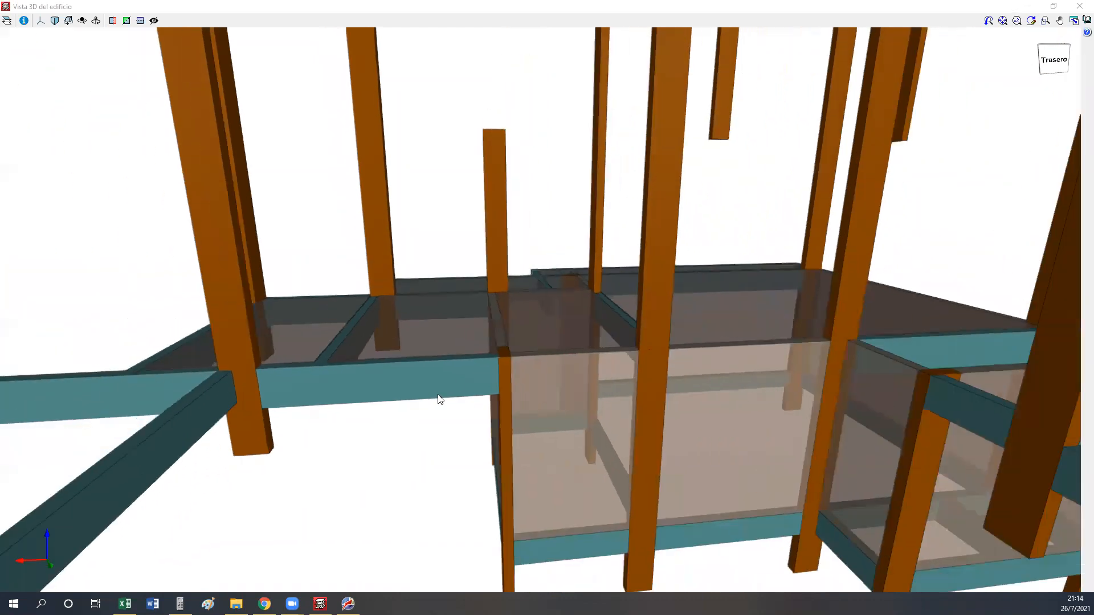
left_click_drag(422, 395, 607, 414)
scroll(608, 413, "down", 3)
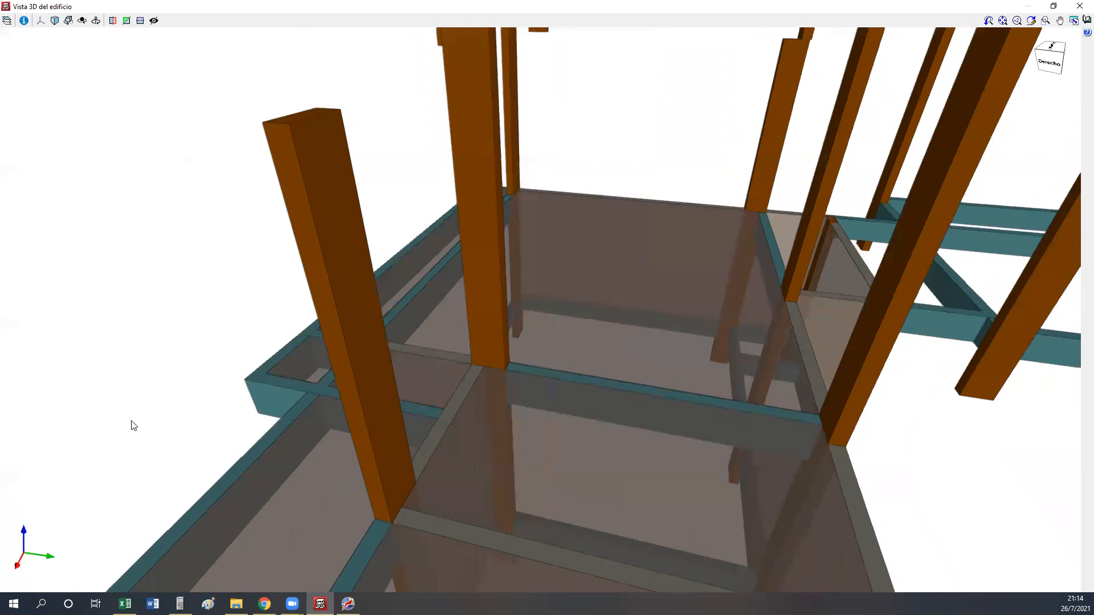
scroll(132, 425, "up", 3)
scroll(448, 330, "up", 2)
scroll(398, 312, "up", 1)
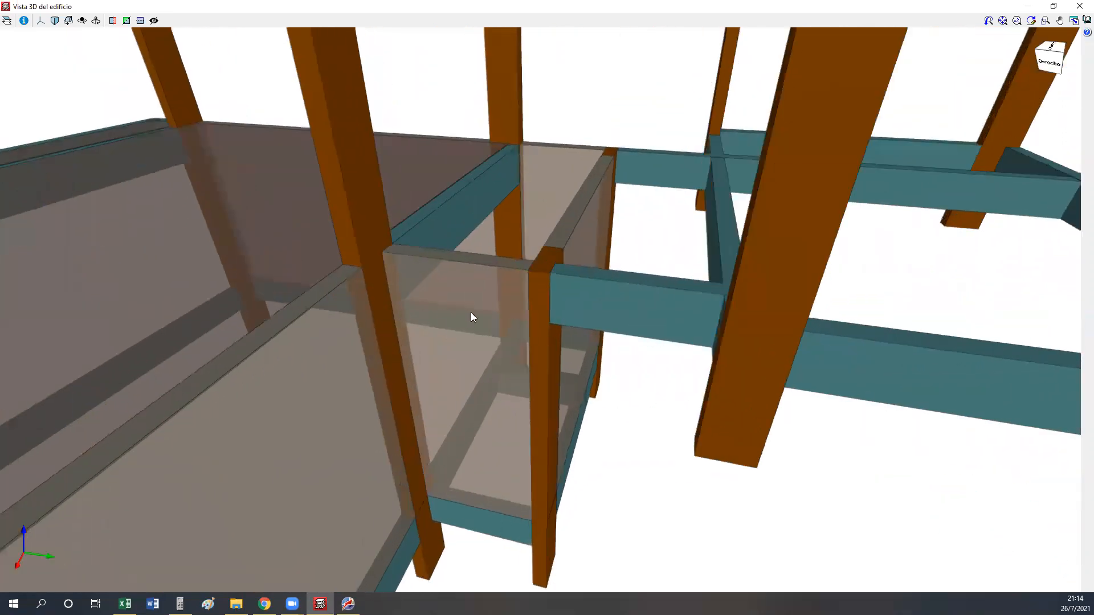
Reopen the 3D view of the building, examine the beams meeting the basement walls from the opposite side, and return to the plan.
left_click(1080, 5)
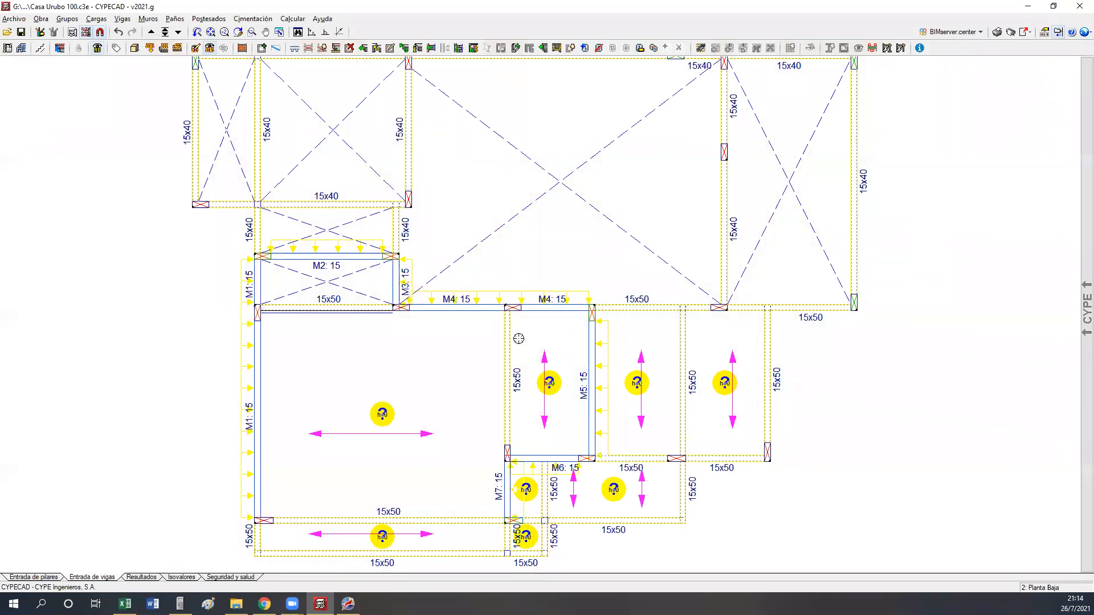
left_click(135, 48)
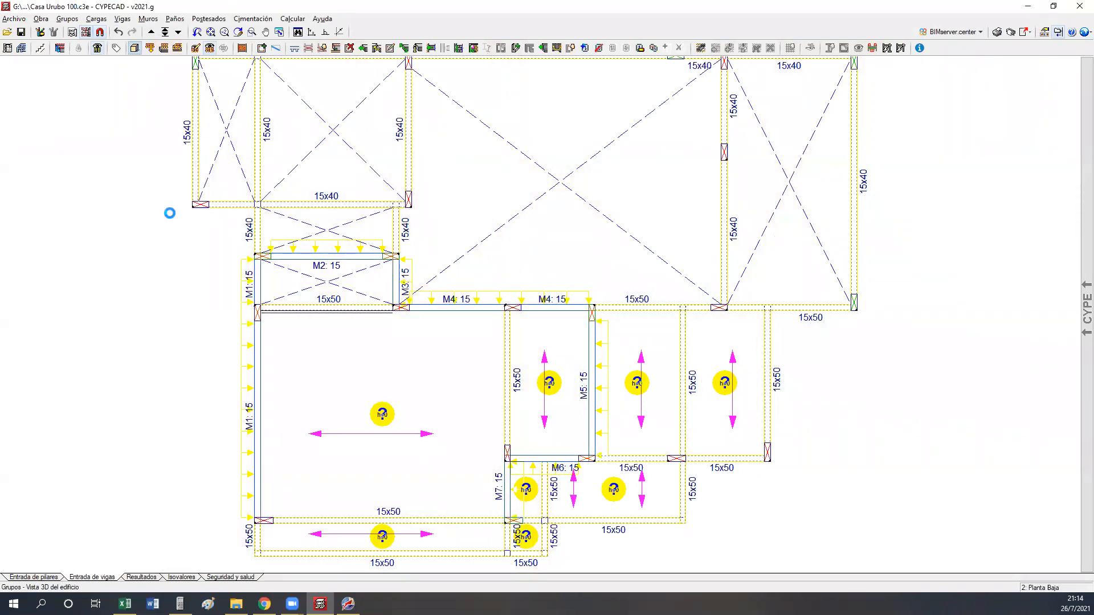
left_click_drag(419, 381, 487, 398)
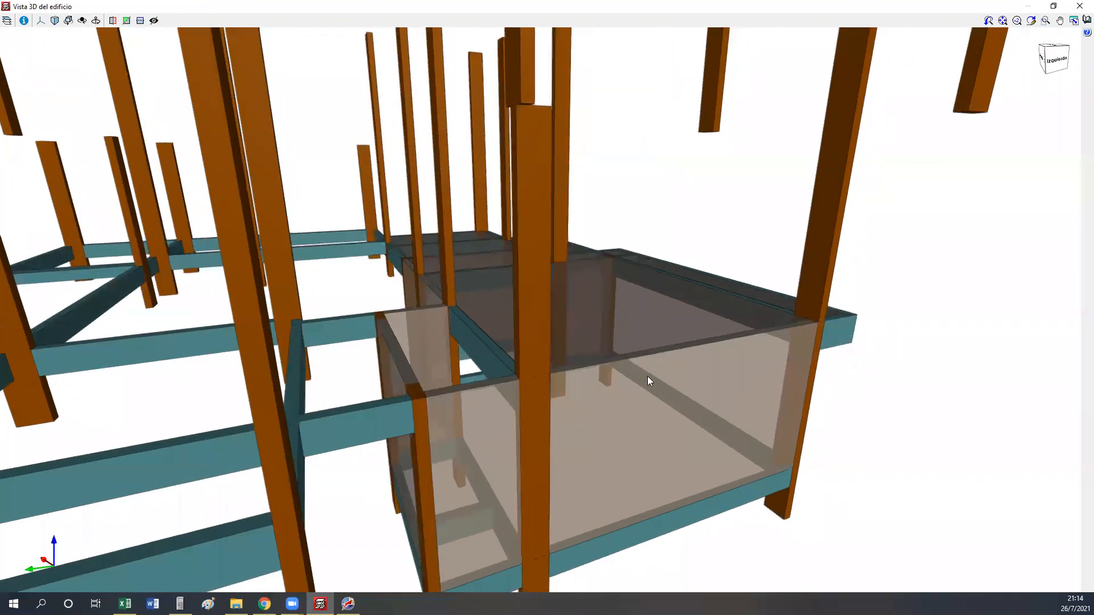
left_click(1080, 6)
Open the project's general data, mark the bar steel options with a red arrow, and open the bar steel types settings.
left_click(39, 19)
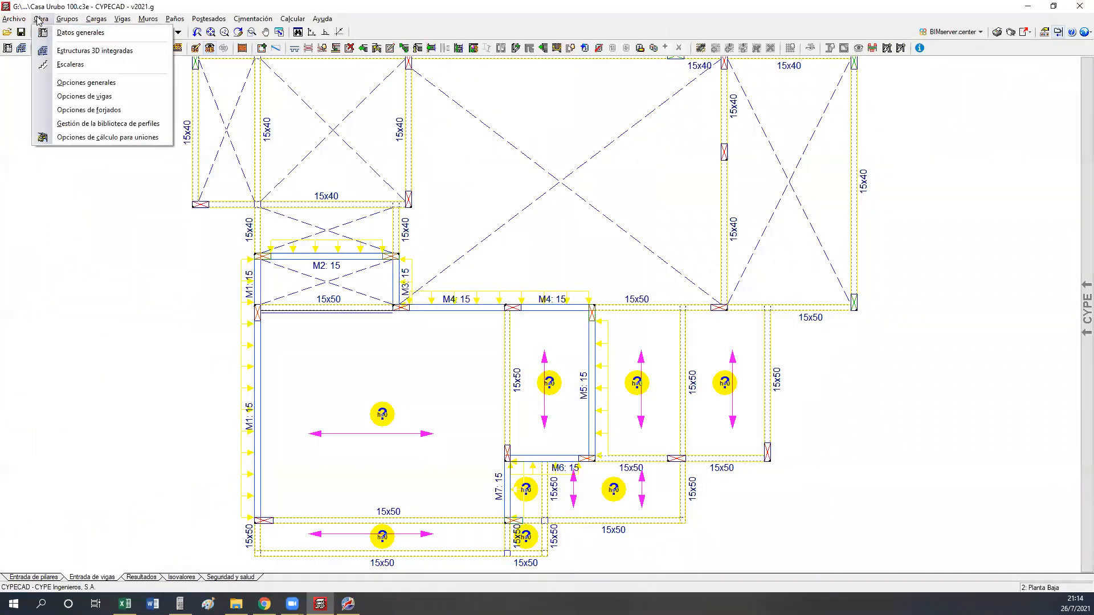
left_click(68, 34)
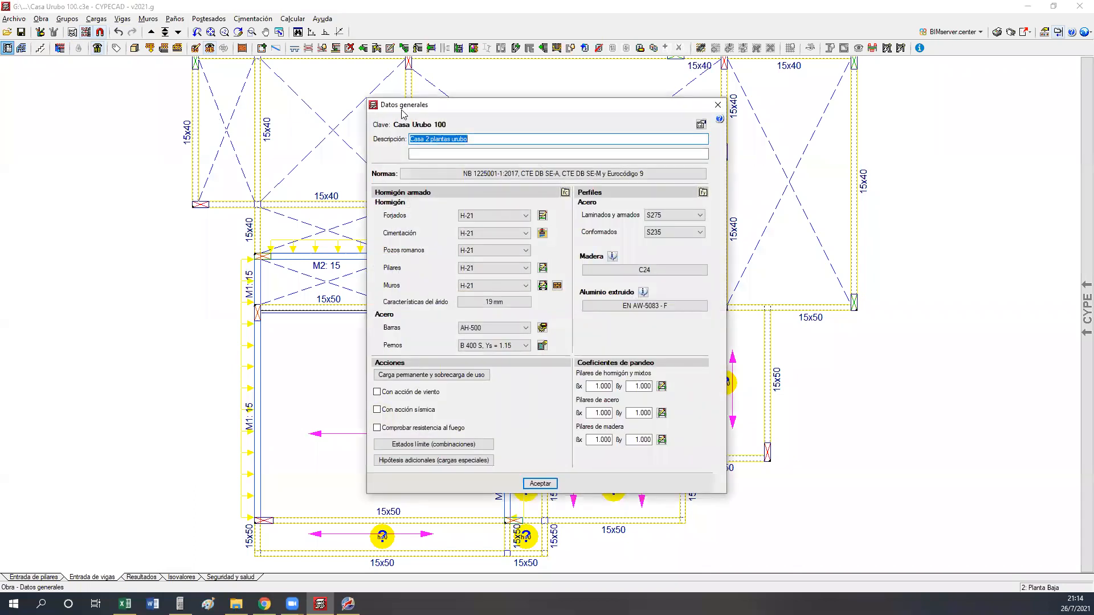
left_click_drag(401, 109, 198, 68)
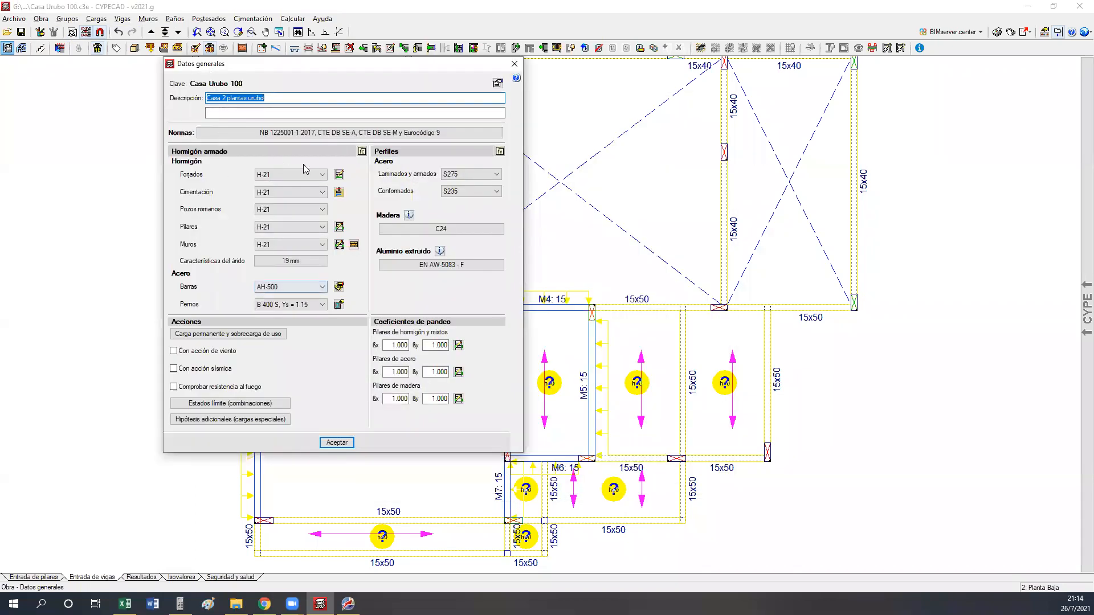
left_click_drag(243, 71, 83, 70)
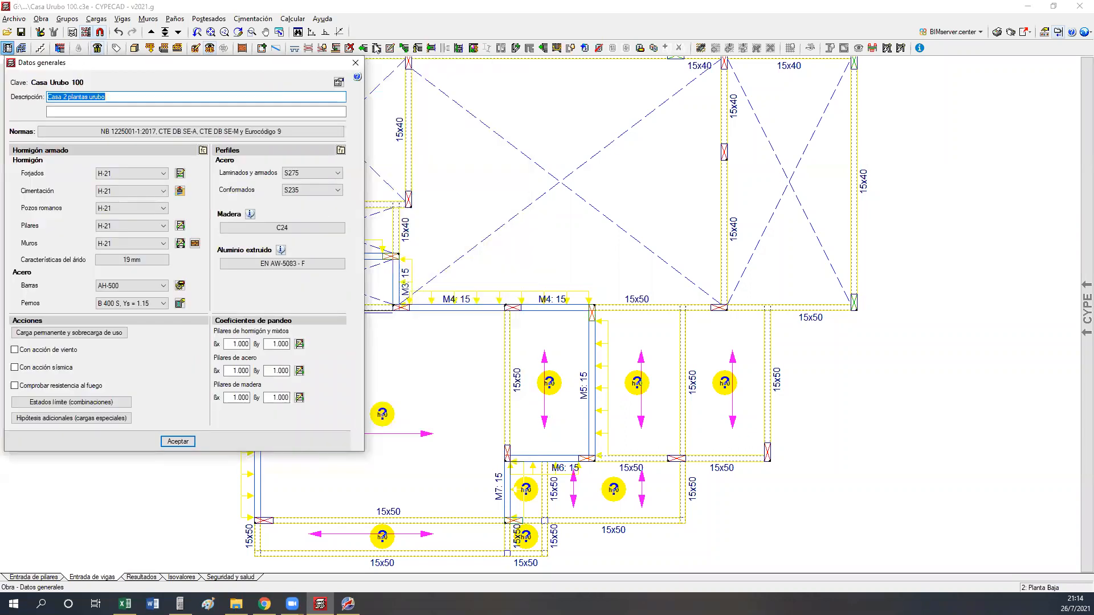
left_click_drag(144, 258, 171, 282)
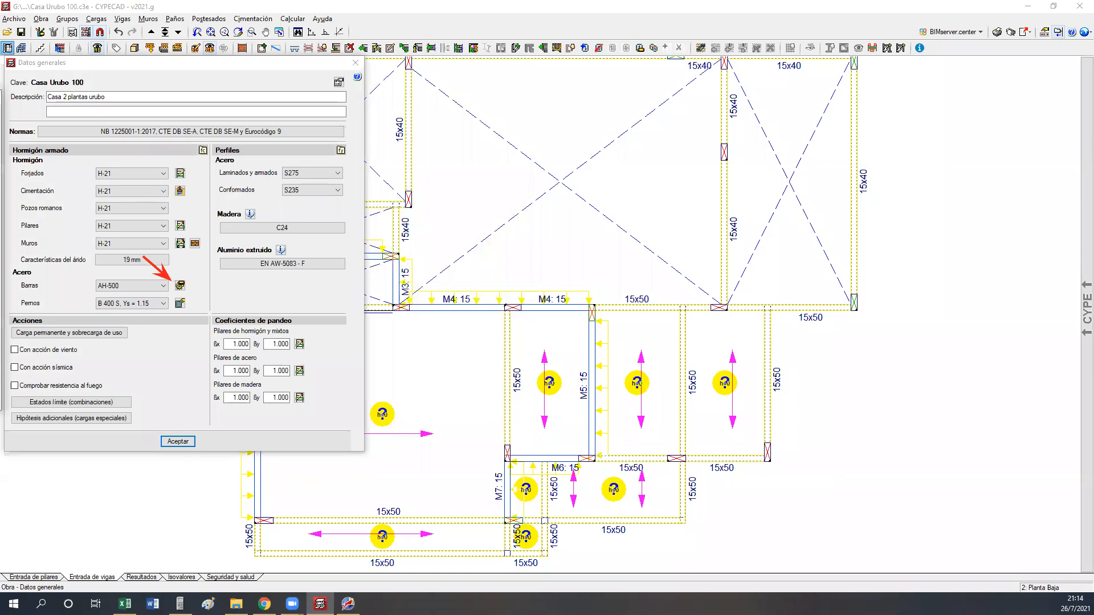
left_click_drag(0, 97, 446, 150)
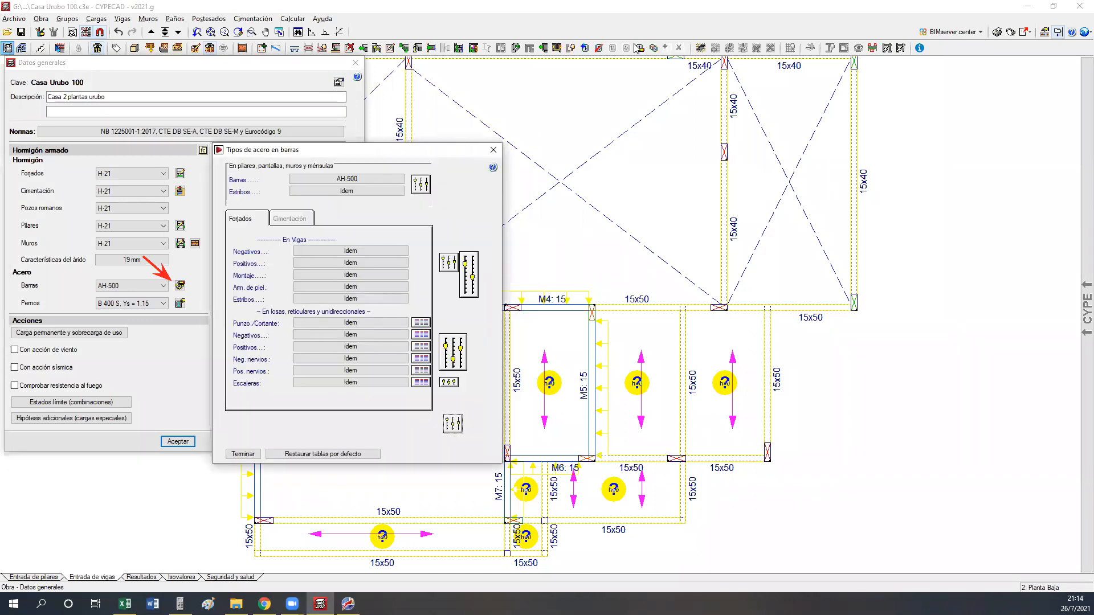
Box the Forjados, En Vigas and beam options controls in red and link them with arrows from the bar steel options.
left_click_drag(225, 209, 268, 227)
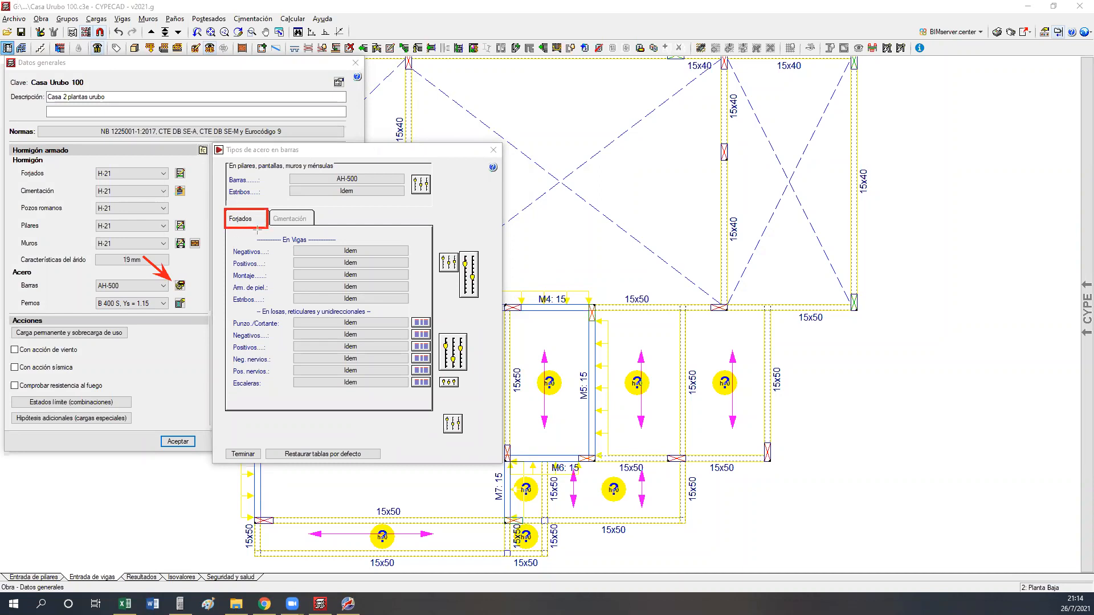
left_click_drag(273, 230, 315, 246)
left_click_drag(456, 248, 482, 300)
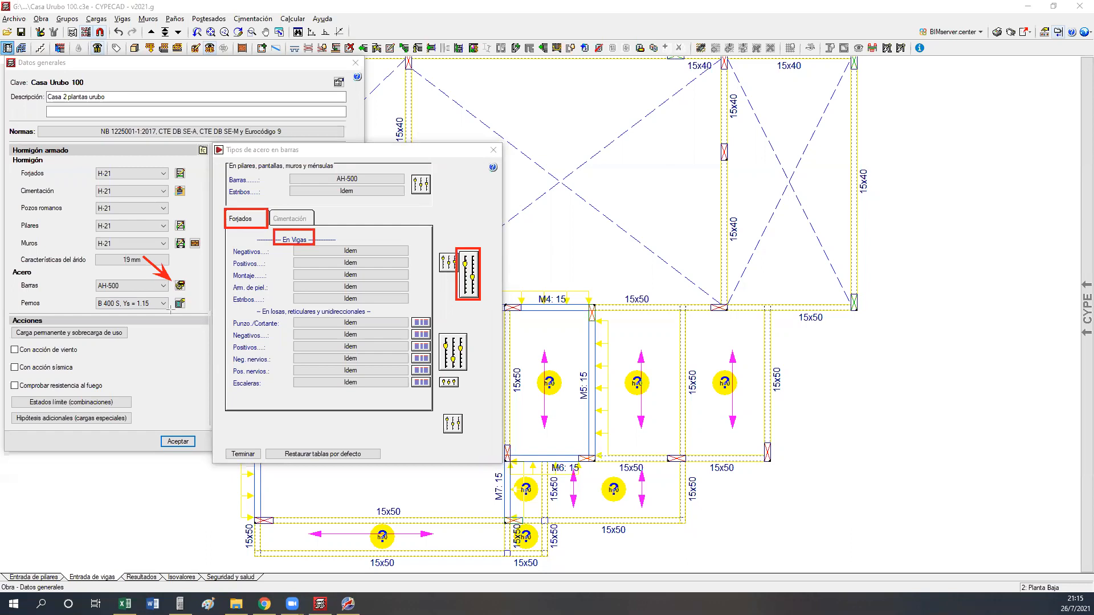
mouse_move(183, 282)
left_mouse_down()
mouse_move(221, 220)
mouse_move(277, 238)
left_mouse_up()
key("ctrl+z")
mouse_move(245, 229)
left_mouse_down()
mouse_move(405, 251)
mouse_move(454, 277)
left_mouse_up()
Open the beam options, box the entry for reinforcing wall-embedded and crown beams in red, and open its settings.
left_click(474, 271)
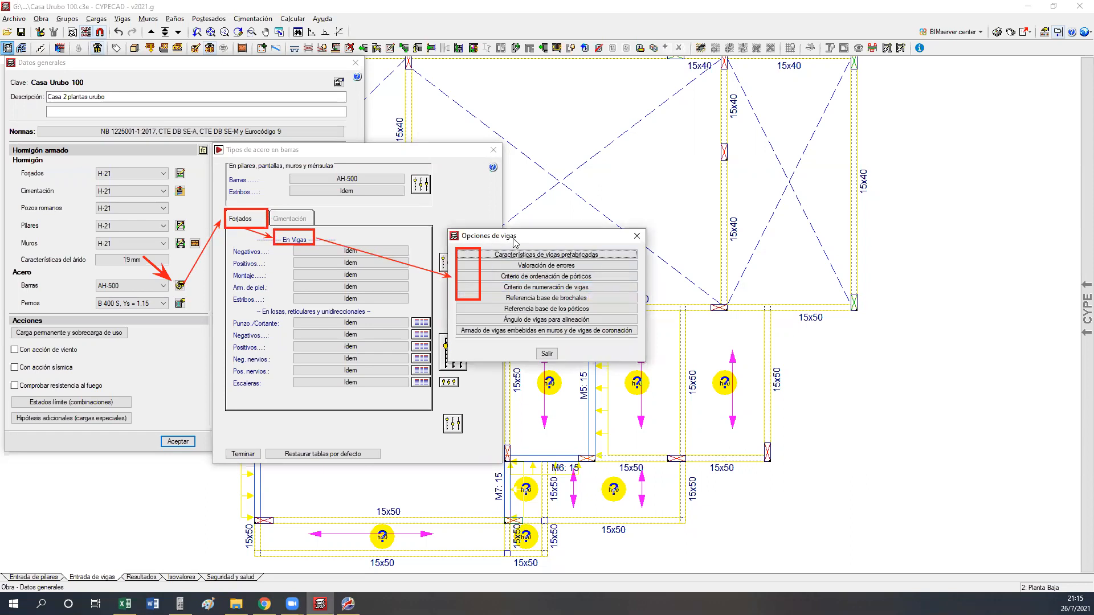
left_click_drag(515, 242, 572, 69)
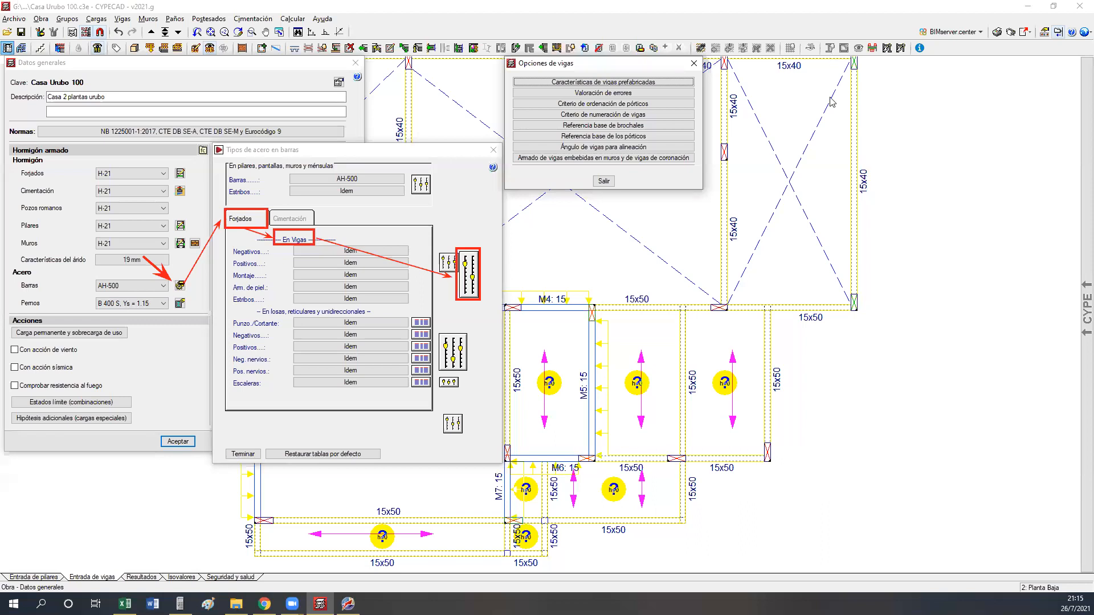
left_click_drag(508, 151, 698, 165)
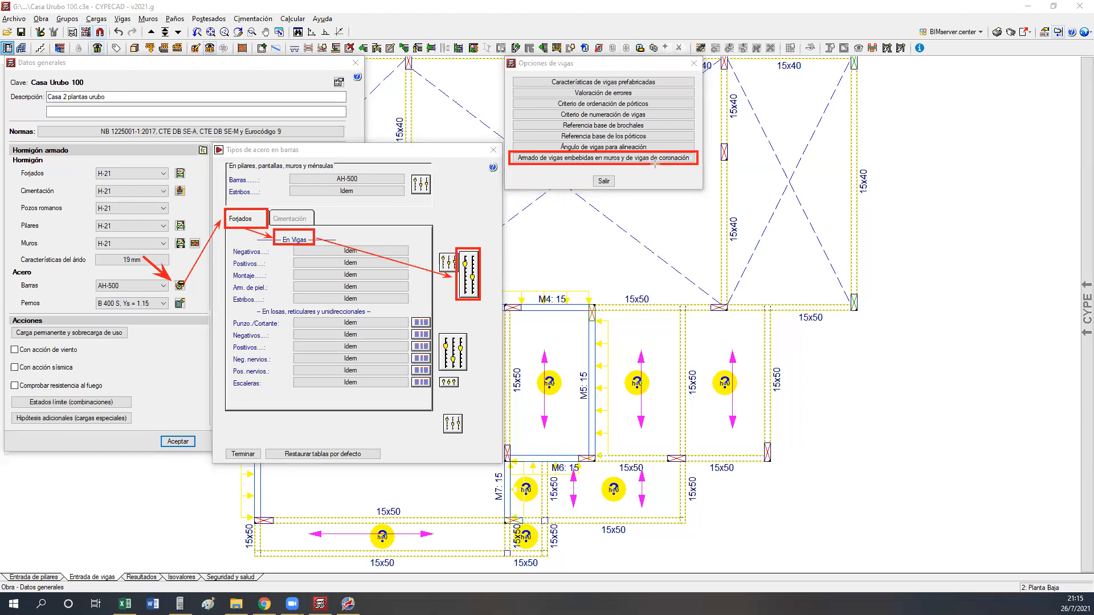
left_click(574, 159)
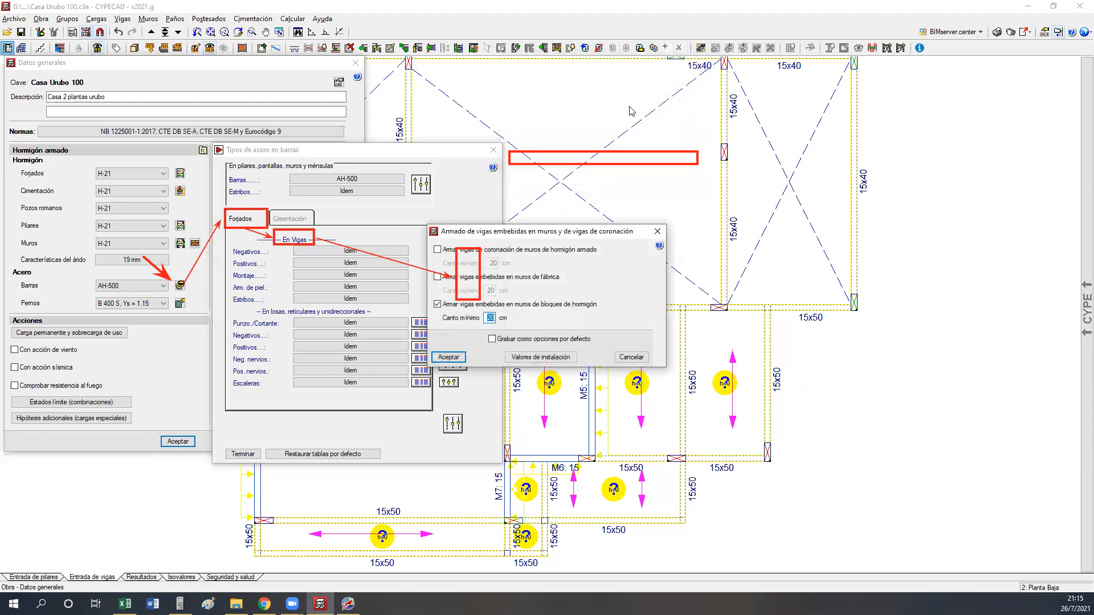
left_click_drag(560, 237, 638, 223)
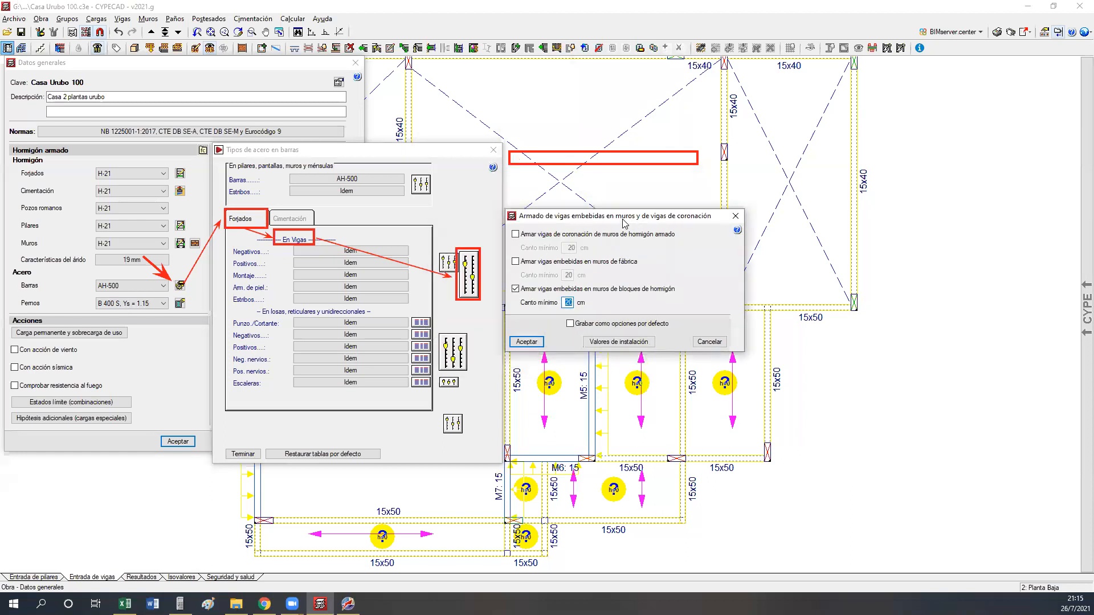
Enable reinforcement of crown beams on reinforced concrete walls with a minimum depth of 50 cm, box the setting in red and accept.
mouse_move(548, 239)
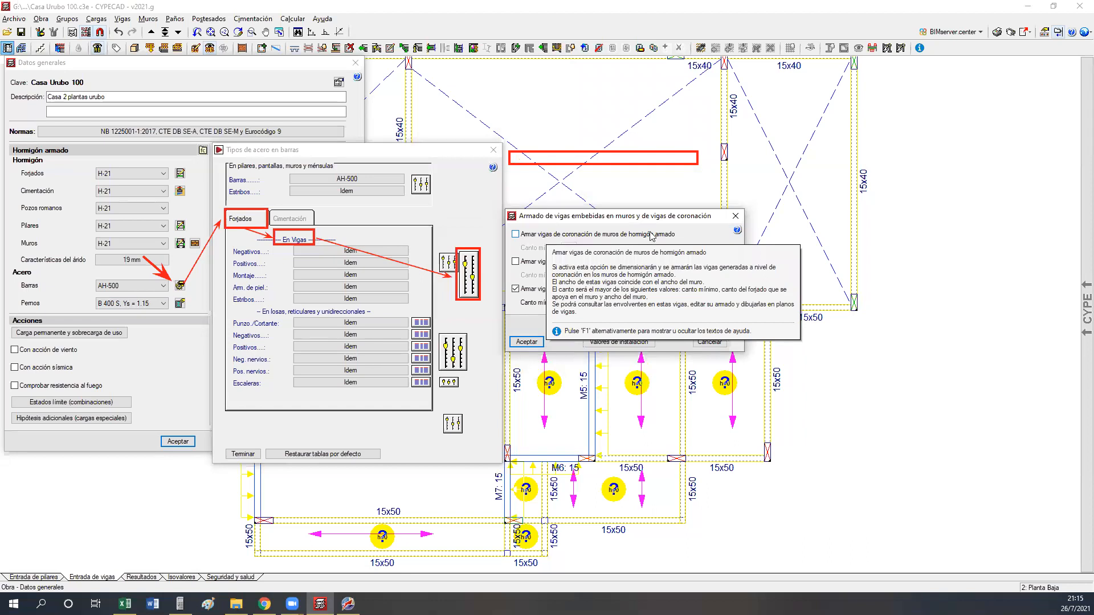
mouse_move(542, 268)
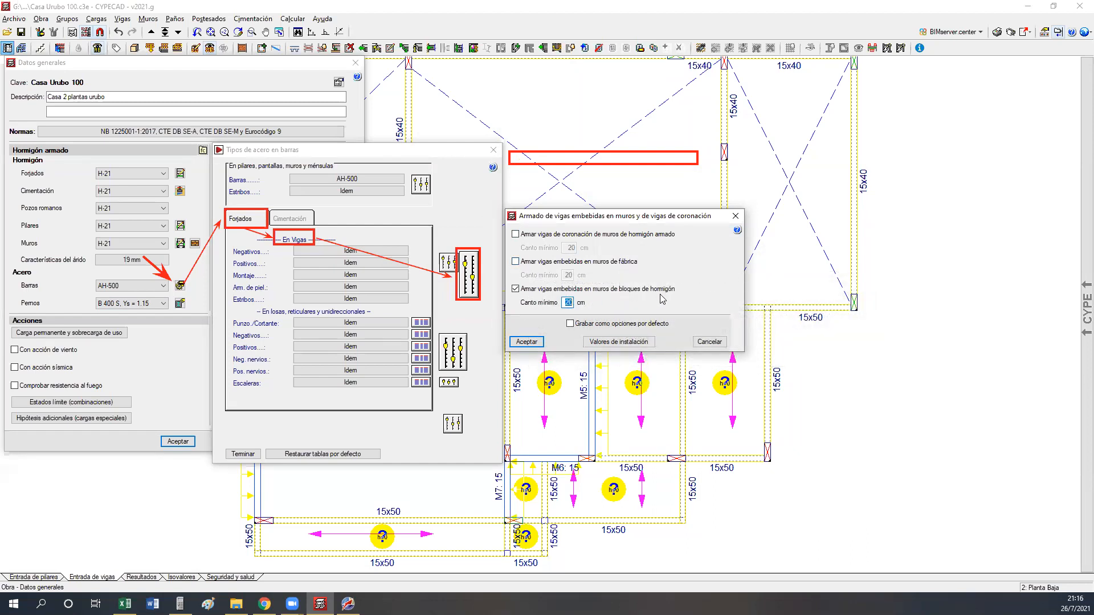
left_click(630, 240)
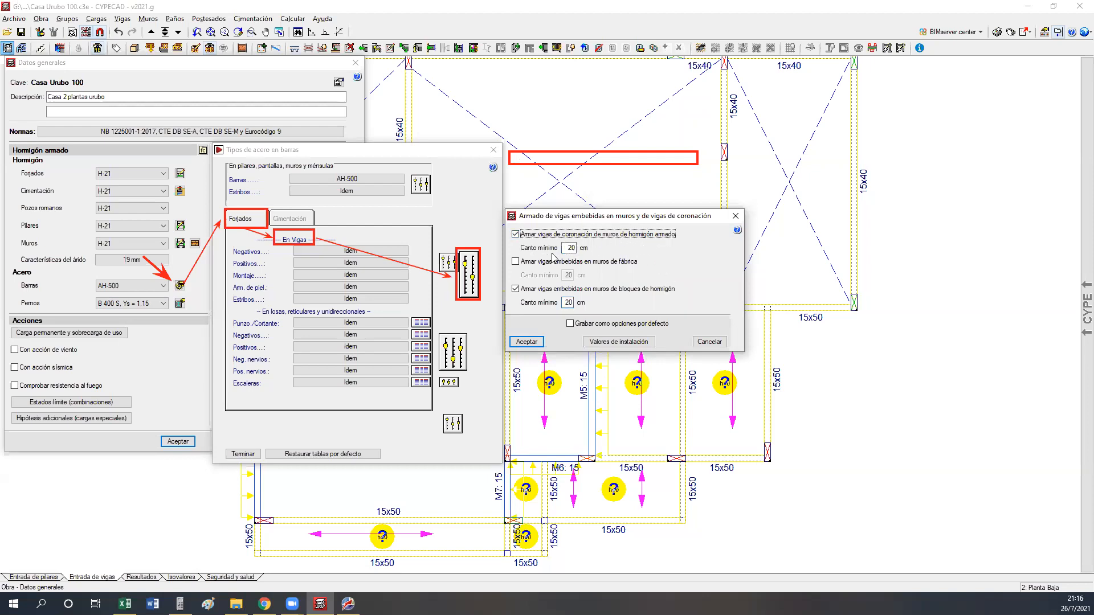
double_click(569, 249)
type("50")
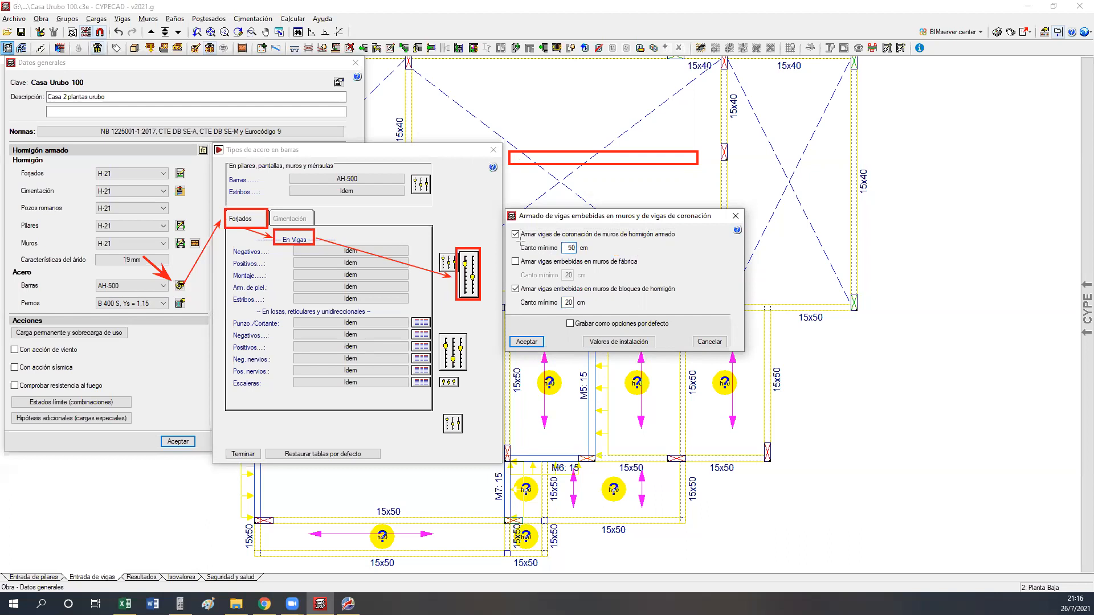
mouse_move(510, 225)
left_mouse_down()
mouse_move(709, 260)
mouse_move(679, 255)
left_mouse_up()
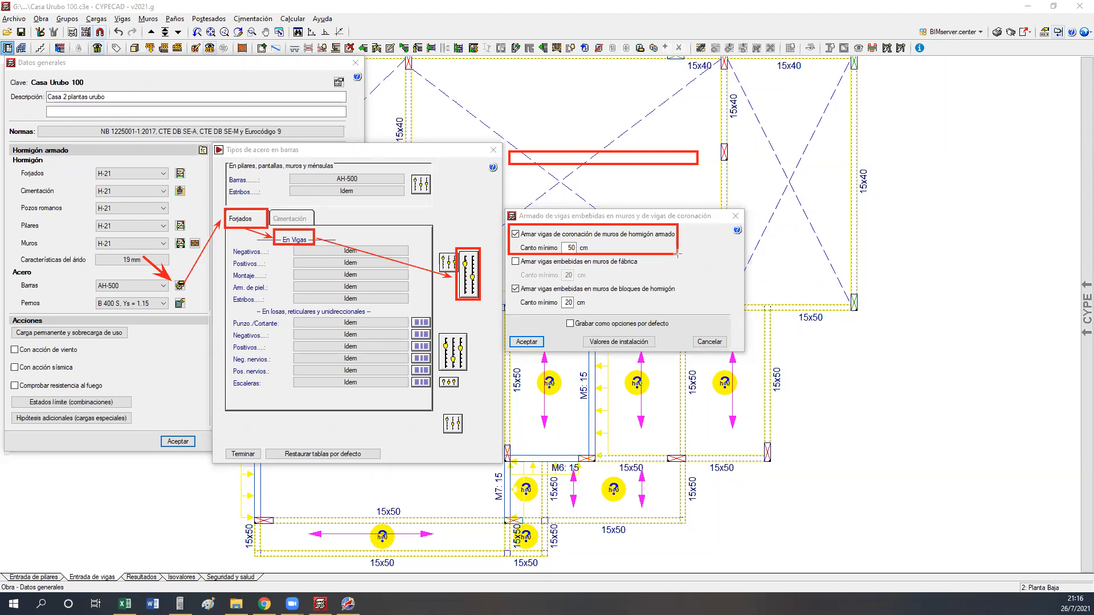
left_click(534, 343)
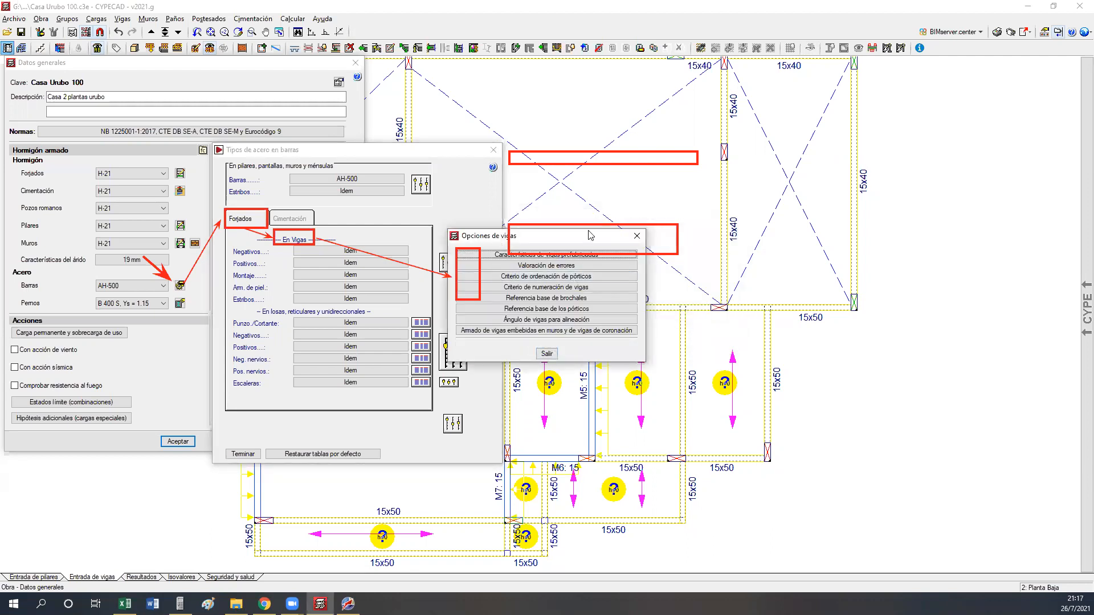
Close the beam options and bar steel types settings, and accept the project's general data.
left_click_drag(591, 235, 643, 60)
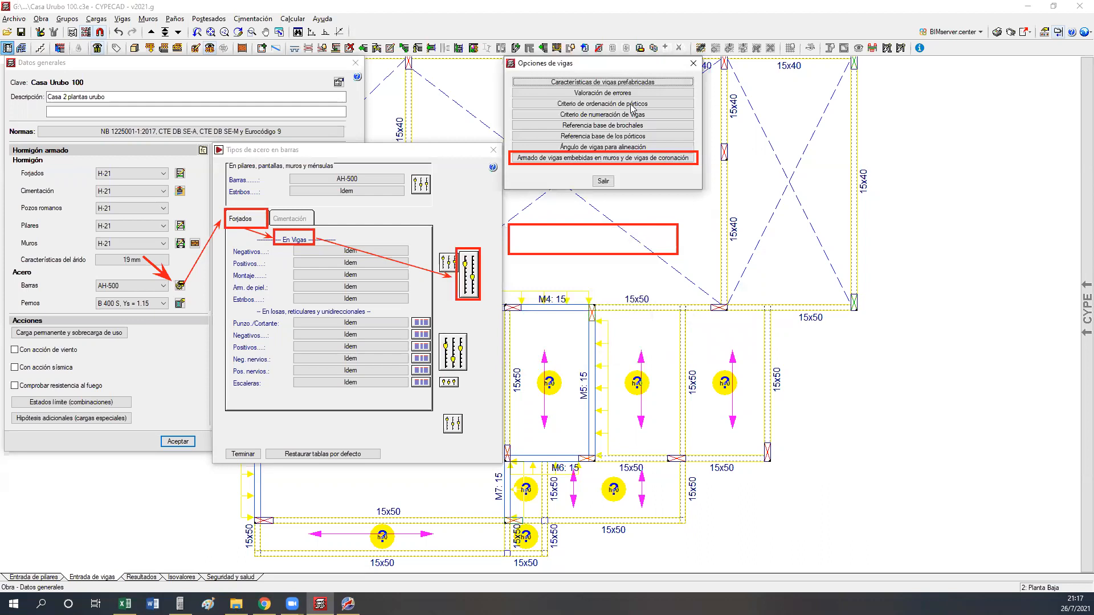
left_click(599, 179)
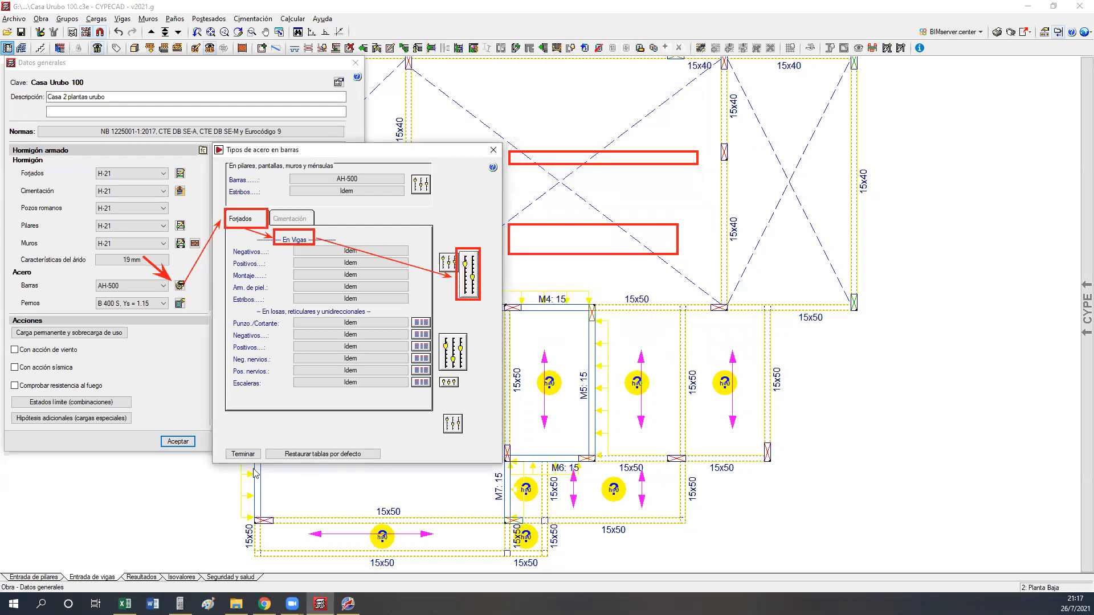
left_click(243, 454)
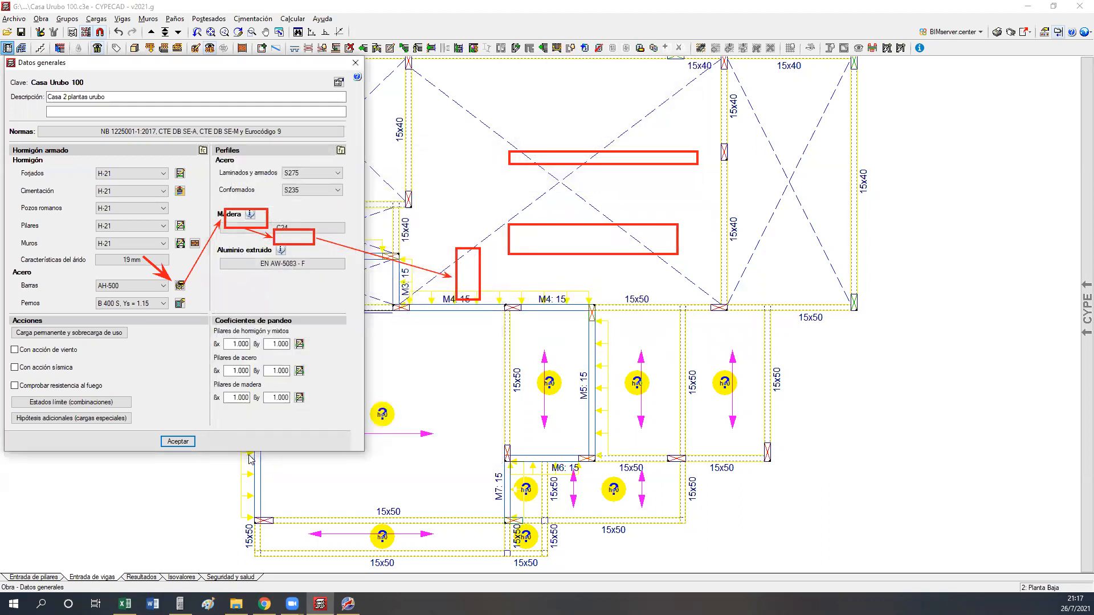
left_click(179, 442)
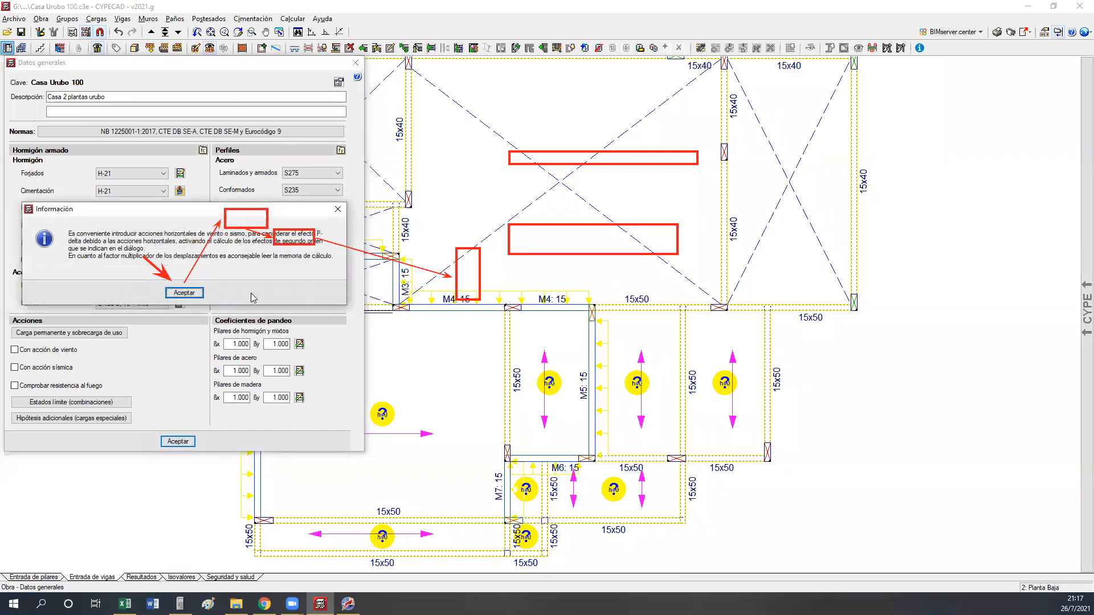
left_click(184, 292)
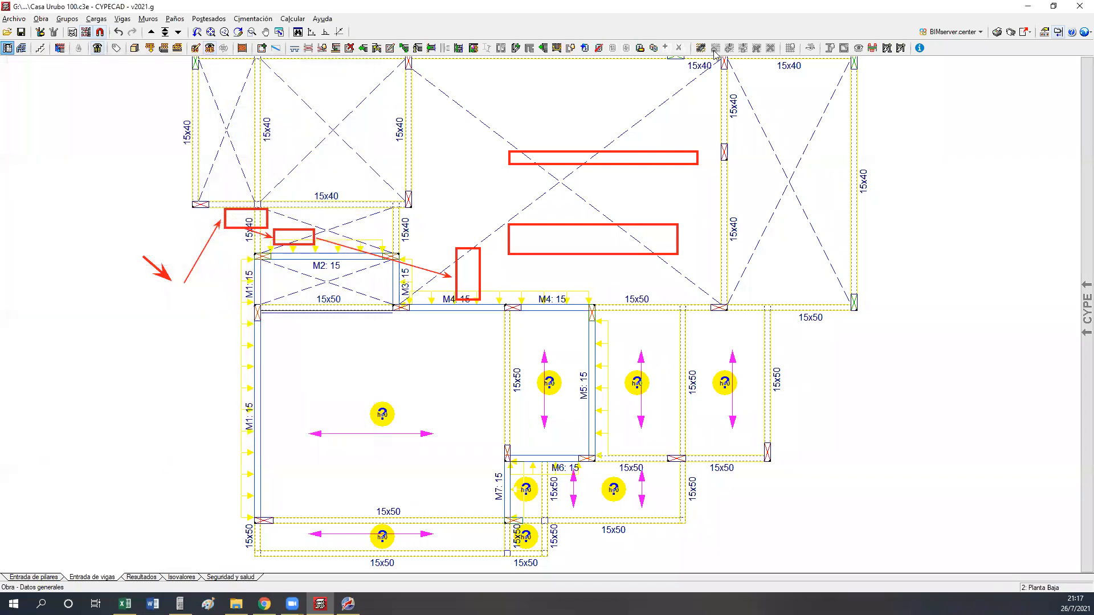
Open the 3D view of the building and examine the crown beams along the tops of the basement walls.
left_click(135, 47)
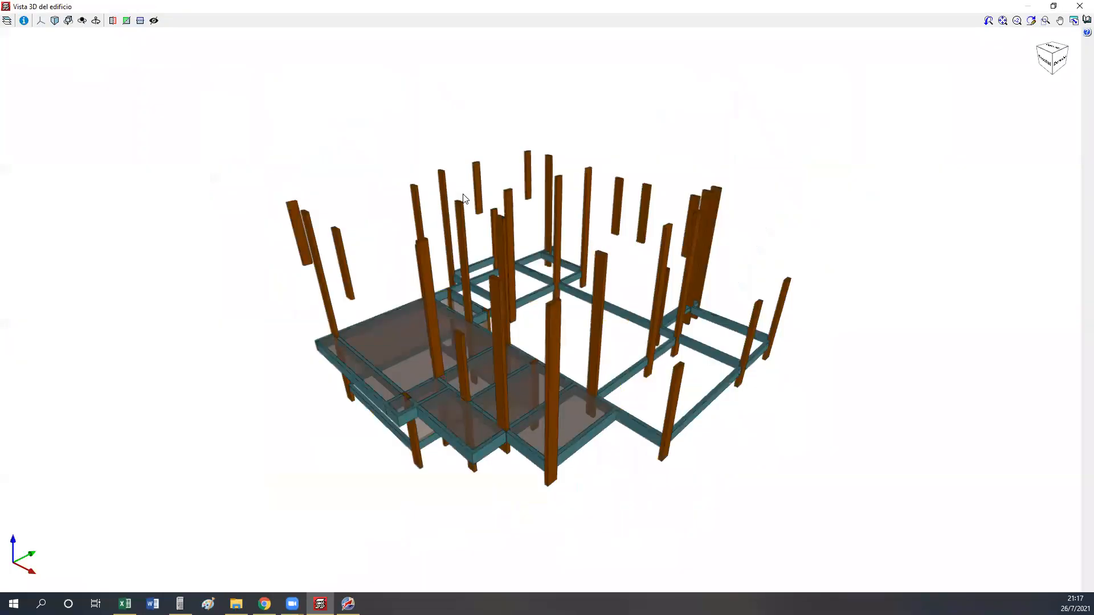
middle_click_drag(408, 338, 732, 300, "shift")
scroll(393, 434, "up", 5)
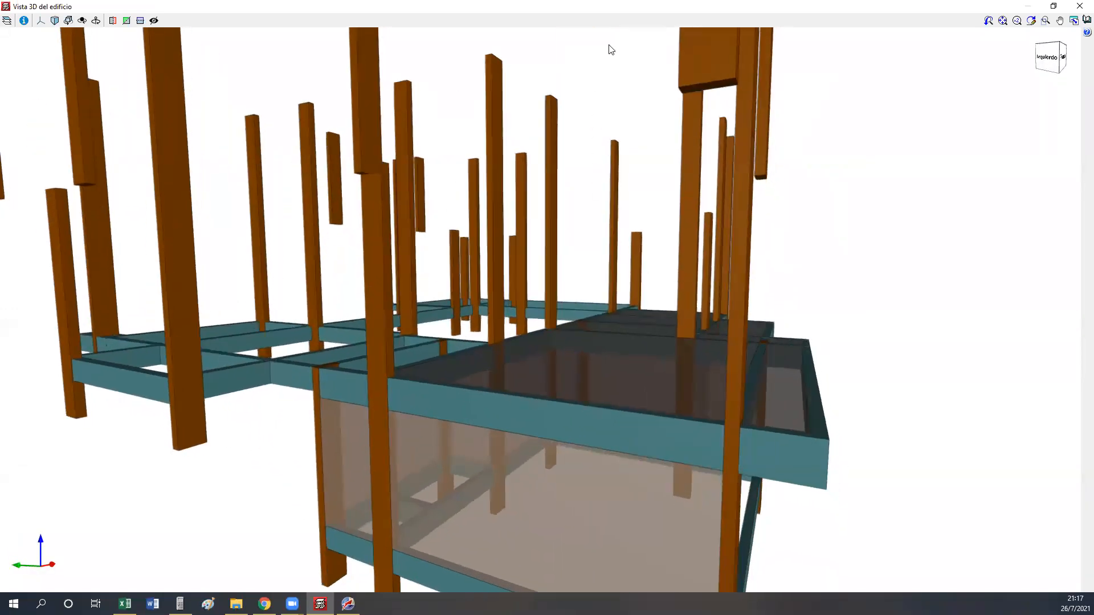
Mark the crown beam's depth and its length along the basement wall with red double-headed arrows in the 3D view.
left_click_drag(713, 424, 710, 471)
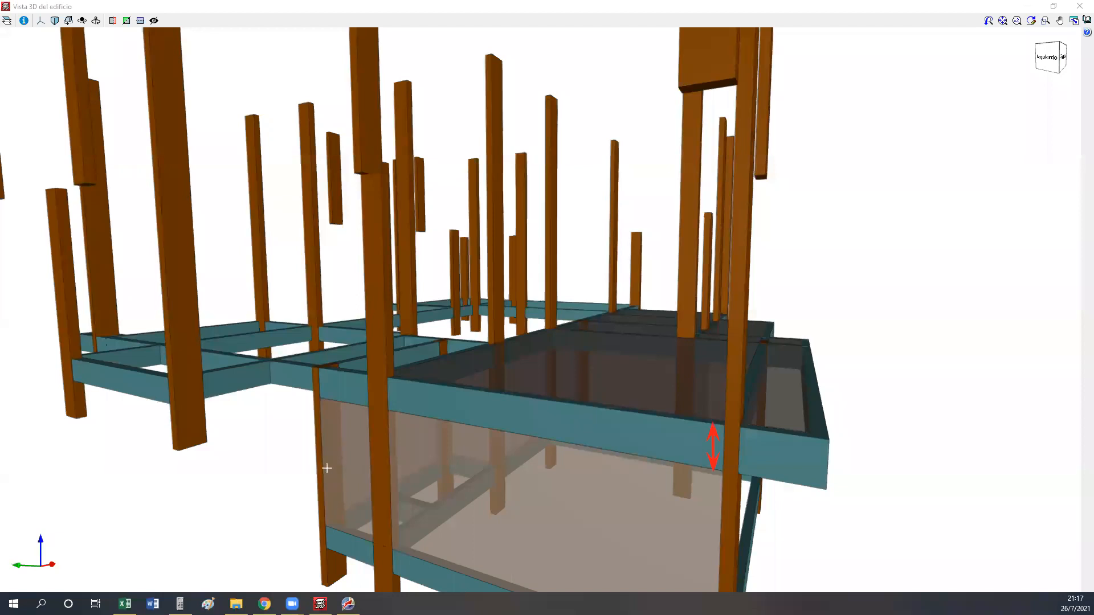
mouse_move(321, 401)
left_mouse_down()
mouse_move(453, 446)
mouse_move(719, 479)
left_mouse_up()
left_click_drag(400, 371, 478, 346)
key("ctrl+z")
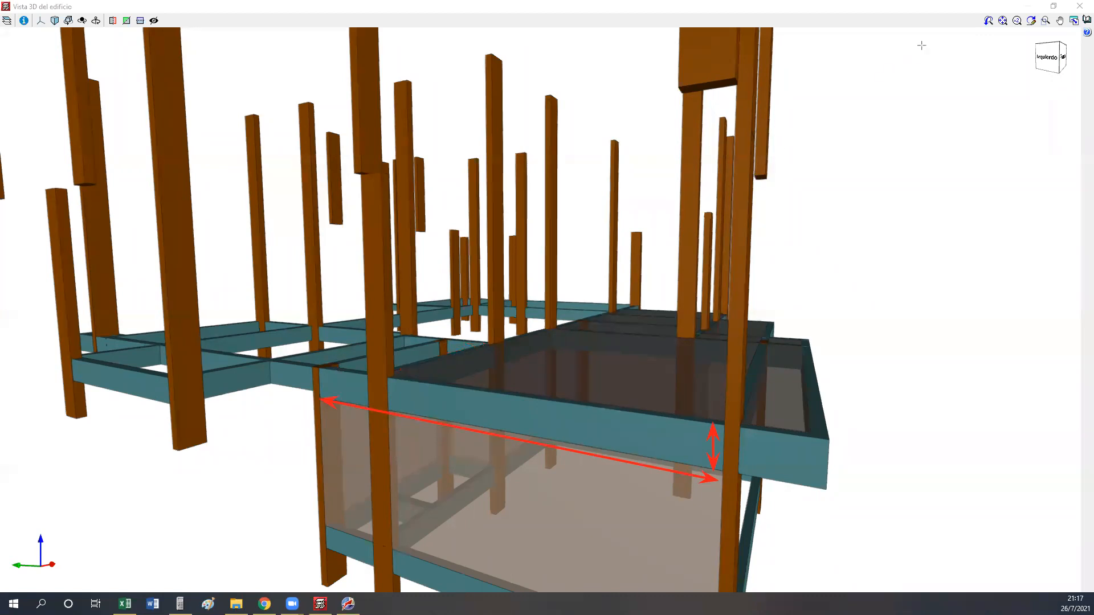
key("Escape")
Examine from the rear of the 3D model how the ground-floor beams connect with the crown beams on the basement walls.
mouse_move(513, 349)
middle_mouse_down()
mouse_move(547, 418)
mouse_move(832, 416)
middle_mouse_up()
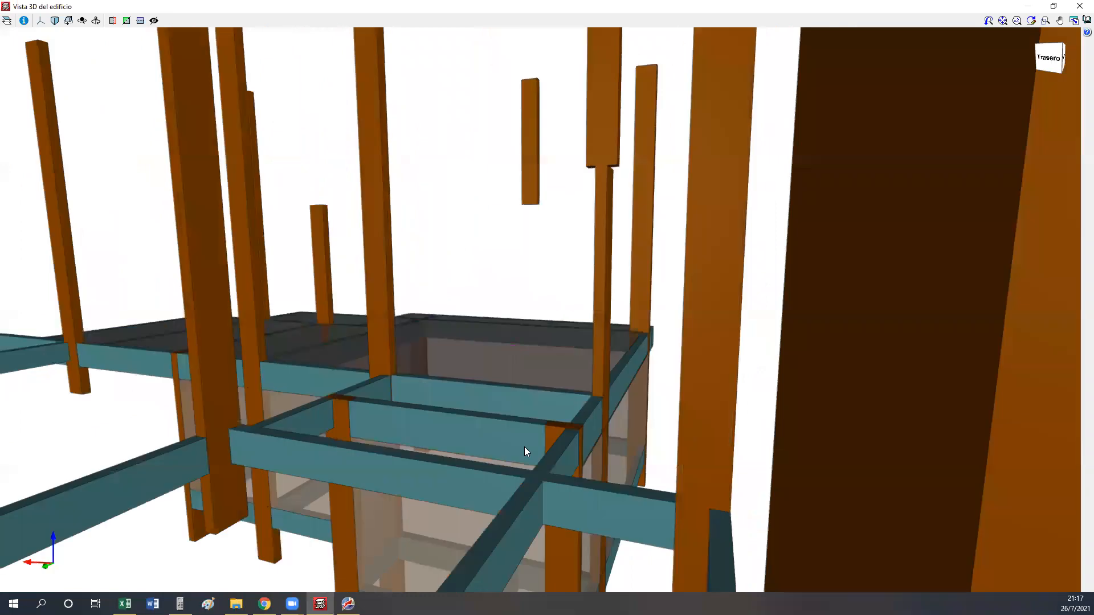
scroll(337, 463, "down", 2)
middle_click_drag(412, 391, 982, 261)
scroll(597, 333, "down", 2)
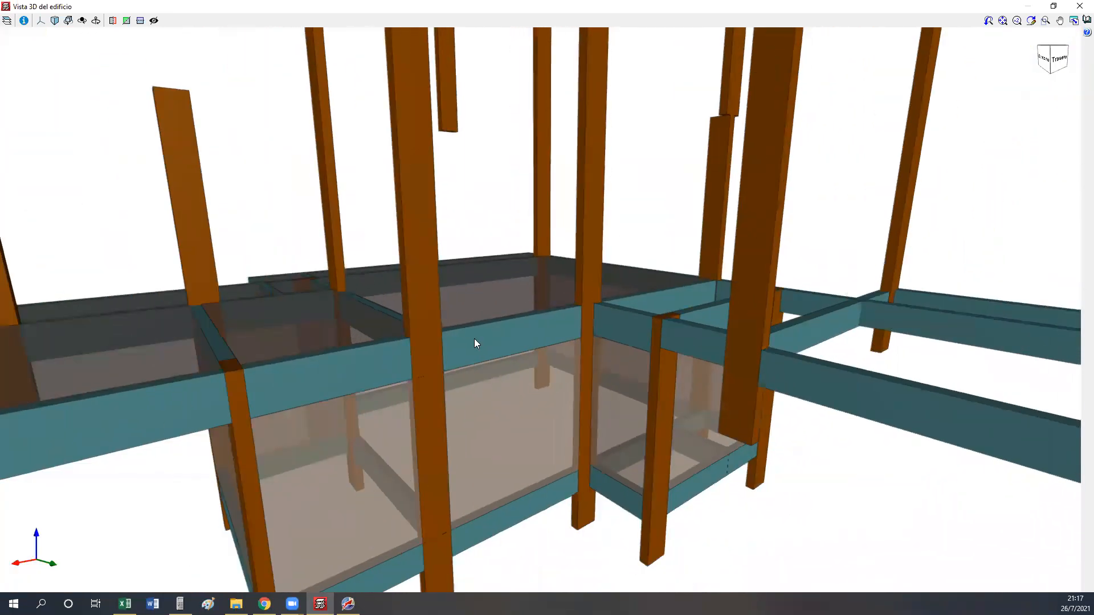
middle_click_drag(295, 386, 282, 356)
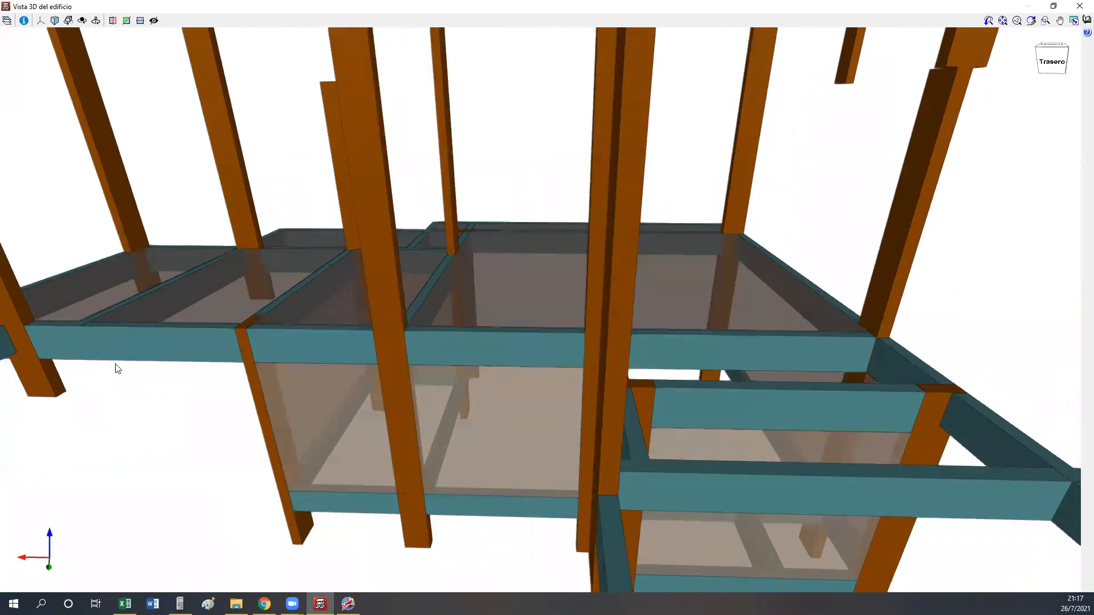
scroll(116, 369, "up", 3)
middle_click_drag(561, 361, 727, 269)
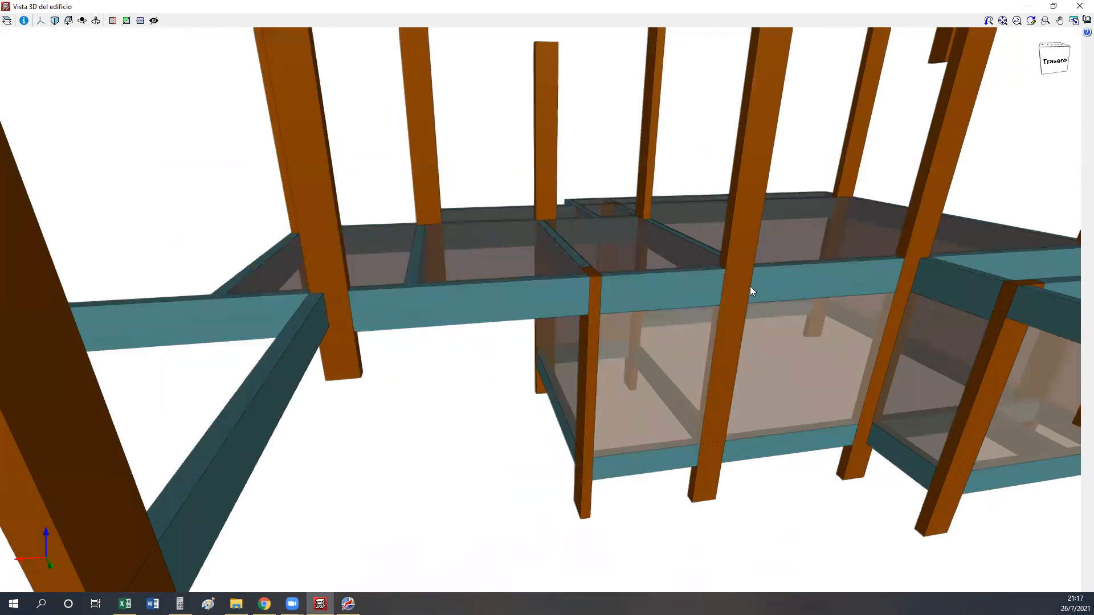
Examine the crown beams and ground-floor beams around the basement from the right and left sides of the 3D model.
middle_click_drag(588, 303, 1057, 284)
scroll(486, 302, "down", 5)
middle_click_drag(487, 302, 253, 308)
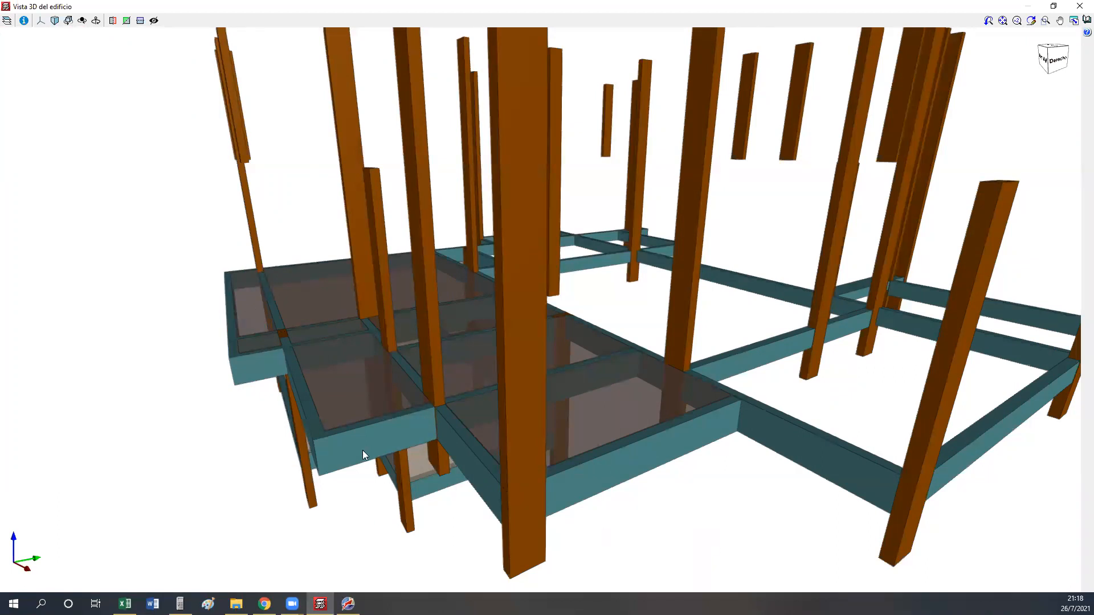
scroll(362, 450, "down", 4)
left_click_drag(407, 455, 310, 435)
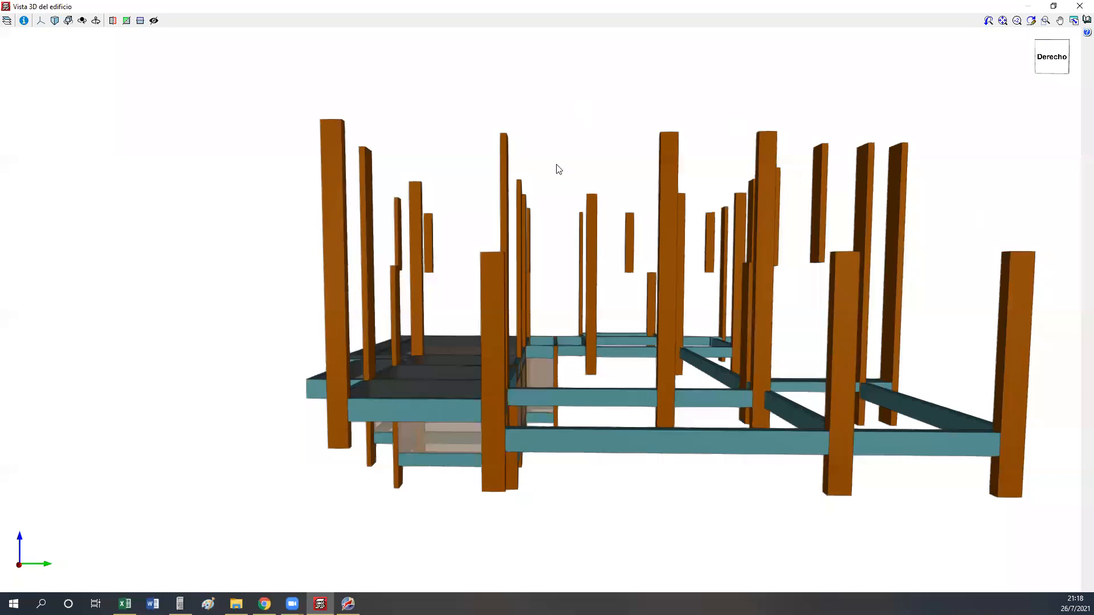
left_click_drag(557, 168, 599, 361)
scroll(577, 371, "up", 3)
scroll(578, 370, "up", 4)
mouse_move(623, 318)
left_mouse_down()
mouse_move(280, 305)
mouse_move(777, 318)
mouse_move(989, 294)
left_mouse_up()
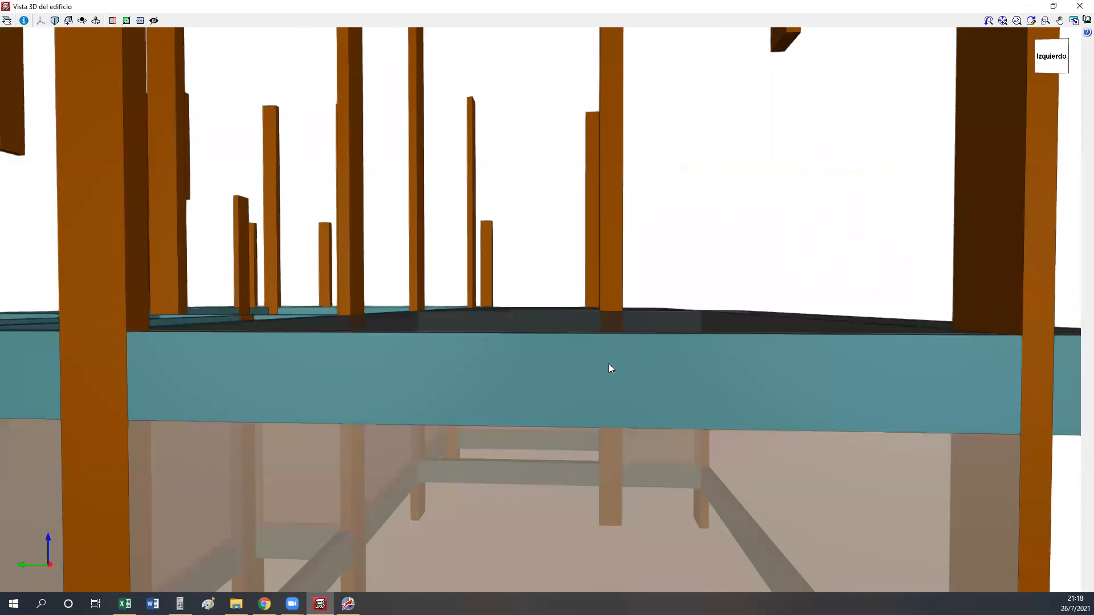
scroll(609, 363, "down", 1)
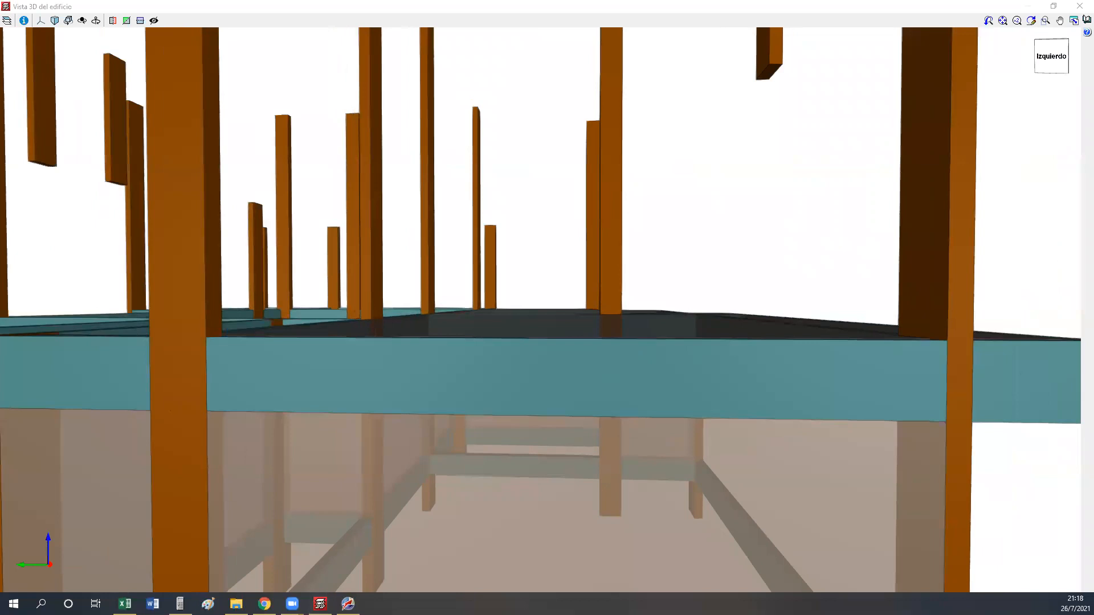
Inspect the ground-floor slab panels and their supporting beams from the front, and close the 3D view.
left_click_drag(615, 334, 369, 352)
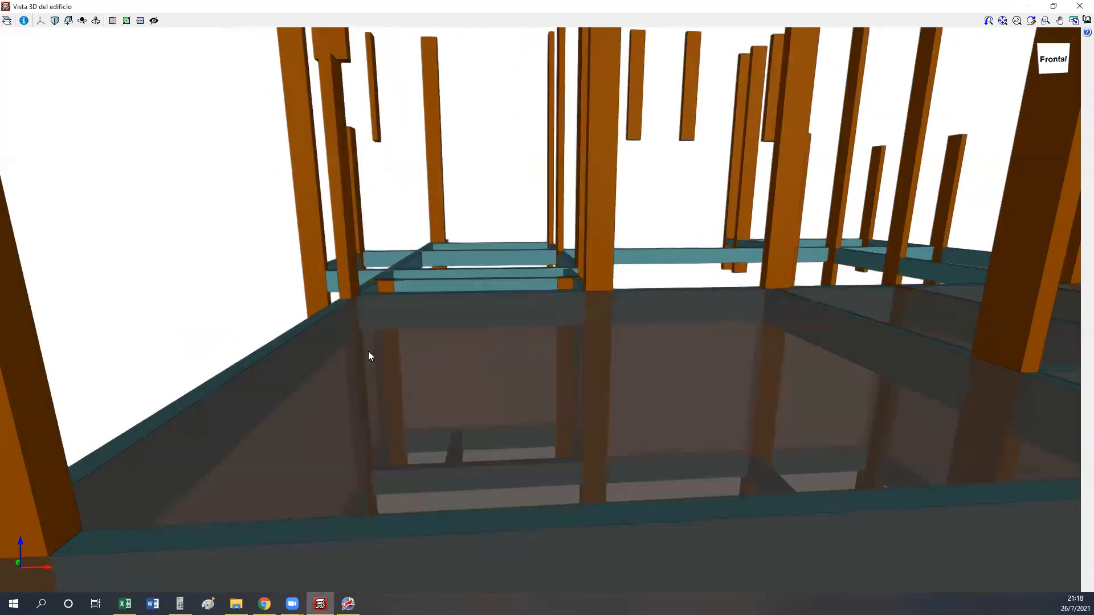
scroll(369, 352, "down", 3)
middle_click_drag(369, 351, 370, 351)
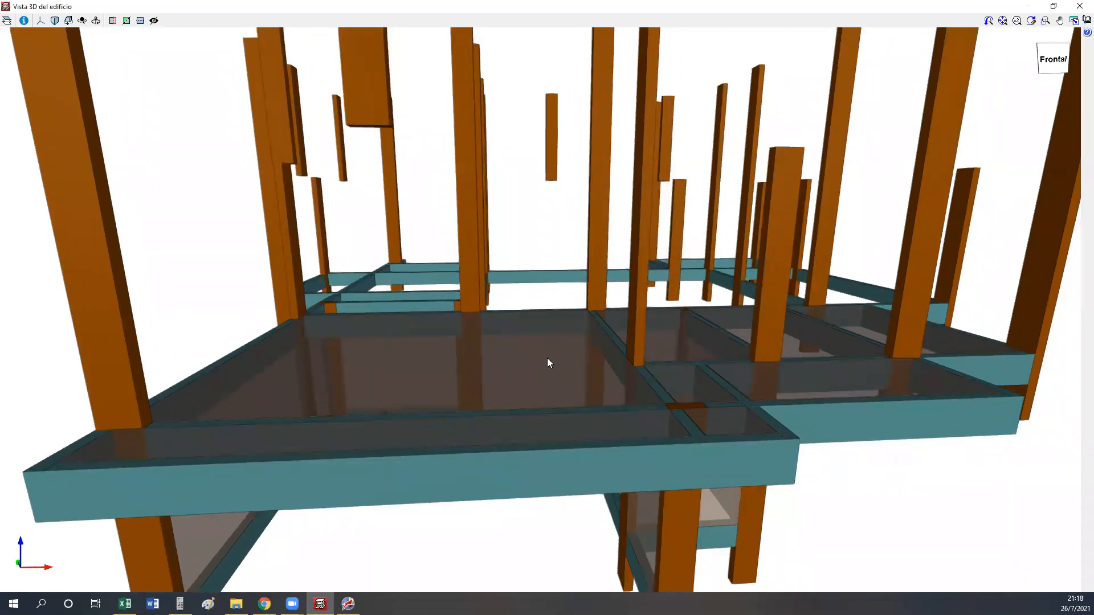
scroll(547, 358, "down", 3)
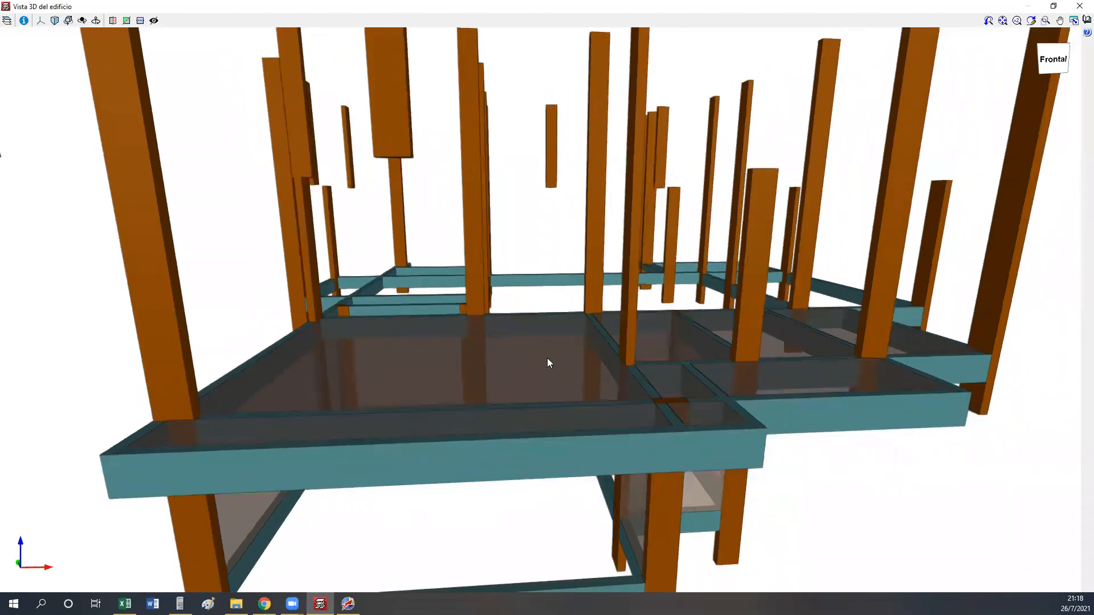
middle_click_drag(725, 302, 689, 289)
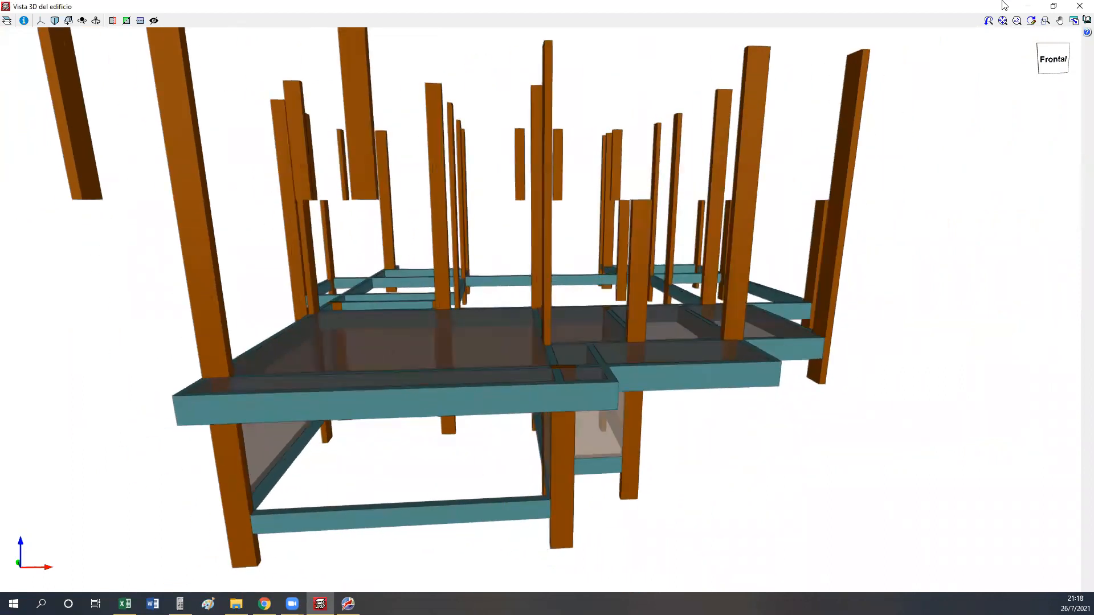
left_click(1078, 5)
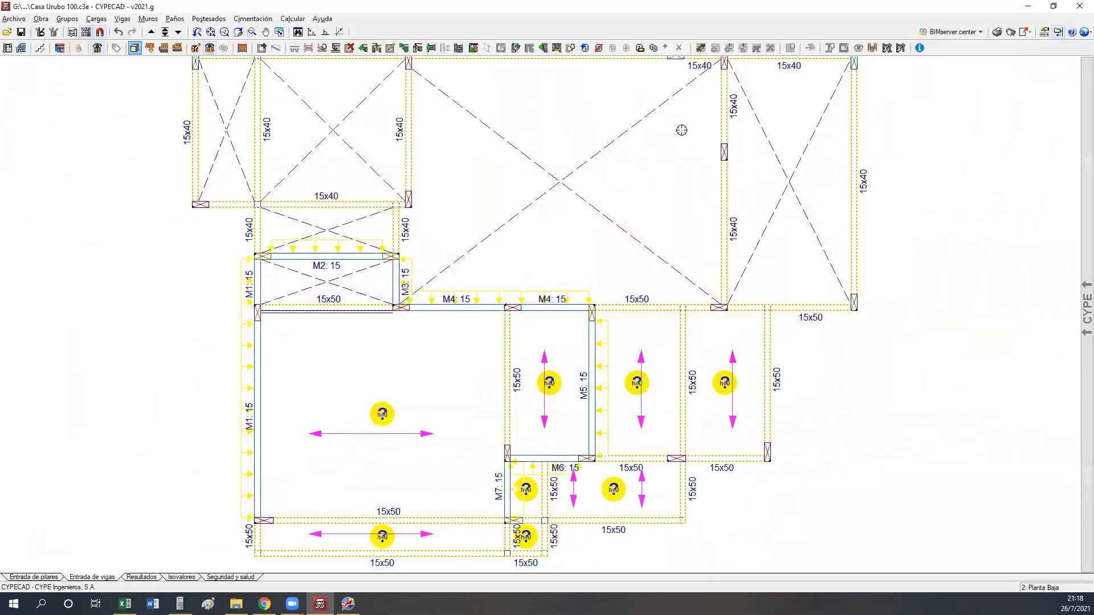
Mark the largest slab panel's span from wall M1 to the facing 15x50 beam with a red double-headed arrow, and erase it.
middle_click(372, 418)
middle_click_drag(372, 419, 352, 343)
scroll(557, 283, "up", 6)
scroll(558, 283, "up", 3)
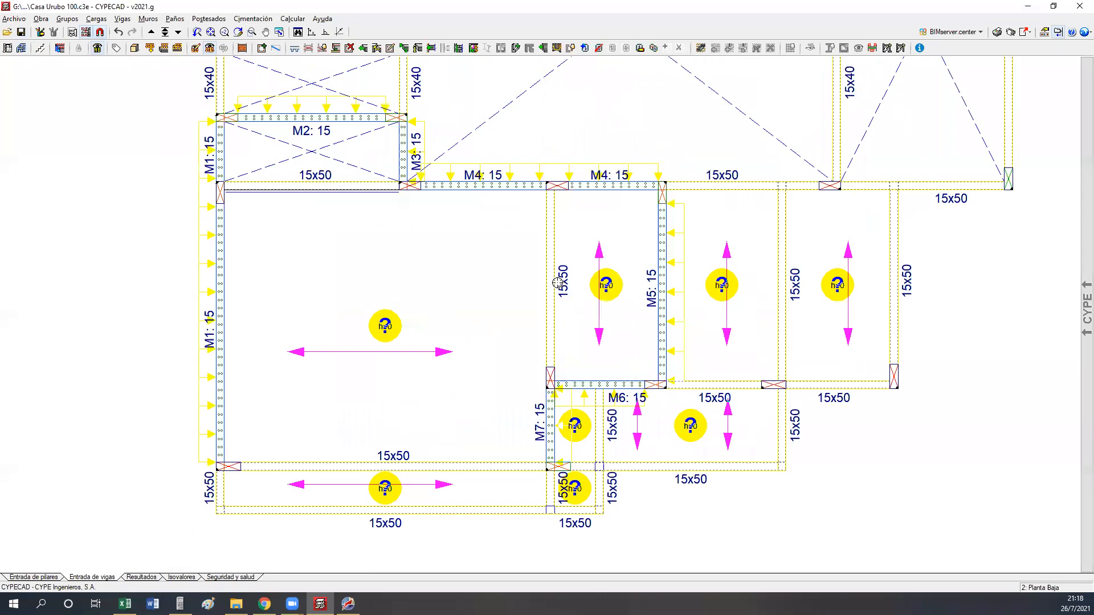
middle_click_drag(515, 369, 442, 339)
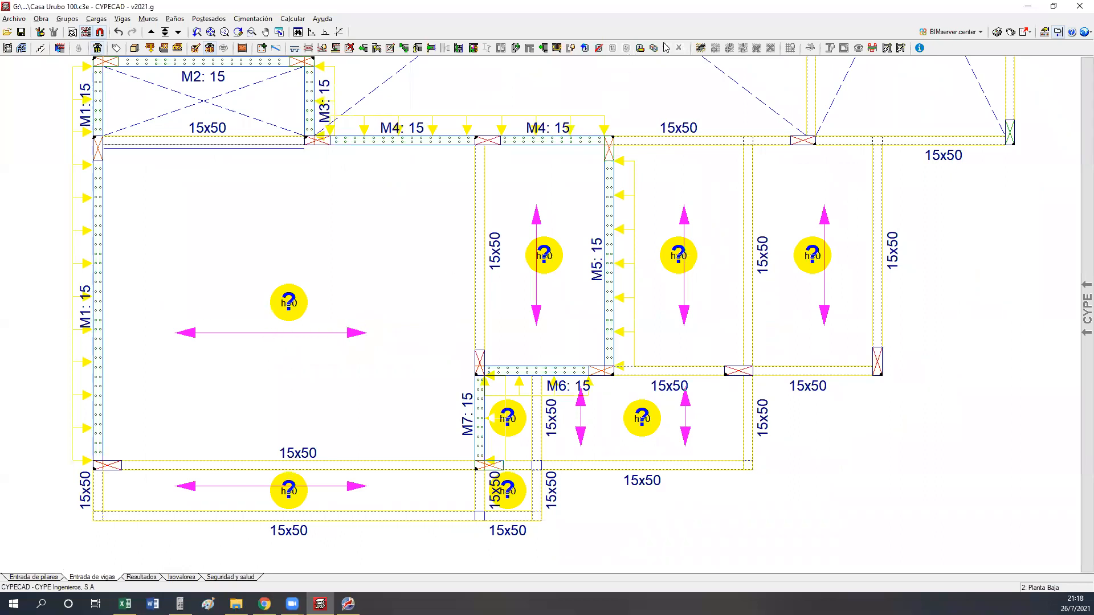
left_click(107, 230)
left_click(475, 233)
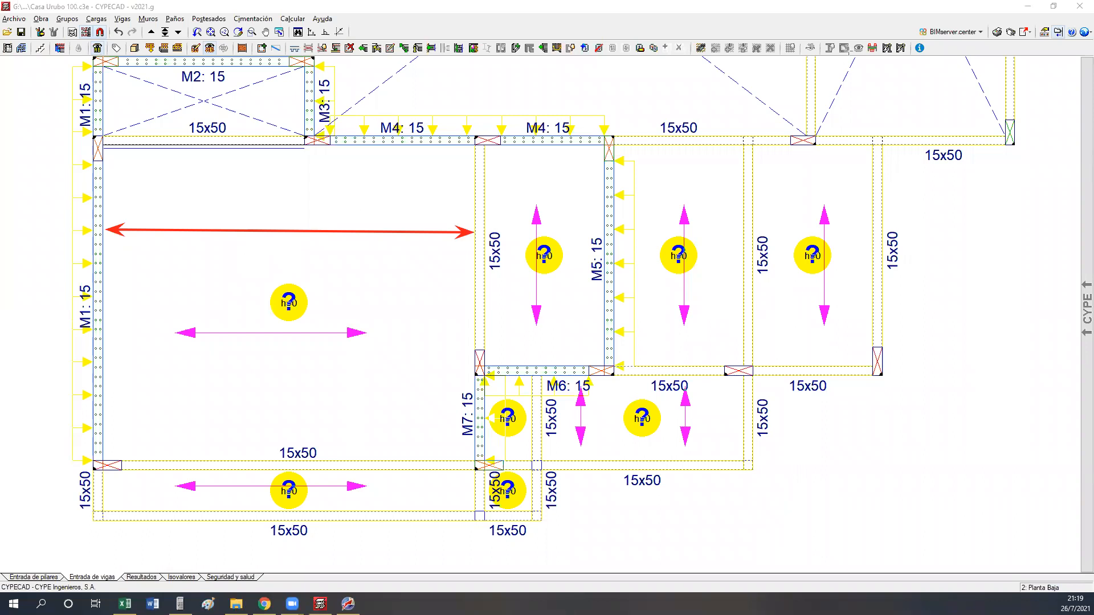
left_click(849, 53)
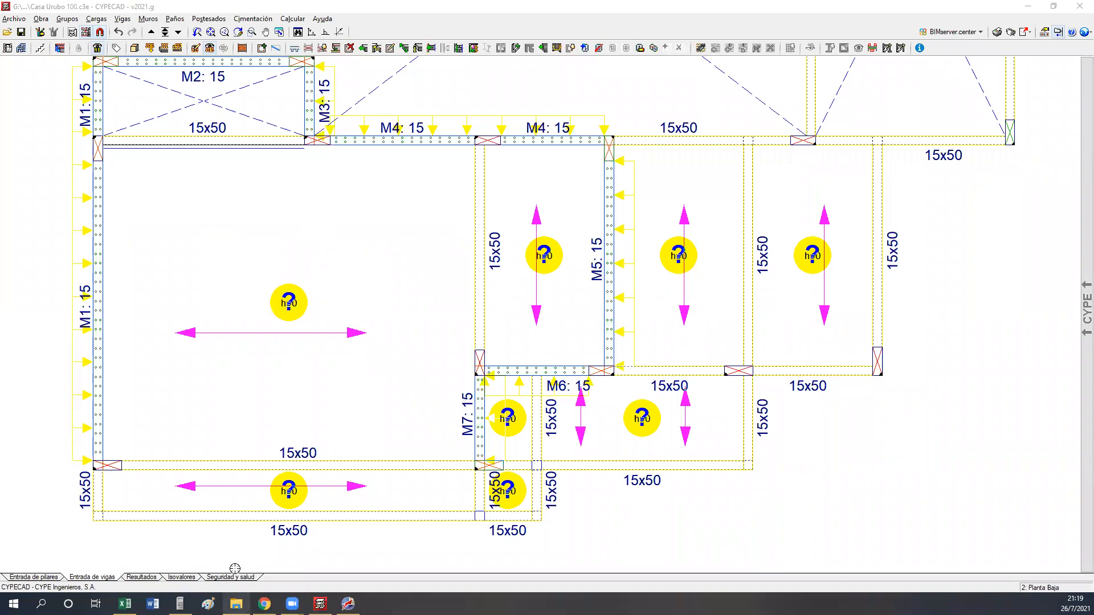
Switch to Excel, close the Libro1 workbook, and open Calculos respaldo.xlsx maximized at the start of the Viguetas sheet.
mouse_move(125, 604)
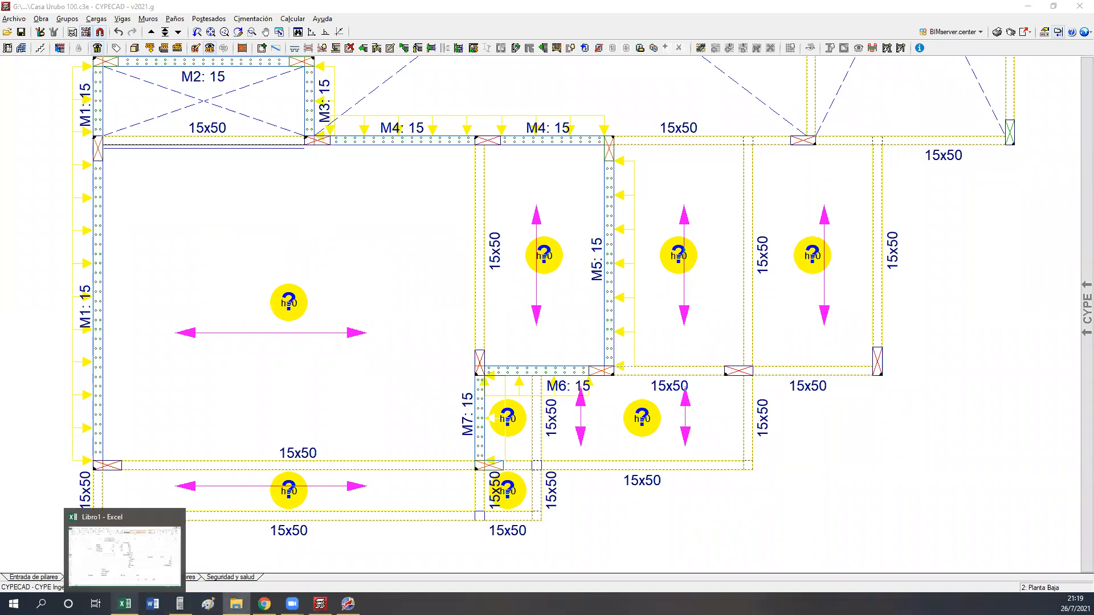
left_click(121, 563)
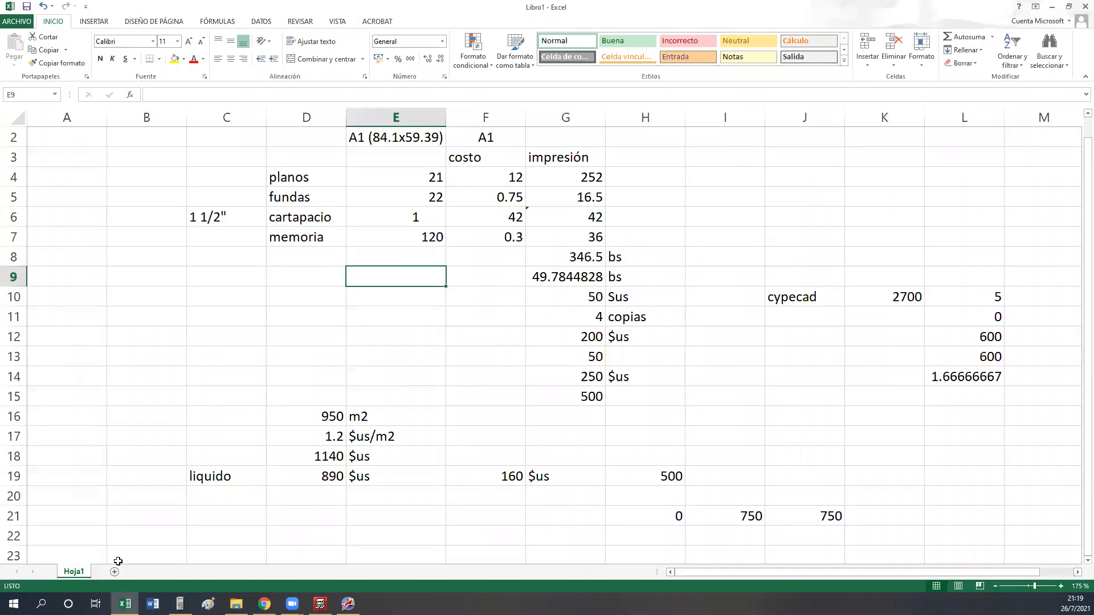
left_click(1080, 6)
left_click(532, 329)
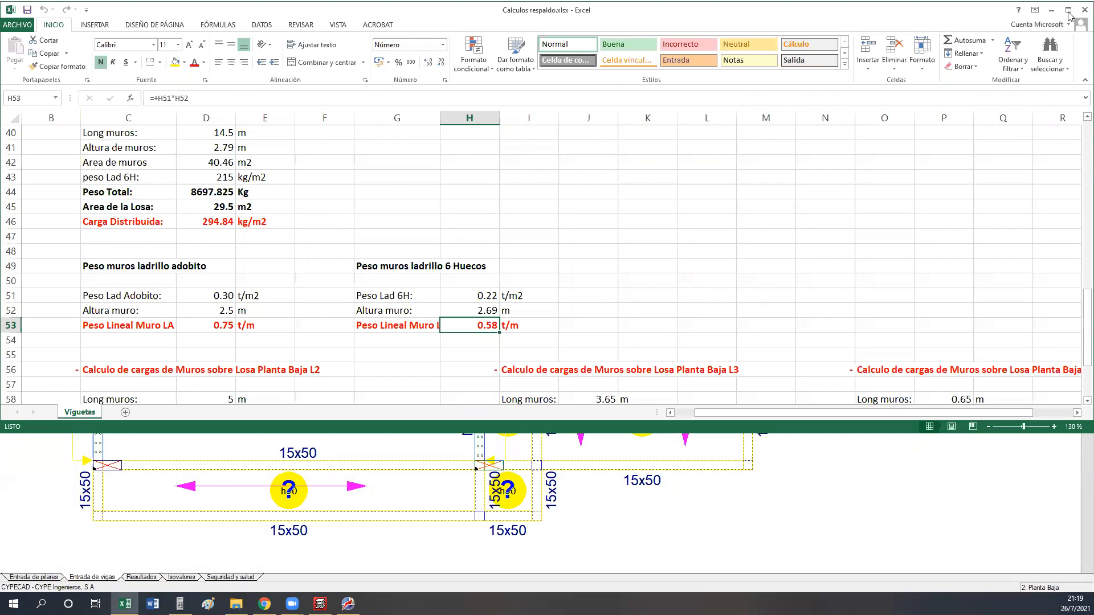
left_click(1069, 12)
scroll(284, 304, "up", 8)
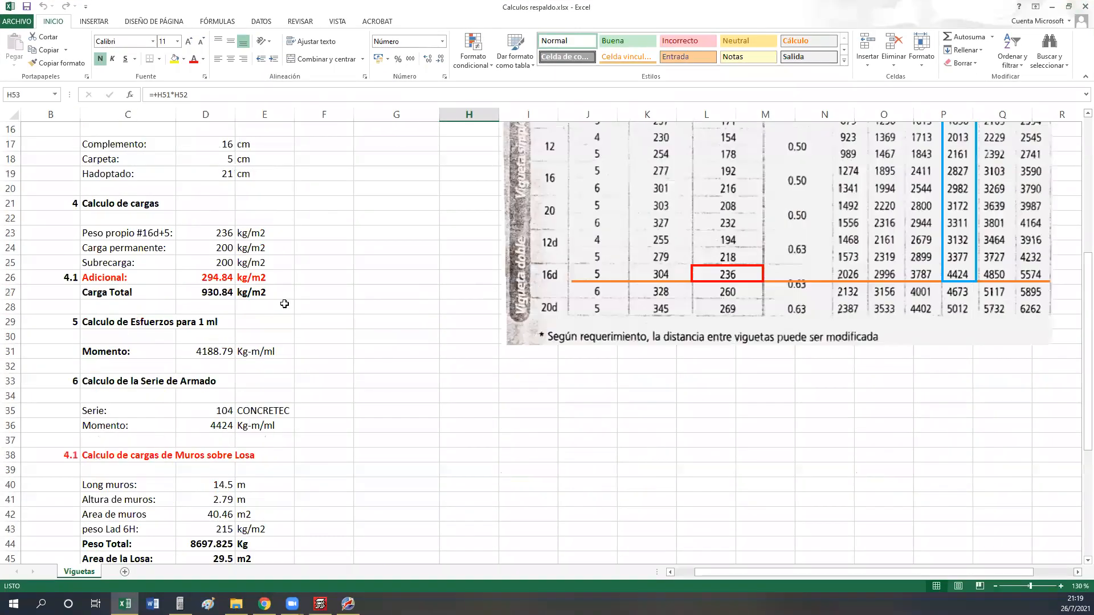
scroll(285, 304, "up", 5)
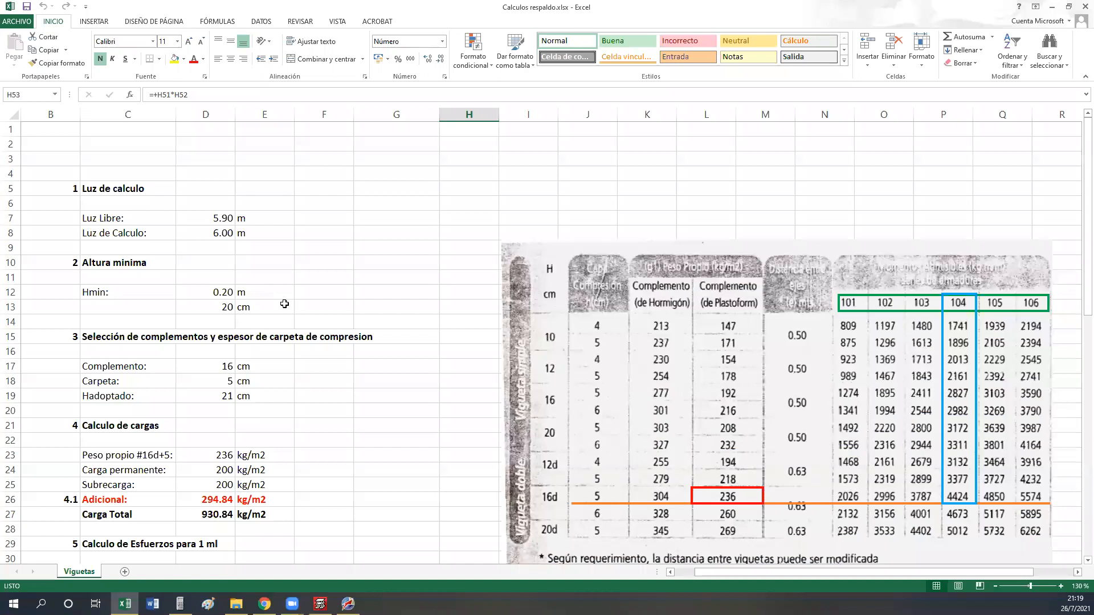
Enlarge the Viguetas sheet to 175% and examine its Luz de calculo and Altura minima sections.
left_click(128, 264)
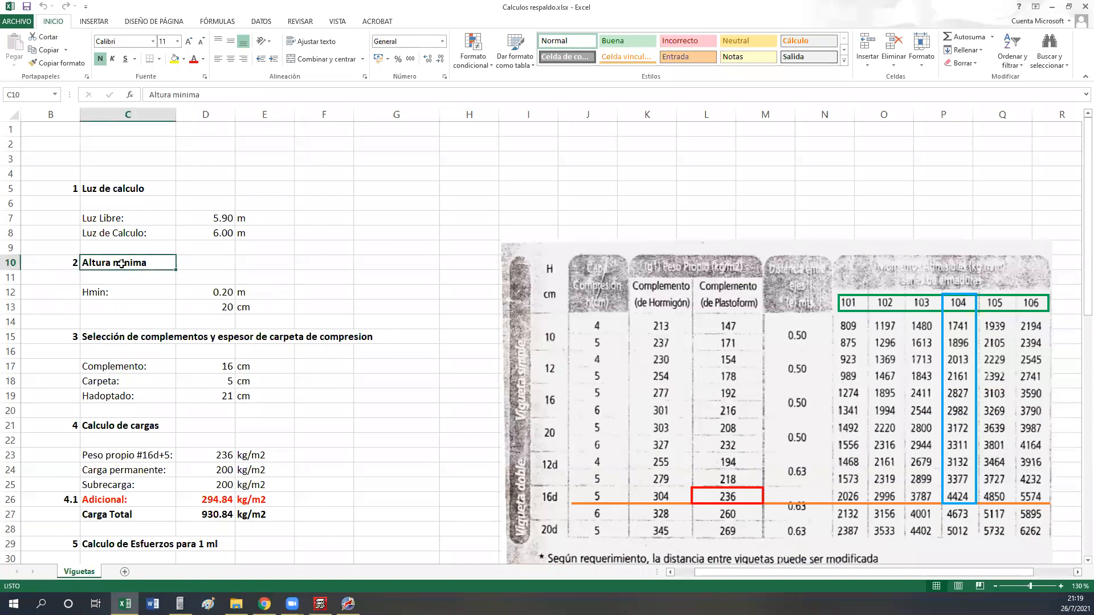
scroll(121, 264, "up", 1, "ctrl")
scroll(122, 264, "up", 1, "ctrl")
left_click_drag(772, 571, 693, 566)
scroll(99, 225, "up", 1, "ctrl")
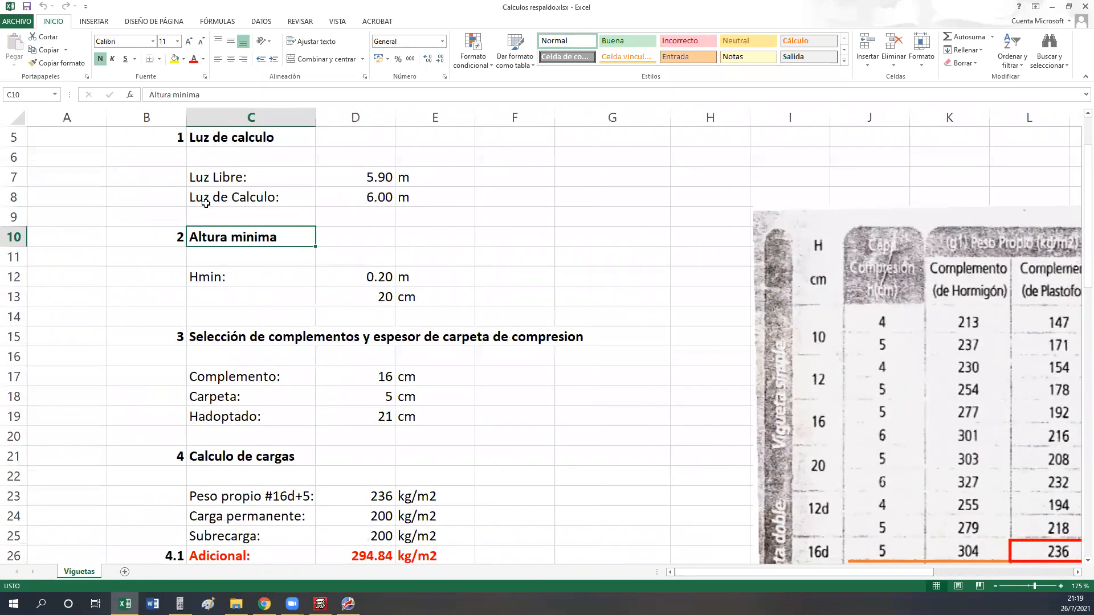
scroll(210, 203, "up", 2)
left_click(349, 255)
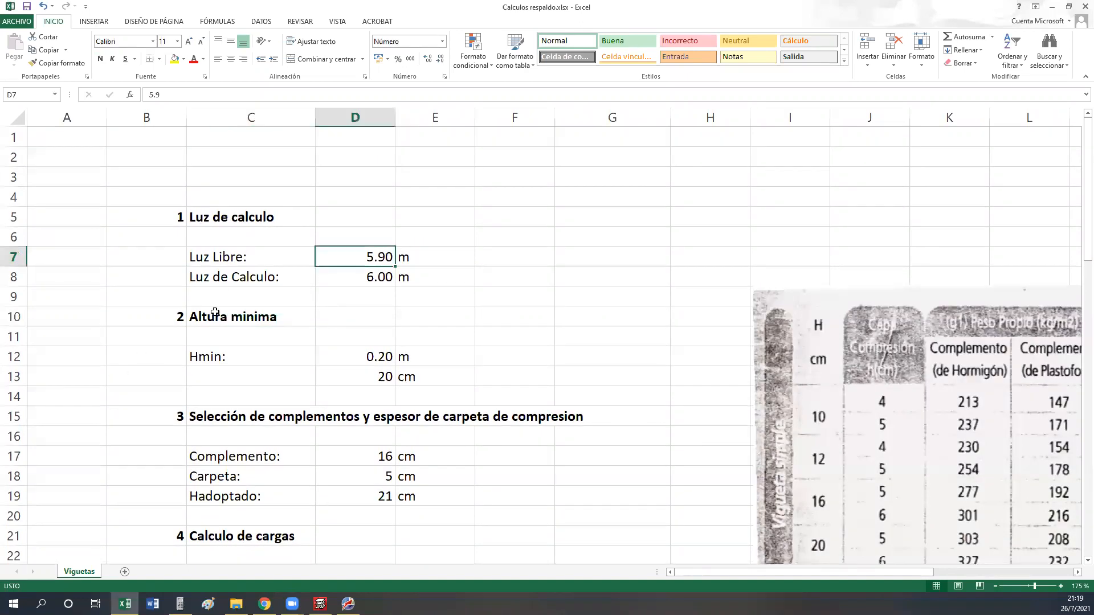
scroll(215, 312, "down", 1)
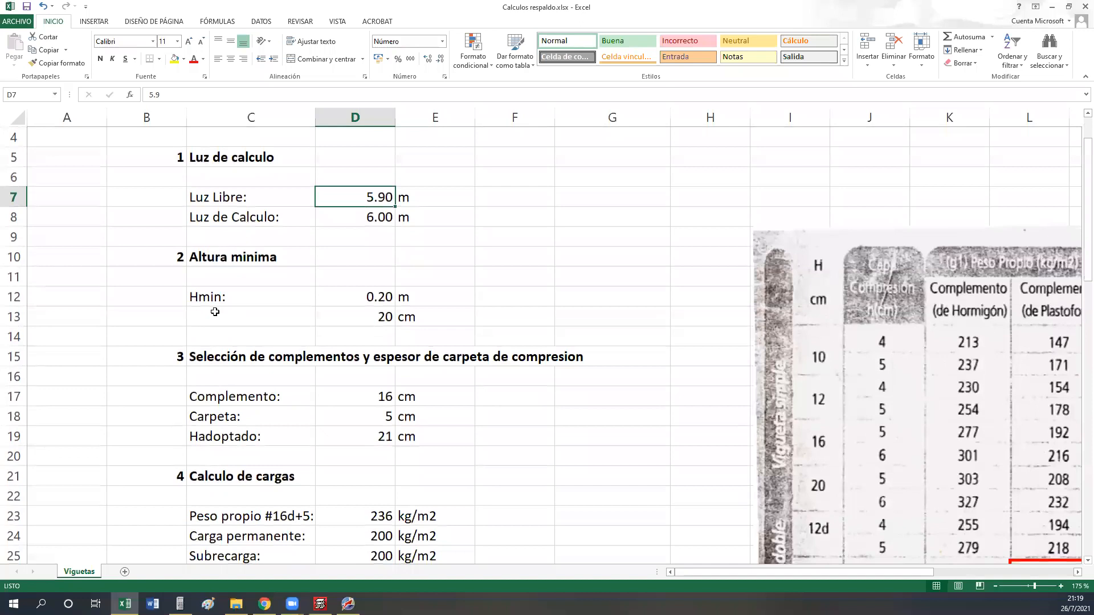
Review the Luz Libre and Luz de Calculo entries under the Luz de calculo heading.
mouse_move(715, 570)
left_mouse_down()
mouse_move(878, 567)
mouse_move(701, 565)
left_mouse_up()
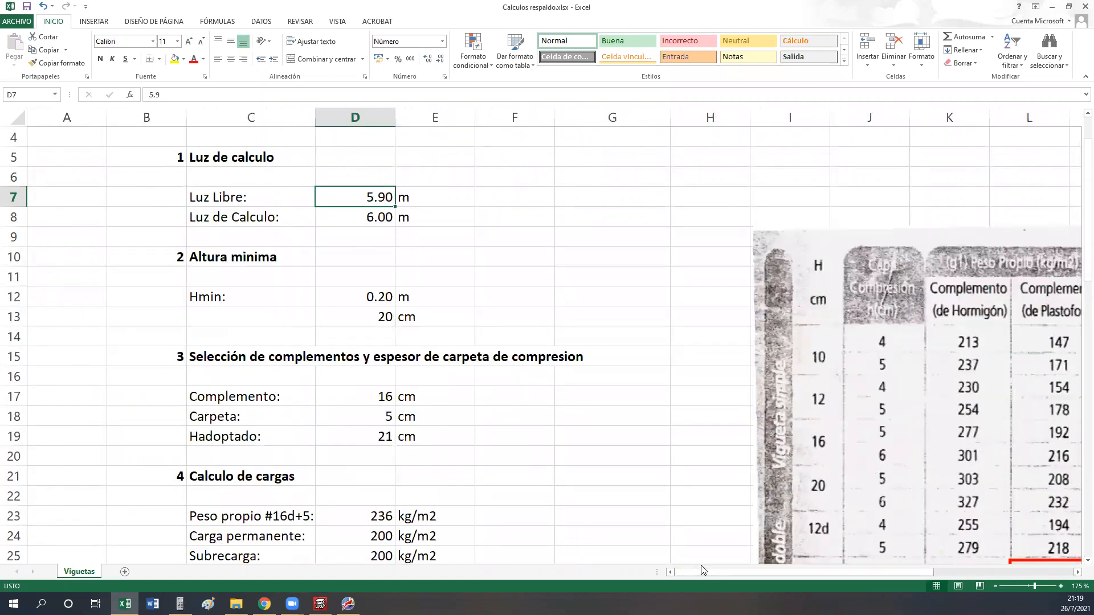
left_click(371, 218)
left_click(367, 198)
left_click_drag(758, 572, 725, 567)
left_click(137, 151)
left_click(230, 159)
left_click(166, 159)
left_click(247, 159)
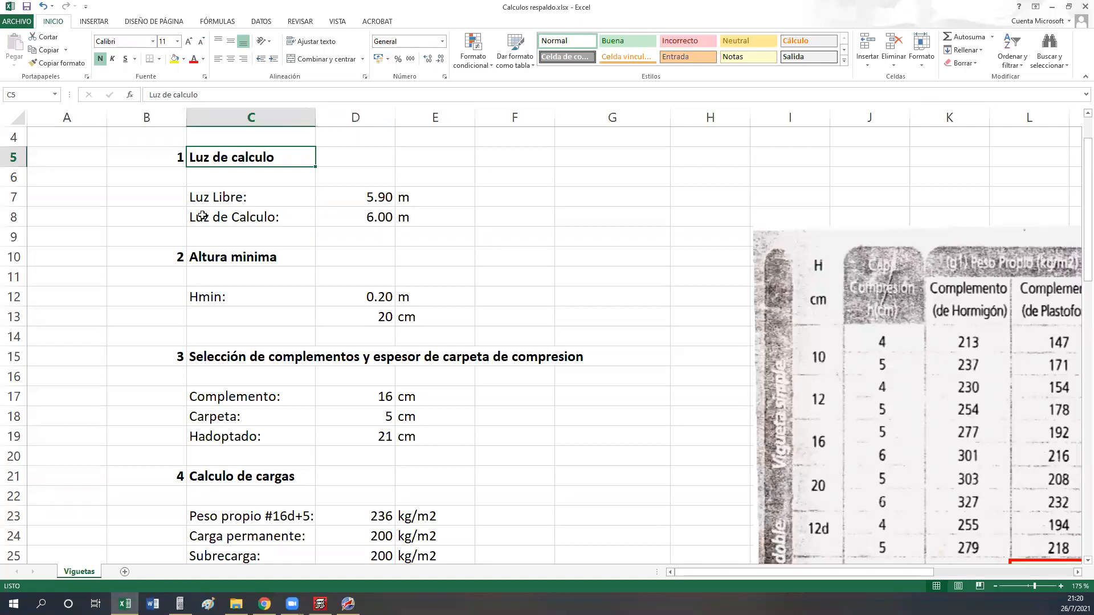
Switch to VectorWorks, bring up the Ordenados ejemplo.mcd drawing on its Planta Baja layer, and decline the autosave.
left_click(347, 604)
left_click(604, 309)
scroll(356, 306, "down", 5)
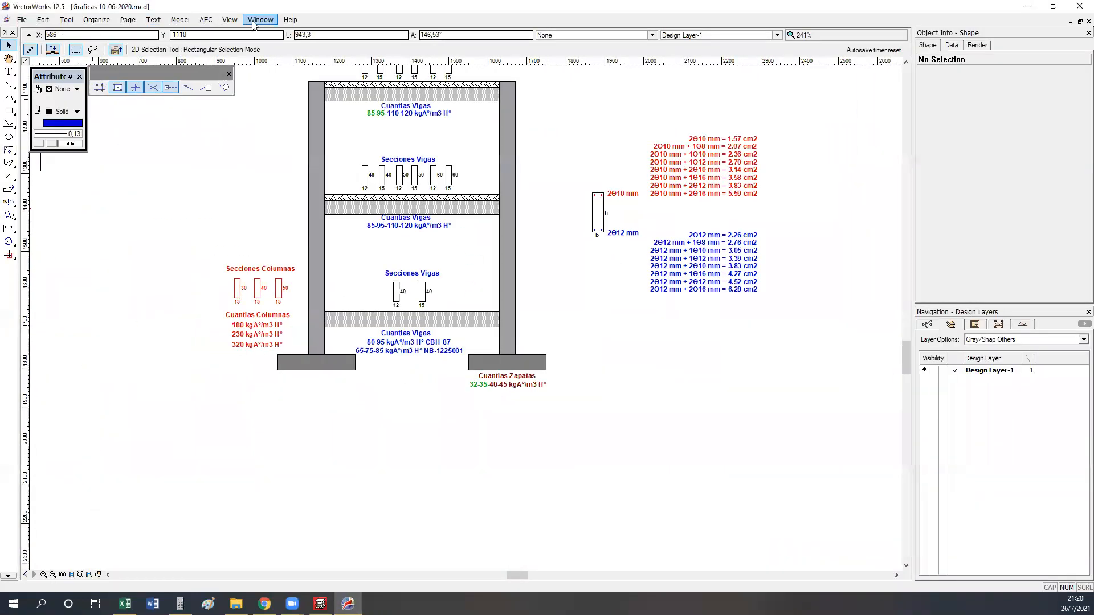
left_click(254, 20)
left_click(278, 135)
scroll(440, 431, "up", 5)
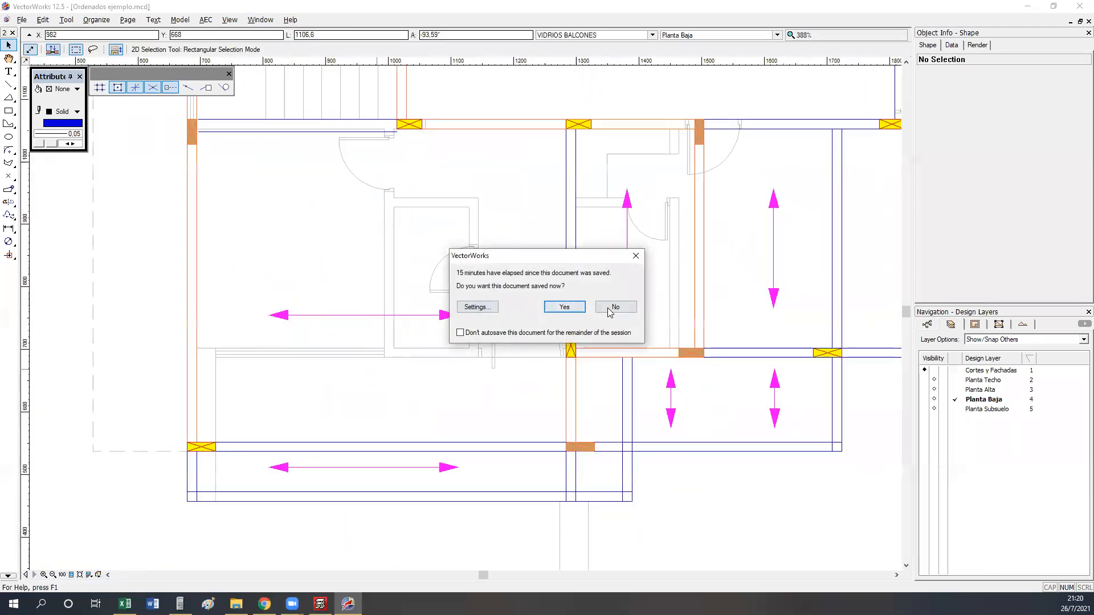
left_click(609, 310)
Set the default drawing attributes to a red line colour and a solid yellow fill.
left_click(63, 123)
left_click(87, 150)
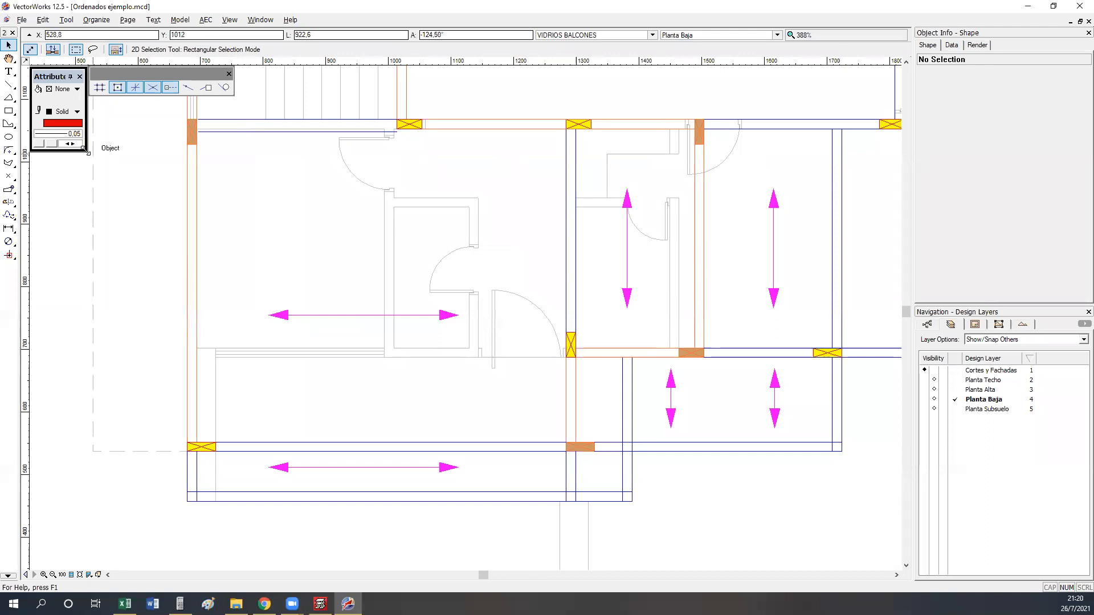
left_click(62, 89)
left_click(63, 105)
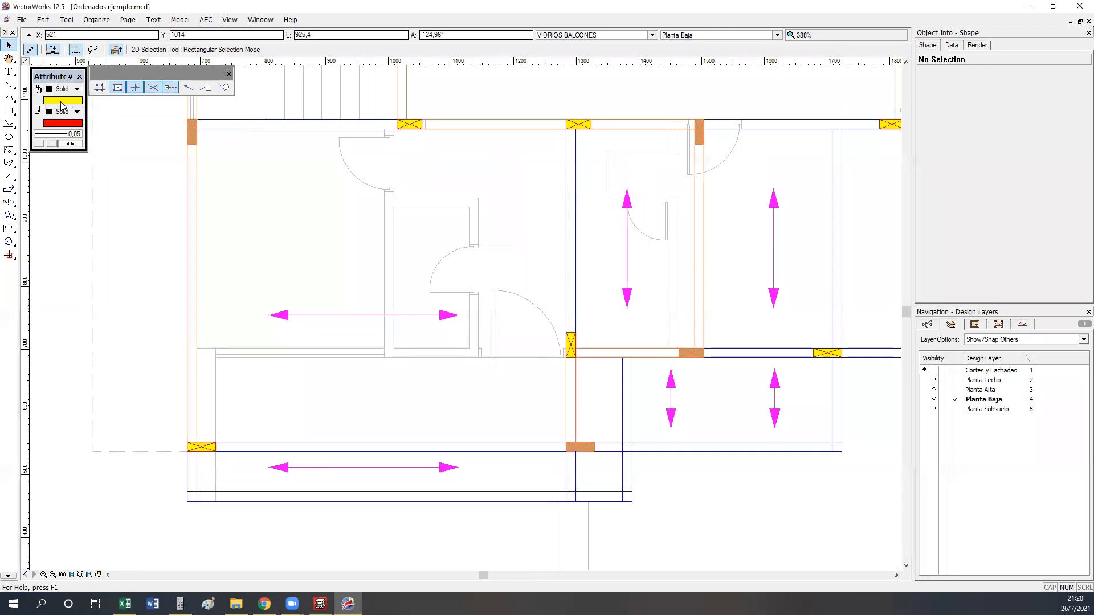
Dimension the large slab panel's horizontal clear span between the inner faces of its two supports on the ground-floor plan.
left_click(8, 228)
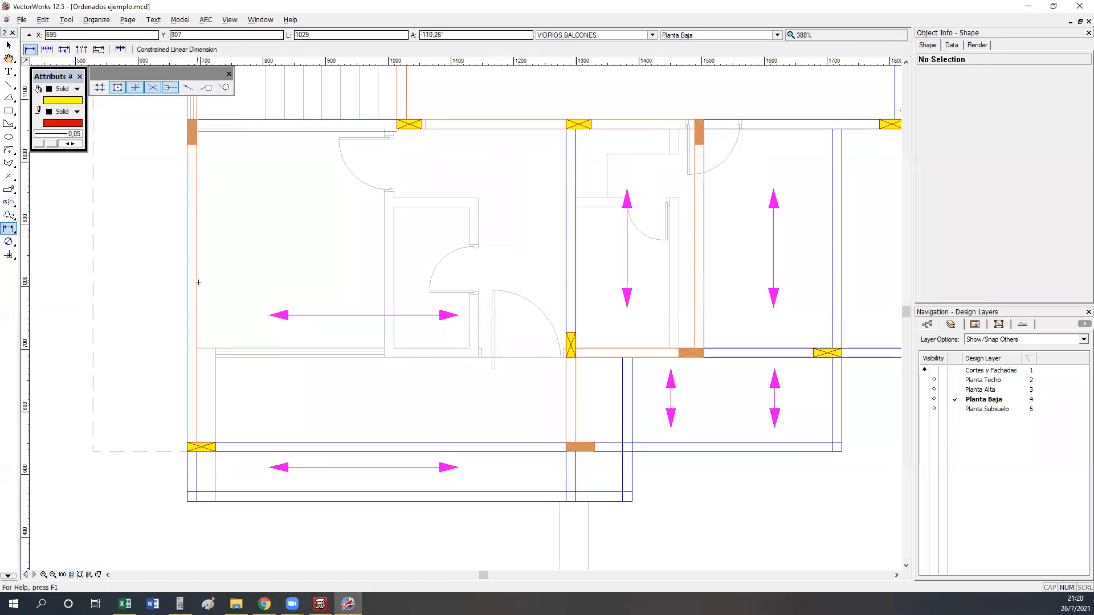
left_click(198, 246)
left_click(566, 244)
left_click(567, 238)
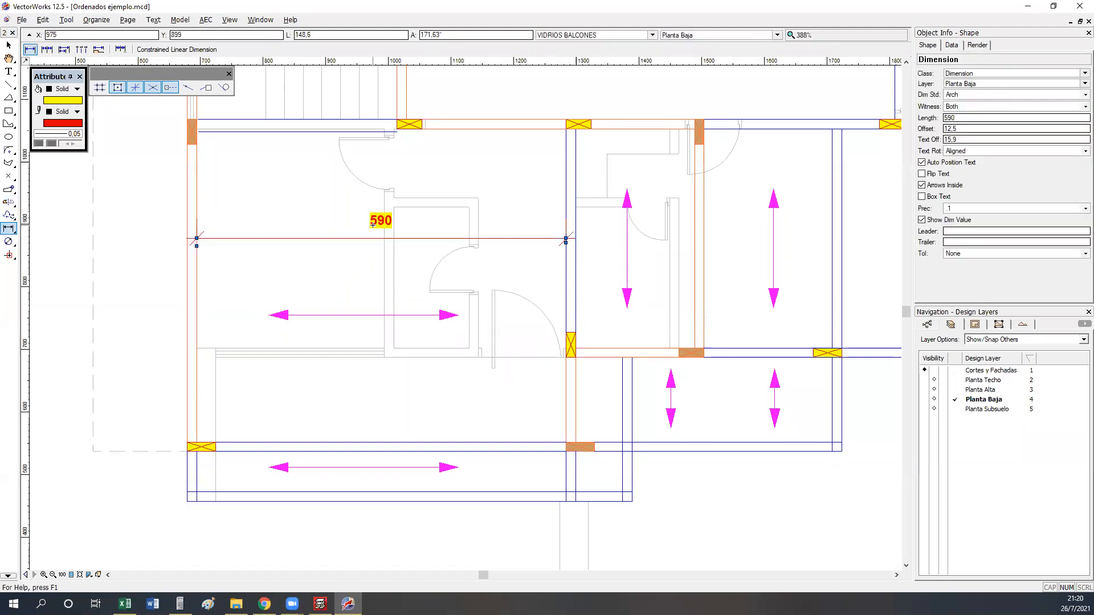
scroll(372, 225, "up", 1)
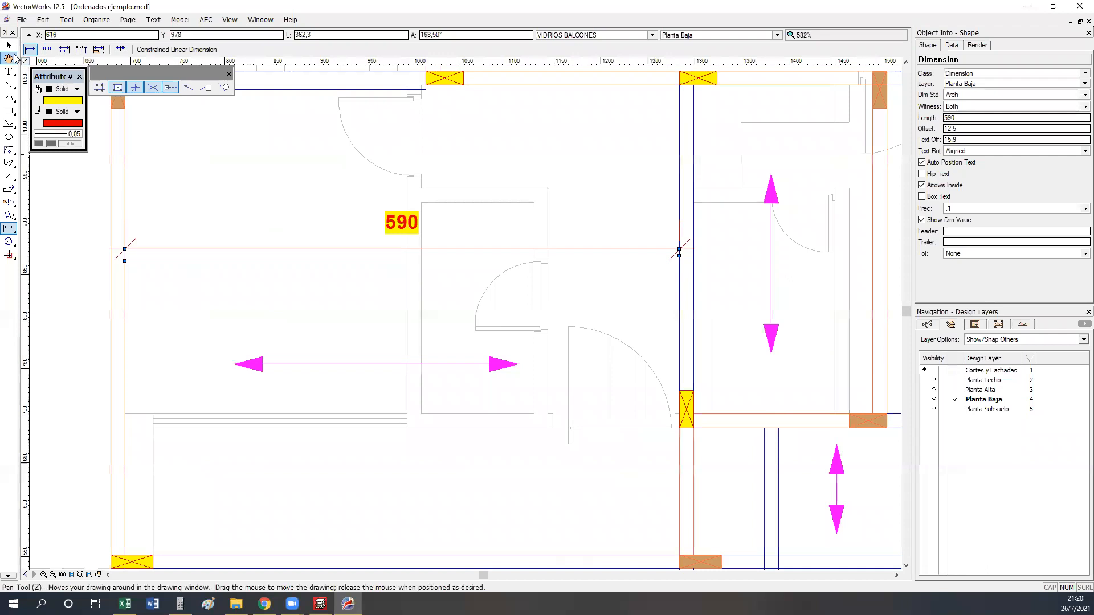
left_click(8, 45)
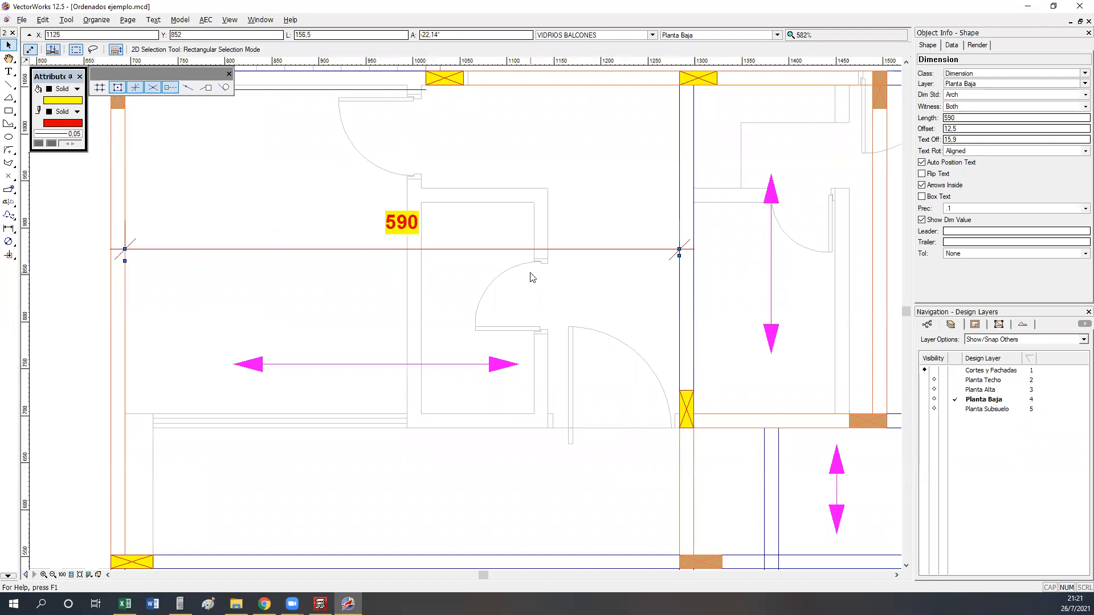
Return to the Viguetas sheet in Excel and check the Luz Libre value and the Luz de Calculo formula.
left_click(125, 604)
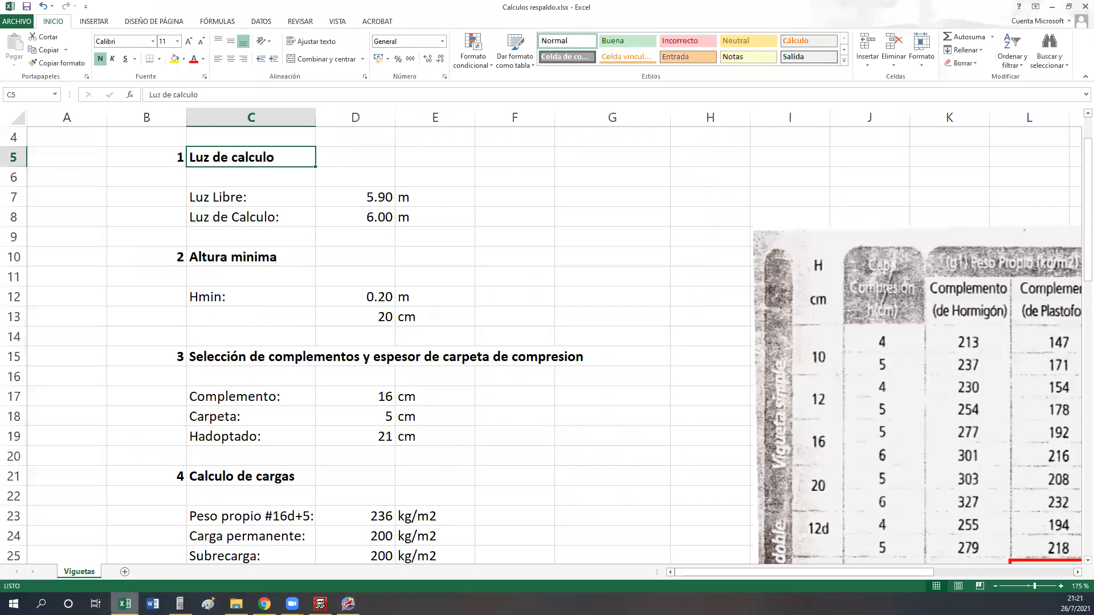
left_click(356, 200)
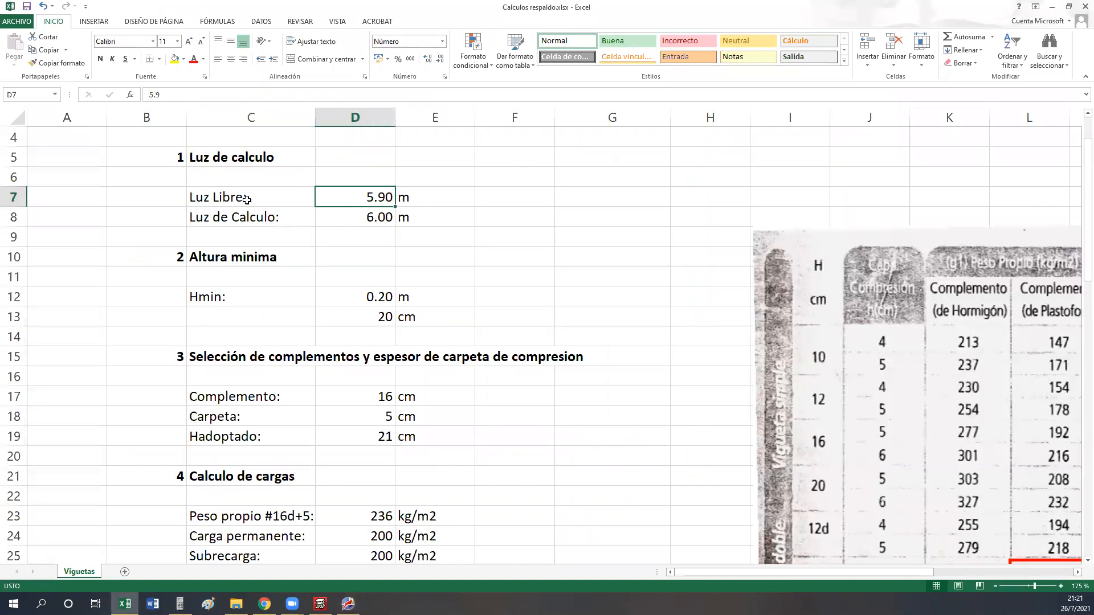
left_click(355, 222)
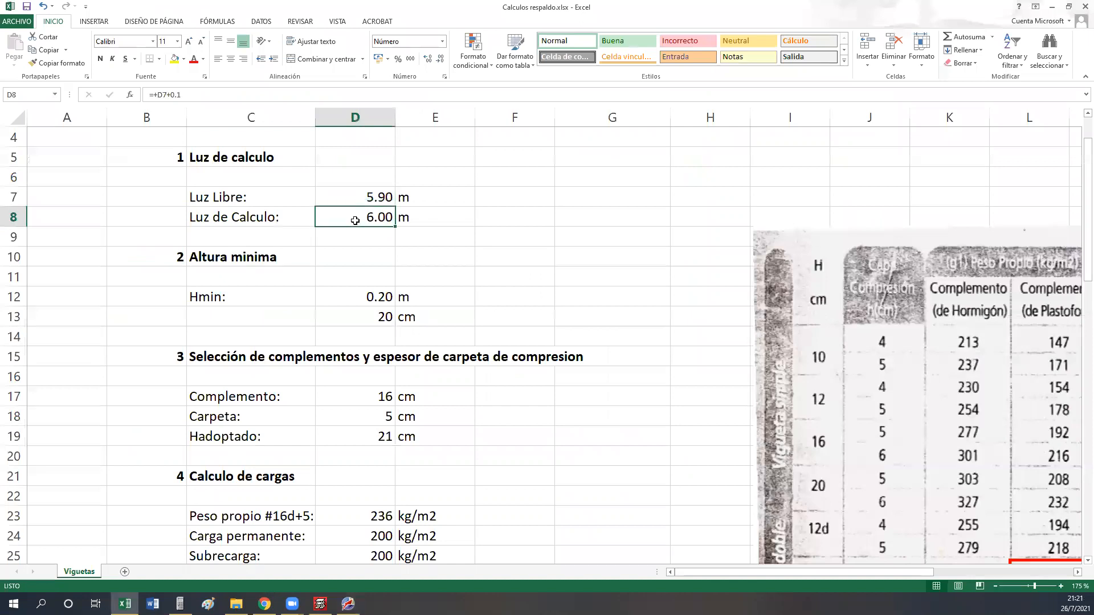
Check the Luz de Calculo formula and Luz Libre value against the slab's span dimension in VectorWorks, and return to the Excel sheet.
left_click_drag(190, 97, 164, 94)
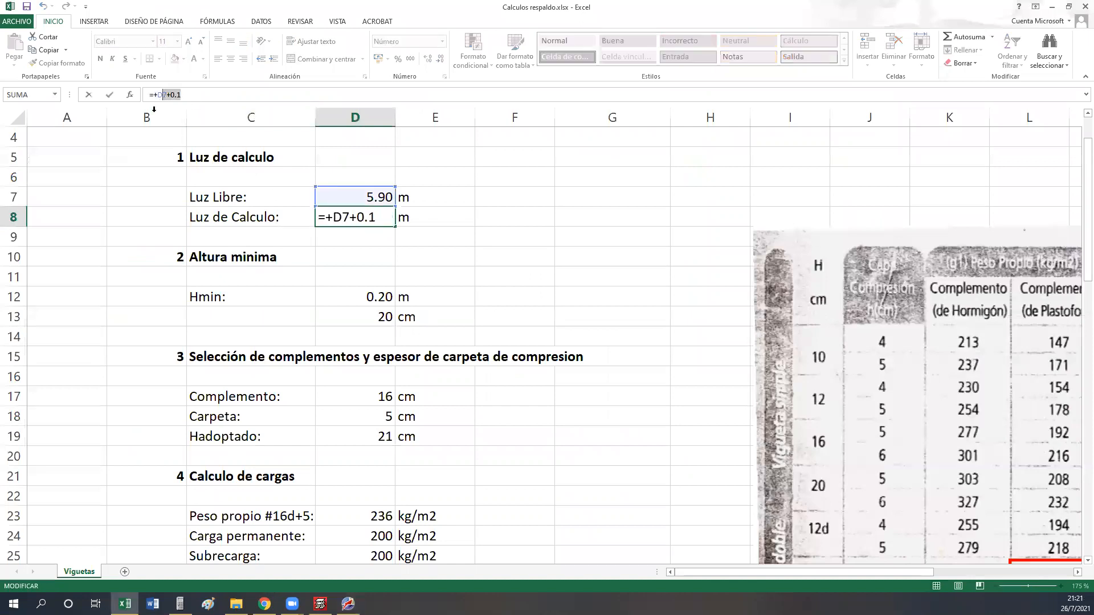
key("Return")
left_click(353, 219)
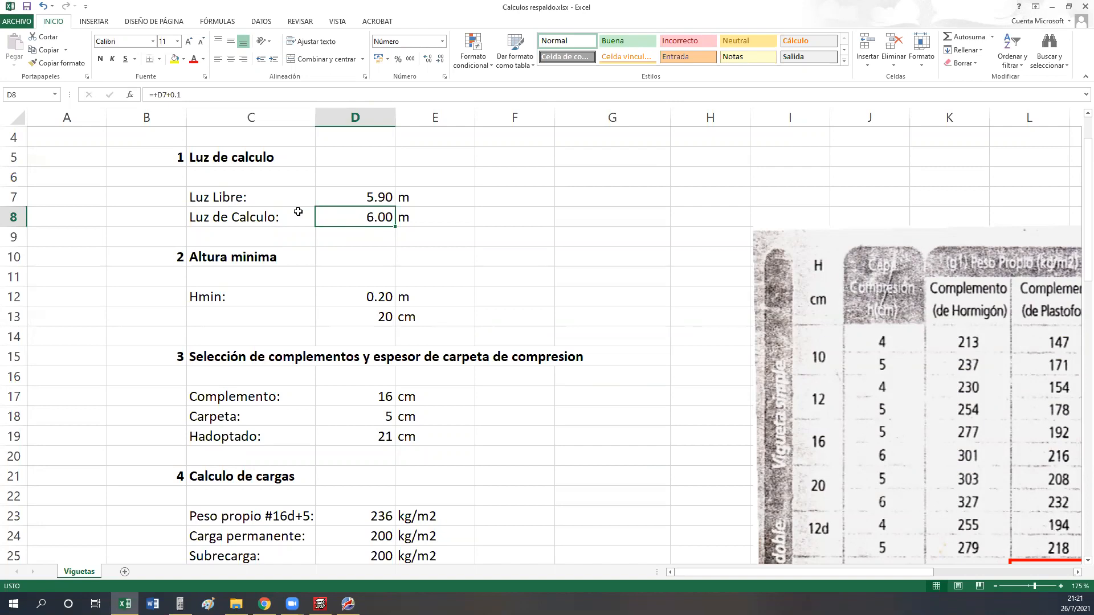
left_click(355, 198)
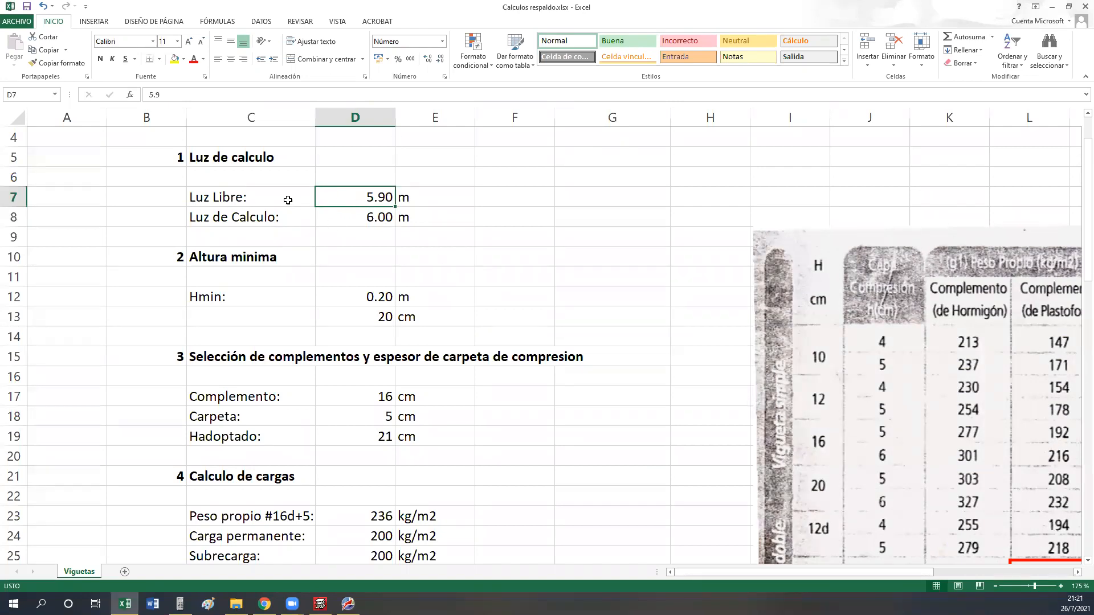
left_click(348, 604)
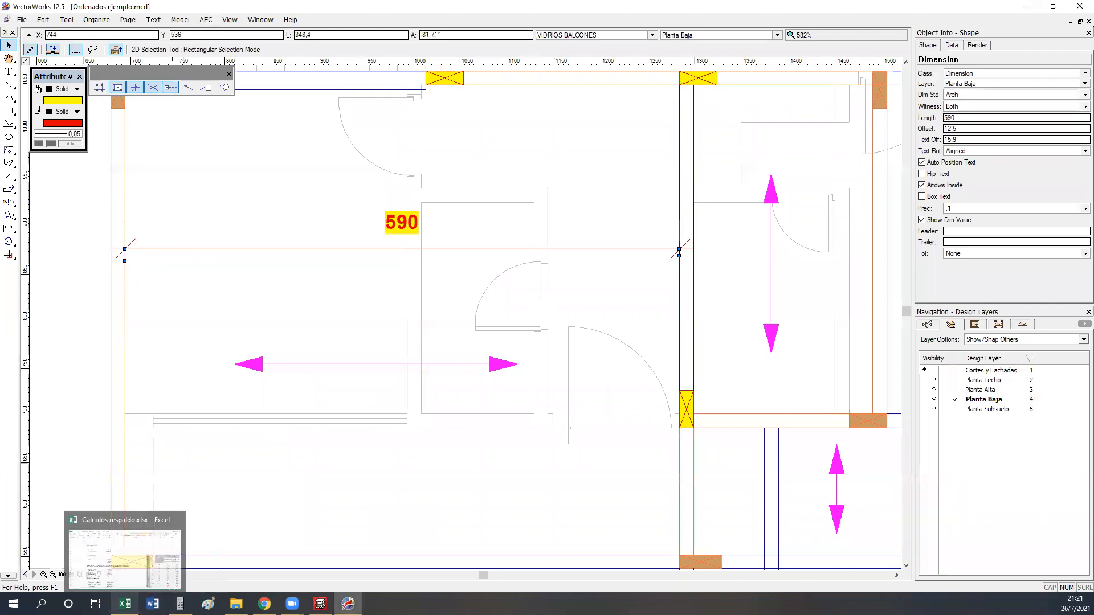
left_click(125, 573)
left_click(337, 216)
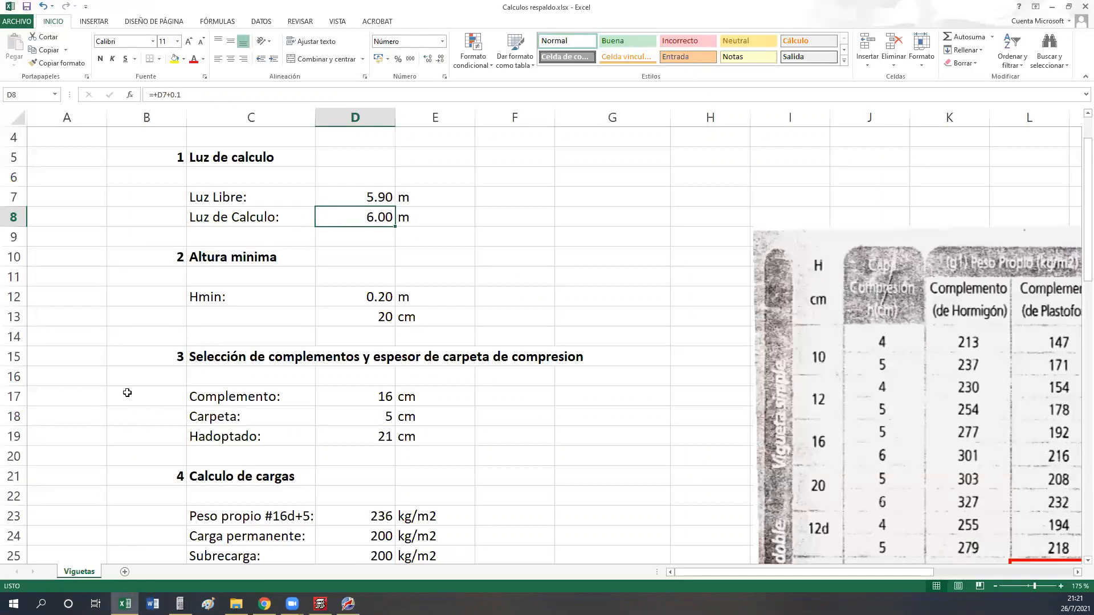
Enter the note Lc/30 in D10 beside the Altura minima heading and centre it.
left_click(352, 296)
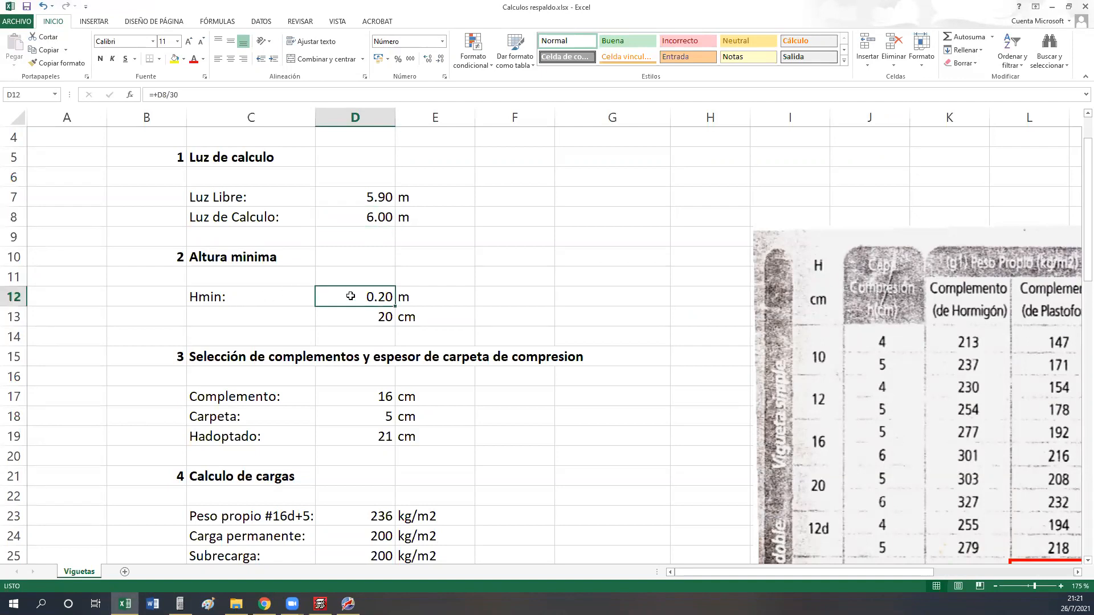
key("Up")
key("Up")
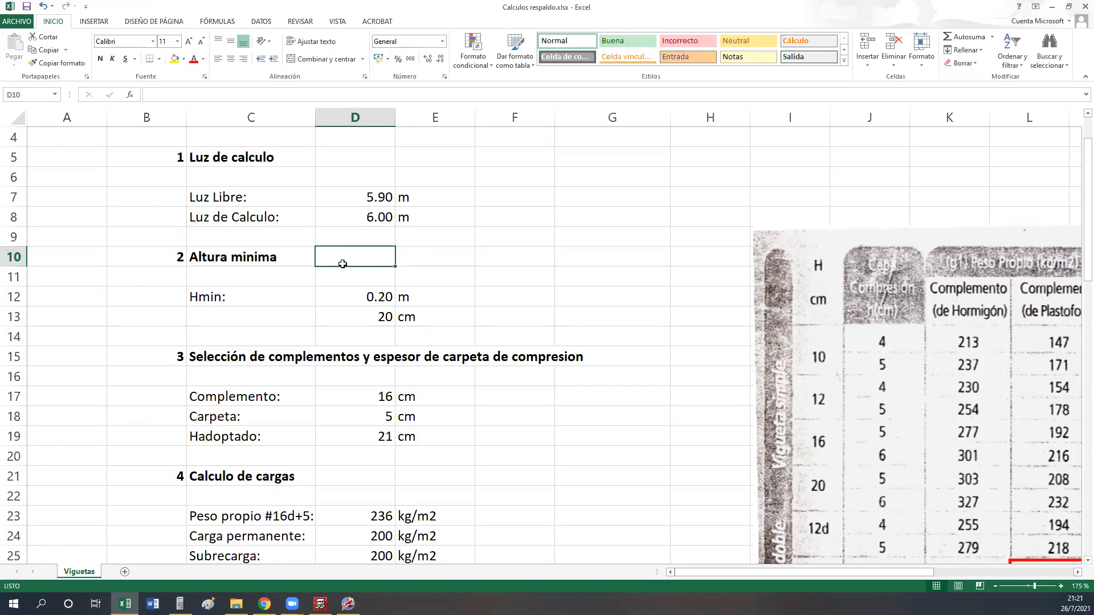
type("Lc")
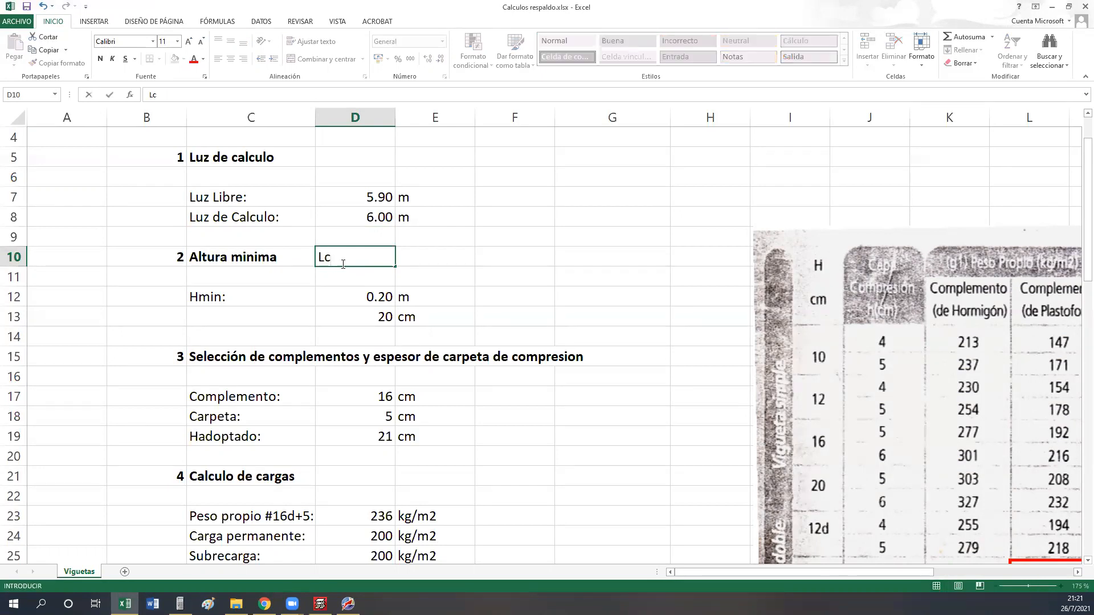
type("/30")
key("Return")
key("Up")
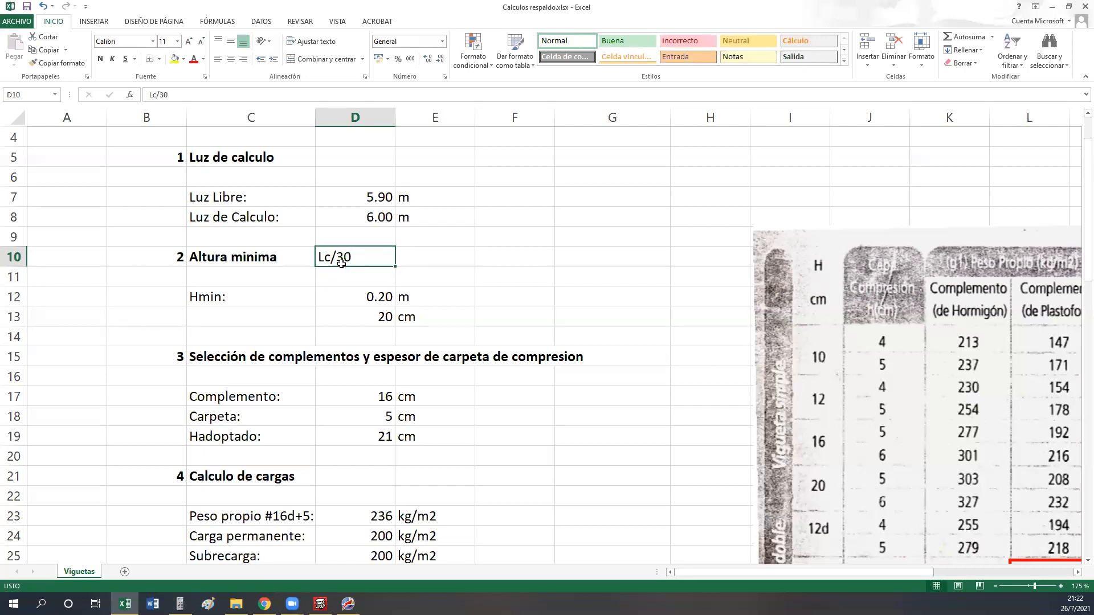
left_click(231, 59)
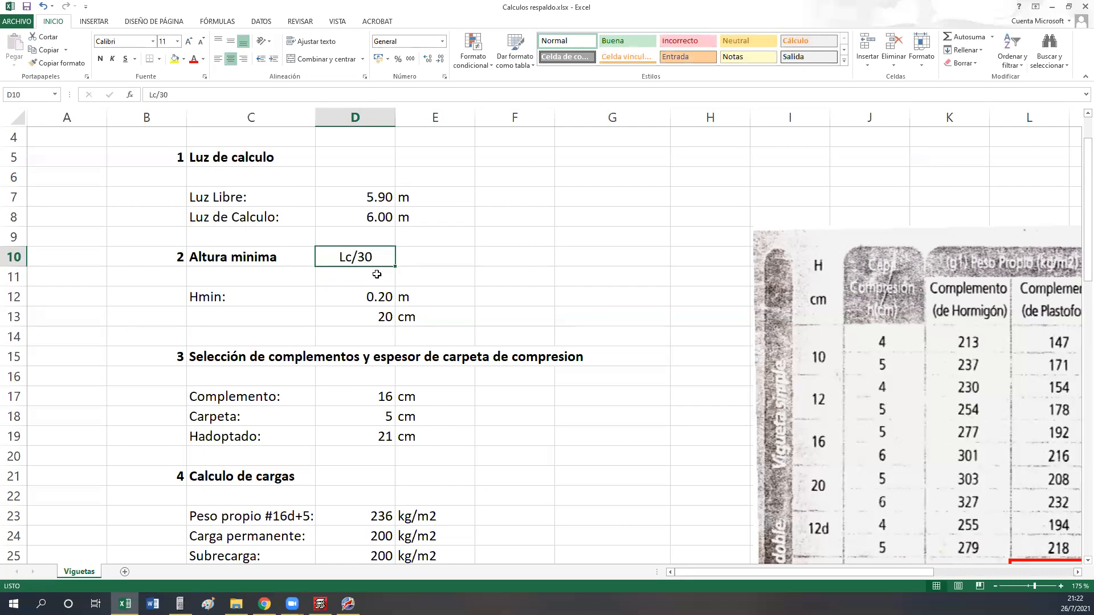
Add the unit note "Lc en cm" in E10, beside the Lc/30 note.
left_click(451, 262)
type("Lc")
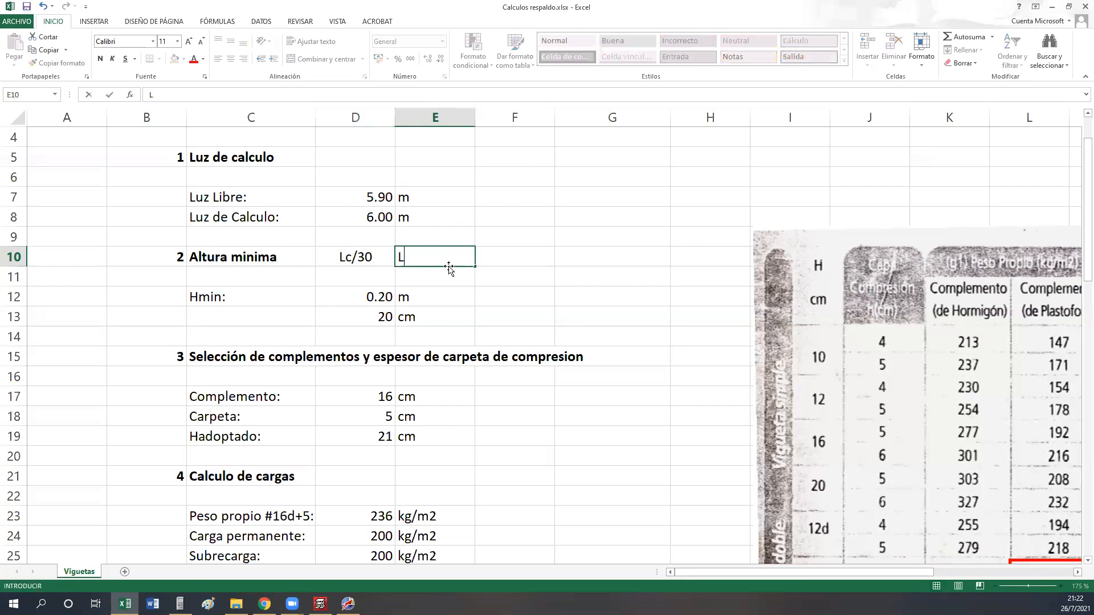
key("BackSpace")
type("c en cm")
key("Return")
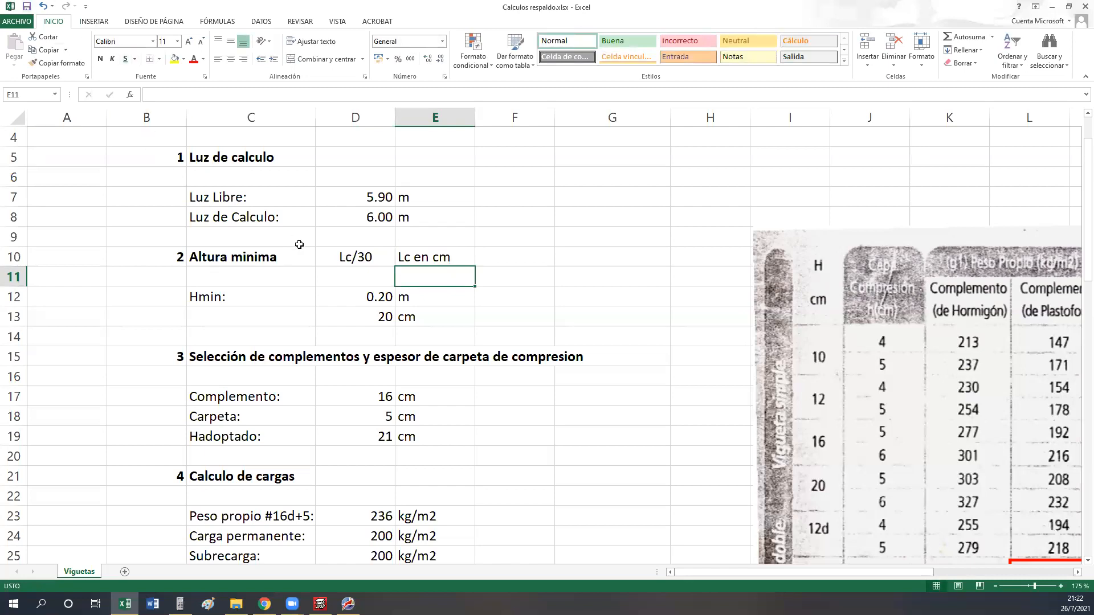
Examine the Hmin formula and its conversion to centimetres in the Altura minima section.
left_click(341, 292)
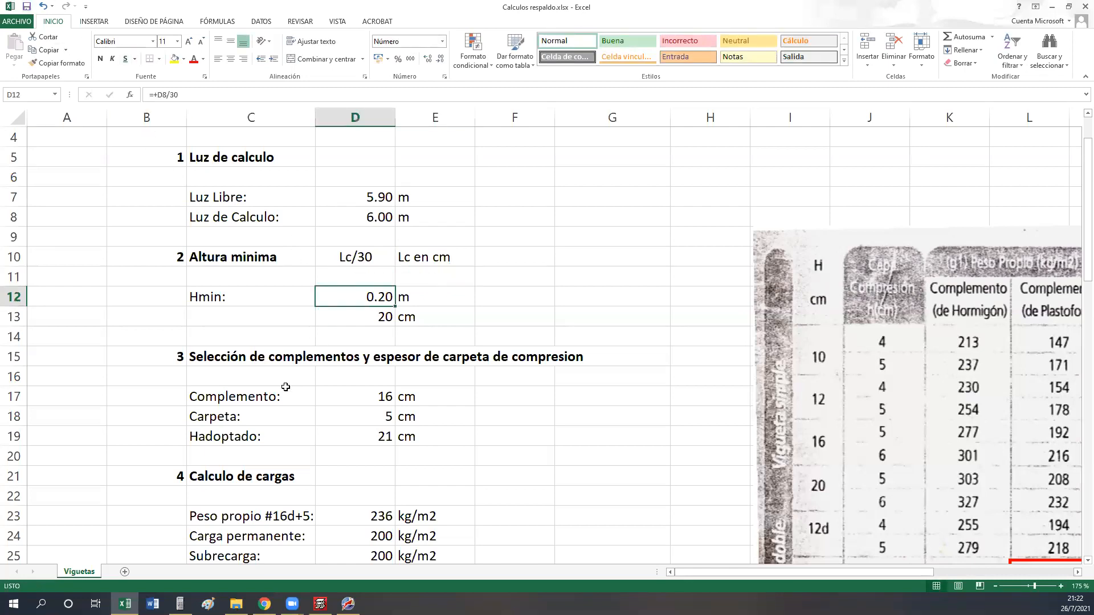
double_click(358, 299)
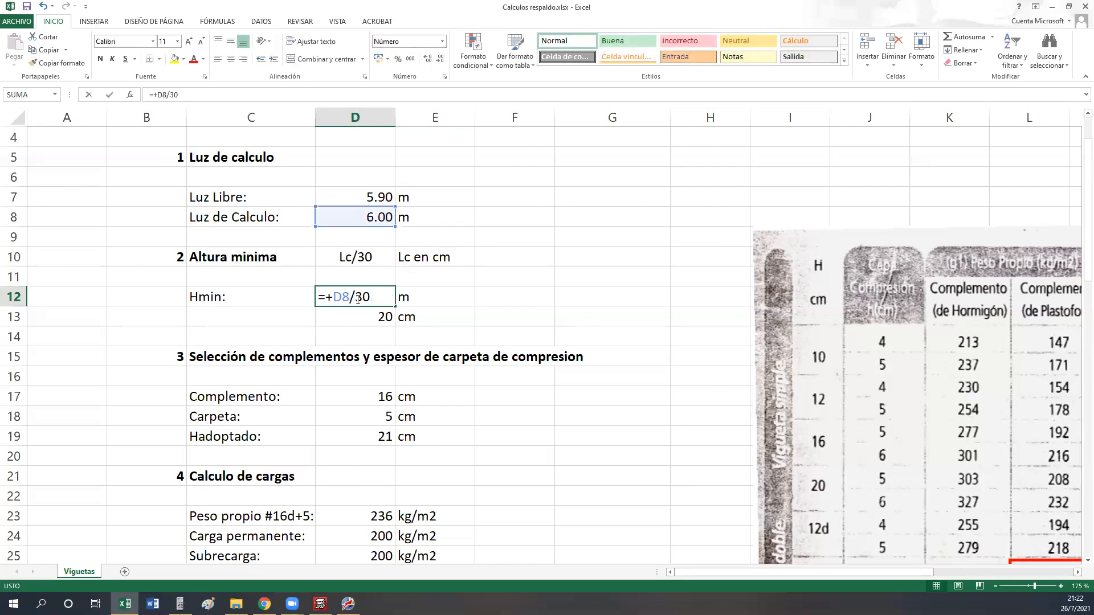
left_click_drag(371, 294, 334, 292)
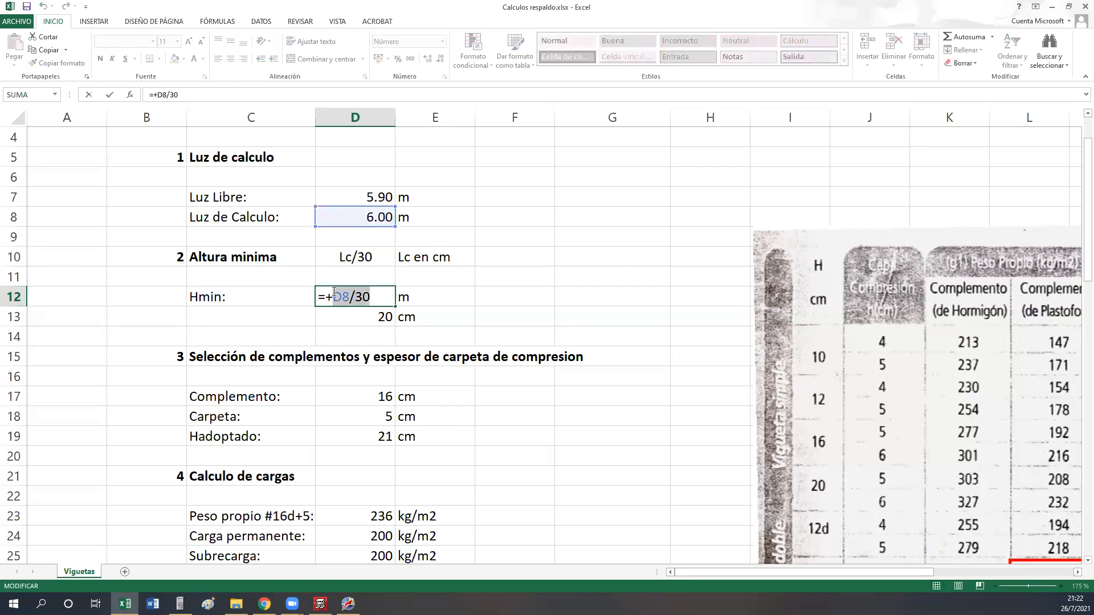
key("Return")
left_click(354, 298)
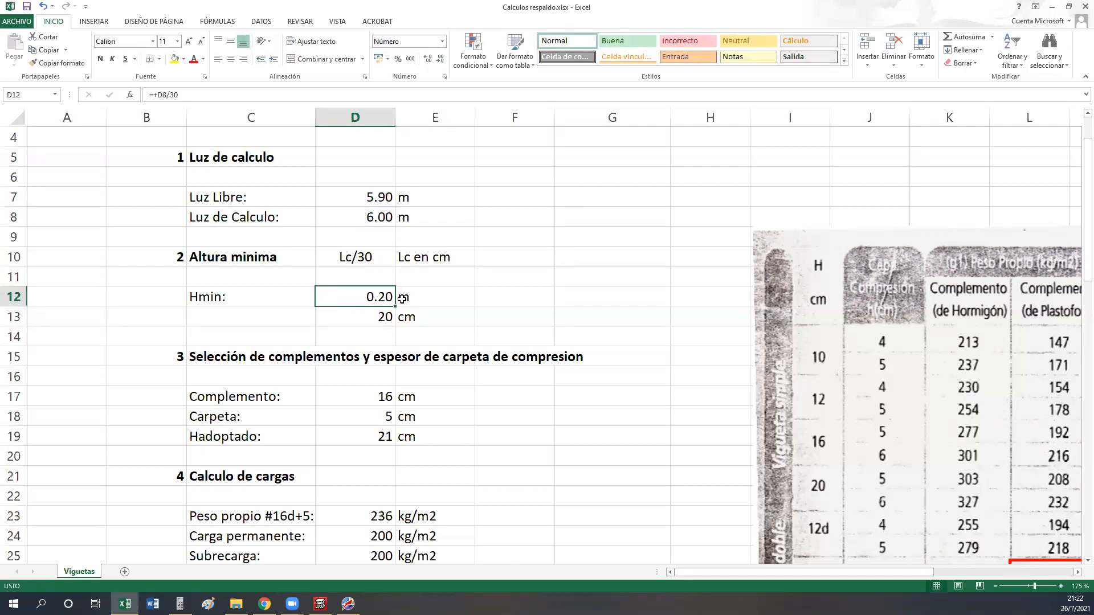
left_click(373, 319)
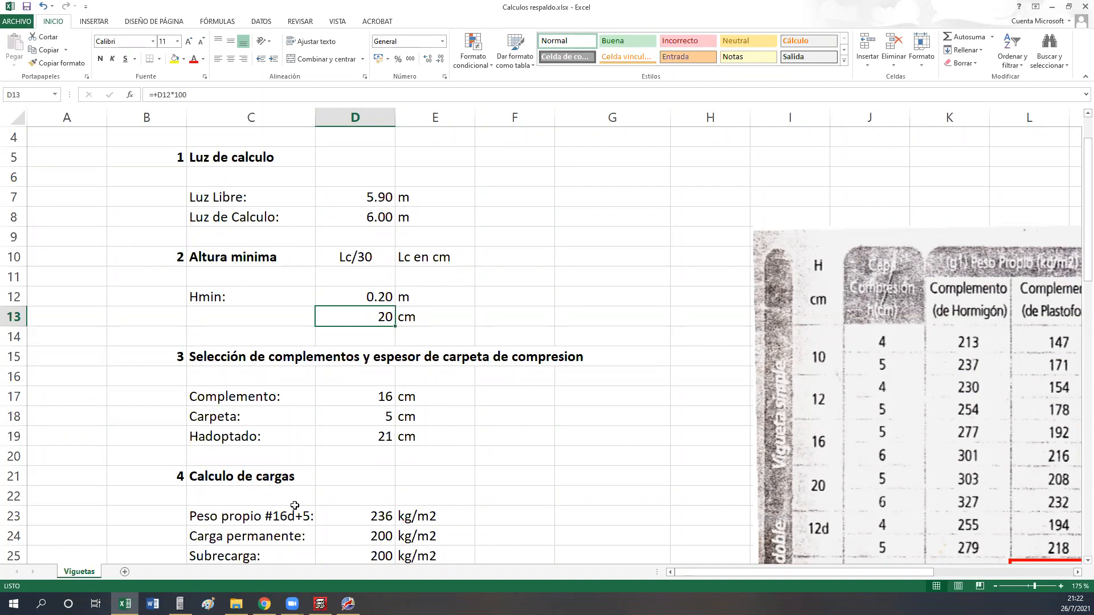
key("Up")
key("Up")
key("Up")
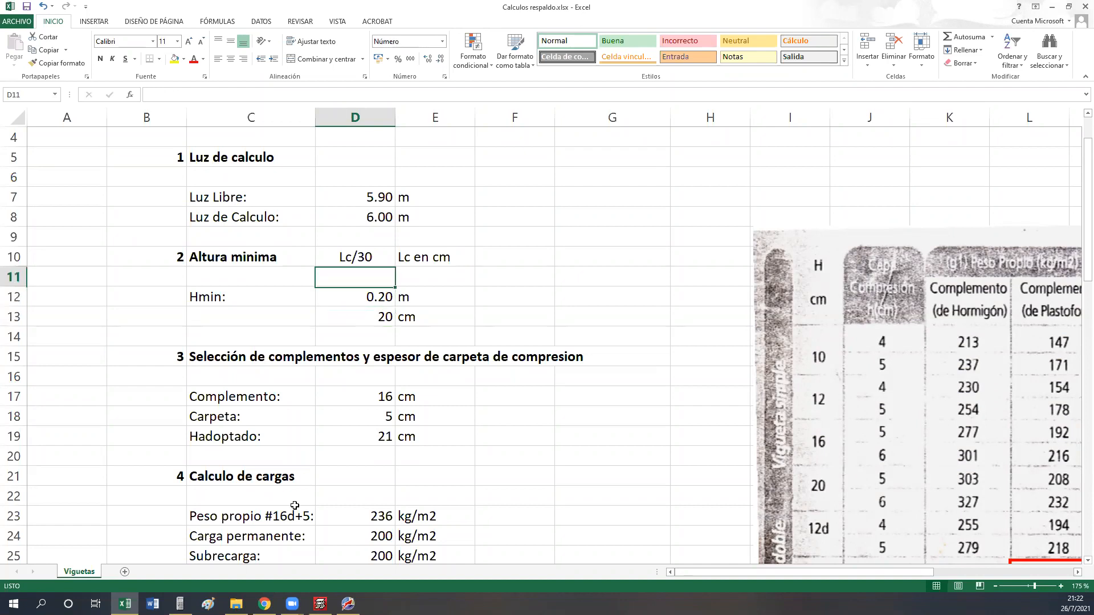
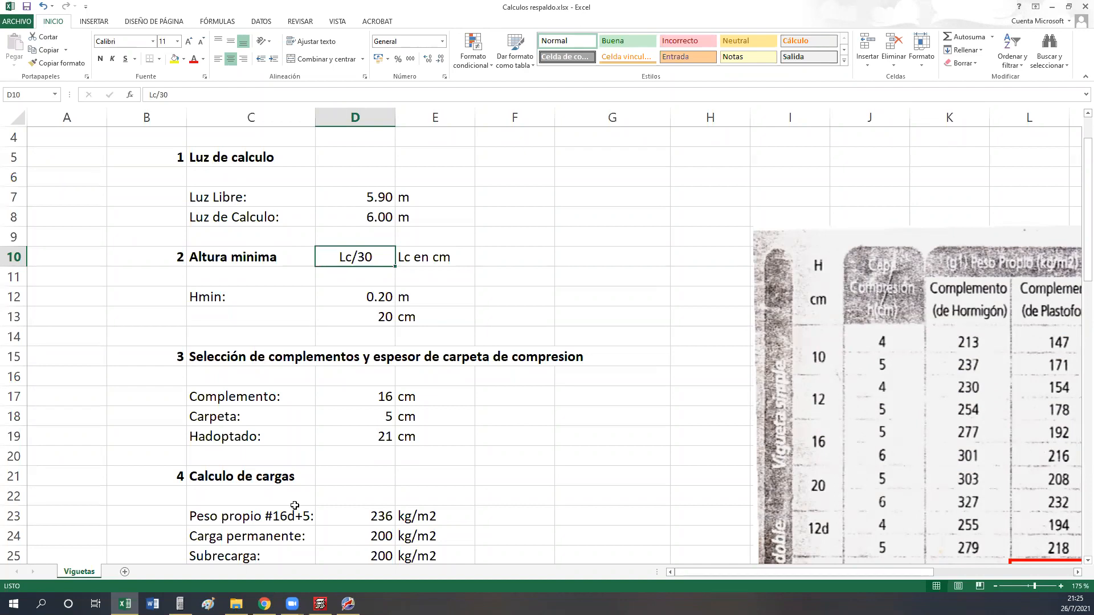
key("Down")
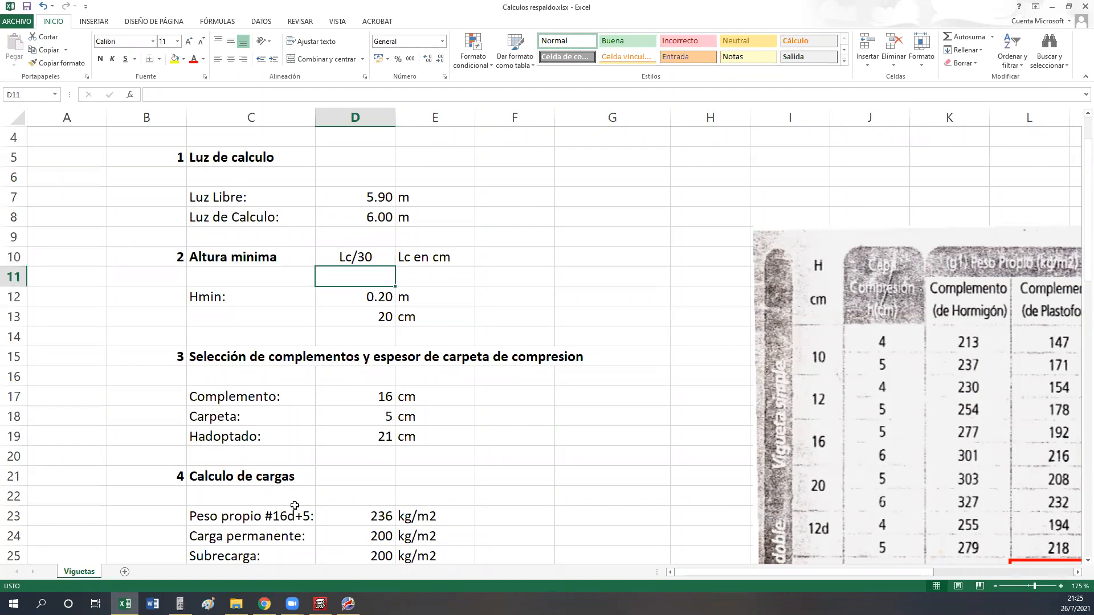
key("Up")
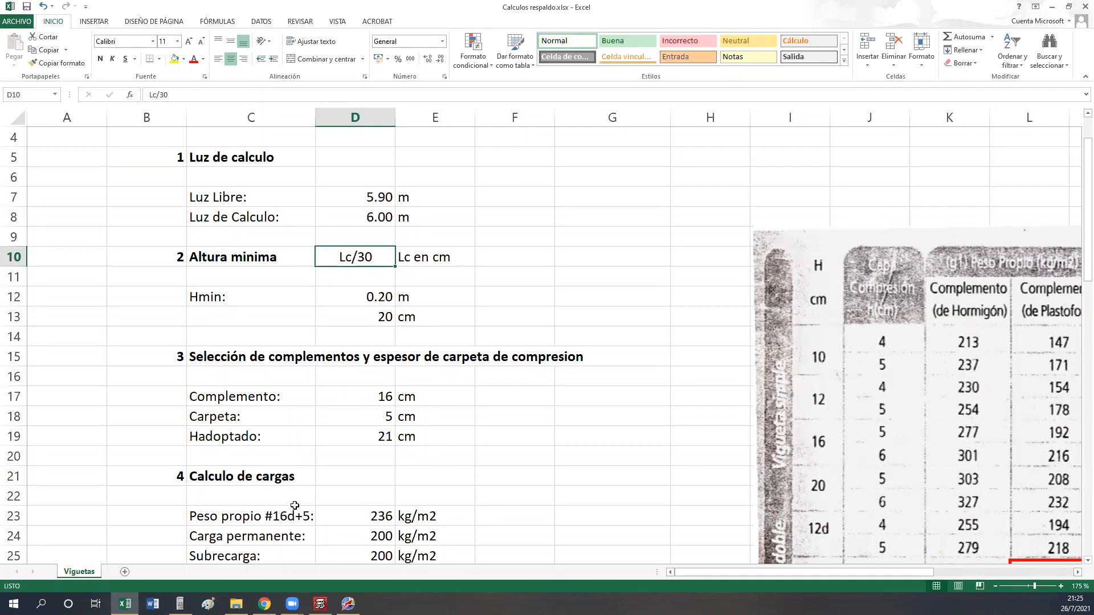
key("Down")
key("Down")
key("Down")
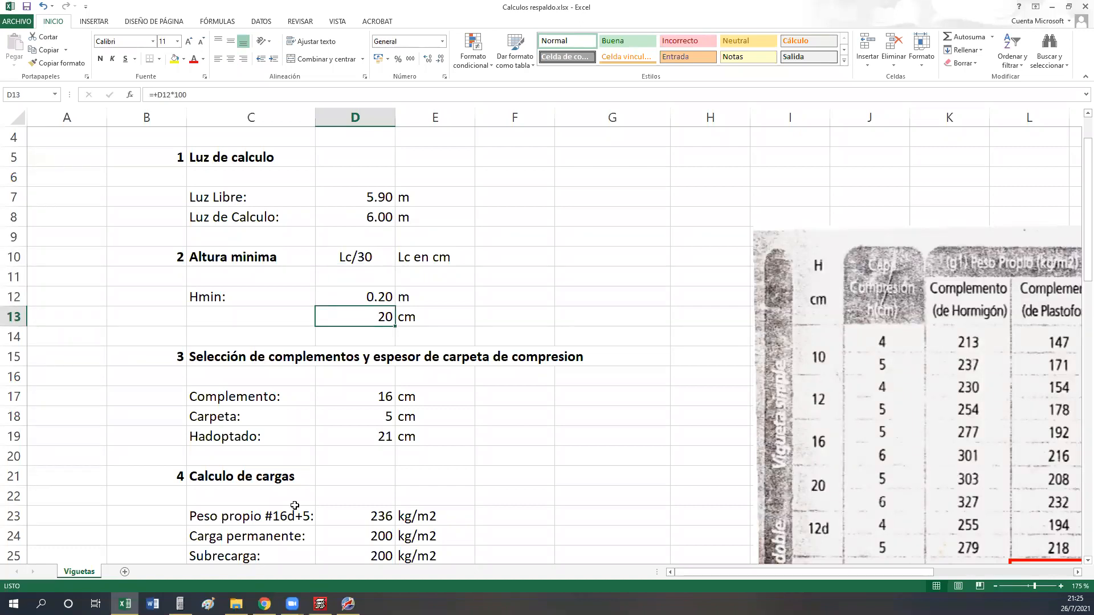
Consult the joist catalogue table, and review the Complemento and Carpeta values against the minimum height in centimetres.
left_click_drag(747, 572, 863, 572)
scroll(827, 566, "down", 2)
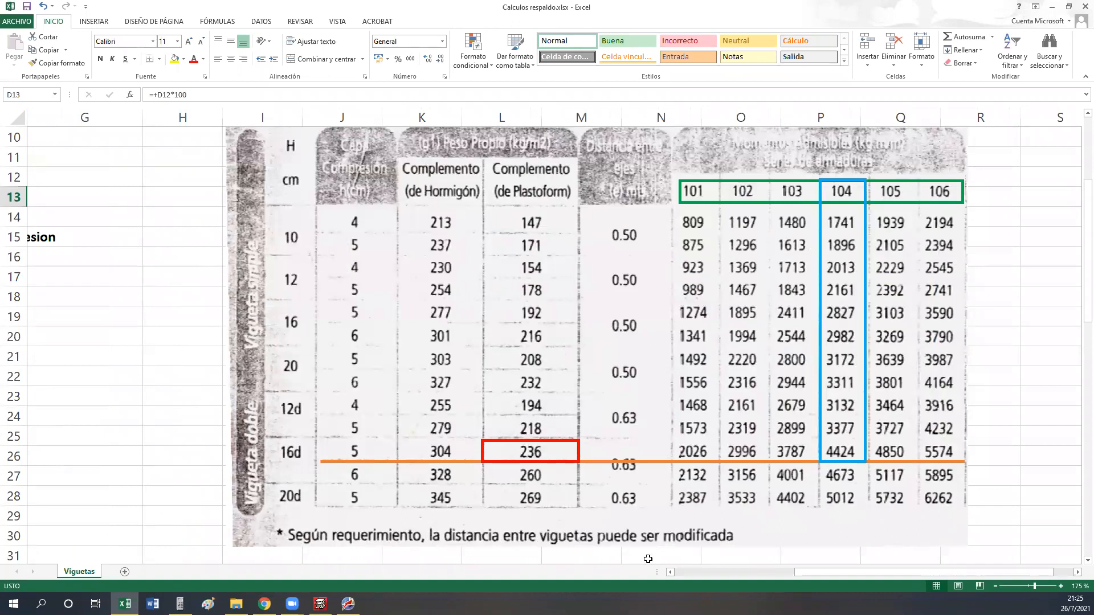
left_click_drag(831, 571, 711, 571)
scroll(371, 299, "up", 2)
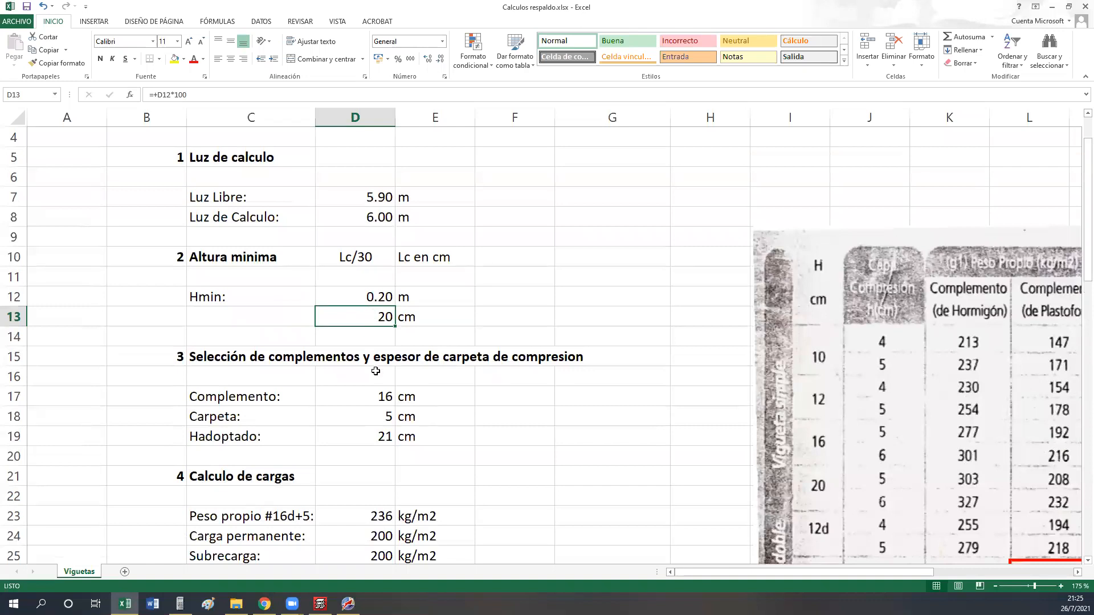
left_click(219, 402)
left_click(350, 403)
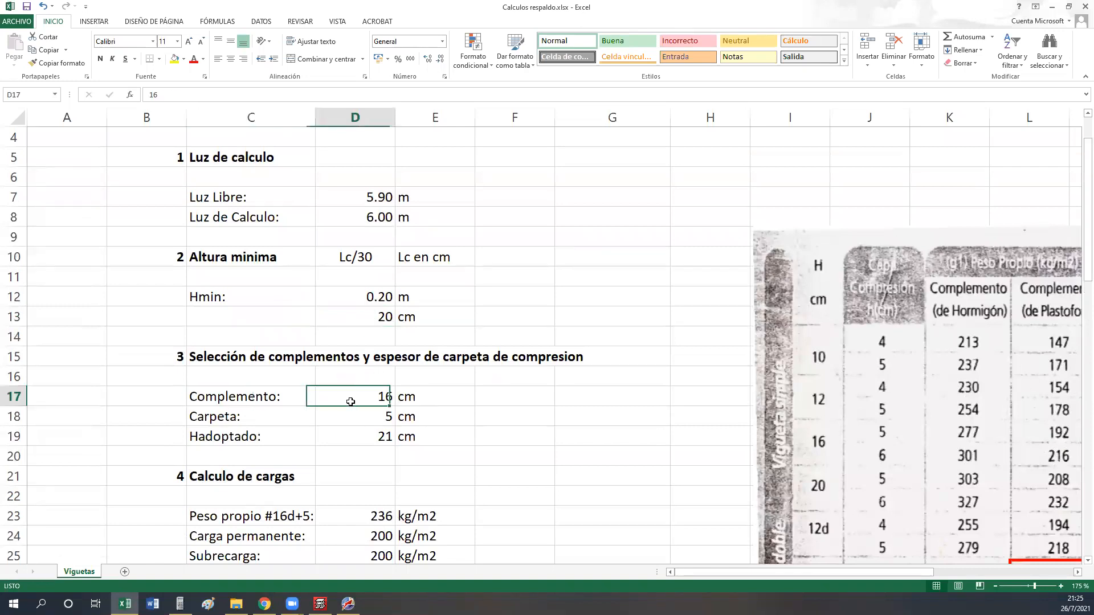
left_click(268, 416)
left_click(342, 415)
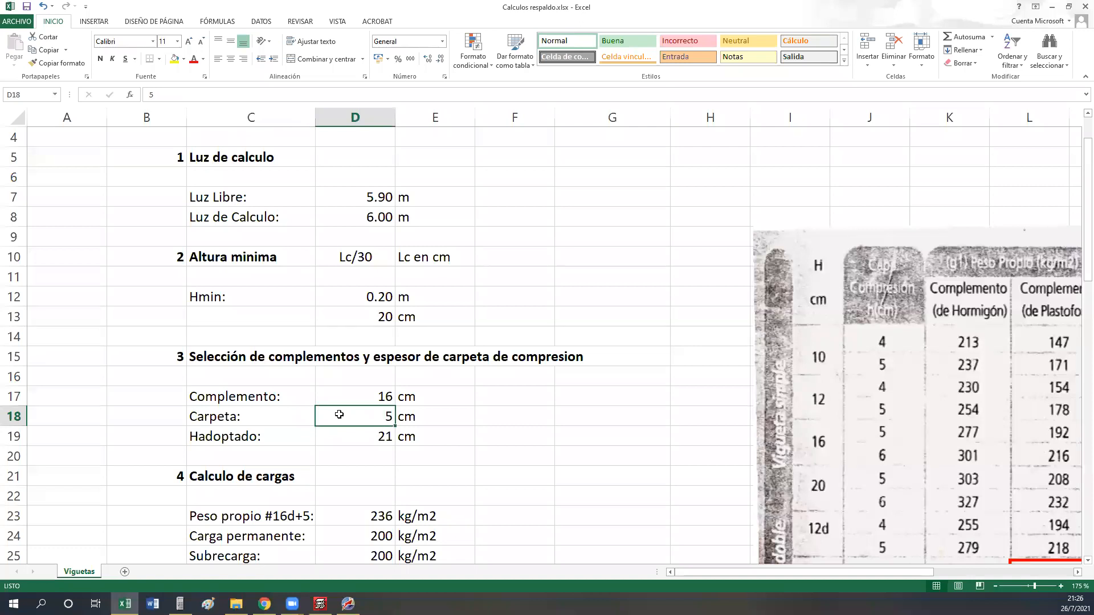
left_click(375, 320)
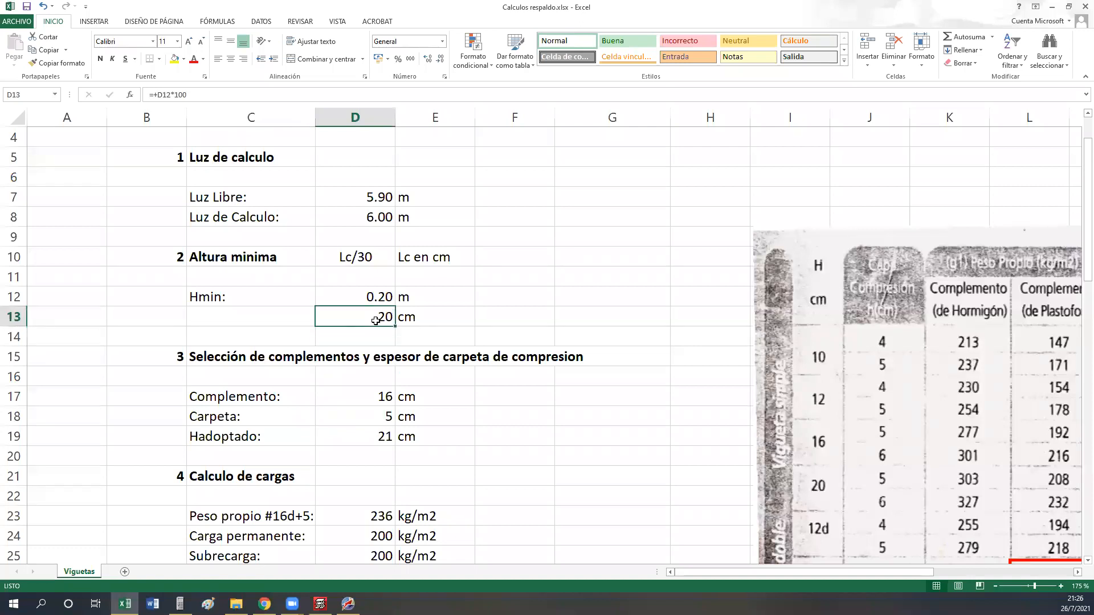
Outline the 10 cm complement and its 5 cm compression layer with red boxes on the joist table, and undo the marks.
left_click_drag(775, 570, 1070, 573)
scroll(877, 511, "down", 1)
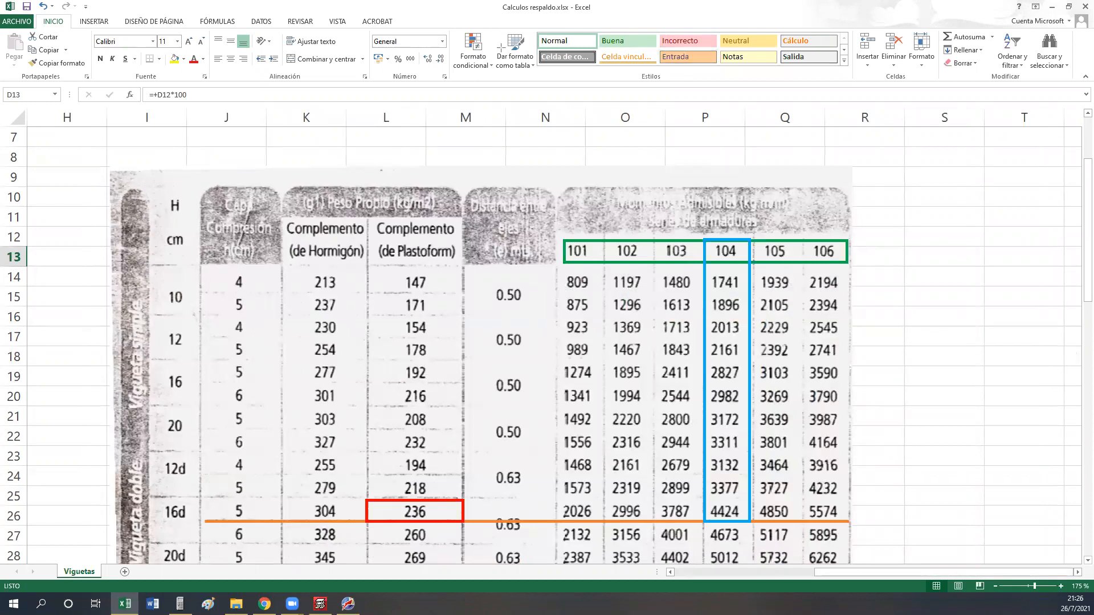
left_click_drag(212, 292, 279, 314)
left_click_drag(159, 281, 191, 312)
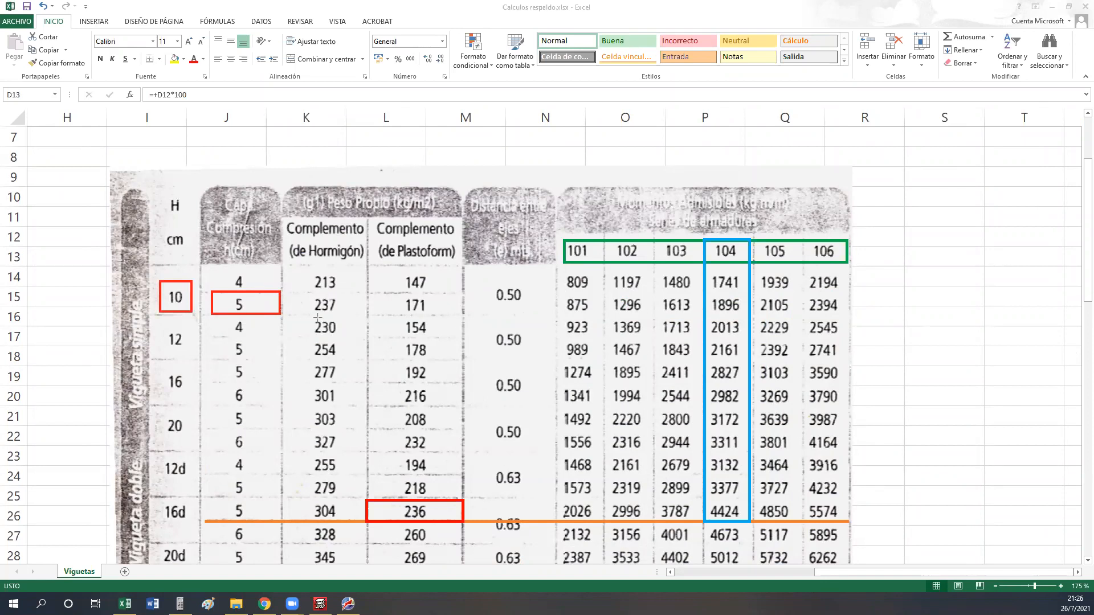
key("ctrl+z")
Outline the 12 cm complement and its 5 cm compression layer in red on the joist table, and undo the marks.
mouse_move(159, 326)
left_mouse_down()
mouse_move(191, 357)
mouse_move(253, 360)
left_mouse_up()
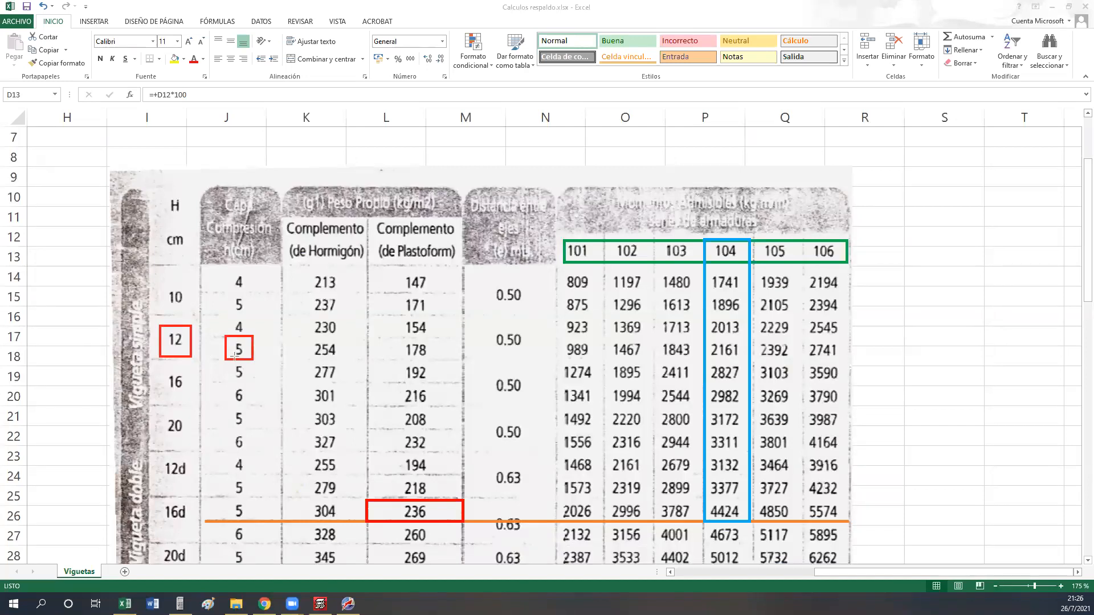
key("ctrl+z")
key("ctrl+z")
Outline the 16 cm single-joist complement and its 5 cm compression layer in red, and undo both boxes.
left_click_drag(157, 368, 194, 399)
left_click_drag(226, 363, 252, 381)
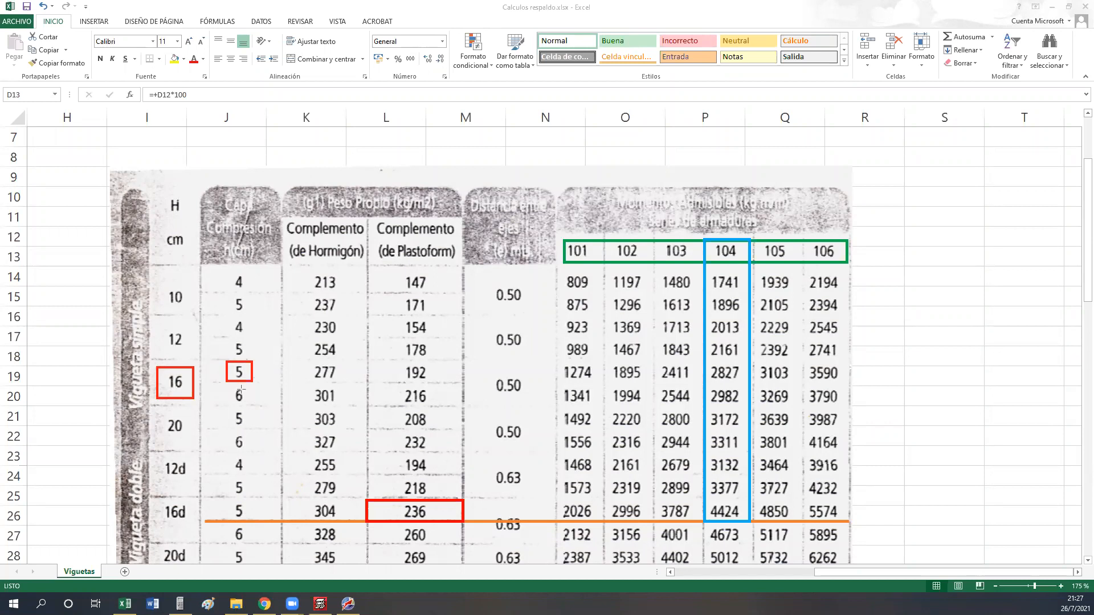
key("ctrl+z")
key("ctrl+z")
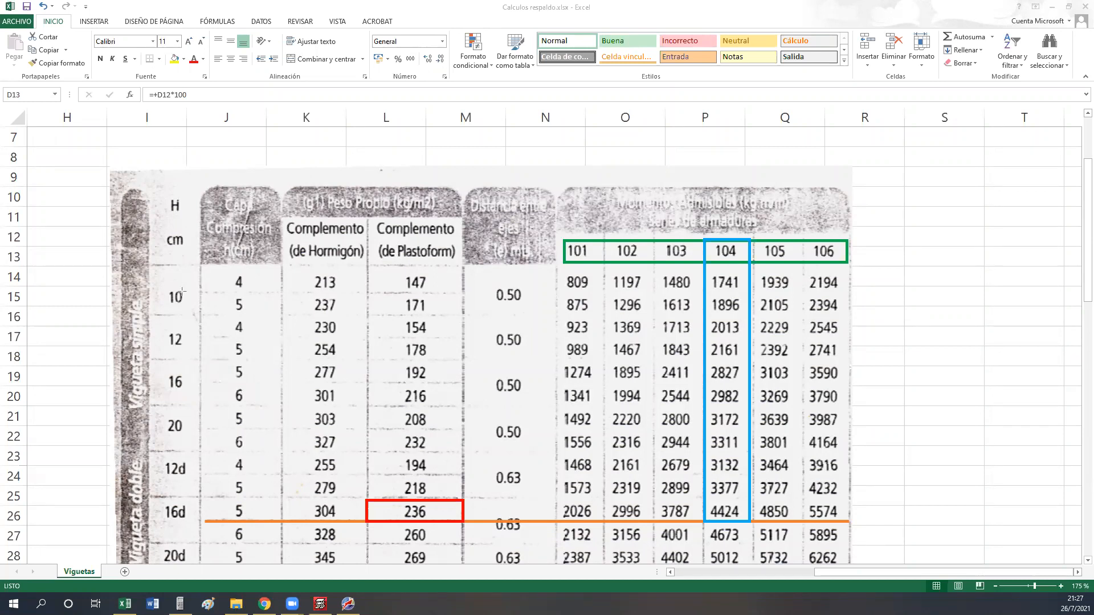
Outline the 10 cm complement and its 4 cm compression layer with red boxes on the joist table.
left_click_drag(164, 282, 194, 310)
left_click_drag(228, 268, 252, 292)
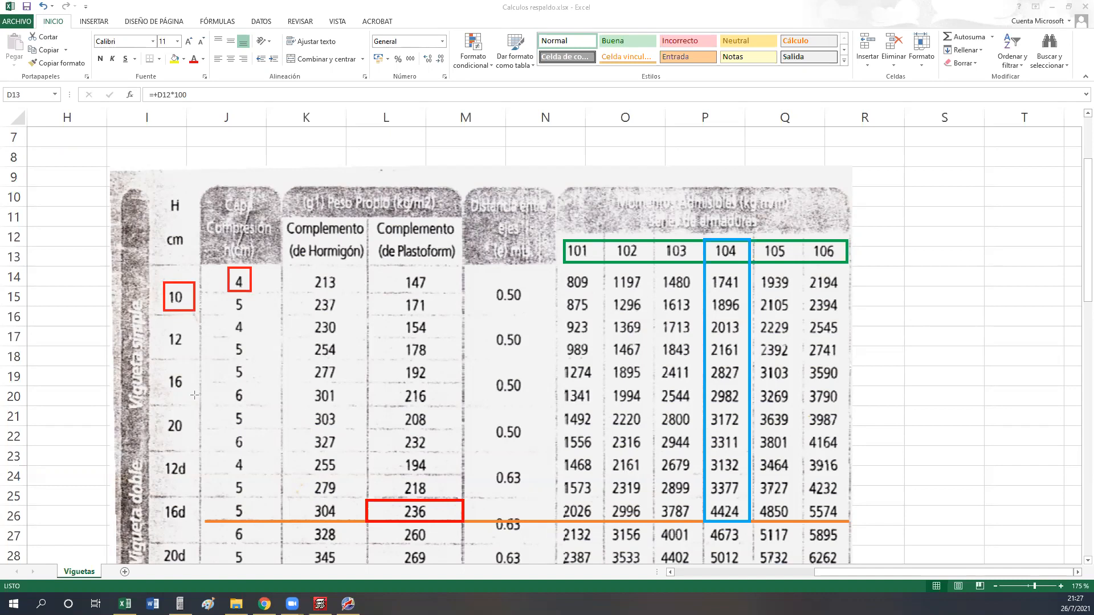
Outline the 12 cm complement and its 4 cm compression layer in red, and undo those two boxes.
left_click_drag(163, 325, 187, 353)
left_click_drag(226, 315, 251, 337)
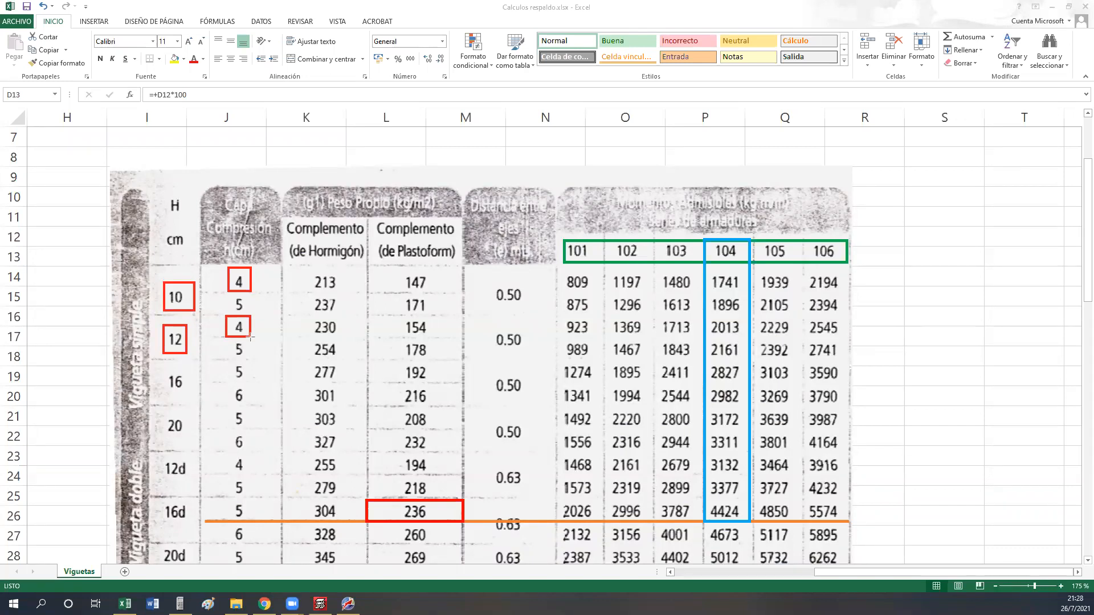
key("ctrl+z")
key("ctrl+z")
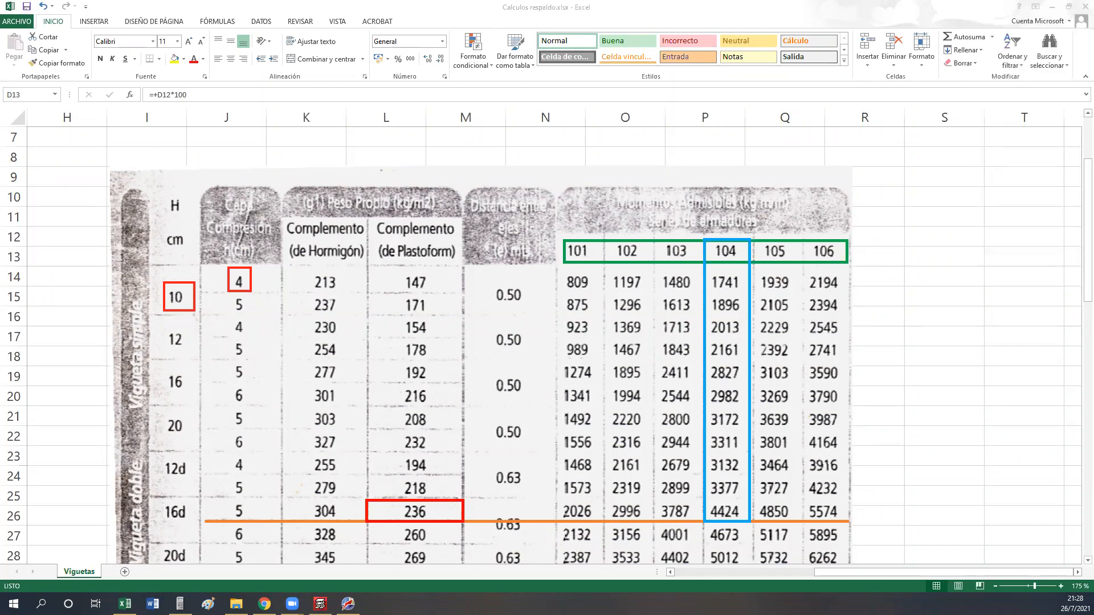
Undo the 10 cm and 4 cm boxes and outline the 16 cm single-joist complement and its 5 cm layer in red.
key("ctrl+z")
key("ctrl+z")
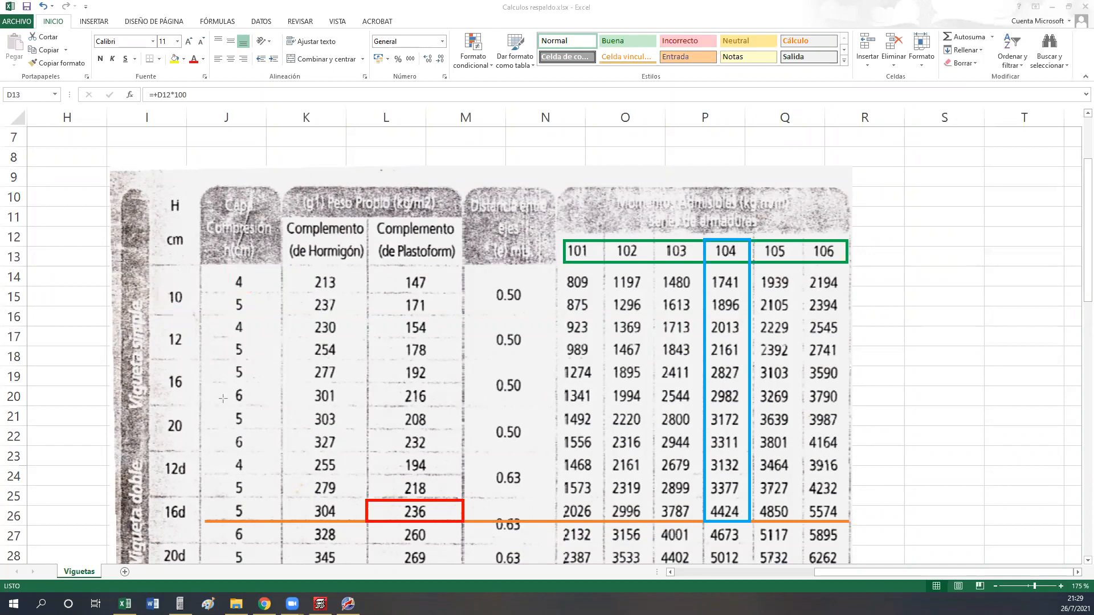
left_click_drag(159, 368, 194, 401)
left_click_drag(226, 362, 249, 381)
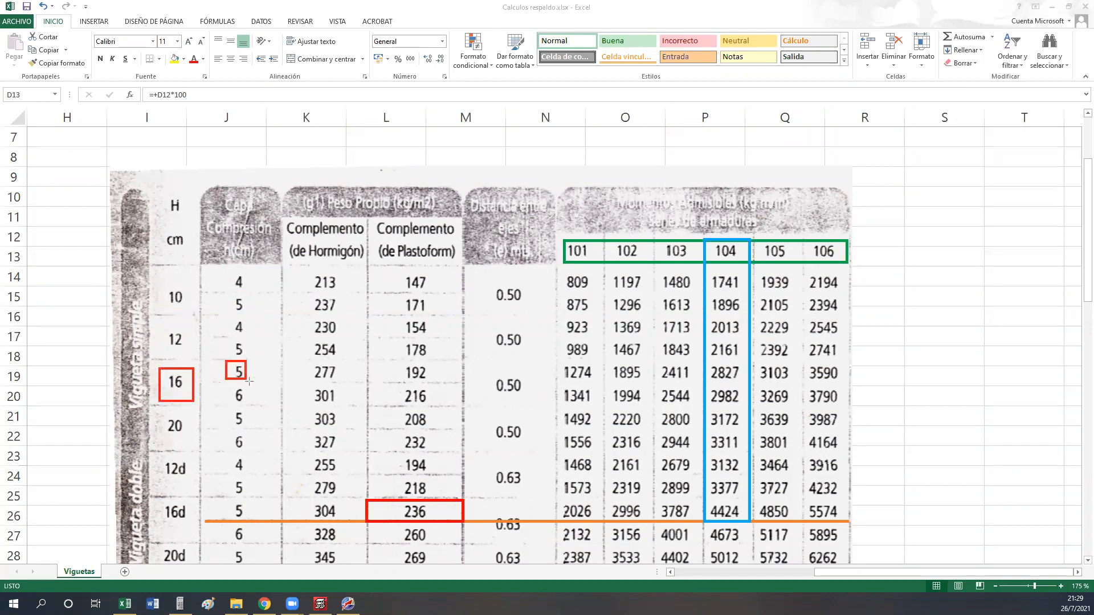
Replace the red boxes with ones around the 16 cm single-joist complement and its 6 cm compression layer.
key("ctrl+z")
key("ctrl+z")
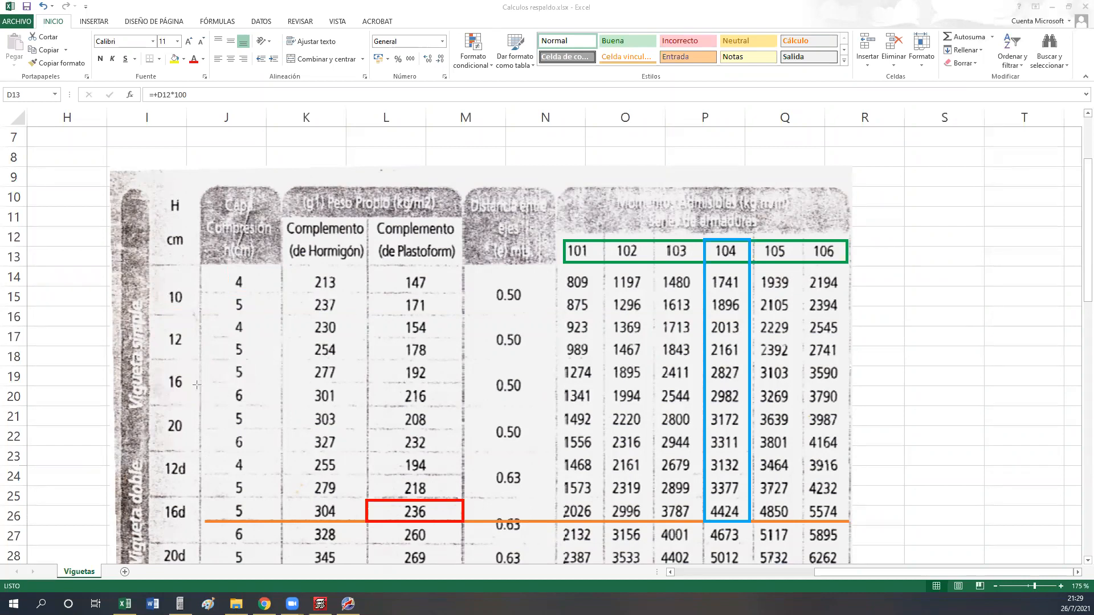
mouse_move(158, 366)
left_mouse_down()
mouse_move(194, 402)
mouse_move(251, 410)
left_mouse_up()
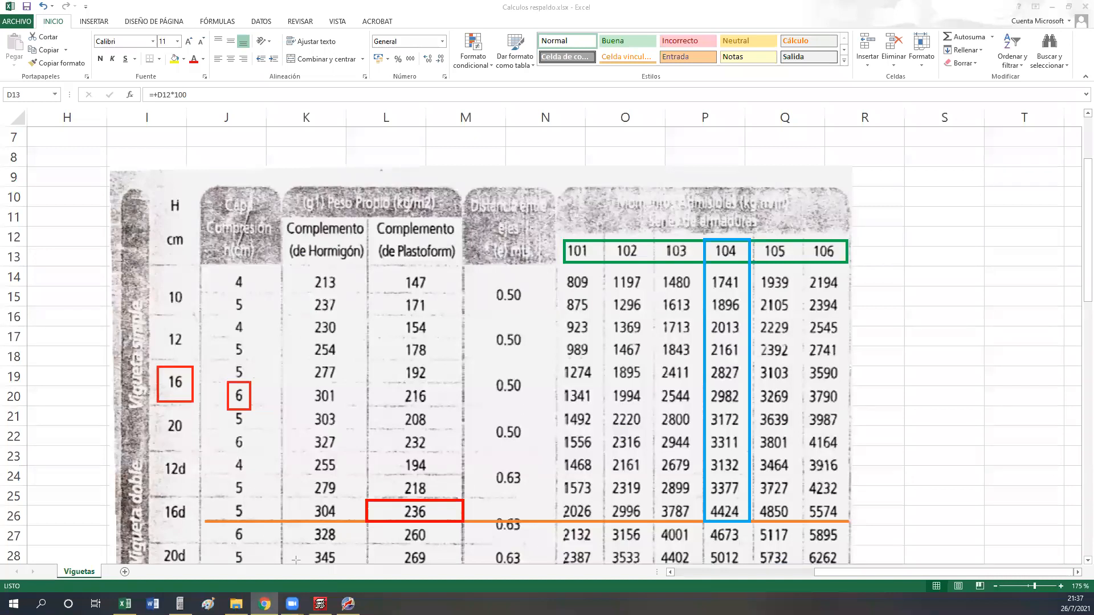
Switch to Paint, enlarge the canvas to about 1683 × 861 pixels, and paste the copied structural-solutions comparison table.
left_click(207, 605)
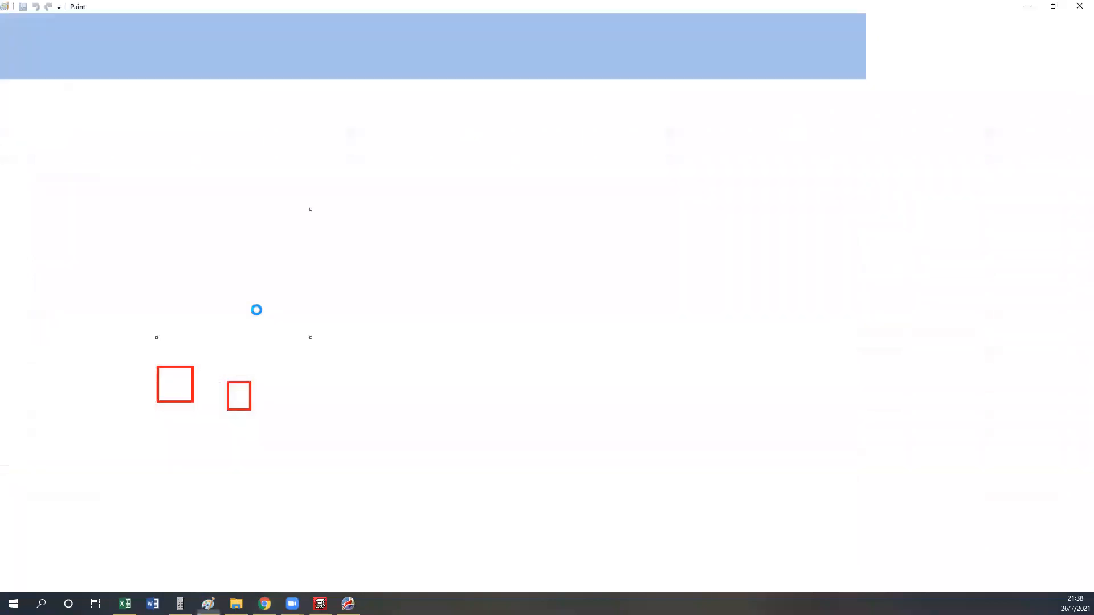
key("ctrl+v")
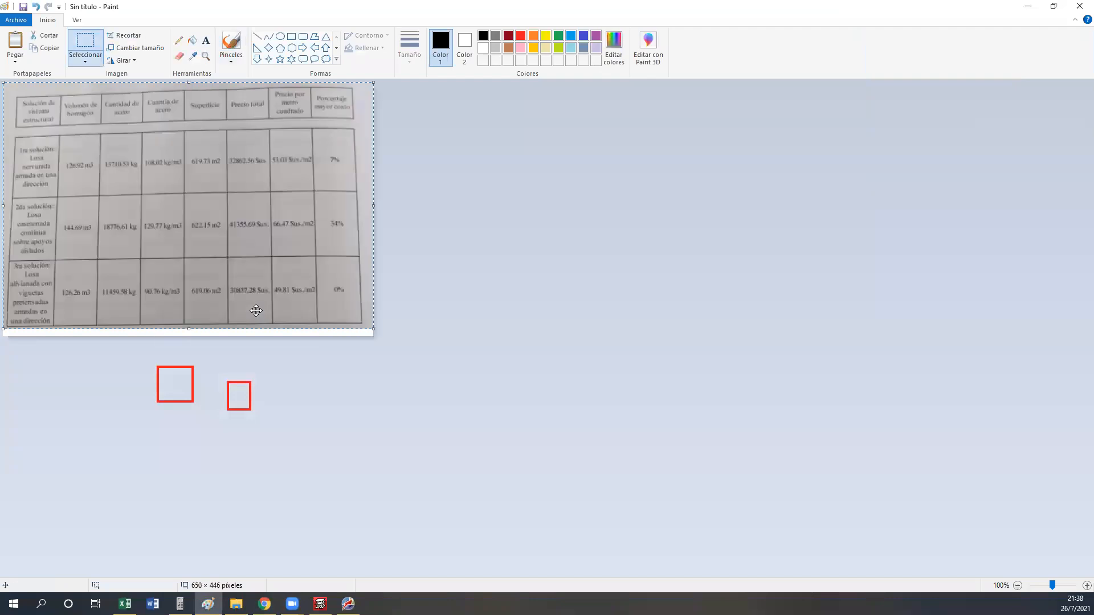
left_click_drag(373, 328, 550, 434)
key("Delete")
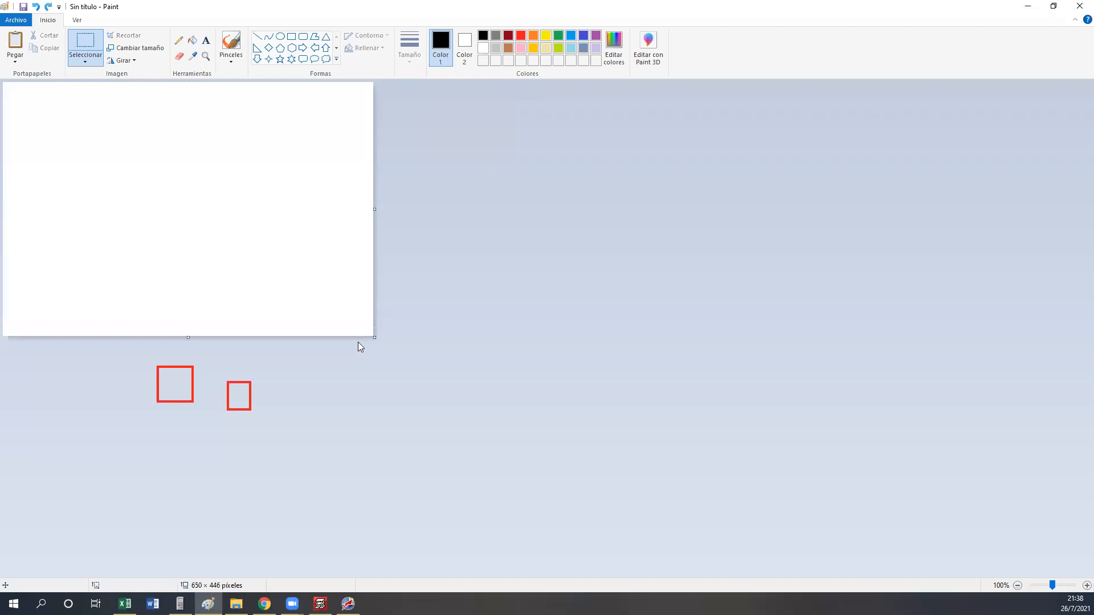
left_click_drag(374, 337, 963, 575)
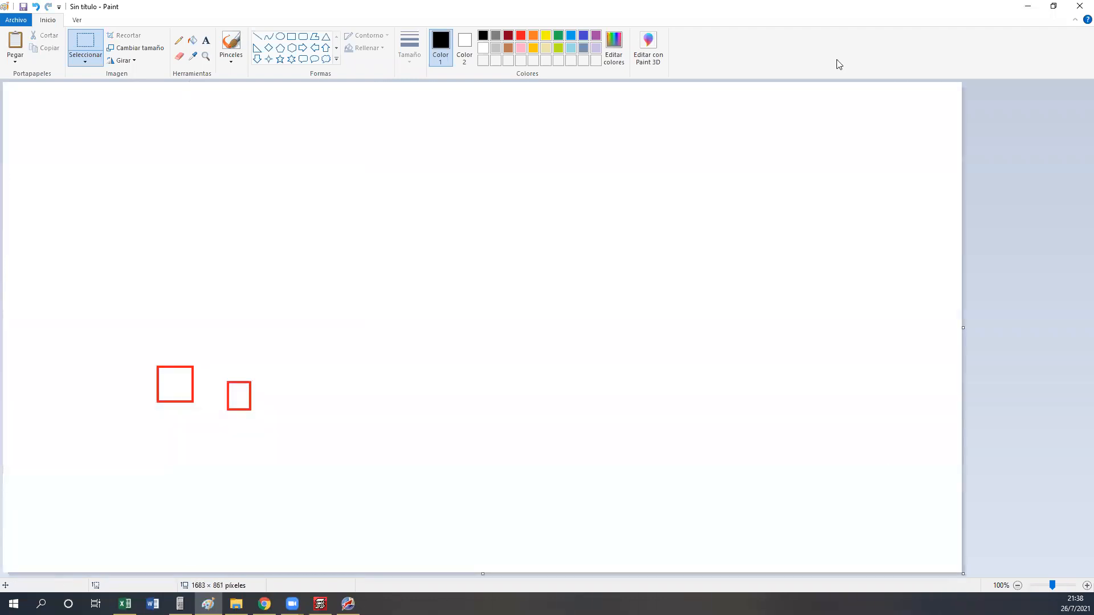
key("ctrl+v")
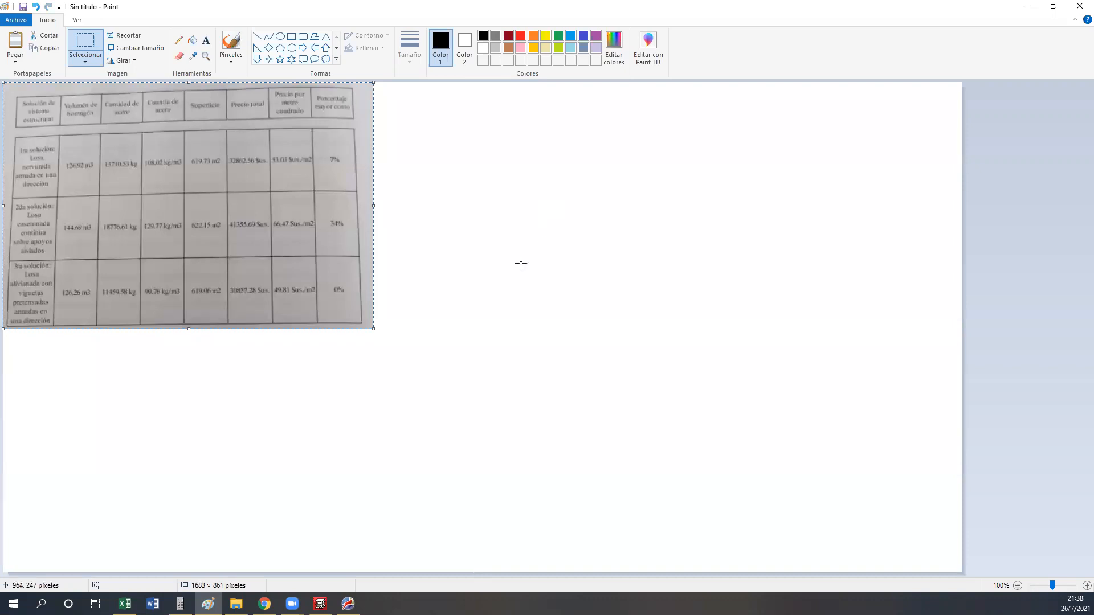
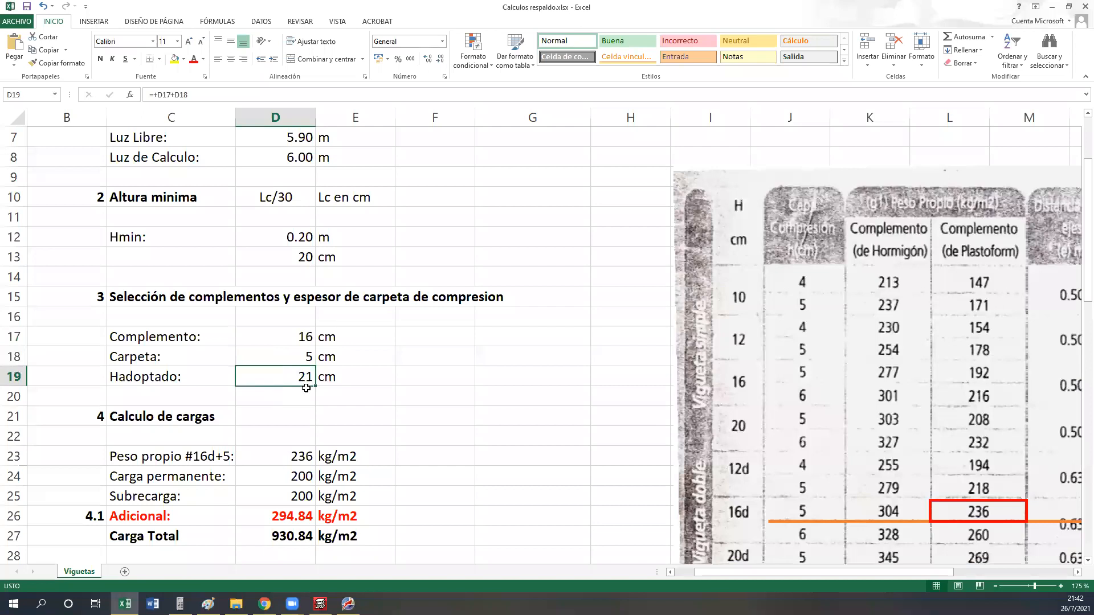
Compare the minimum height in centimetres with the adopted height of complement plus compression layer in the Viguetas sheet.
left_click(294, 258)
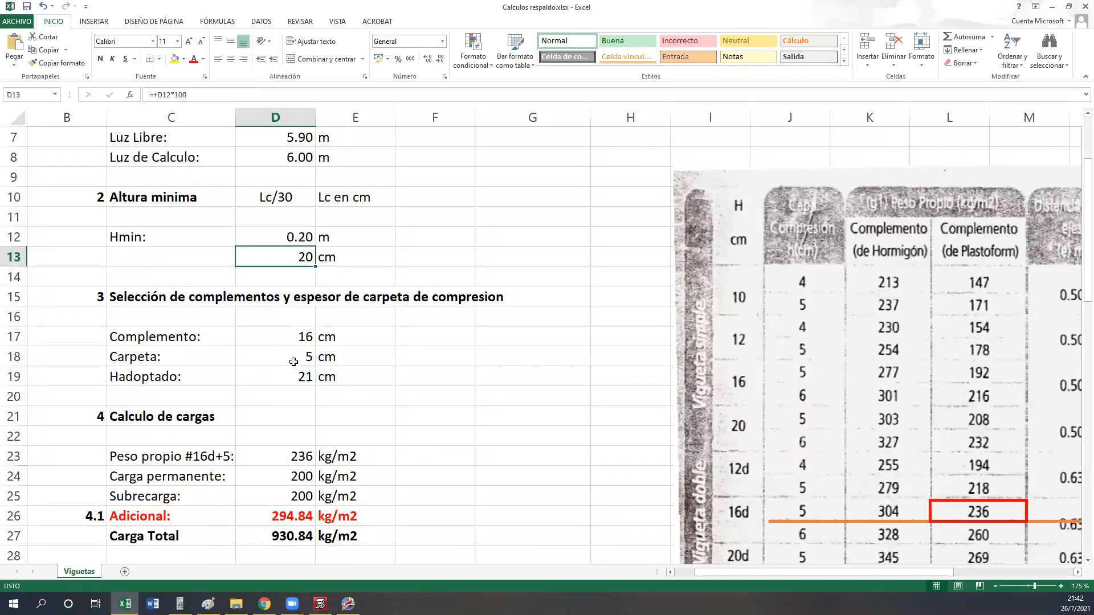
left_click(291, 377)
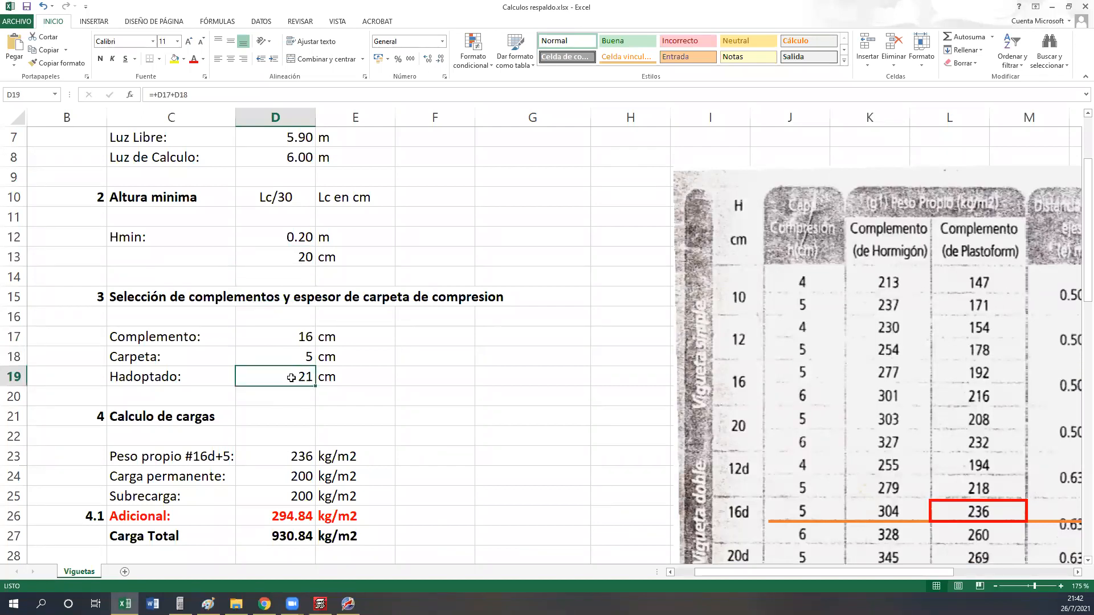
scroll(274, 257, "up", 1)
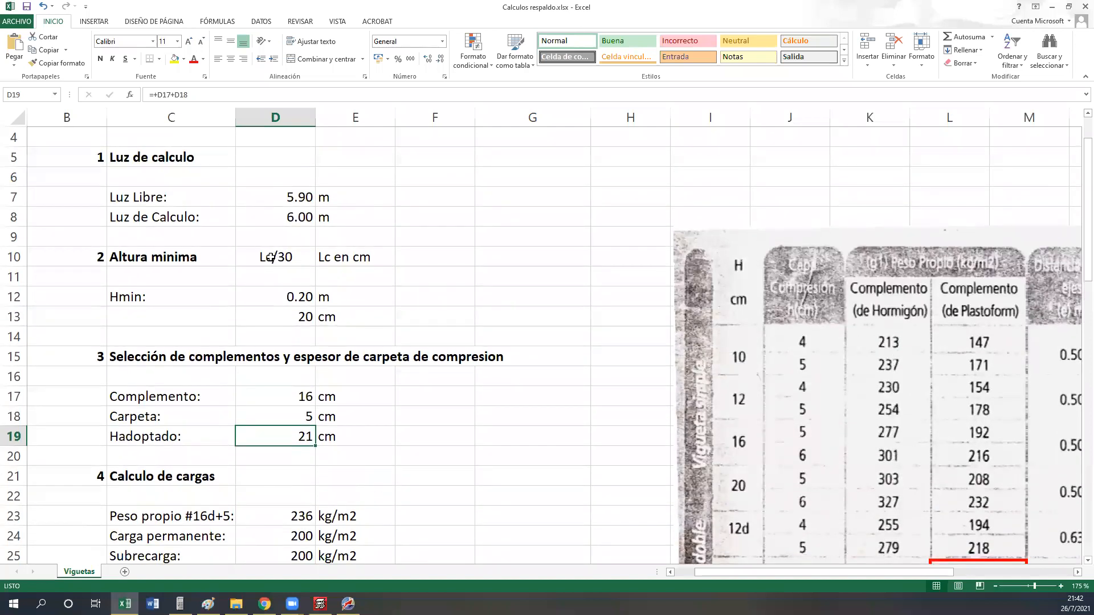
left_click(284, 322)
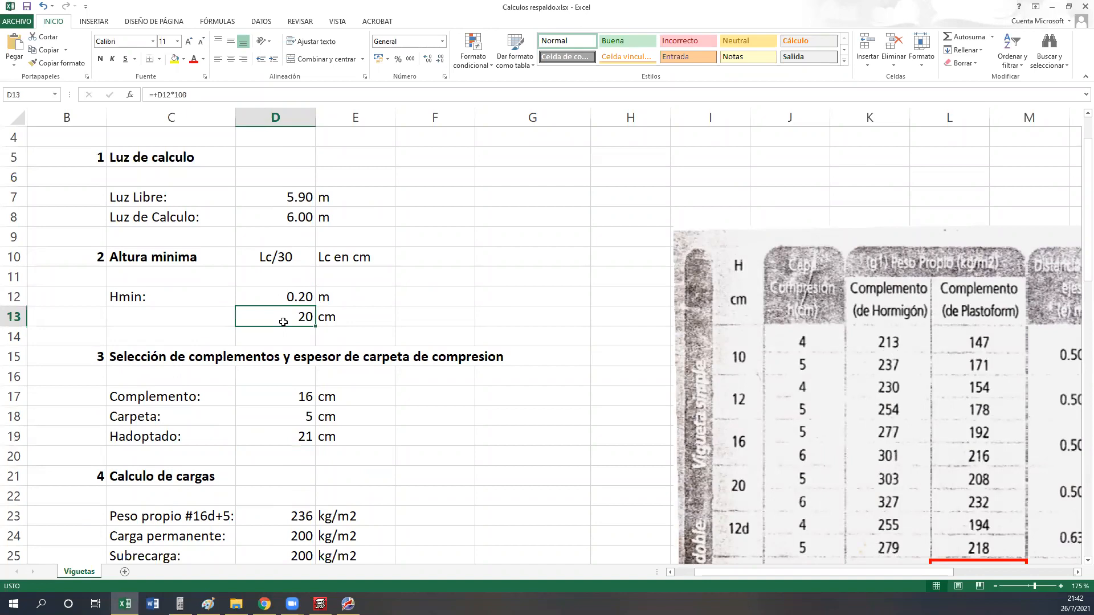
scroll(288, 323, "down", 2)
left_click(293, 322)
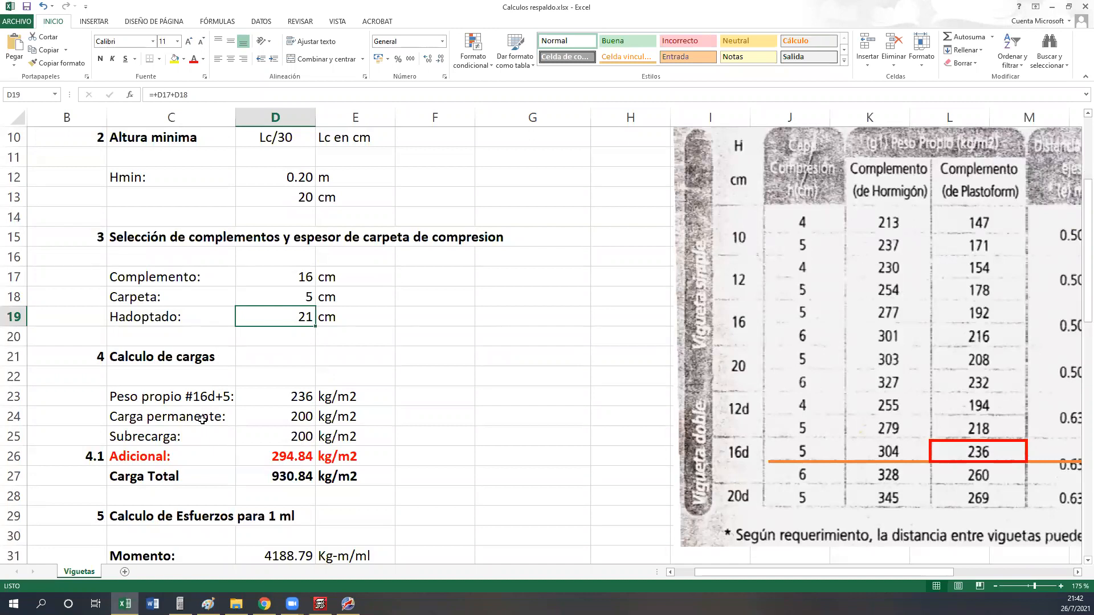
Change the self-weight label in cell C23 to "Peso propio #16+5:".
left_click(216, 397)
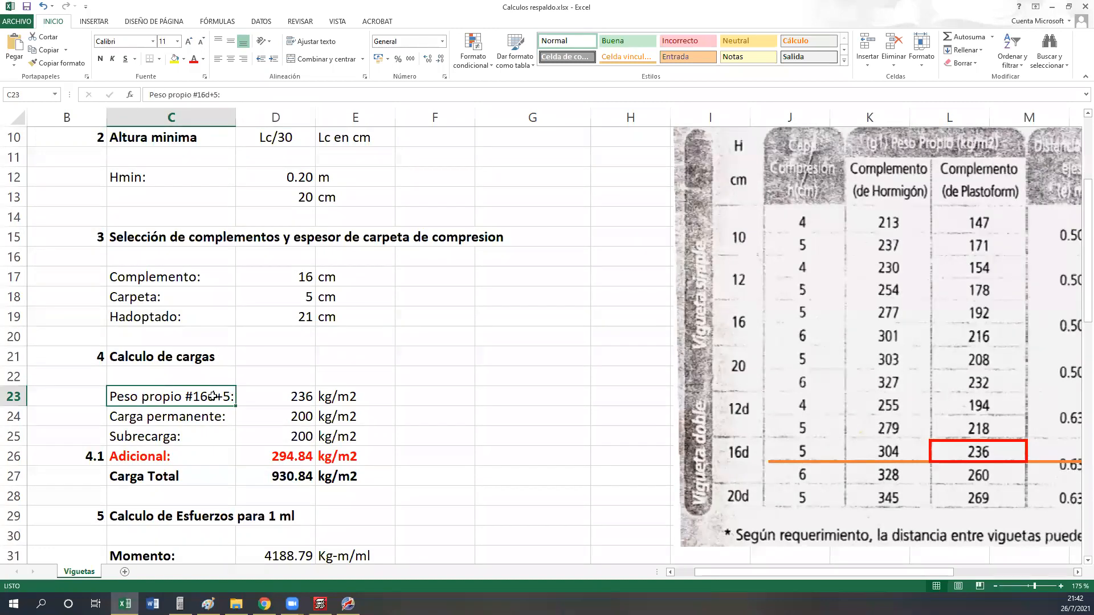
double_click(215, 396)
mouse_move(236, 604)
key("BackSpace")
left_click(199, 495)
Set the additional load (Adicional) in cell D26 to 0 kg/m2.
left_click(286, 459)
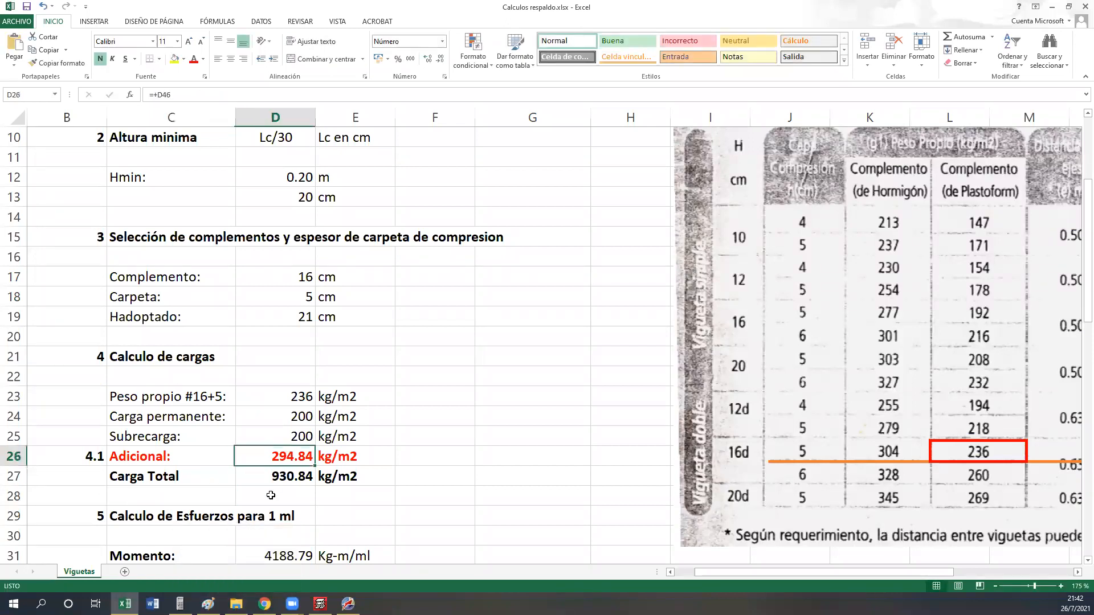
type("0")
key("Return")
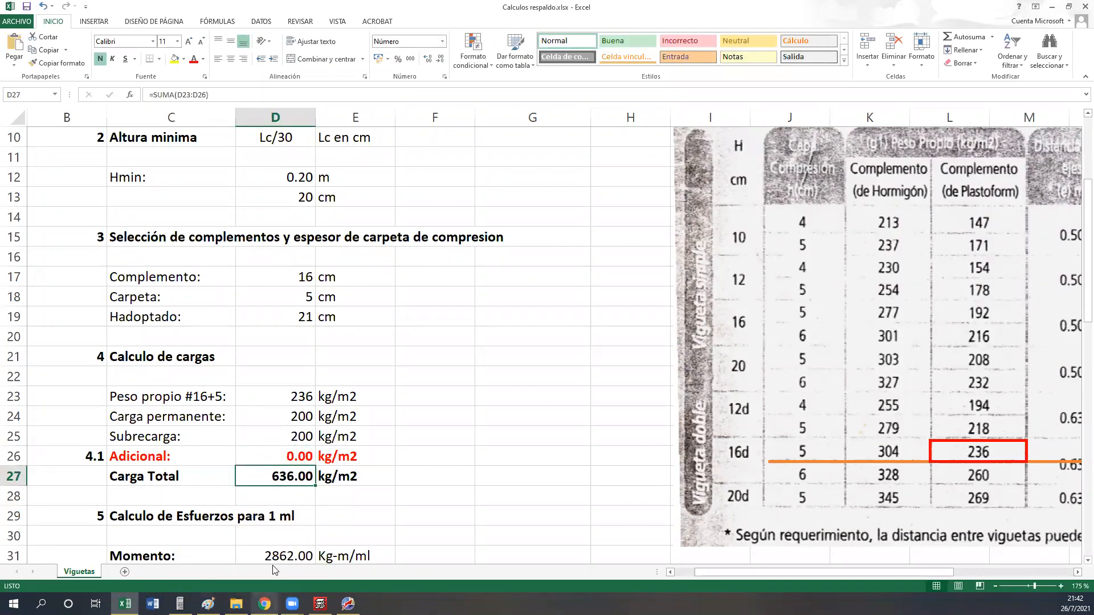
Move the orange line under the single-joist 16 cm, 5 cm layer row and the red box onto its Plastoform weight, 192.
left_click(167, 398)
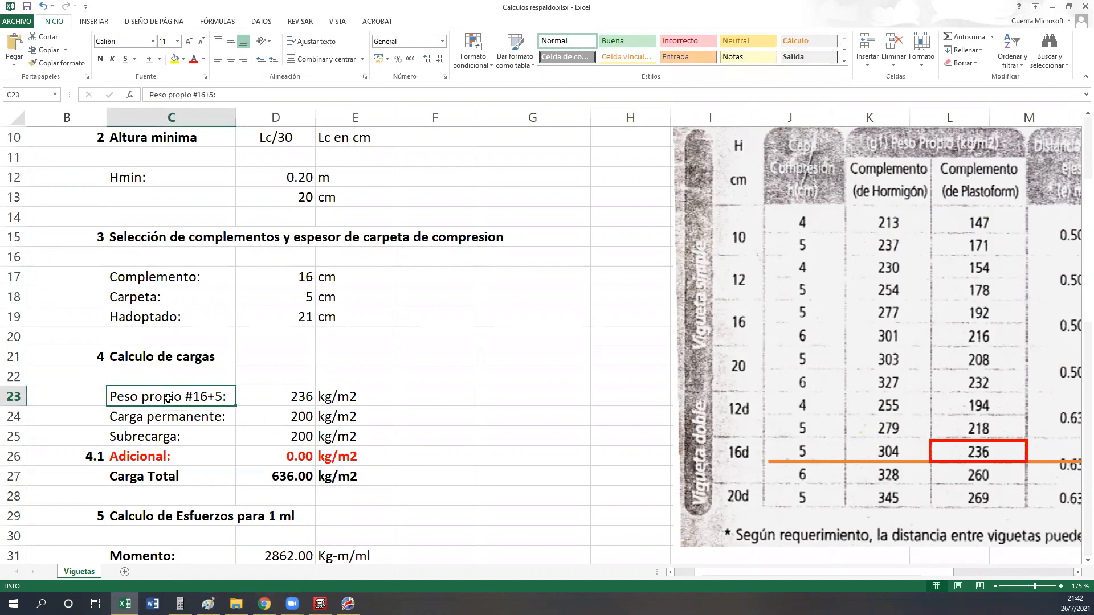
left_click_drag(810, 572, 911, 573)
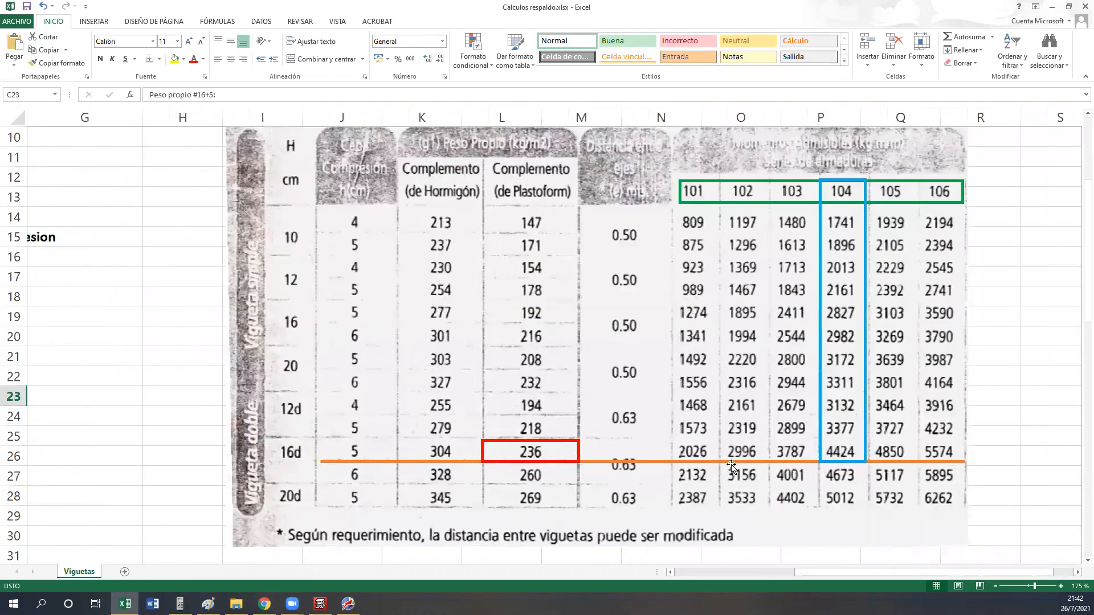
mouse_move(731, 462)
left_mouse_down()
mouse_move(706, 418)
mouse_move(702, 323)
left_mouse_up()
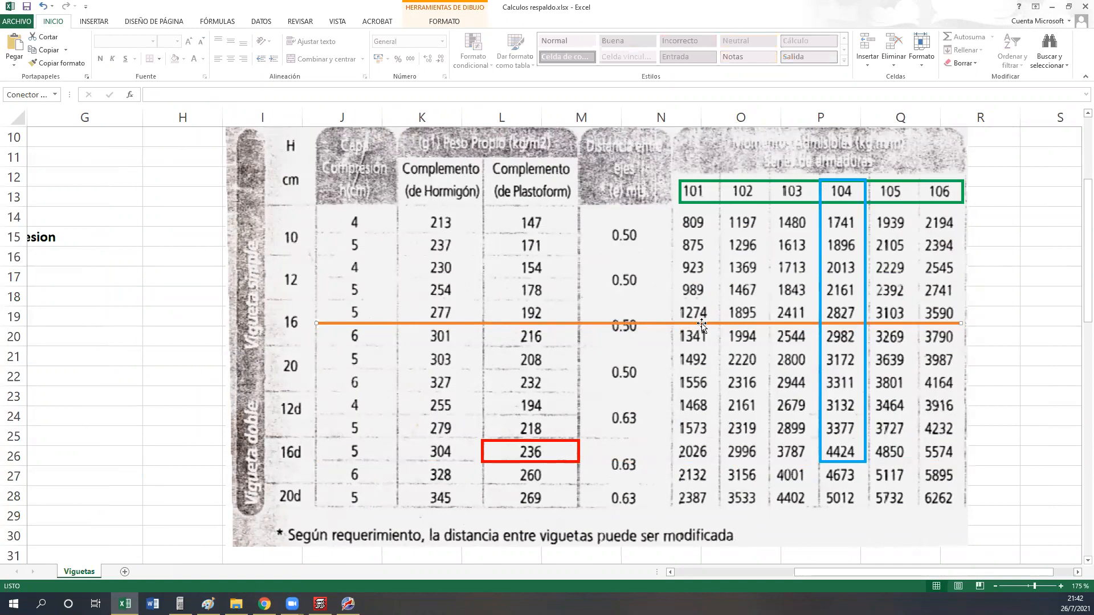
left_click_drag(556, 442, 557, 302)
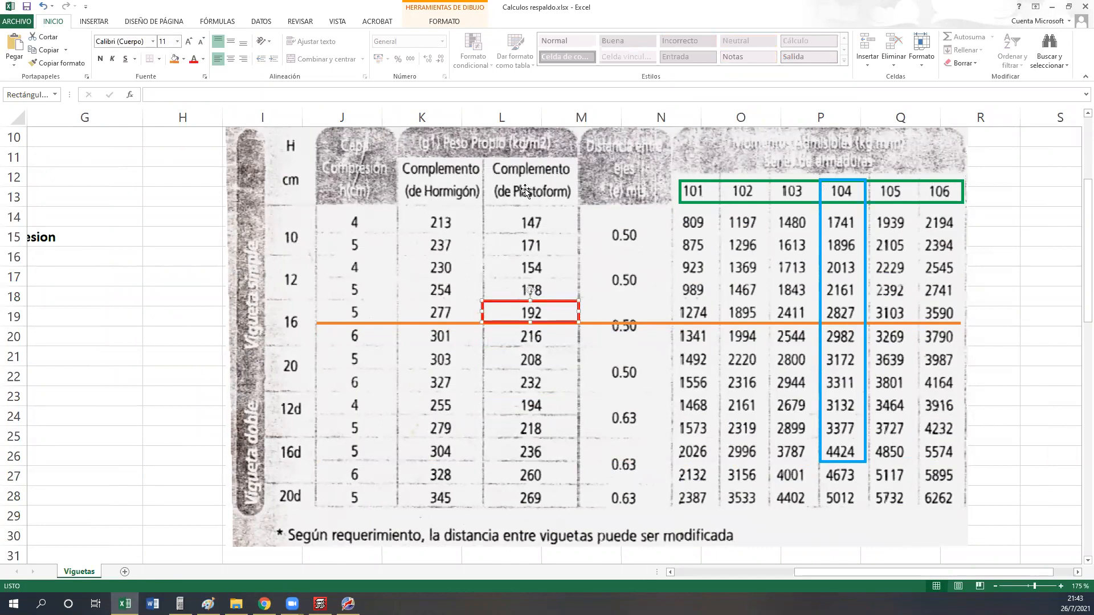
Set the self-weight (Peso propio #16+5) in cell D23 to 192 kg/m2.
left_click_drag(810, 571, 712, 573)
left_click(287, 397)
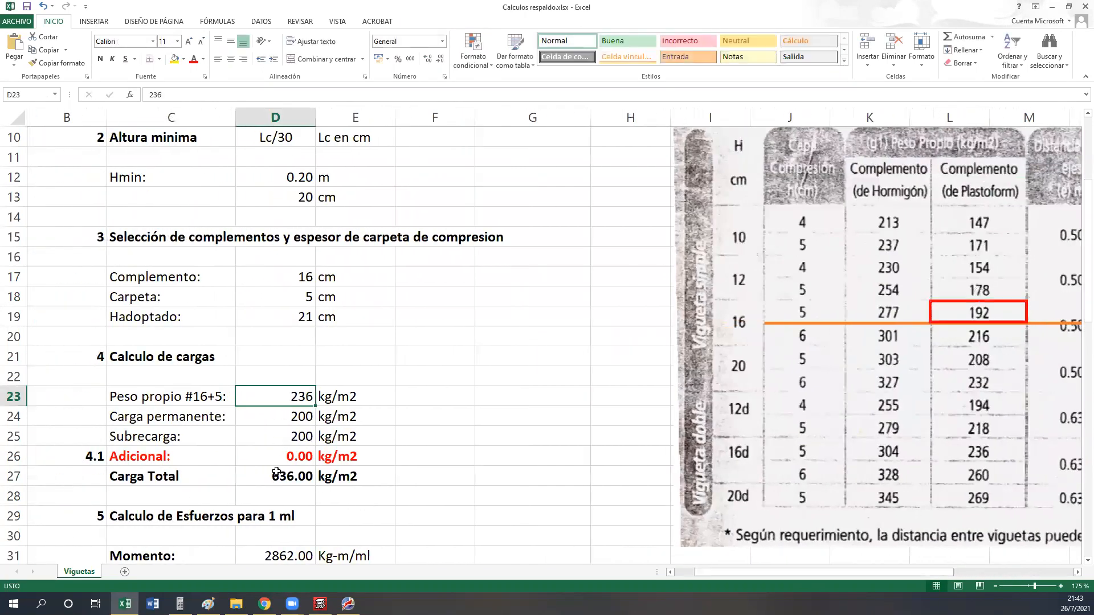
type("192")
key("Return")
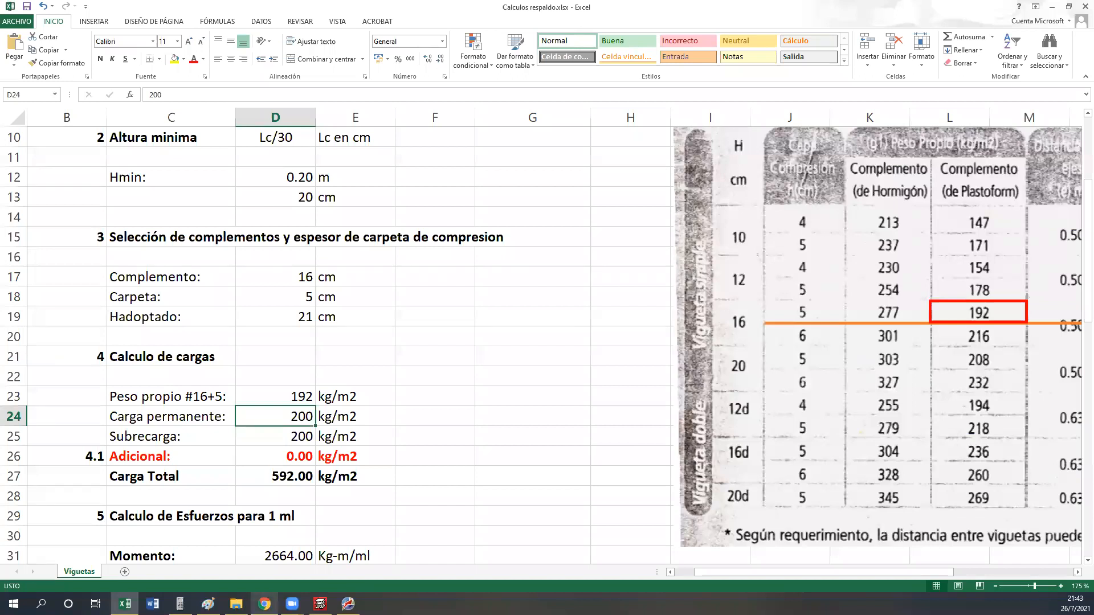
Switch to CYPECAD and review the live and dead loads assigned to the Planta Baja group in the group loads.
left_click(320, 604)
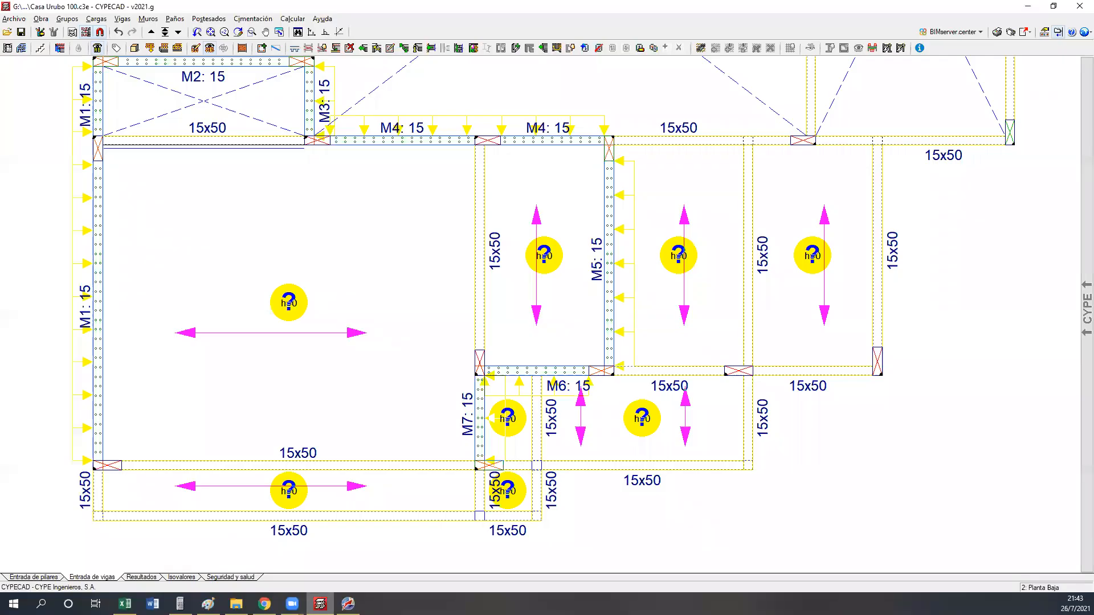
left_click(97, 19)
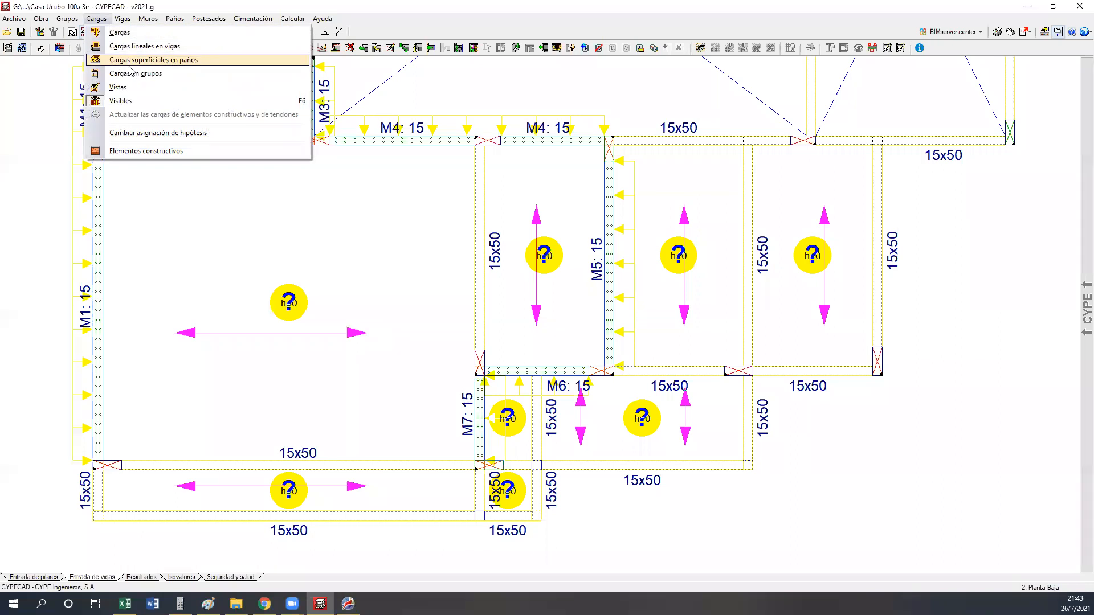
left_click(132, 73)
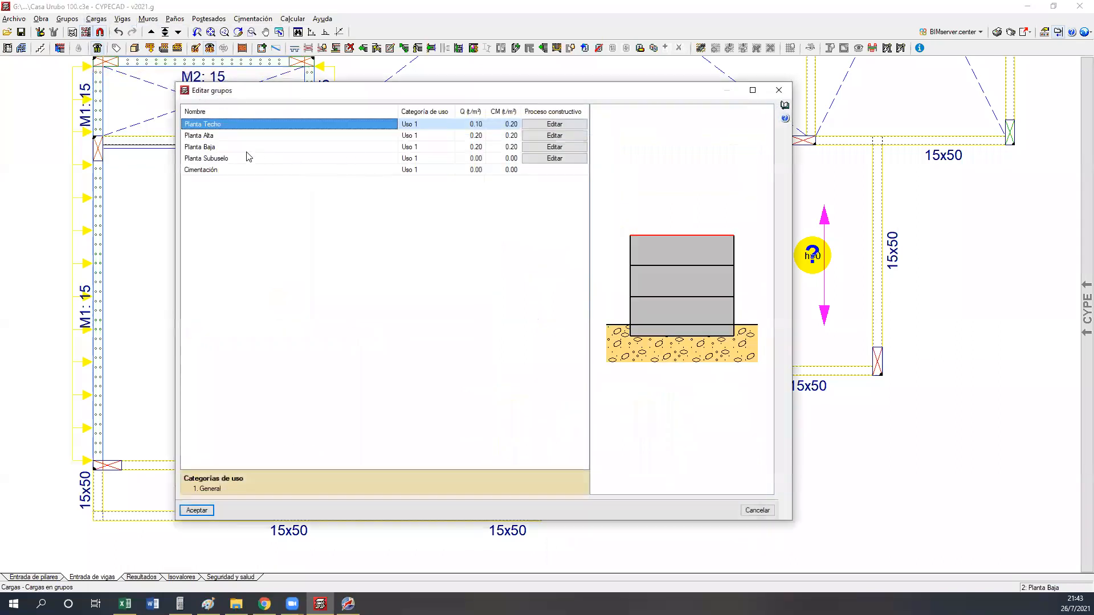
left_click(224, 139)
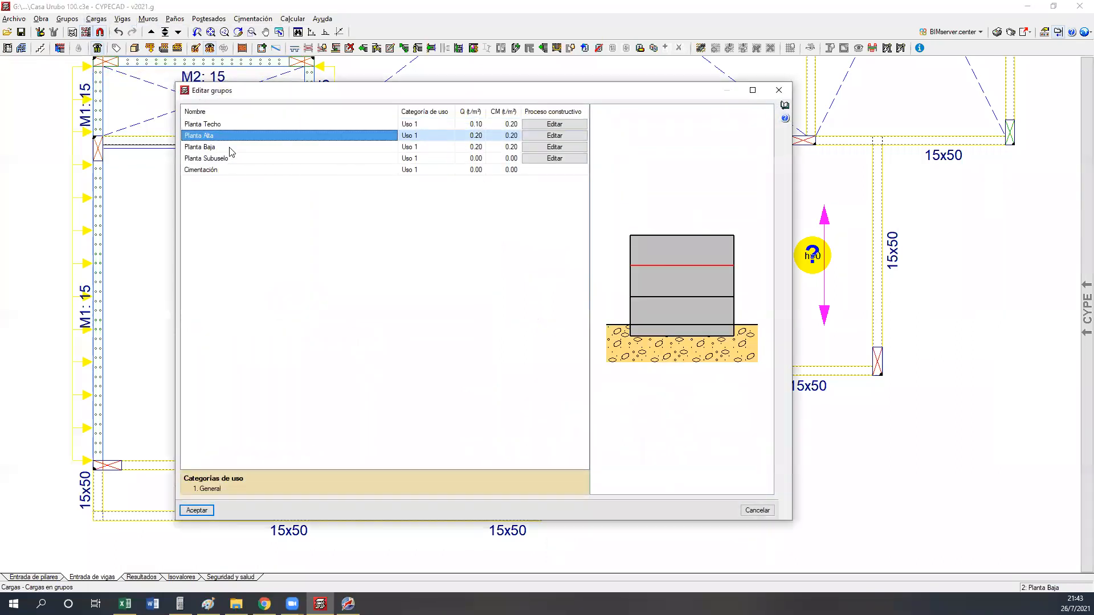
left_click(228, 147)
left_click(474, 147)
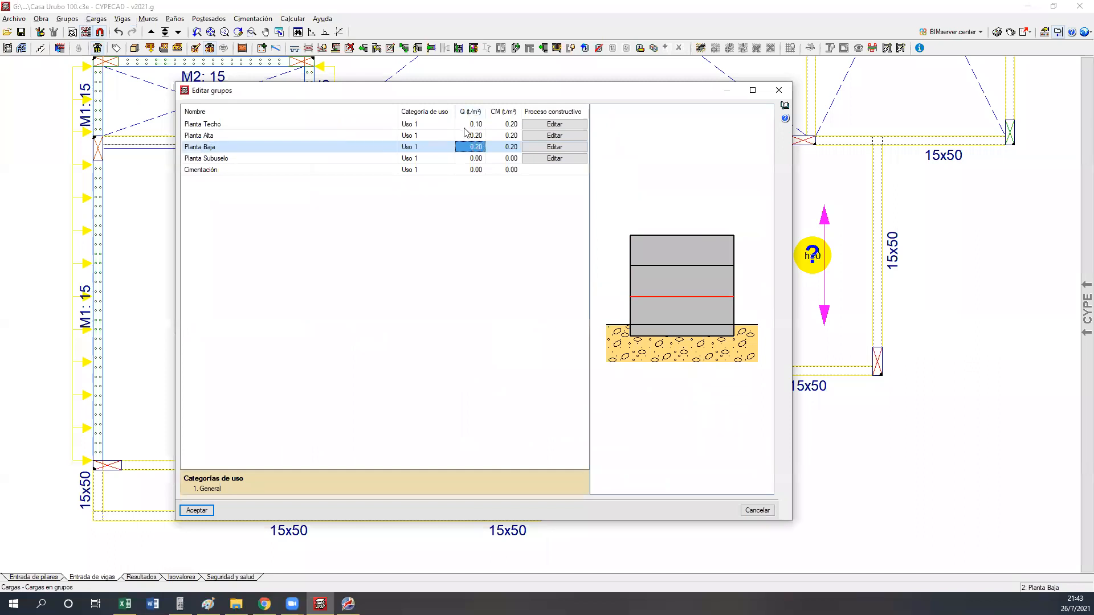
left_click(500, 148)
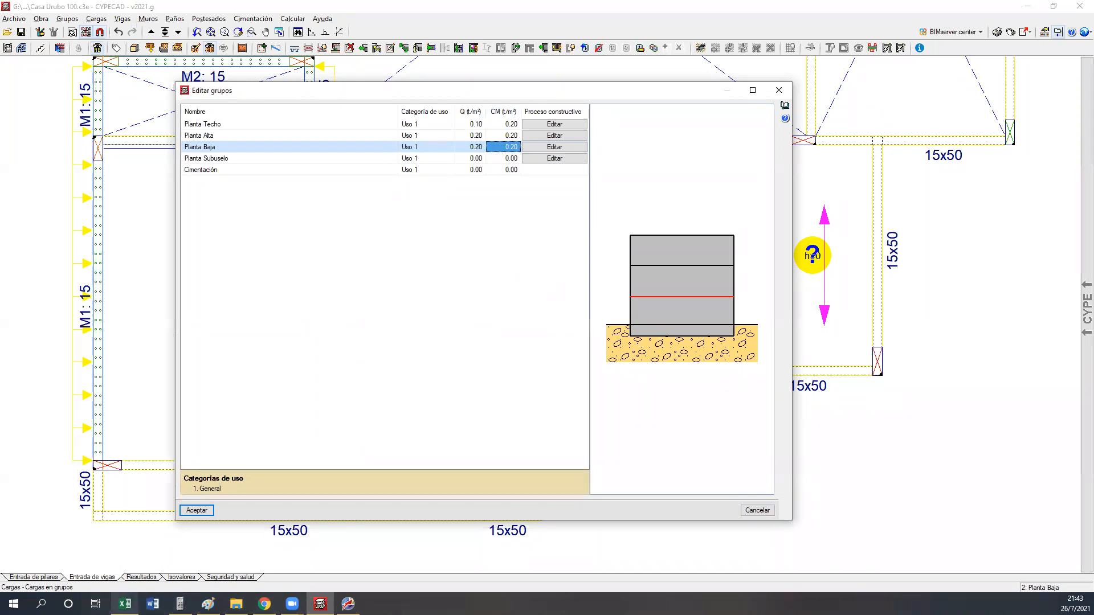
Return to Excel and review the permanent load, live load, total load formula and the Lc/30 minimum-height criterion.
left_click(125, 605)
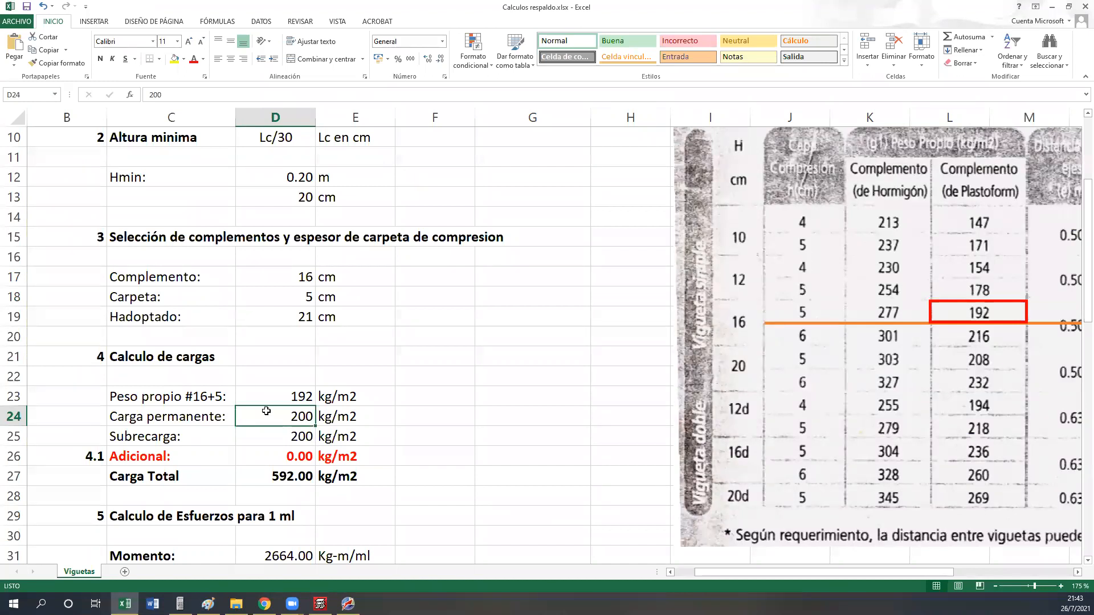
left_click(161, 442)
left_click(283, 439)
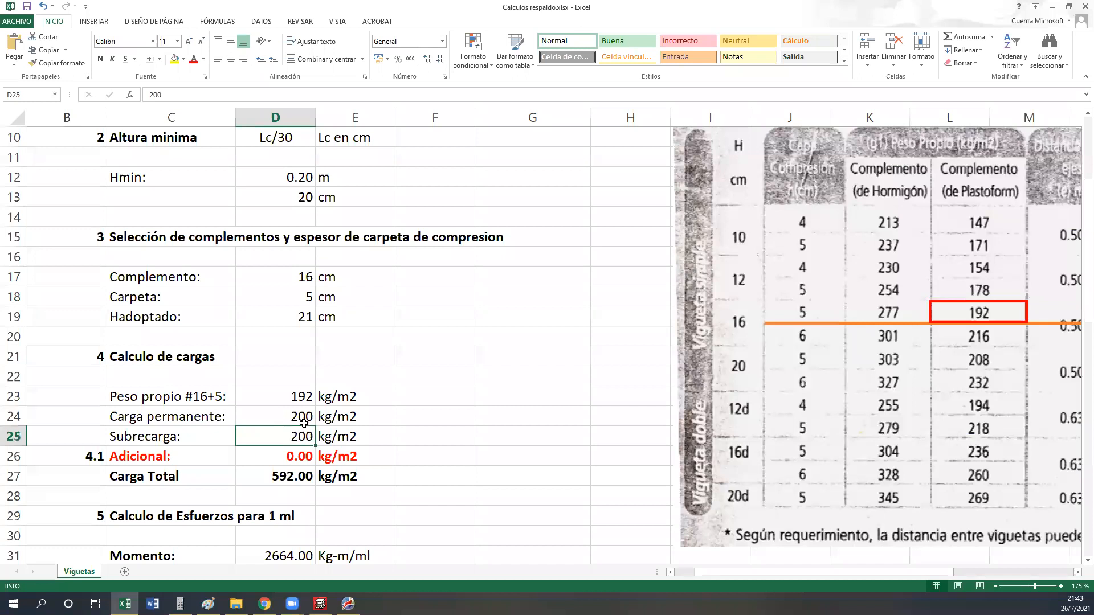
left_click(301, 478)
mouse_move(179, 604)
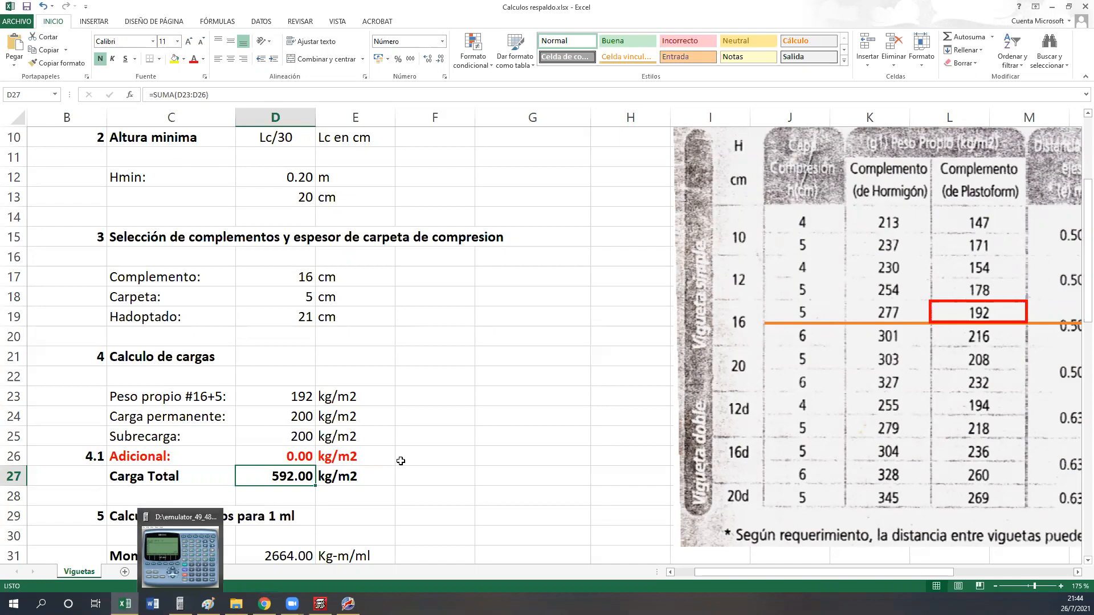
scroll(398, 440, "up", 1)
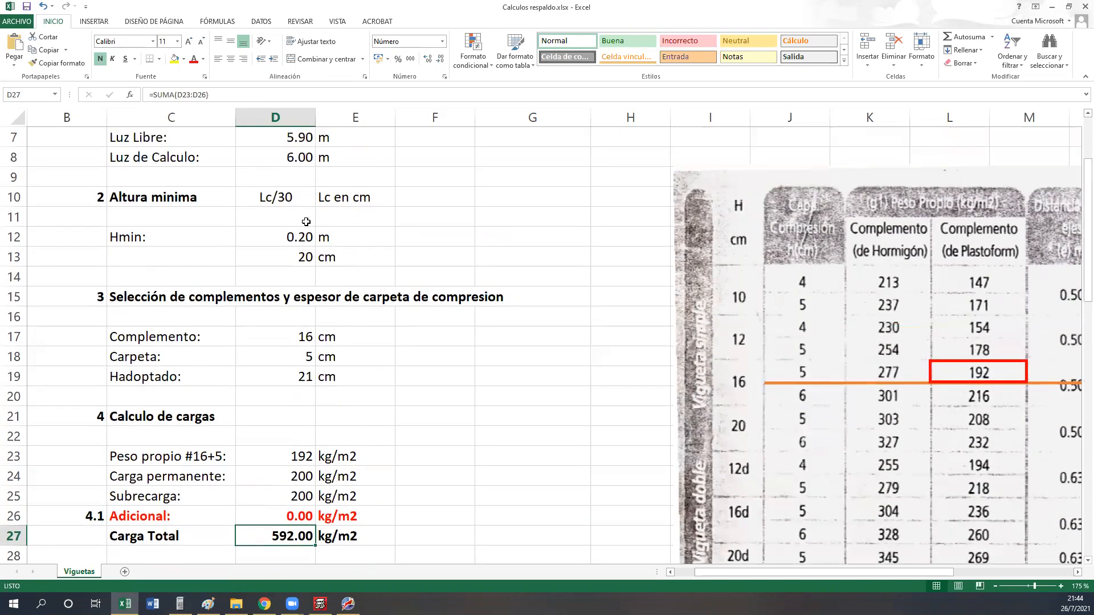
left_click(282, 197)
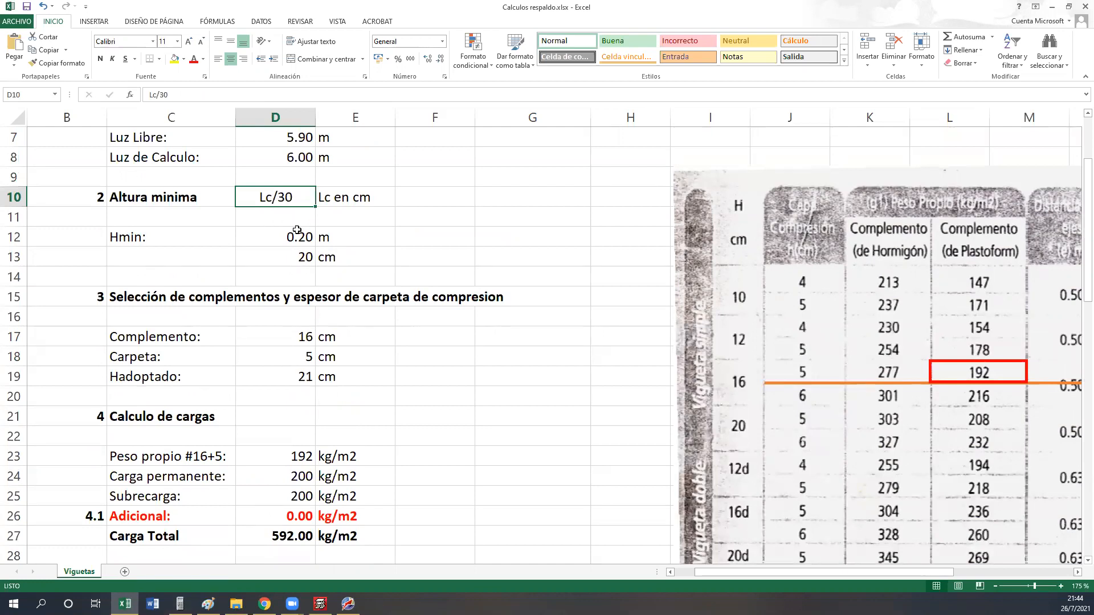
Review the total load sum and the moment formula for one linear metre in the joist calculation.
scroll(262, 412, "down", 3)
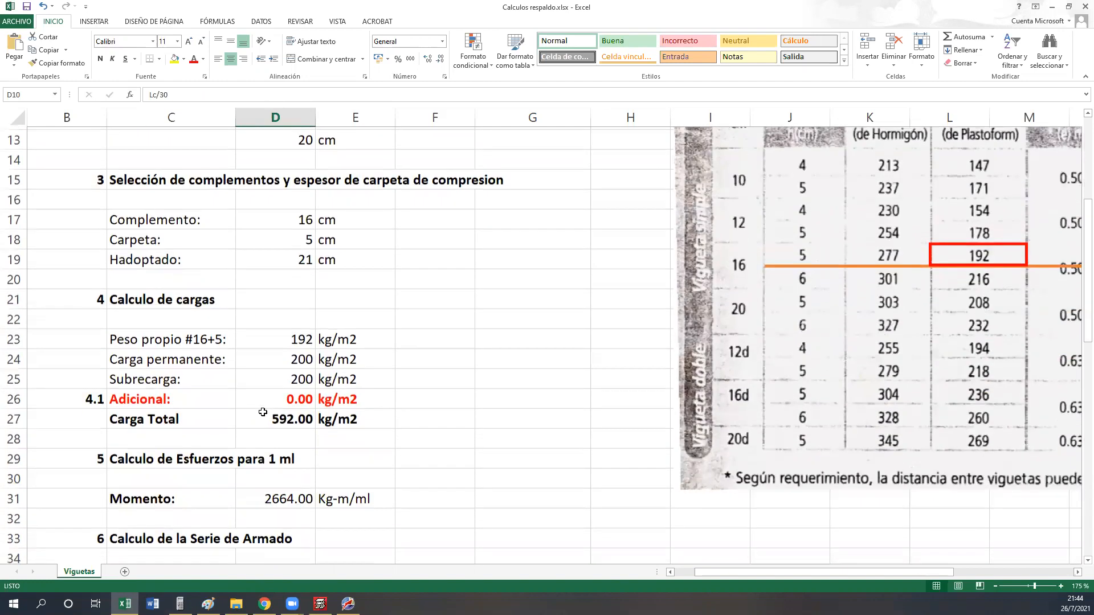
left_click(282, 359)
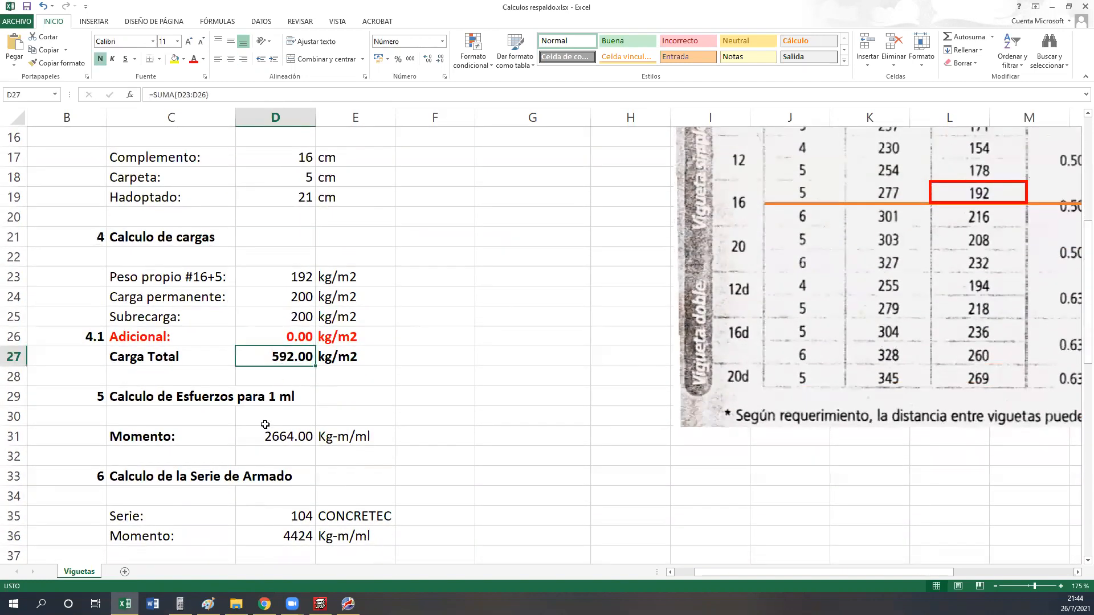
scroll(265, 425, "down", 2)
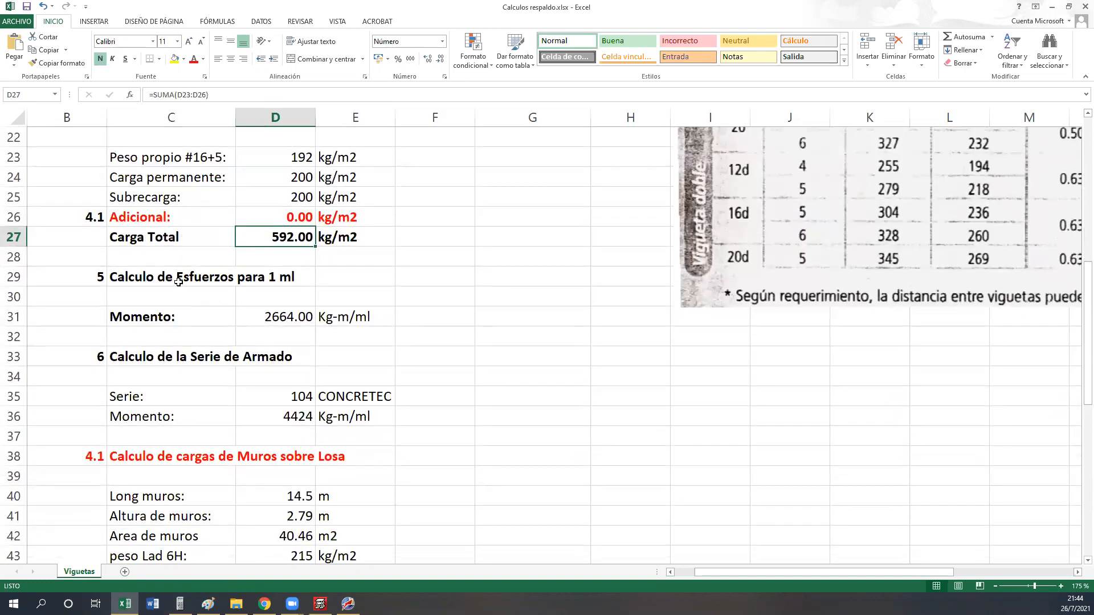
left_click(179, 282)
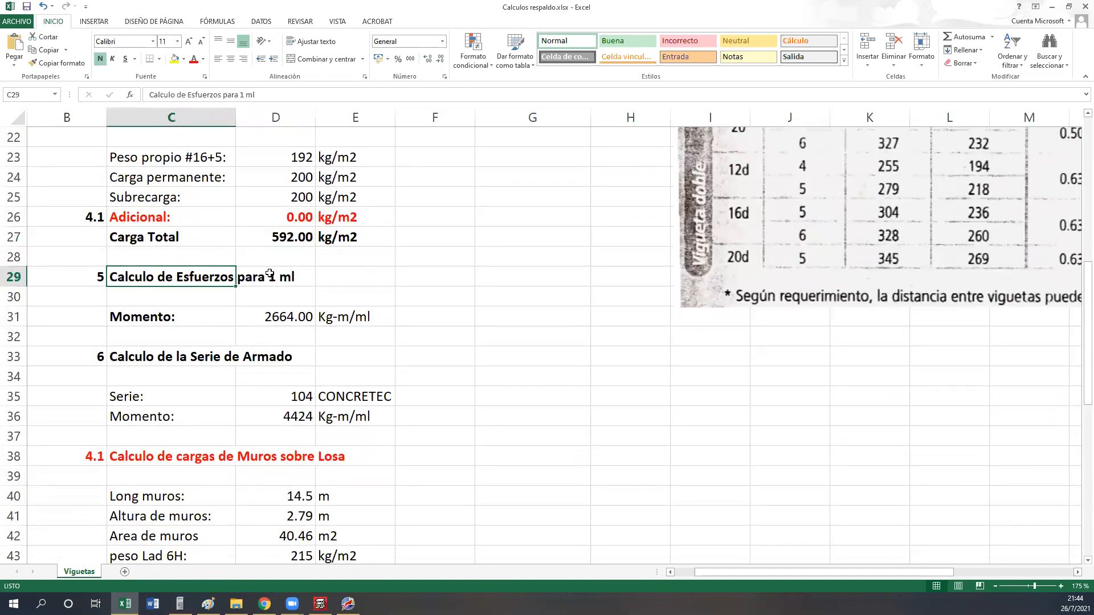
left_click(291, 314)
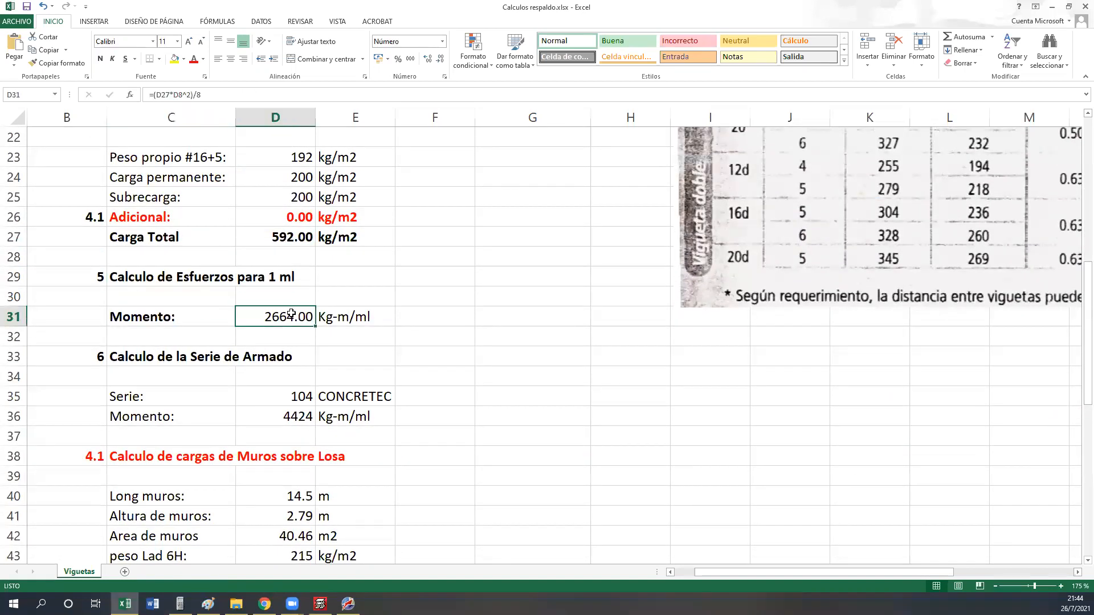
Write the moment expression M=(Q*L2)/8 as text in cell F31, beside the moment's units.
left_click(423, 318)
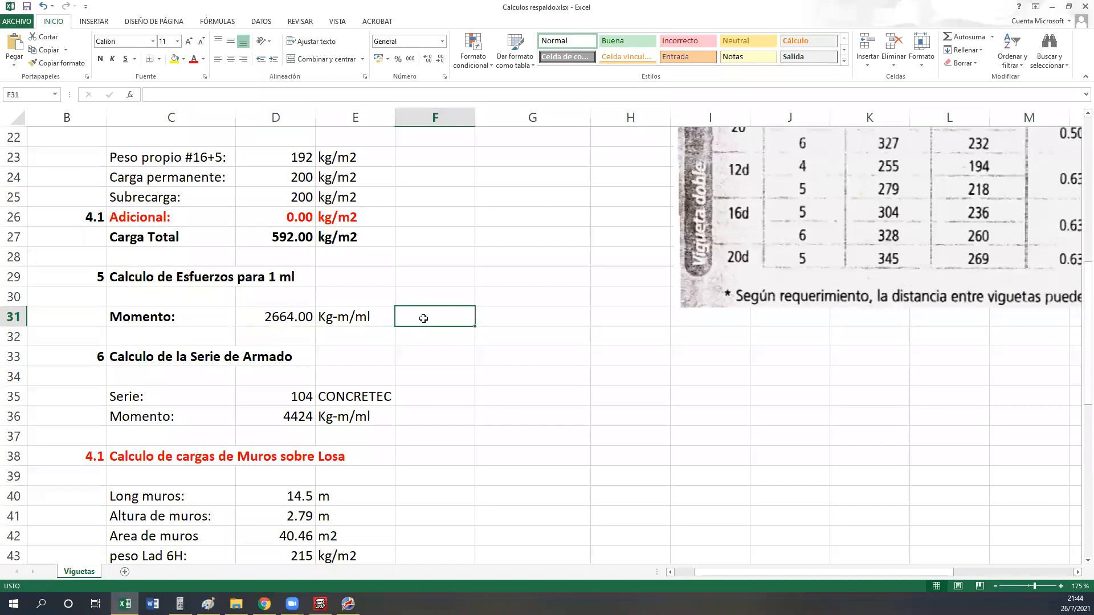
type("Q")
key("BackSpace")
type("M?")
key("BackSpace")
type("=")
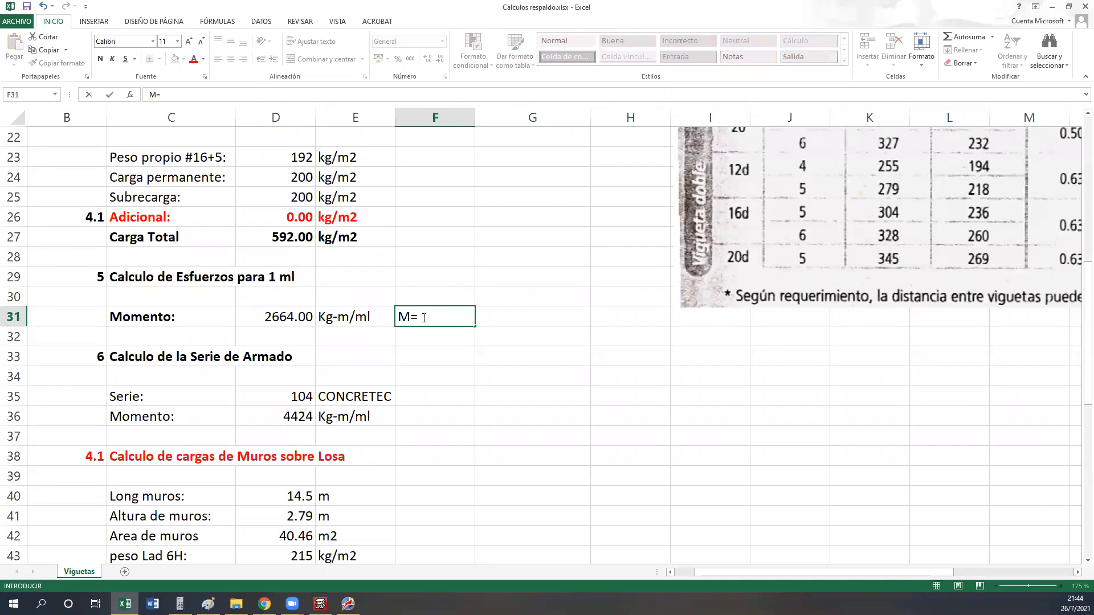
type("(Q*L")
type("@")
key("BackSpace")
type("8")
key("Return")
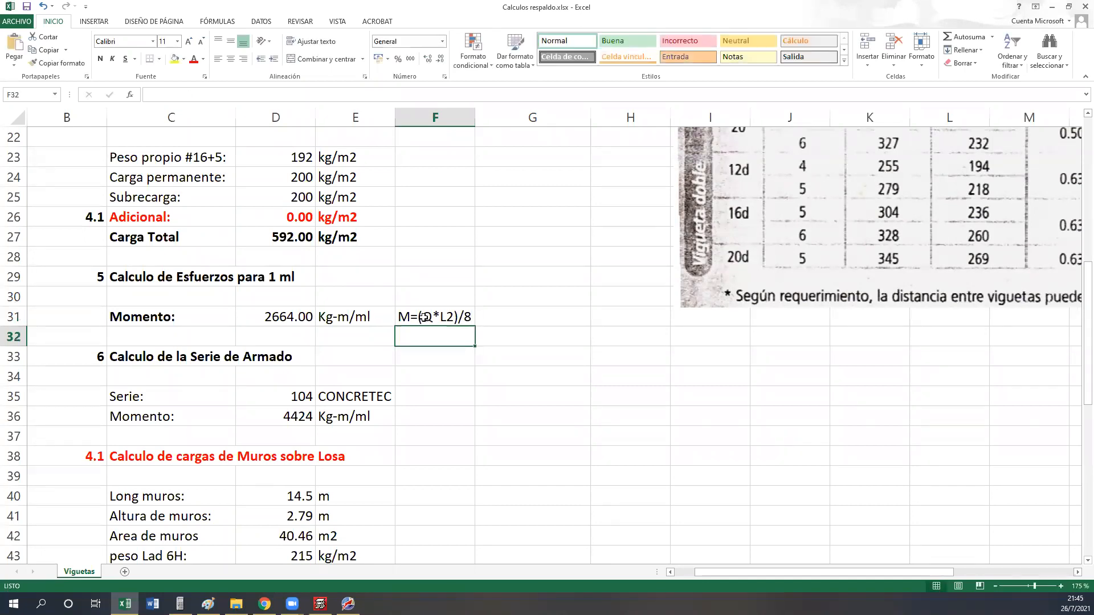
Change the span symbol in the F31 expression to Lc, so the text reads M=(Q*Lc2)/8.
double_click(448, 317)
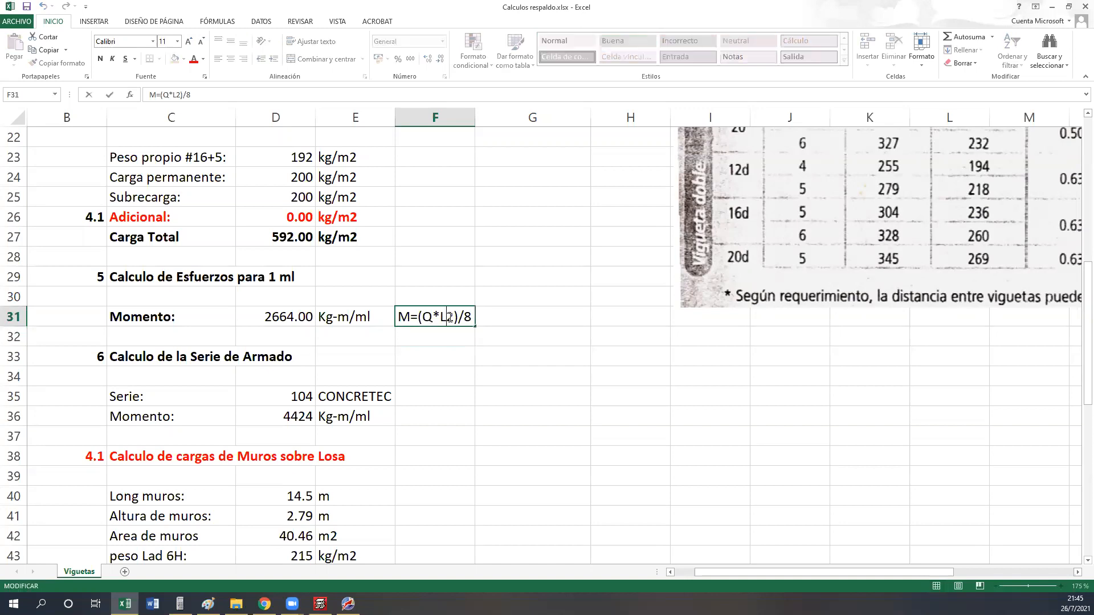
type("C")
key("BackSpace")
type("c")
left_click(452, 390)
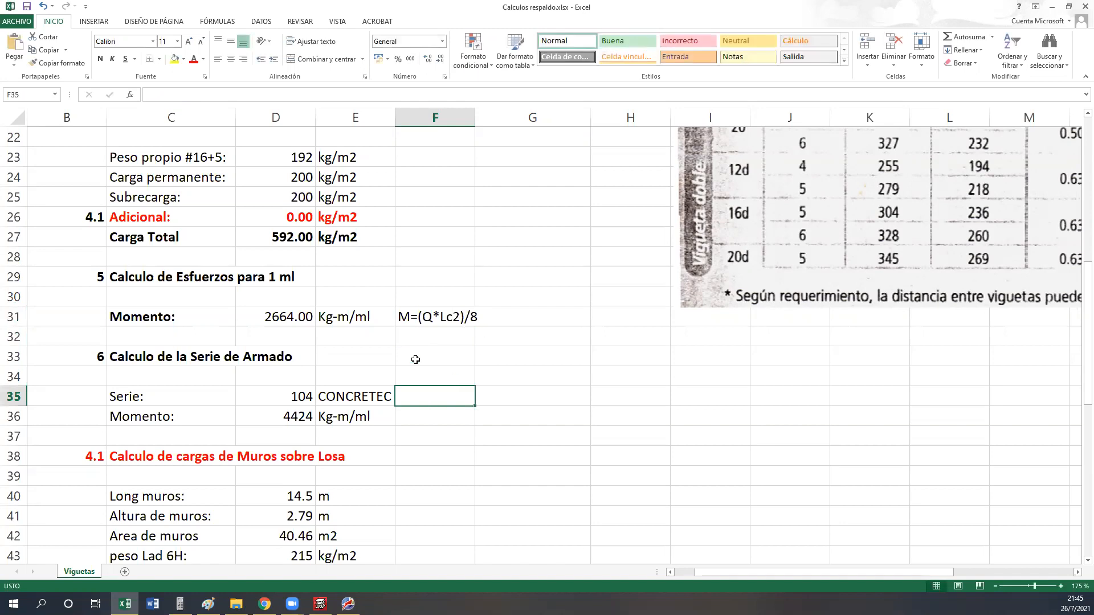
key("Up")
key("Up")
key("Up")
key("Up")
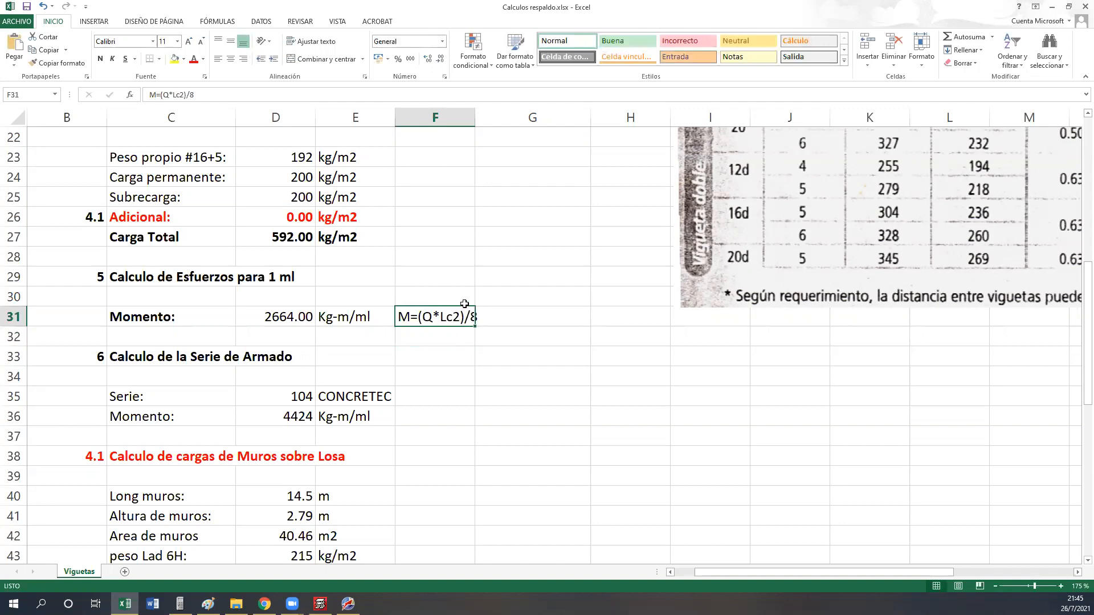
left_click(423, 363)
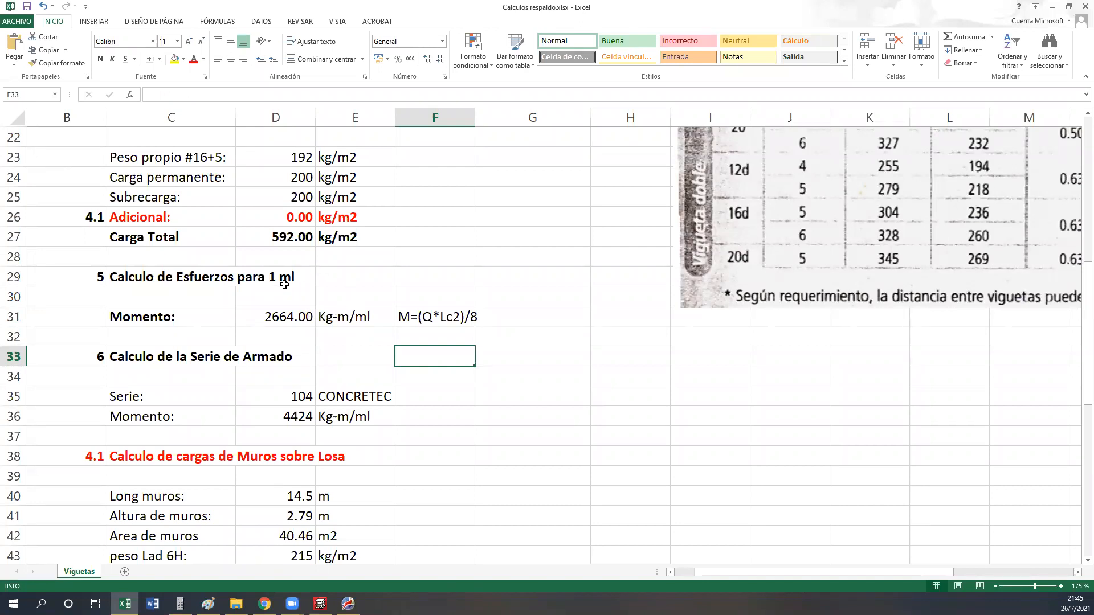
Try an additional load of 10 kg/m2 in cell D26, restore it to 0 and point out that row.
left_click(365, 317)
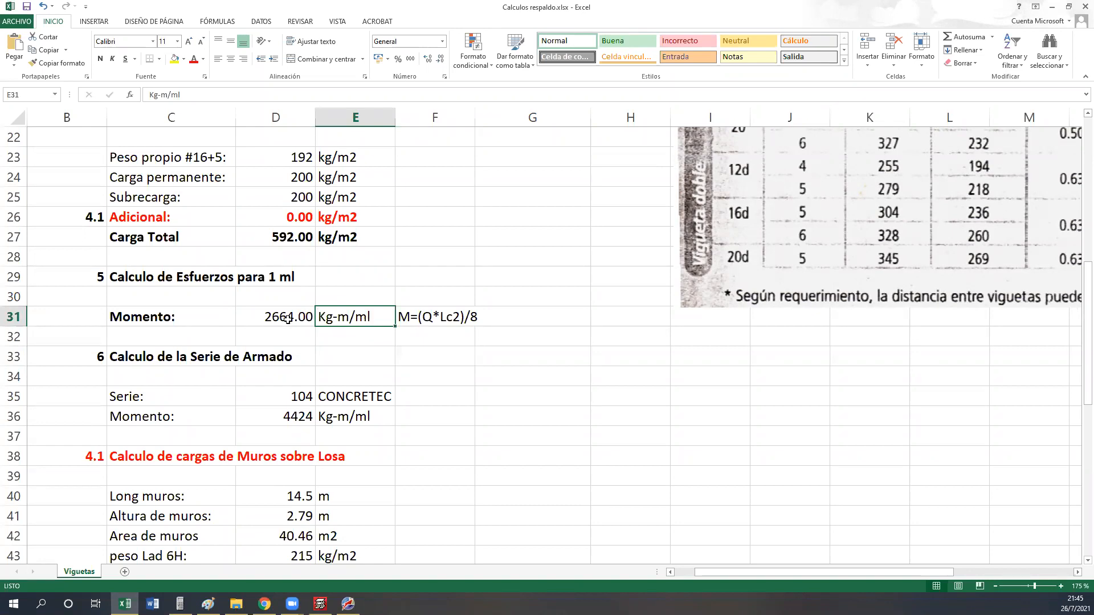
left_click(293, 216)
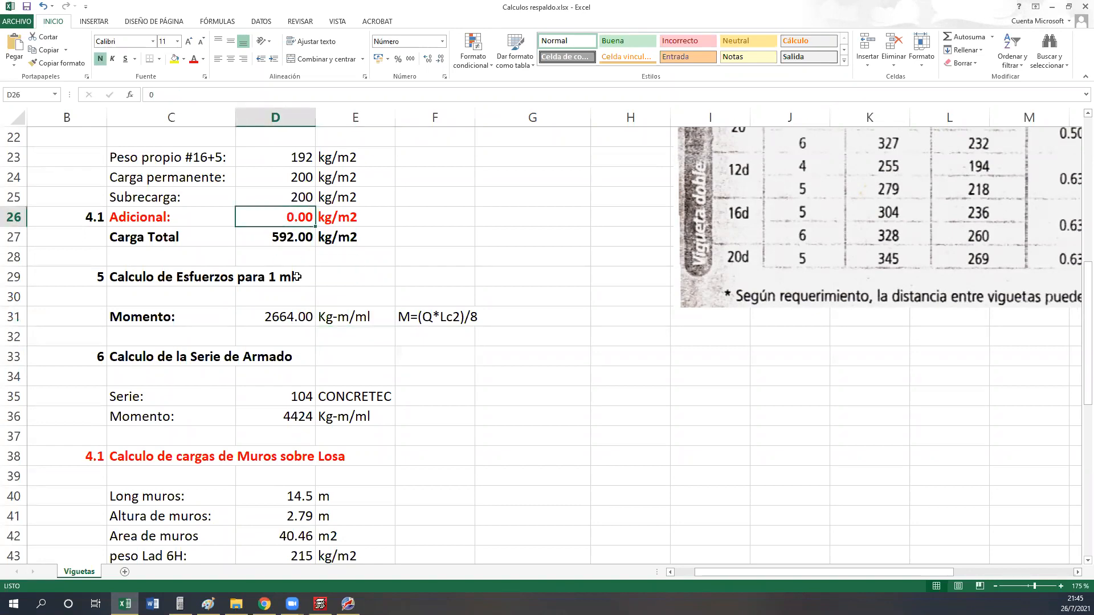
type("10")
left_click(331, 301)
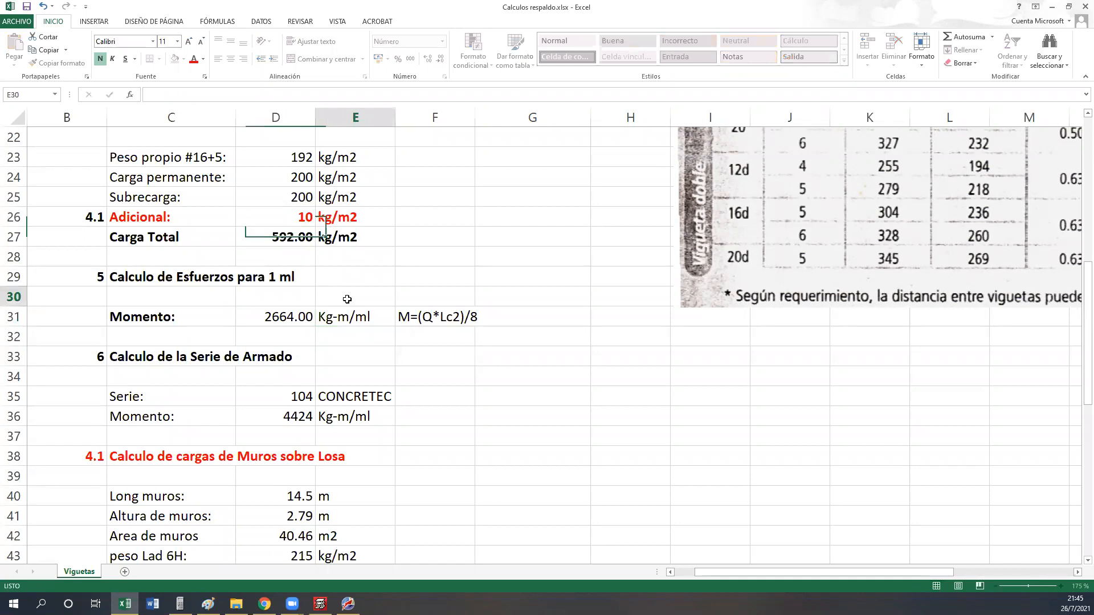
left_click(288, 220)
type("0")
left_click(370, 242)
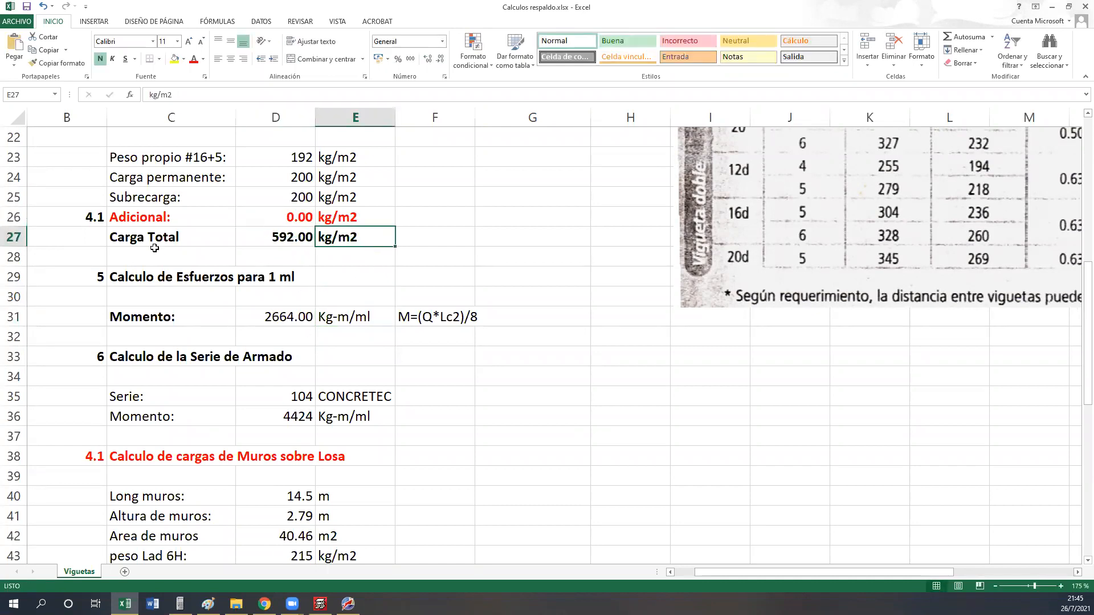
left_click_drag(75, 217, 335, 217)
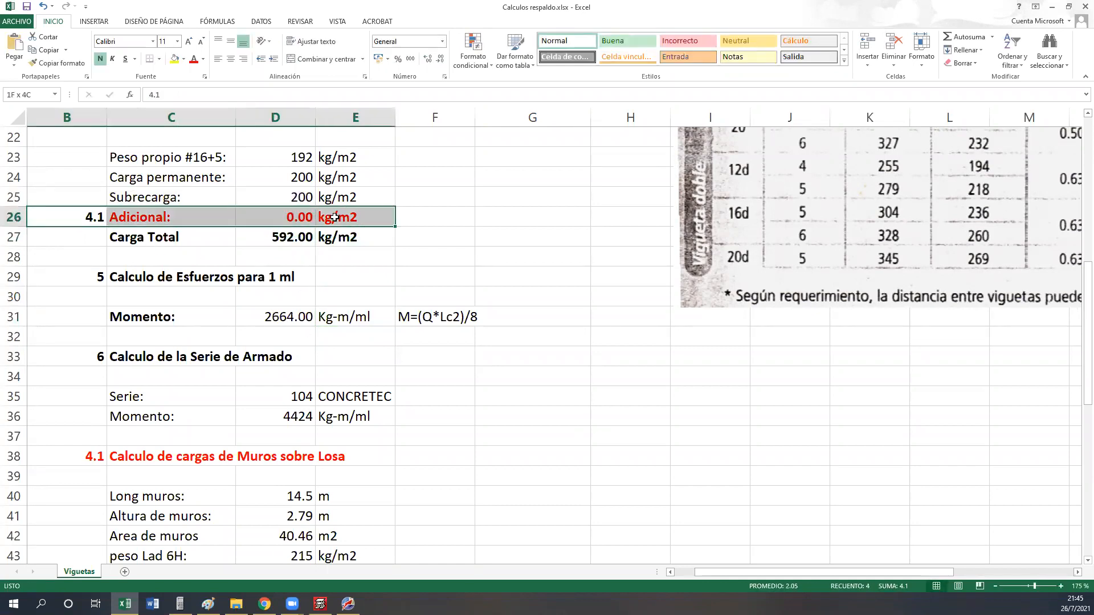
left_click(363, 259)
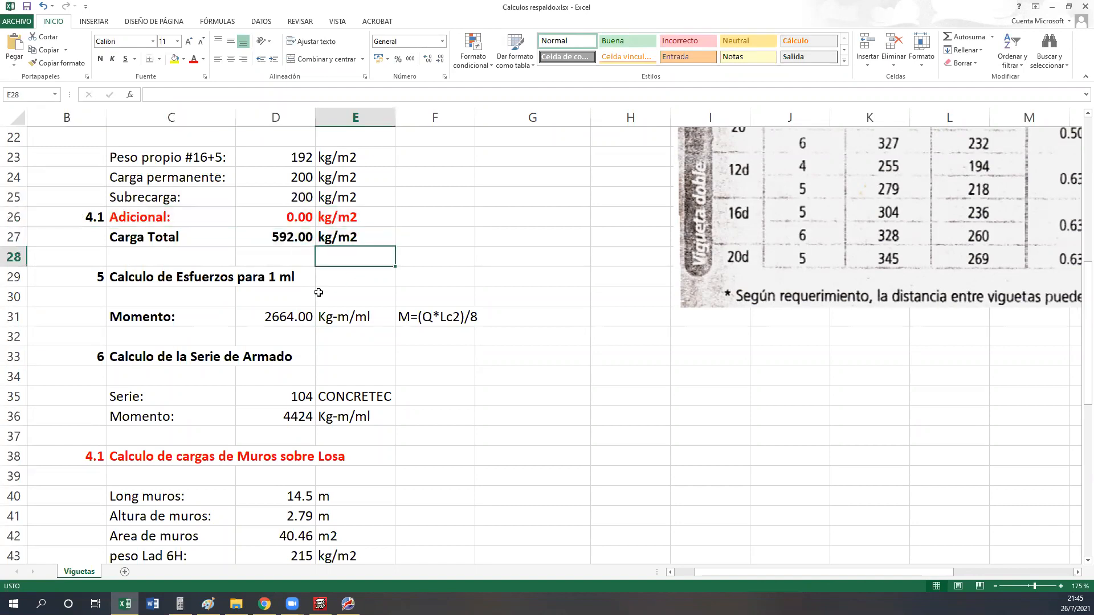
Label the catalogue table's admissible moments with the unit Kg-m/ml in cell P8, above the table.
left_click(278, 319)
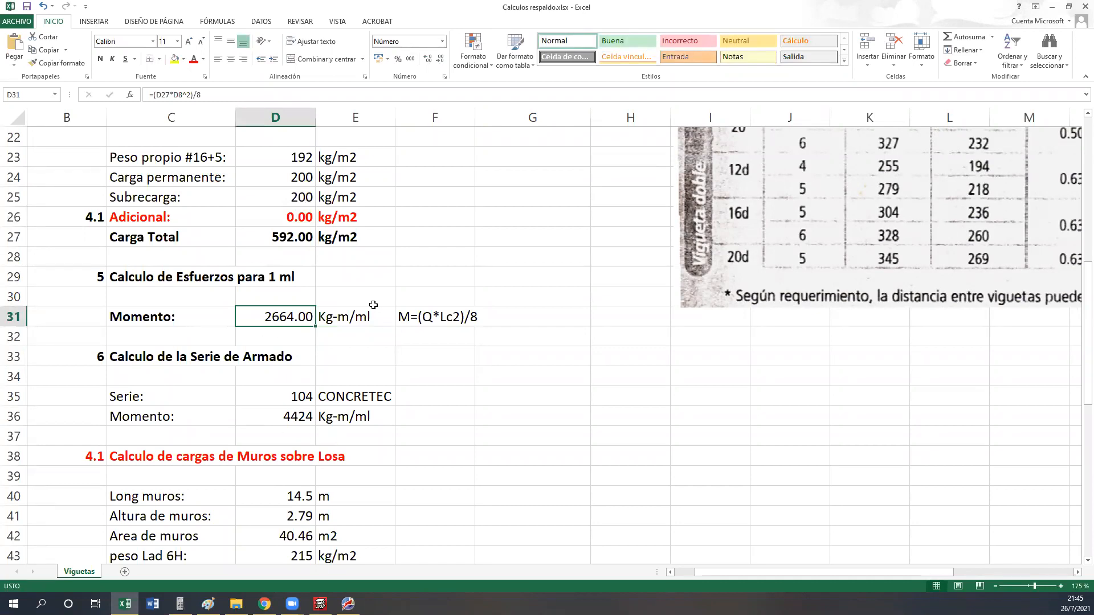
left_click_drag(746, 573, 867, 571)
scroll(761, 404, "up", 5)
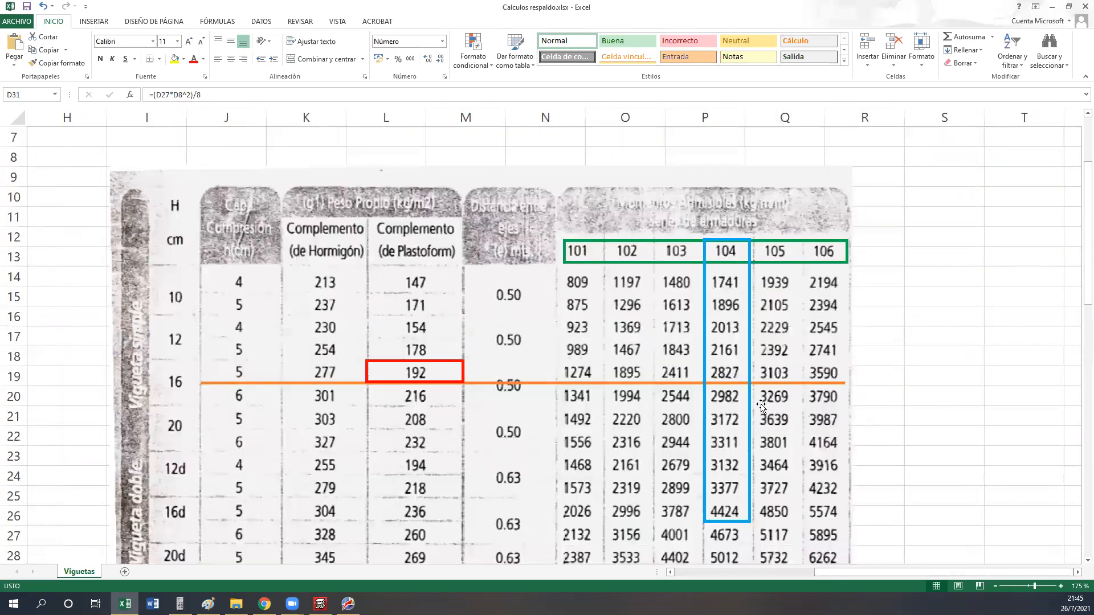
left_click(681, 157)
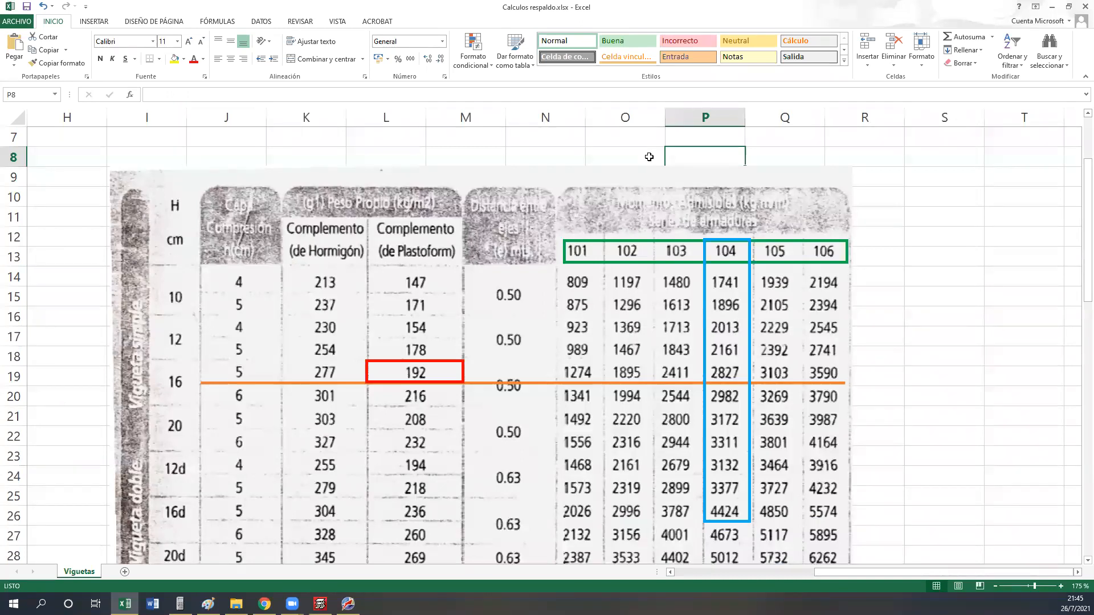
type("Kg")
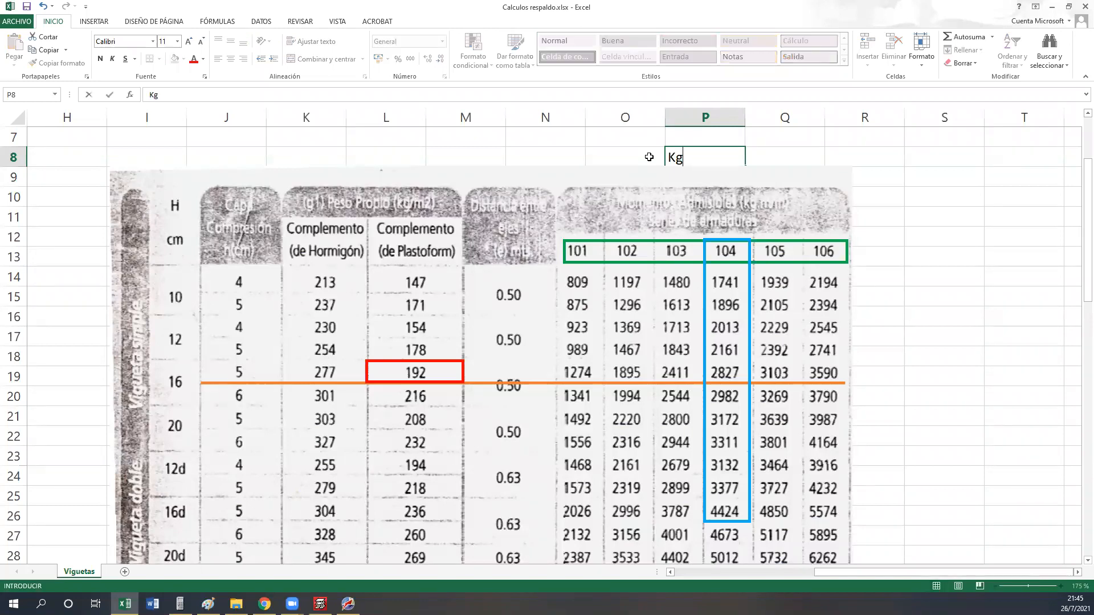
type("-m/ml")
key("Return")
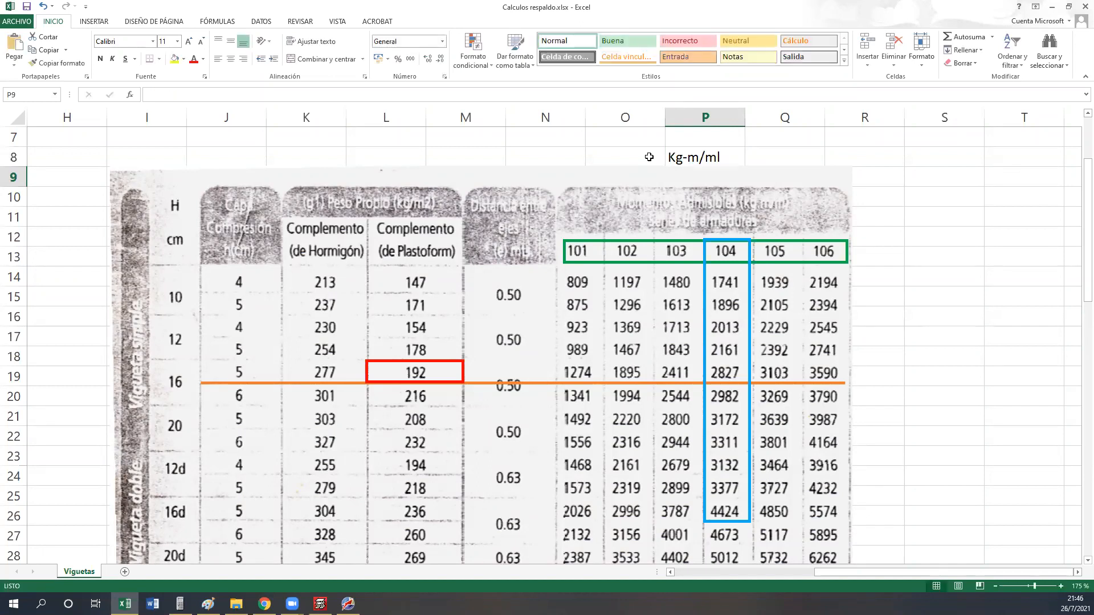
Merge and center the Kg-m/ml label across cells O8 to Q8 and add a border around it.
left_click_drag(613, 154, 789, 157)
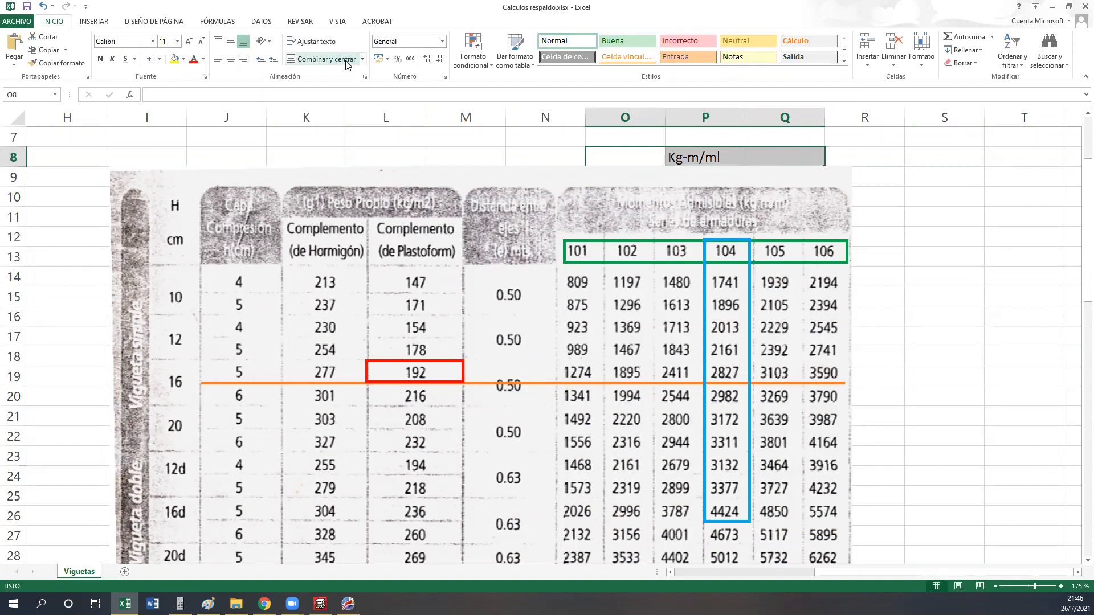
left_click(328, 59)
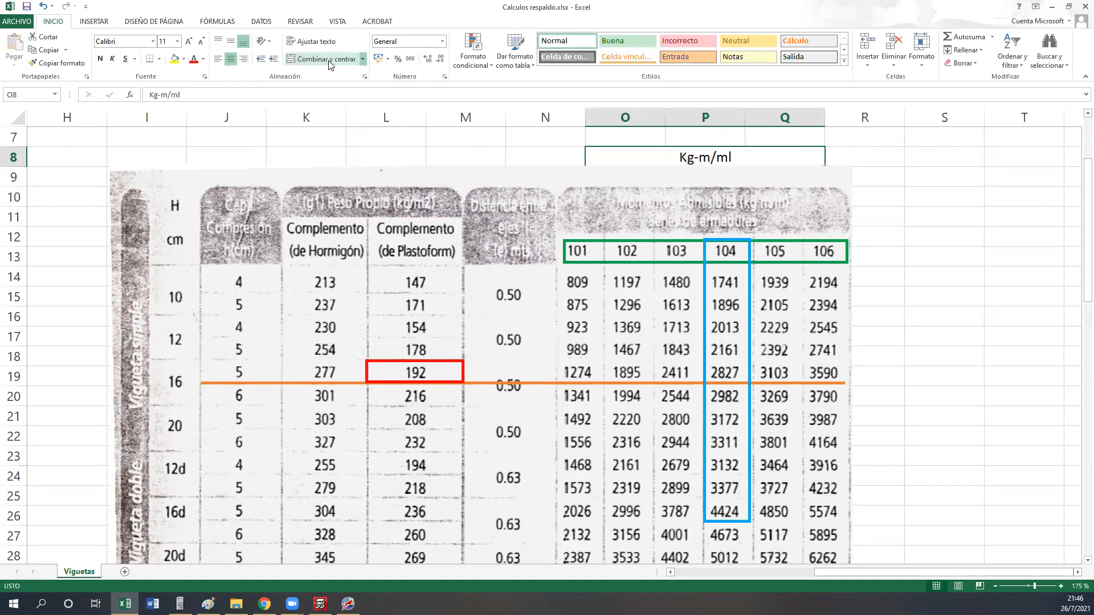
left_click(159, 58)
left_click(180, 183)
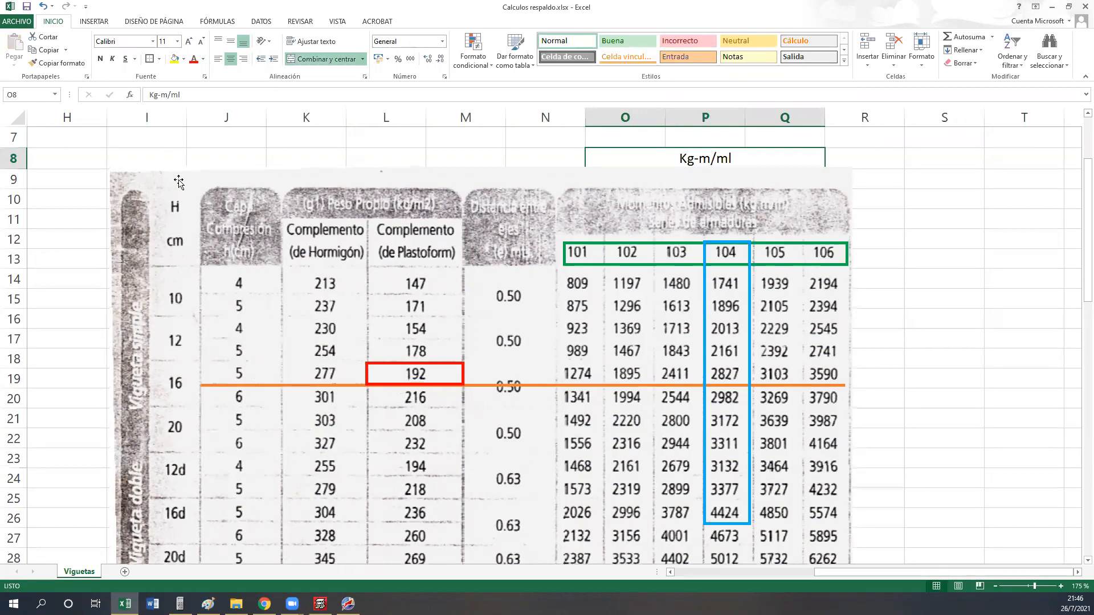
left_click(425, 142)
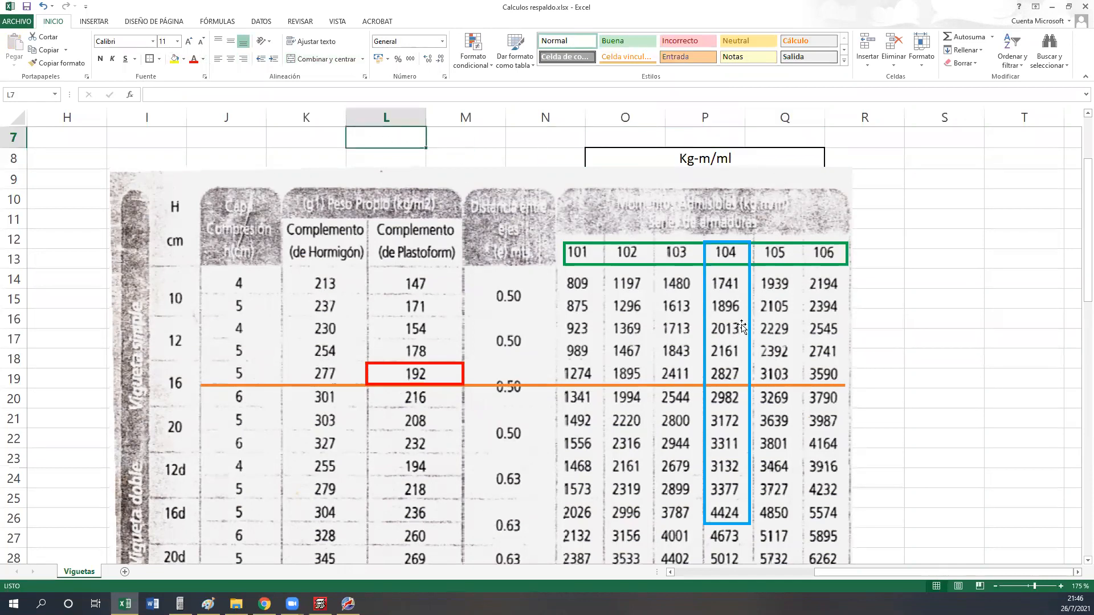
Move the blue box from the 104 column out of the table and fit the green box around series 101 to 106.
left_click_drag(749, 310, 1016, 310)
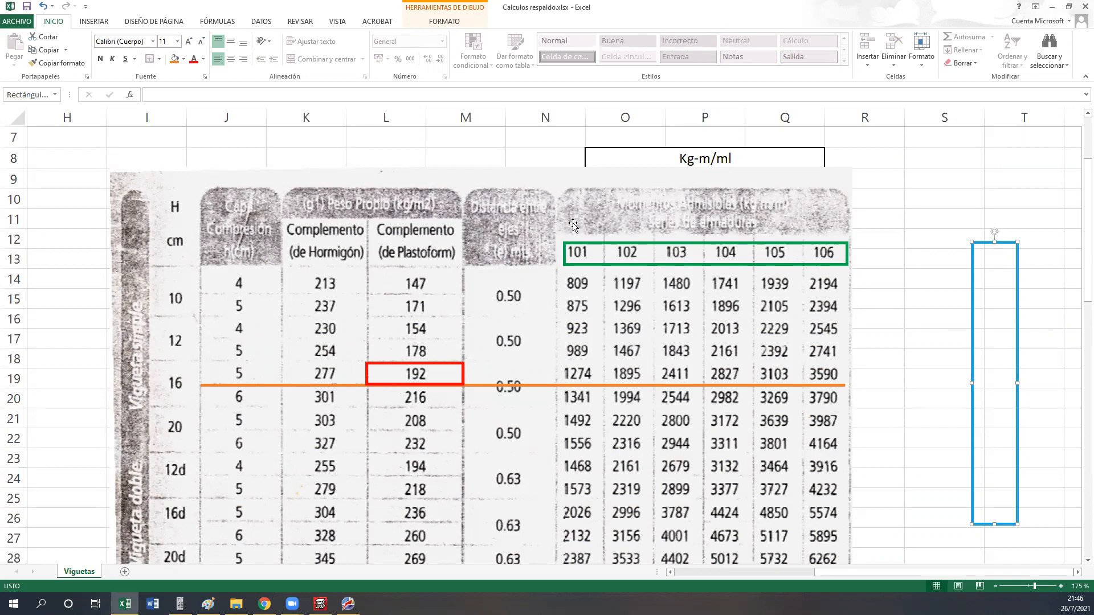
left_click(789, 245)
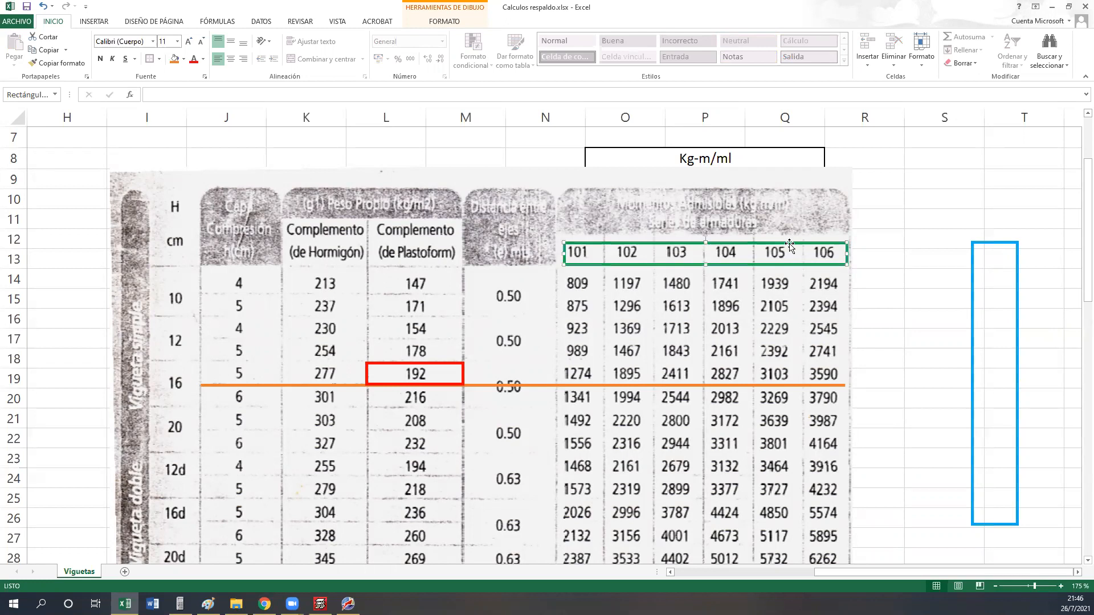
left_click_drag(569, 255, 561, 254)
left_click_drag(702, 241, 701, 239)
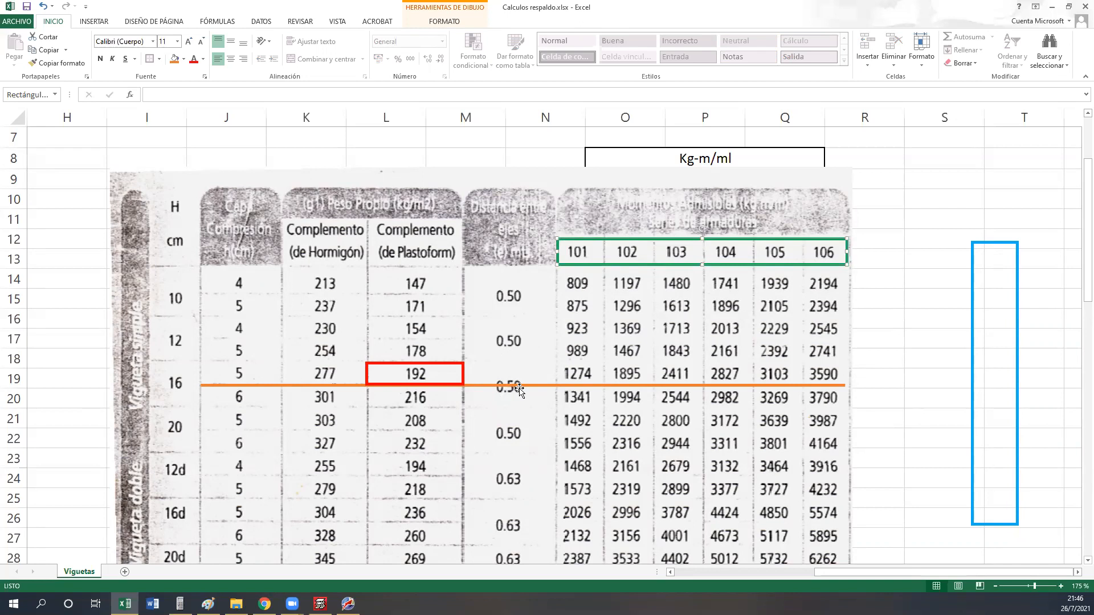
left_click_drag(848, 251, 851, 251)
left_click(997, 242)
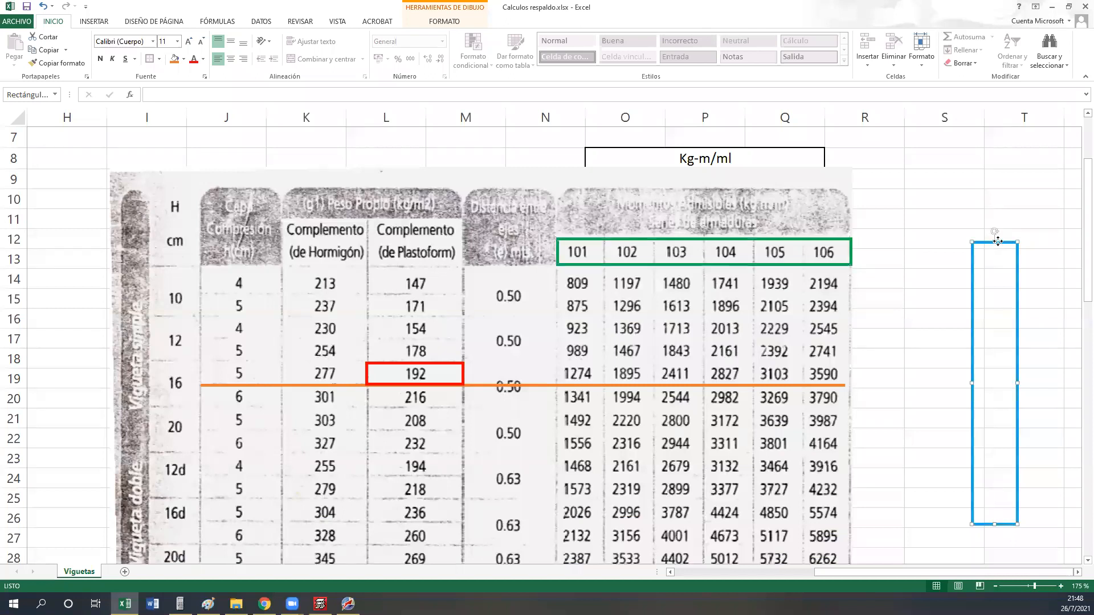
Highlight the calculated moment in cell D31 with bold red text and a yellow fill.
left_click_drag(892, 572, 843, 572)
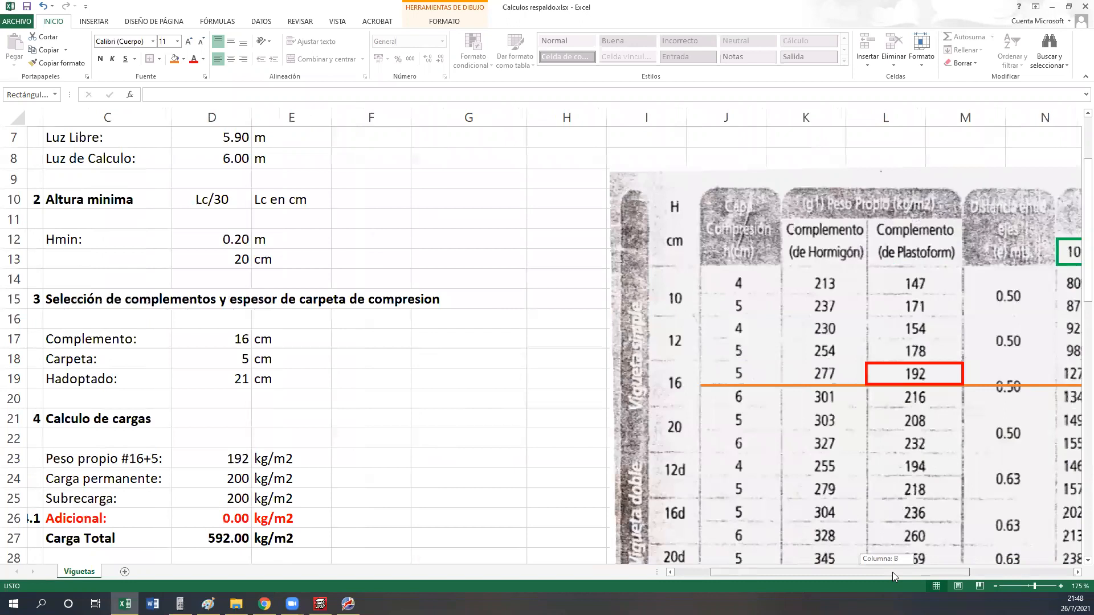
scroll(198, 420, "down", 3)
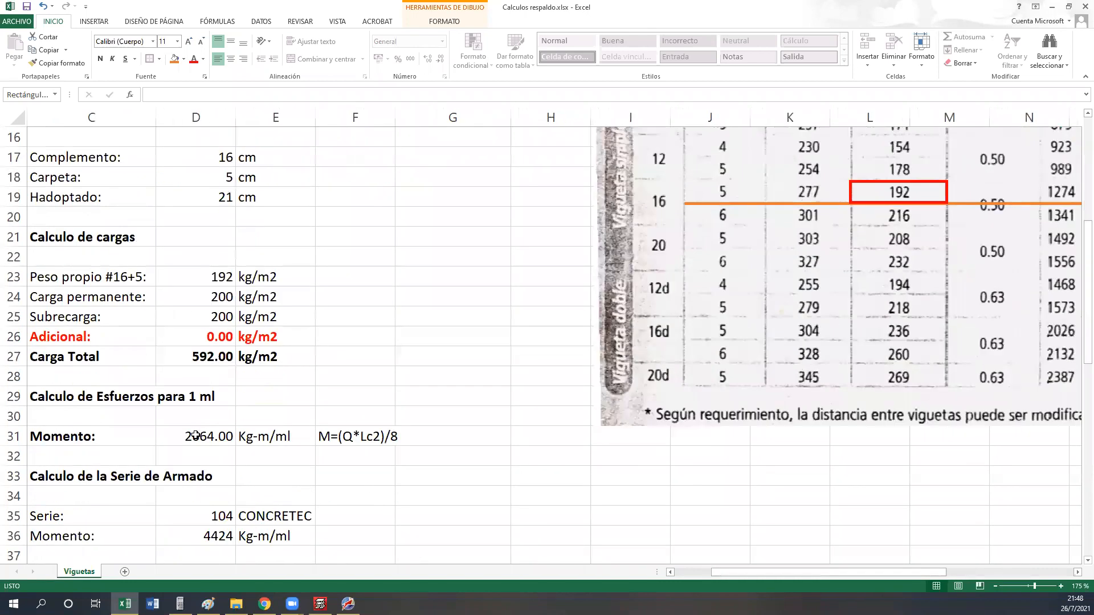
left_click(195, 436)
left_click(101, 58)
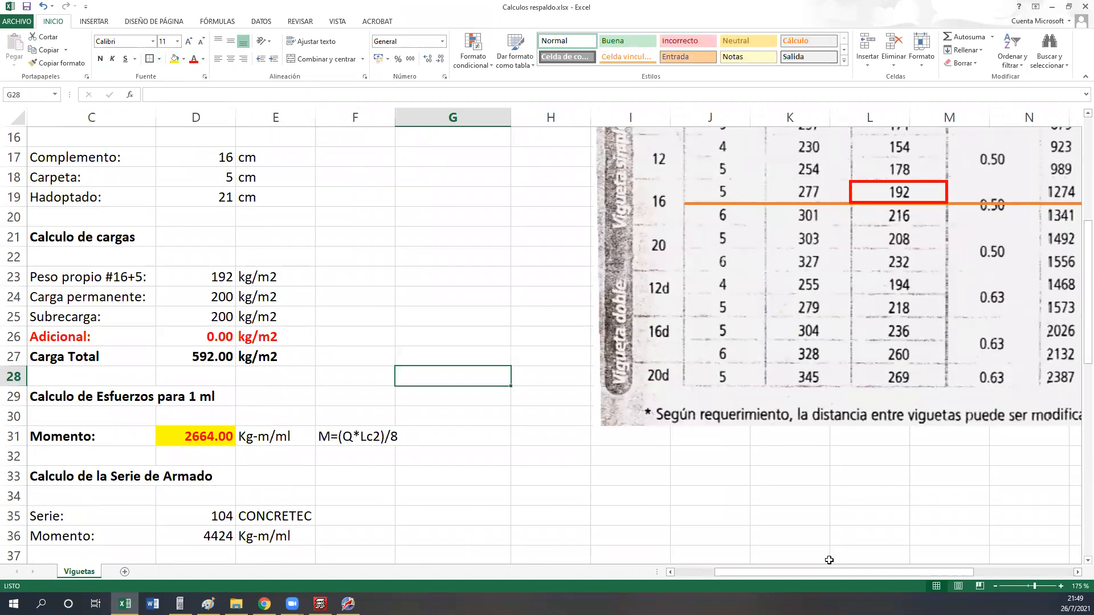
Move the blue box over the catalogue's series 101 column and shorten it to end at the 16+5 row.
left_click_drag(972, 571, 1072, 571)
scroll(915, 437, "up", 1)
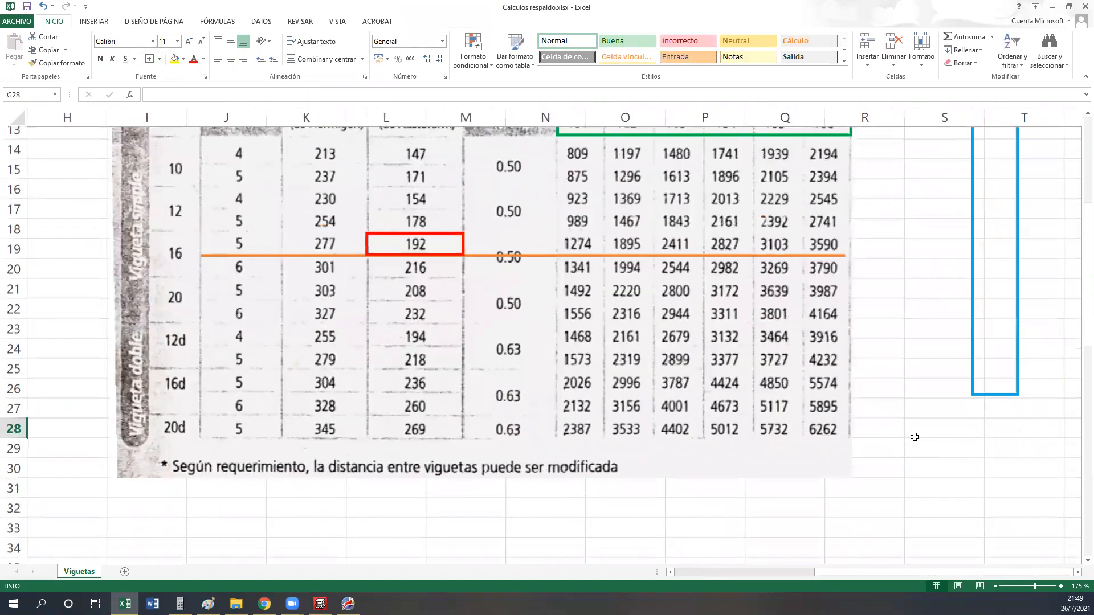
scroll(914, 437, "up", 2)
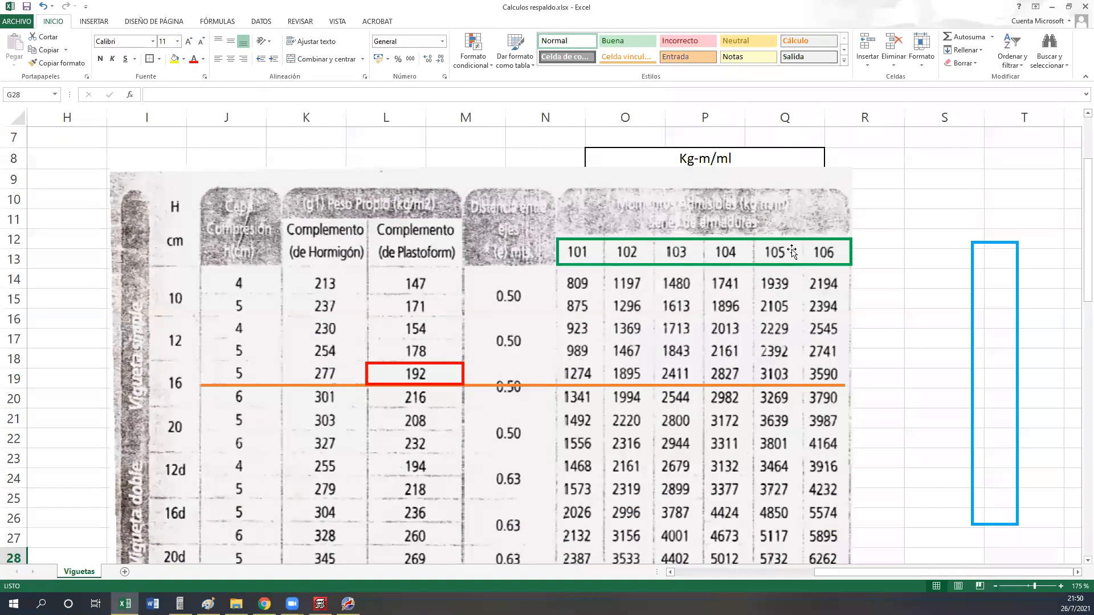
left_click_drag(969, 486, 557, 480)
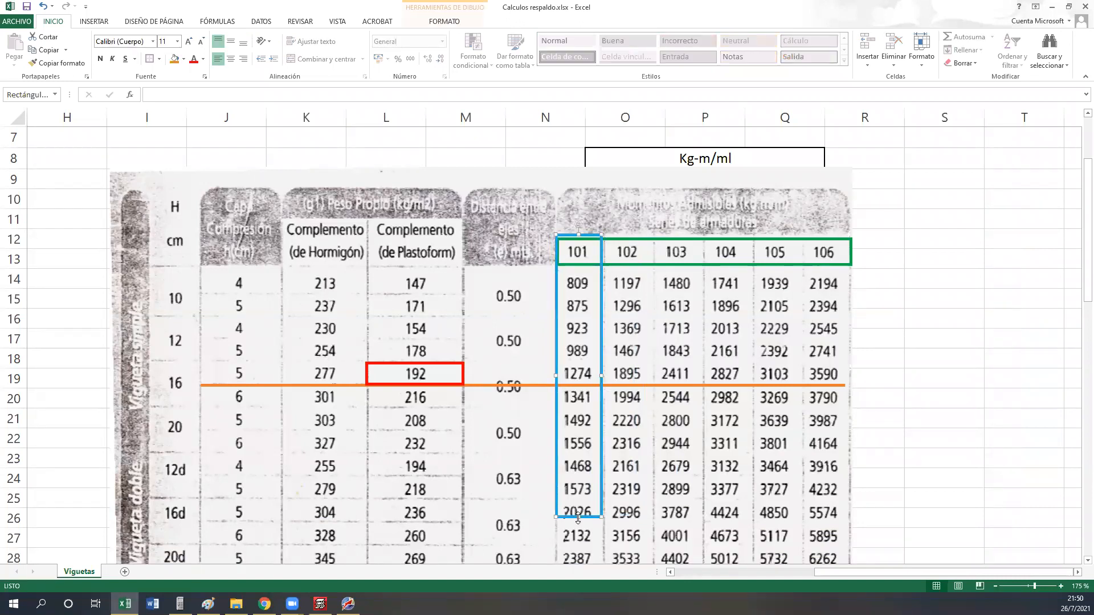
left_click_drag(578, 518, 577, 387)
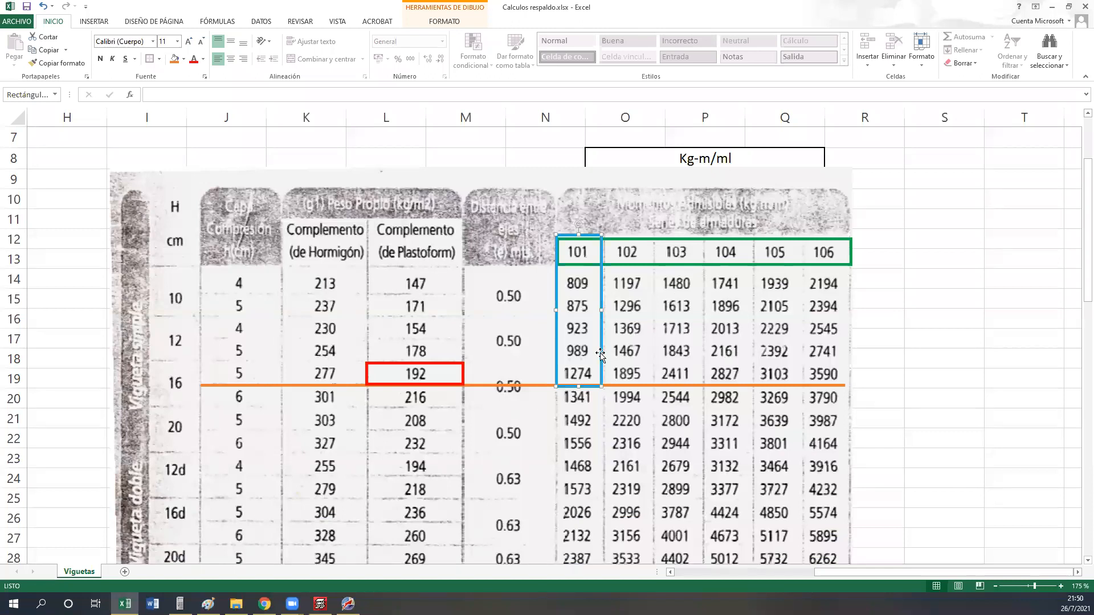
Shift the blue box across the series 102 column and on to series 103, ending at the 16+5 row.
left_click_drag(606, 354, 650, 351)
key("Right")
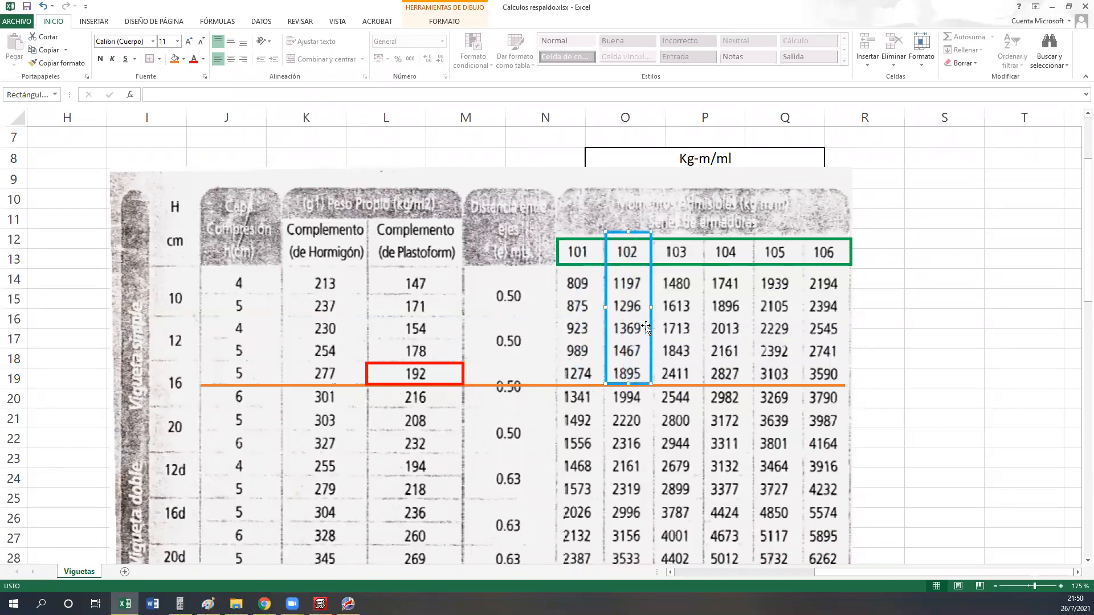
left_click_drag(626, 230, 626, 234)
left_click_drag(650, 373, 700, 374)
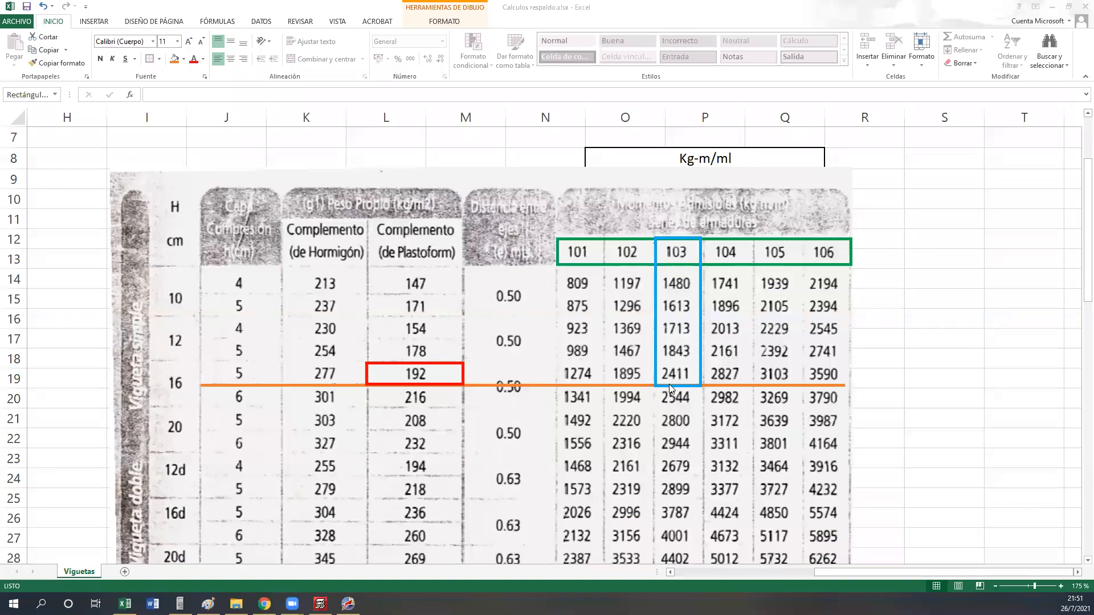
Check the calculated moment in D31 against the catalogue and move the blue box onto the series 104 column.
left_click(838, 573)
left_click_drag(801, 572, 684, 571)
scroll(430, 533, "down", 3)
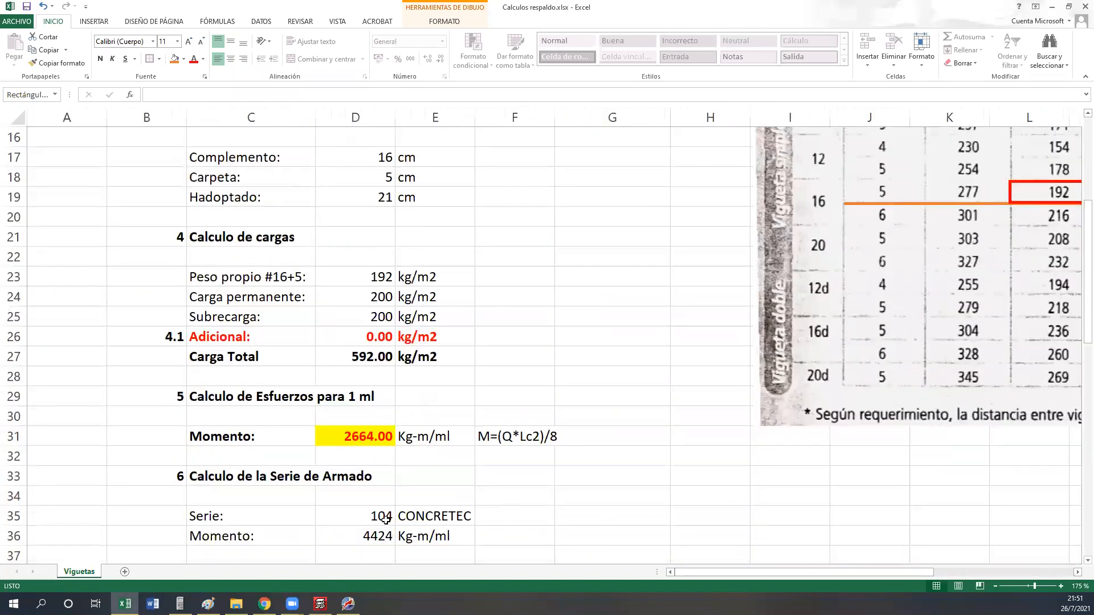
left_click(350, 438)
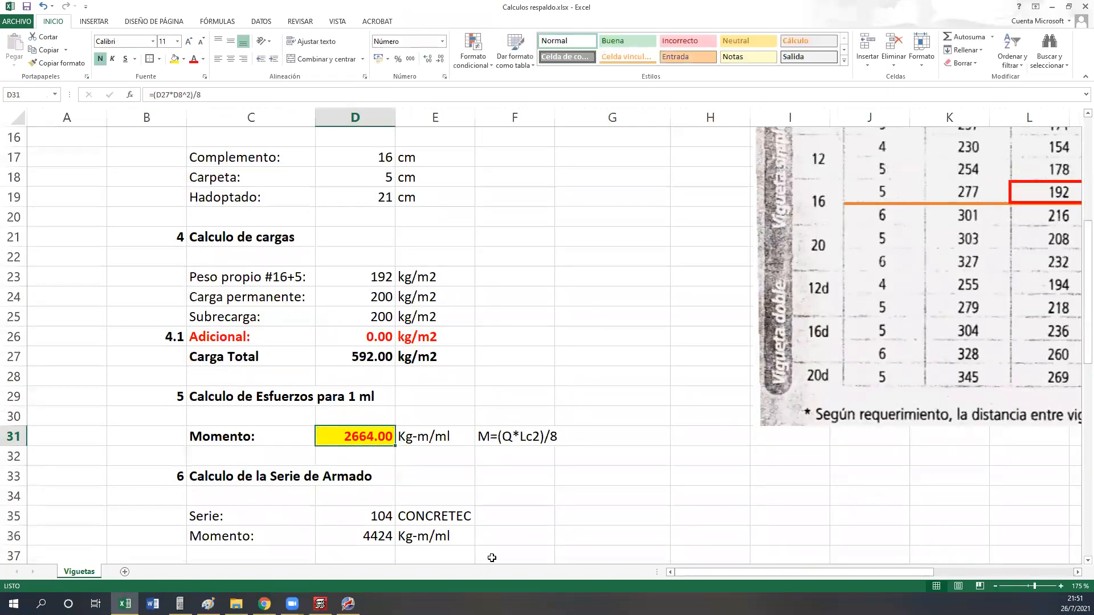
left_click(1077, 572)
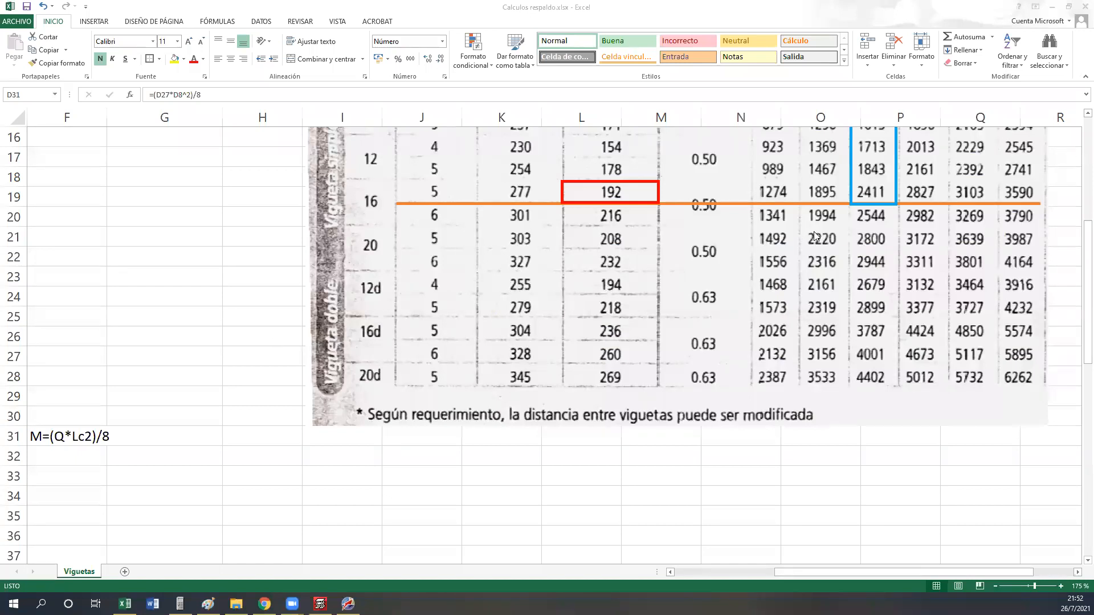
scroll(895, 436, "up", 5)
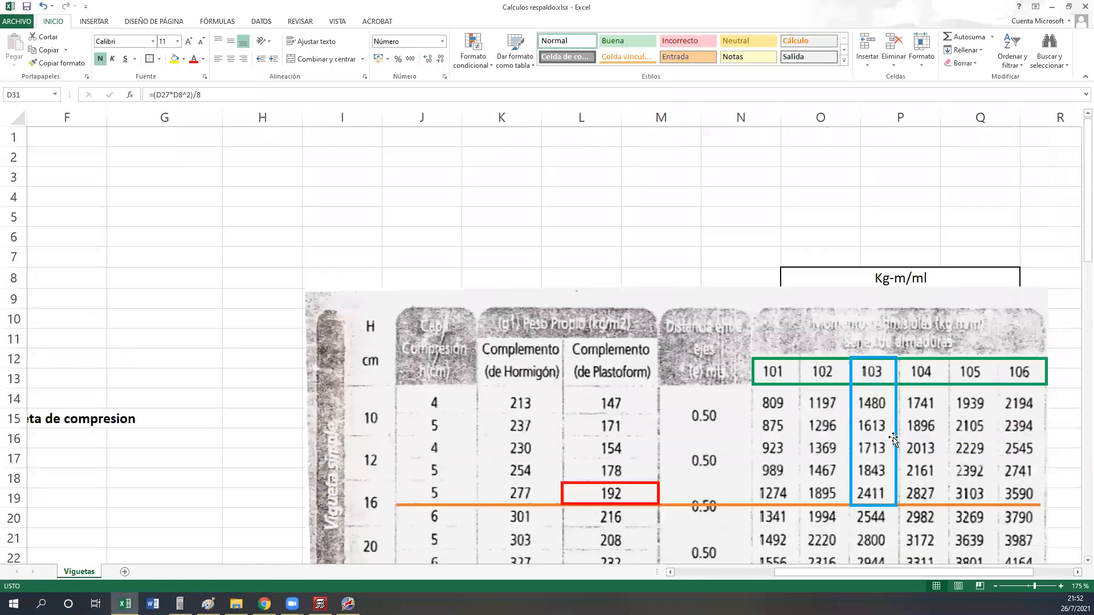
left_click(895, 490)
left_click_drag(895, 490, 943, 492)
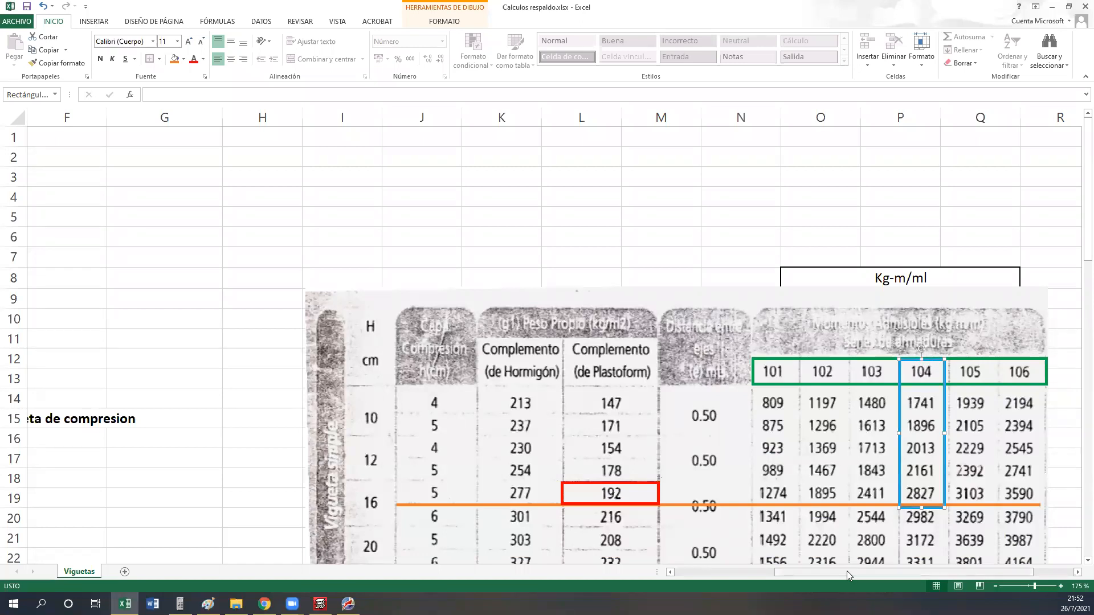
Set the admissible moment for series 104 in cell D36 to 2827.
left_click_drag(834, 571, 724, 572)
scroll(291, 473, "down", 4)
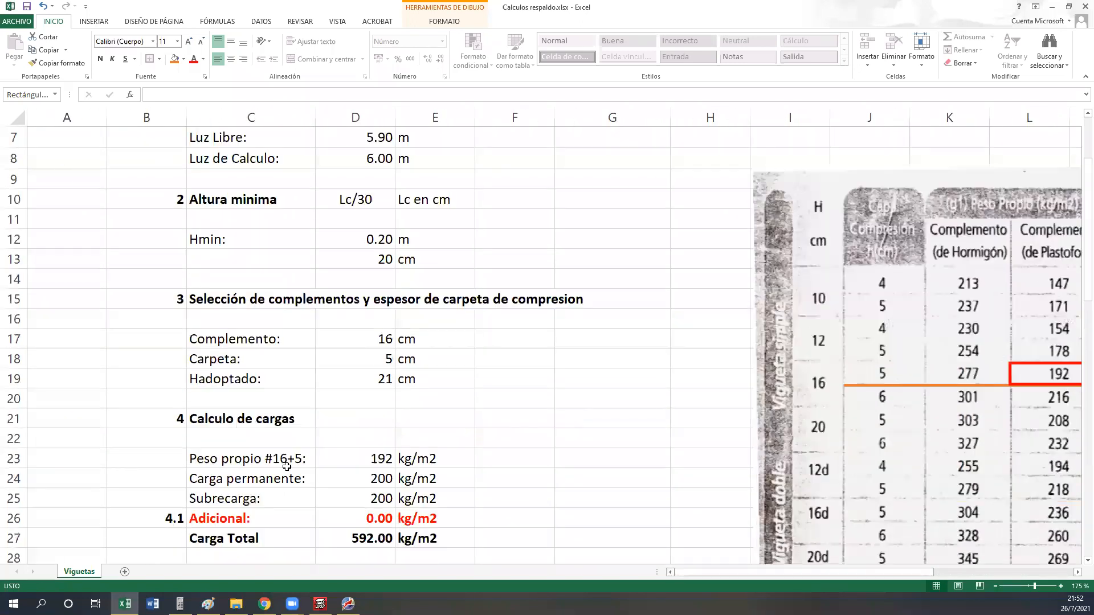
scroll(302, 490, "down", 2)
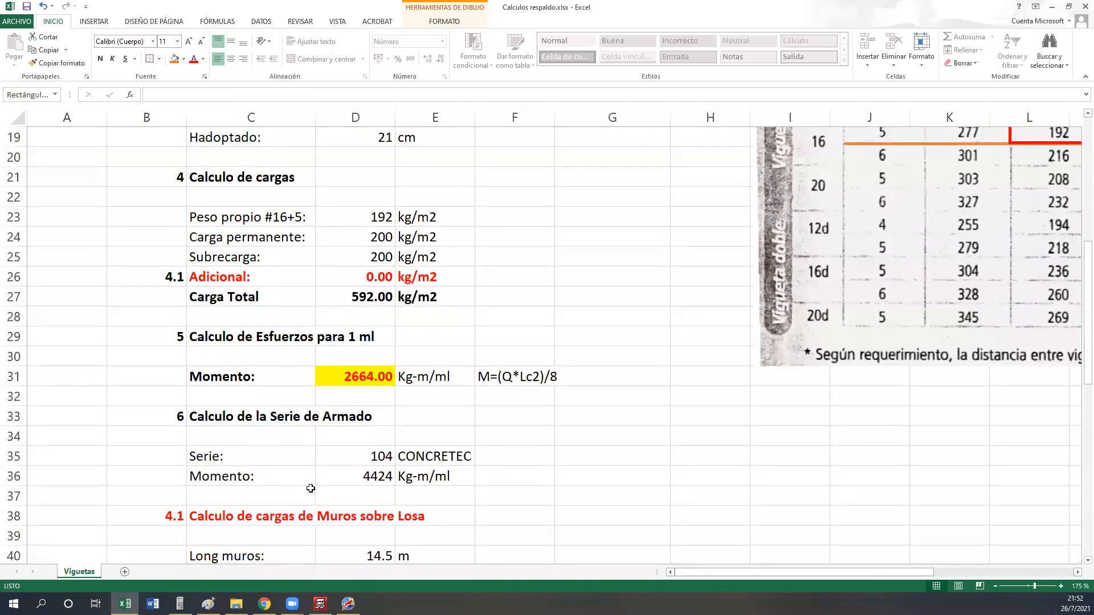
left_click(383, 456)
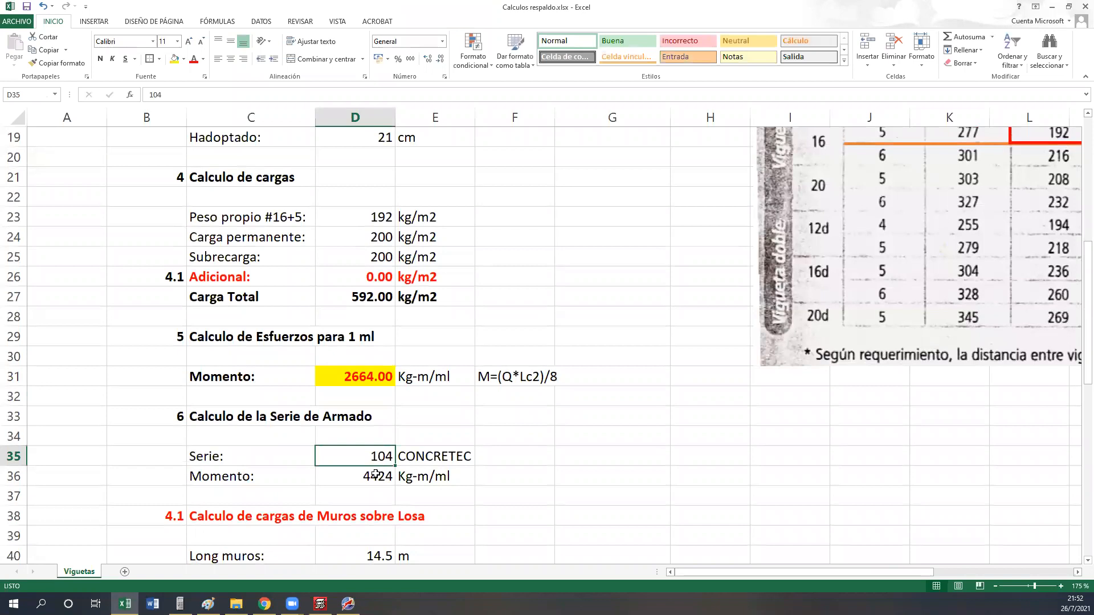
left_click(375, 476)
type("2827")
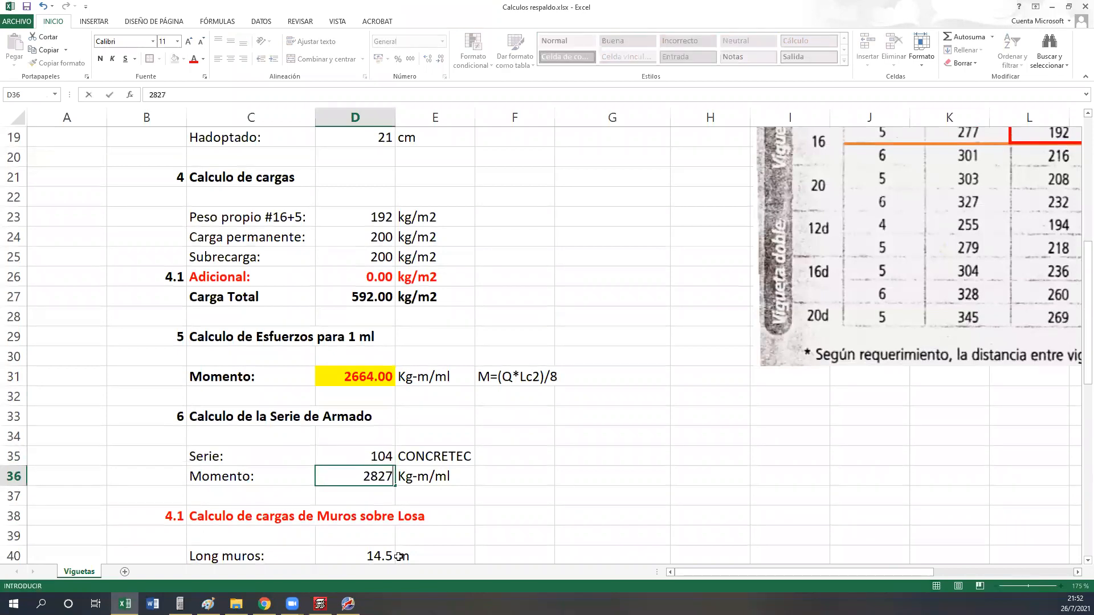
key("Return")
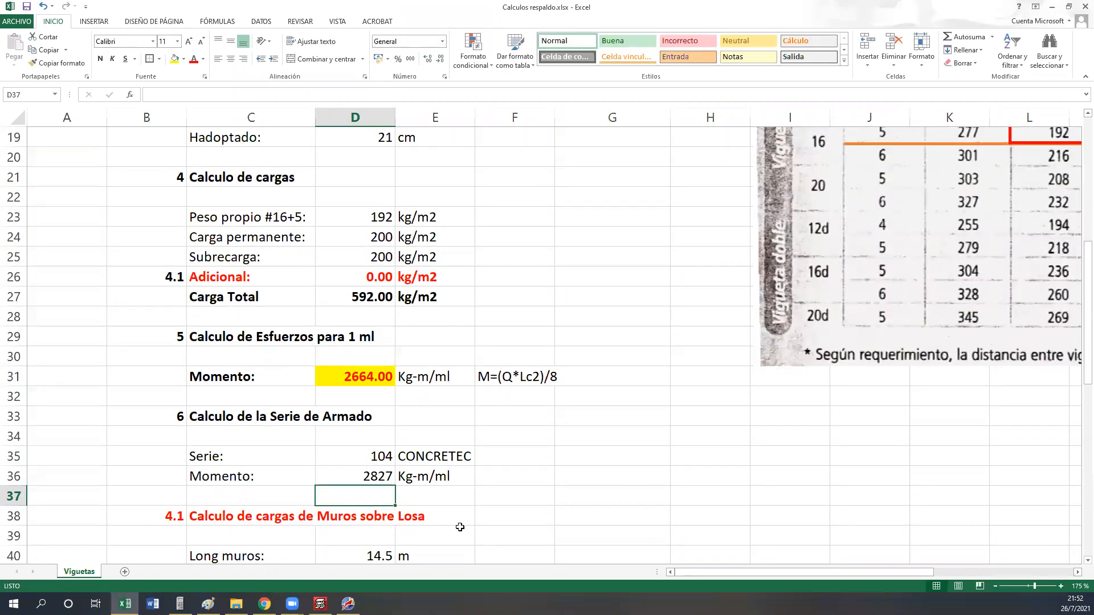
Make the 2827 moment in D36, the series number 104 and the CONCRETEC label bold.
left_click(356, 481)
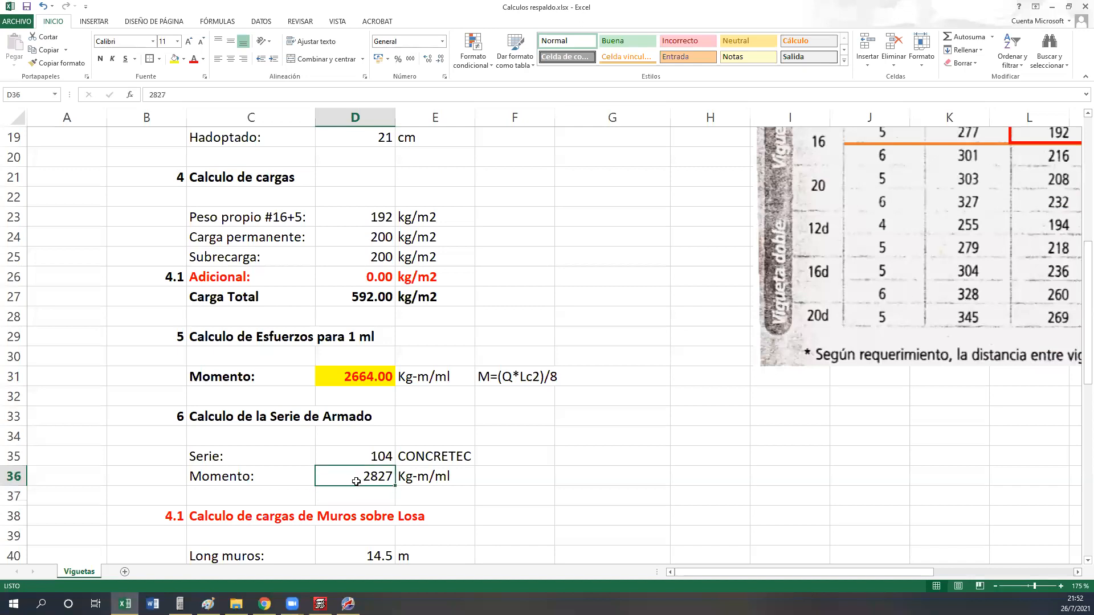
left_click(100, 59)
left_click_drag(367, 460, 421, 455)
left_click(100, 59)
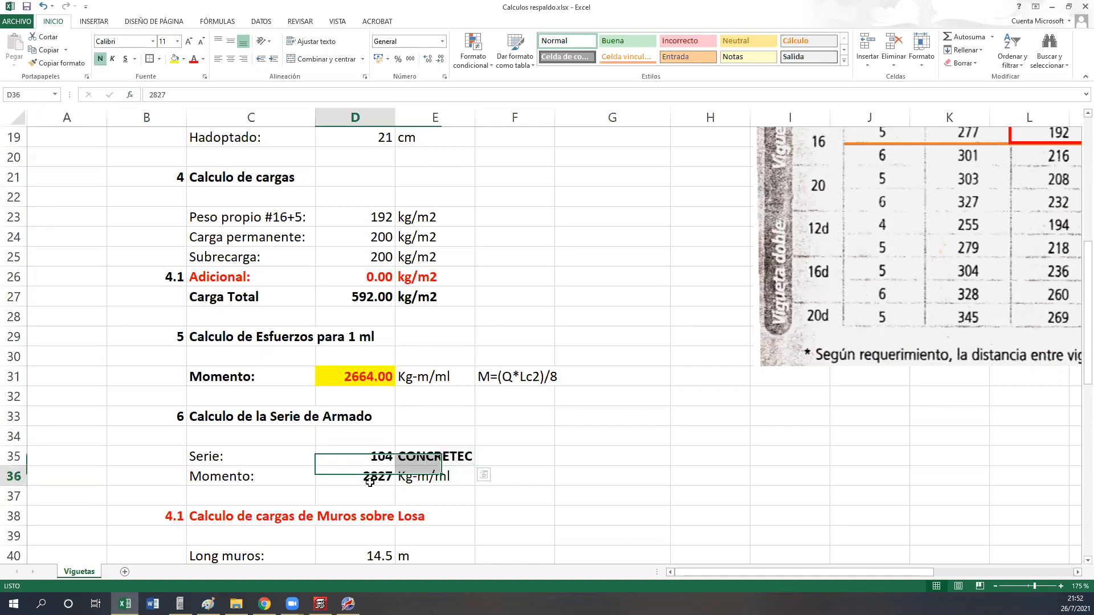
key("Down")
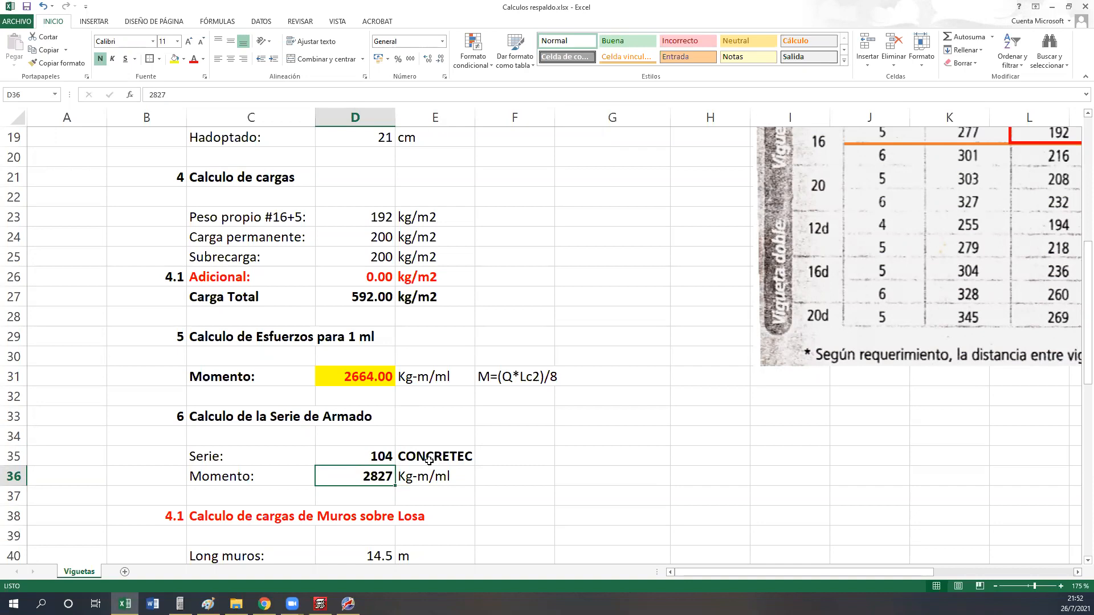
Review the complement height, topping thickness and additional load entered in the joist calculation.
scroll(429, 461, "up", 3)
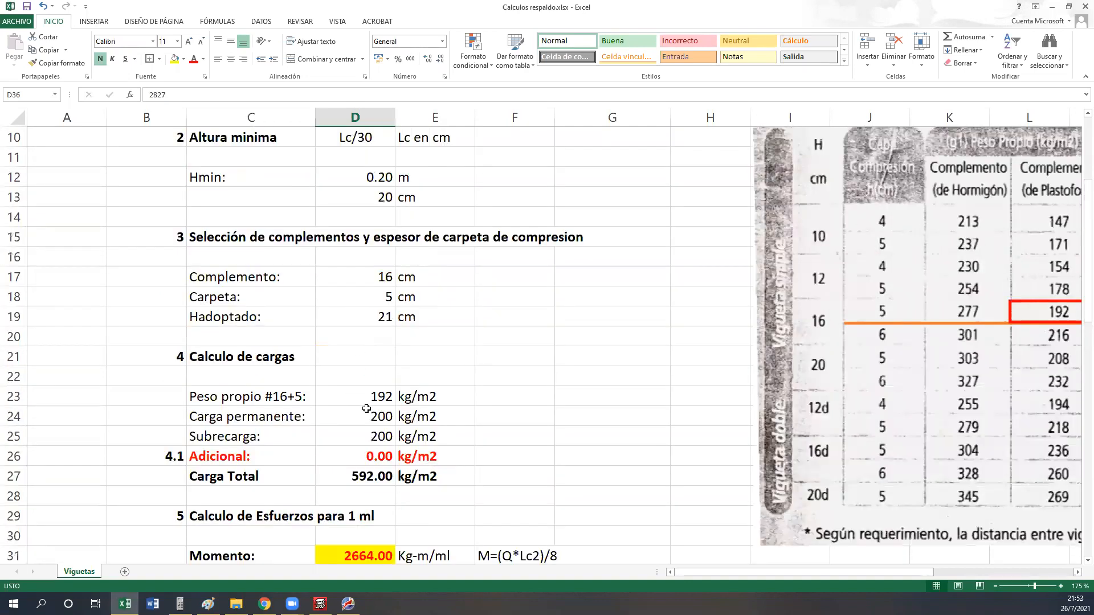
left_click(385, 277)
left_click(379, 296)
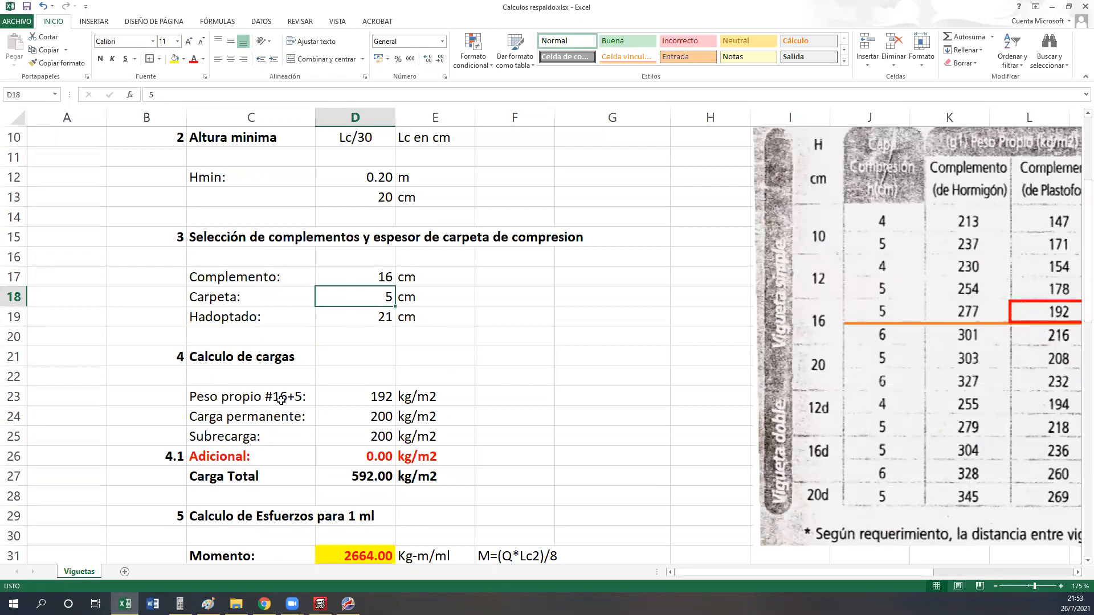
scroll(281, 399, "down", 4)
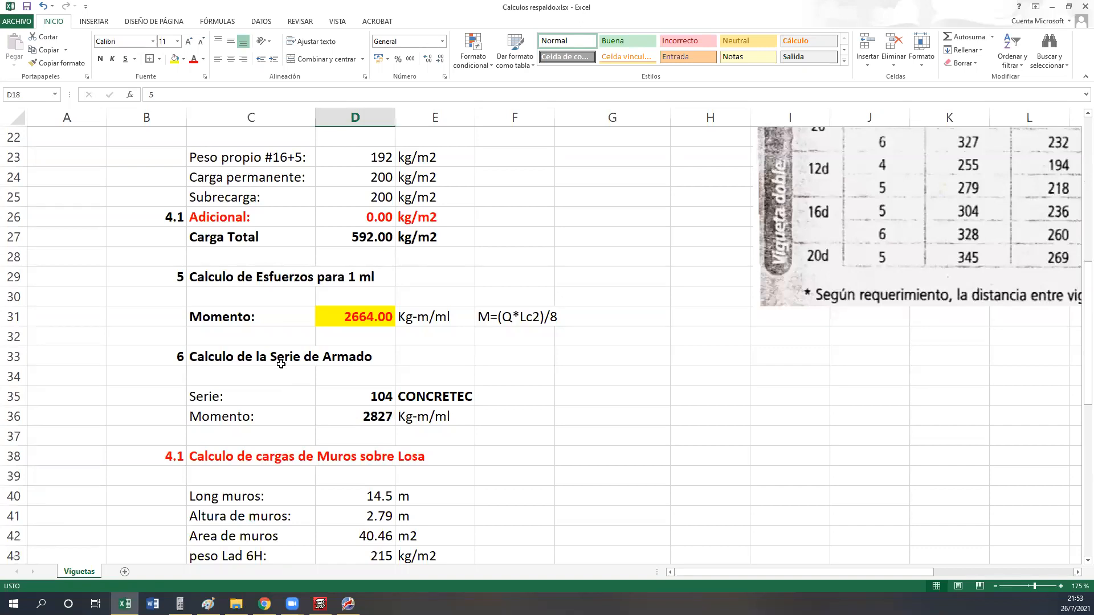
left_click(235, 223)
left_click(336, 220)
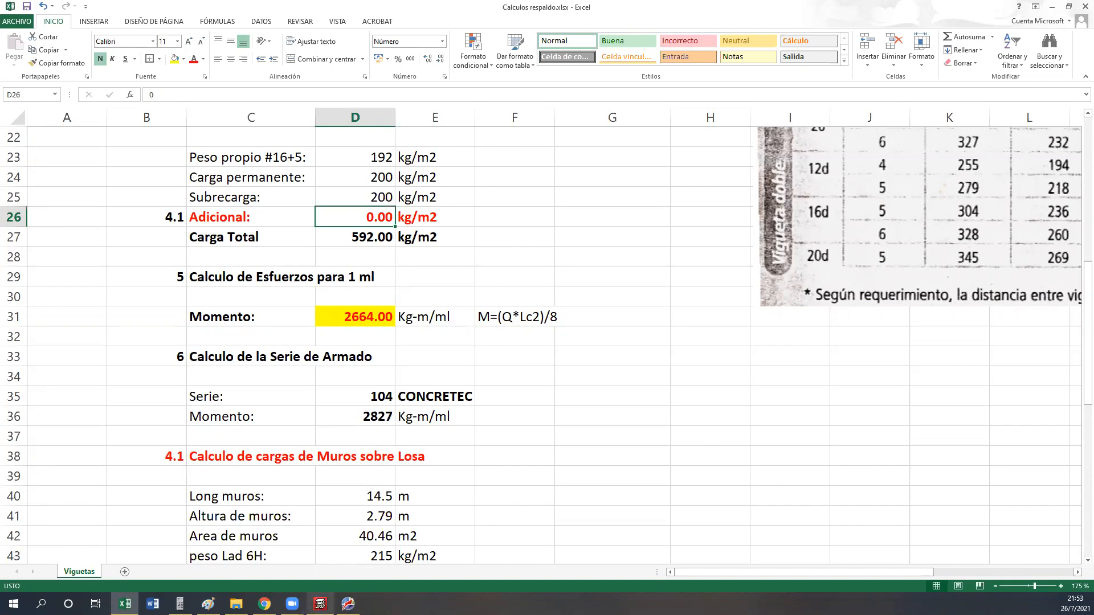
Switch to CYPECAD, close the Editar grupos dialog and start entering a new slab panel on Planta Baja.
mouse_move(348, 604)
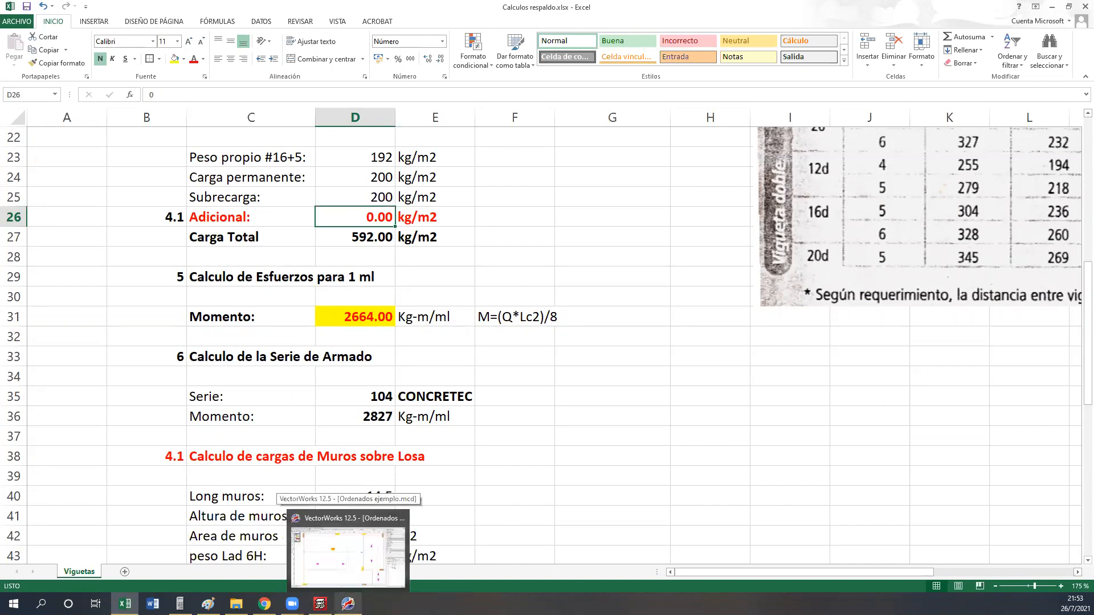
left_click(320, 604)
left_click(779, 90)
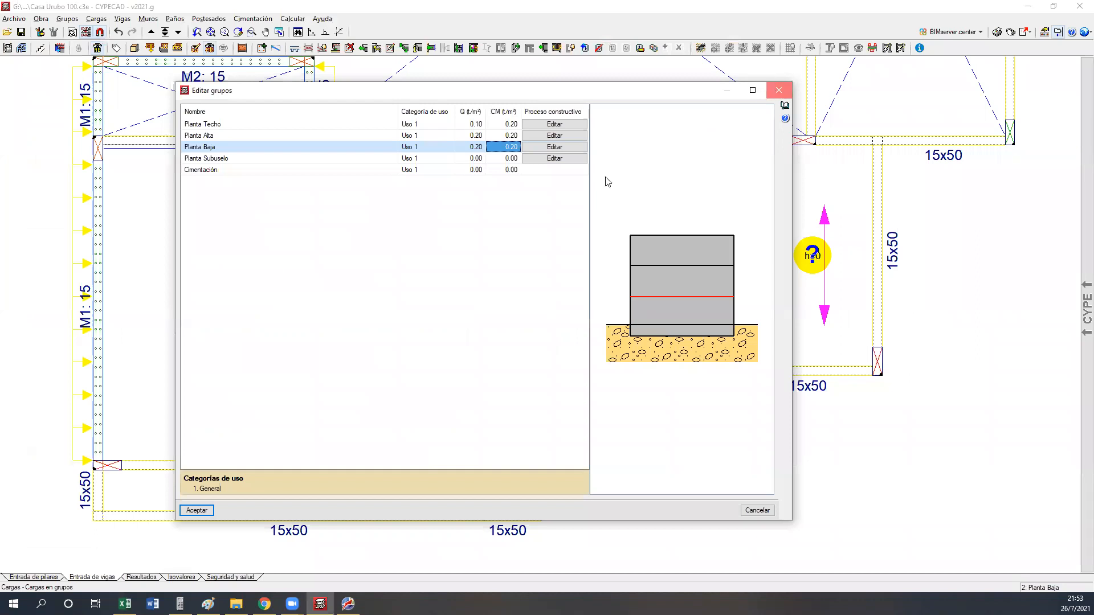
left_click(137, 578)
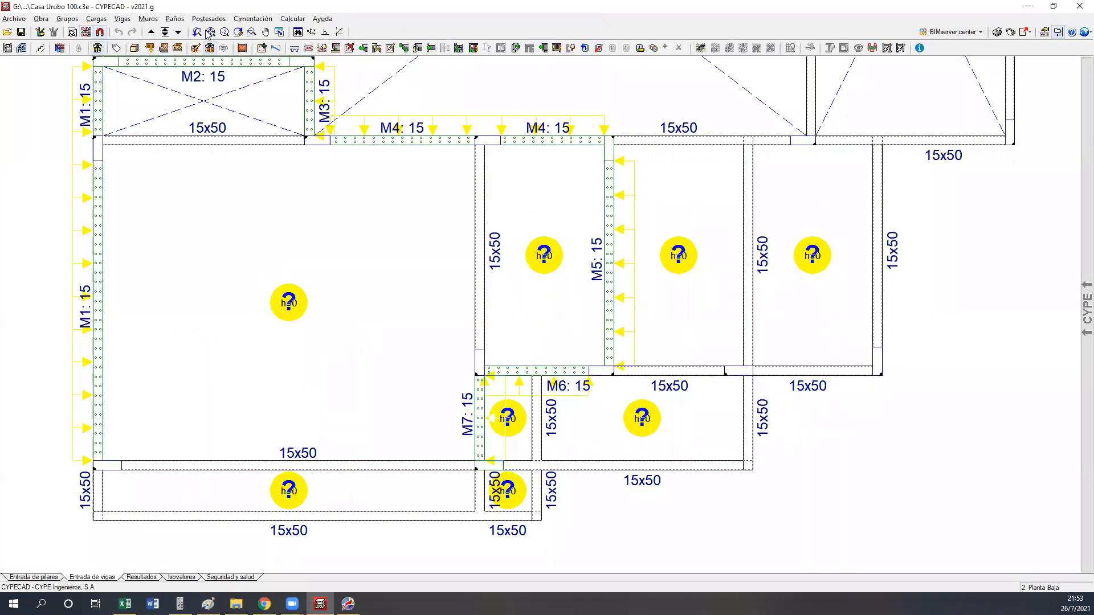
left_click(175, 19)
left_click(197, 32)
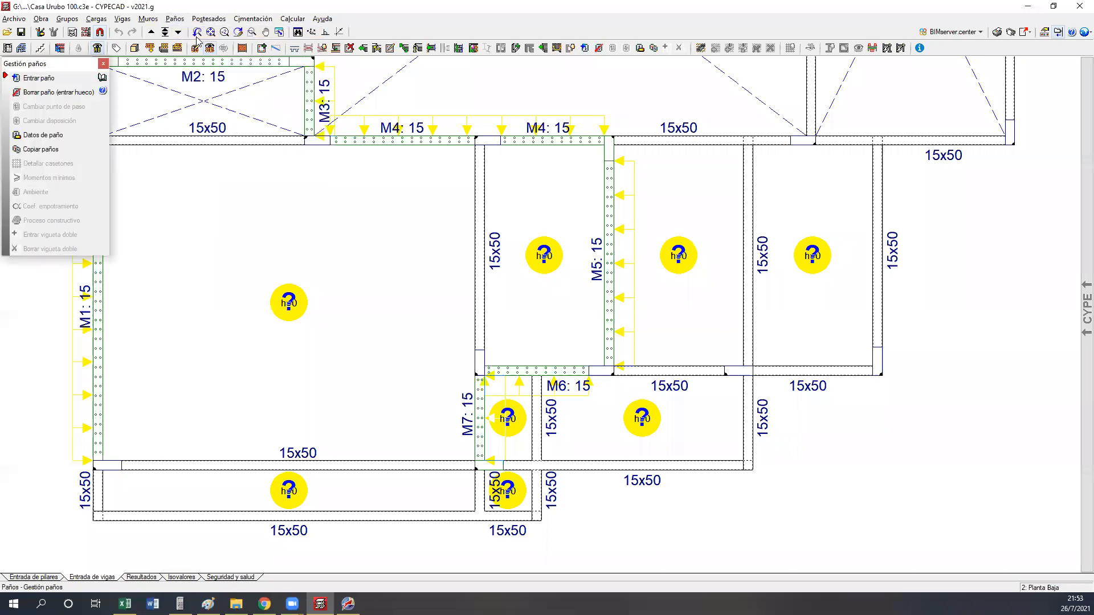
left_click(47, 78)
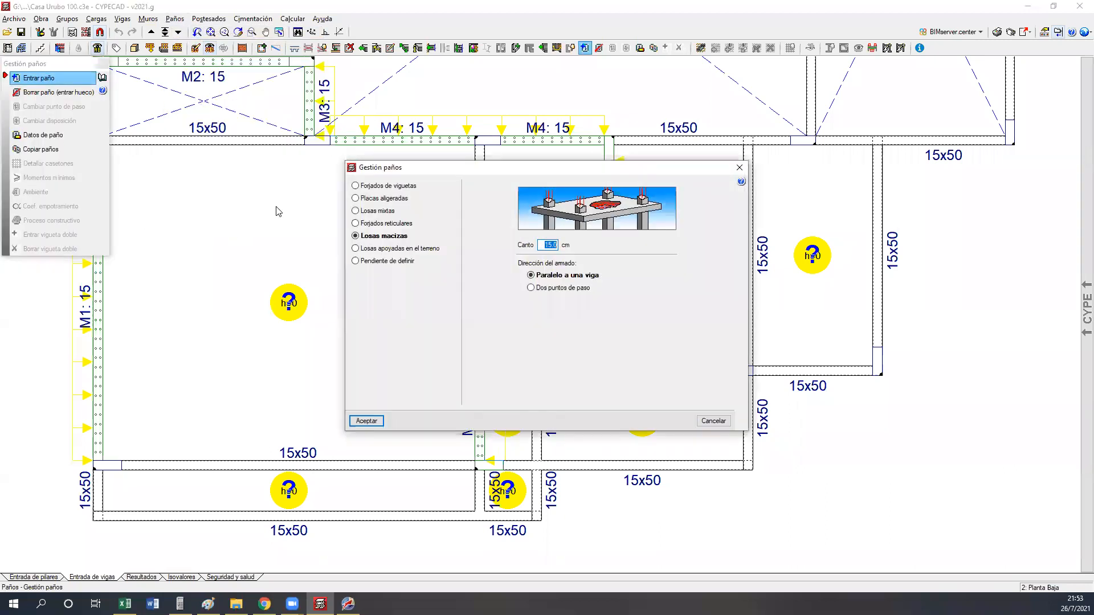
Choose Forjados de viguetas with concrete joists and create a new slab type with reference 16+5.
left_click_drag(353, 169, 127, 64)
left_click(122, 81)
left_click(302, 112)
left_click(298, 149)
type("16+5")
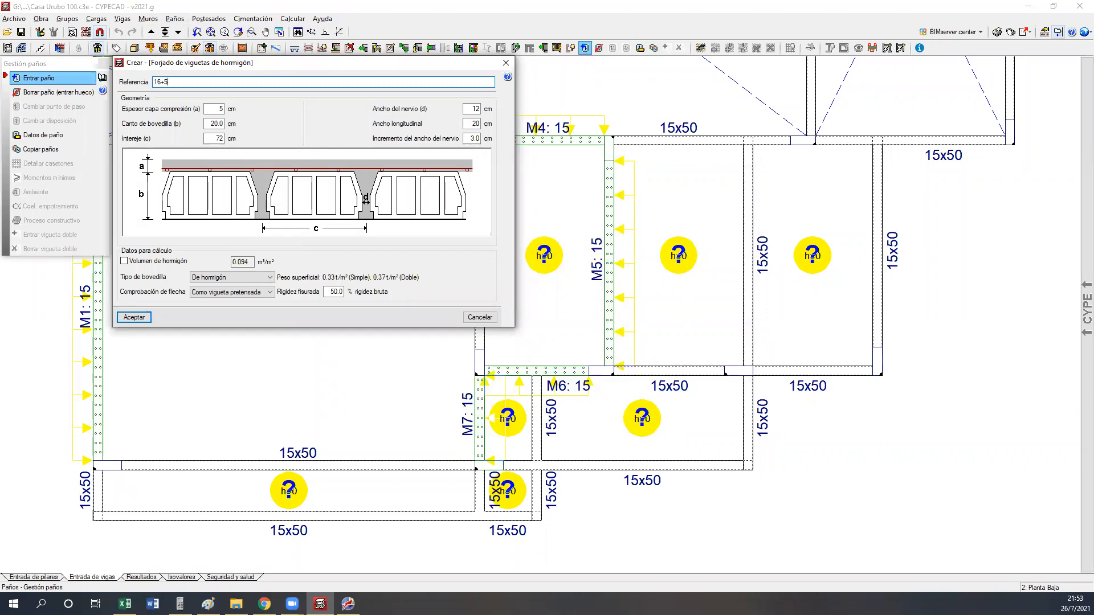
Set the 16+5 slab's block depth to 16 cm, joist spacing to 50 cm, rib width to 8 cm and longitudinal width to 50 cm.
key("Tab")
key("Tab")
type("16")
key("Tab")
type("50")
key("Tab")
type("8")
key("Tab")
type("50")
key("Tab")
key("Tab")
Set the concrete volume to 0.075 m³/m², the block type to Genérica, the surface weight to 0.192 t/m² and the cracked stiffness to 100%.
key("space")
key("Tab")
type("0.075")
key("Tab")
key("Down")
key("Tab")
type("0.192")
key("Tab")
key("Tab")
type("100")
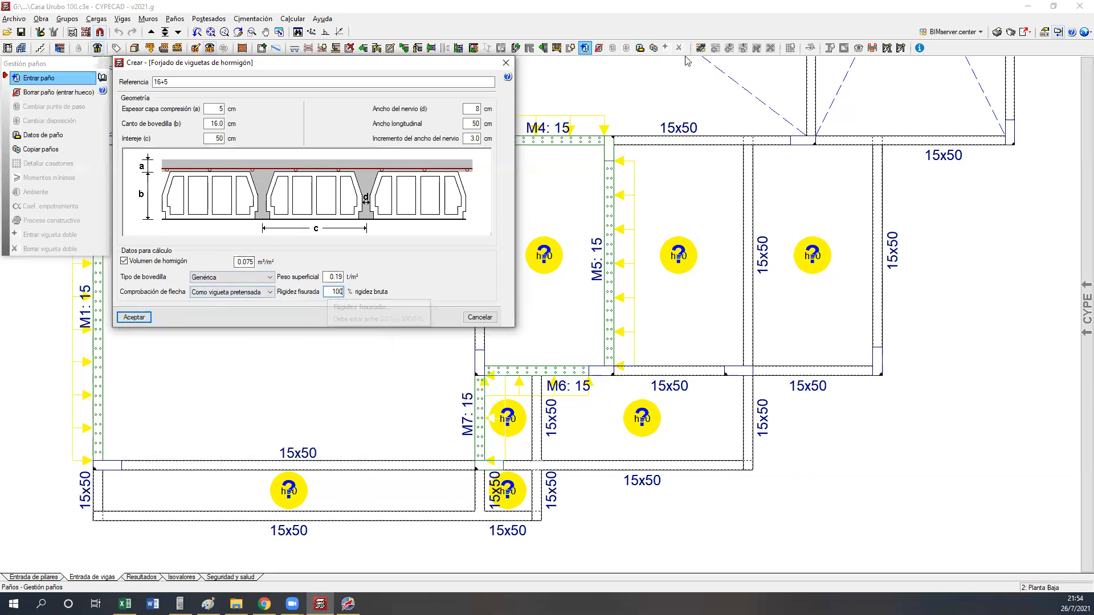
key("ctrl+2")
left_click_drag(418, 300, 110, 283, "ctrl")
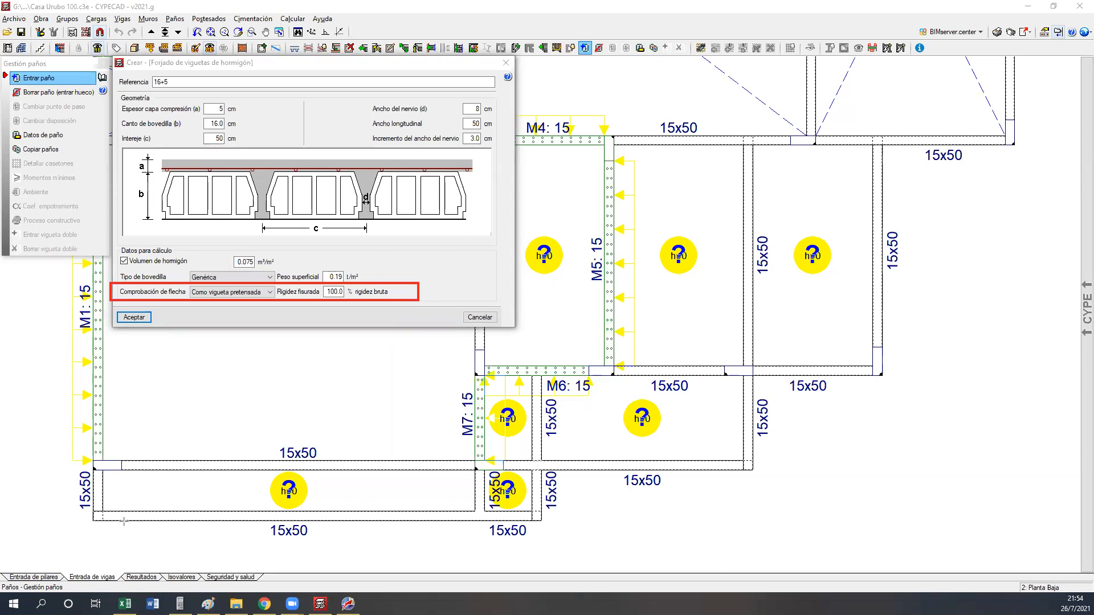
key("e")
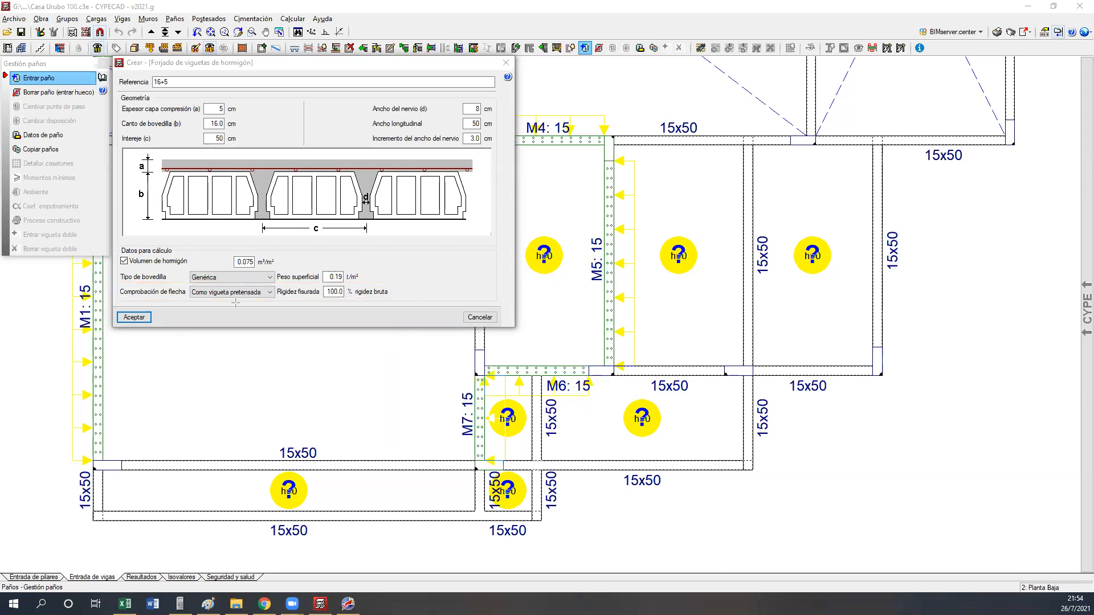
Save the 16+5 slab type and accept it for simple joists parallel to a beam, with a 5 cm entry into the beam.
left_click(135, 317)
double_click(295, 168)
type("5")
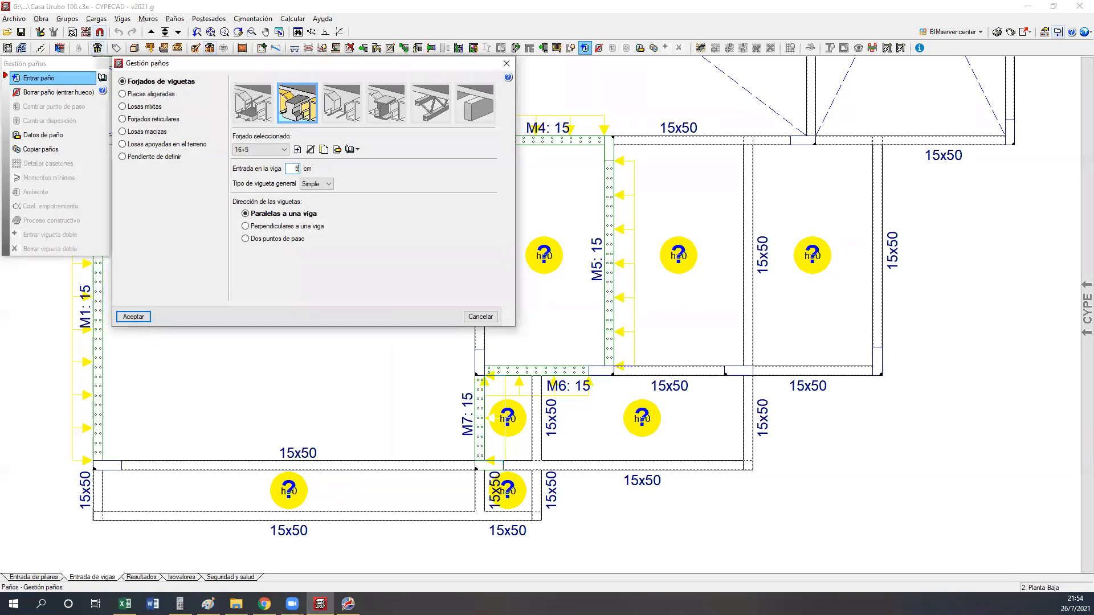
left_click_drag(293, 168, 307, 169)
left_click(133, 317)
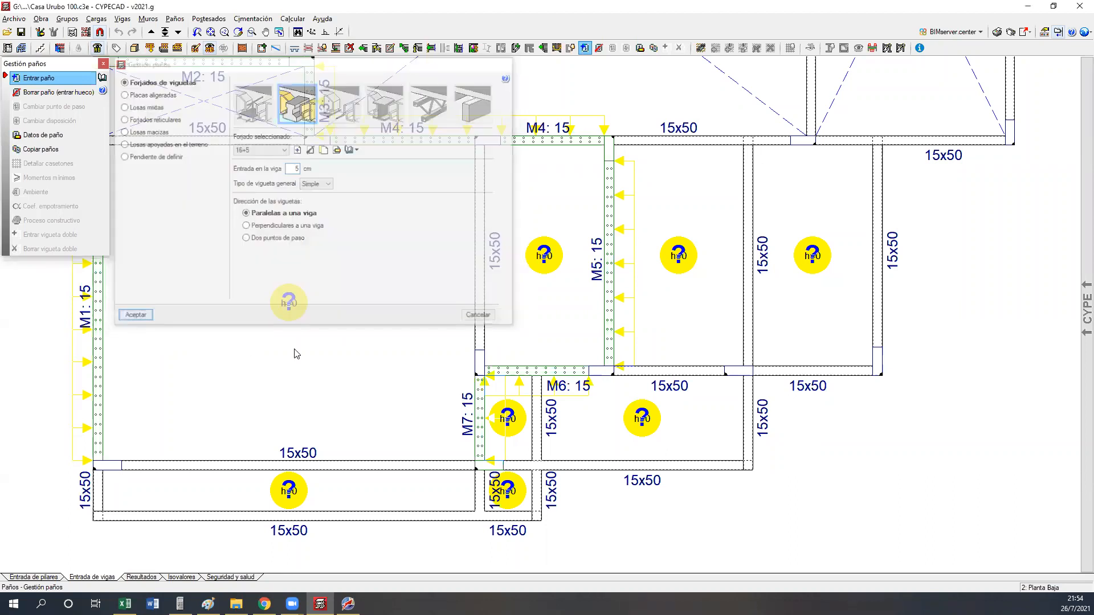
Enter the 16+5 slab in the large room panel and the narrow panel below it, with joists parallel to the horizontal beams.
left_click(262, 202)
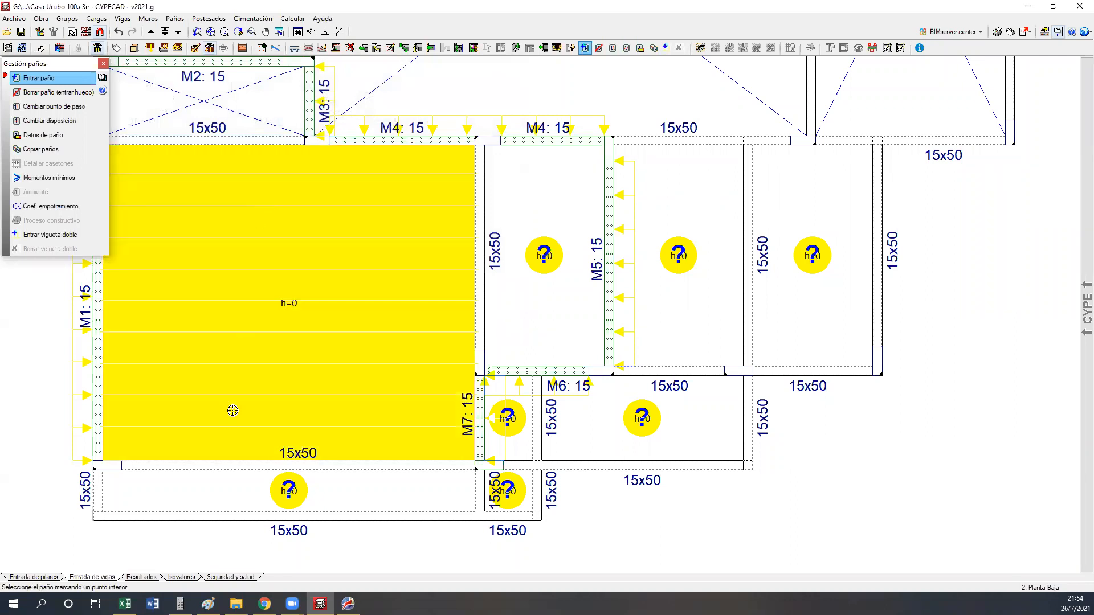
middle_click_drag(232, 410, 272, 297)
left_click(276, 378)
middle_click_drag(247, 415, 233, 516)
Assign the 16+5 slab to the three tall panels beside the large room, with joists parallel to the vertical beams.
left_click(618, 183)
left_click(632, 208)
left_click(697, 225)
left_click(775, 237)
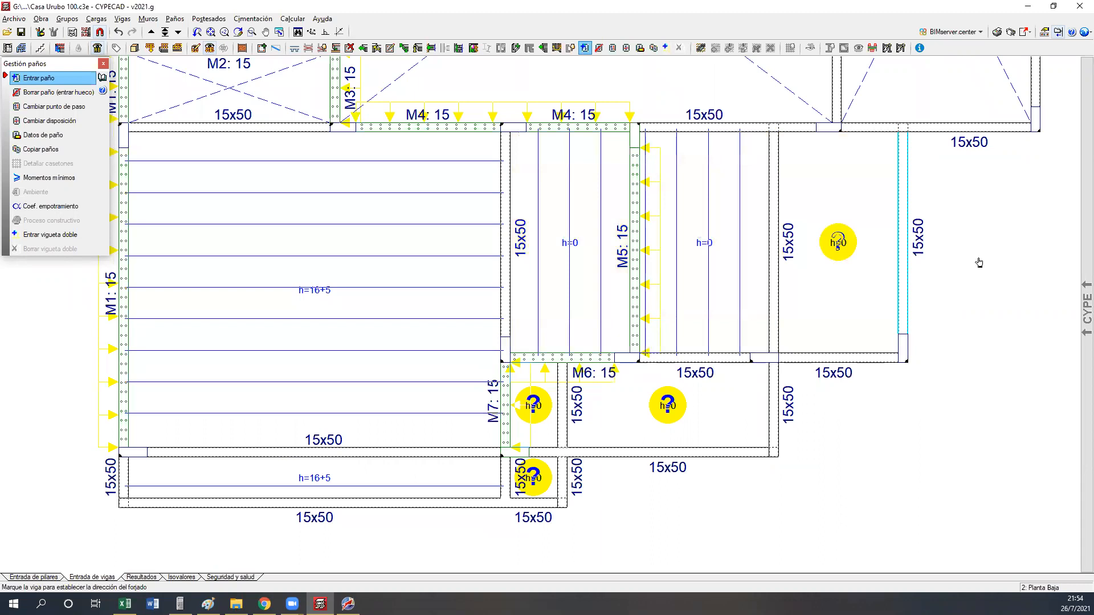
left_click(860, 332)
Fill the three remaining small panels below M6 and beside M7 with the 16+5 slab, keeping the joists parallel to the vertical beams.
left_click(661, 407)
left_click(542, 419)
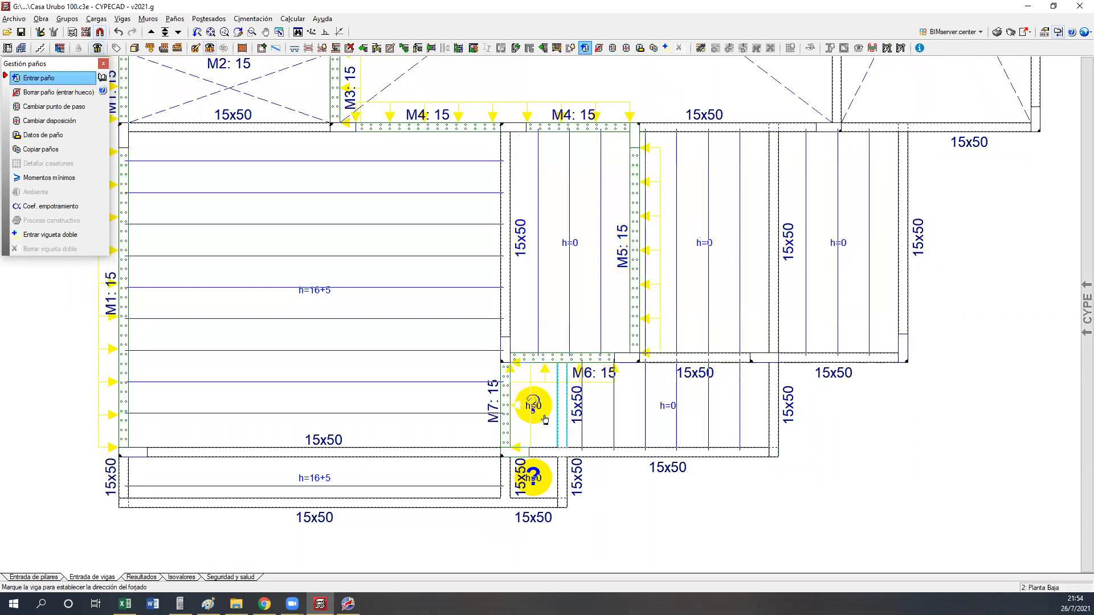
left_click(558, 416)
left_click(538, 474)
left_click(560, 482)
middle_click_drag(552, 486, 557, 430)
scroll(556, 429, "down", 2)
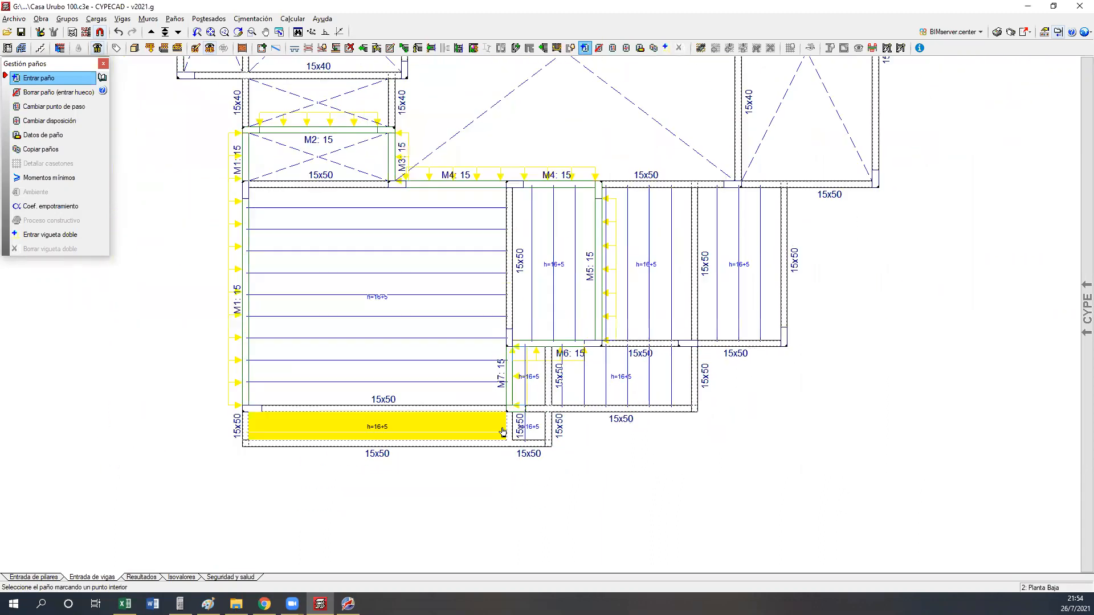
Open the 3D view of the building and examine the joists of the entered slabs from the front.
left_click(115, 49)
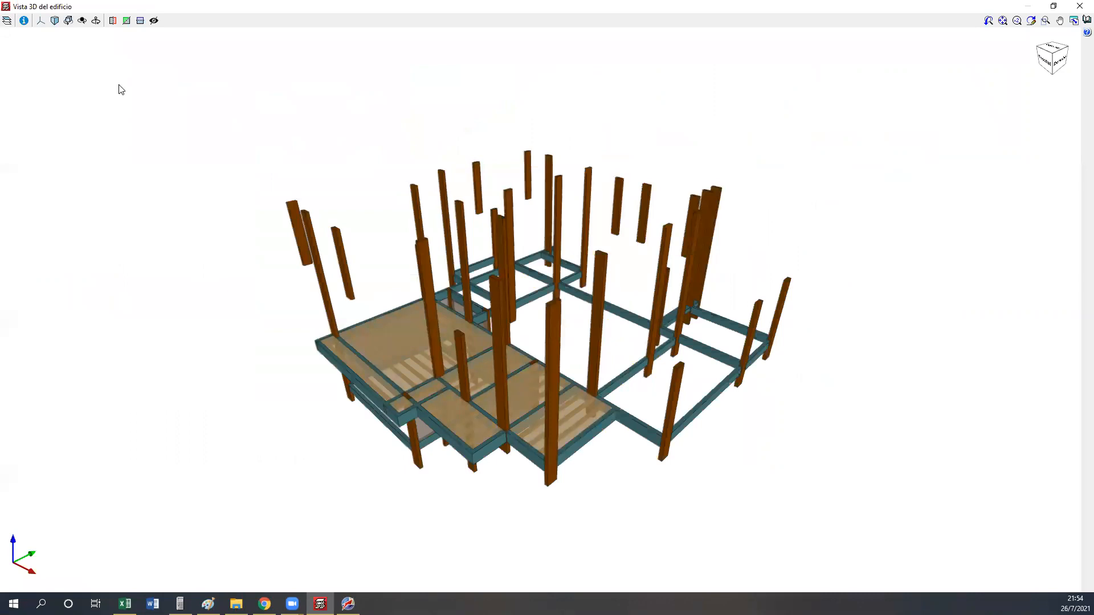
middle_click_drag(160, 307, 402, 306)
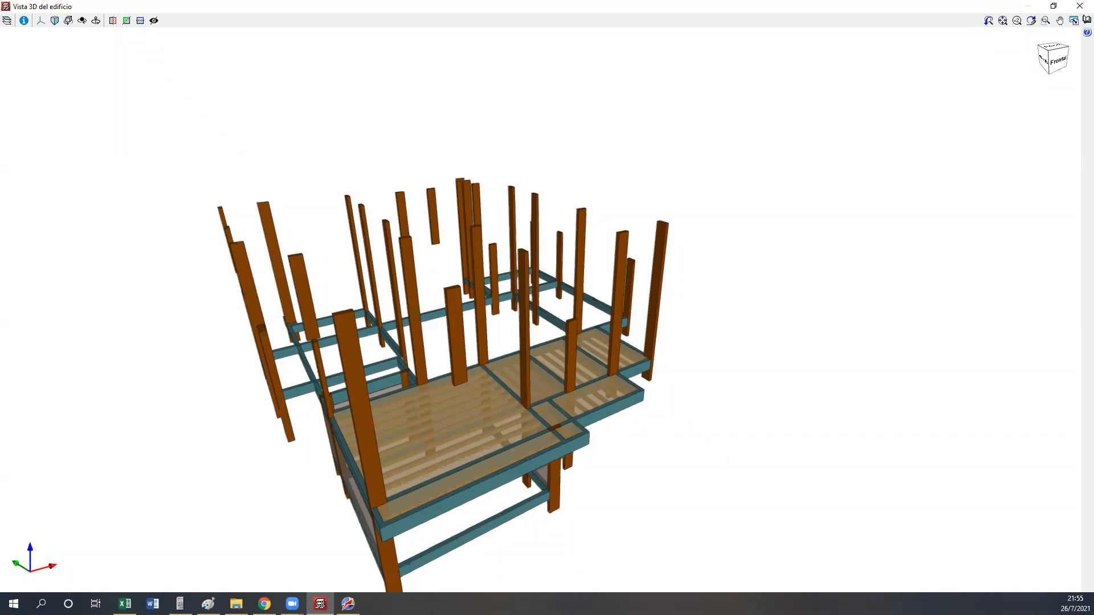
key("alt+Tab")
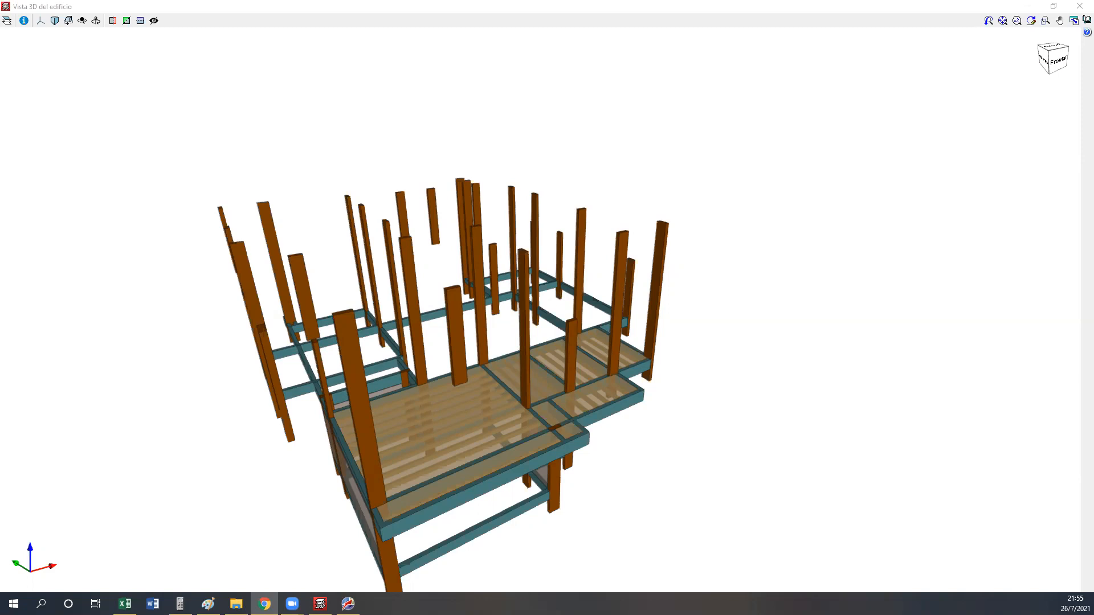
middle_click_drag(422, 414, 183, 377)
scroll(549, 358, "up", 5)
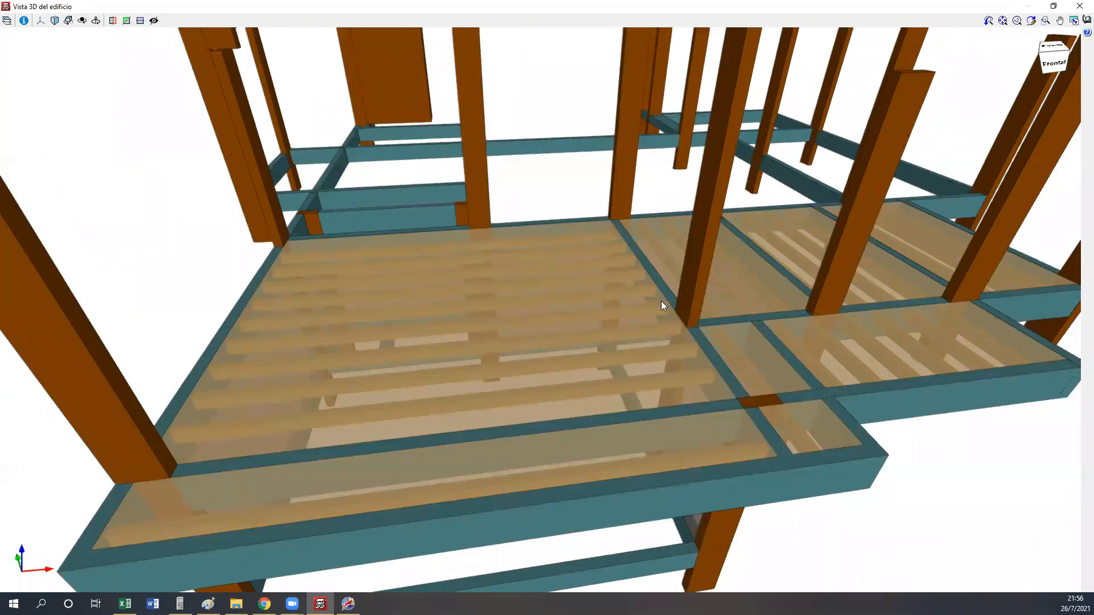
scroll(661, 305, "up", 2)
scroll(263, 281, "down", 2)
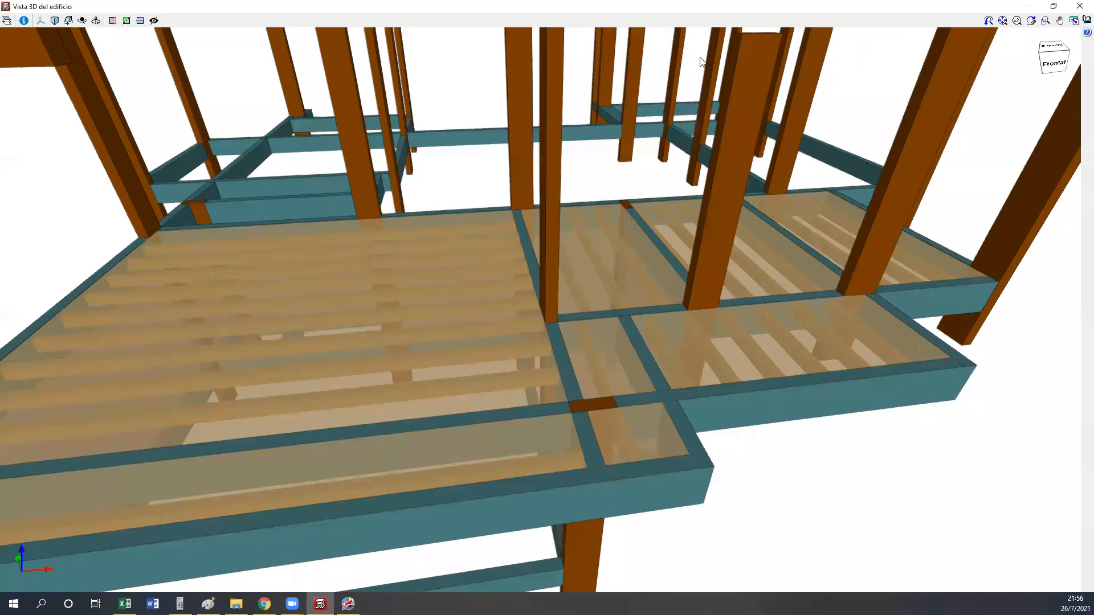
Mark the large slab and its front beam with temporary red annotations, clear them and close the 3D view.
mouse_move(282, 251)
left_mouse_down()
mouse_move(268, 392)
mouse_move(245, 420)
left_mouse_up()
middle_click_drag(217, 457, 345, 432)
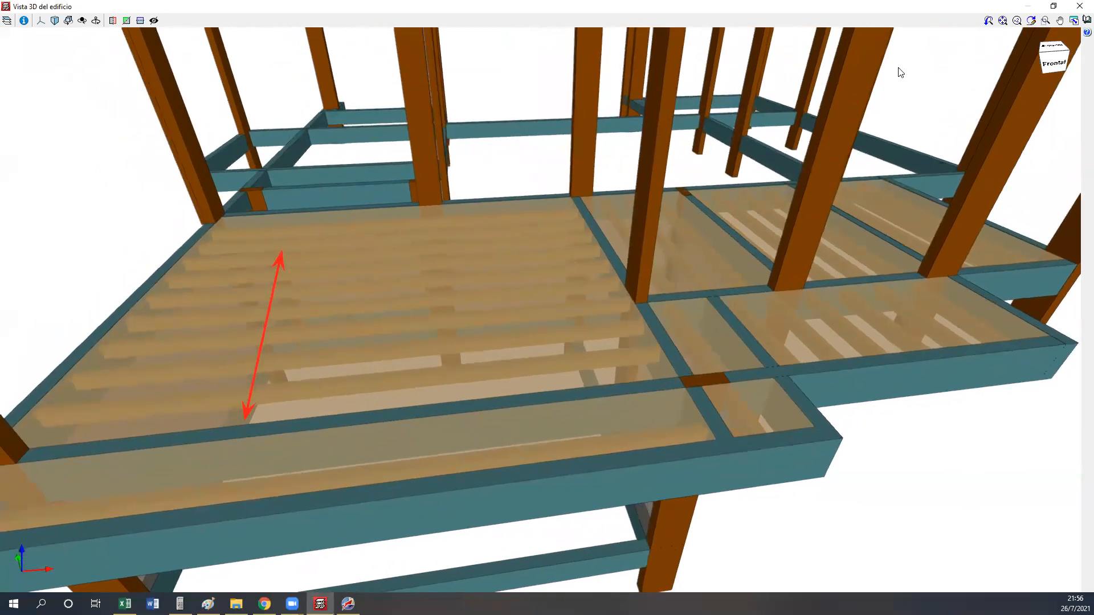
mouse_move(23, 456)
left_mouse_down()
mouse_move(403, 464)
mouse_move(773, 383)
mouse_move(706, 377)
left_mouse_up()
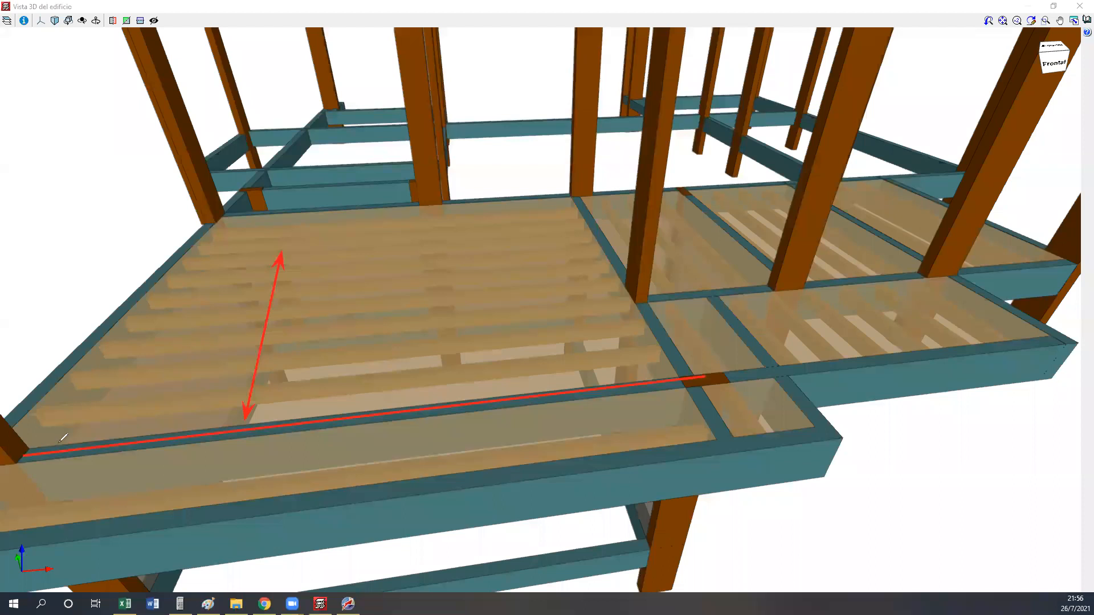
mouse_move(23, 459)
left_mouse_down()
mouse_move(112, 498)
mouse_move(307, 510)
left_mouse_up()
mouse_move(412, 485)
left_mouse_down()
mouse_move(593, 445)
mouse_move(672, 381)
left_mouse_up()
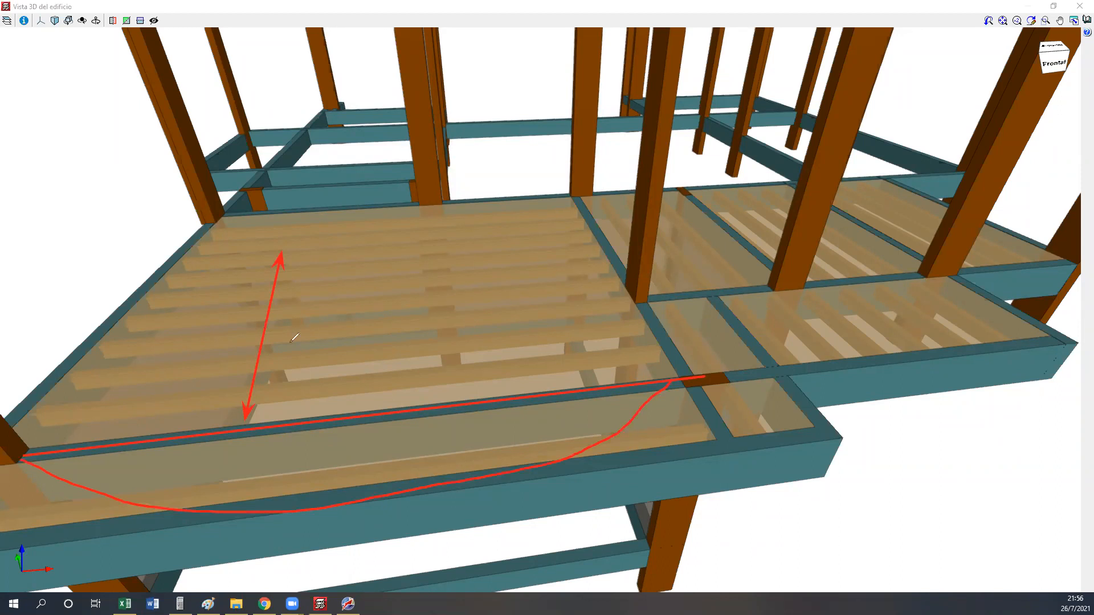
key("ctrl+z")
key("ctrl+z")
key("ctrl+z")
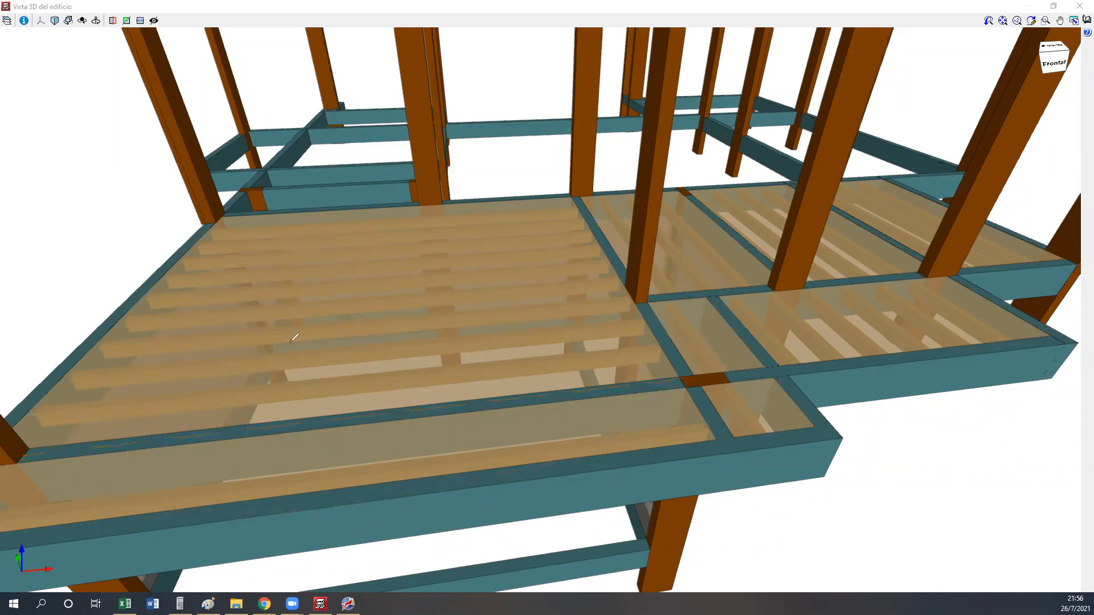
key("Escape")
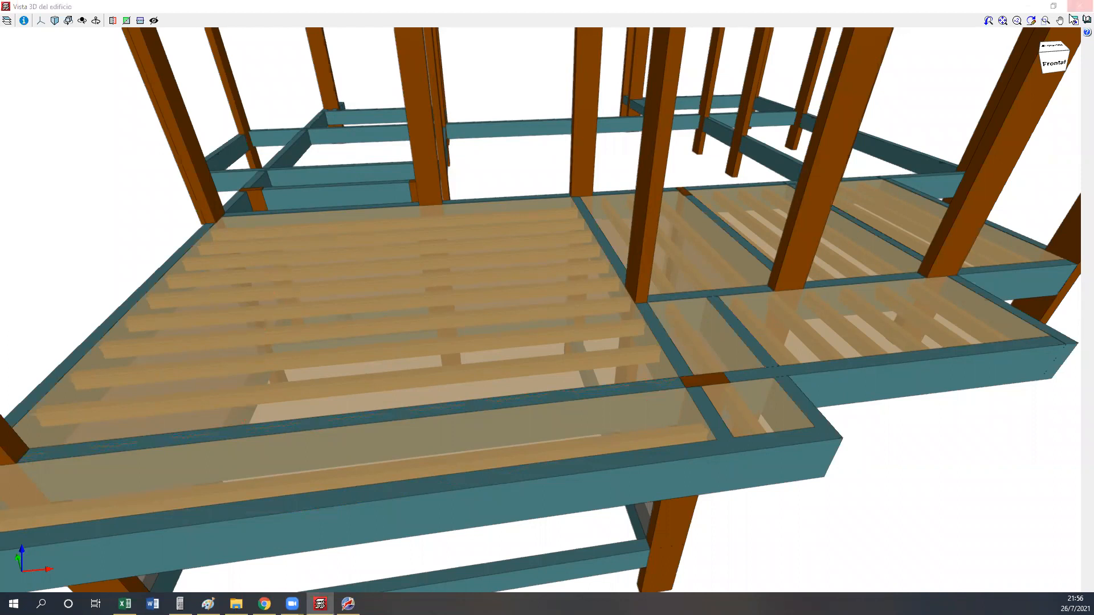
left_click(1079, 6)
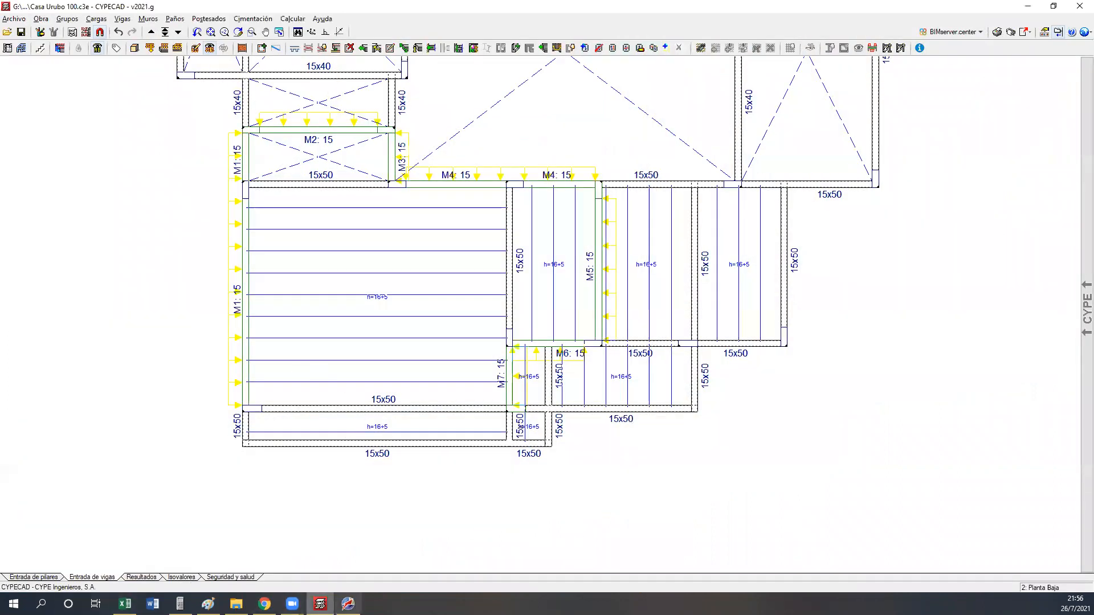
Switch to the Excel load calculation and review the additional load, slab self-weight and permanent load rows.
left_click(124, 604)
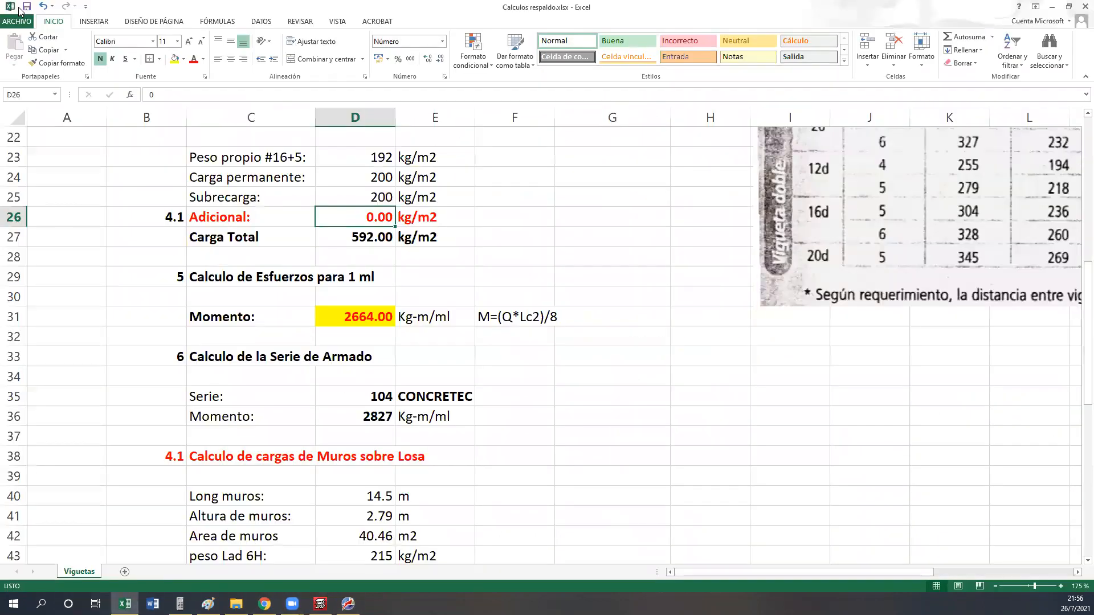
left_click_drag(150, 217, 407, 210)
scroll(399, 213, "up", 1)
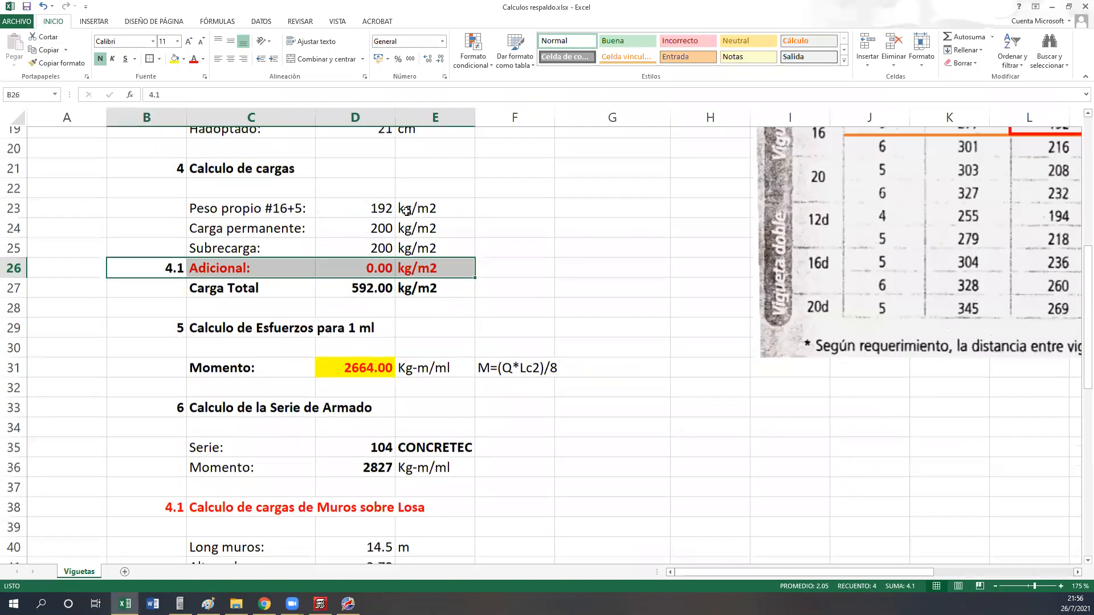
left_click(338, 217)
left_click_drag(194, 219, 402, 218)
left_click_drag(238, 243, 376, 235)
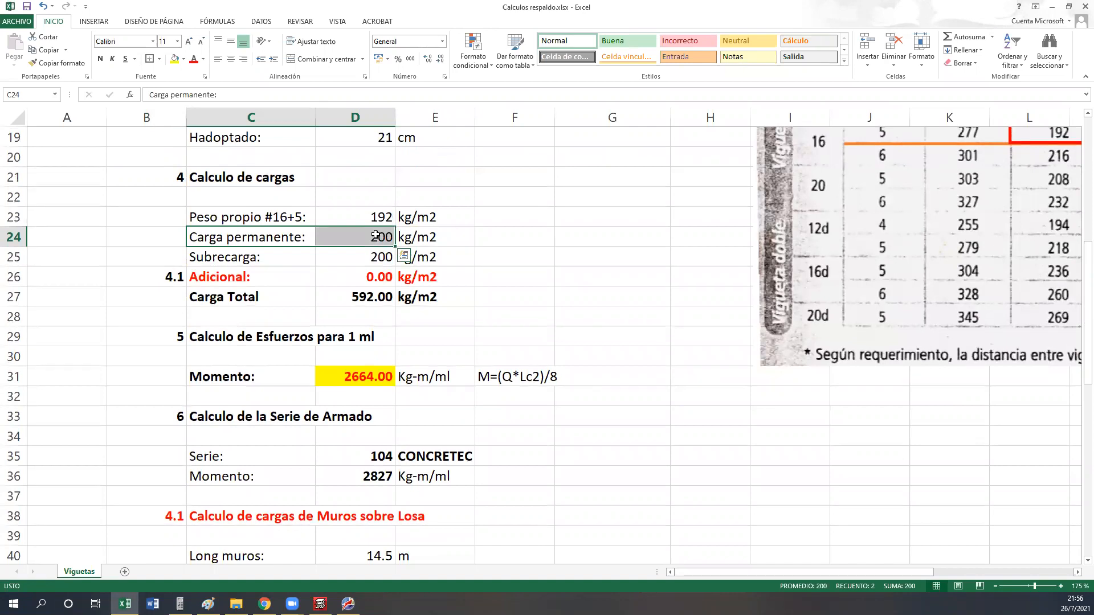
Correct the live load label in cell C25 to "Sobrecarga:".
left_click(245, 256)
double_click(204, 258)
left_click_drag(204, 257, 200, 259)
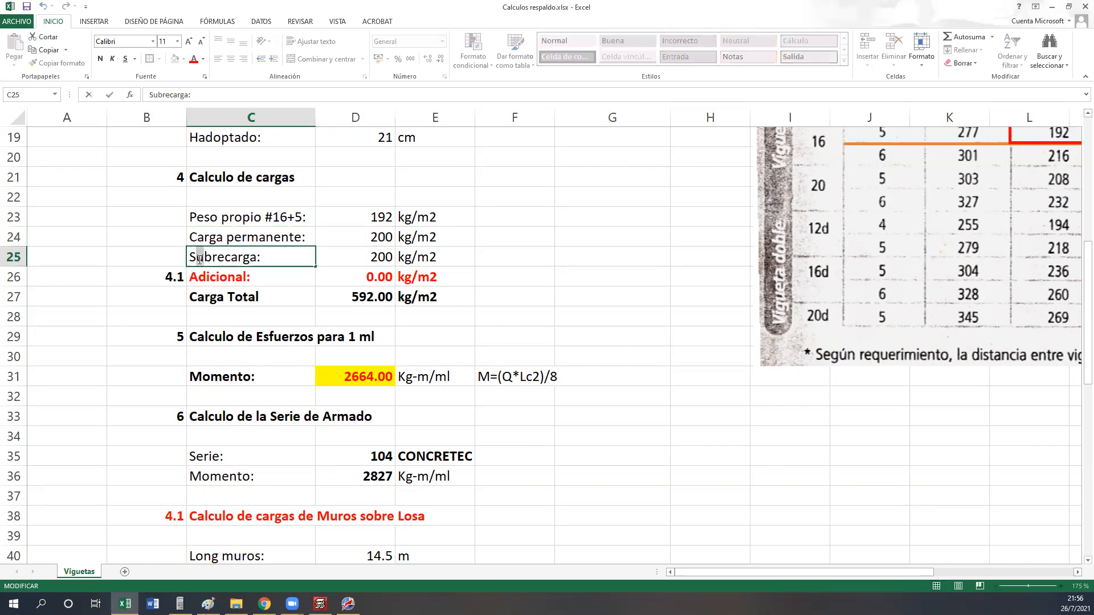
type("O")
key("BackSpace")
type("o")
left_click(247, 296)
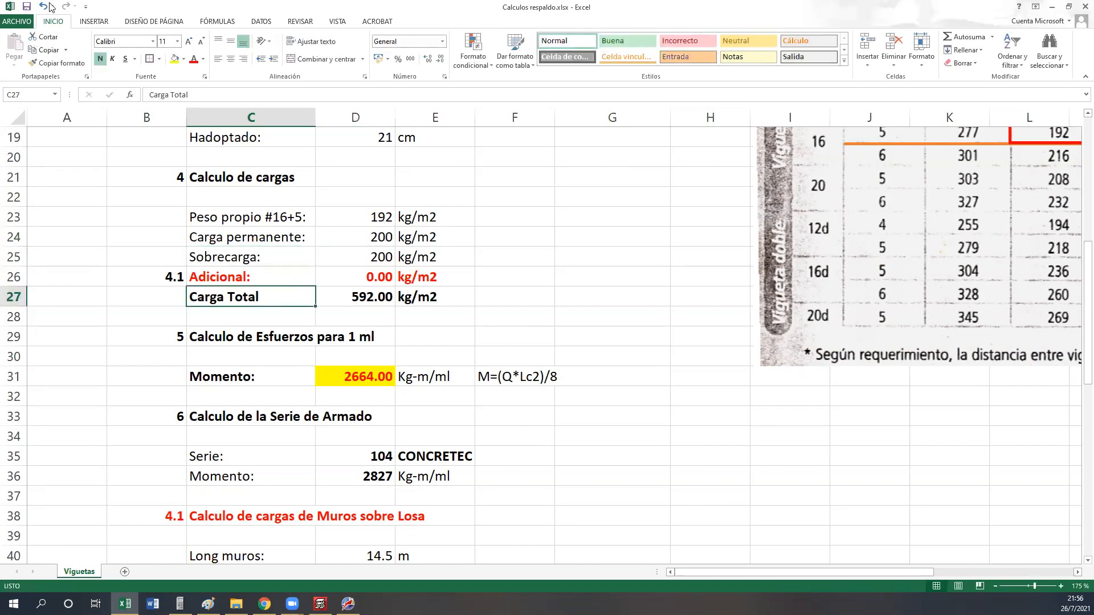
Review the Sobrecarga and Adicional load rows and the heading of section 4.1 on wall loads over the slab.
left_click(283, 256)
left_click_drag(282, 256, 414, 258)
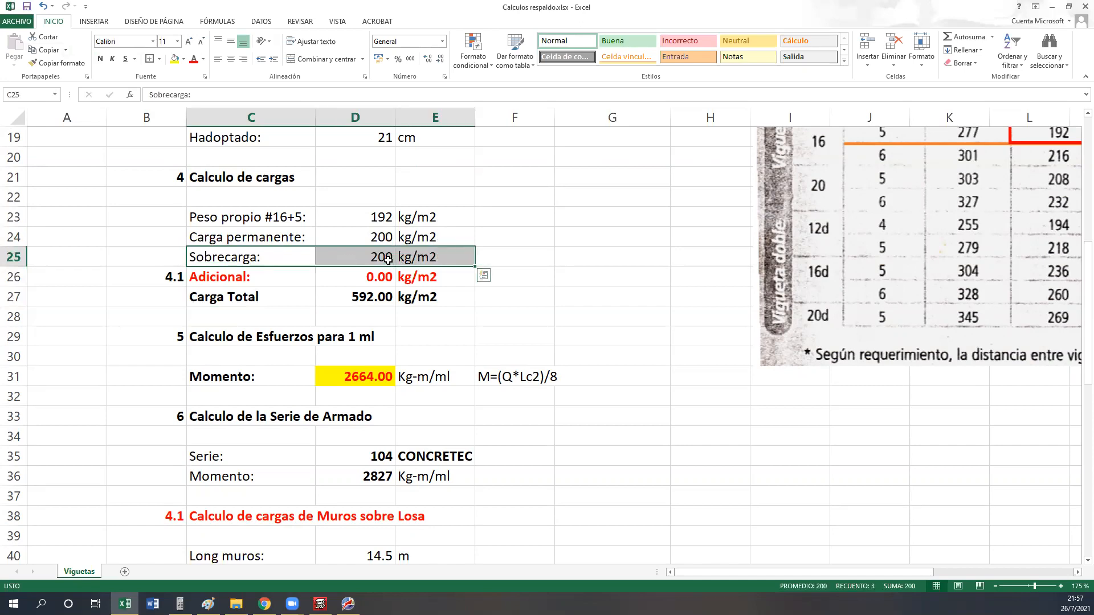
left_click_drag(199, 281, 419, 279)
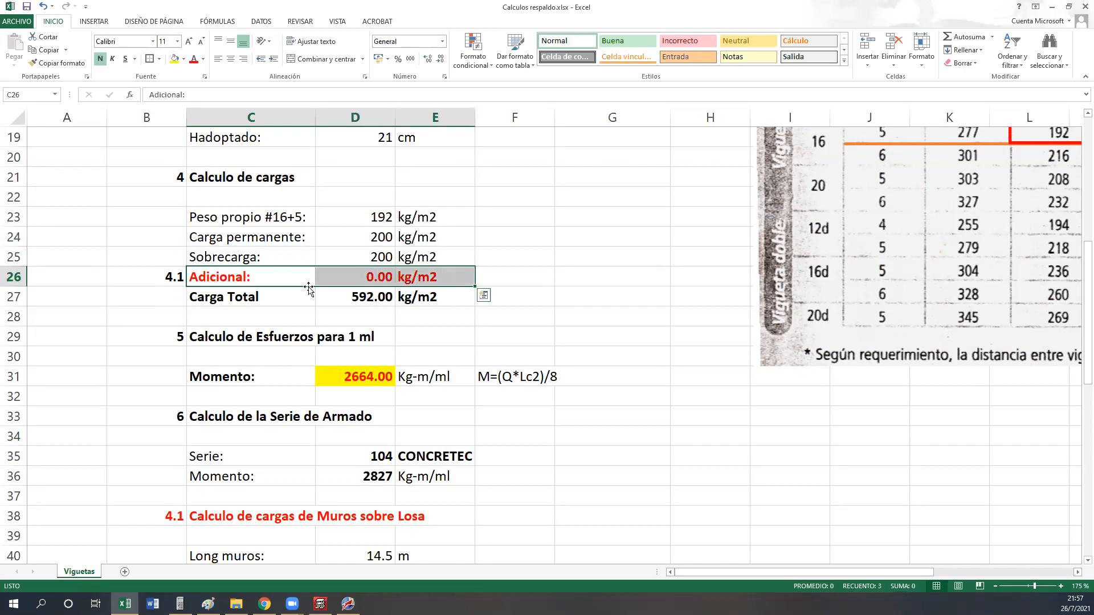
left_click_drag(163, 516, 423, 518)
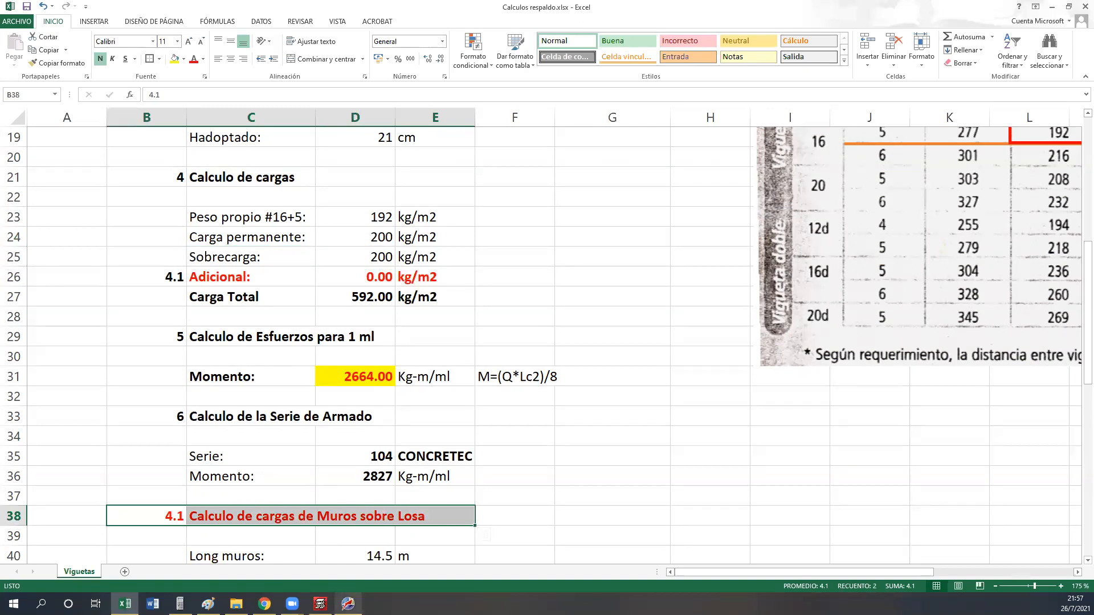
Switch to CYPECAD, hide the Planta Baja layer of the Encadenados 100 template and show the Arq Planta baja layer.
left_click(348, 605)
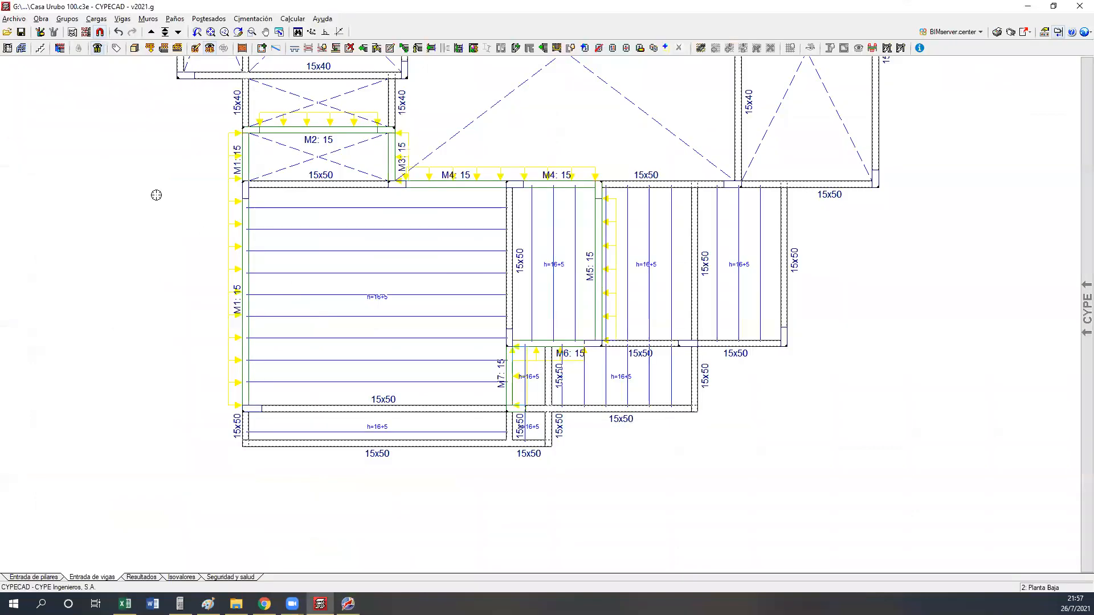
left_click(73, 33)
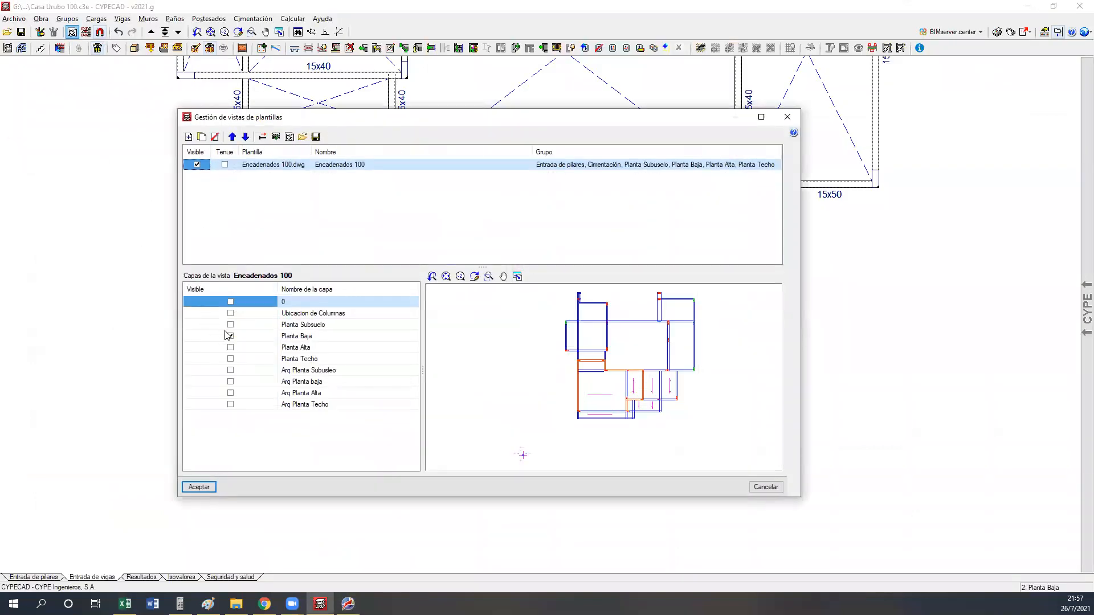
left_click(230, 337)
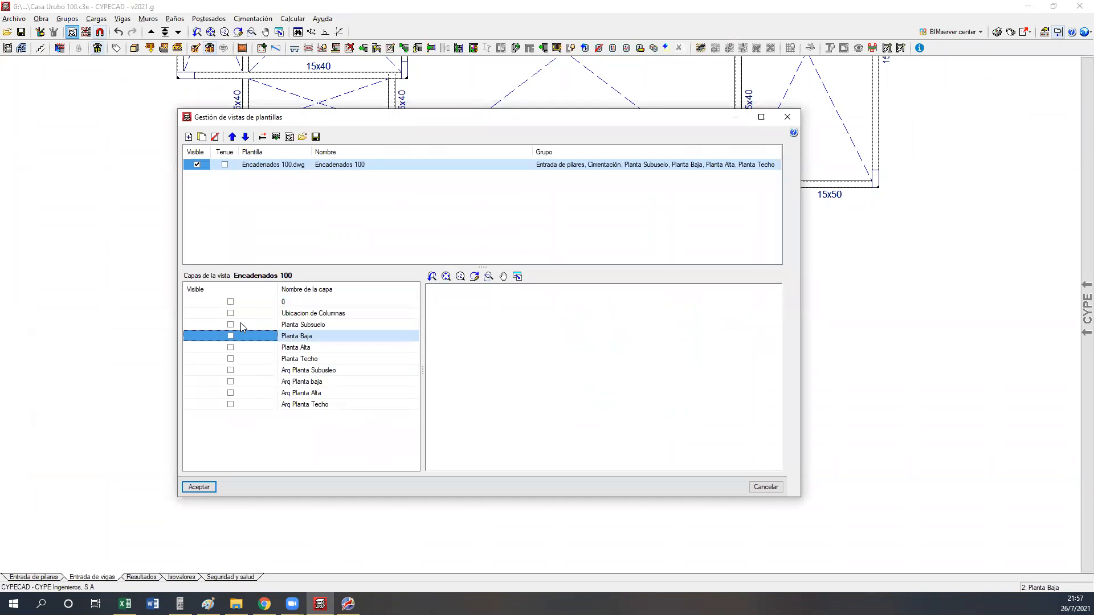
left_click(230, 381)
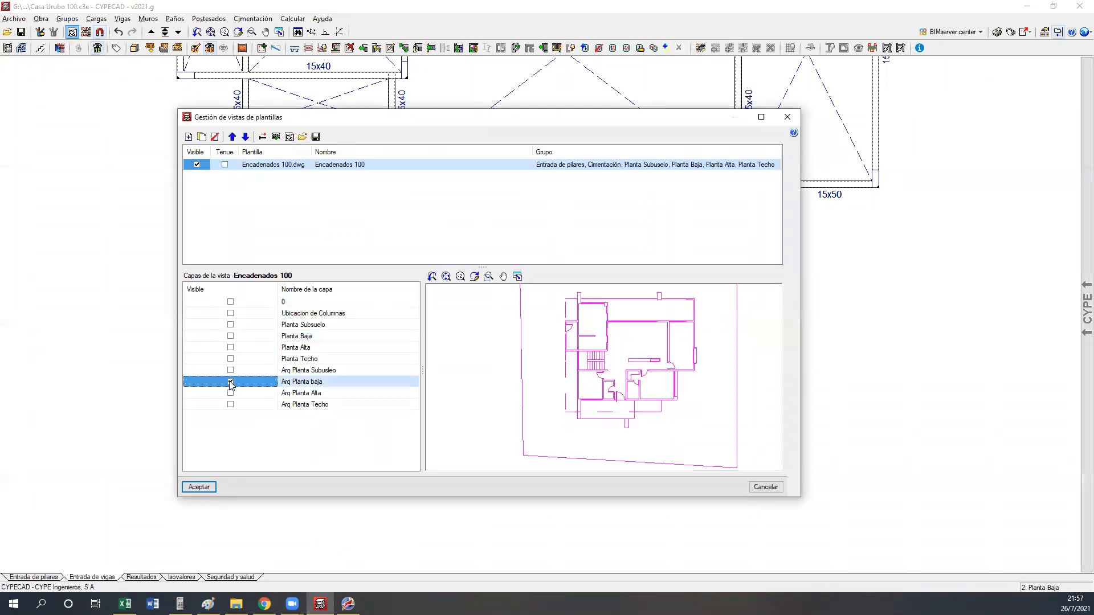
left_click(199, 488)
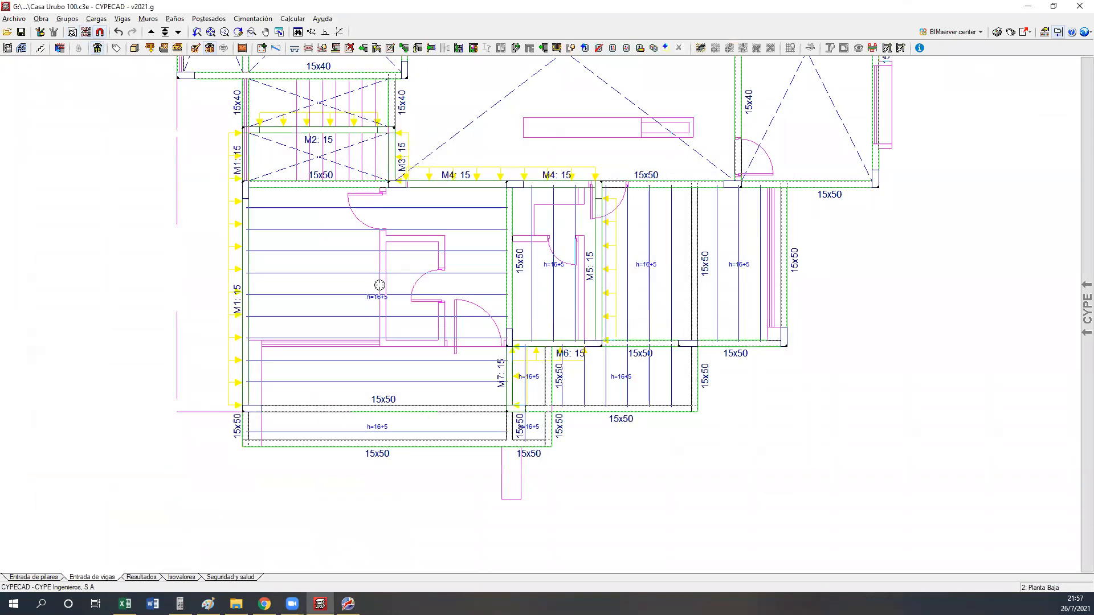
Mark in red the partition walls resting on the large 16+5 slab and the short wall line over its lower corner.
scroll(380, 285, "up", 3)
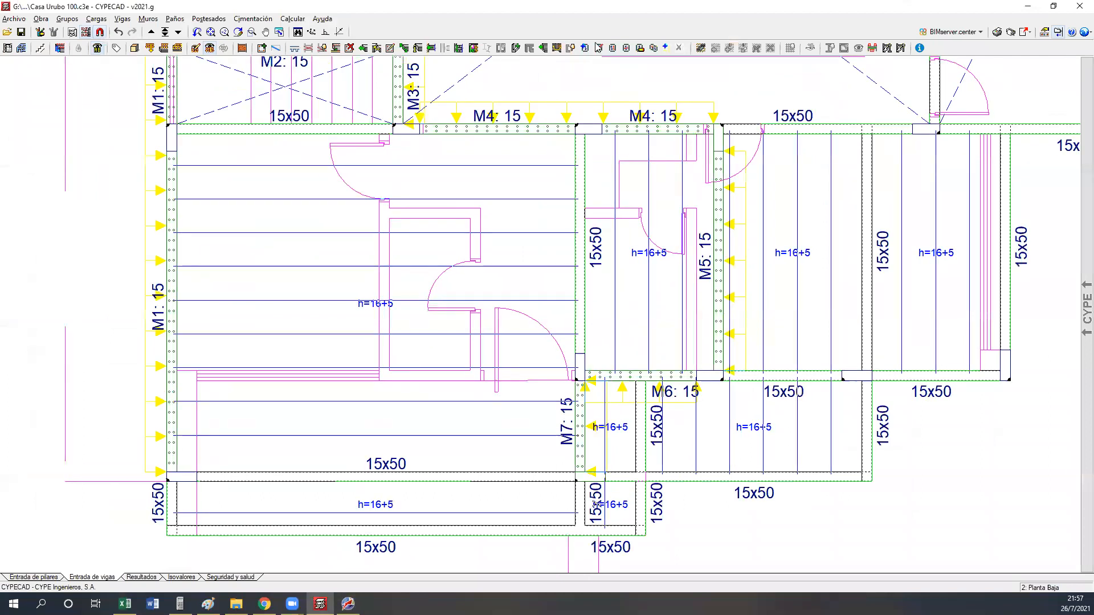
left_click(598, 47)
left_click(383, 136)
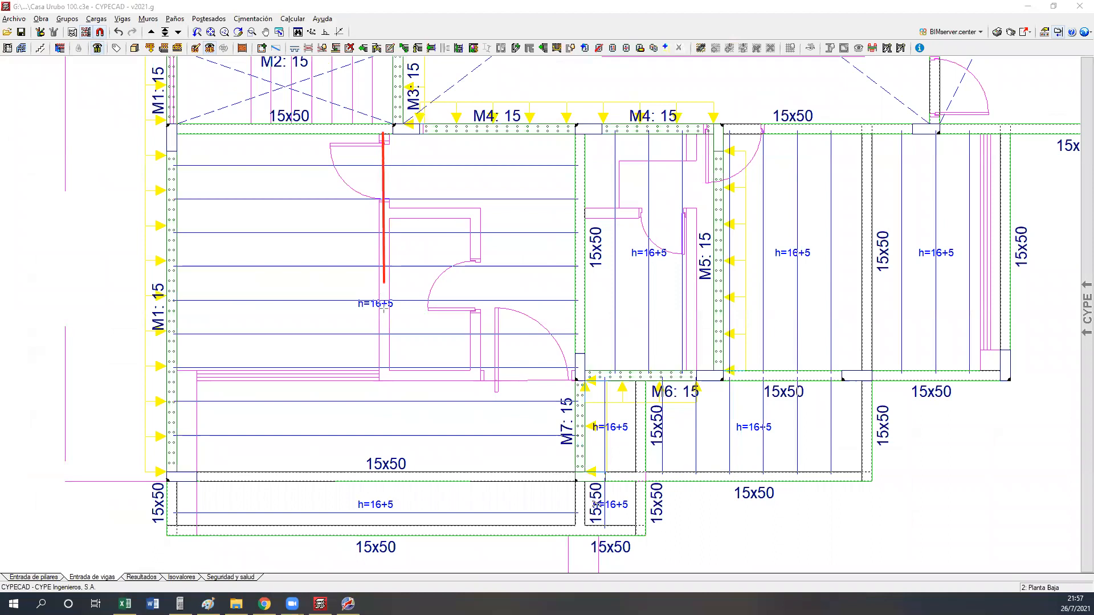
left_click(383, 375)
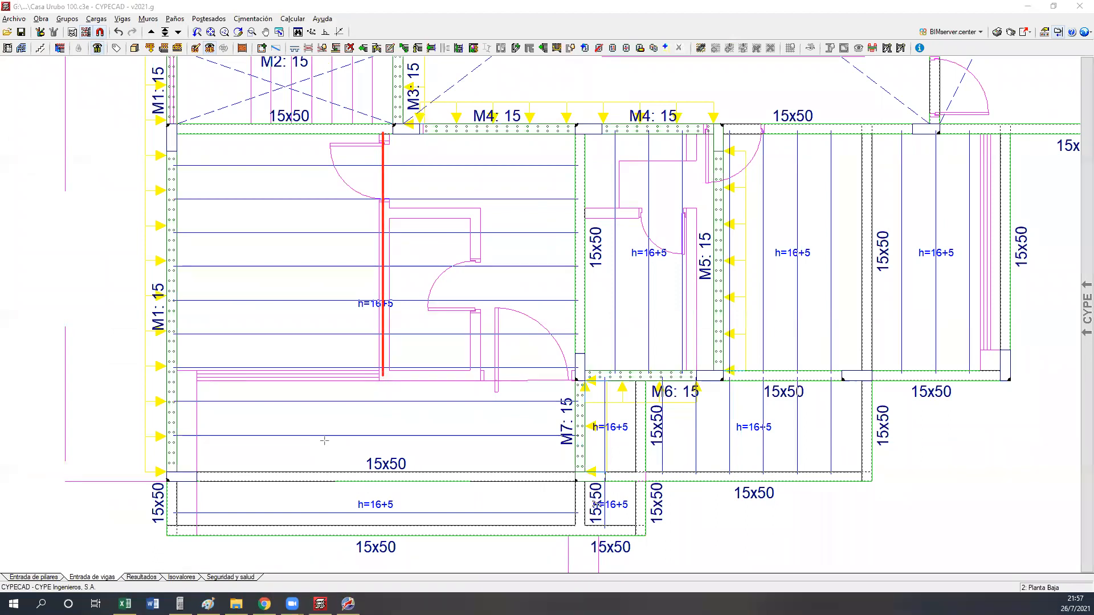
left_click(173, 377)
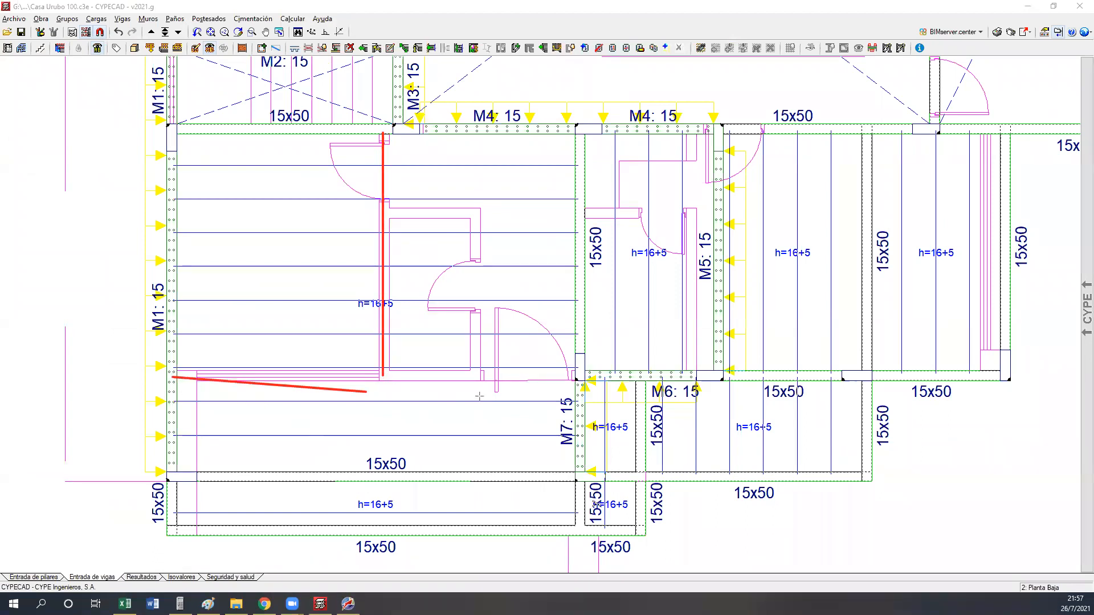
left_click(572, 378)
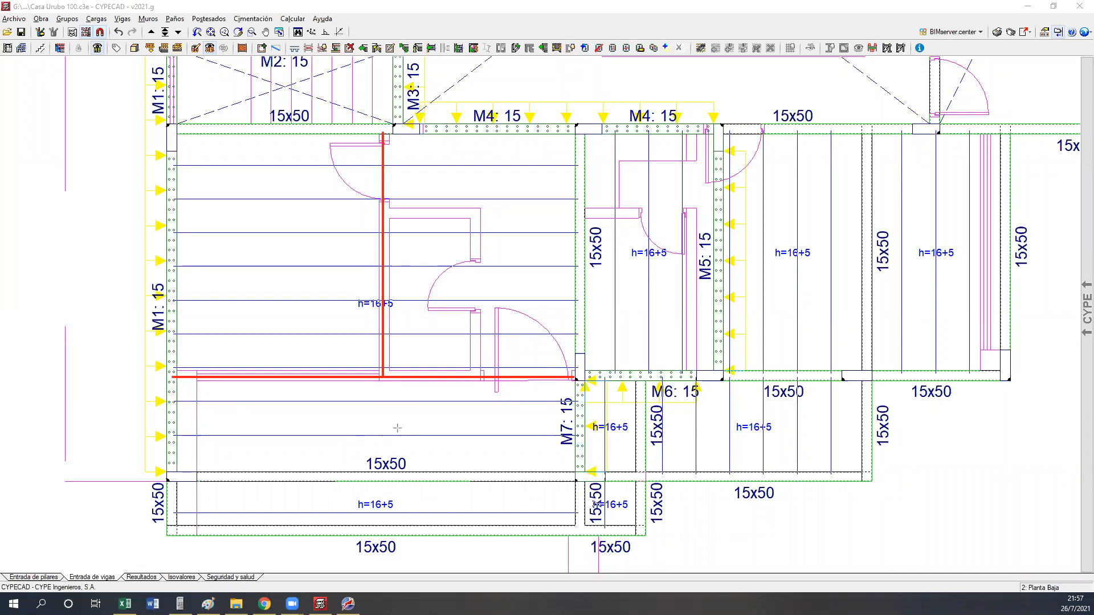
left_click(476, 377)
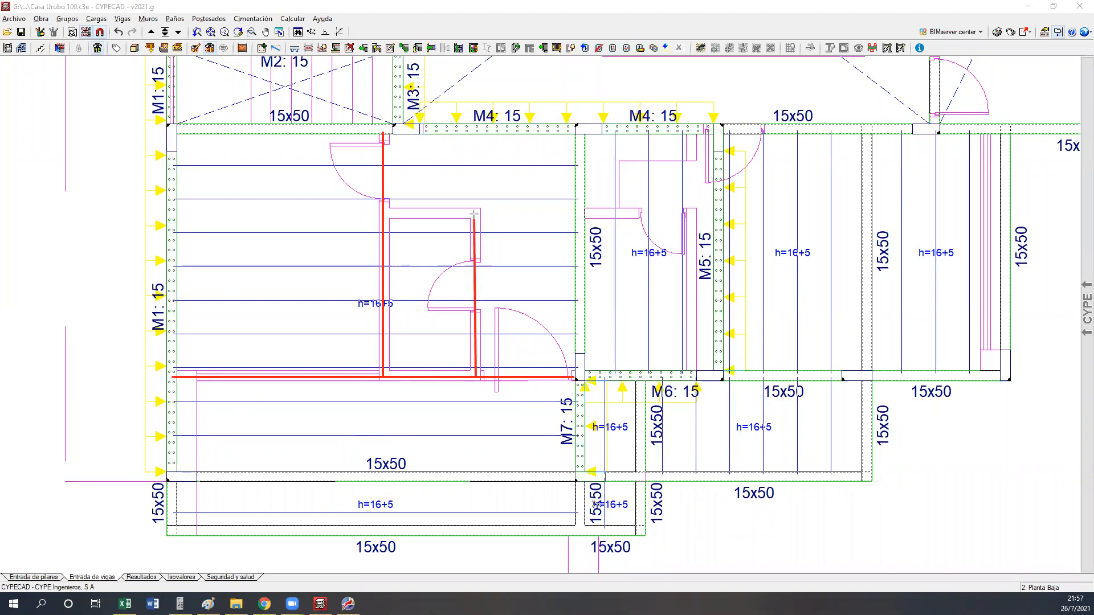
left_click(474, 214)
left_click(192, 376)
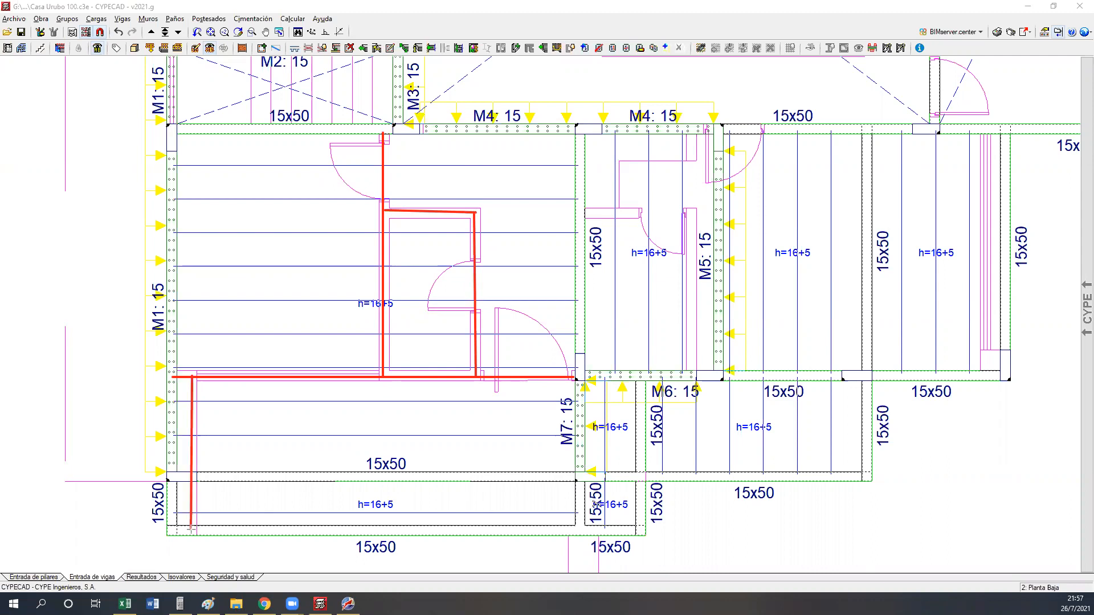
left_click_drag(191, 529, 191, 530)
Mark in blue the walls along the large slab's two side edges and its upper beam line.
mouse_move(171, 130)
left_mouse_down()
mouse_move(162, 547)
mouse_move(170, 521)
mouse_move(170, 532)
mouse_move(188, 531)
left_mouse_up()
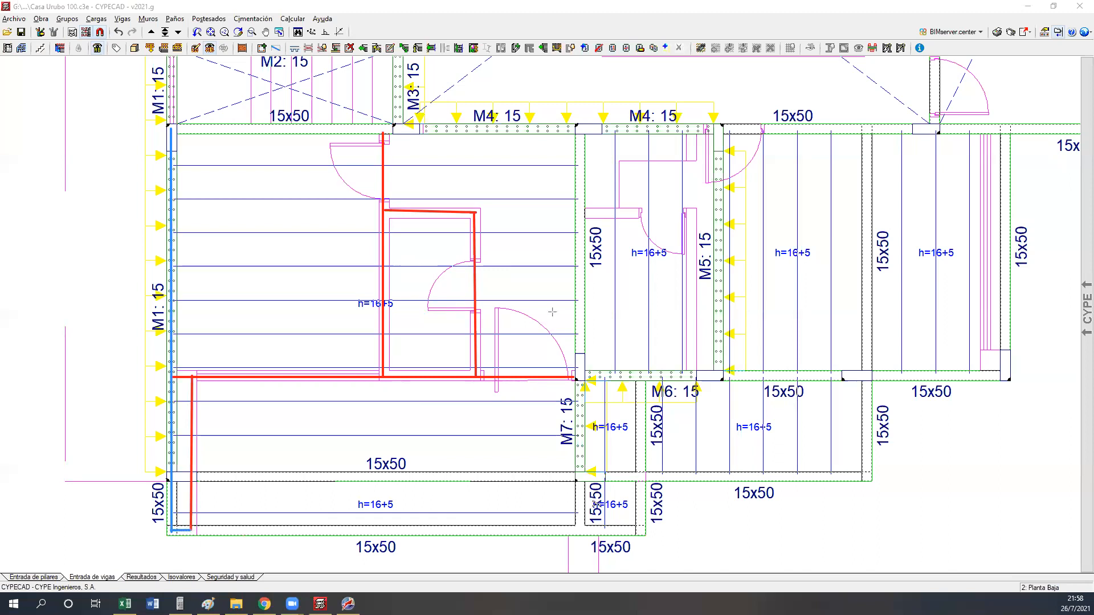
left_click_drag(581, 374, 581, 129)
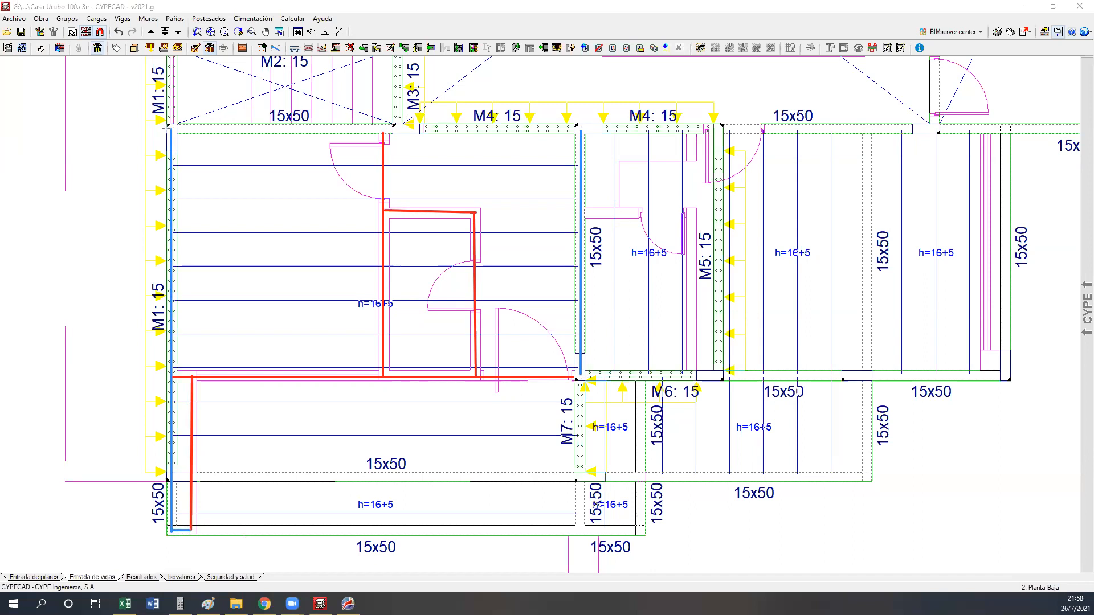
left_click_drag(169, 128, 593, 129)
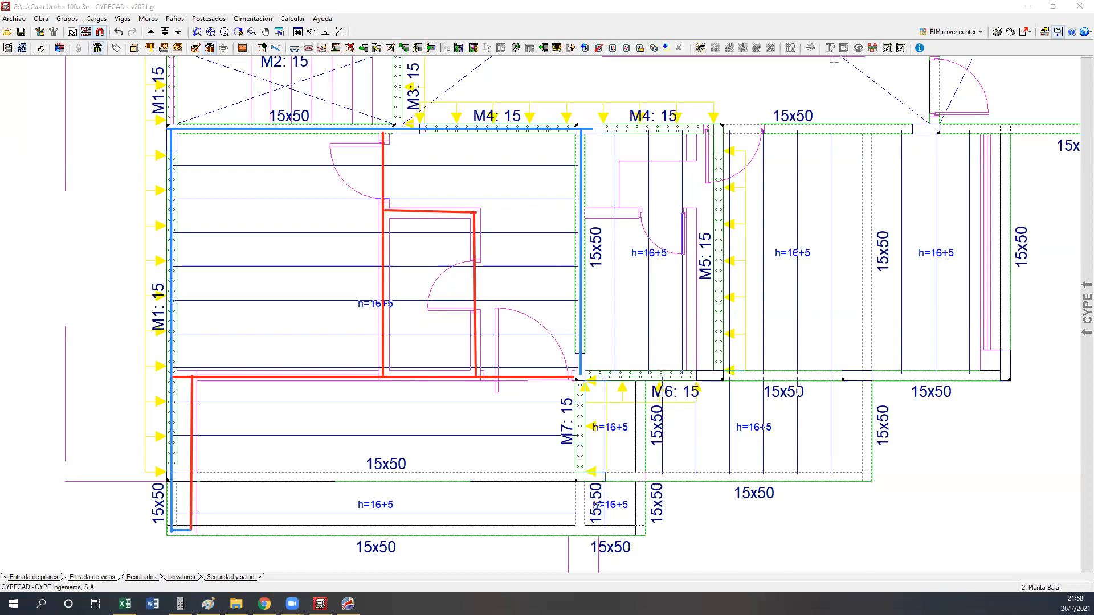
Mark in green the stepped lower edge of the slabs, and clear all the drawn marks from the plan.
left_click(195, 531)
left_click(644, 532)
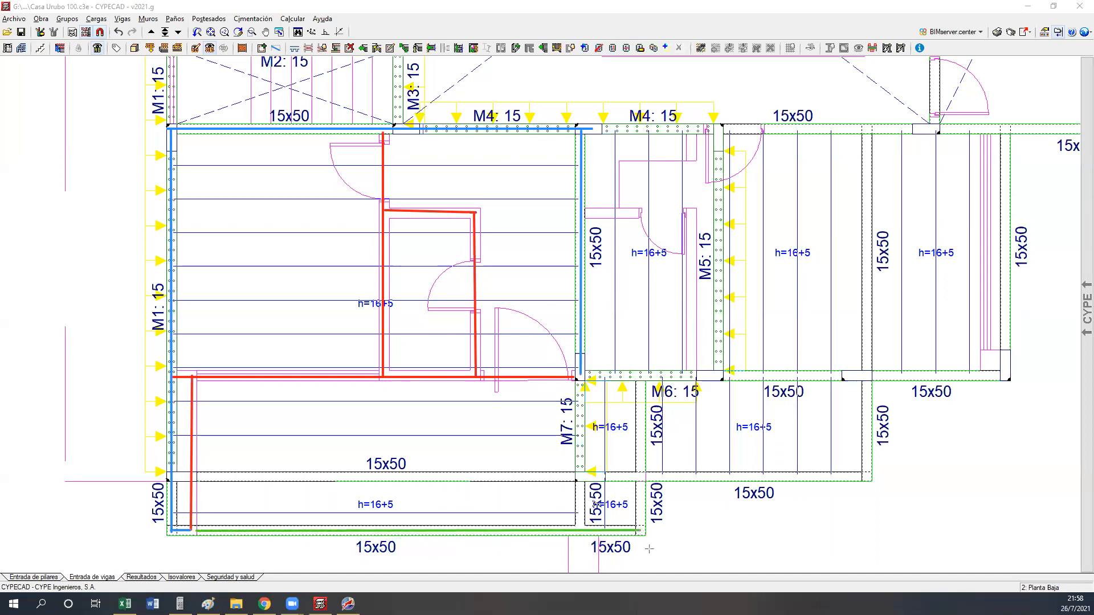
left_click_drag(640, 530, 641, 474)
left_click_drag(865, 474, 640, 476)
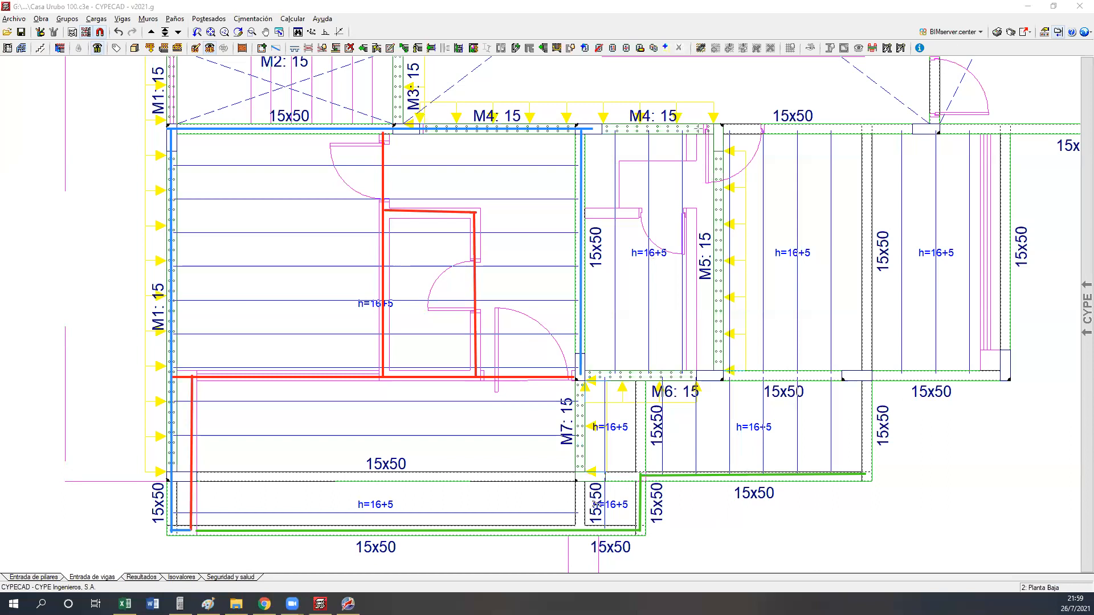
left_click(698, 129)
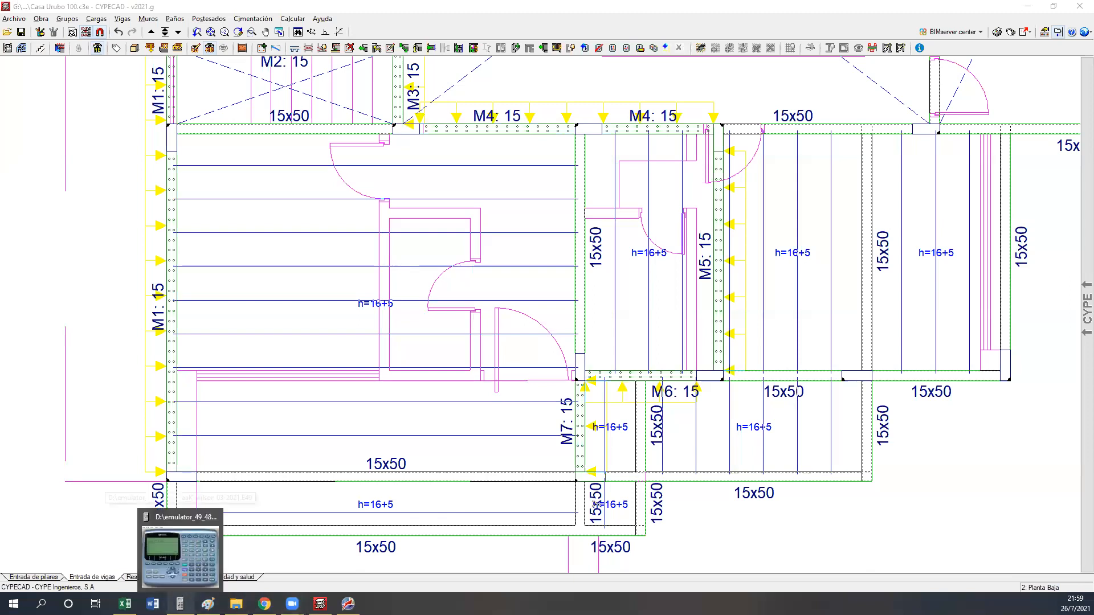
Switch to the Excel workbook and review the section 4.1 calculation of wall loads over the slab.
mouse_move(348, 604)
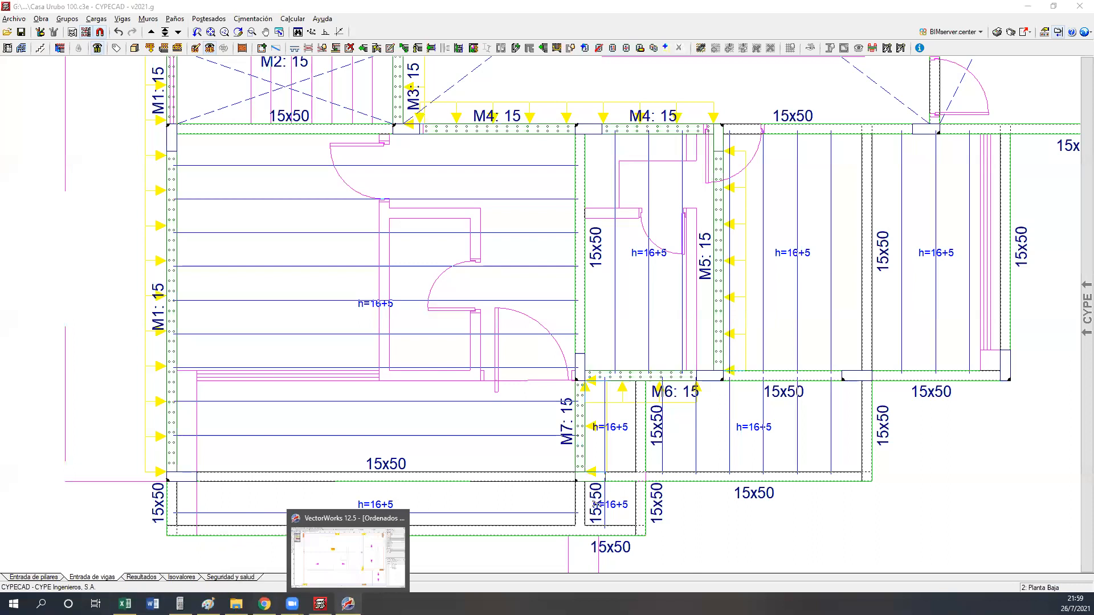
left_click(125, 604)
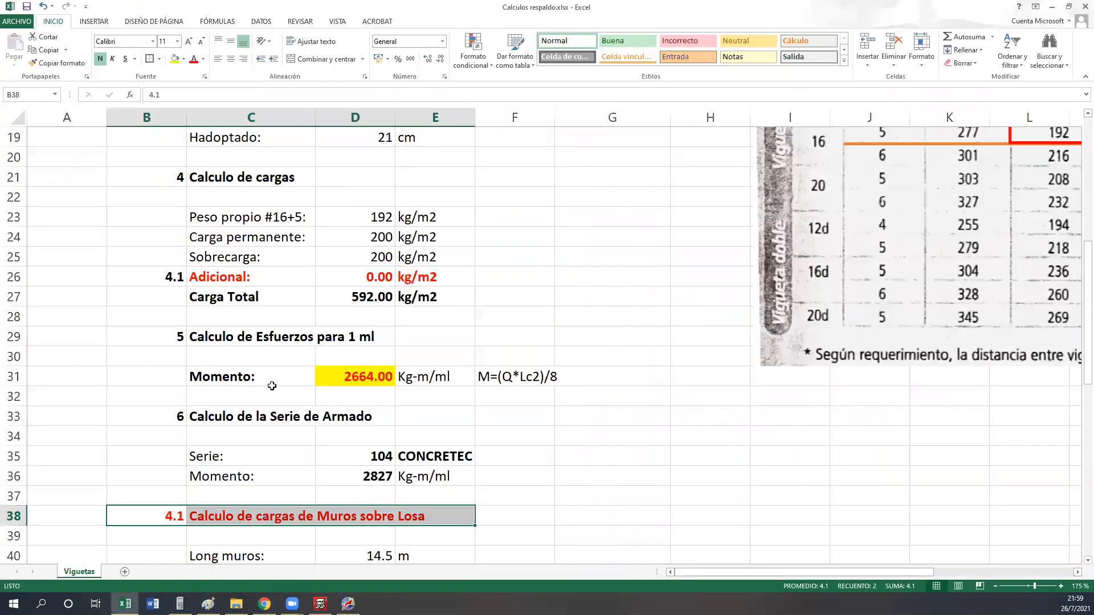
left_click(352, 496)
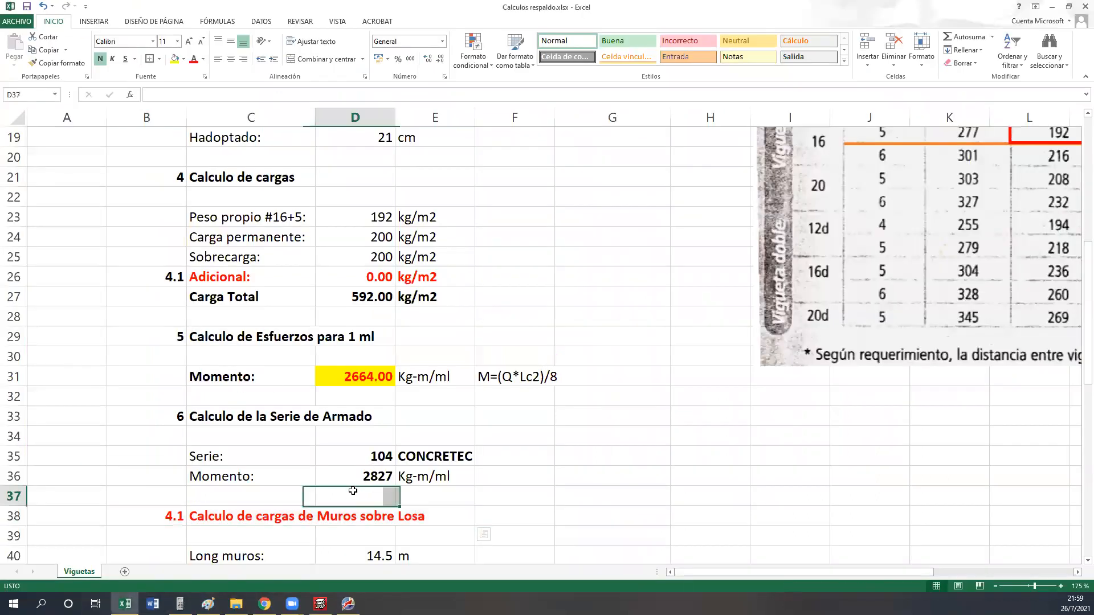
scroll(353, 495, "down", 3)
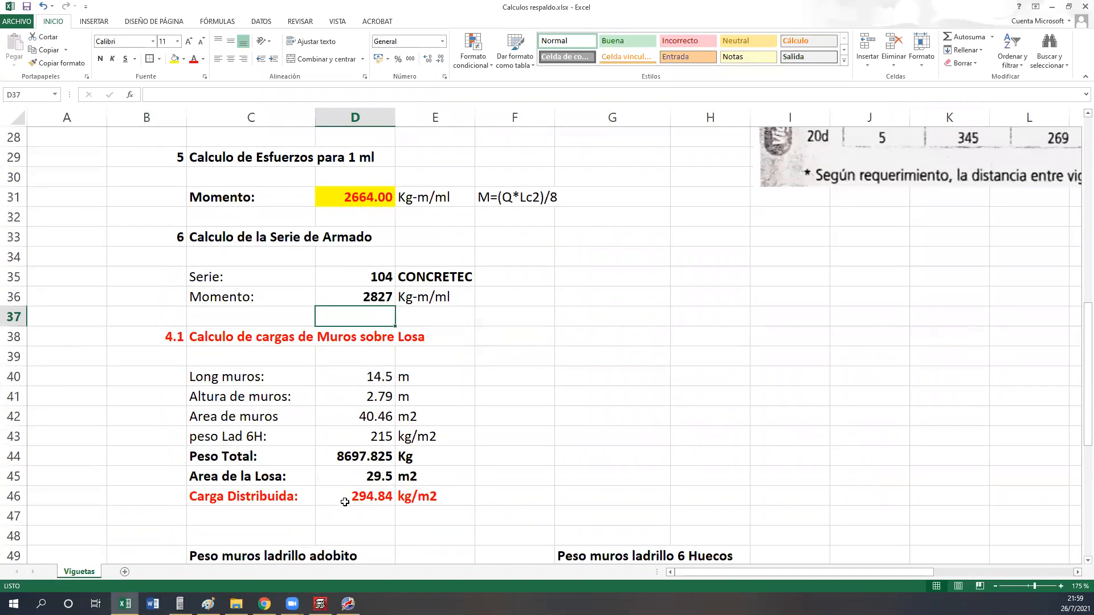
scroll(348, 490, "up", 3)
scroll(345, 502, "up", 2)
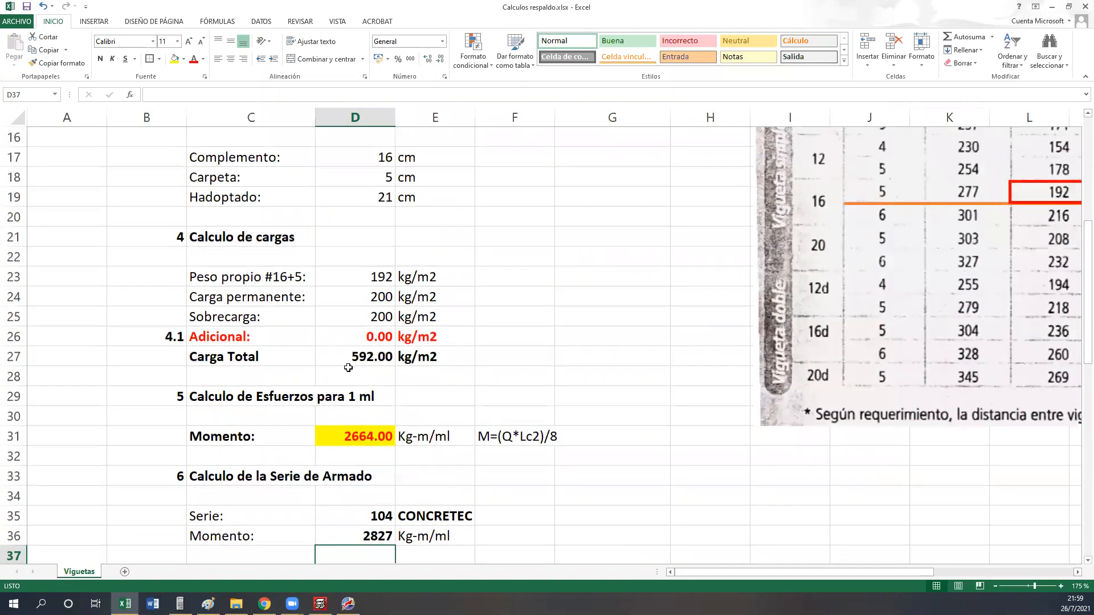
Select the additional load cell D26 and compare the calculated moment with the joist table's admissible moment for series 104.
left_click(355, 339)
left_click_drag(886, 572, 919, 572)
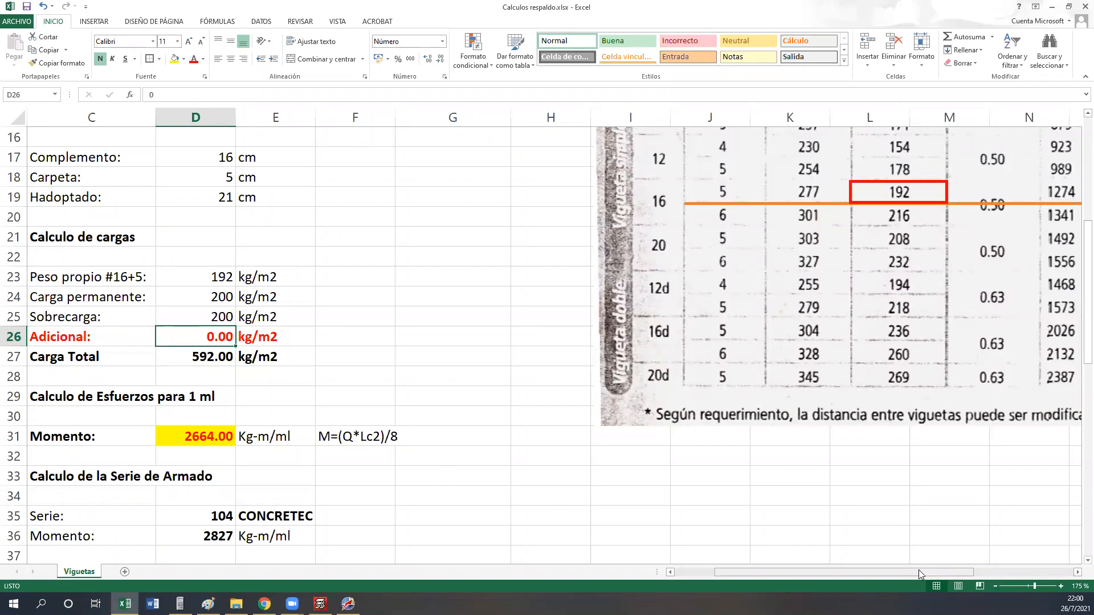
left_click_drag(961, 571, 914, 569)
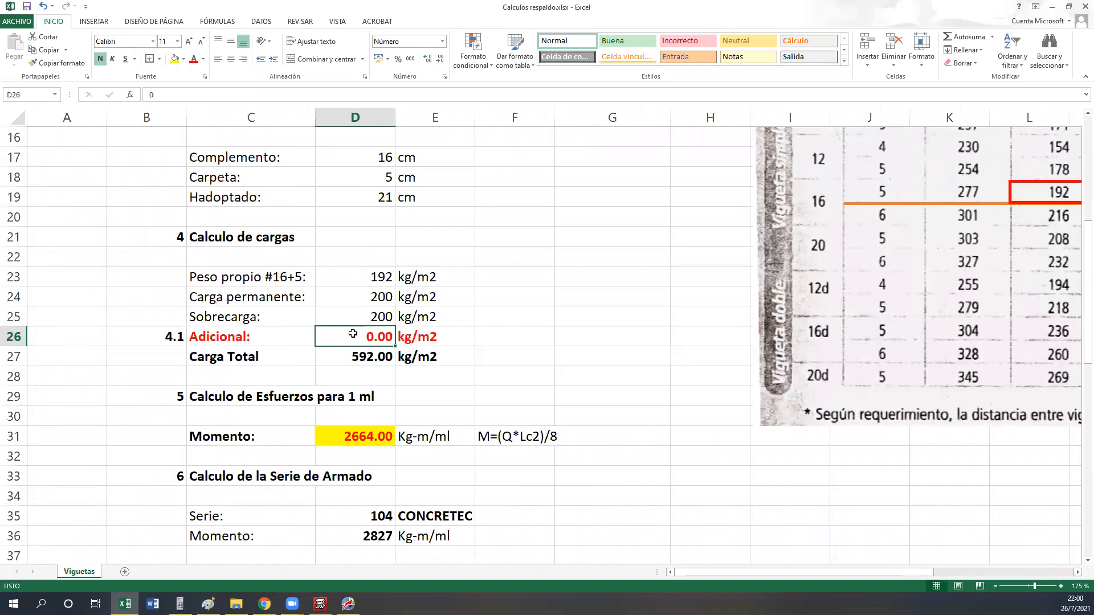
left_click_drag(837, 571, 914, 572)
scroll(942, 492, "up", 3)
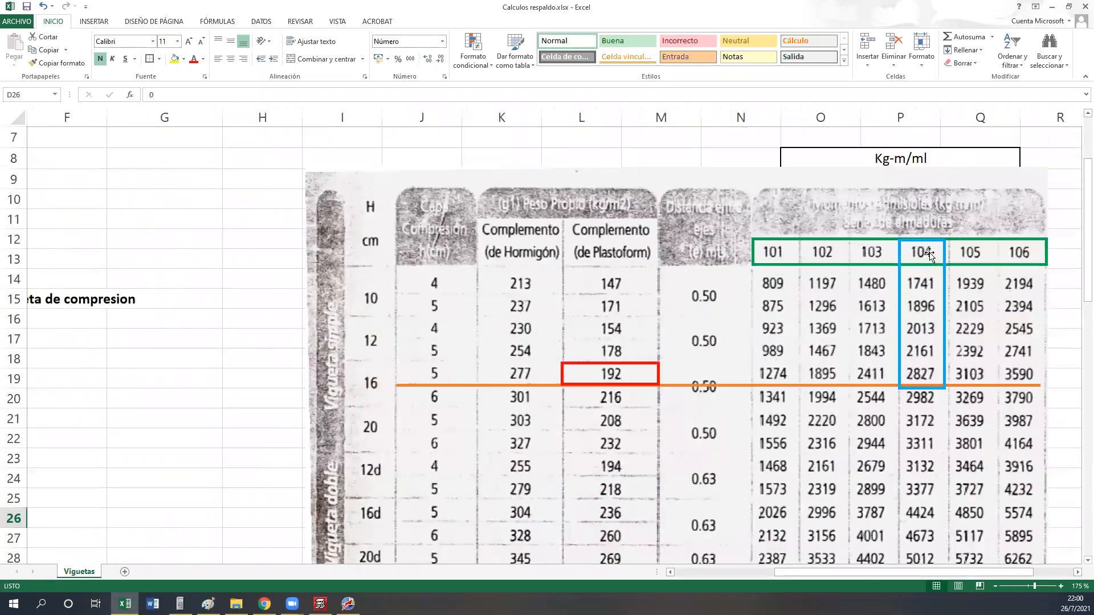
left_click_drag(864, 571, 758, 572)
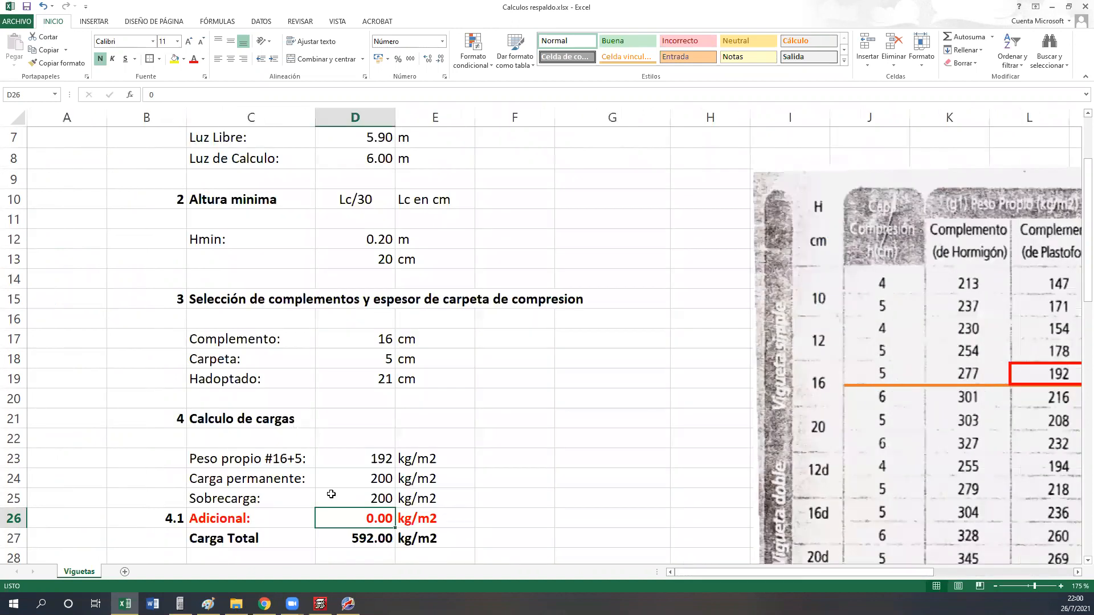
scroll(341, 484, "down", 2)
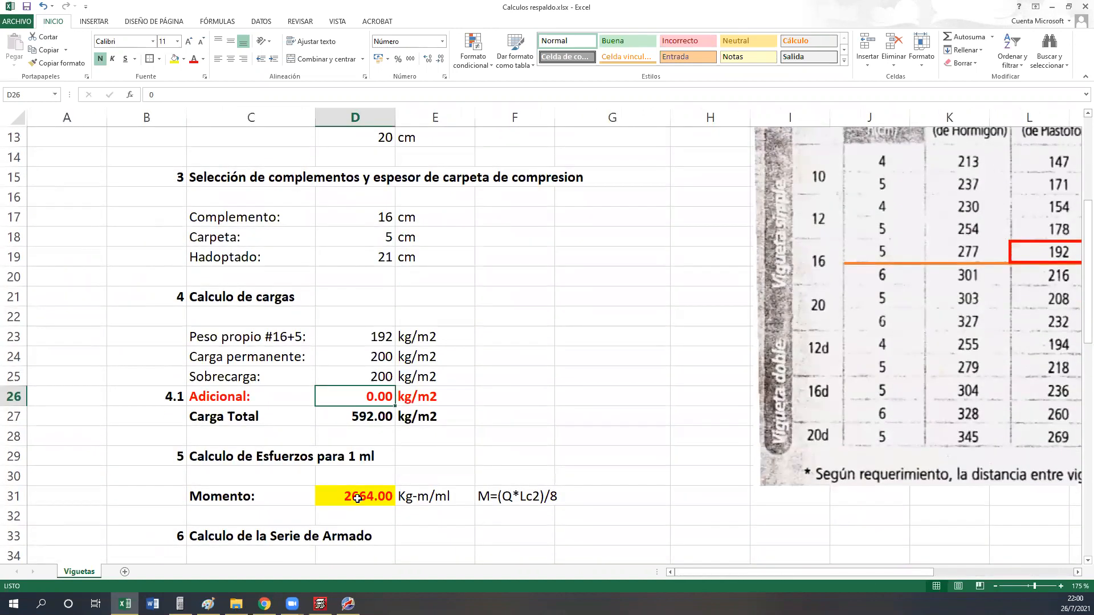
Set the additional load in cell D26 to 120 kg/m2 and check the moment formula in D31.
type("120")
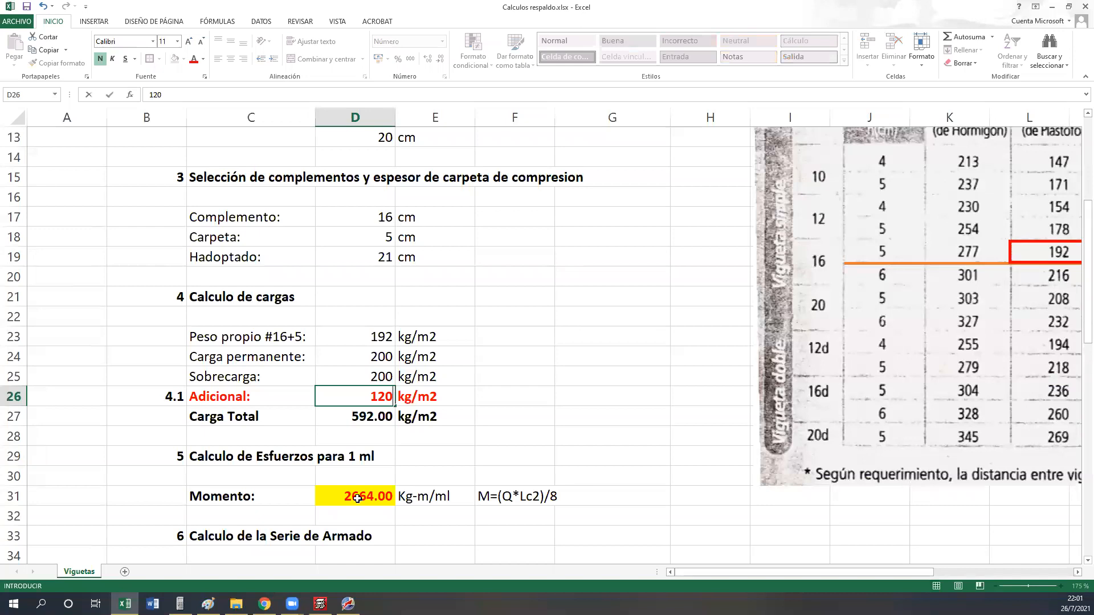
key("Return")
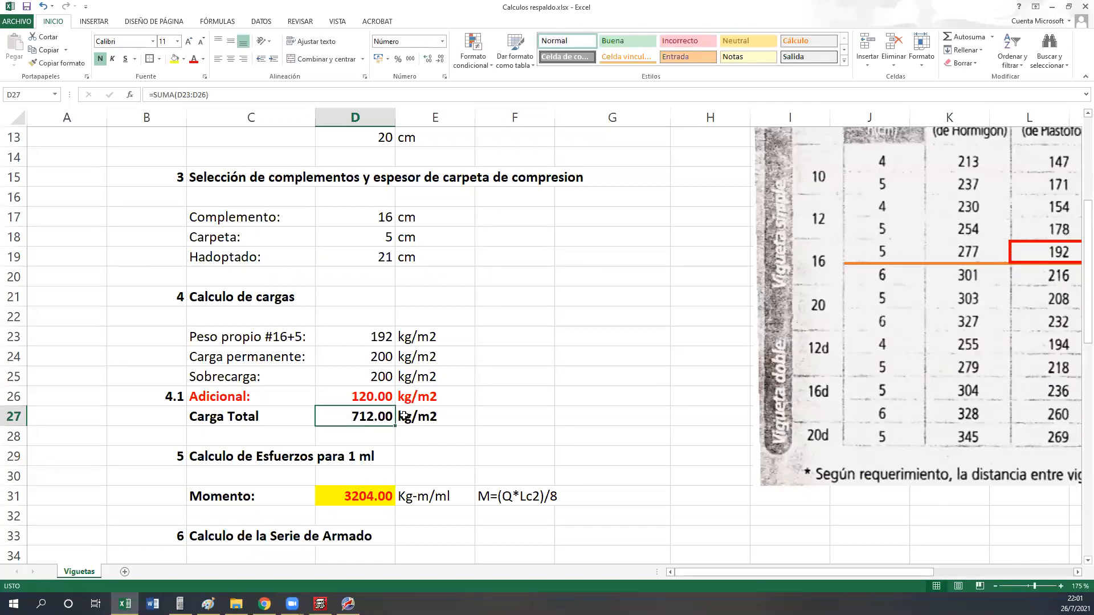
left_click(365, 396)
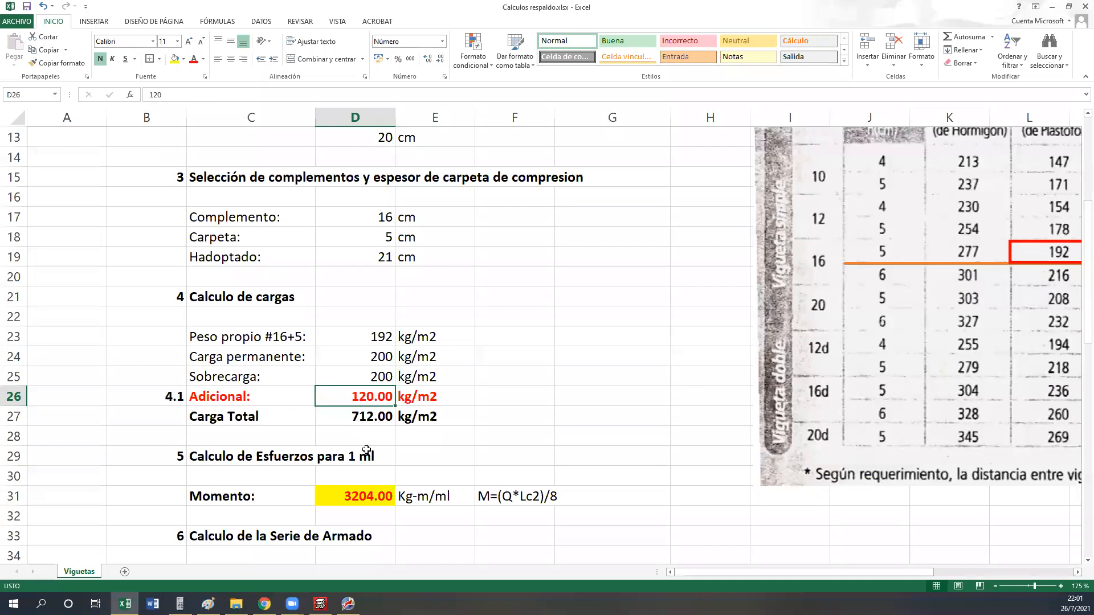
left_click(355, 504)
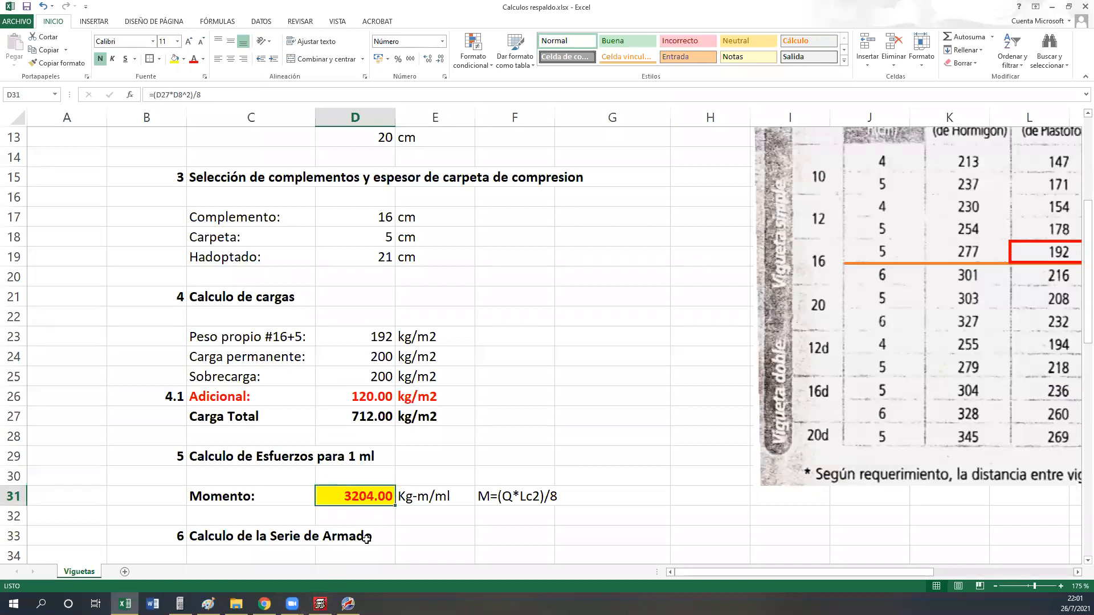
Move the blue highlight rectangle in the joist table from the series 104 column to the series 106 column.
left_click_drag(687, 571, 810, 564)
scroll(899, 440, "up", 3)
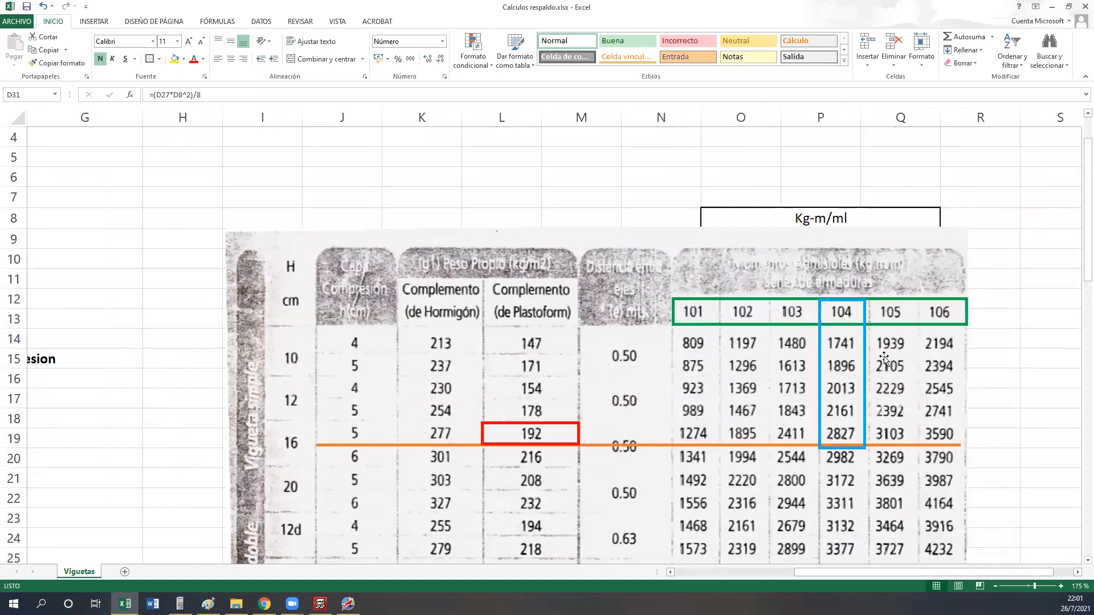
left_click_drag(862, 404, 960, 402)
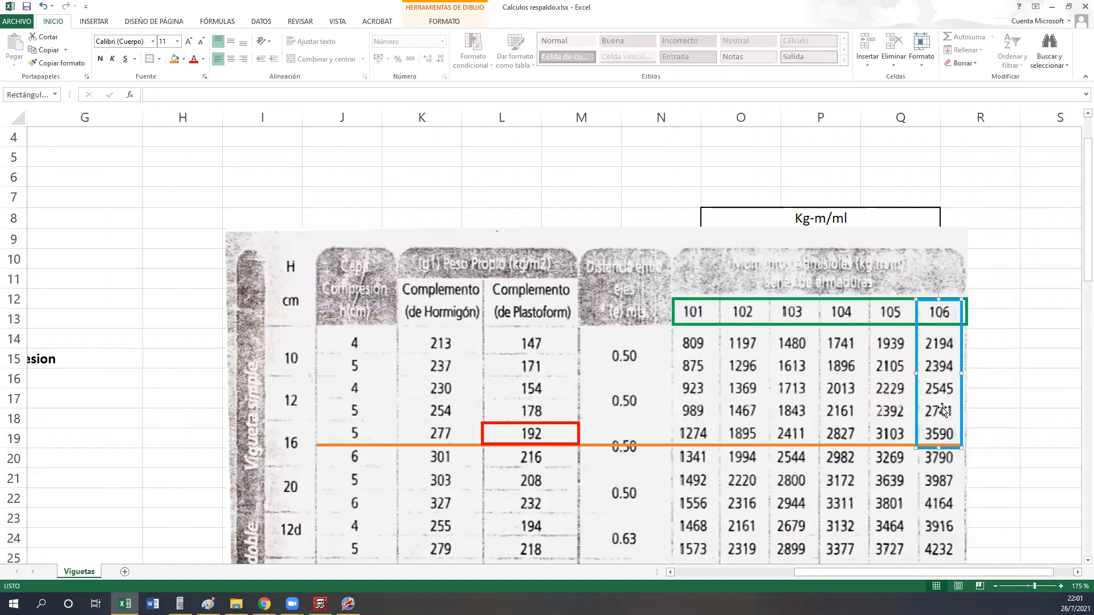
Try additional loads of 150 and 200 kg/m2 in cell D26 to test the resulting moment.
left_click_drag(998, 572, 897, 593)
scroll(413, 523, "down", 3)
left_click(373, 399)
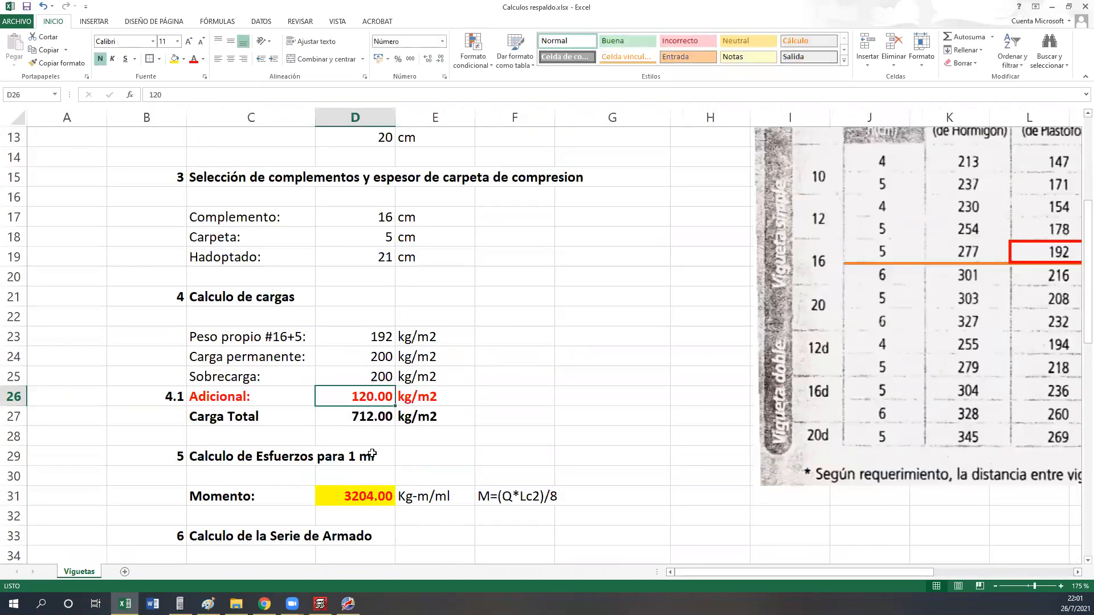
type("150")
key("Return")
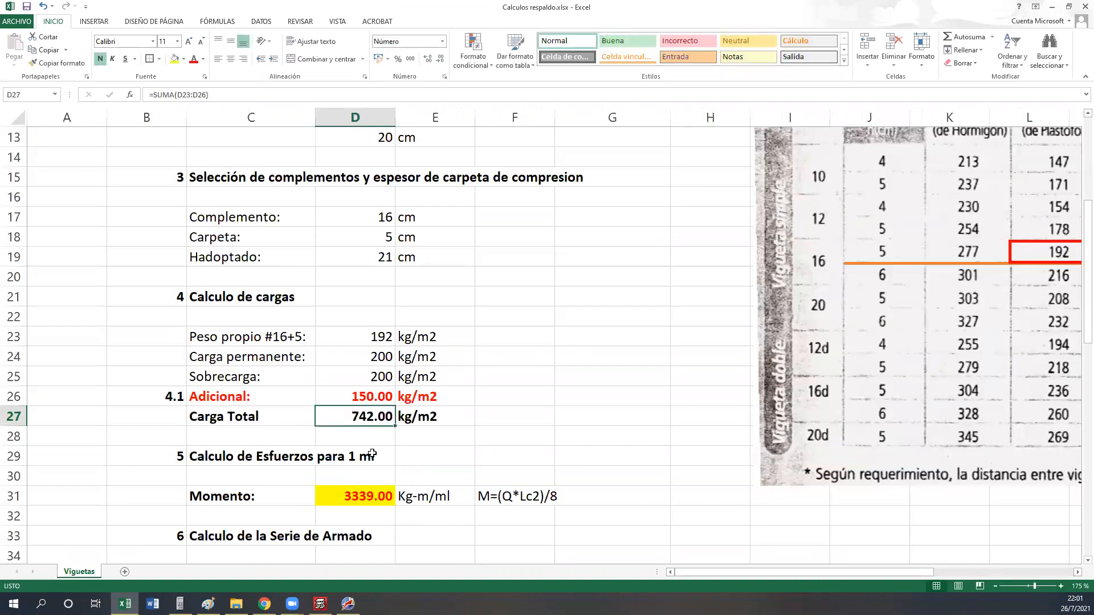
key("Up")
type("200")
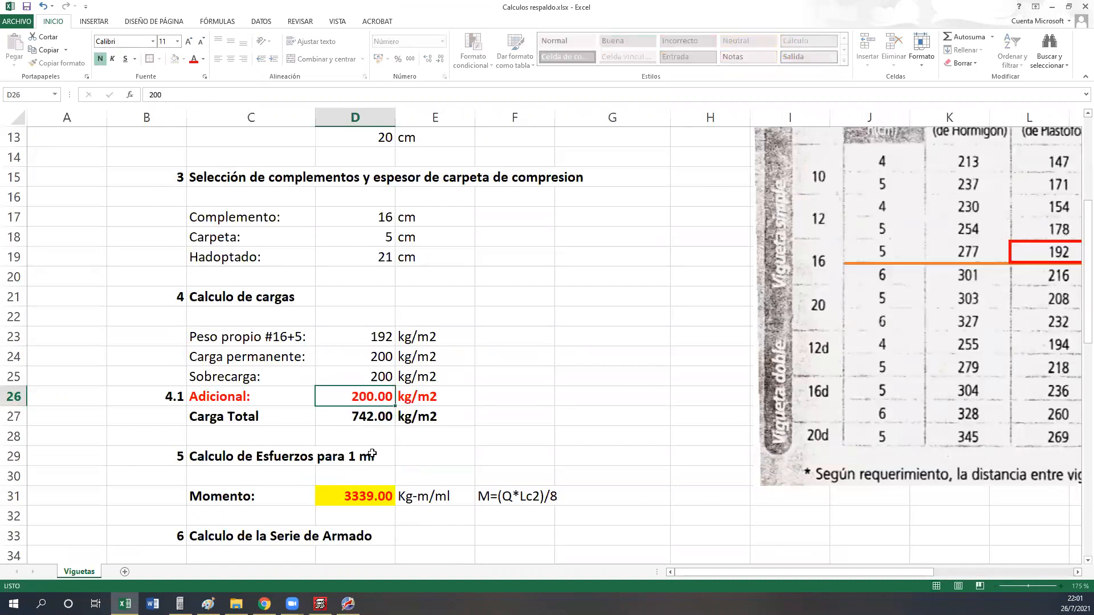
key("Return")
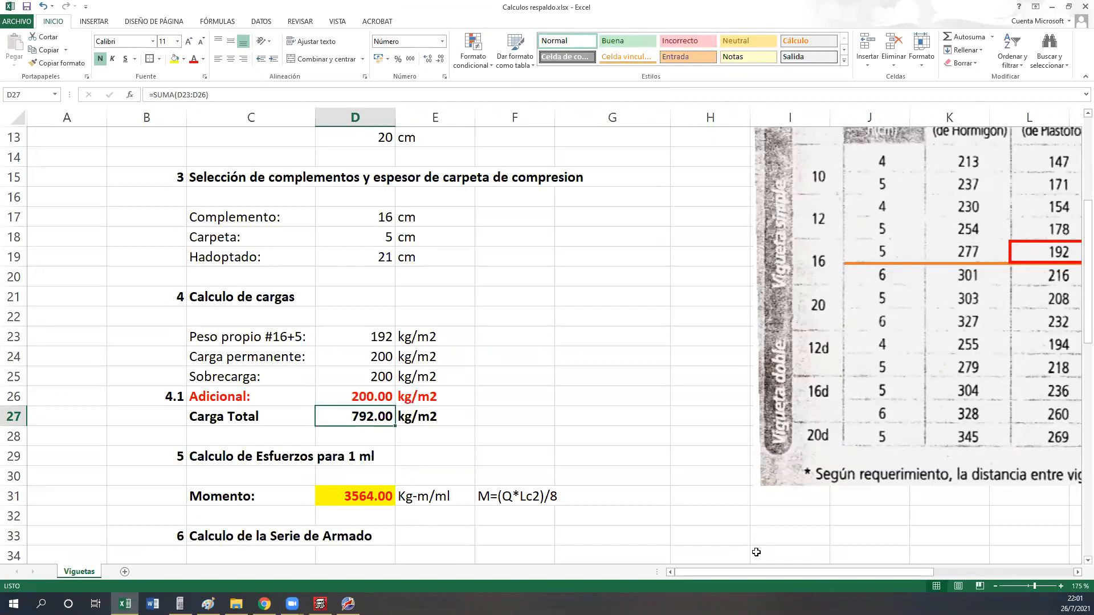
Set the additional load in cell D26 to 210 kg/m2.
left_click_drag(757, 572, 728, 573)
left_click(383, 399)
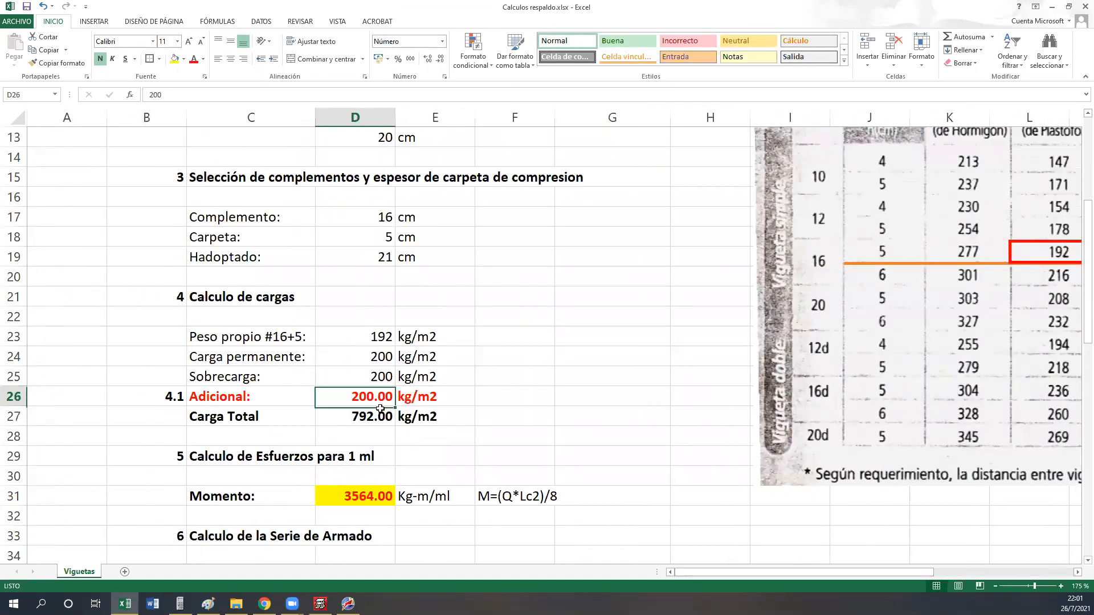
type("210")
key("Return")
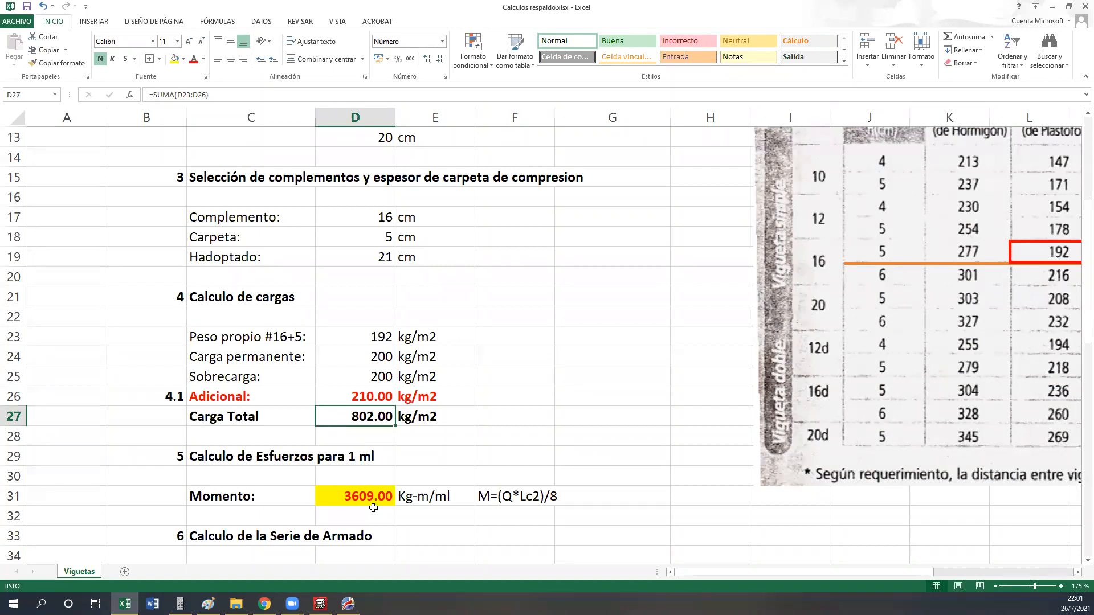
Set the additional load in cell D26 to 120 kg/m2 and select the reinforcement series value in D35.
key("Up")
type("120")
key("Return")
scroll(374, 508, "down", 2)
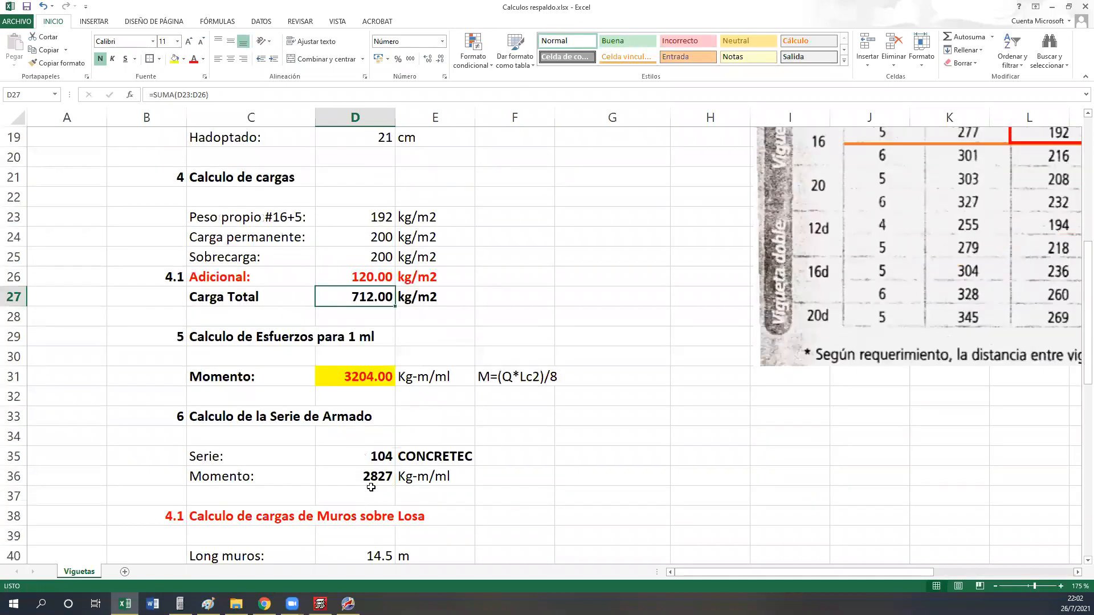
left_click(371, 453)
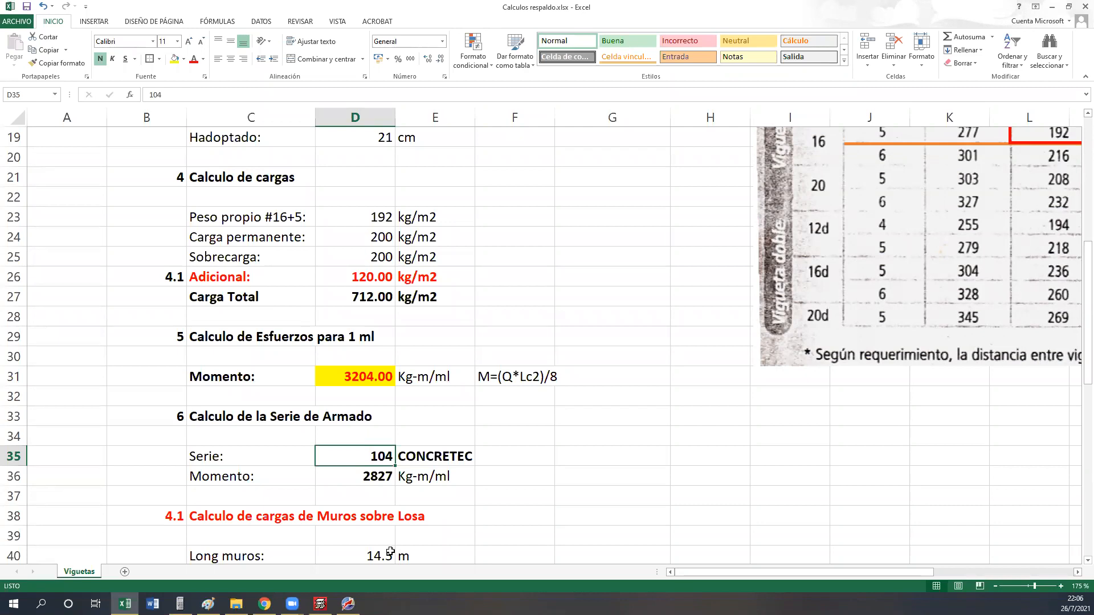
Review the admissible moments for each series in the joist table and the additional load row B26:E26.
left_click_drag(755, 572, 874, 572)
scroll(790, 512, "up", 4)
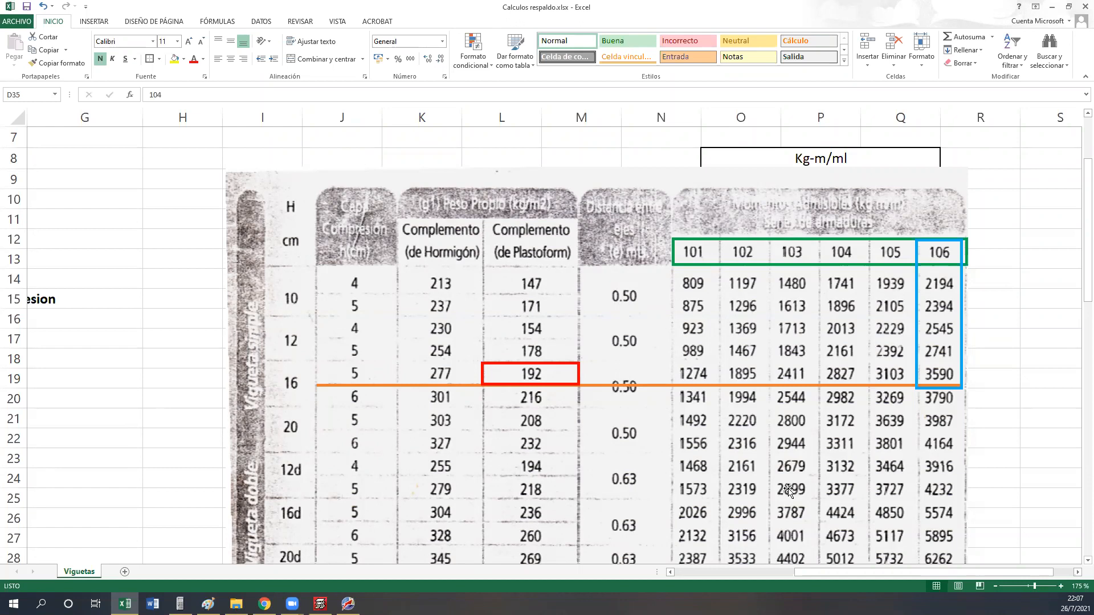
left_click_drag(952, 571, 832, 571)
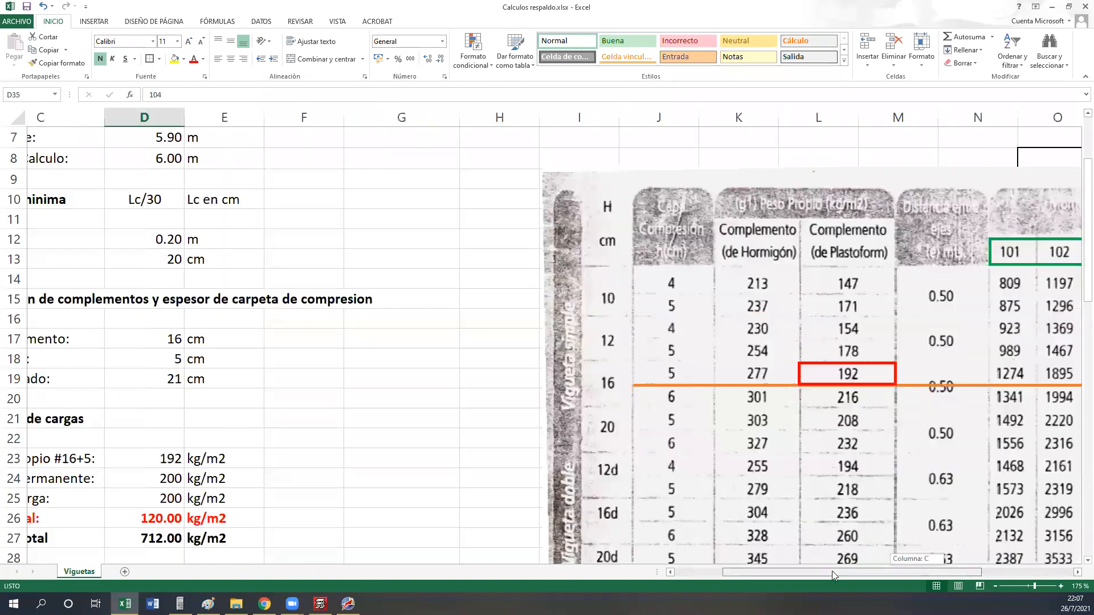
scroll(353, 547, "down", 2)
left_click_drag(164, 395, 465, 395)
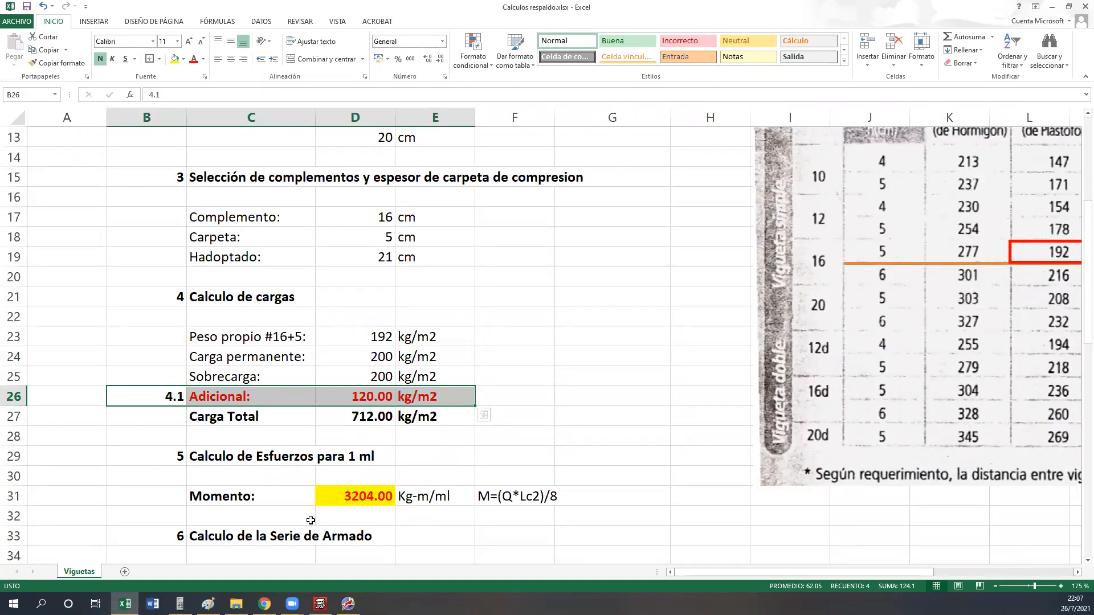
left_click(421, 317)
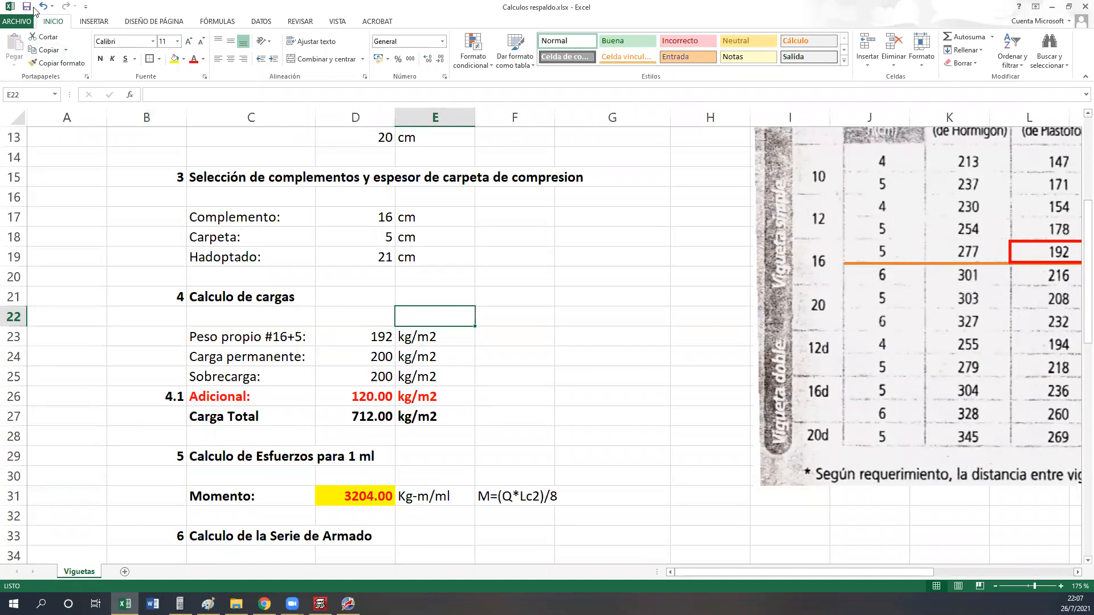
left_click(447, 191)
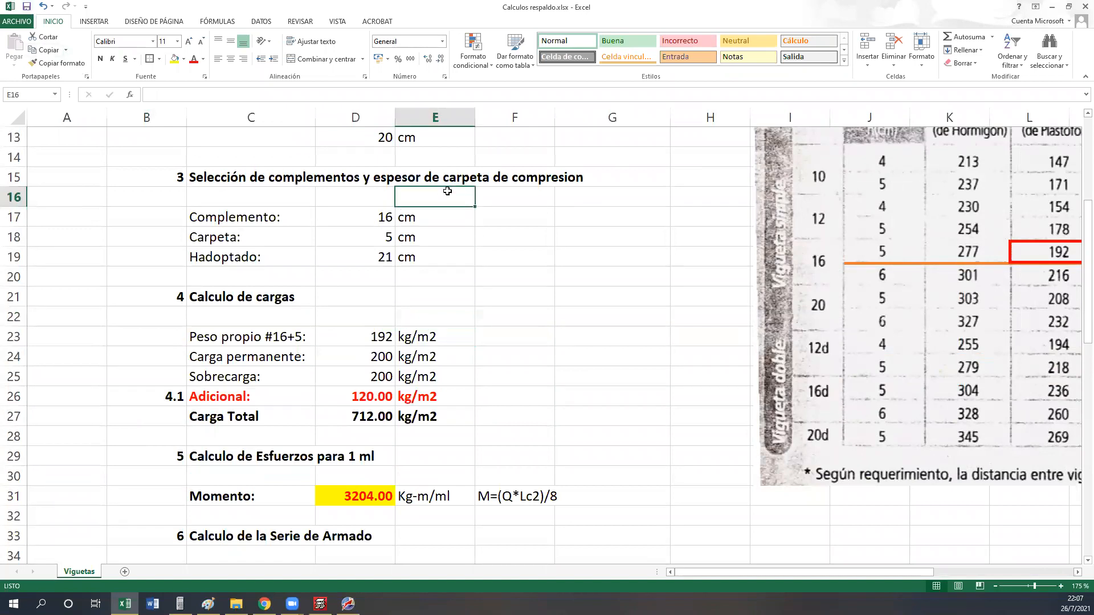